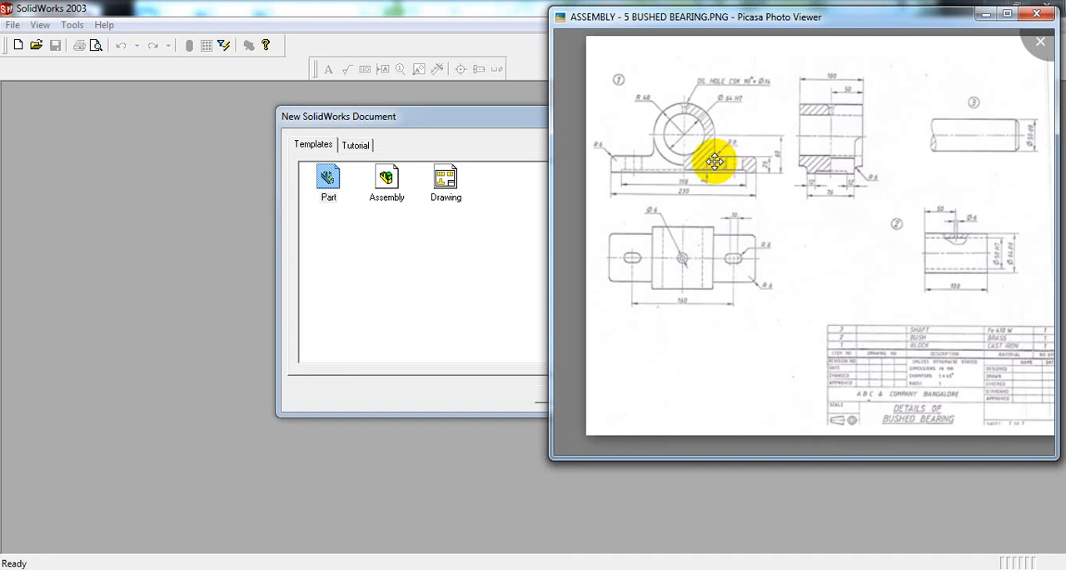
Step: Move the bushed bearing reference drawing aside, create a new part document, and maximize its window
drag(904, 16, 865, 32)
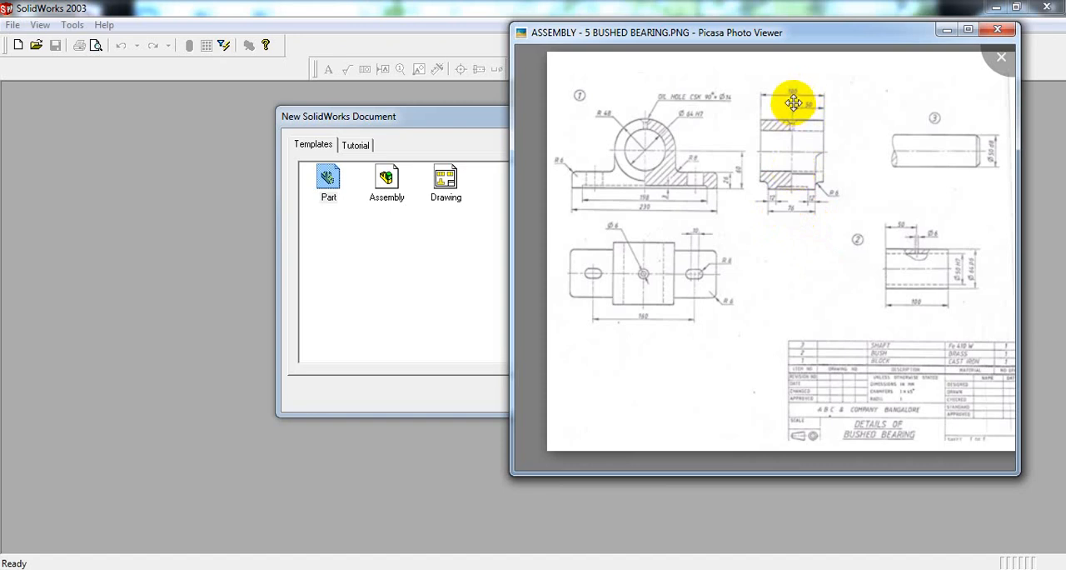
click(414, 302)
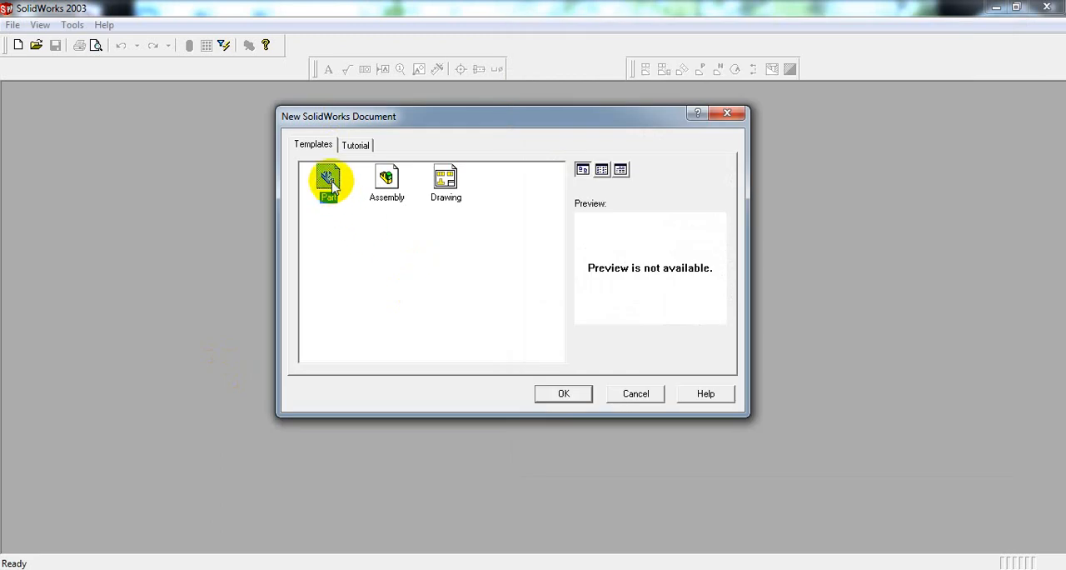
click(566, 393)
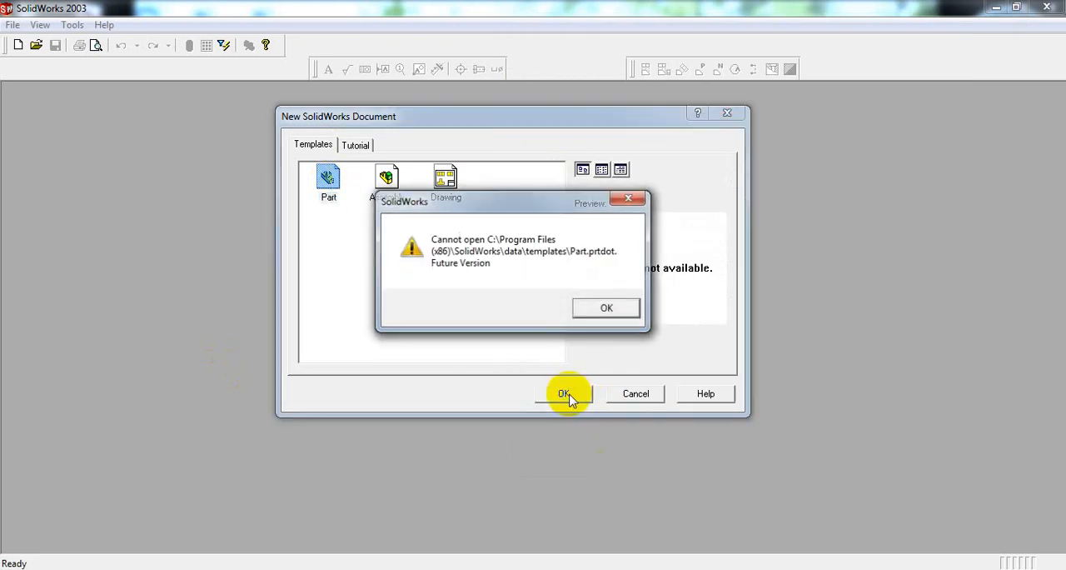
key(Return)
key(Return)
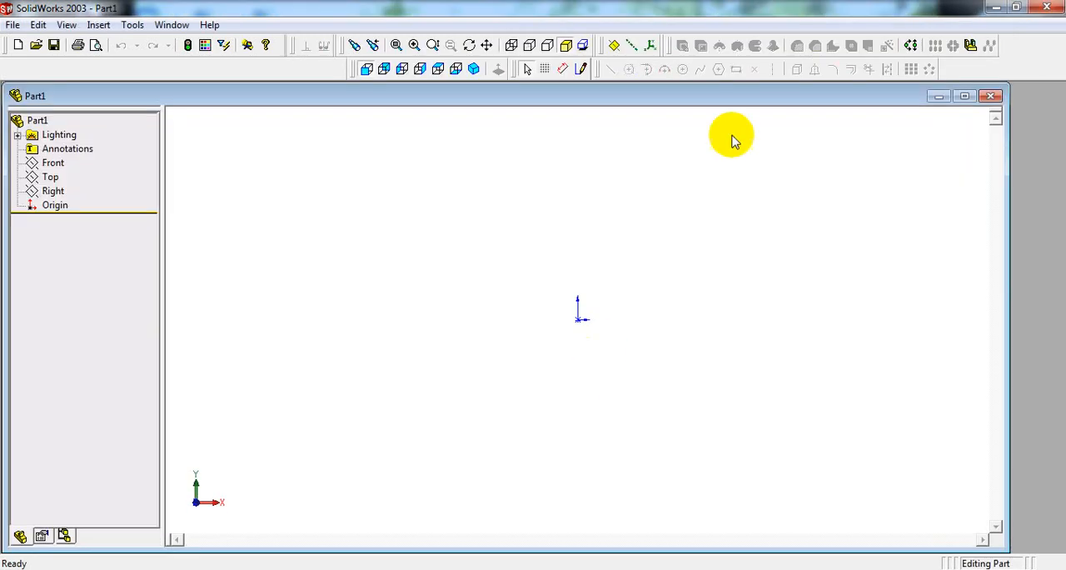
double_click(685, 96)
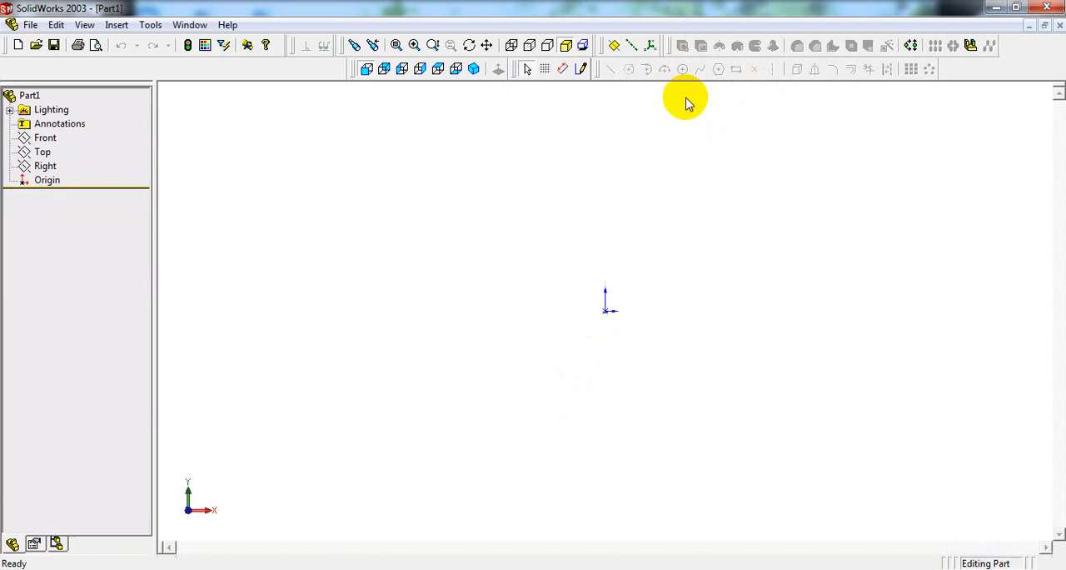
Step: Start a sketch and draw a base rectangle about 102 mm wide and 24 mm high, its upper edge running through the origin
click(581, 70)
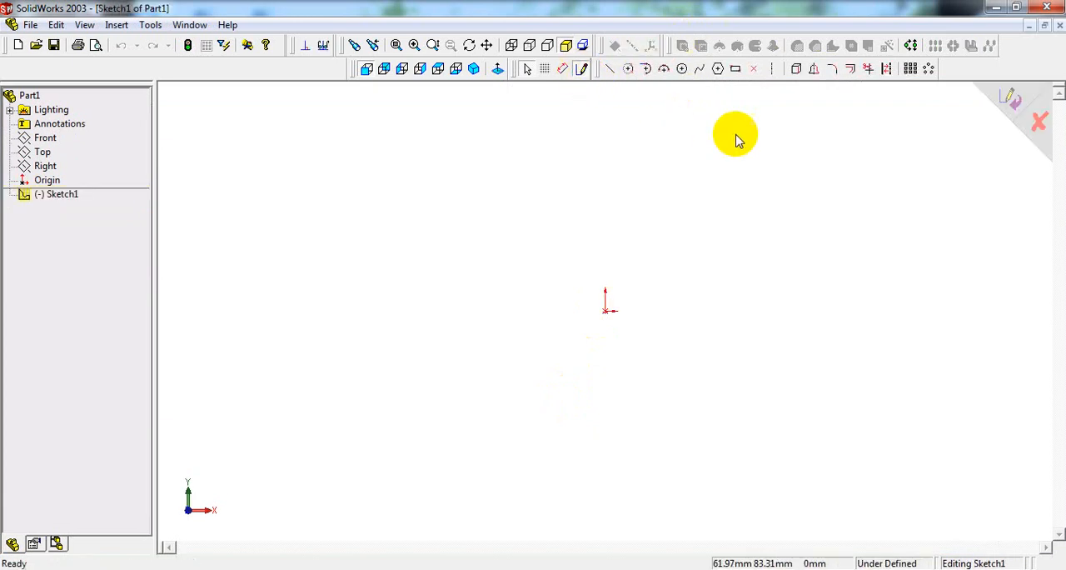
click(736, 70)
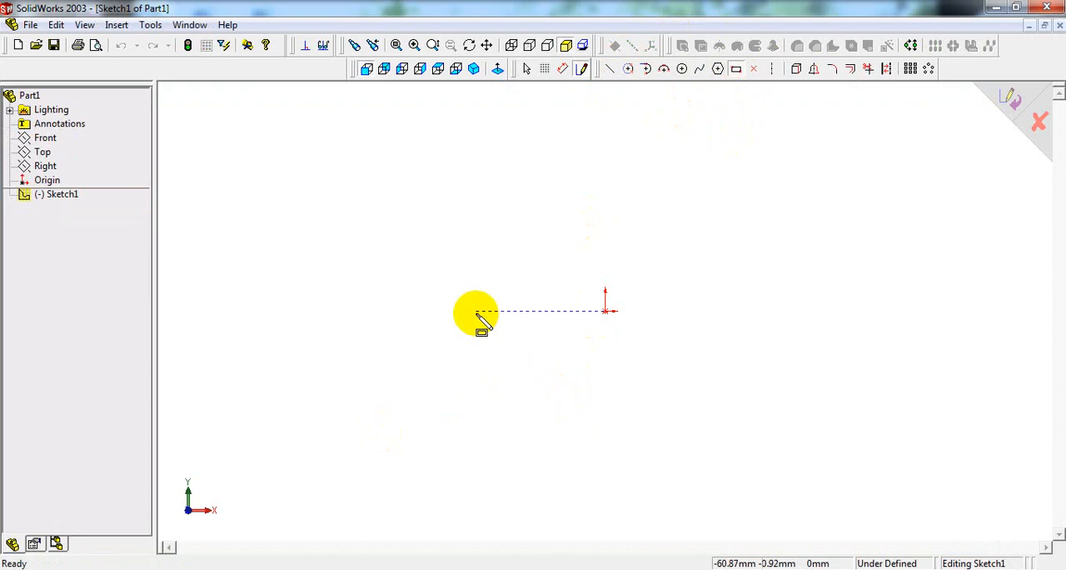
click(477, 311)
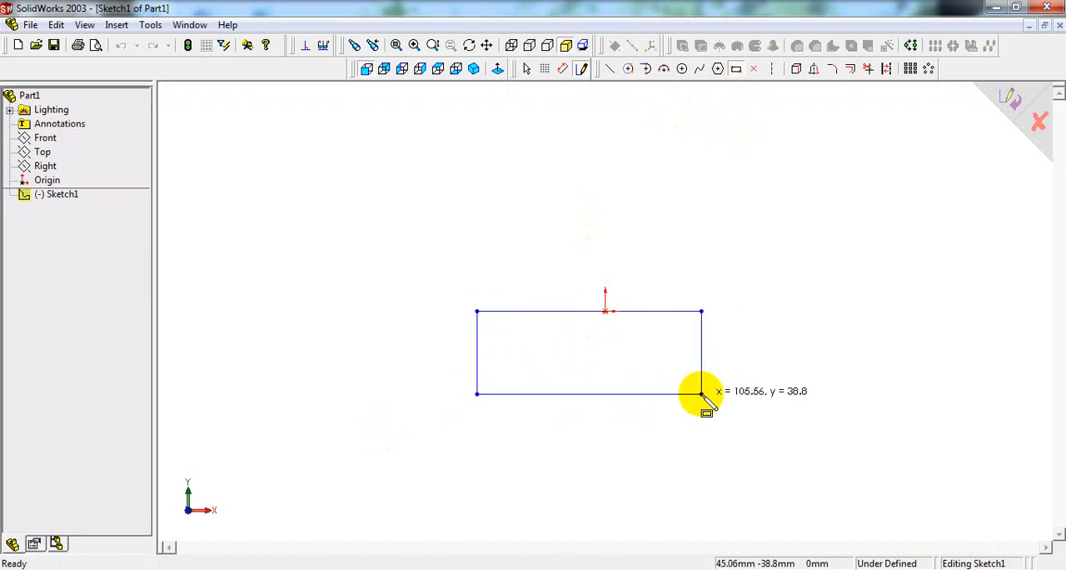
click(693, 363)
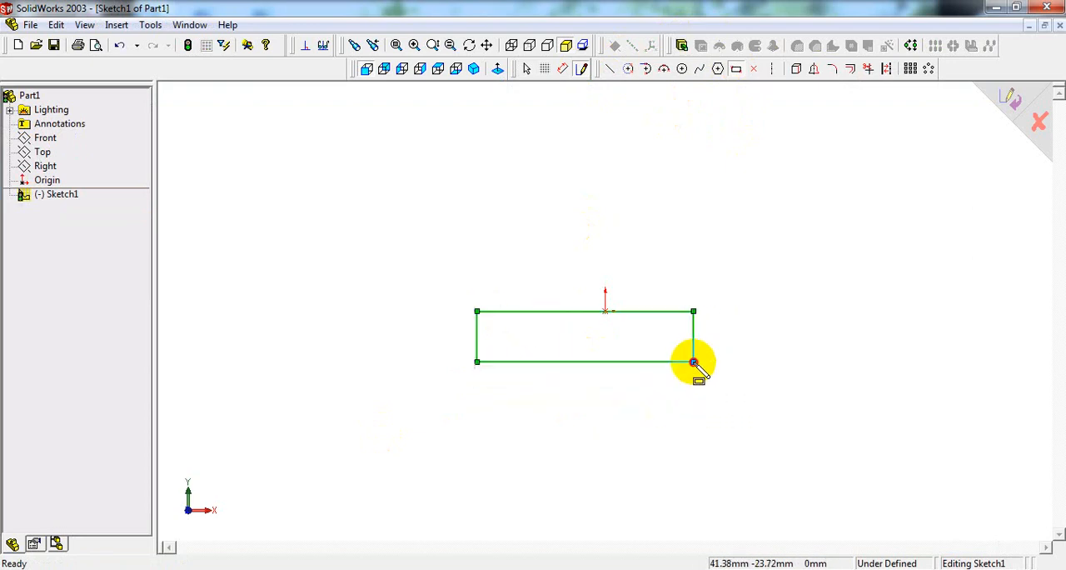
Step: Check the base thickness in the reference drawing and dimension the rectangle's height as 26 mm
right_click(671, 197)
click(739, 358)
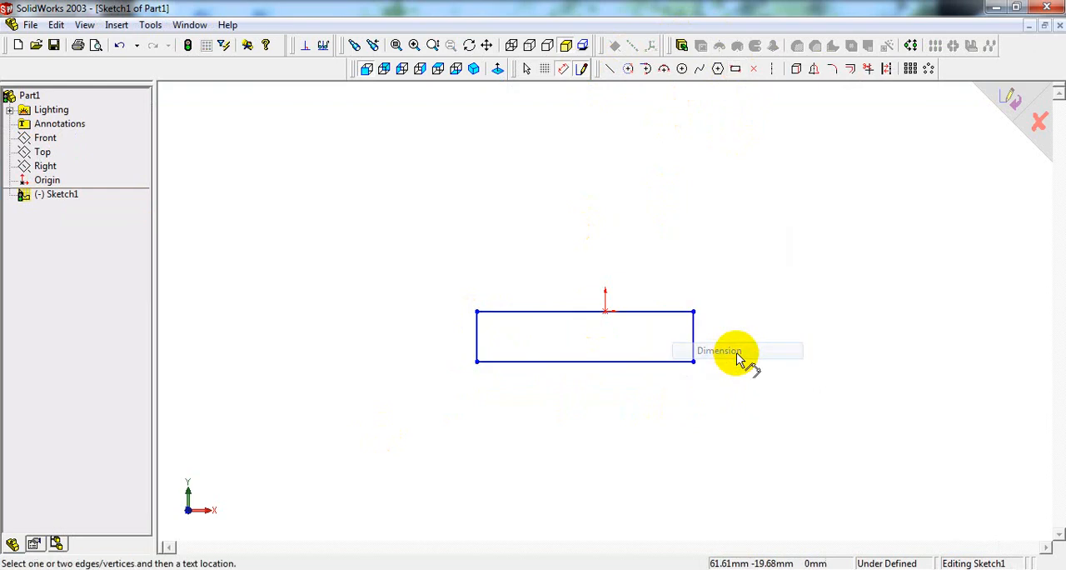
click(549, 568)
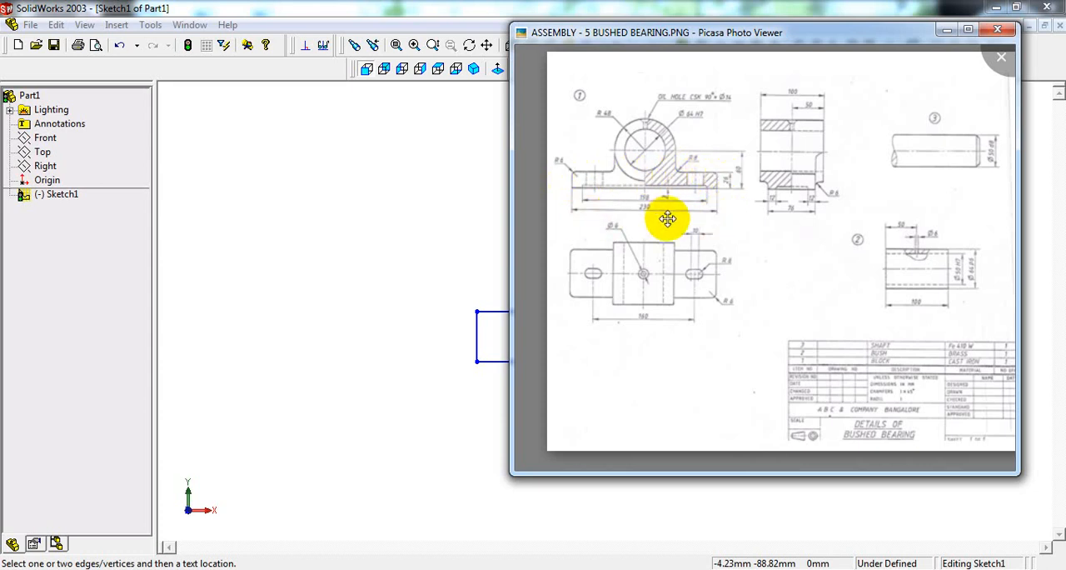
click(436, 219)
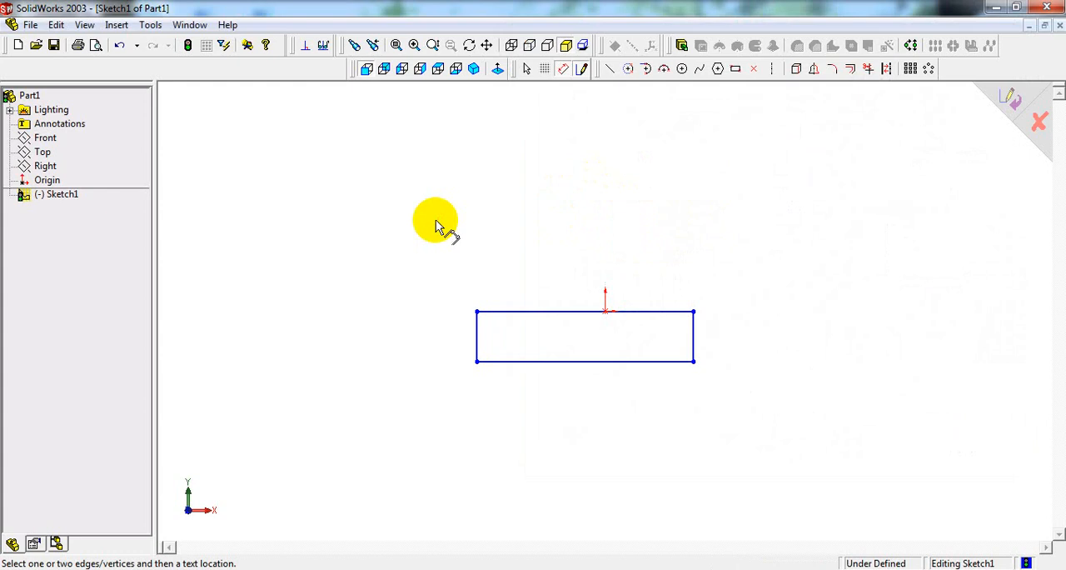
click(693, 337)
click(744, 350)
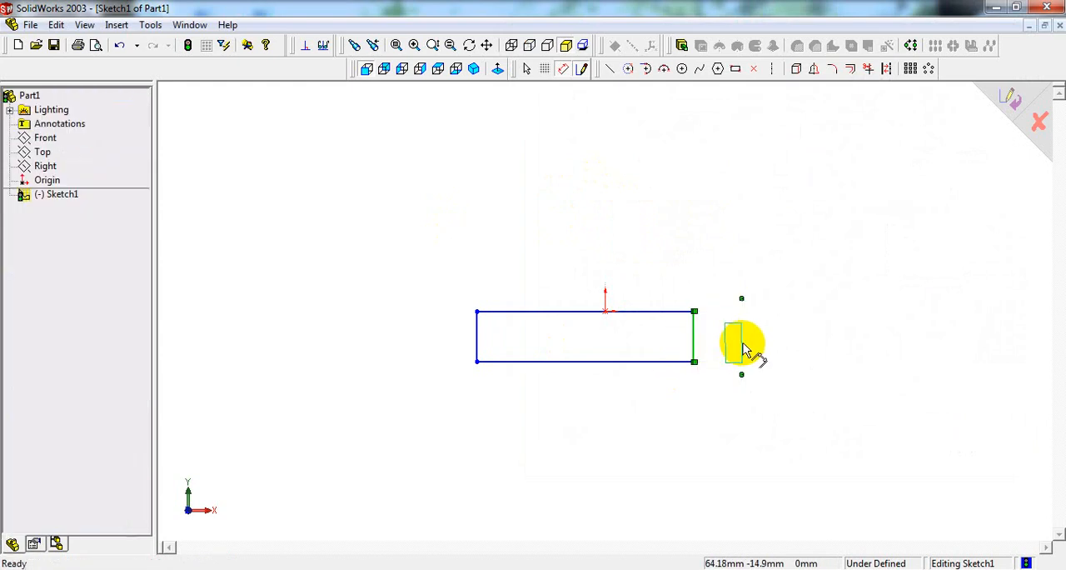
text(26)
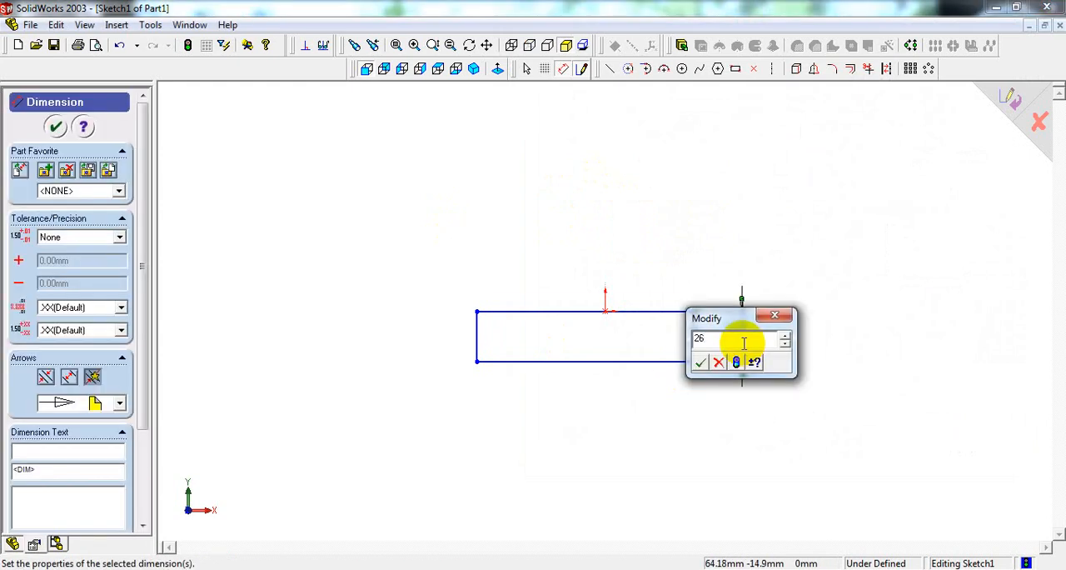
key(Return)
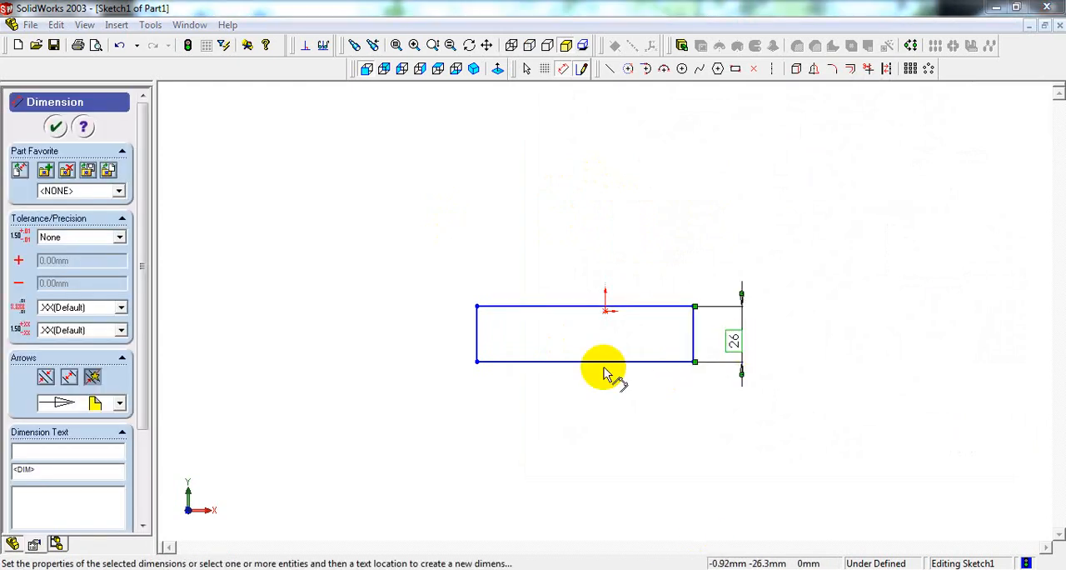
Step: Dimension the base rectangle's width as 230 mm and place the dimension further below its lower edge
click(607, 367)
click(590, 393)
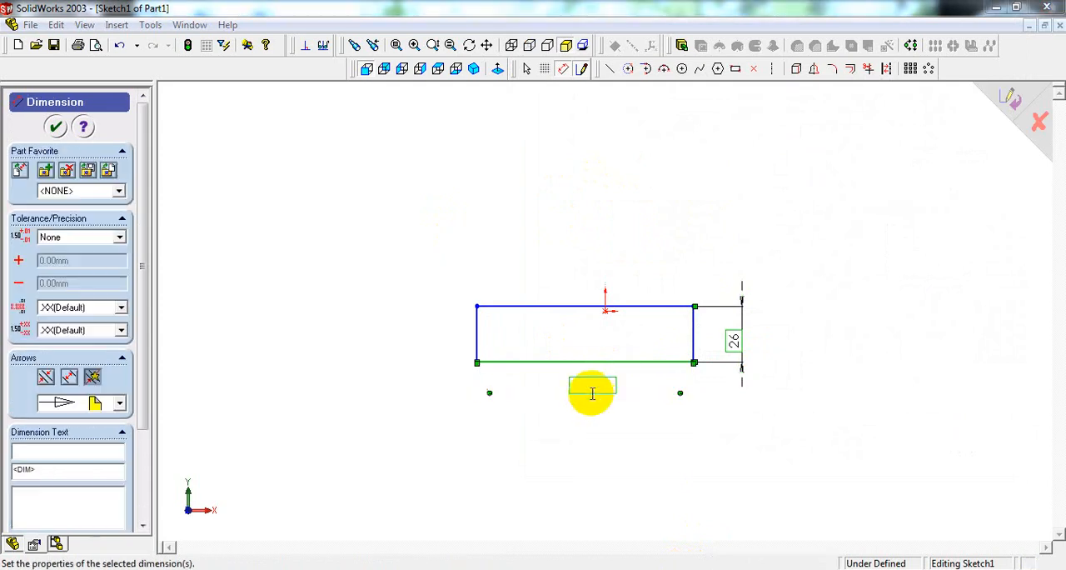
key(Return)
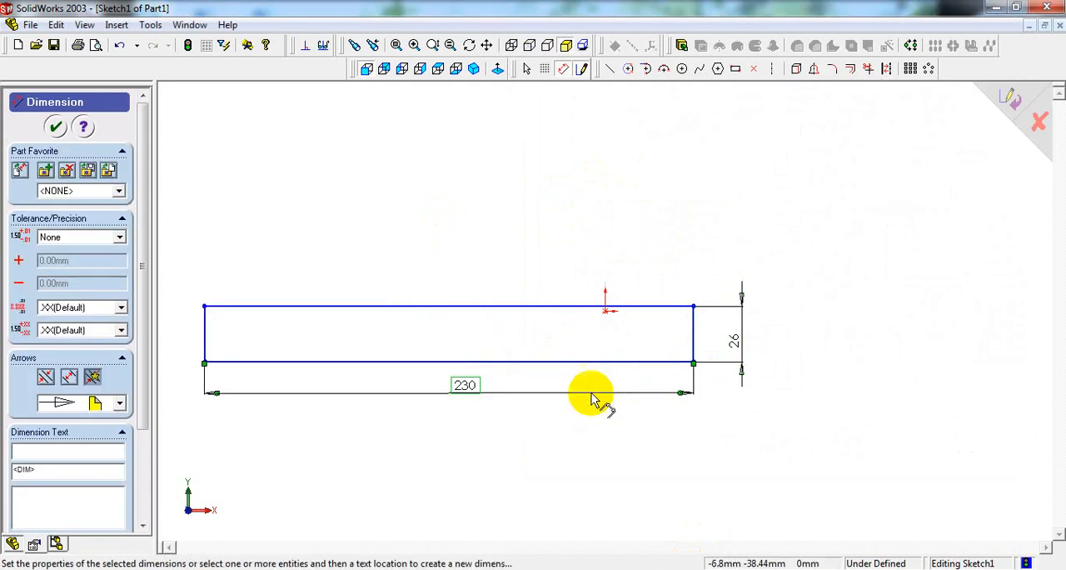
drag(464, 385, 459, 409)
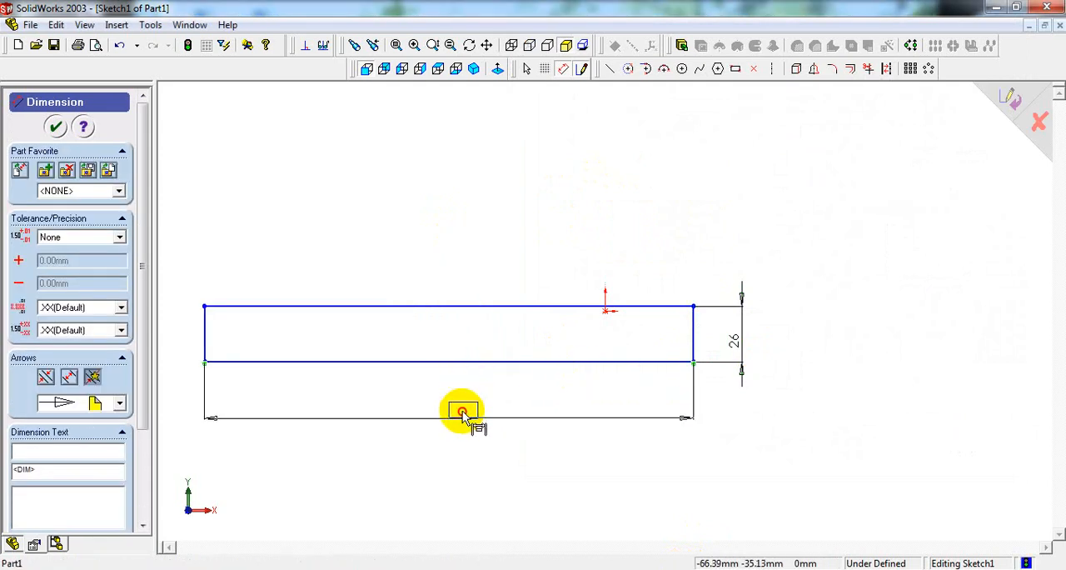
click(504, 388)
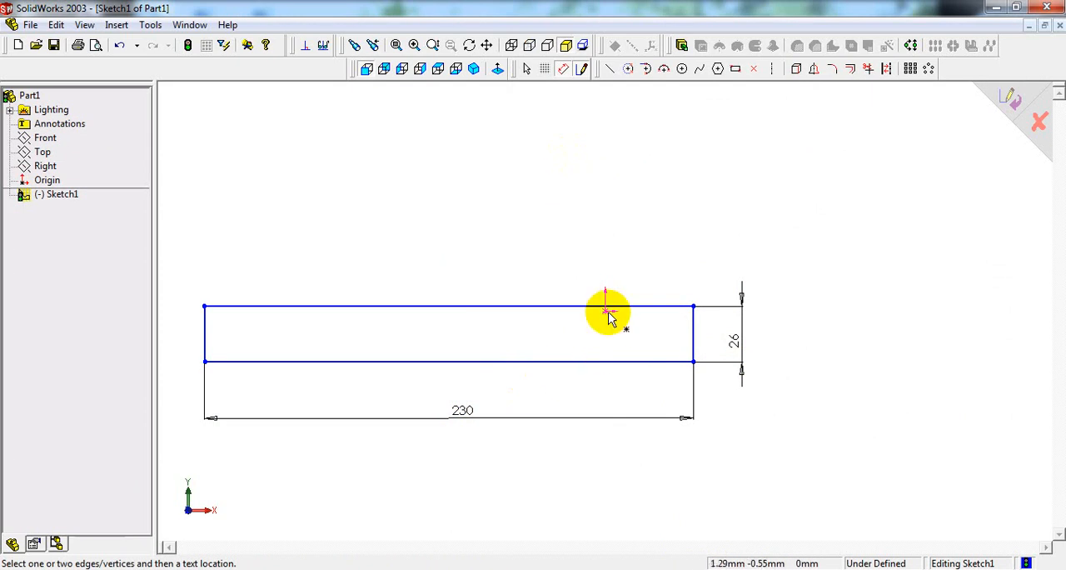
Step: Dimension the base's left edge to the origin as 230/2 mm and space both horizontal dimensions further below the rectangle
scroll(606, 324, down, 3)
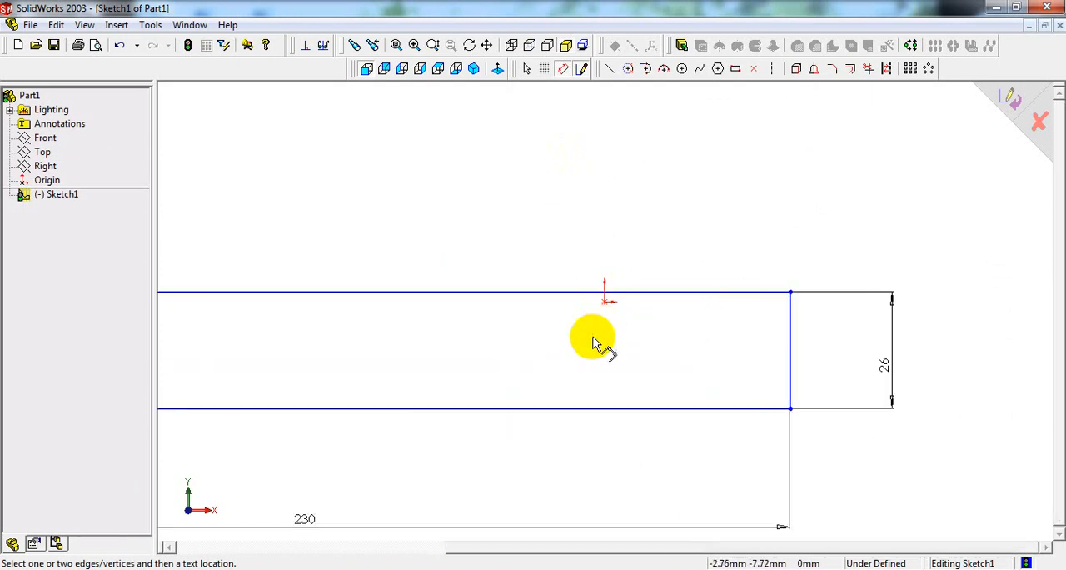
scroll(599, 345, up, 3)
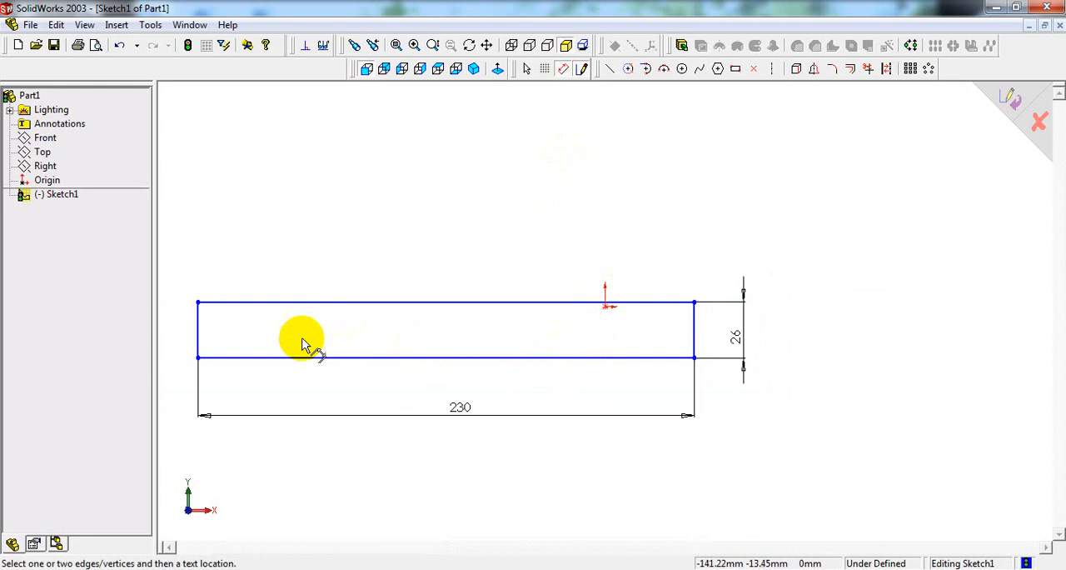
click(197, 335)
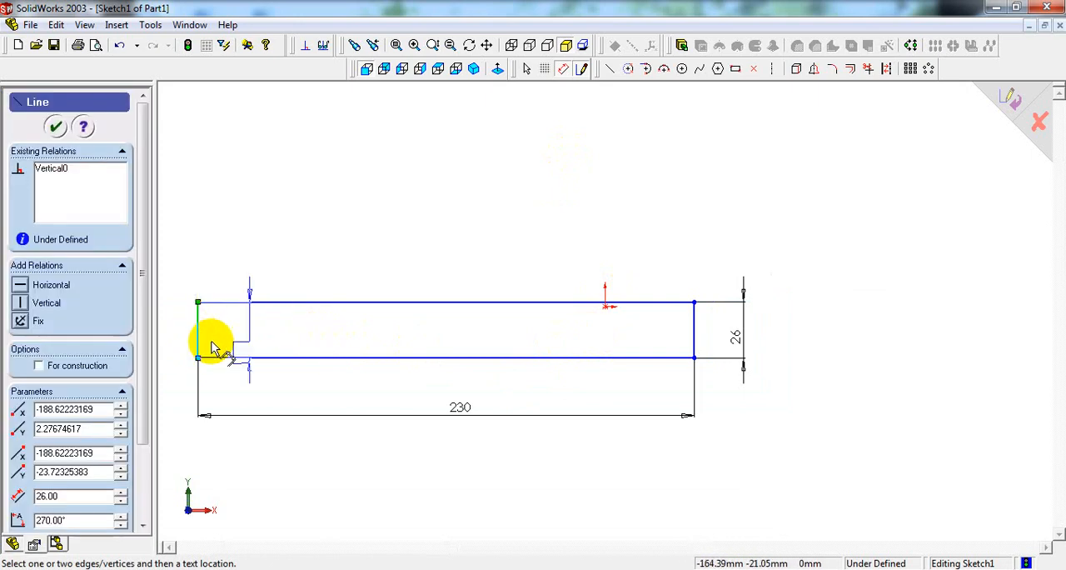
click(606, 306)
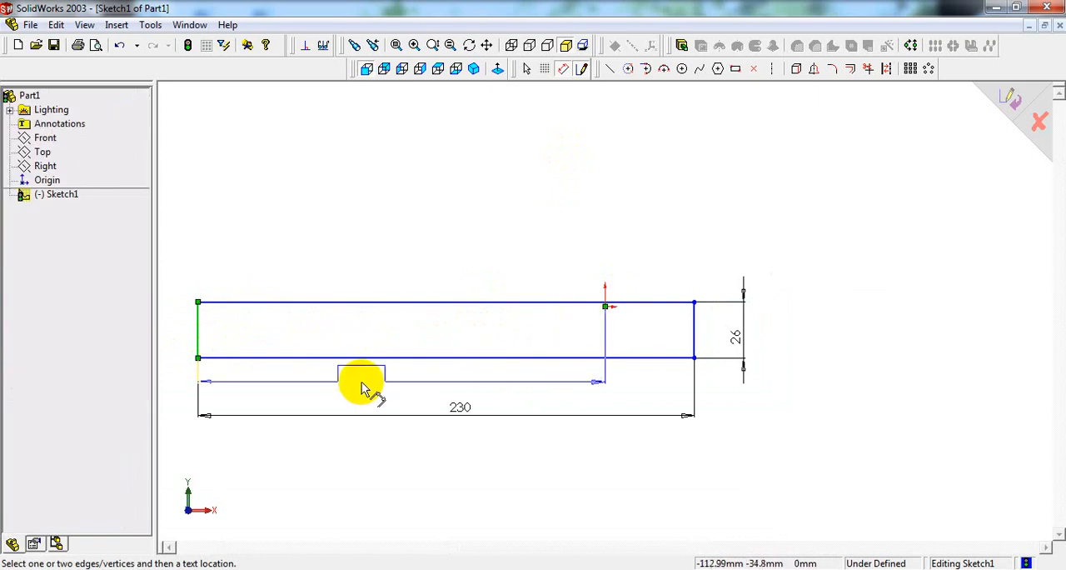
click(361, 385)
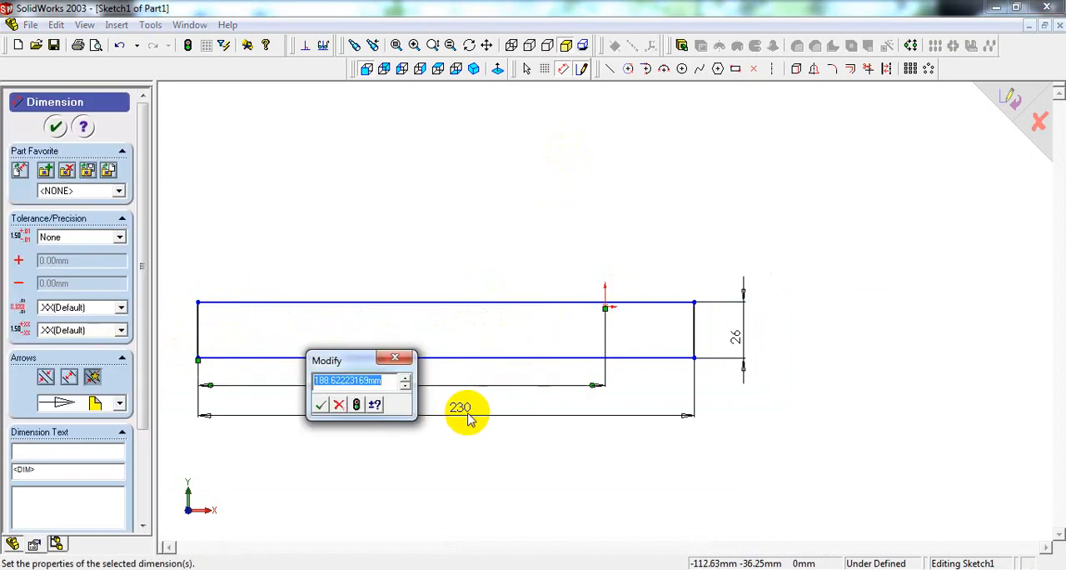
text(230/2)
key(Return)
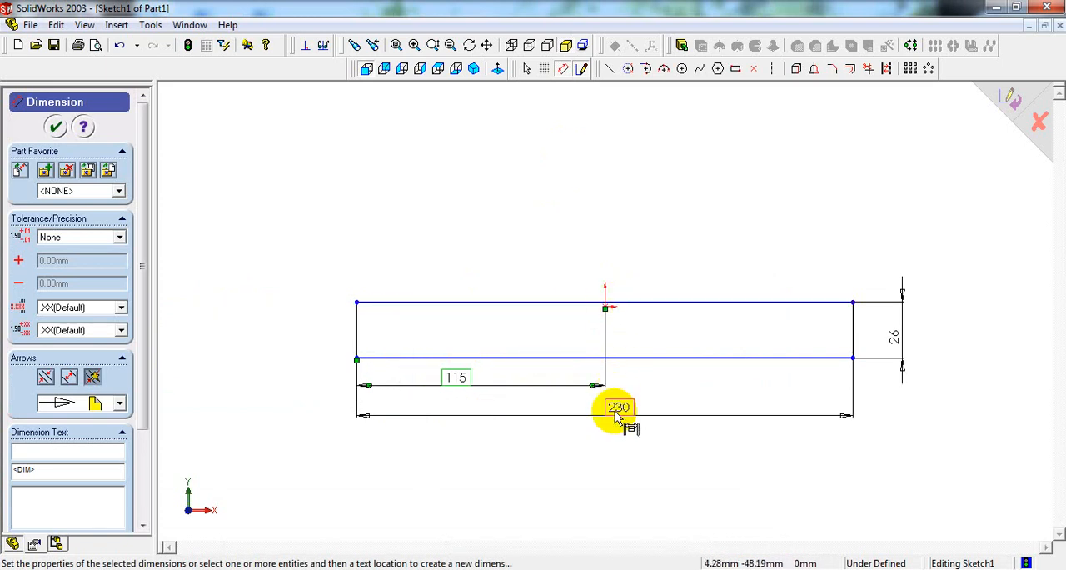
drag(615, 409, 617, 450)
drag(464, 381, 458, 406)
click(676, 385)
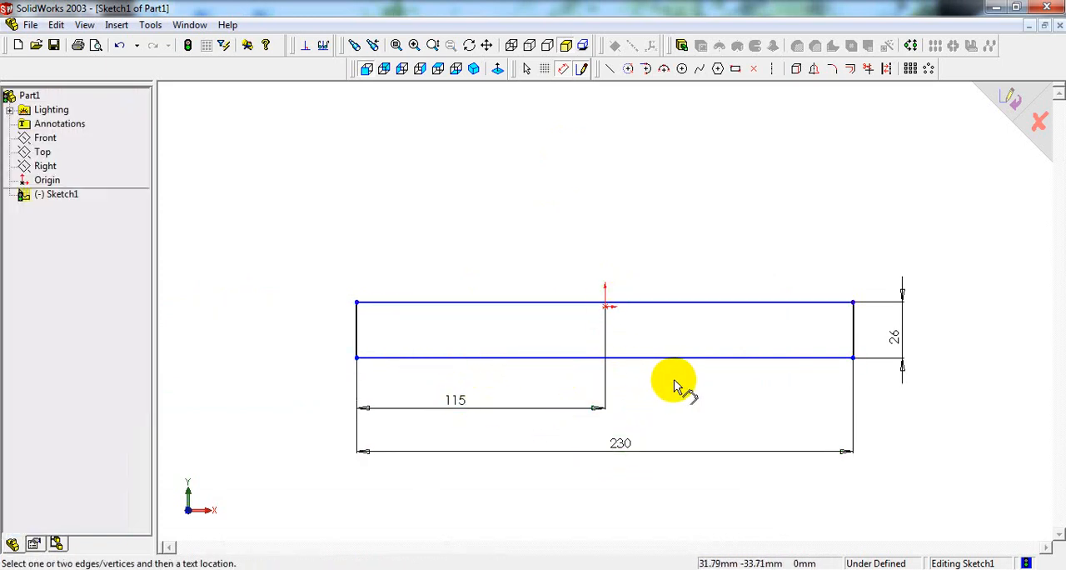
Step: Draw a second rectangle about 135 mm wide and 50 mm high standing on the base's upper edge
click(738, 71)
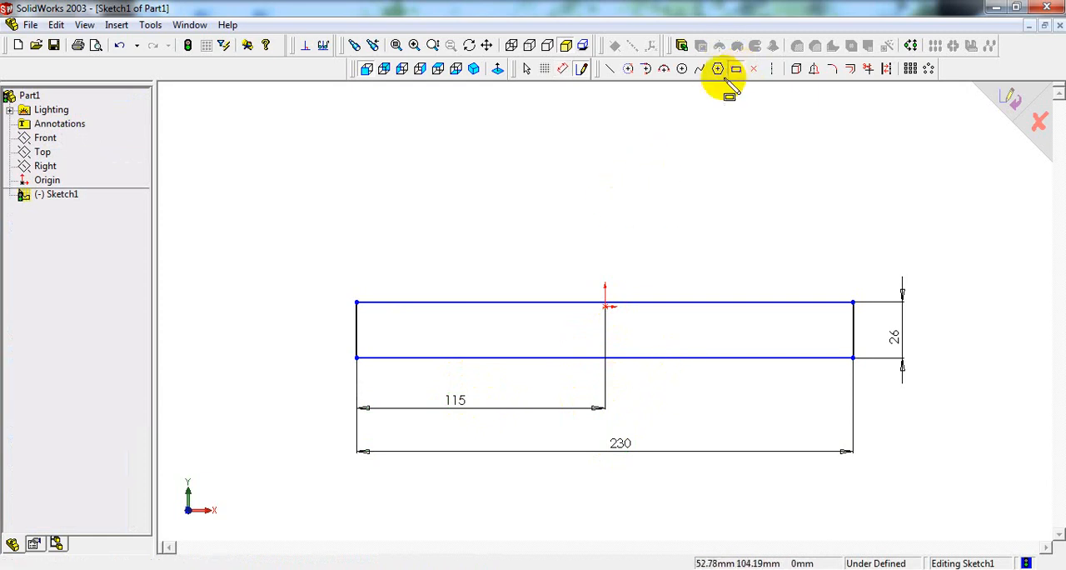
click(458, 301)
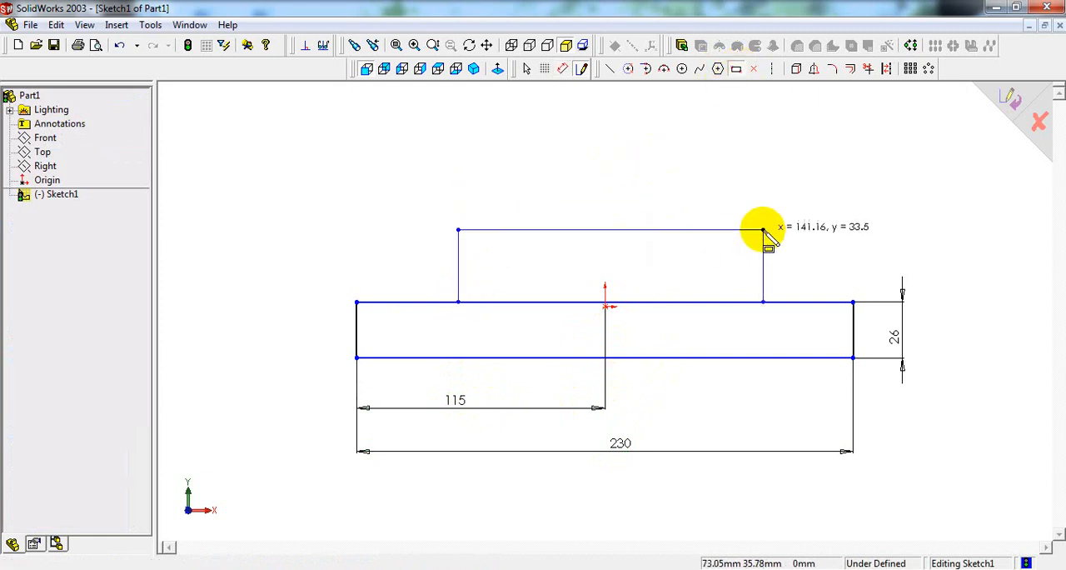
click(749, 194)
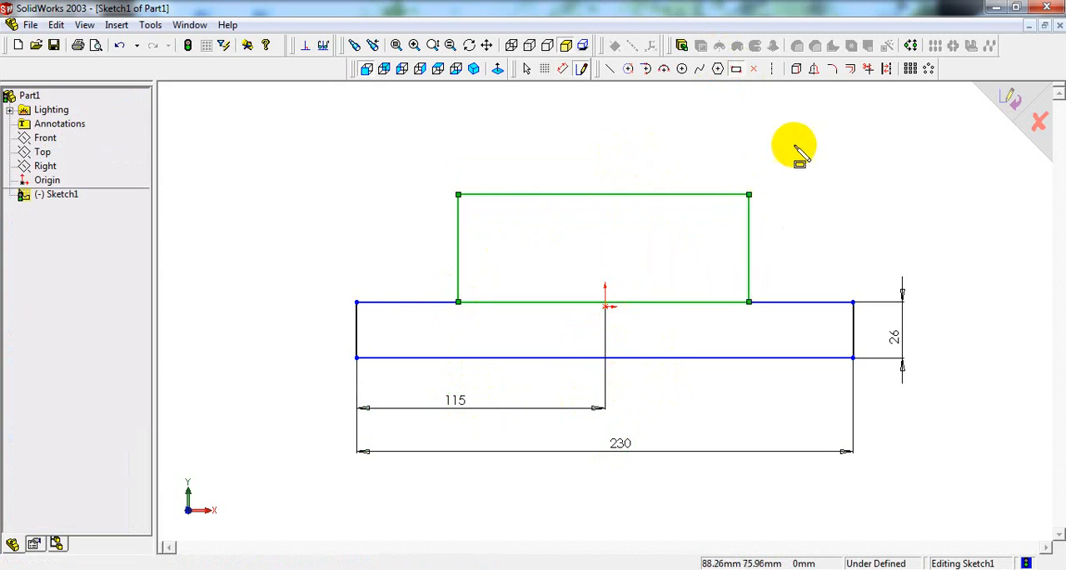
Step: Check the bore centre height in the reference drawing and dimension the second rectangle's top edge 60 mm above the base's bottom edge
right_click(798, 139)
click(846, 297)
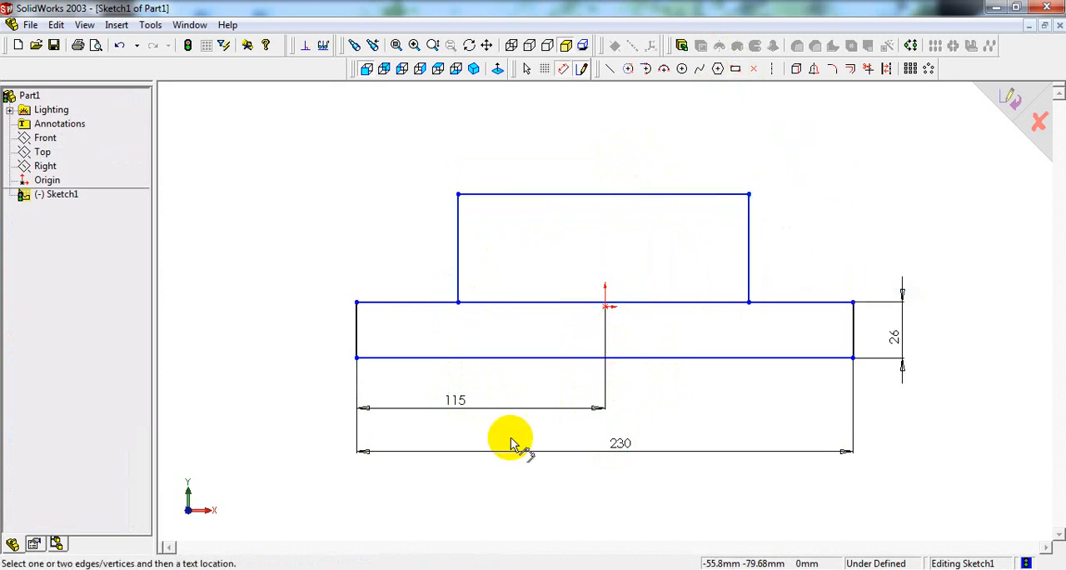
click(433, 568)
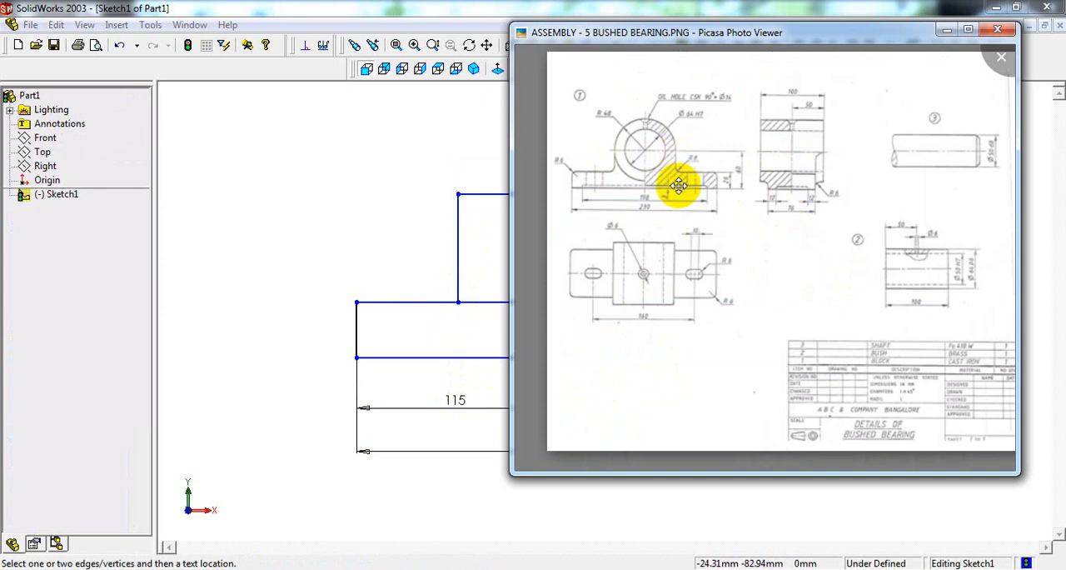
click(392, 193)
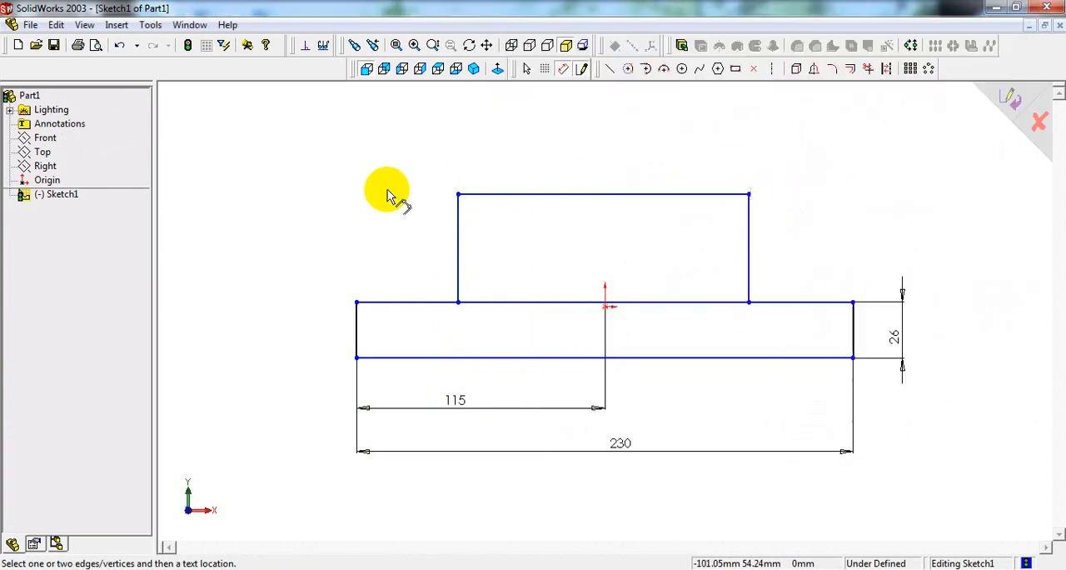
click(673, 195)
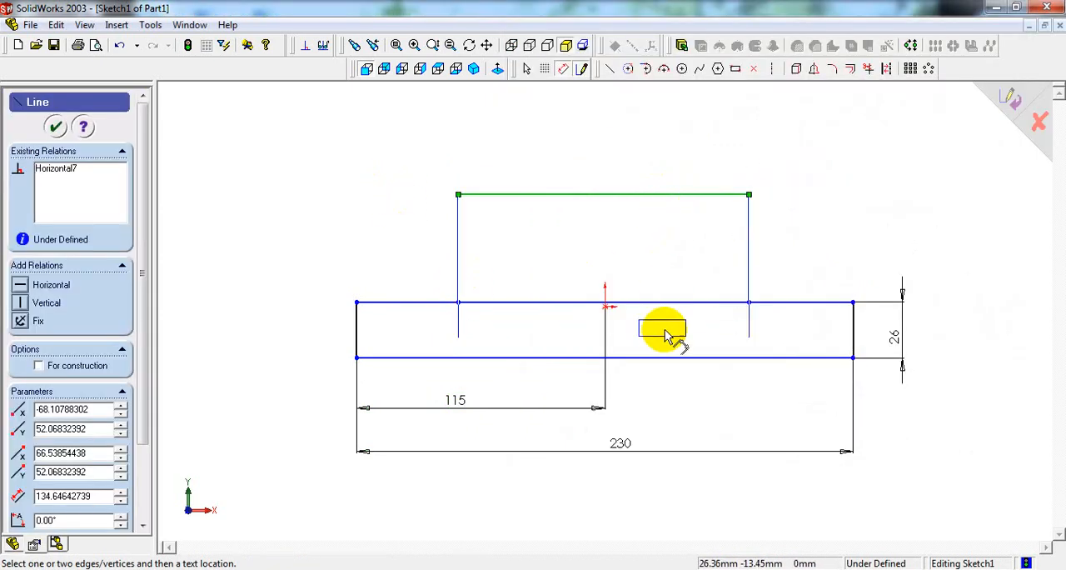
click(669, 357)
click(966, 274)
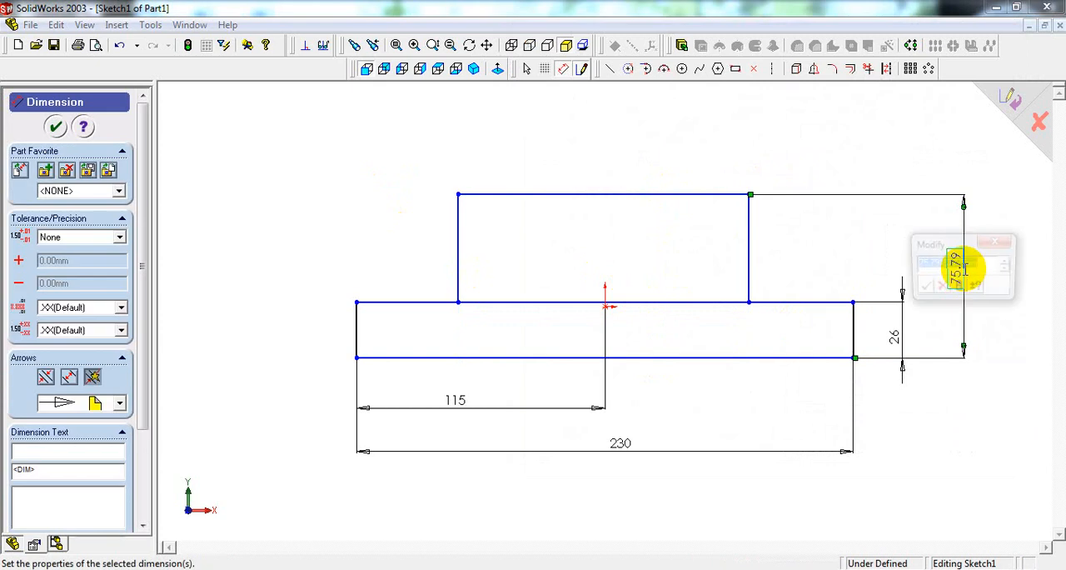
key(Return)
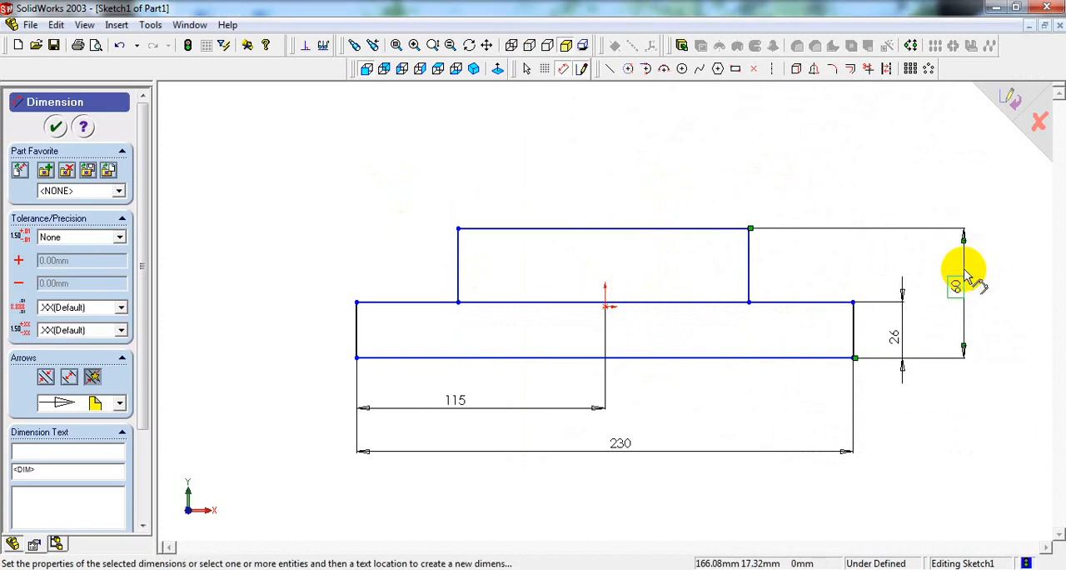
Step: Check the boss's outer radius in the reference drawing and dimension the upper rectangle's left edge 48 mm from the origin
click(541, 569)
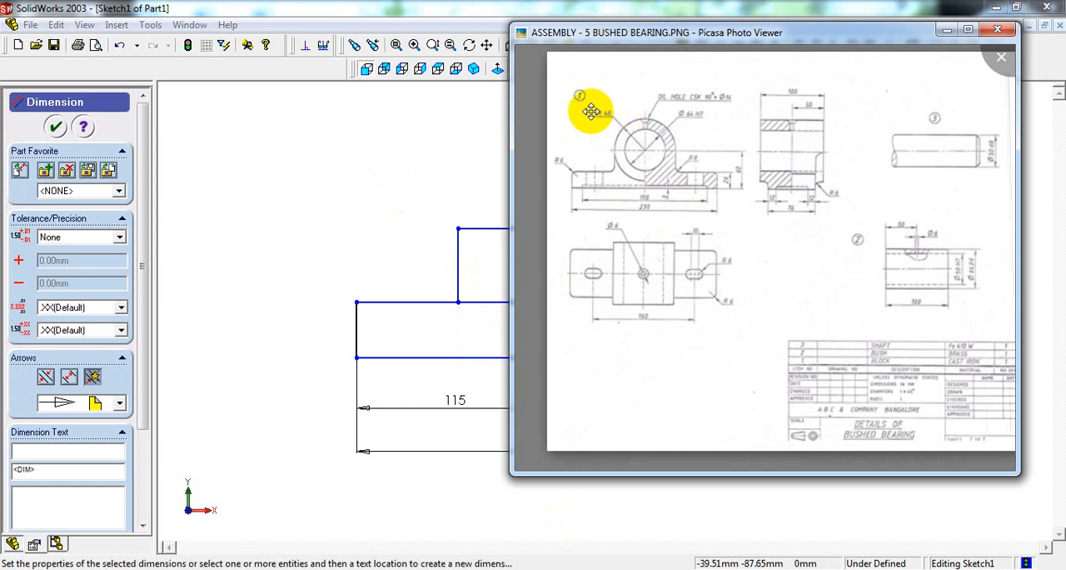
click(436, 243)
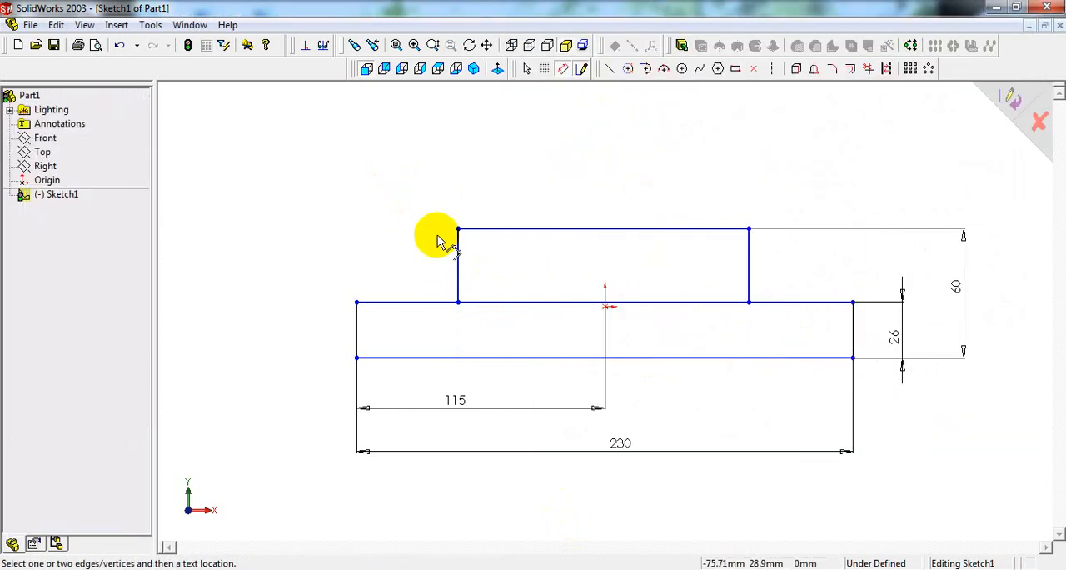
click(606, 306)
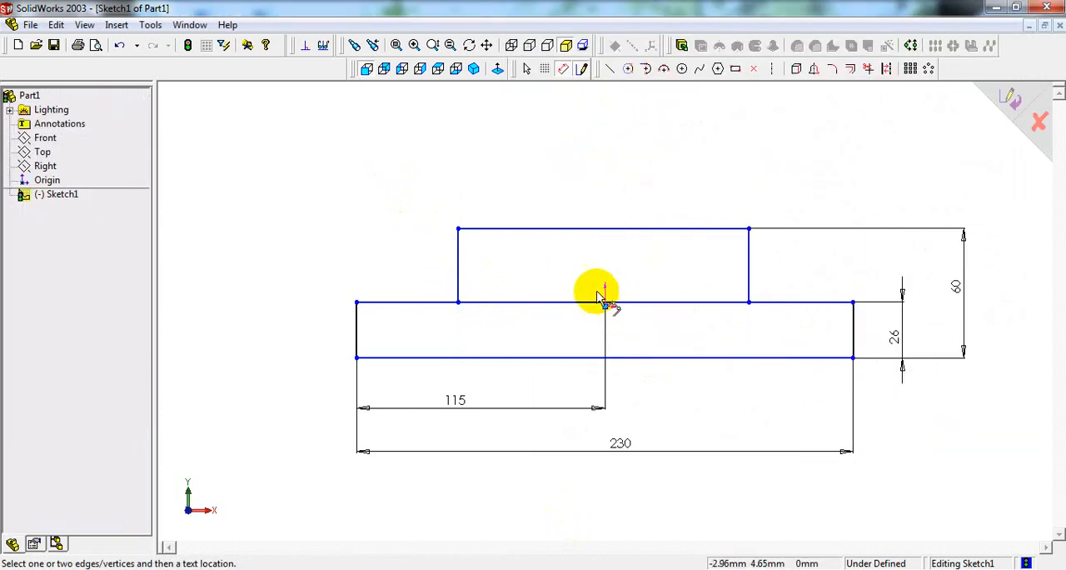
click(459, 275)
click(538, 180)
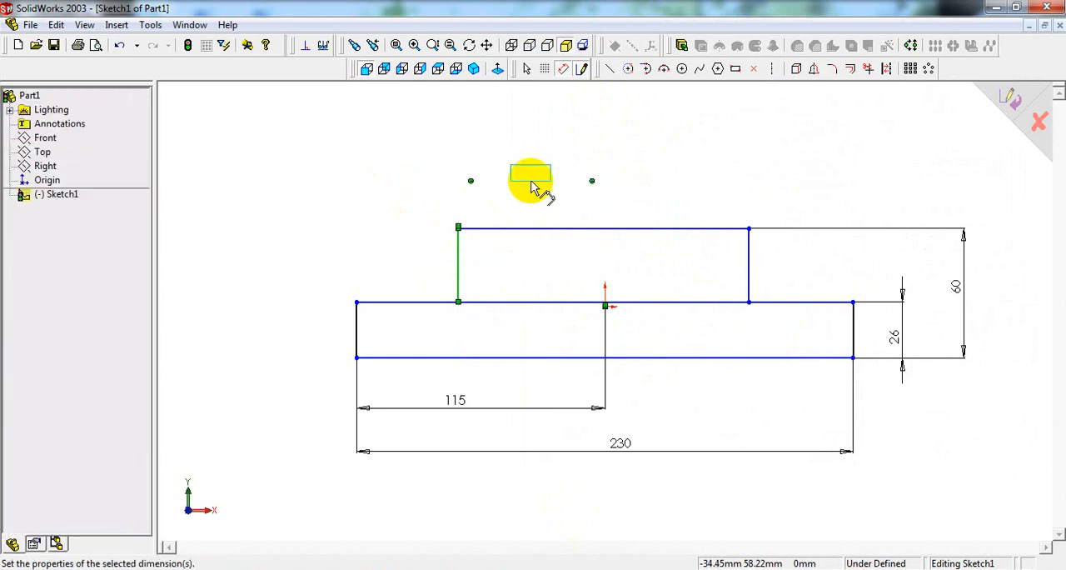
text(48)
key(Return)
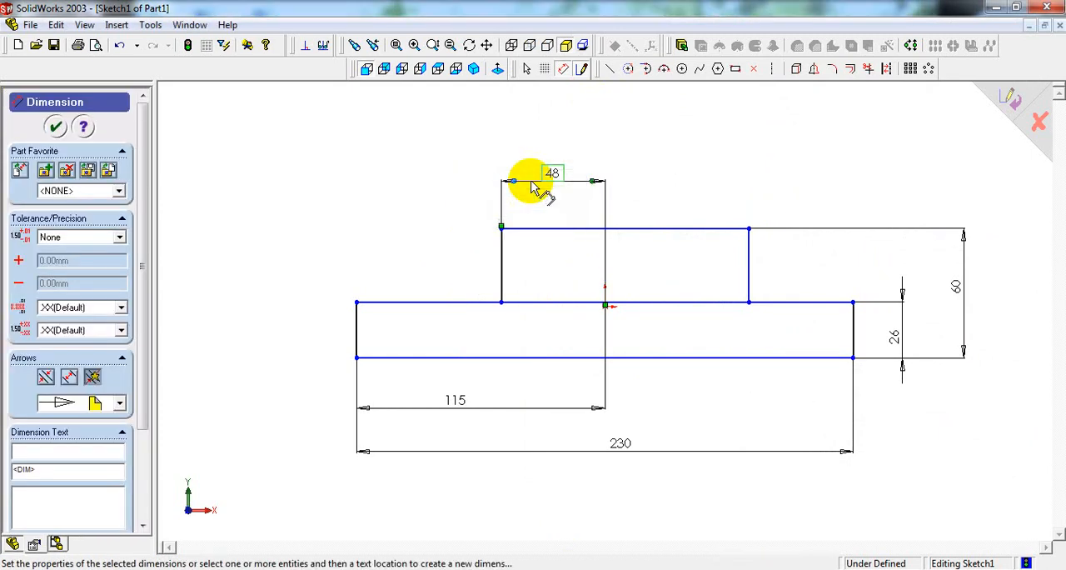
Step: Dimension the upper rectangle's right edge 48 mm from the origin and finish dimensioning
click(787, 262)
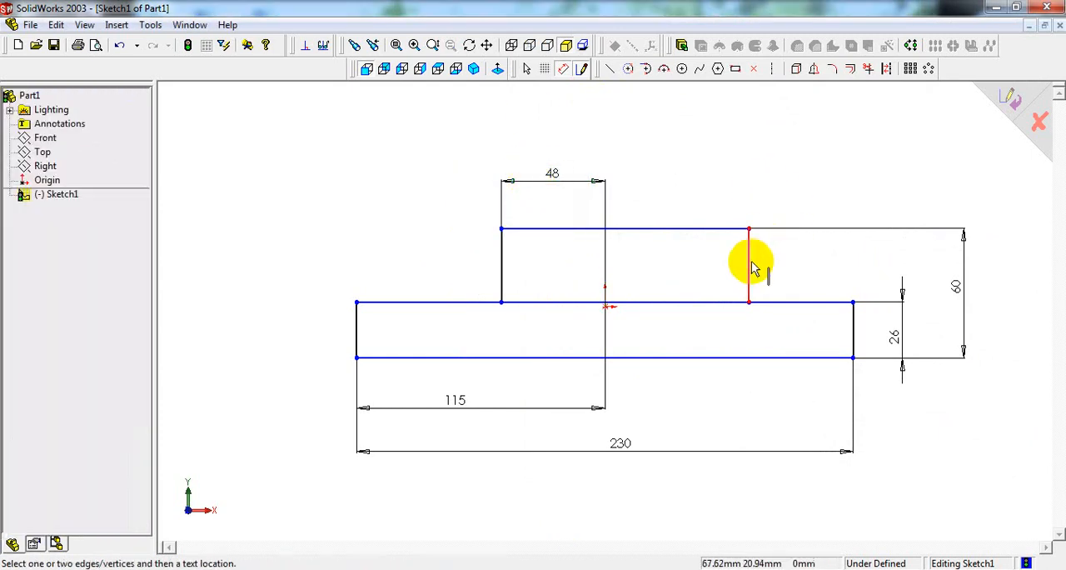
click(752, 268)
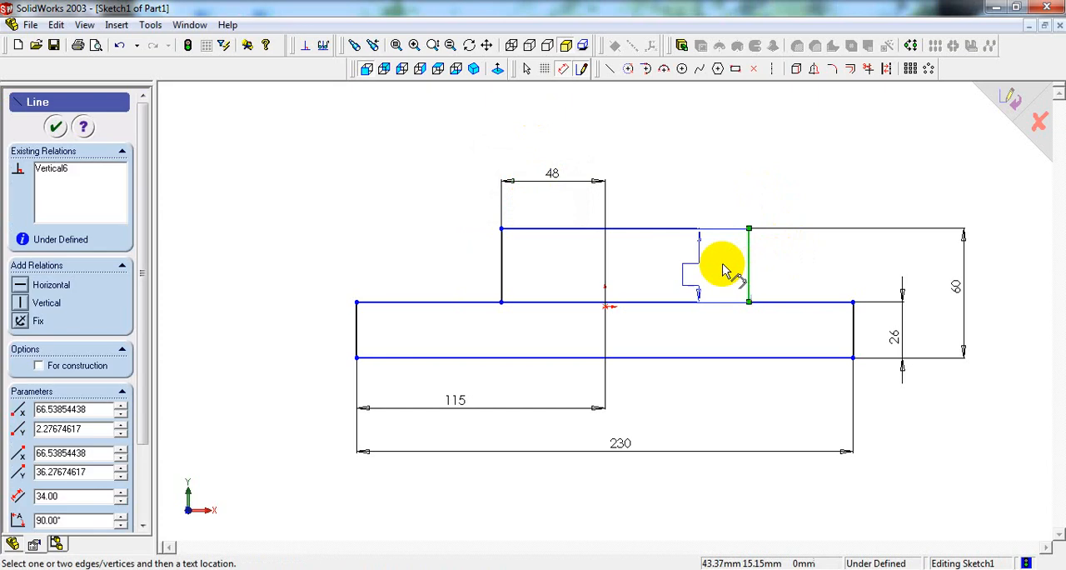
click(607, 308)
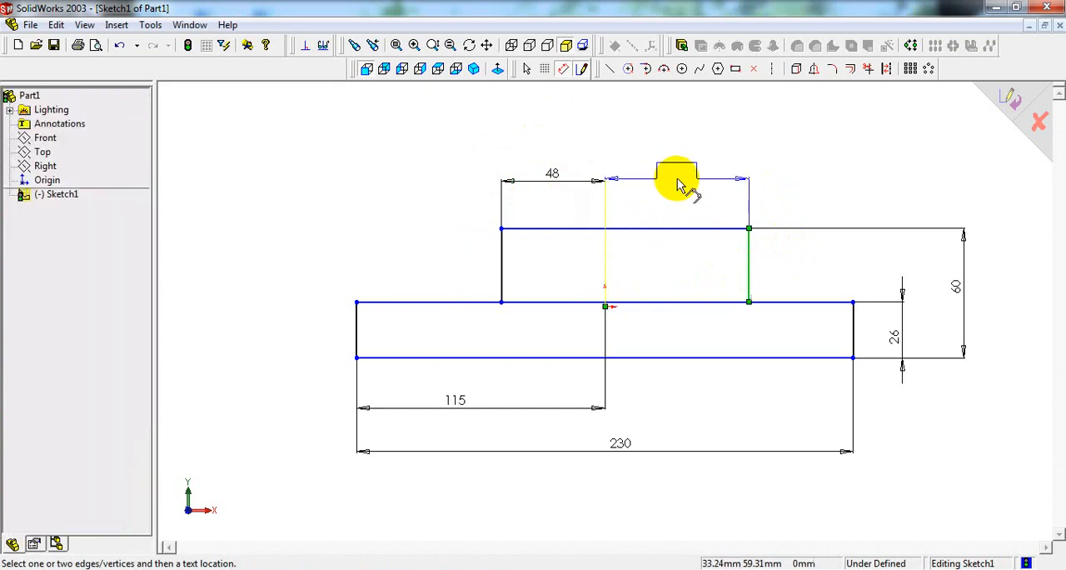
click(677, 181)
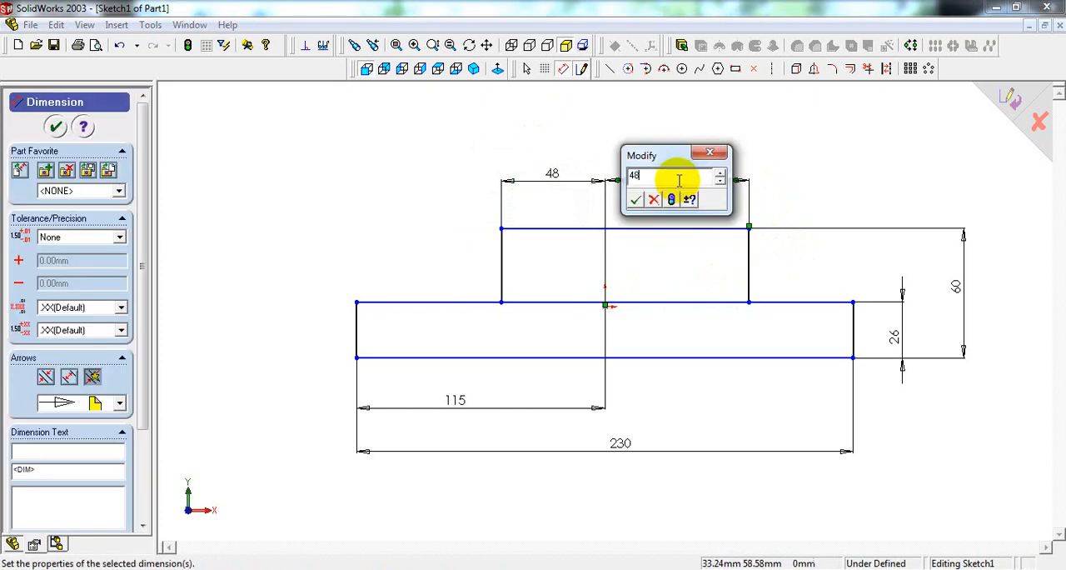
text(48)
key(Return)
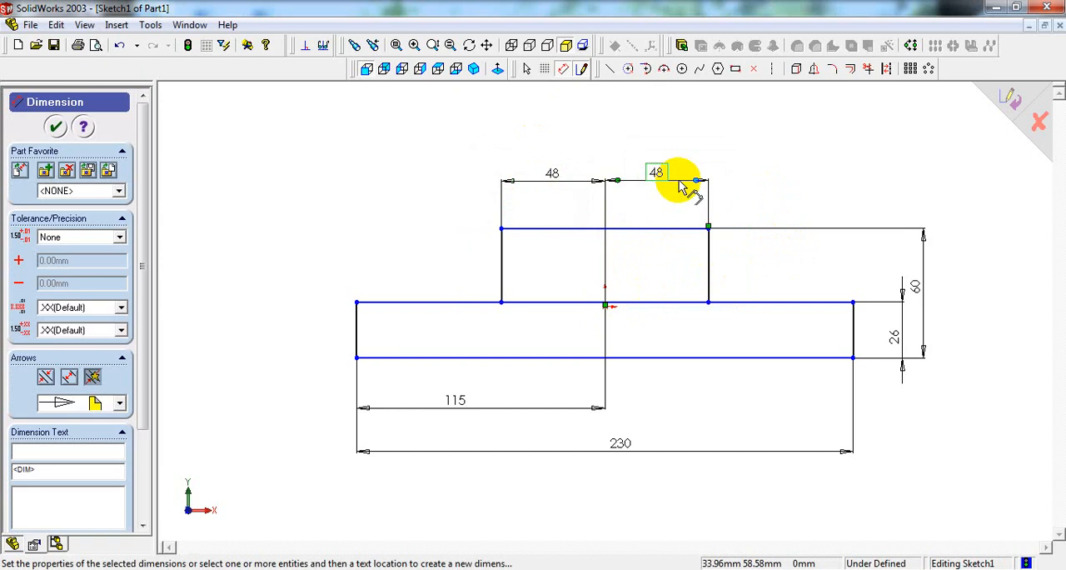
right_click(809, 136)
click(849, 142)
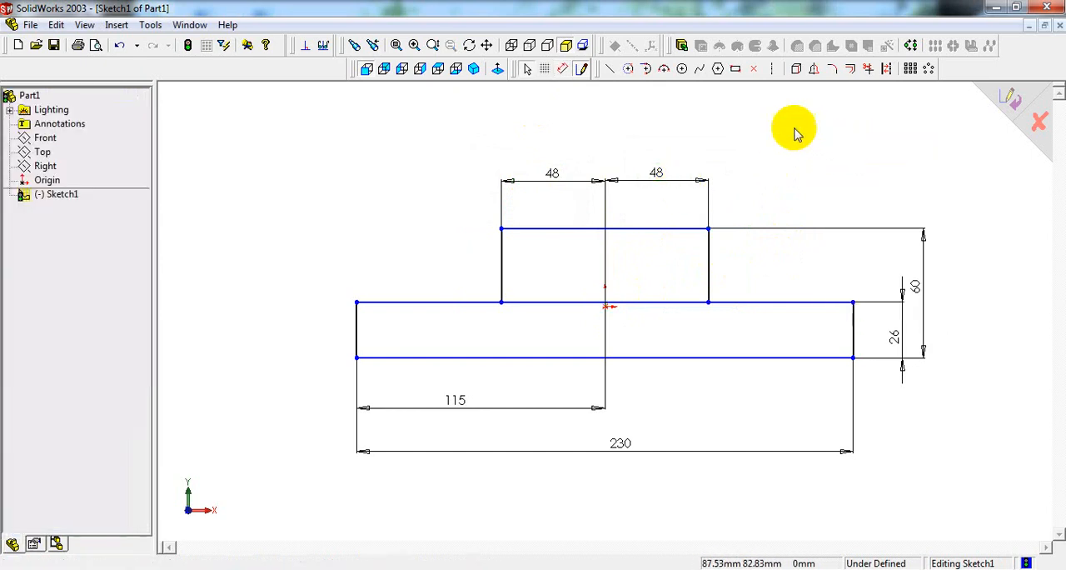
Step: Trim away the shared line segments between the upper rectangle and the base to leave one stepped outline
click(869, 69)
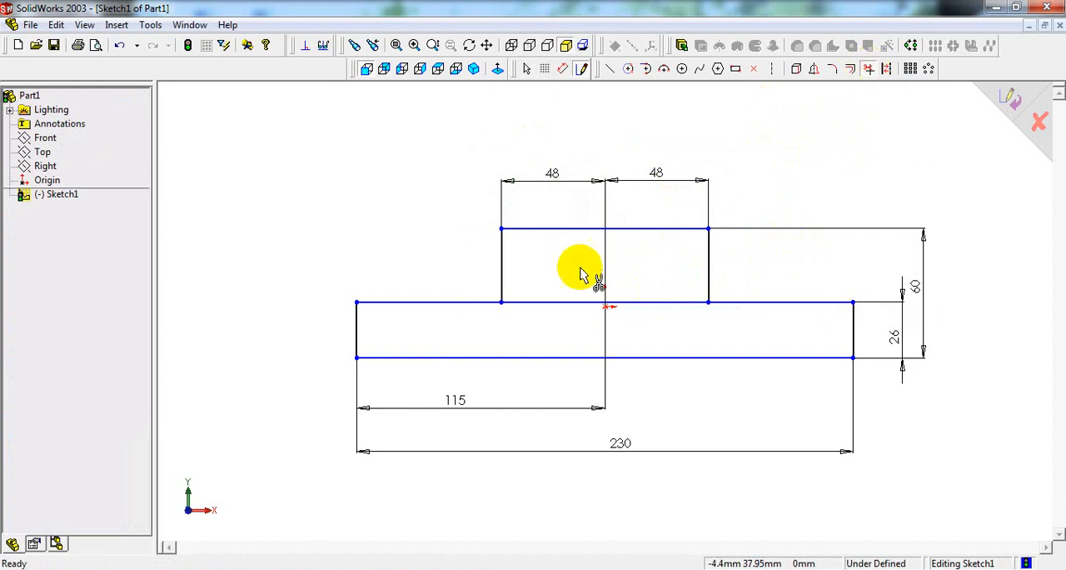
click(654, 305)
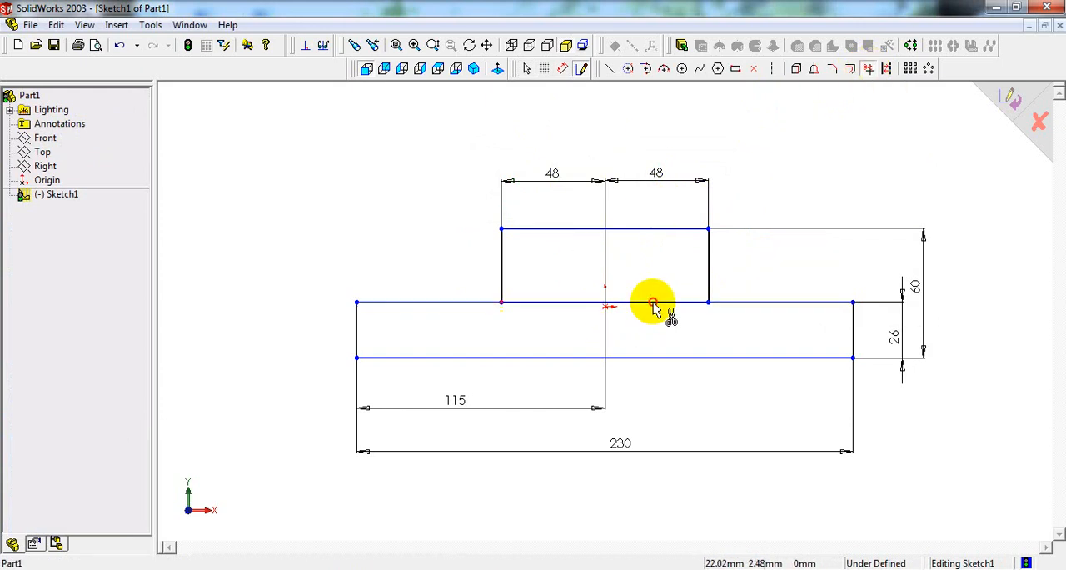
click(654, 305)
right_click(825, 132)
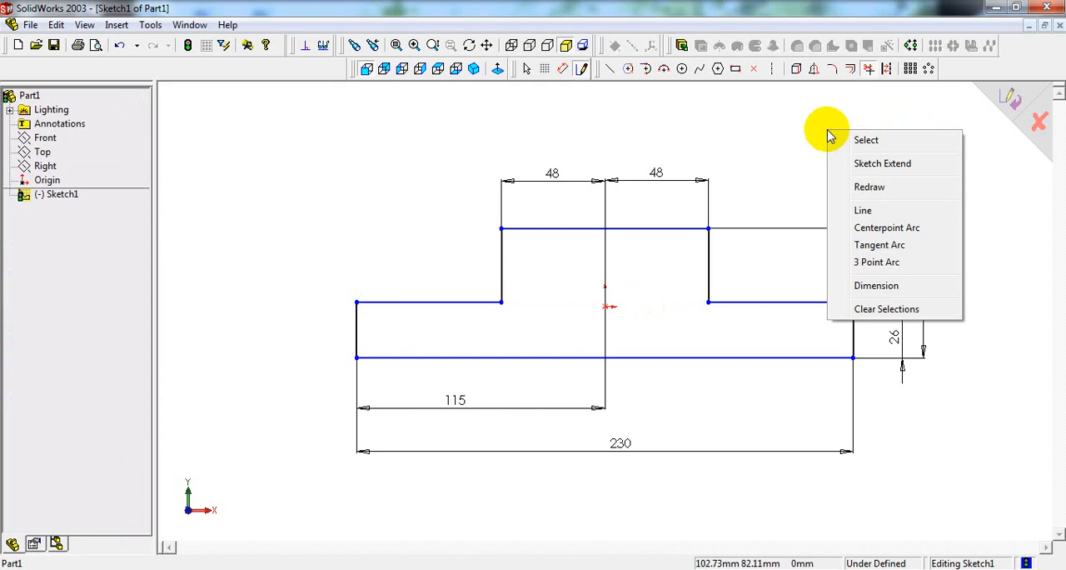
click(847, 140)
Step: Add a Coincident relation between the profile's top edge and the origin
right_click(805, 142)
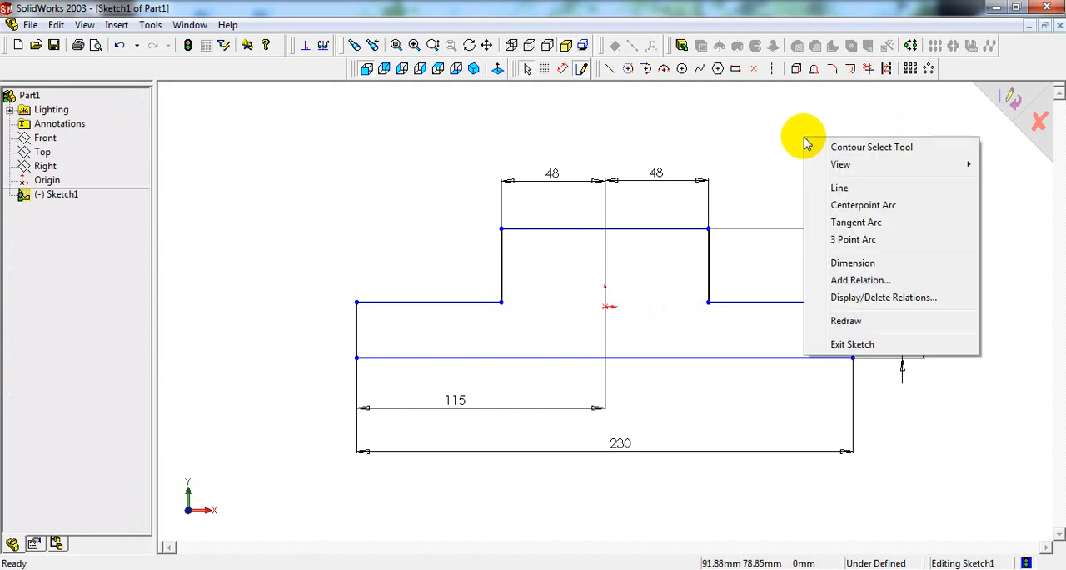
click(867, 281)
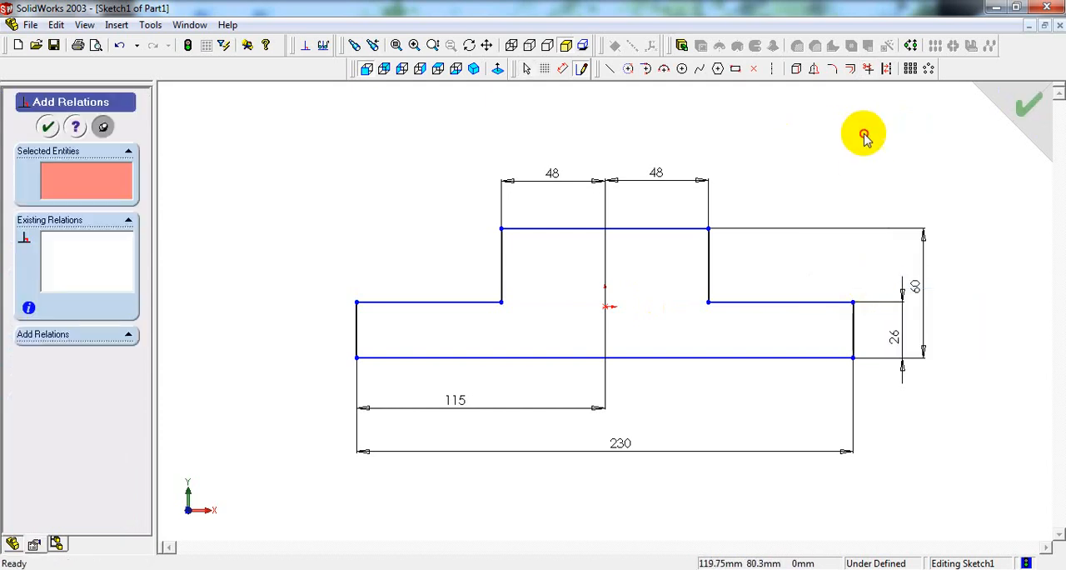
click(650, 229)
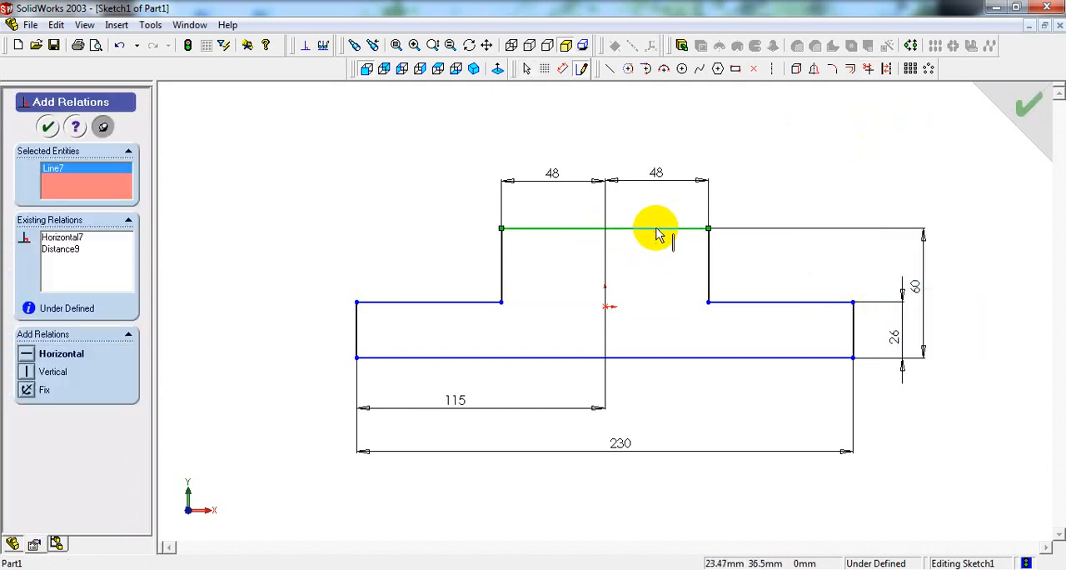
click(605, 307)
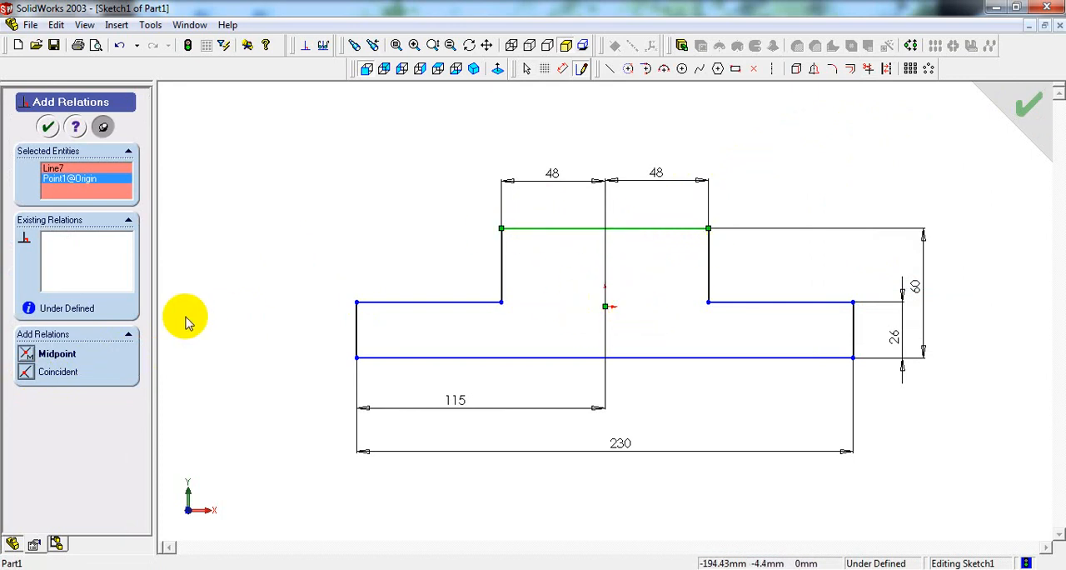
click(25, 373)
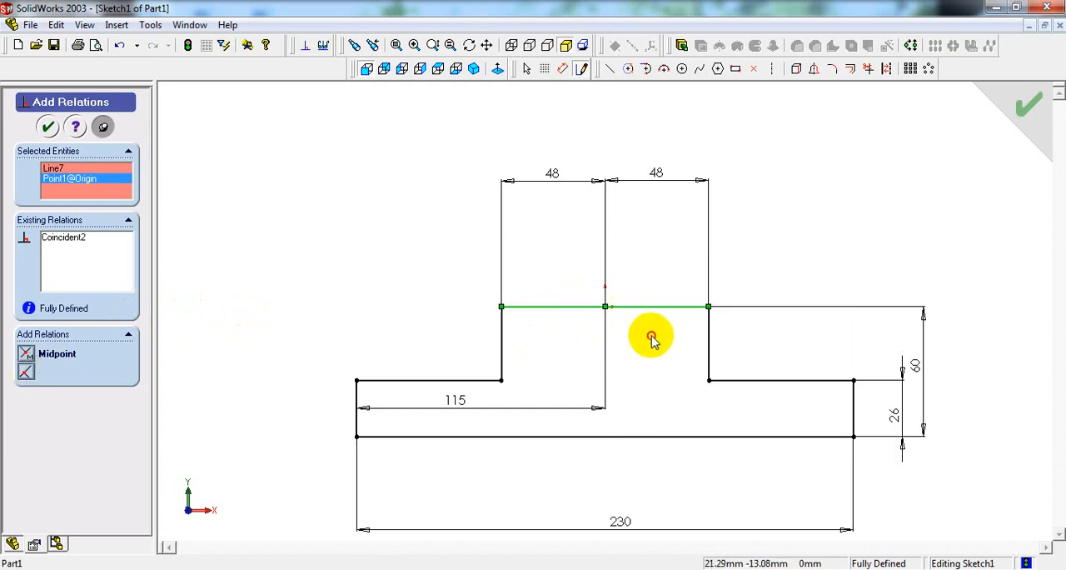
click(48, 126)
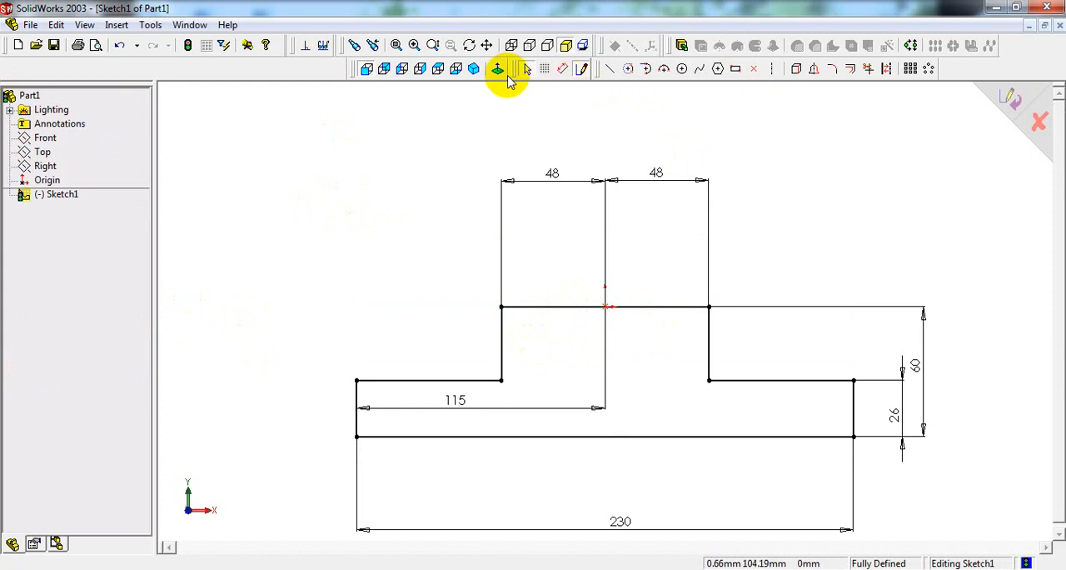
Step: Check the base depth in the reference drawing and extrude the profile 76 mm with the Mid Plane end condition
click(477, 70)
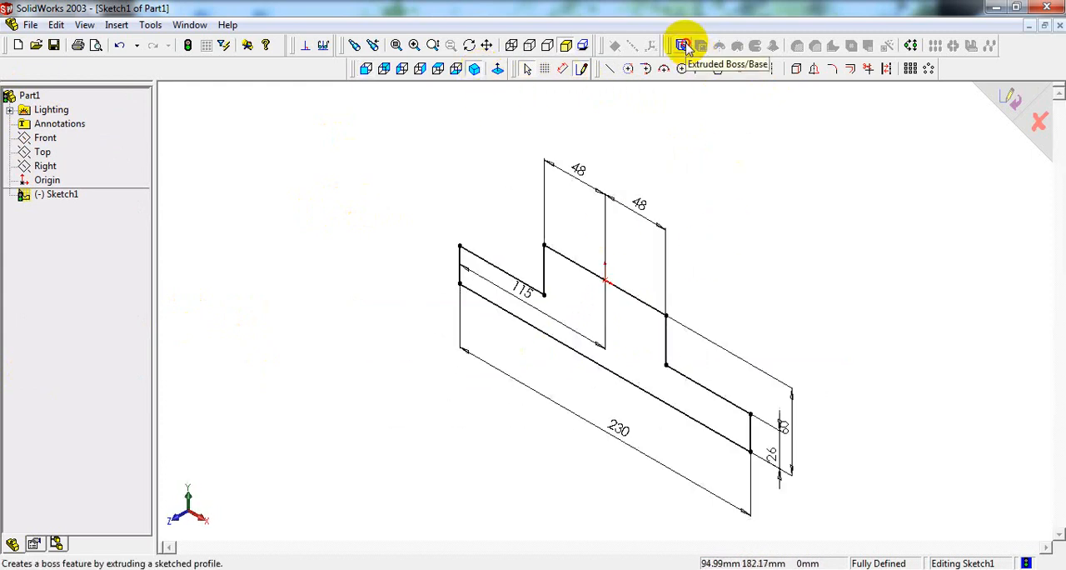
click(685, 47)
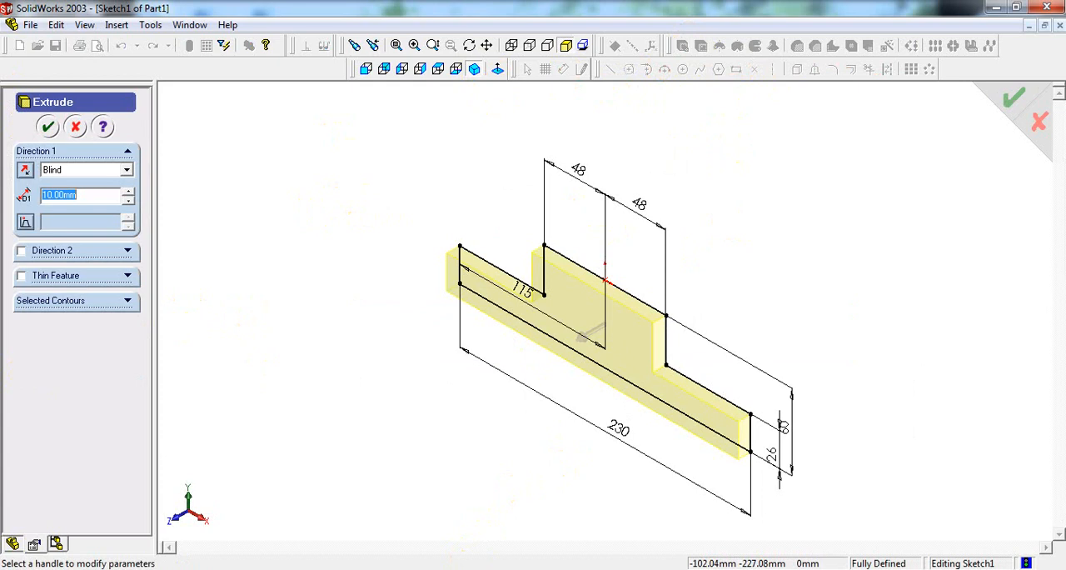
click(479, 568)
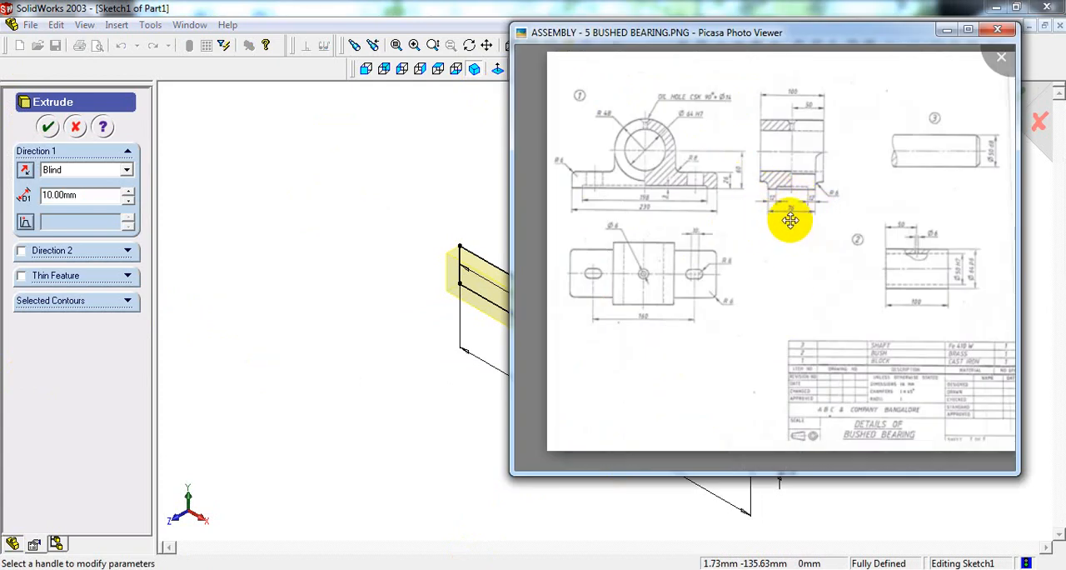
click(333, 349)
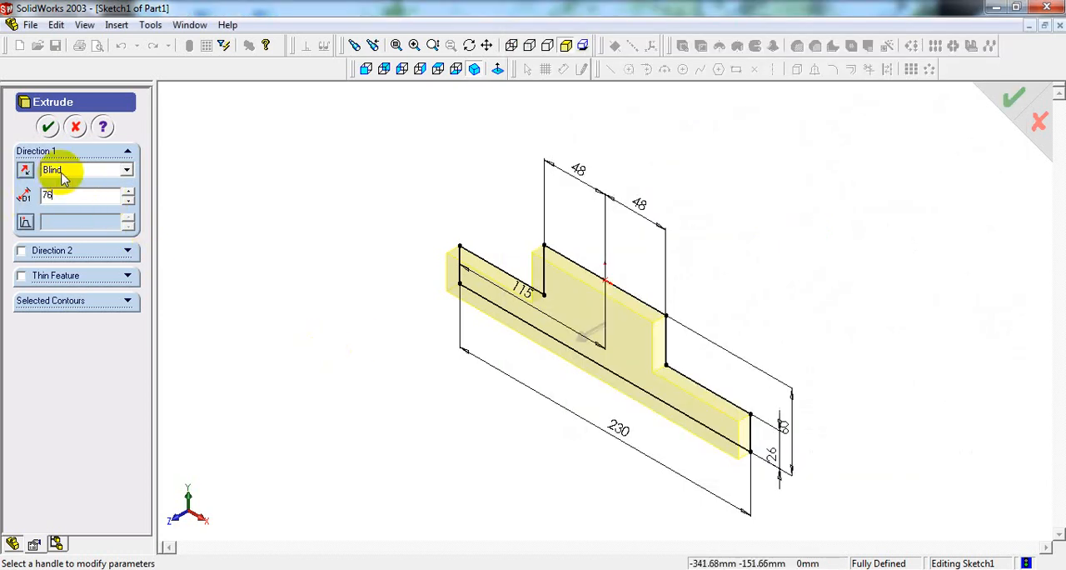
click(123, 171)
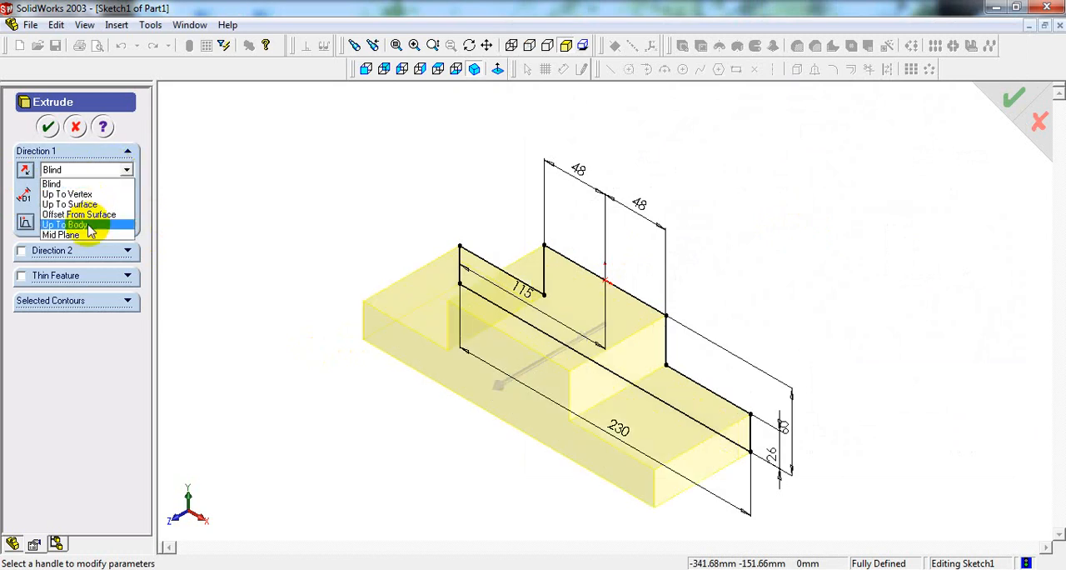
click(67, 235)
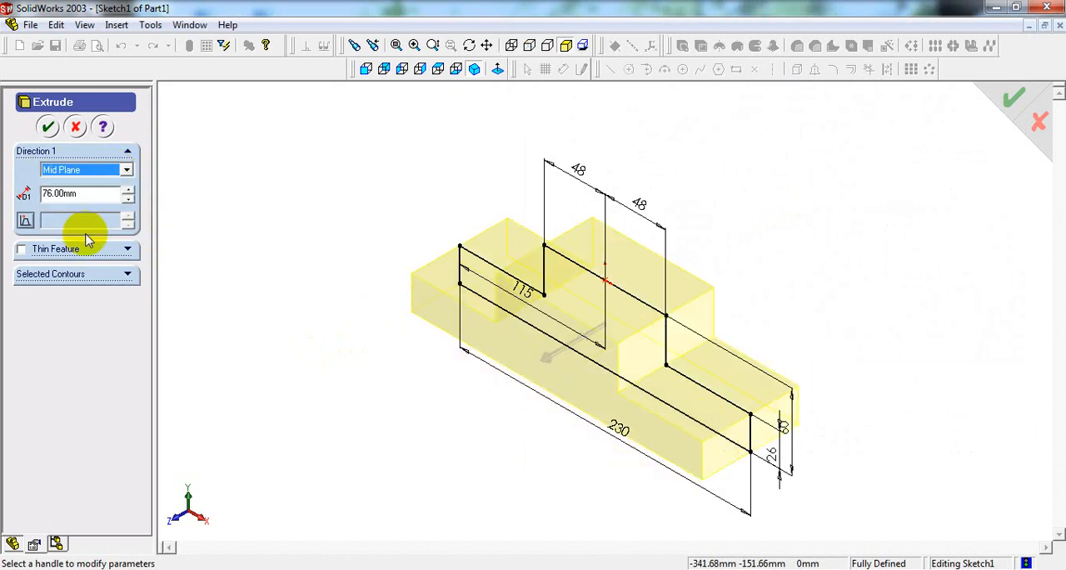
click(47, 128)
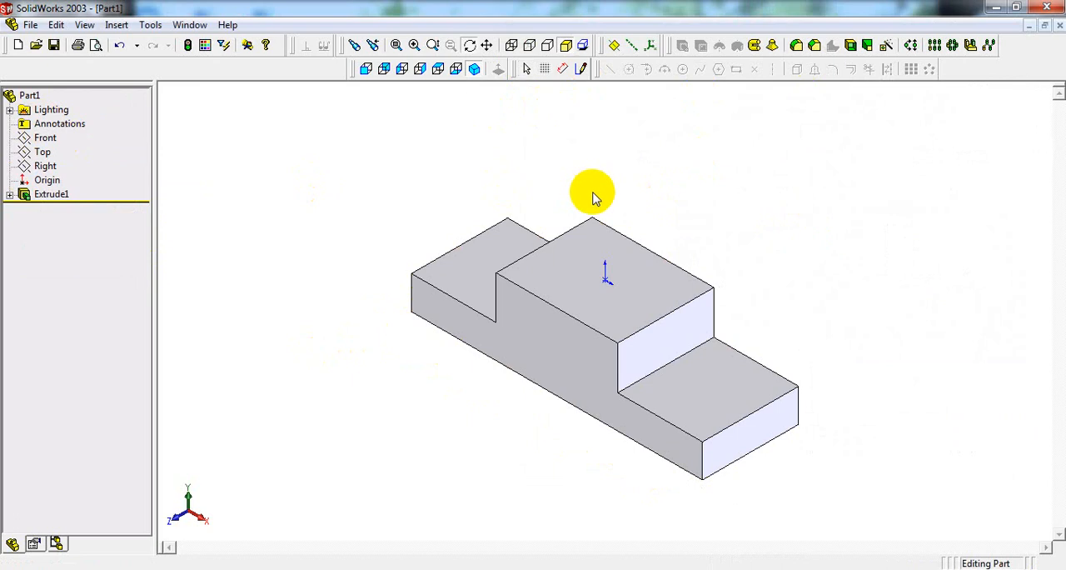
middle_drag(593, 197, 582, 271)
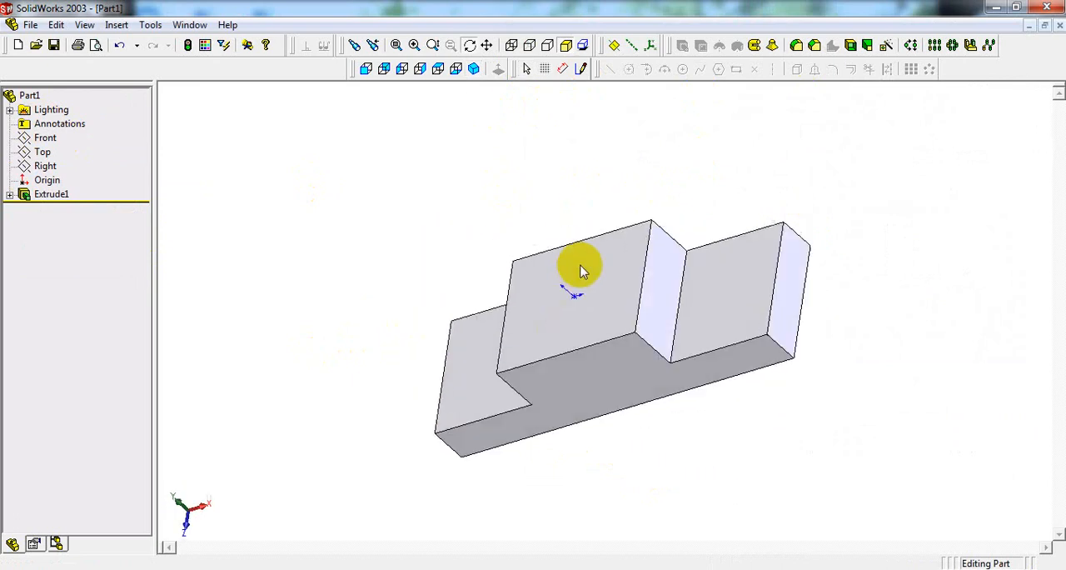
click(474, 69)
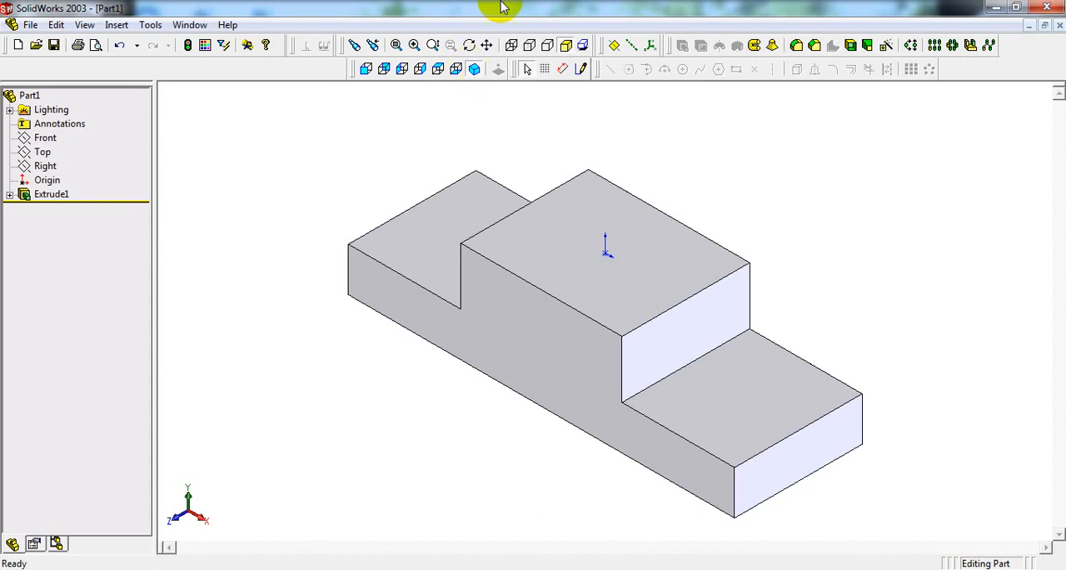
click(57, 139)
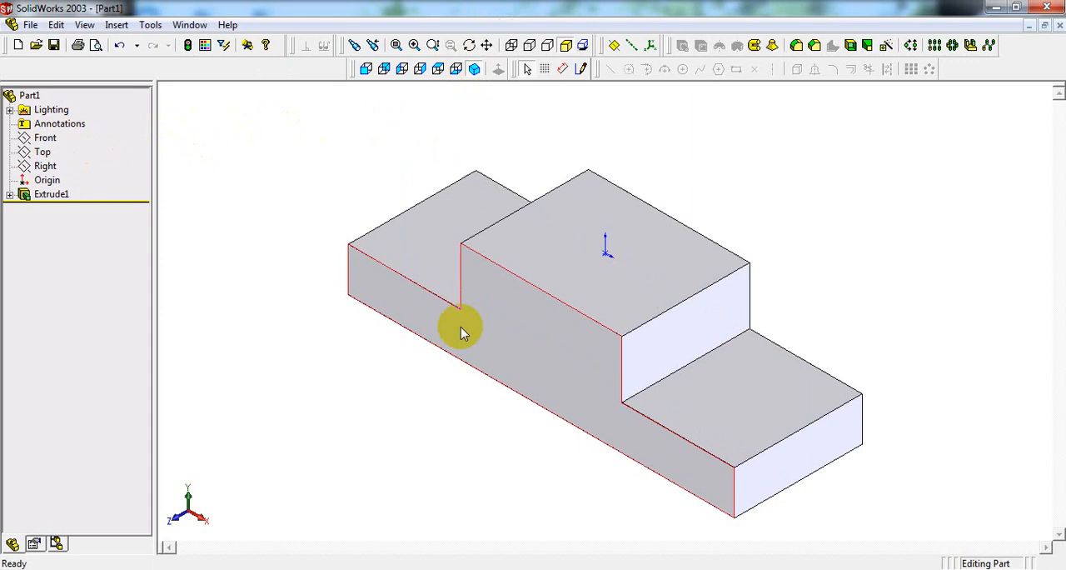
click(569, 374)
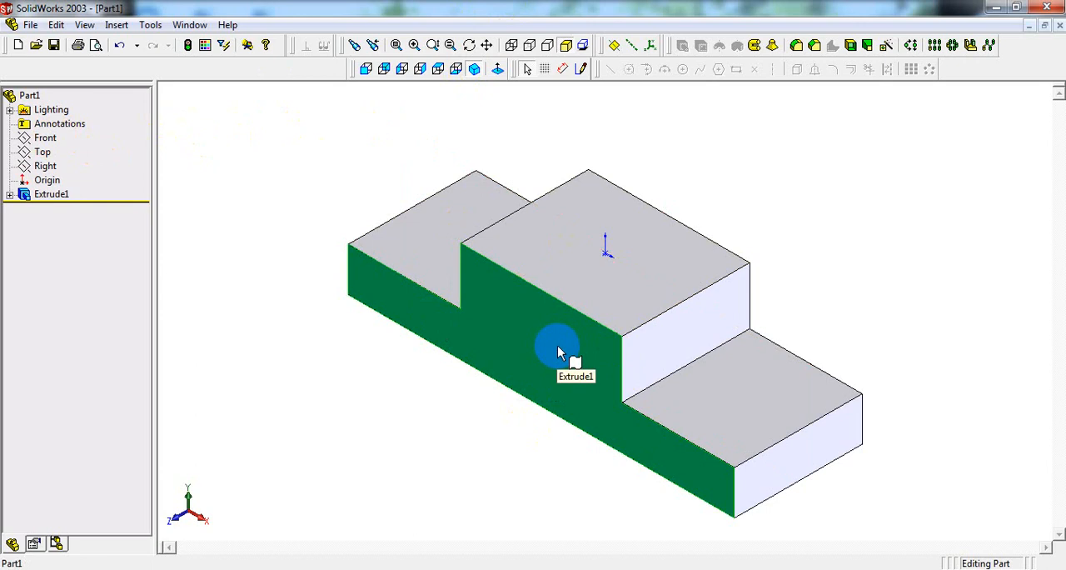
click(45, 138)
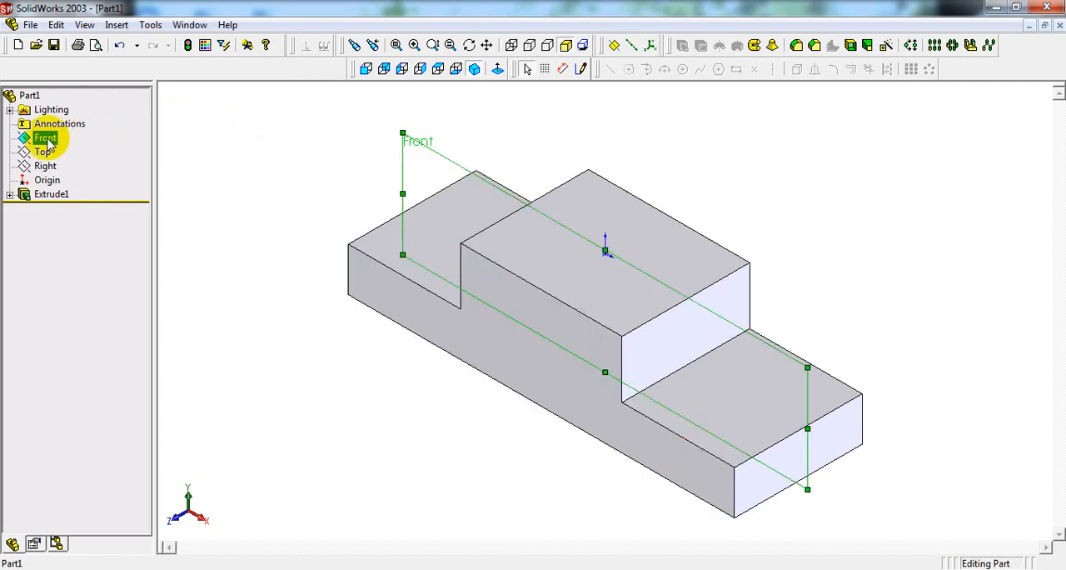
click(271, 164)
Step: Open the profile sketch of the extruded block for editing
click(58, 195)
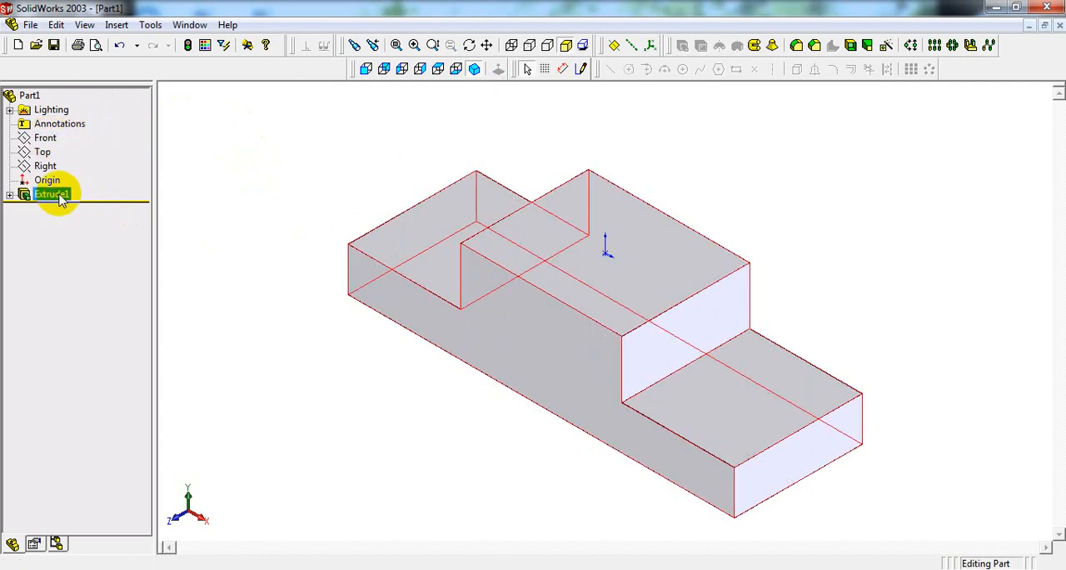
click(65, 200)
right_click(54, 196)
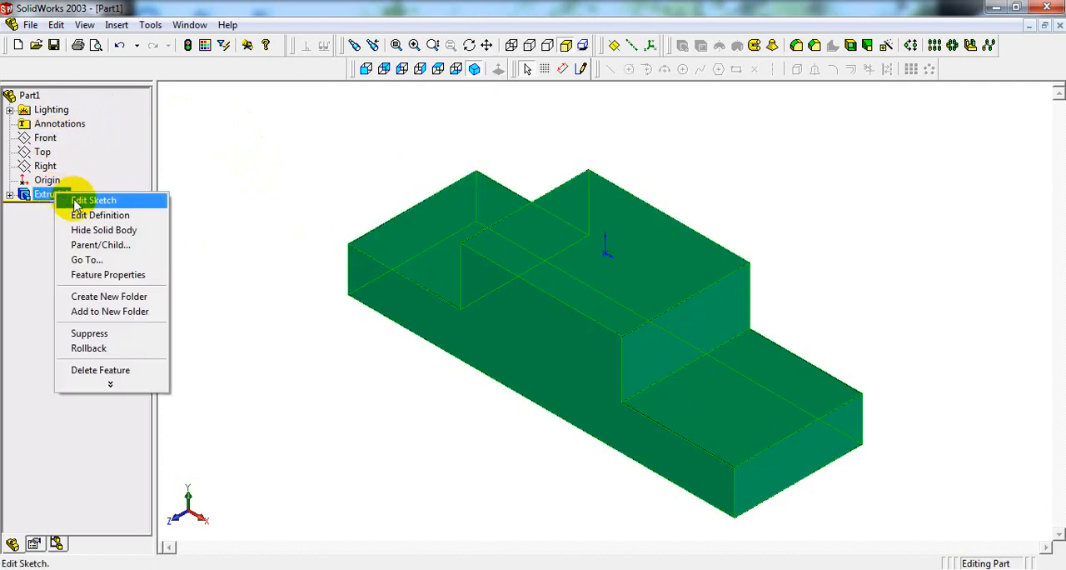
click(73, 200)
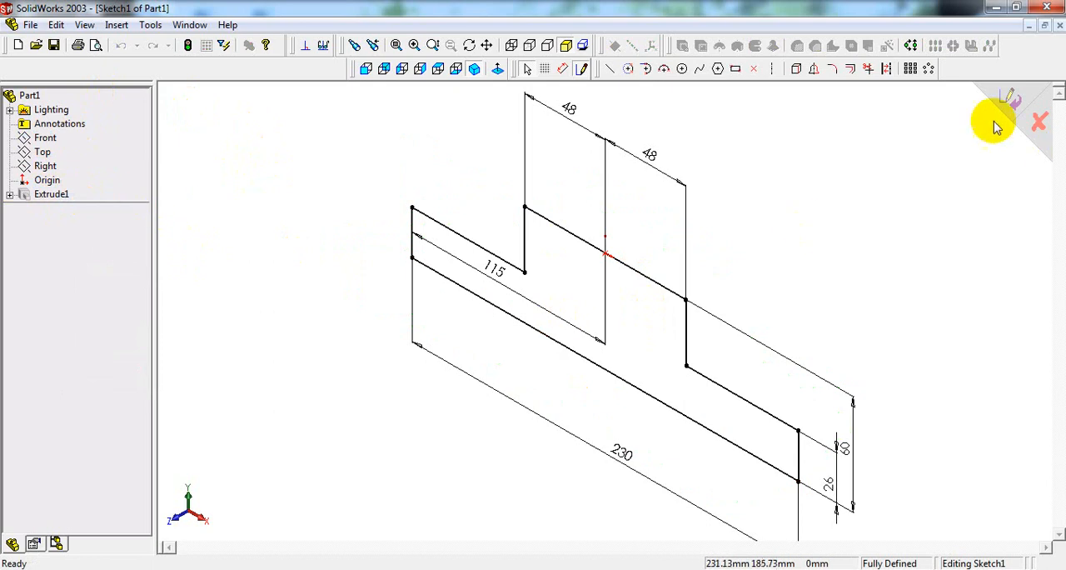
Step: Close the profile sketch and review the end condition and depth in the base extrusion's definition
click(1009, 100)
right_click(52, 195)
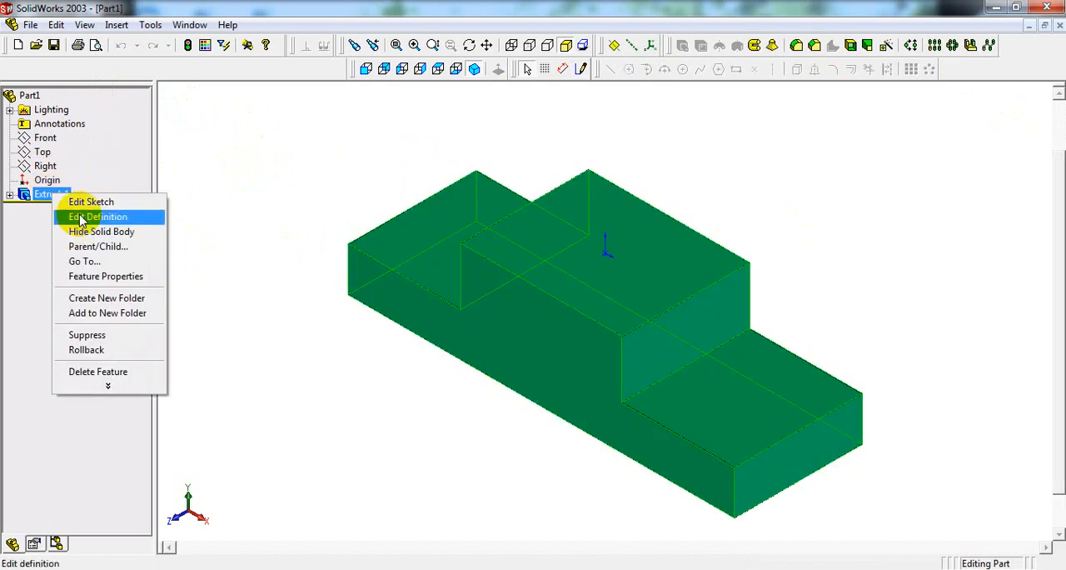
click(81, 216)
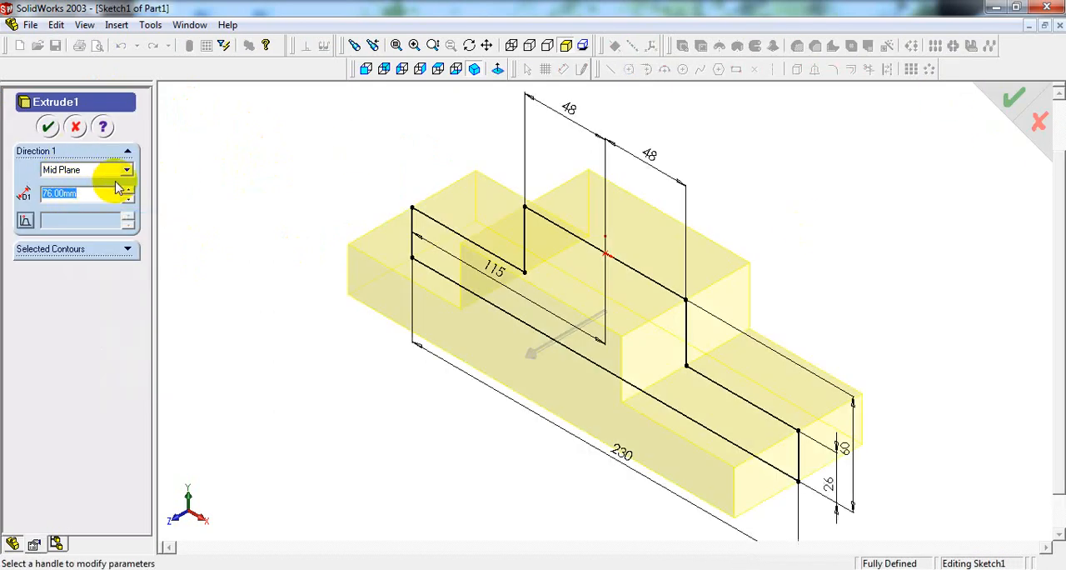
click(93, 195)
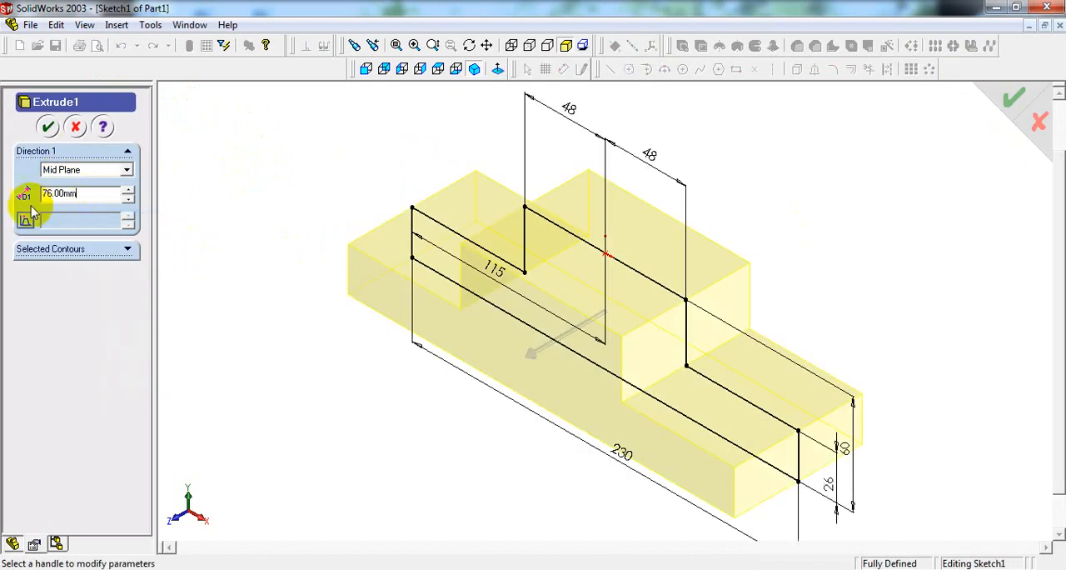
click(48, 126)
Step: Sketch a 48 mm radius circle on the Front plane, centred on the origin and reaching the corner of the block's raised section
click(50, 154)
click(46, 138)
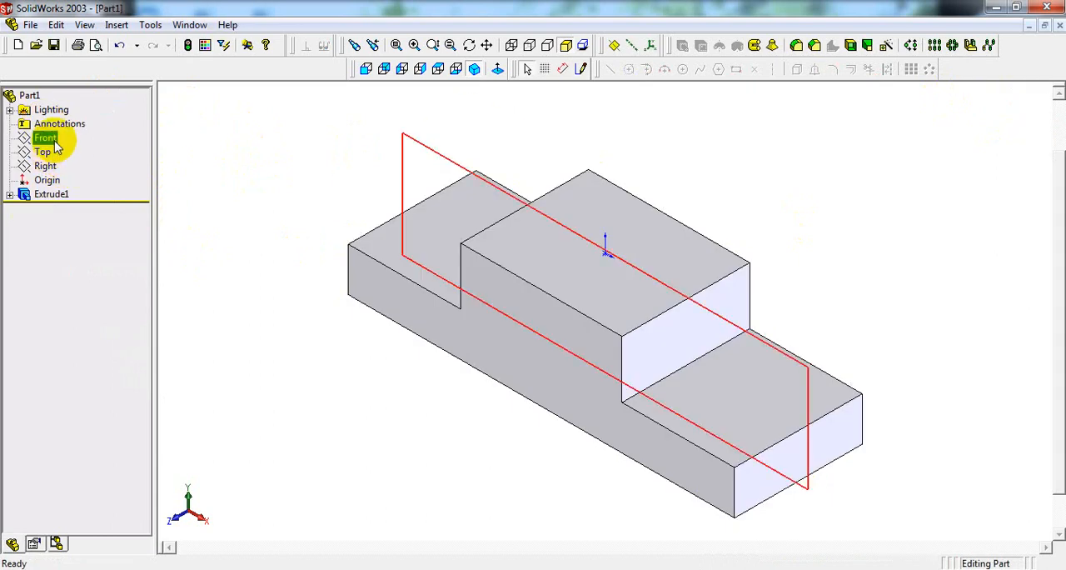
click(367, 70)
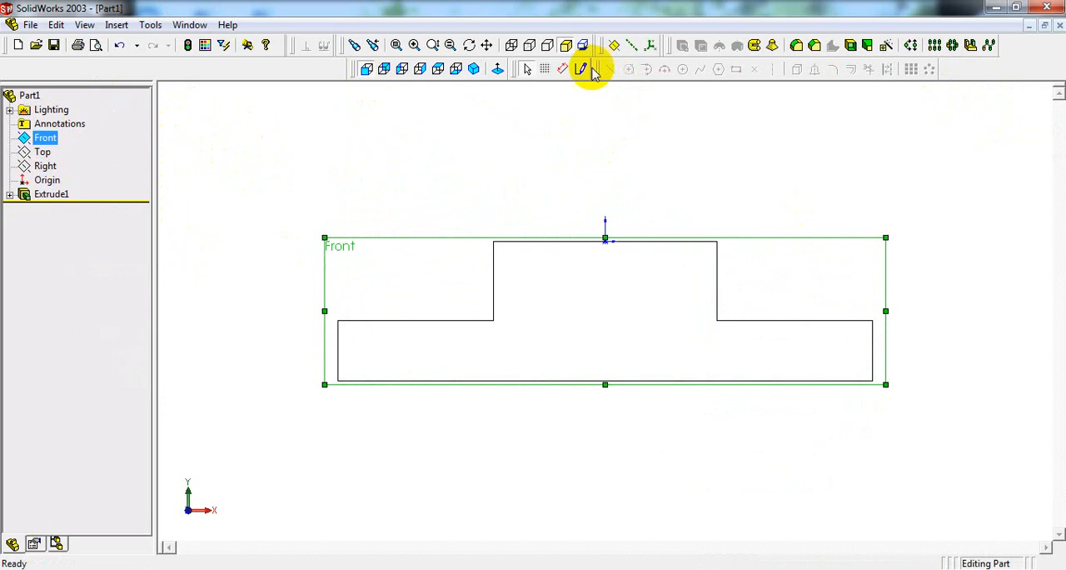
click(582, 70)
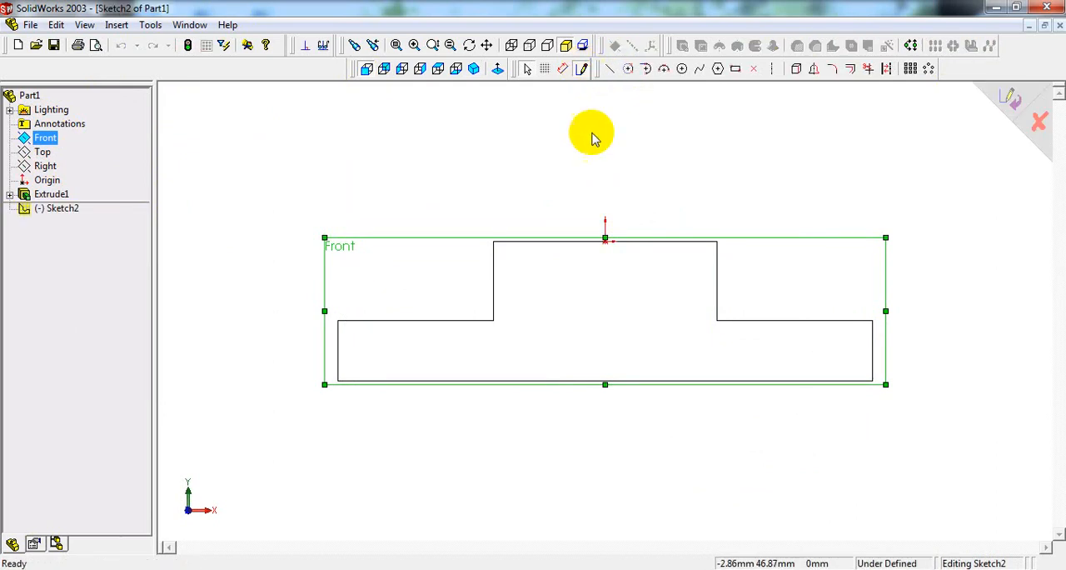
click(683, 70)
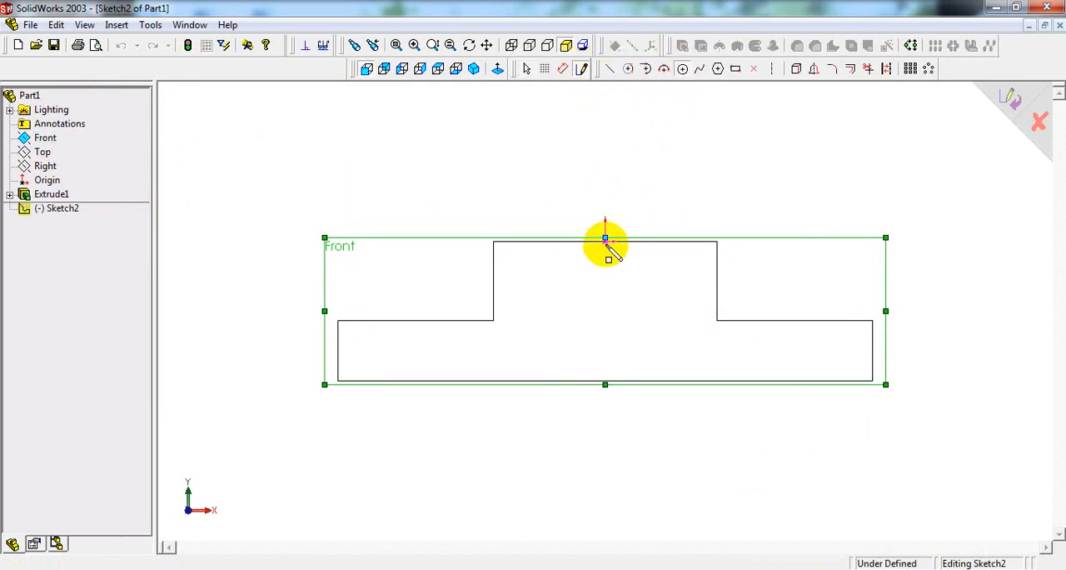
click(606, 241)
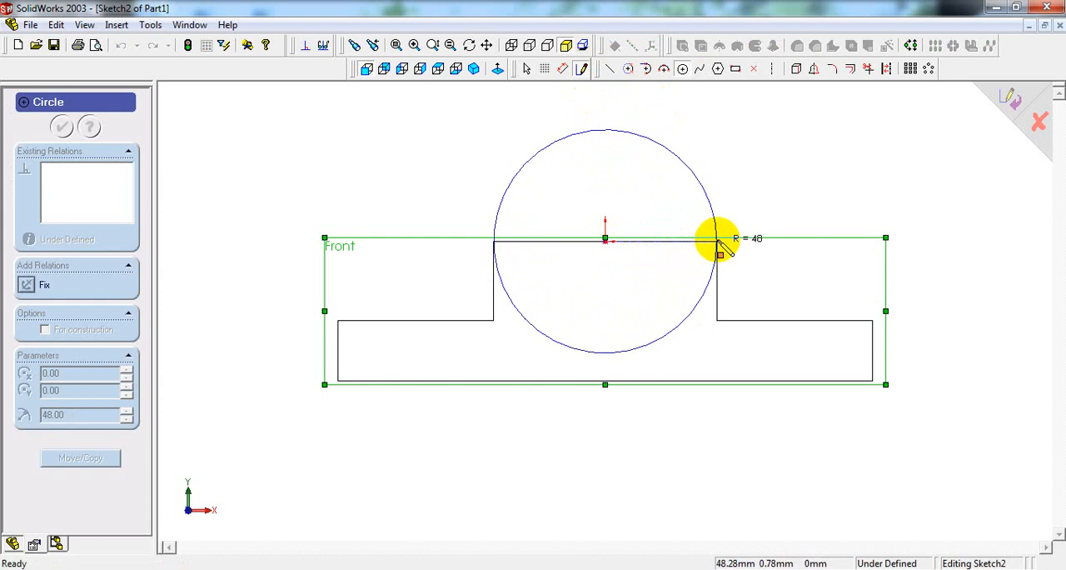
click(718, 241)
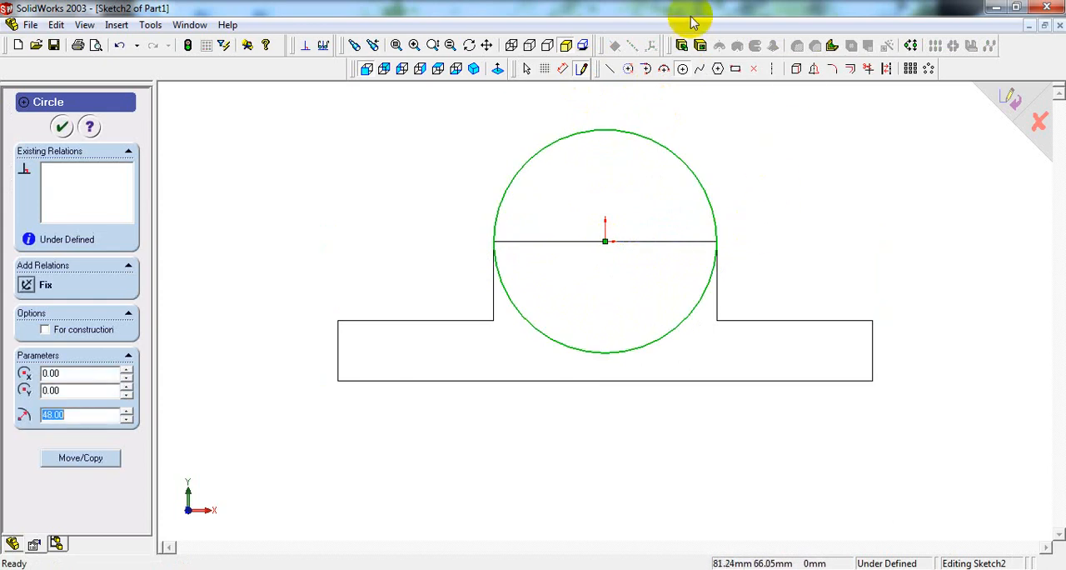
click(475, 70)
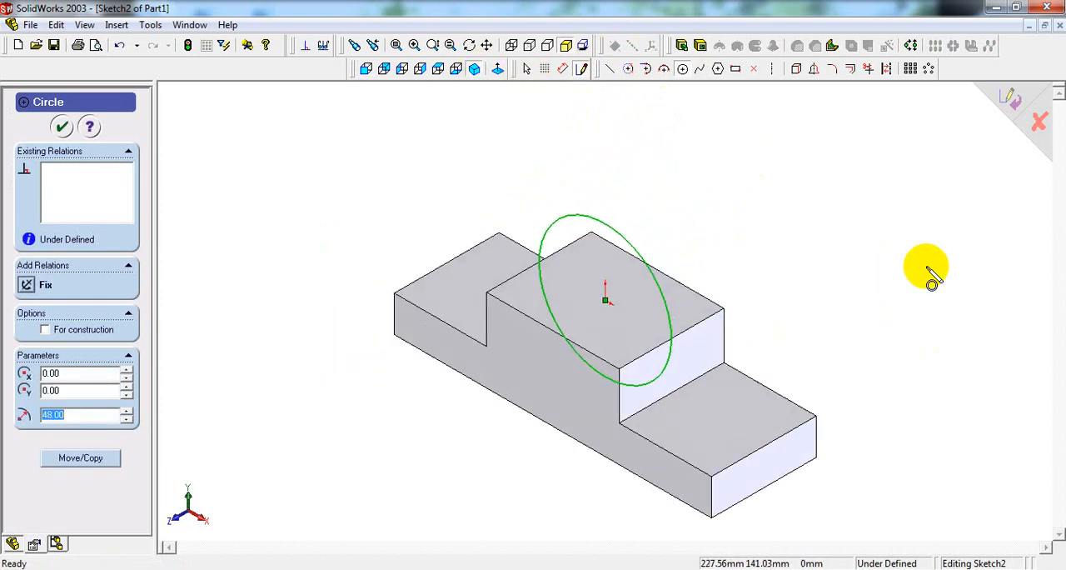
middle_drag(831, 200, 818, 306)
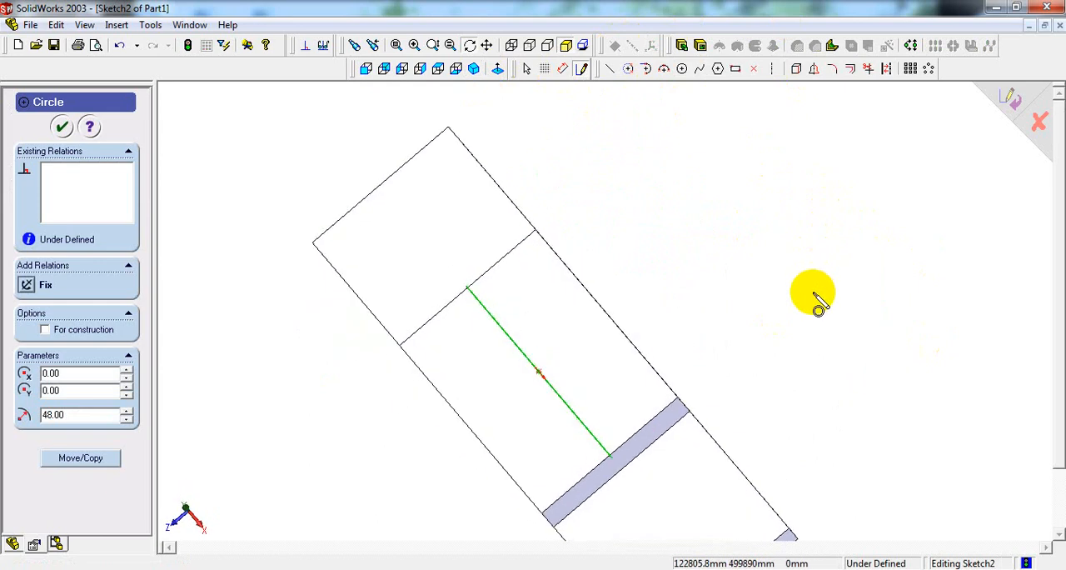
click(474, 68)
right_click(832, 185)
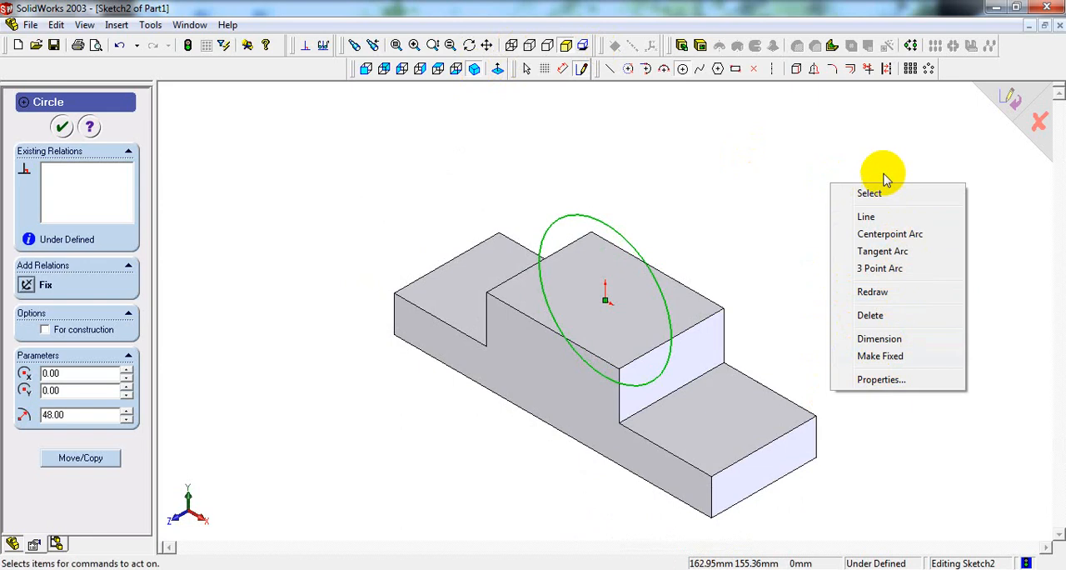
click(871, 195)
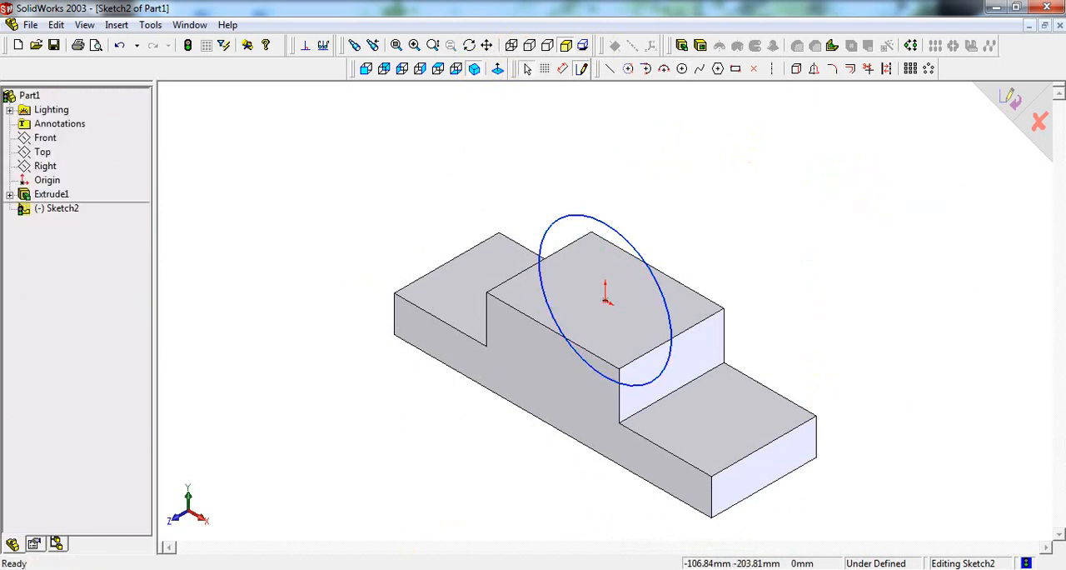
Step: Check the cylinder length in the reference drawing and extrude the circle 100 mm with the Mid Plane end condition, merged with the base
key(alt+Tab)
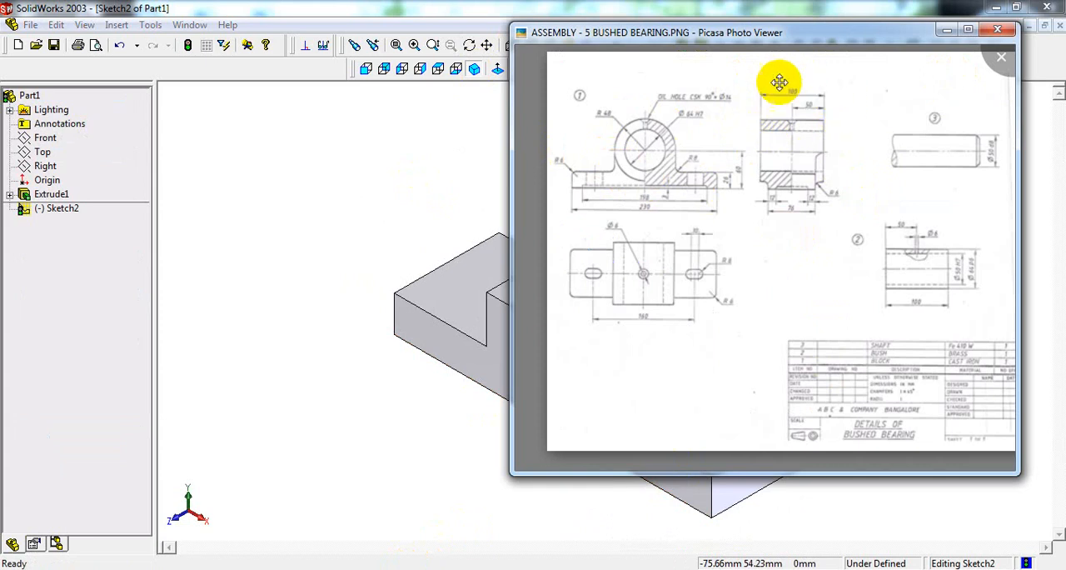
click(428, 147)
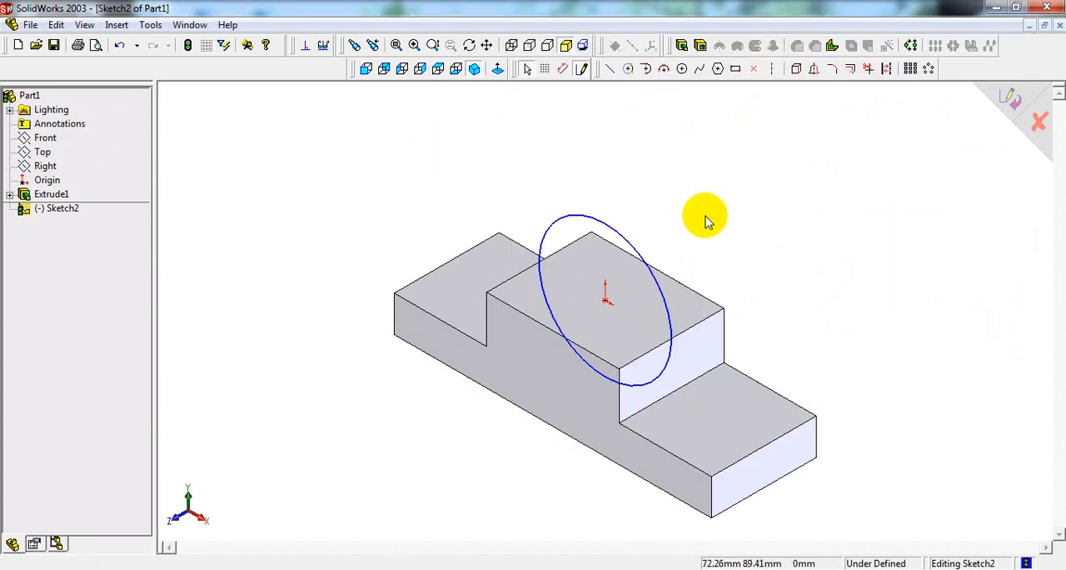
click(682, 46)
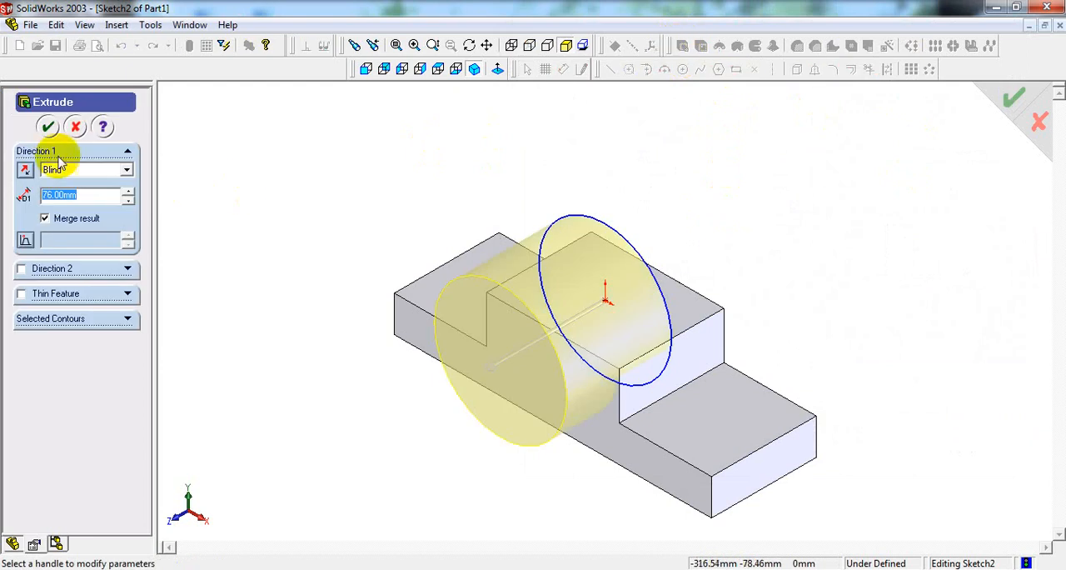
click(72, 170)
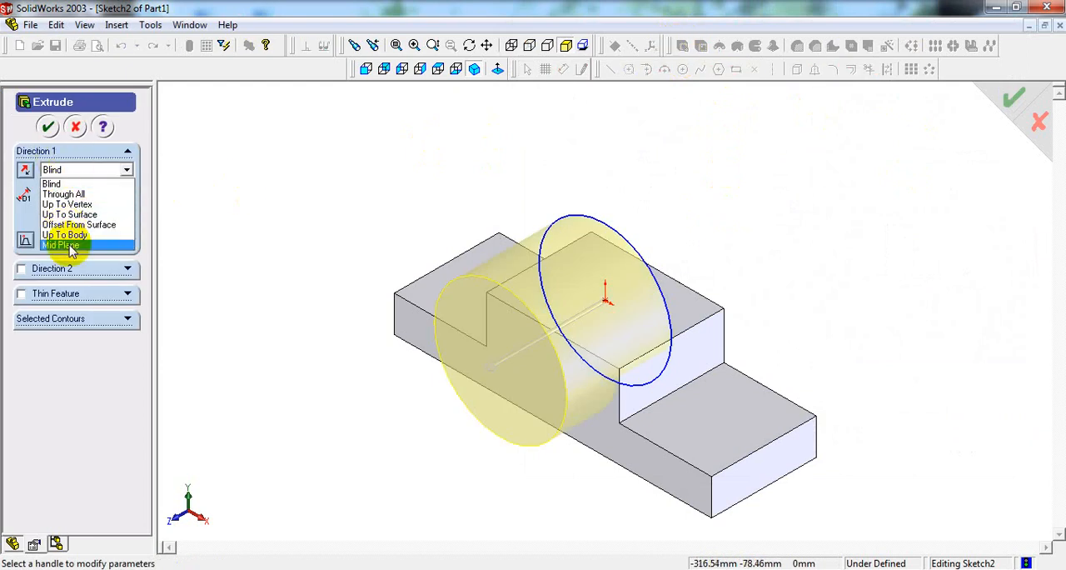
click(63, 240)
middle_drag(586, 171, 571, 285)
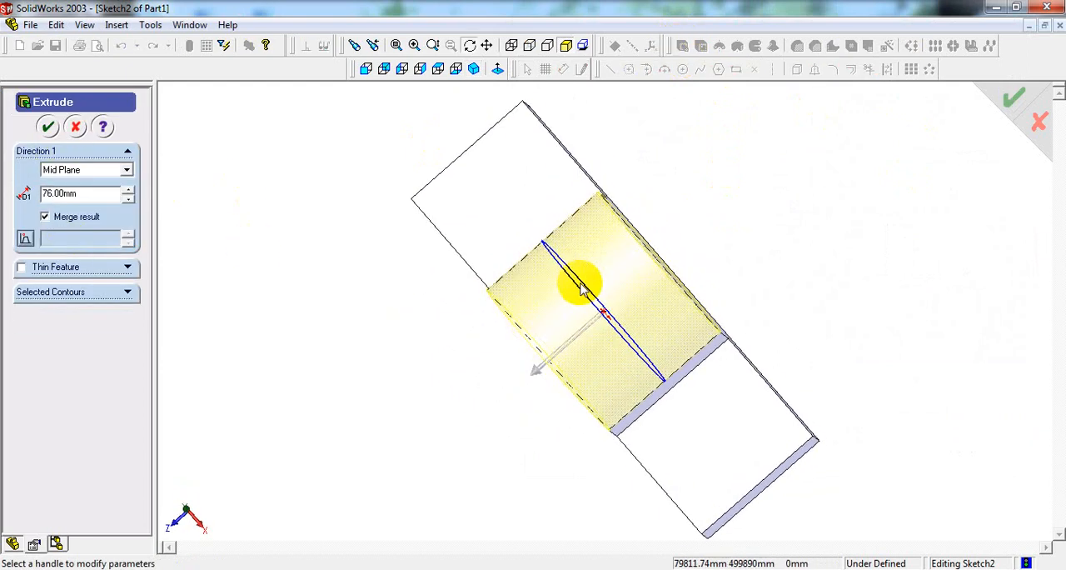
double_click(100, 198)
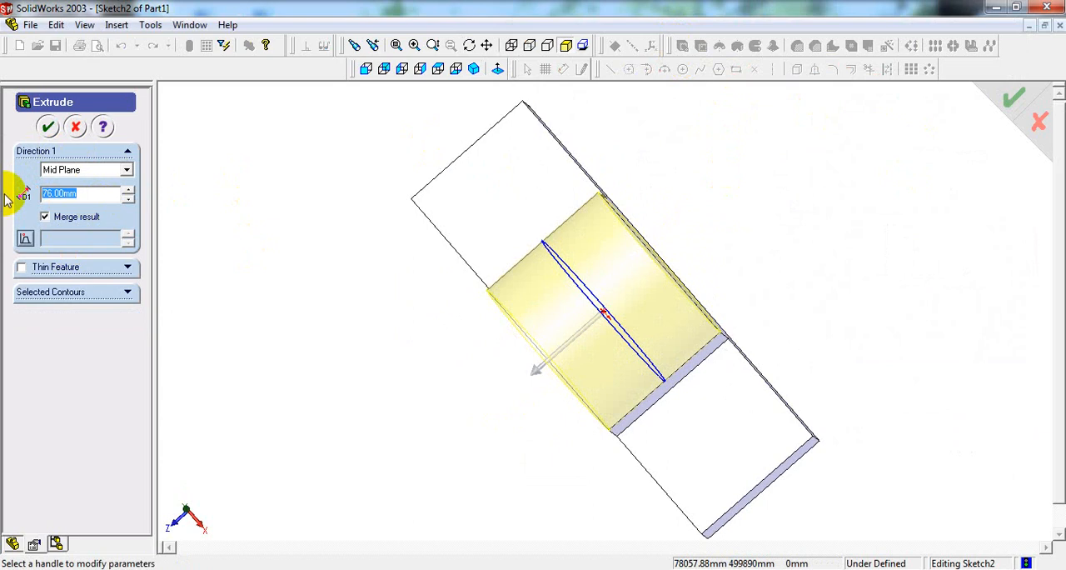
text(100)
key(Return)
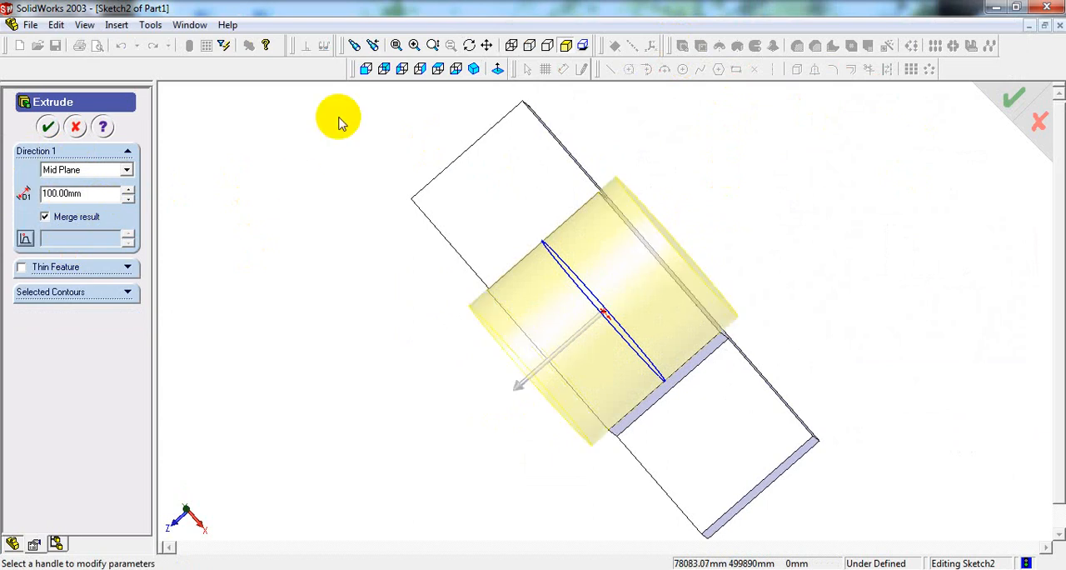
click(442, 74)
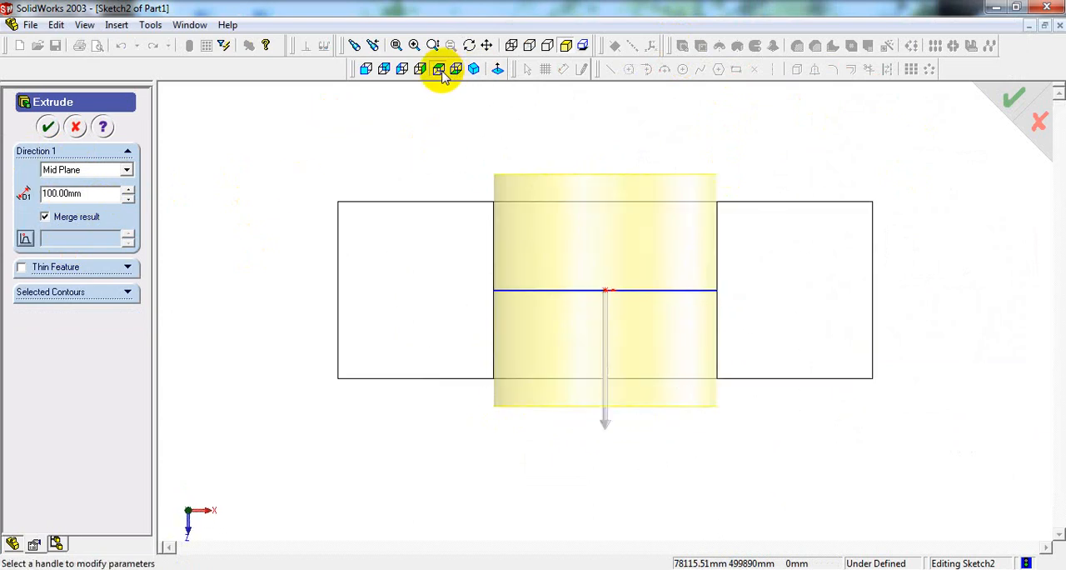
click(472, 71)
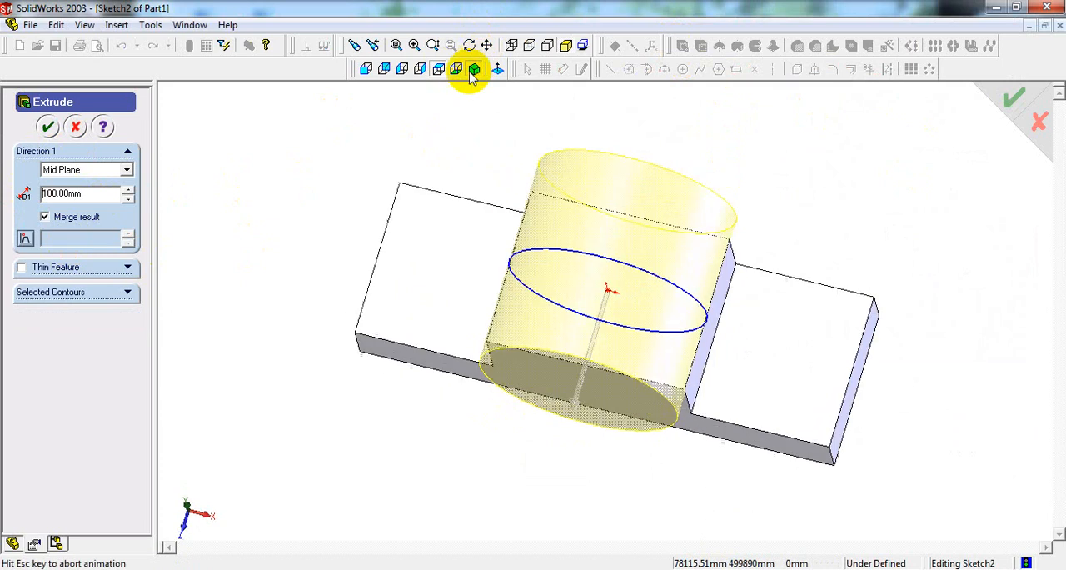
click(49, 126)
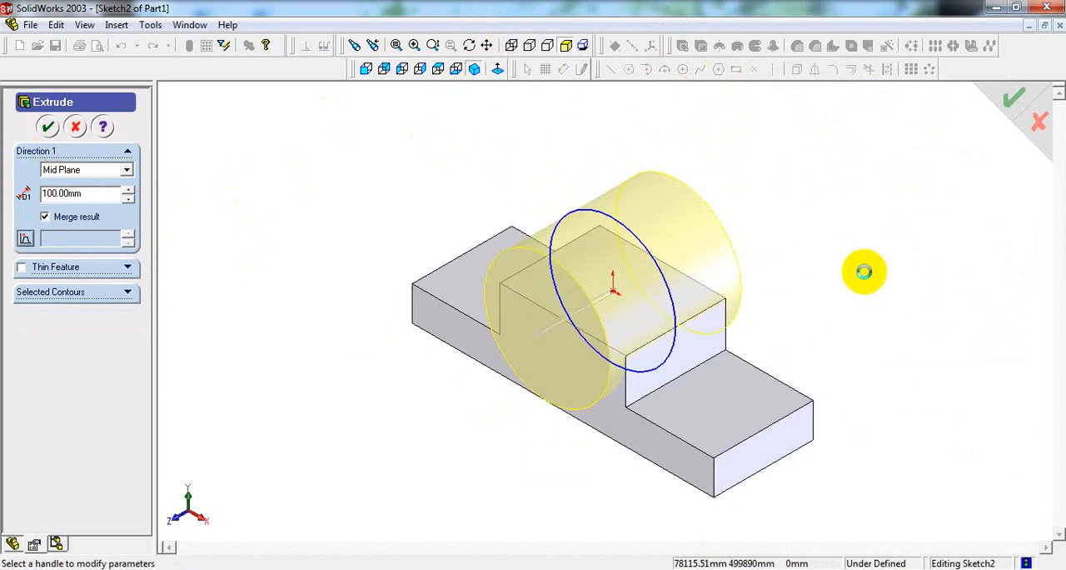
Step: Check the bore diameter in the reference drawing and sketch a circle of about 30 mm radius at the origin on the cylinder's front face
middle_drag(841, 282, 820, 287)
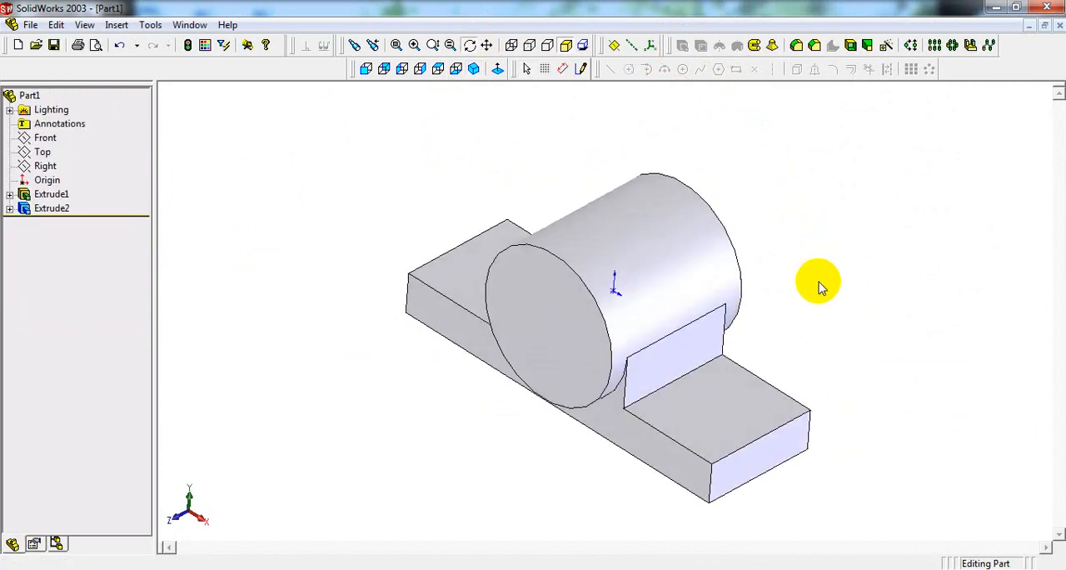
click(473, 68)
key(alt+Tab)
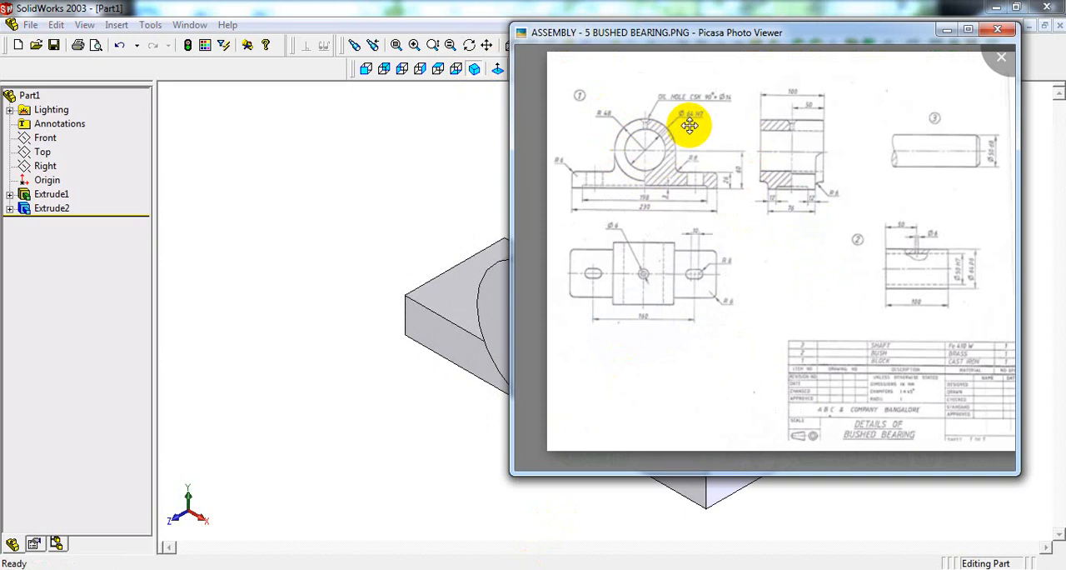
click(361, 185)
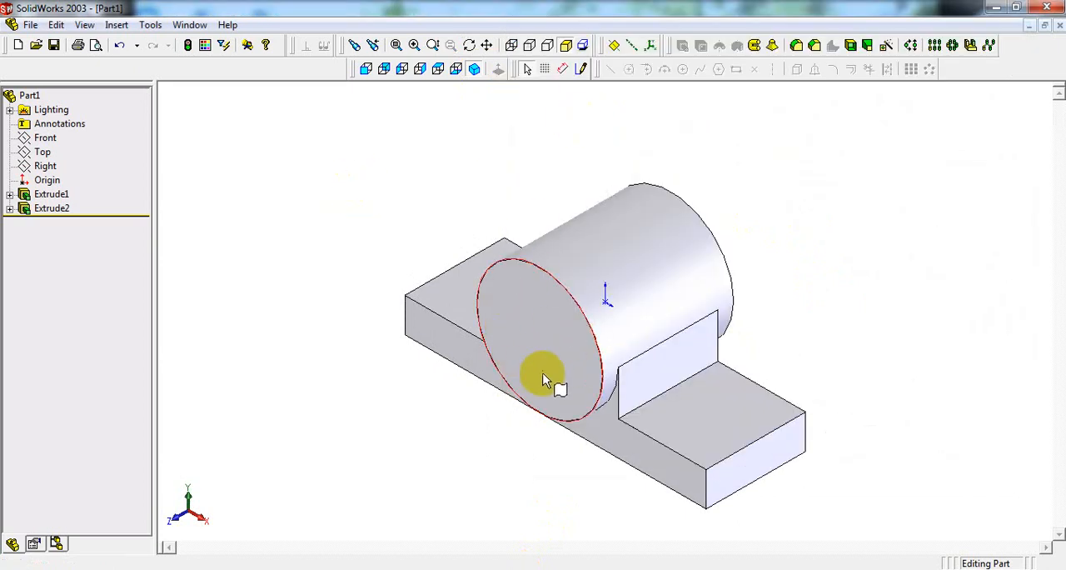
click(549, 349)
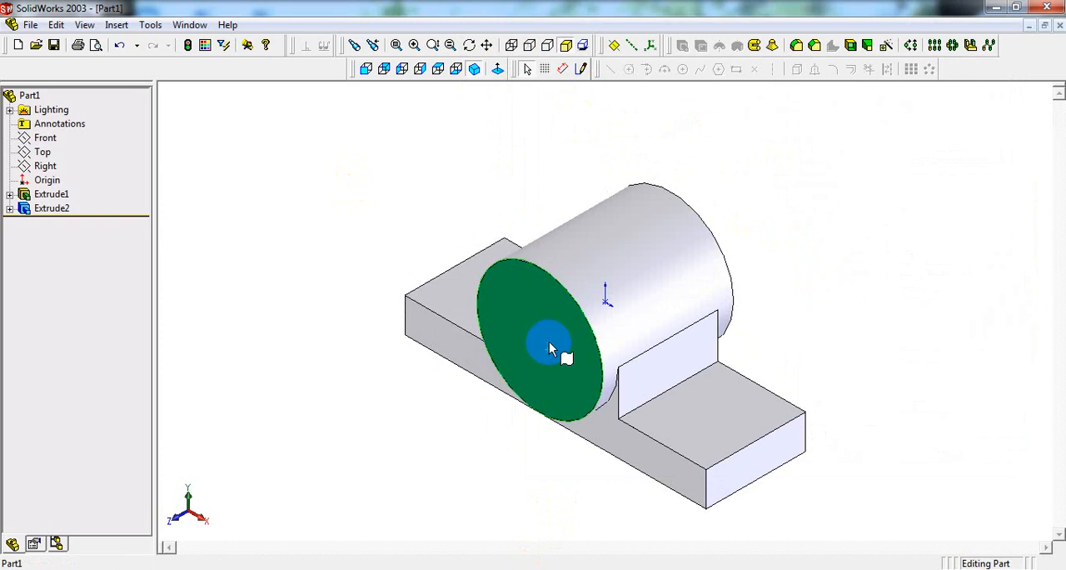
click(367, 71)
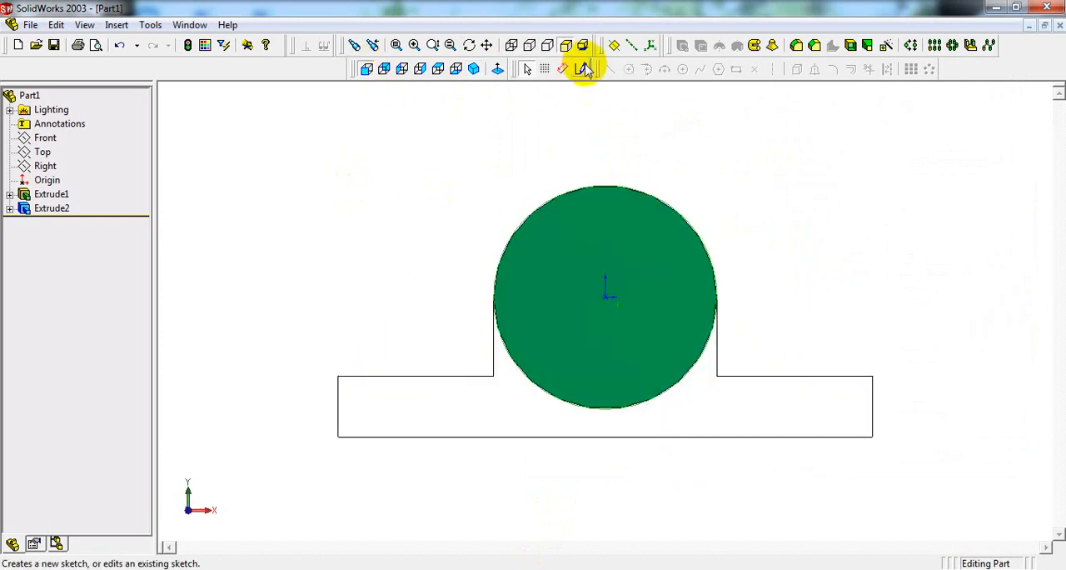
click(583, 69)
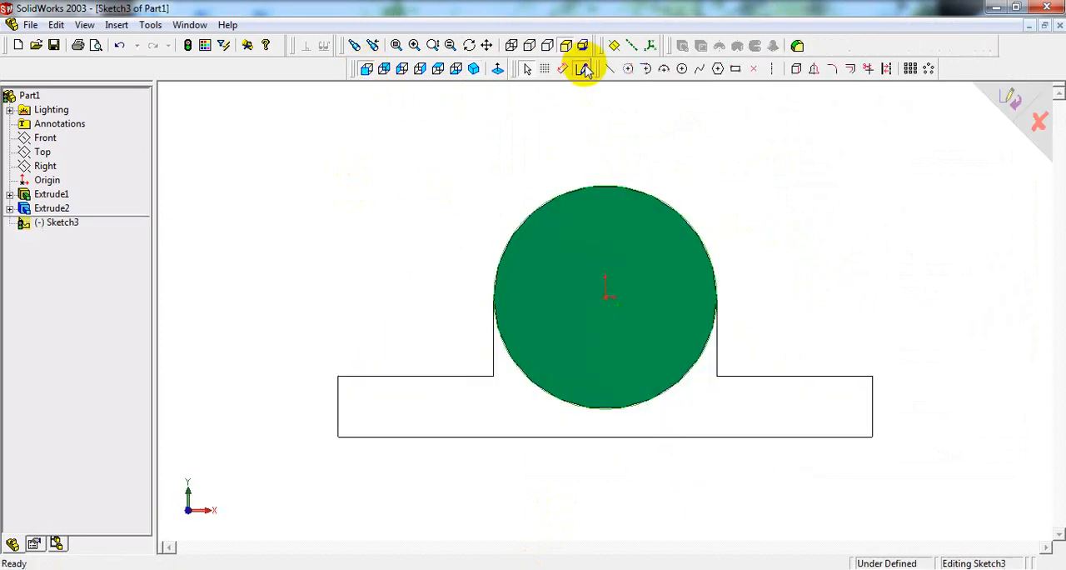
click(683, 69)
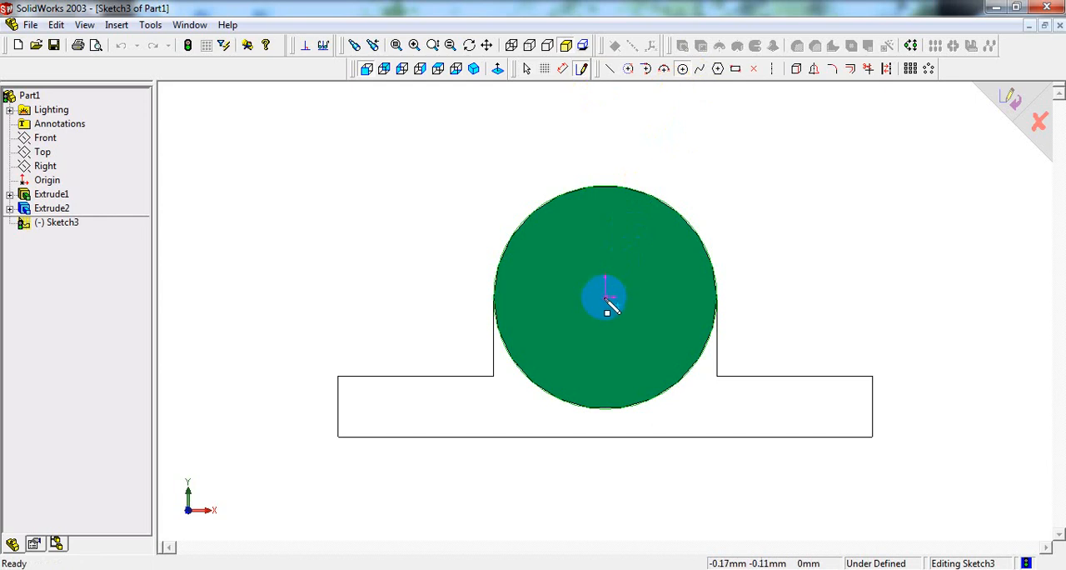
click(607, 299)
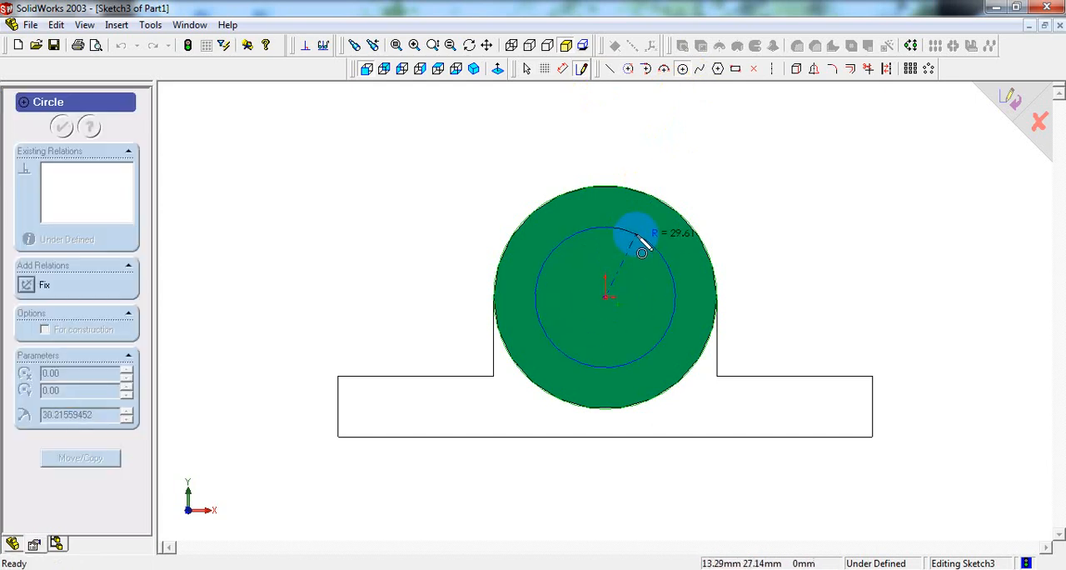
click(639, 239)
Step: Dimension the bore circle on the cylinder's front face with a diameter of 64 mm
right_click(752, 161)
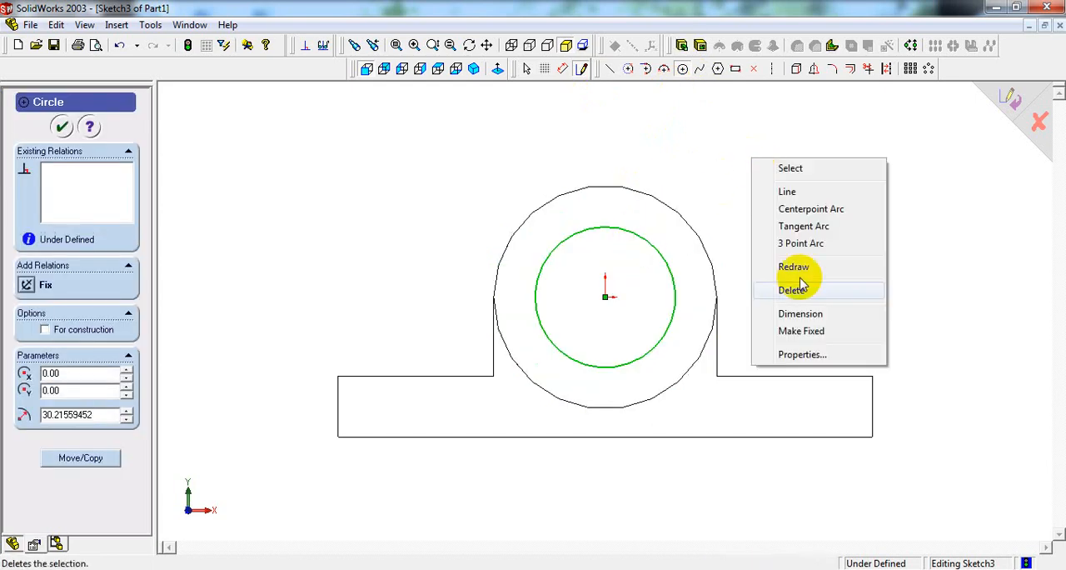
click(798, 314)
click(667, 267)
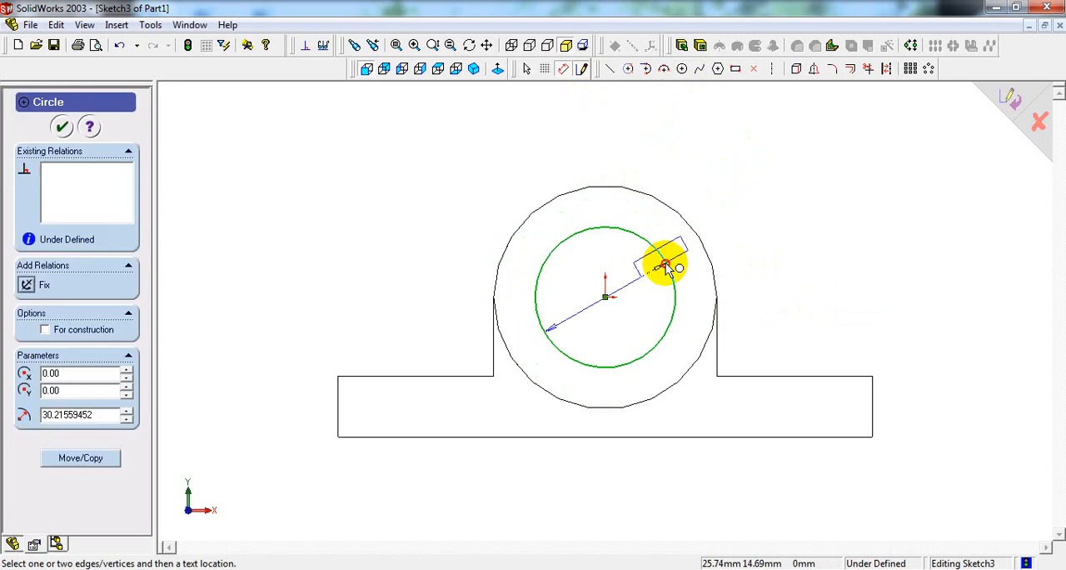
click(747, 211)
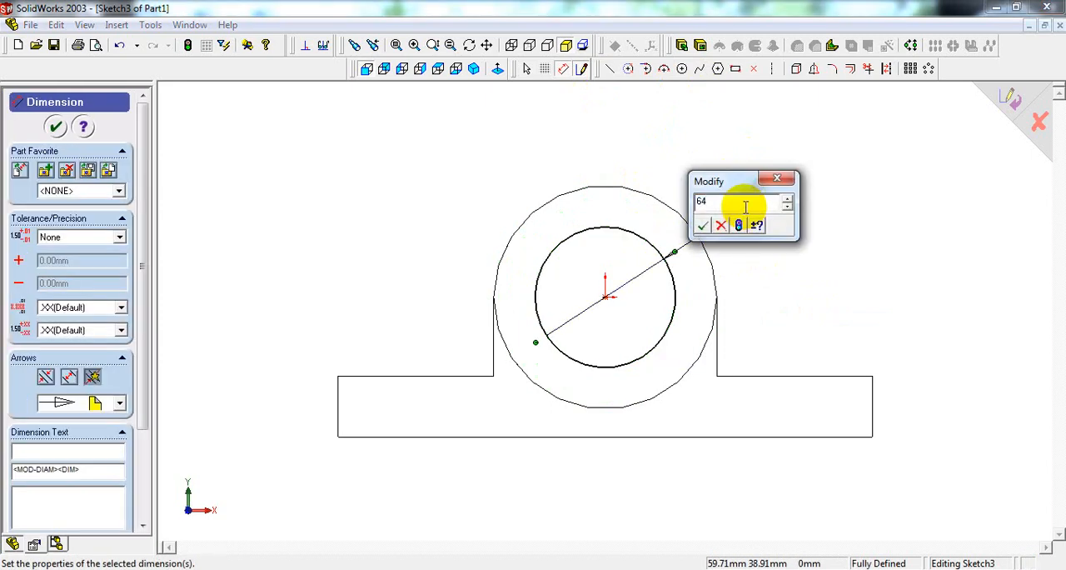
key(Return)
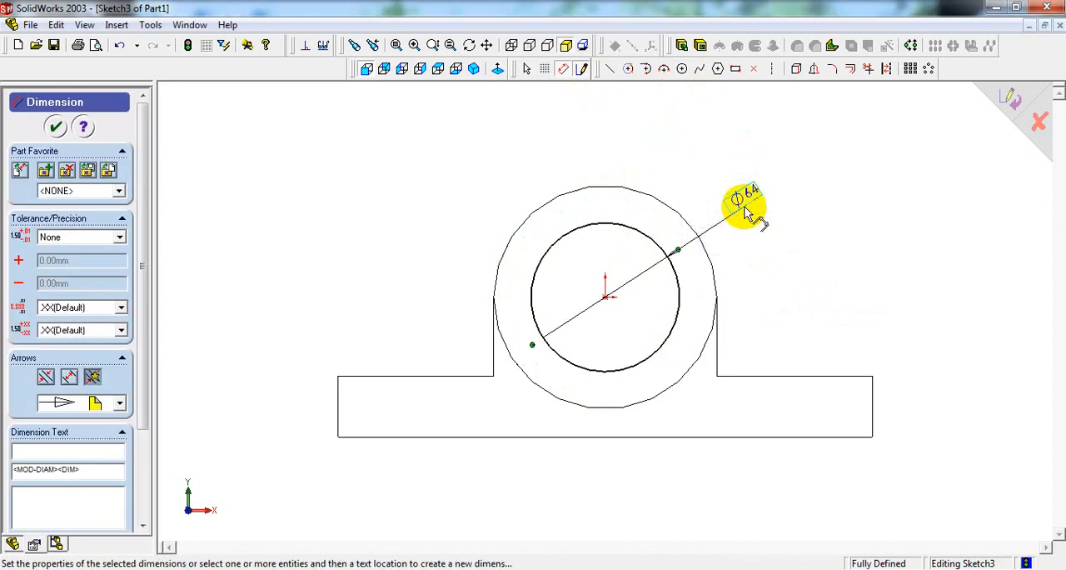
Step: Cut the 64 mm circle through the cylinder with the Through All end condition to form the bore
click(476, 71)
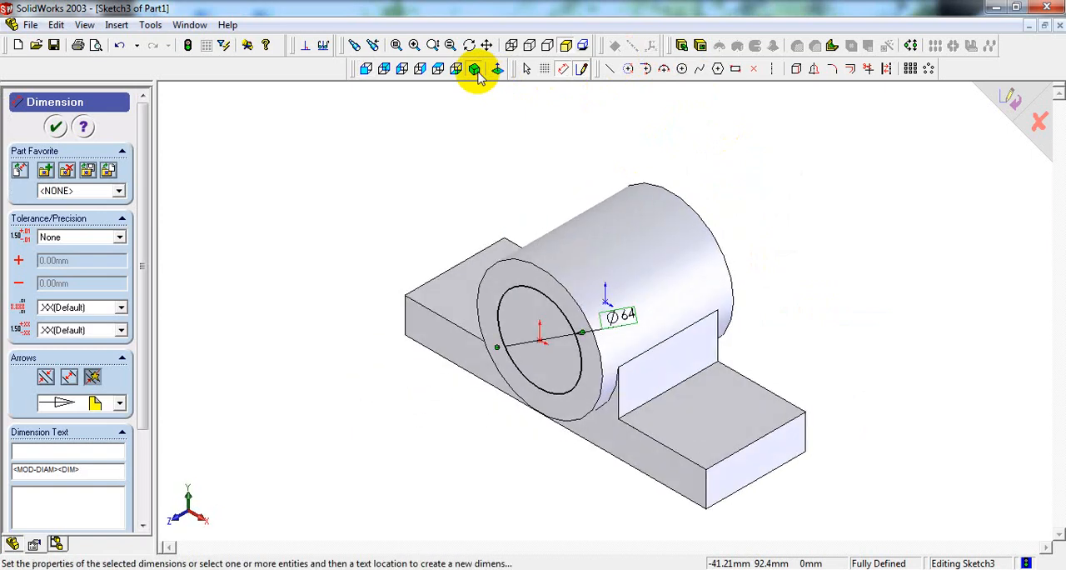
click(704, 48)
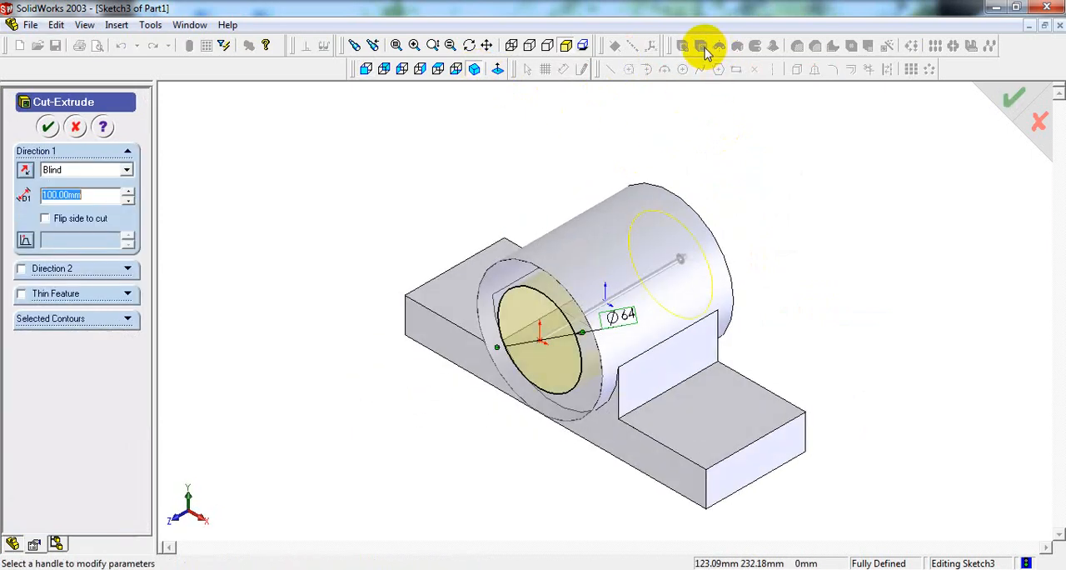
click(81, 171)
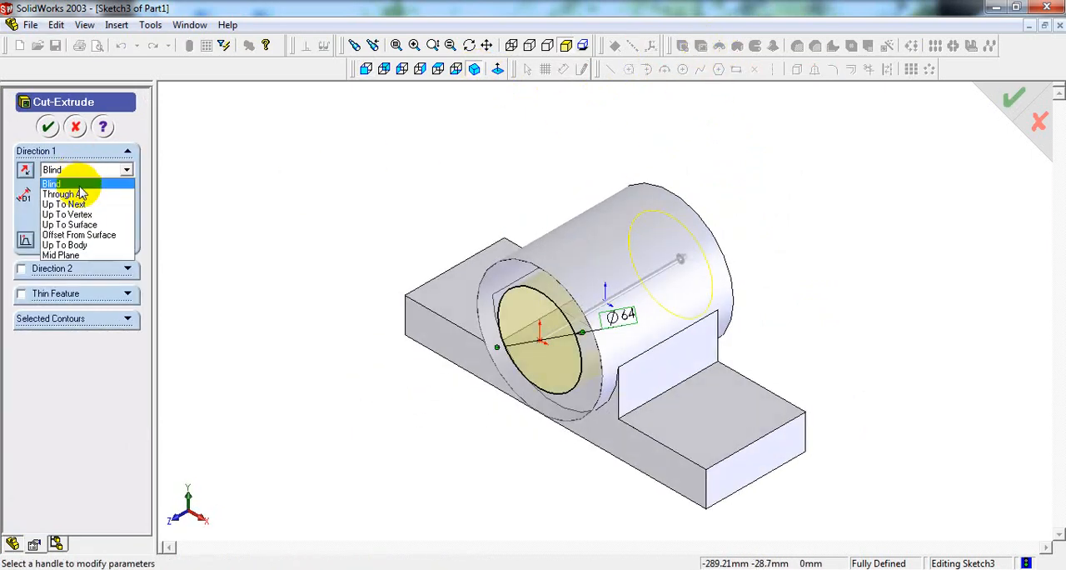
click(79, 194)
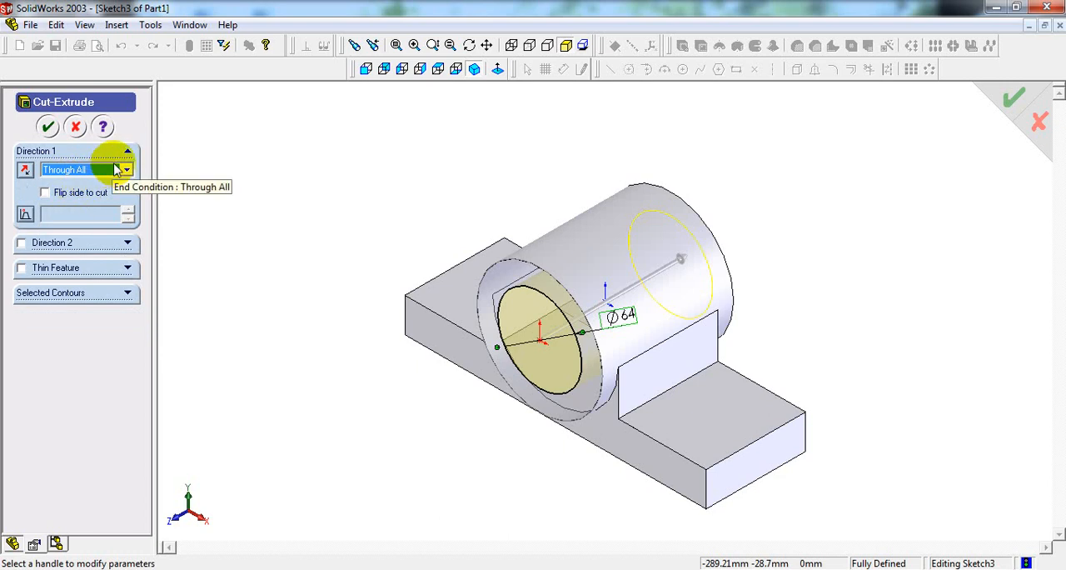
click(49, 127)
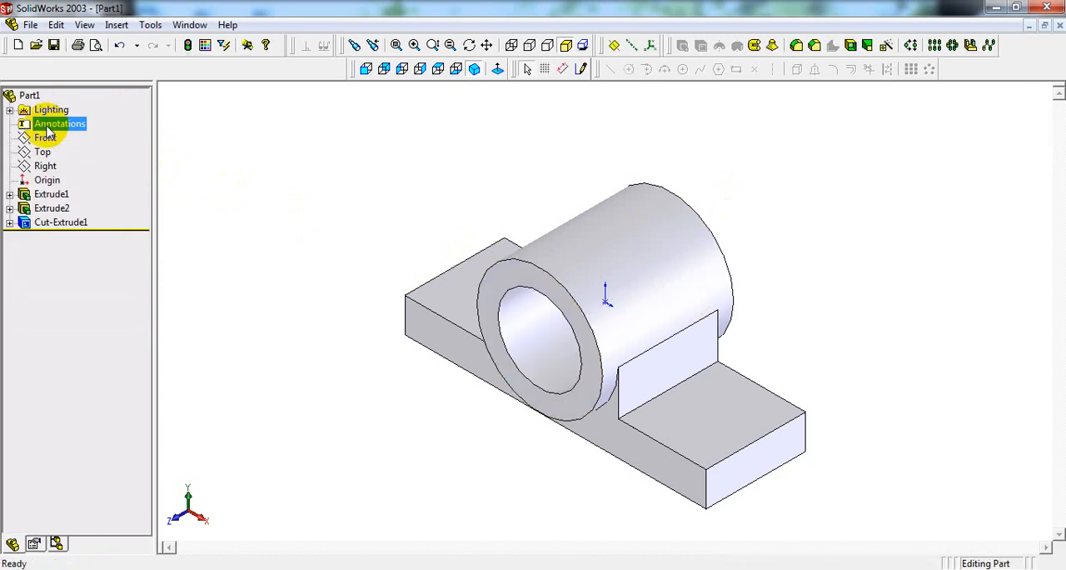
middle_drag(702, 220, 709, 323)
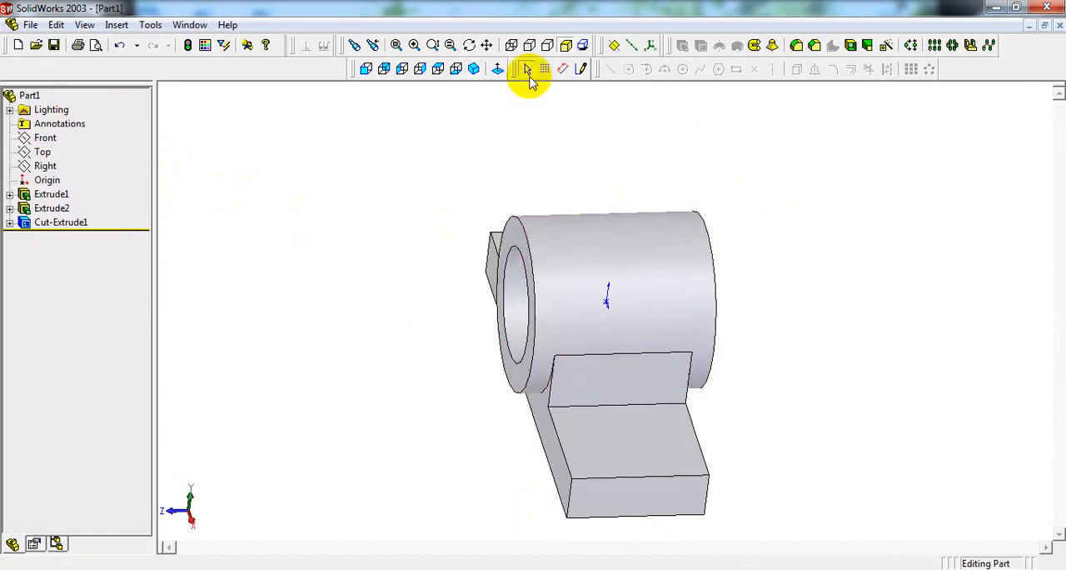
click(474, 69)
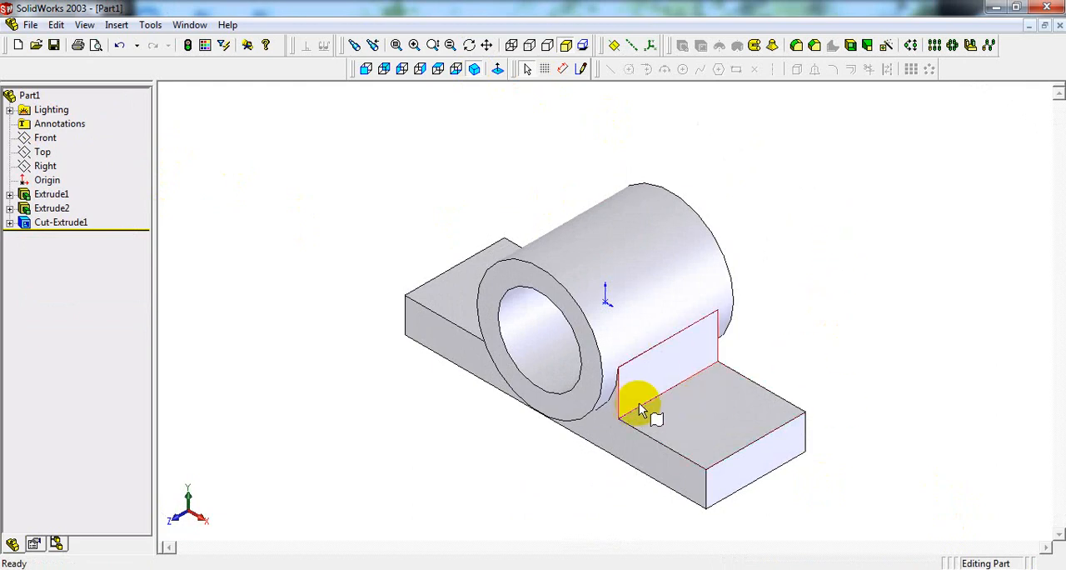
Step: Check the reference drawing and sketch a rectangle about 187 mm by 51 mm on the underside of the base, inside its outline
middle_drag(642, 409, 661, 279)
click(669, 408)
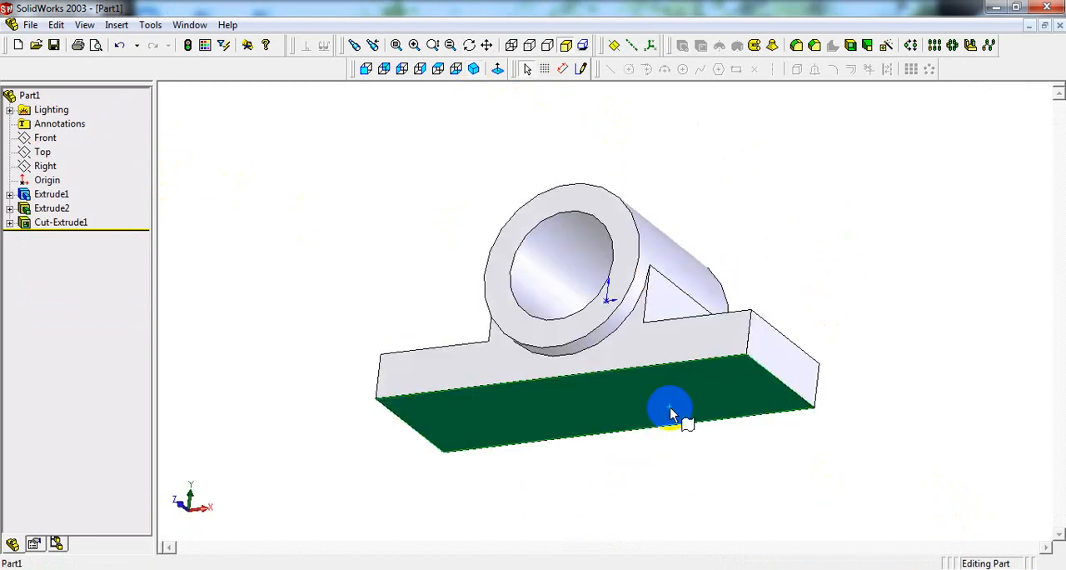
click(460, 70)
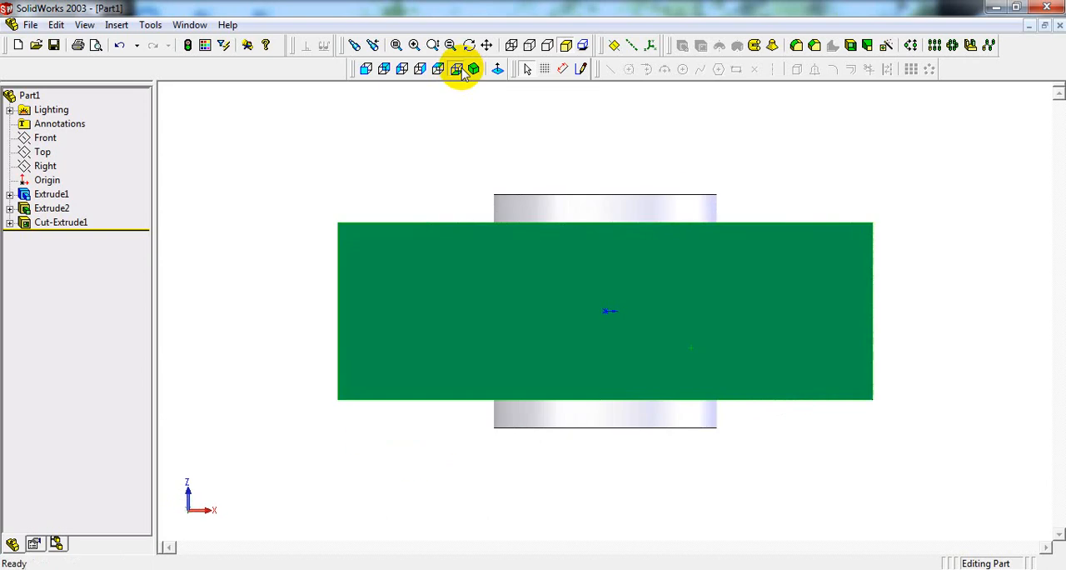
click(583, 70)
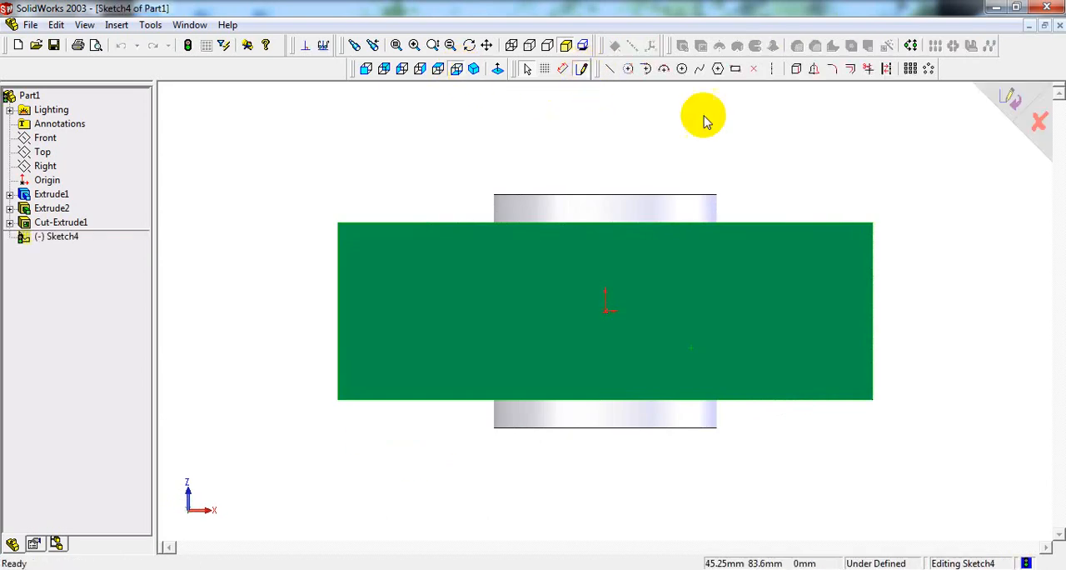
click(738, 71)
click(507, 568)
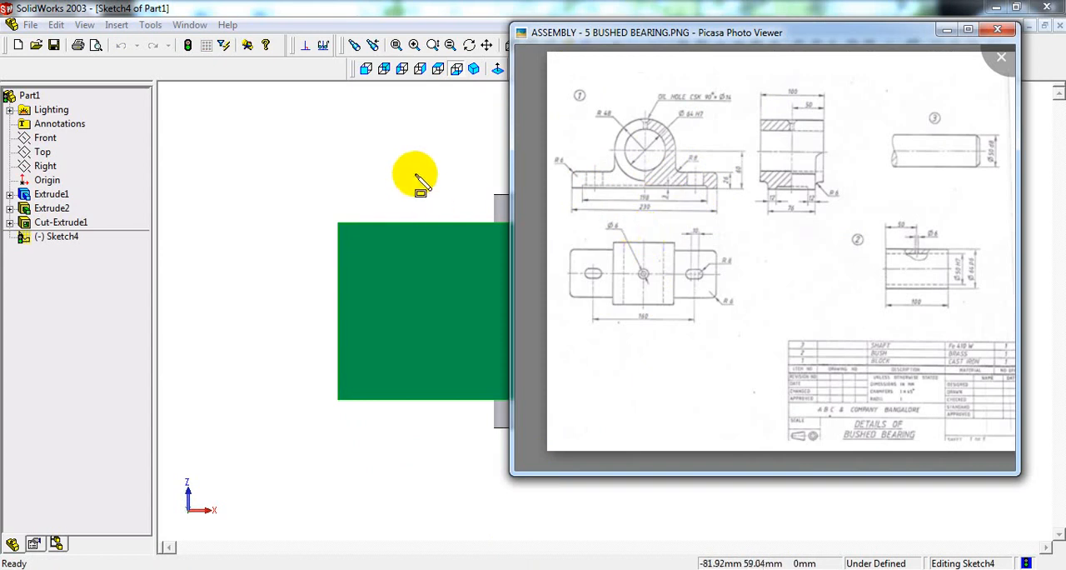
mouse_move(383, 249)
mouse_down()
mouse_move(435, 301)
mouse_move(771, 372)
mouse_move(817, 364)
mouse_up()
Step: Check the recess margin in the reference drawing and dimension the rectangle's upper long side 12 mm from the adjacent base edge
right_click(780, 130)
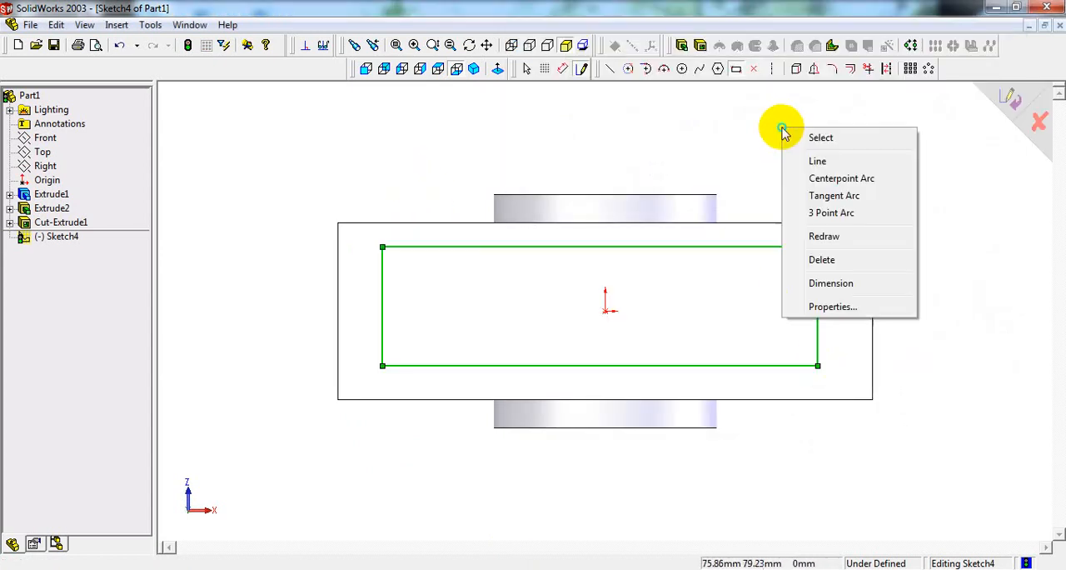
click(823, 285)
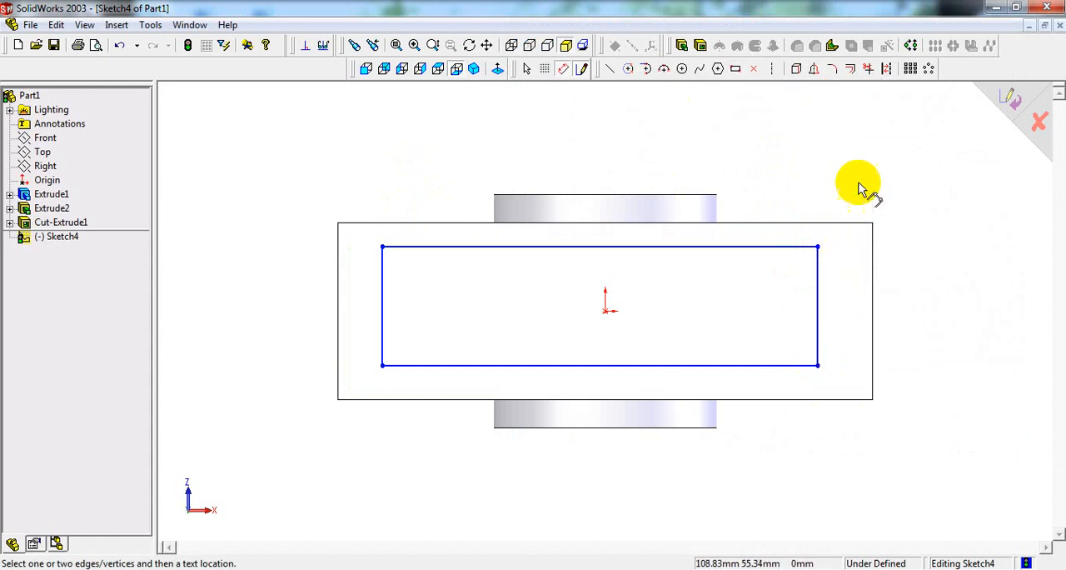
click(467, 569)
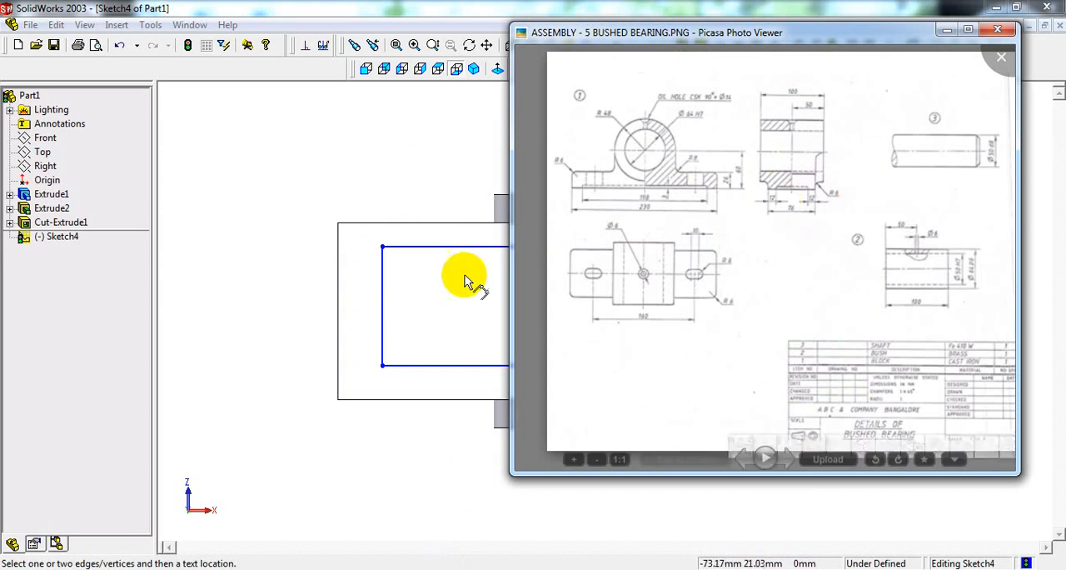
click(395, 166)
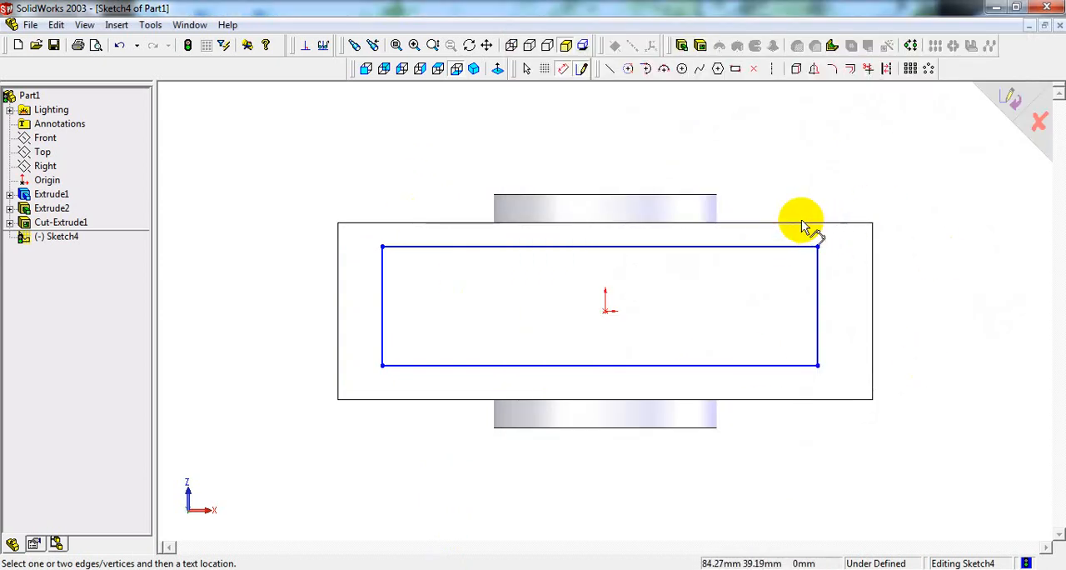
click(797, 247)
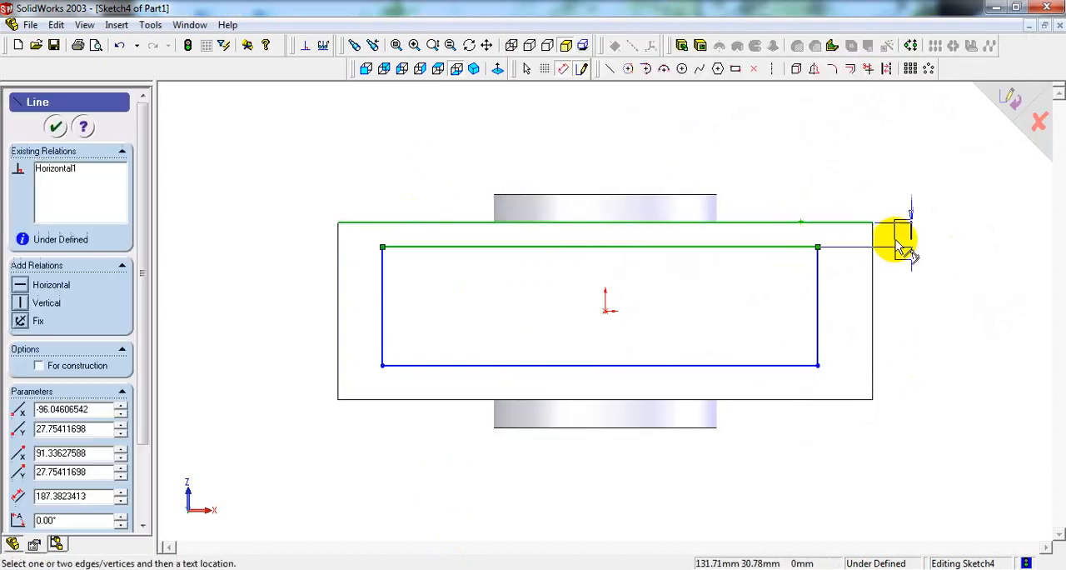
click(924, 180)
text(12)
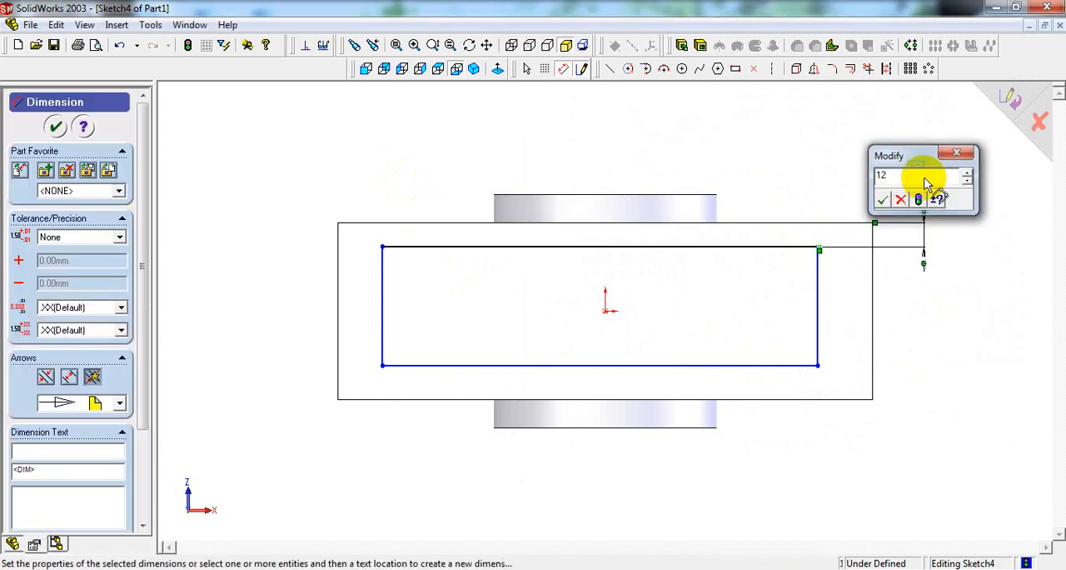
key(Return)
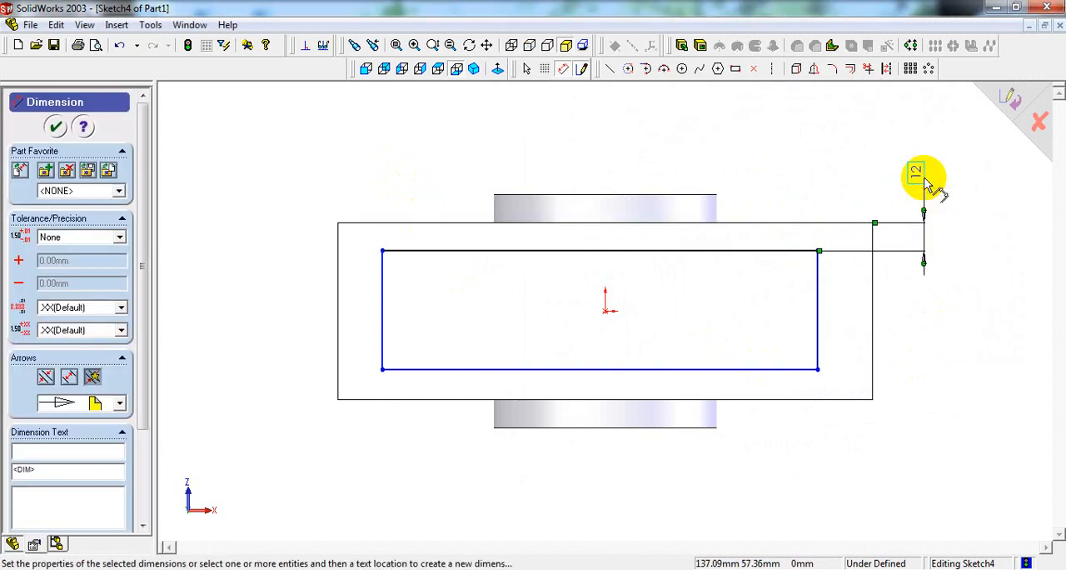
Step: Dimension the rectangle's lower long side 12 mm from the adjacent base edge
click(787, 399)
click(793, 369)
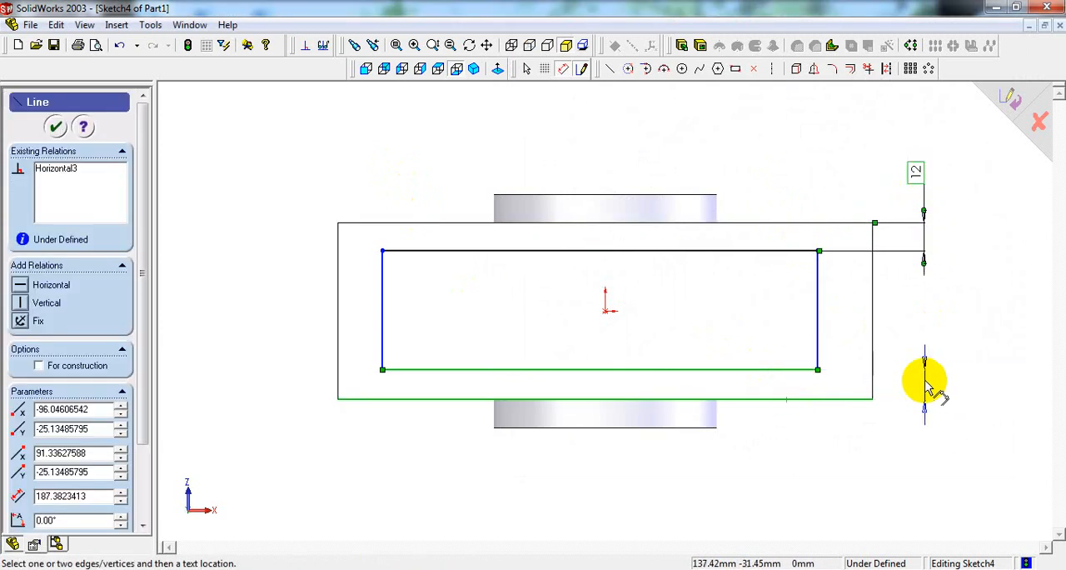
click(914, 428)
text(12)
key(Return)
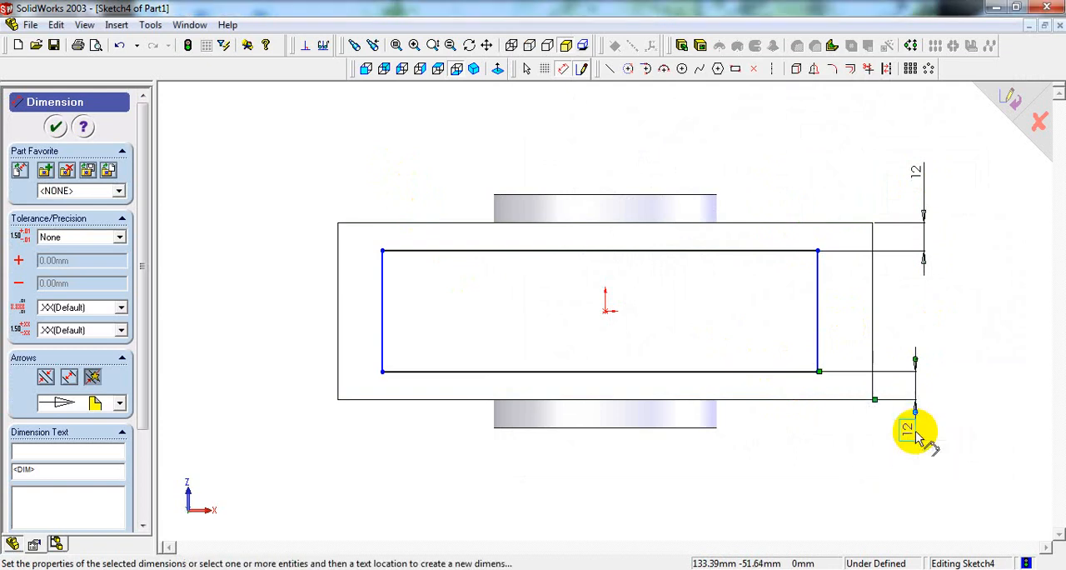
Step: Check the recess length in the reference drawing and dimension the rectangle's long side as 198 mm
click(573, 569)
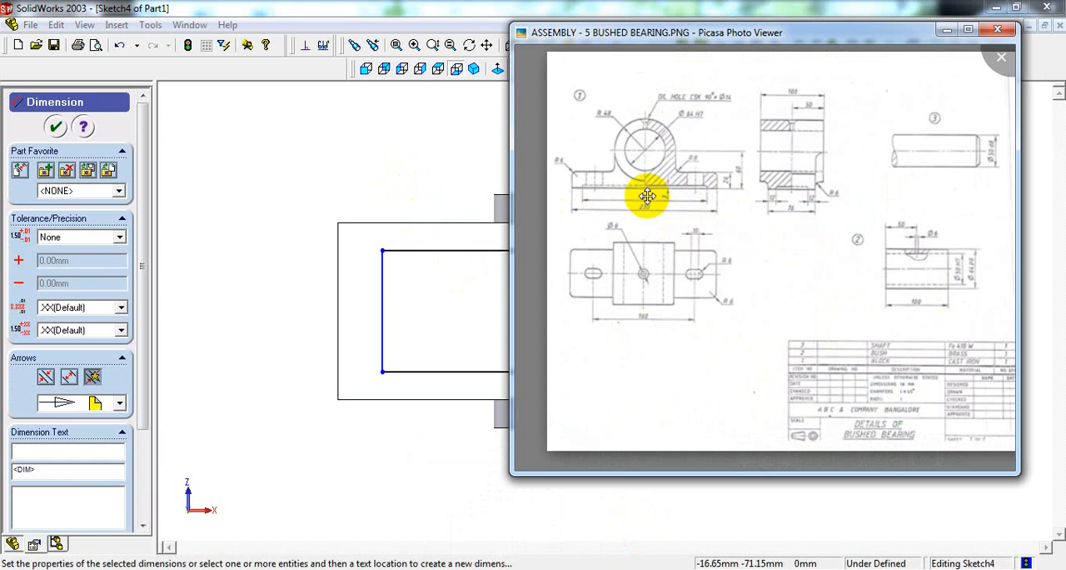
click(400, 171)
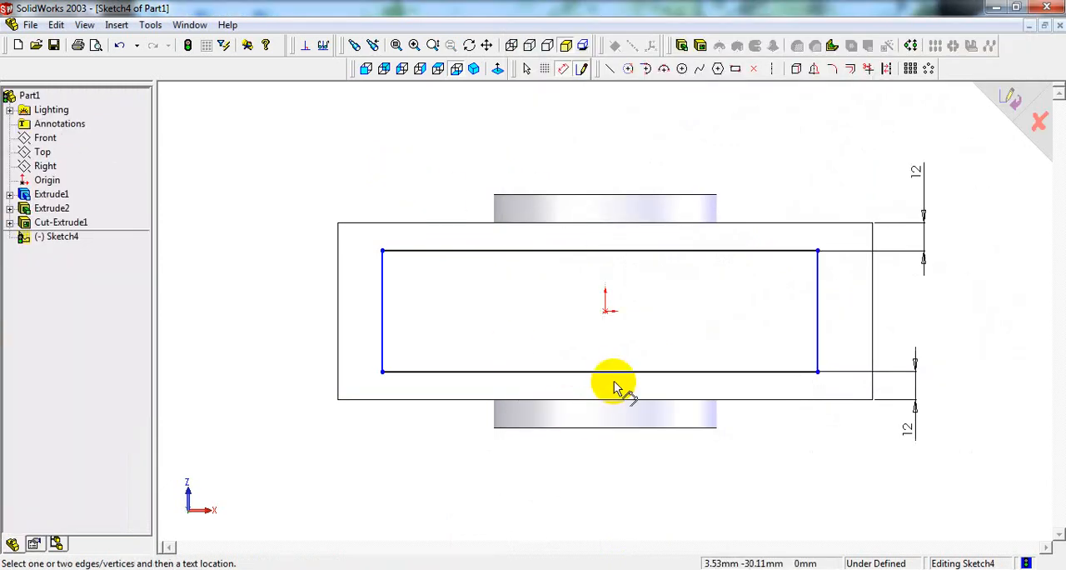
click(619, 374)
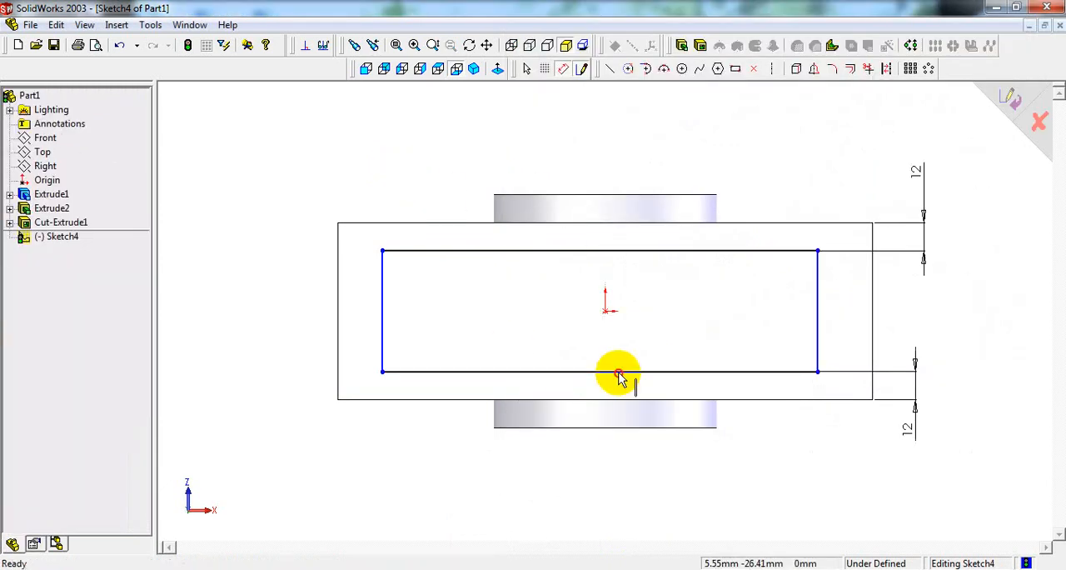
click(580, 492)
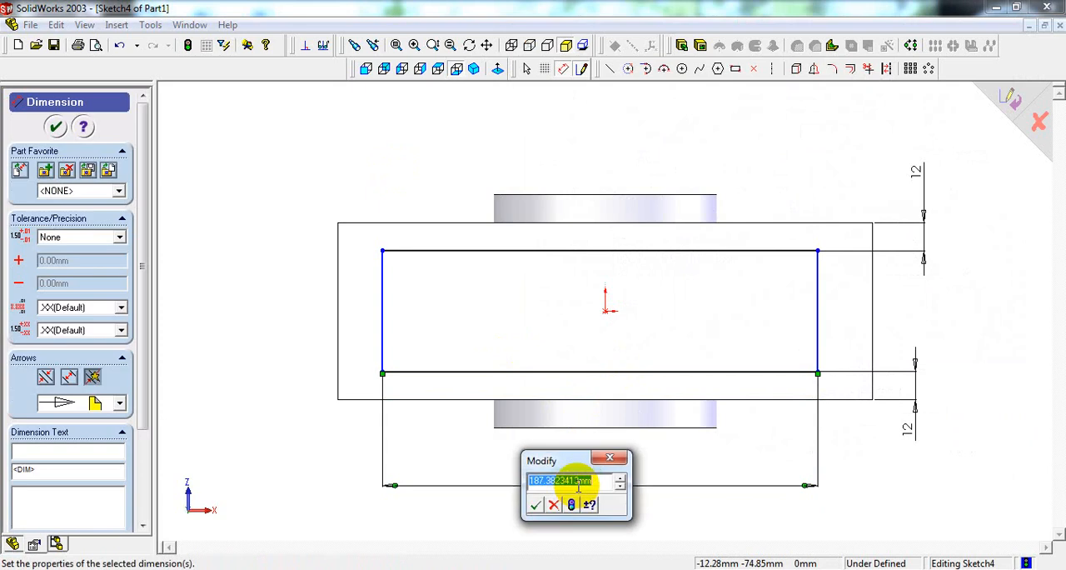
text(198)
key(Return)
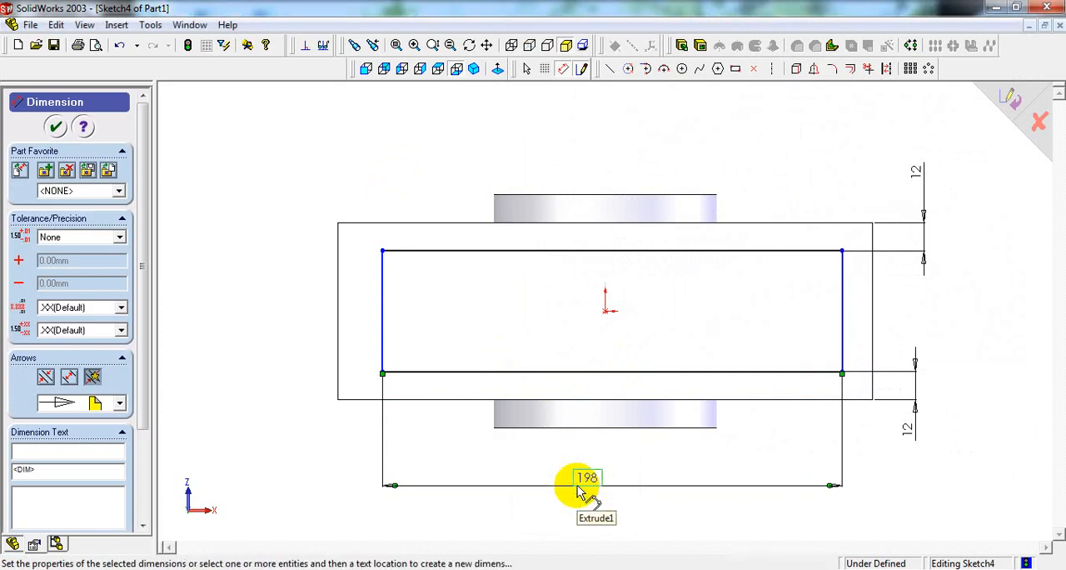
Step: Centre the rectangle lengthwise by dimensioning the distance from the origin to its left short side as 198/2
scroll(578, 487, up, 2)
scroll(699, 344, down, 3)
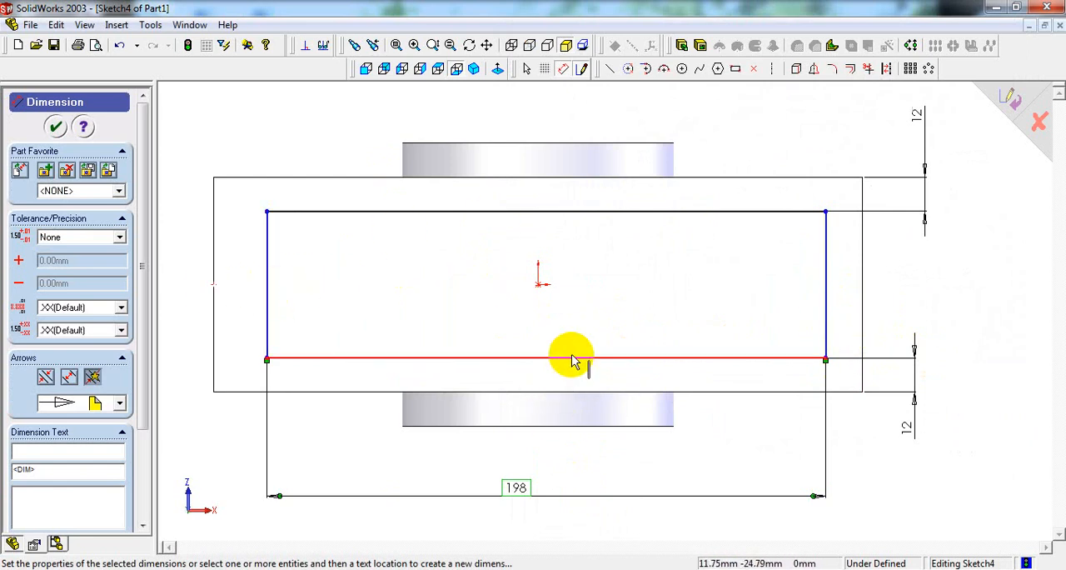
click(540, 289)
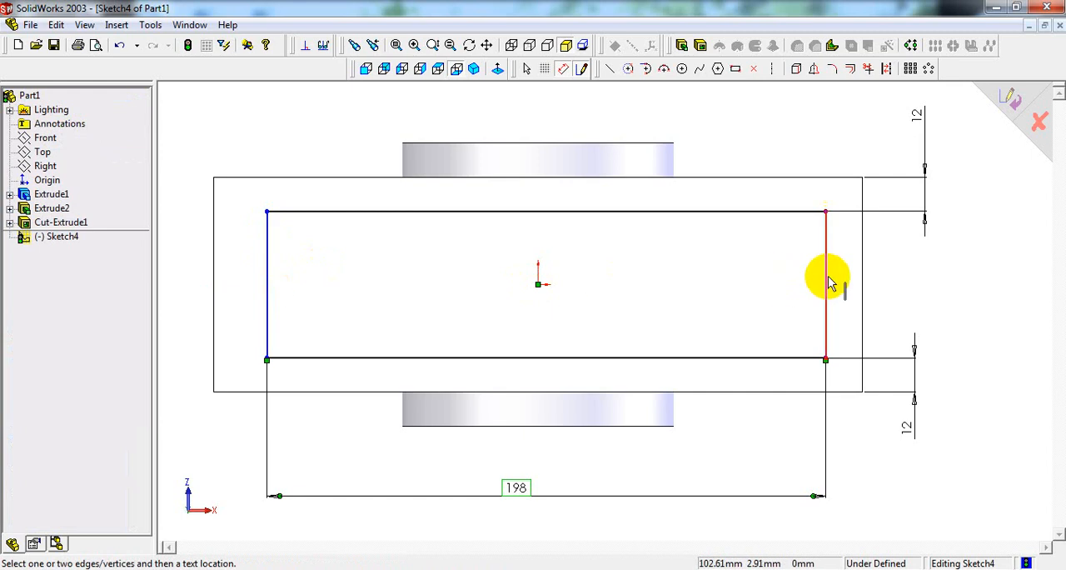
click(269, 290)
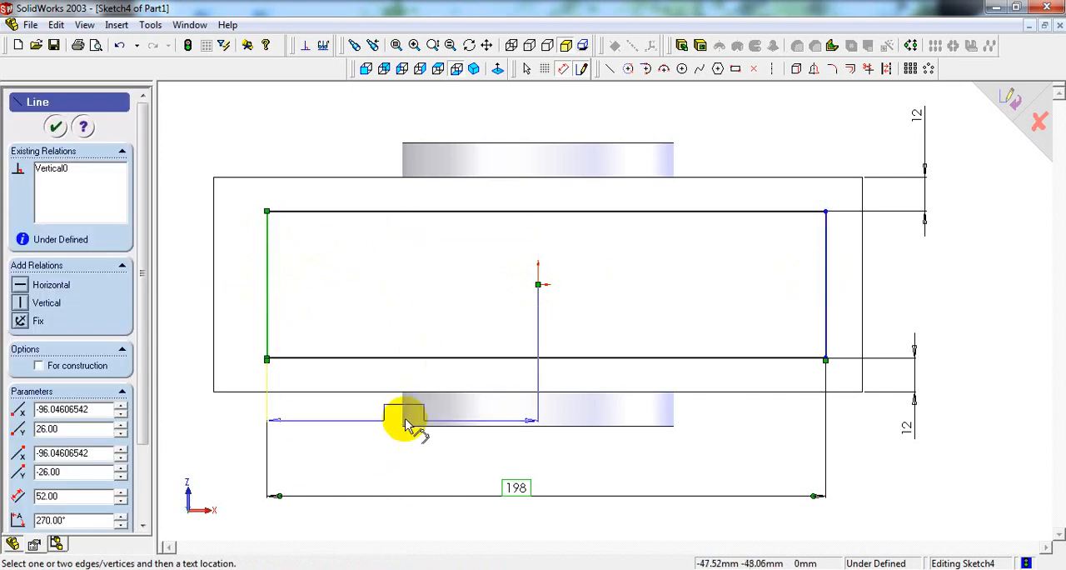
click(402, 461)
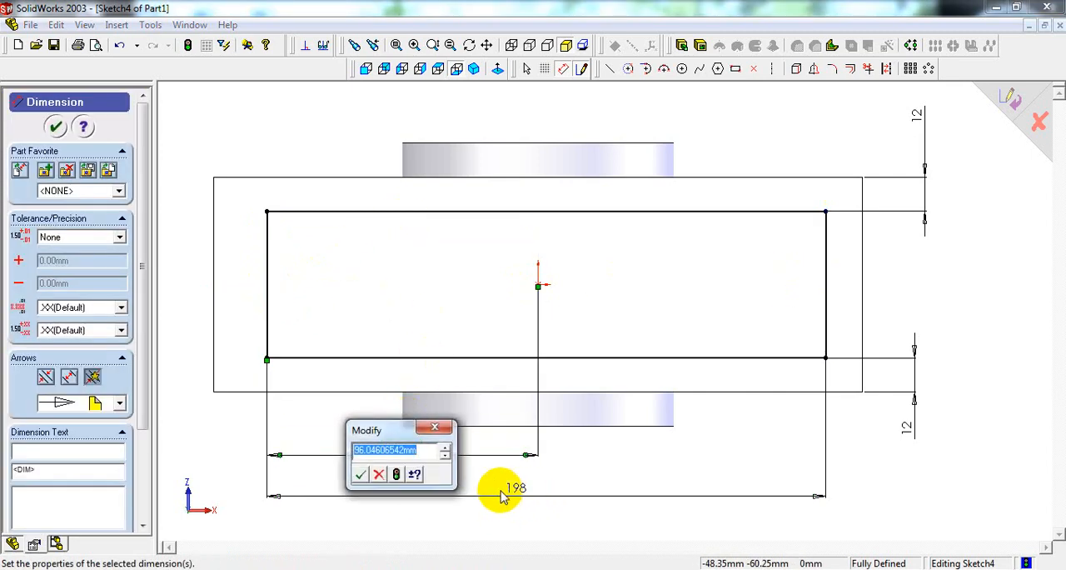
text(198/)
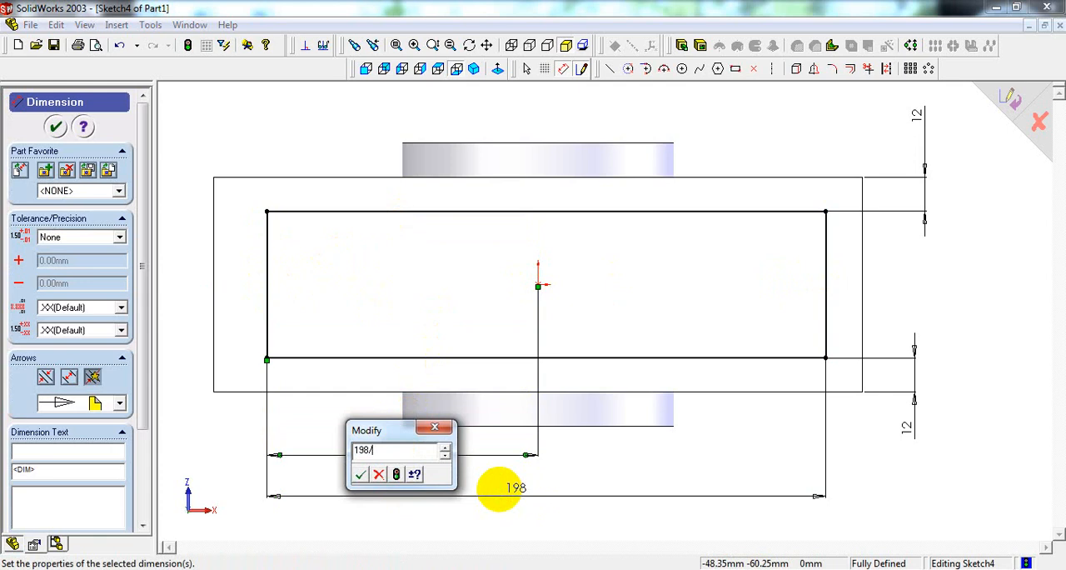
text(2)
key(Return)
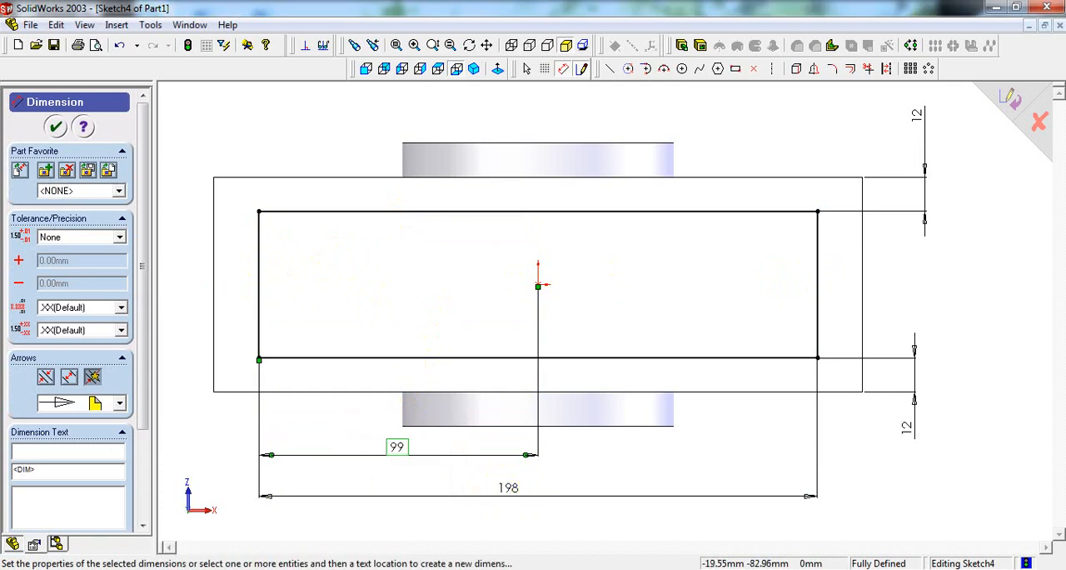
Step: Cut the rectangle 3 mm deep into the underside of the base with a Blind end condition and inspect the recess
click(474, 70)
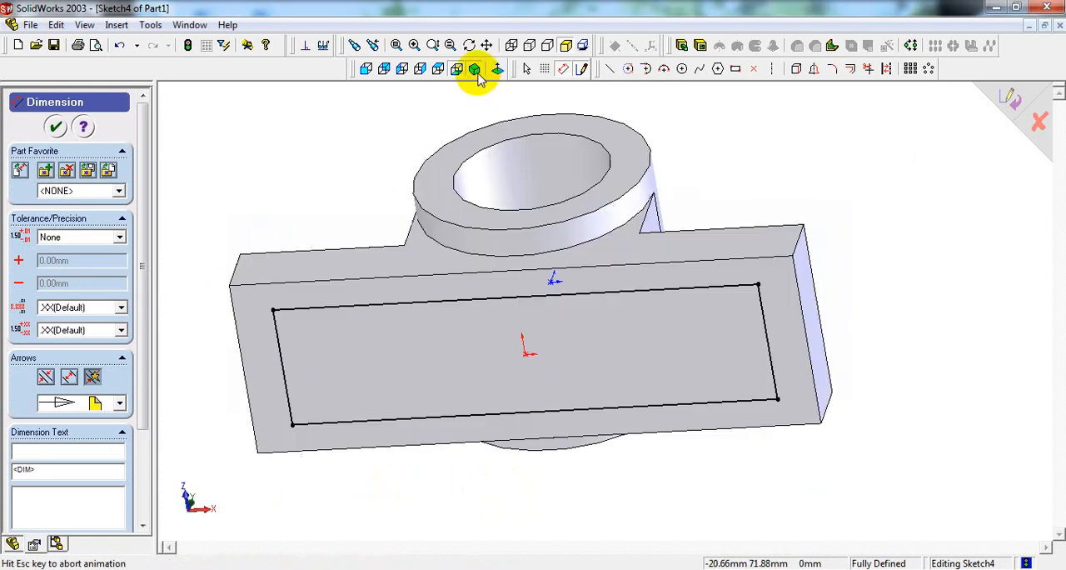
click(700, 48)
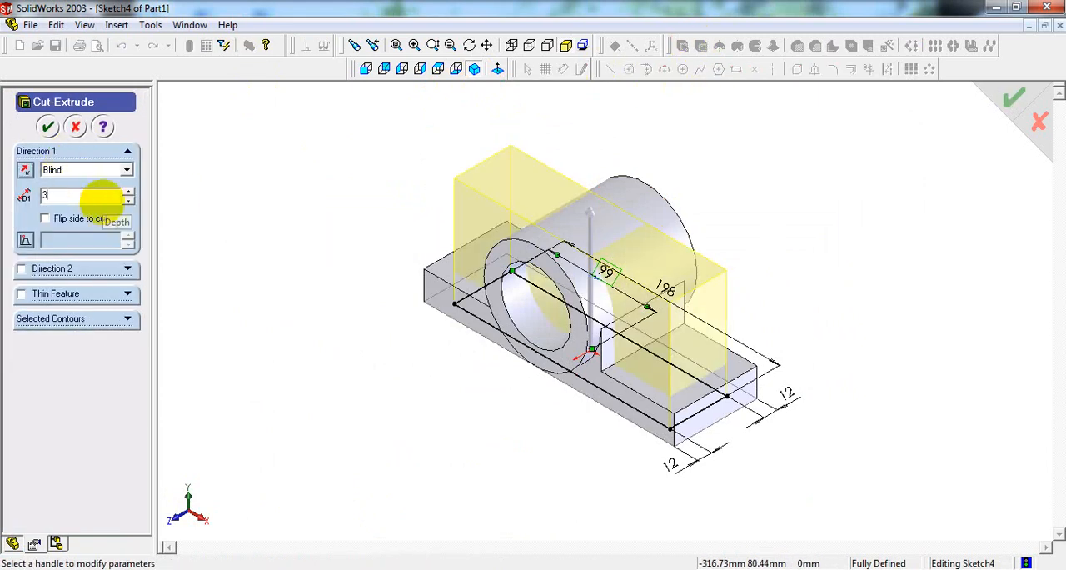
text(3)
key(Return)
middle_drag(857, 344, 769, 245)
click(46, 128)
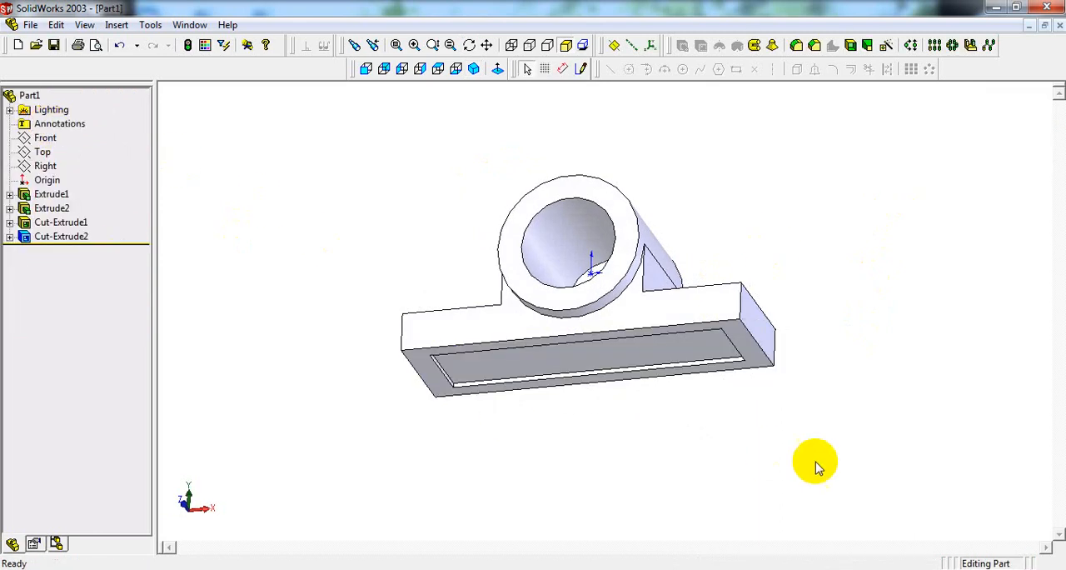
mouse_move(816, 463)
middle_down()
mouse_move(808, 385)
mouse_move(747, 346)
mouse_move(733, 345)
mouse_move(735, 364)
mouse_move(716, 321)
middle_up()
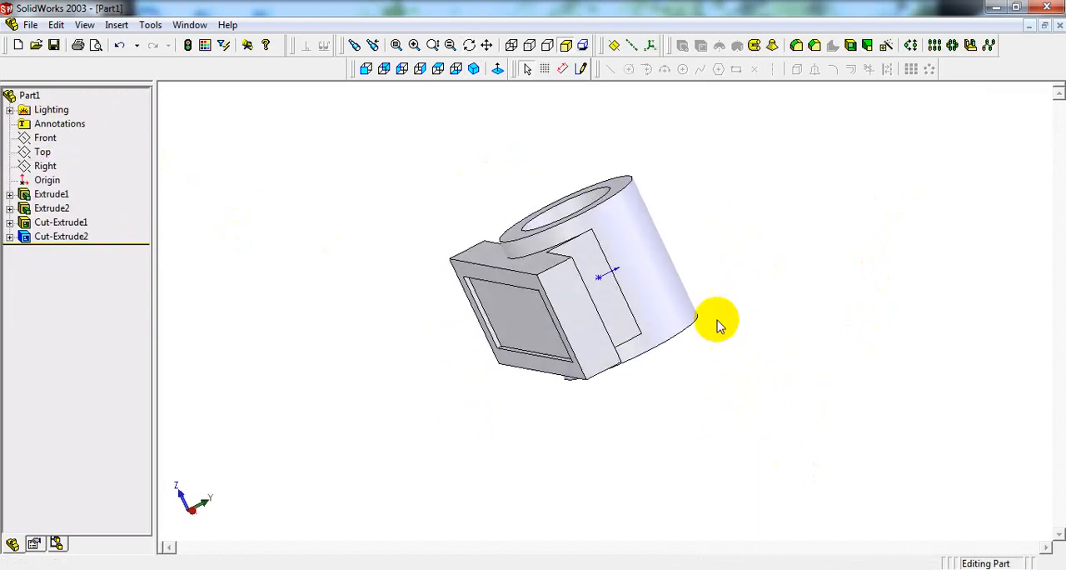
Step: Examine the reference drawing's base views and general notes for the radius of the recess edges
click(474, 68)
key(alt+Tab)
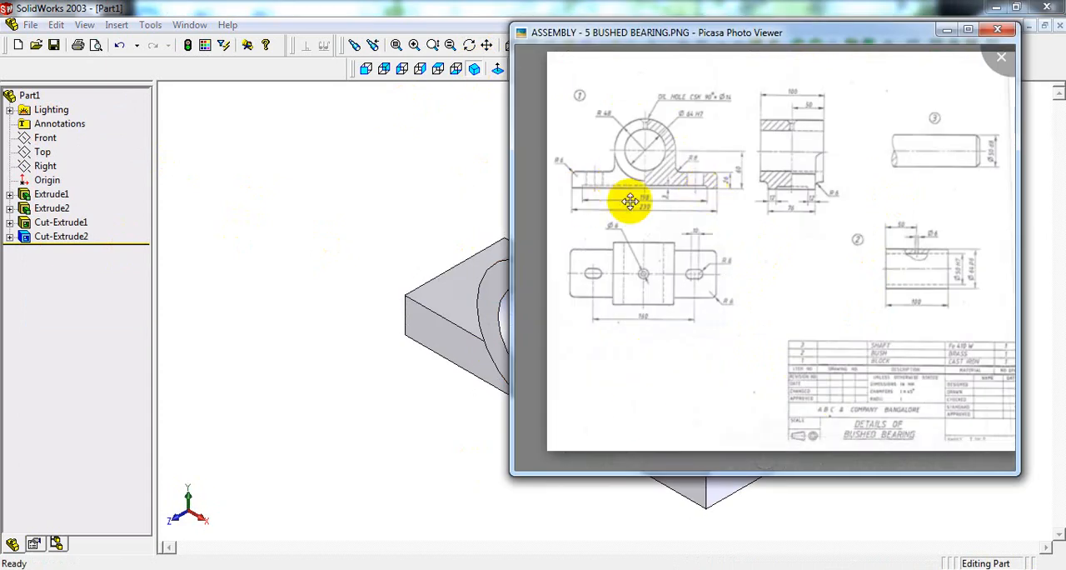
scroll(582, 187, up, 8)
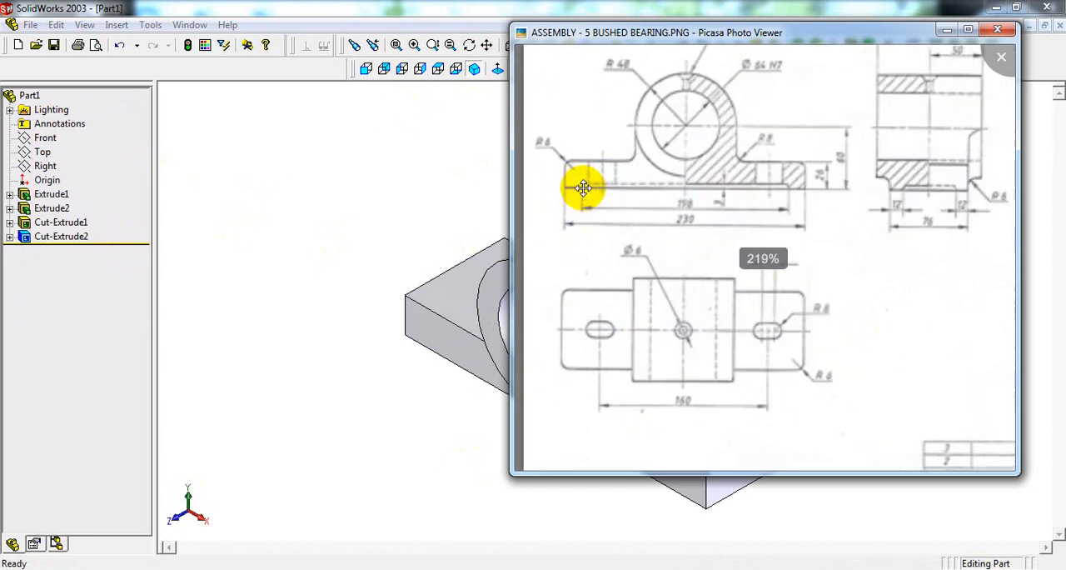
scroll(601, 172, down, 5)
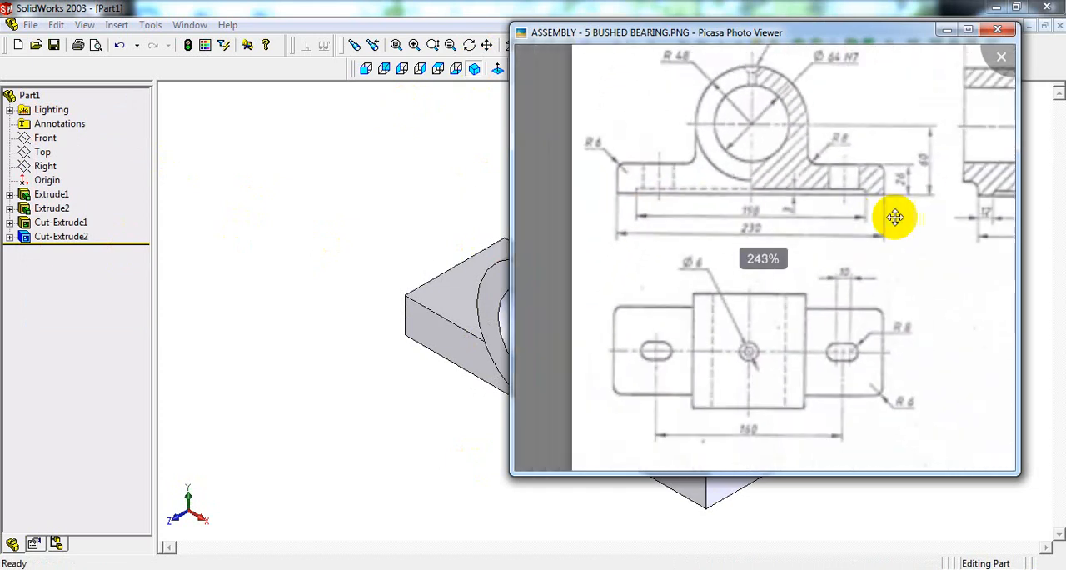
scroll(859, 183, up, 4)
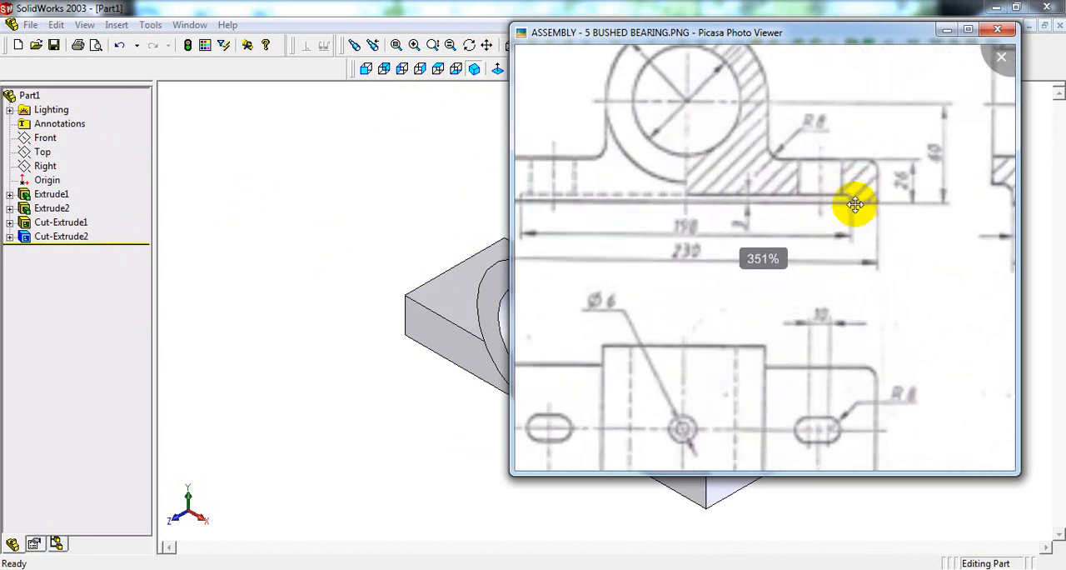
scroll(858, 196, down, 3)
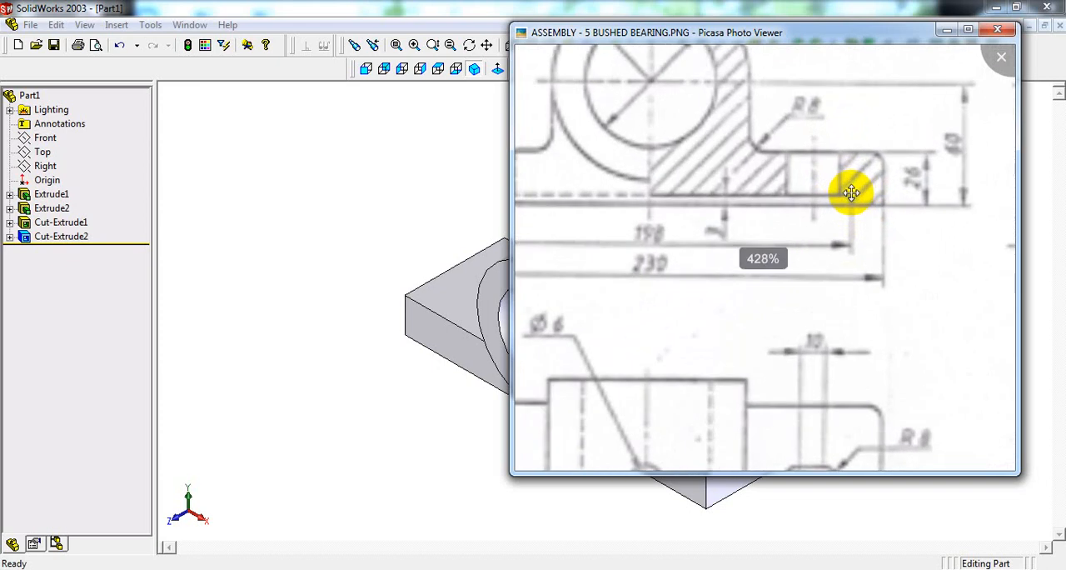
scroll(978, 196, down, 2)
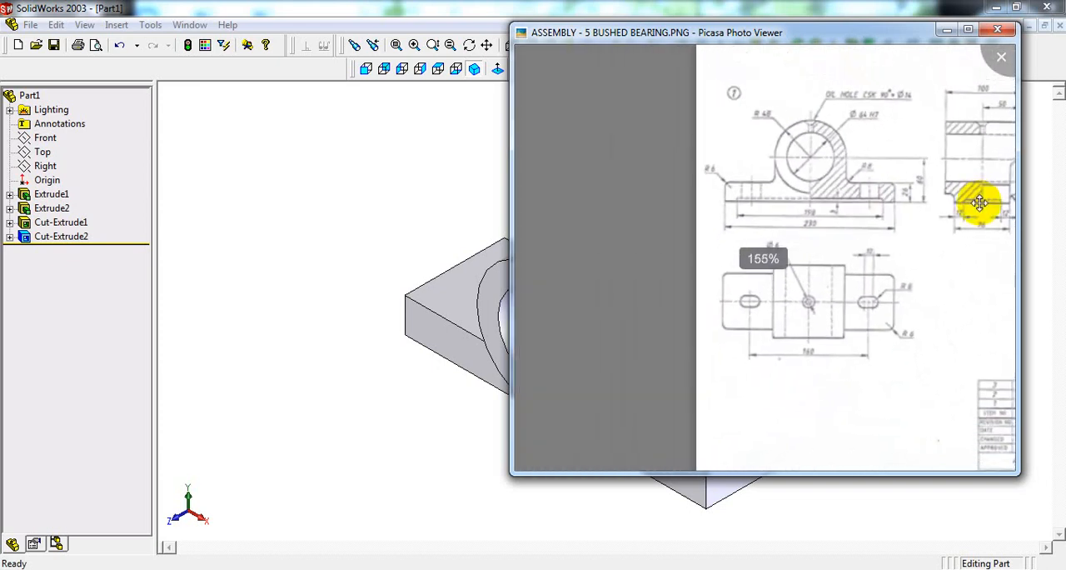
scroll(974, 202, up, 2)
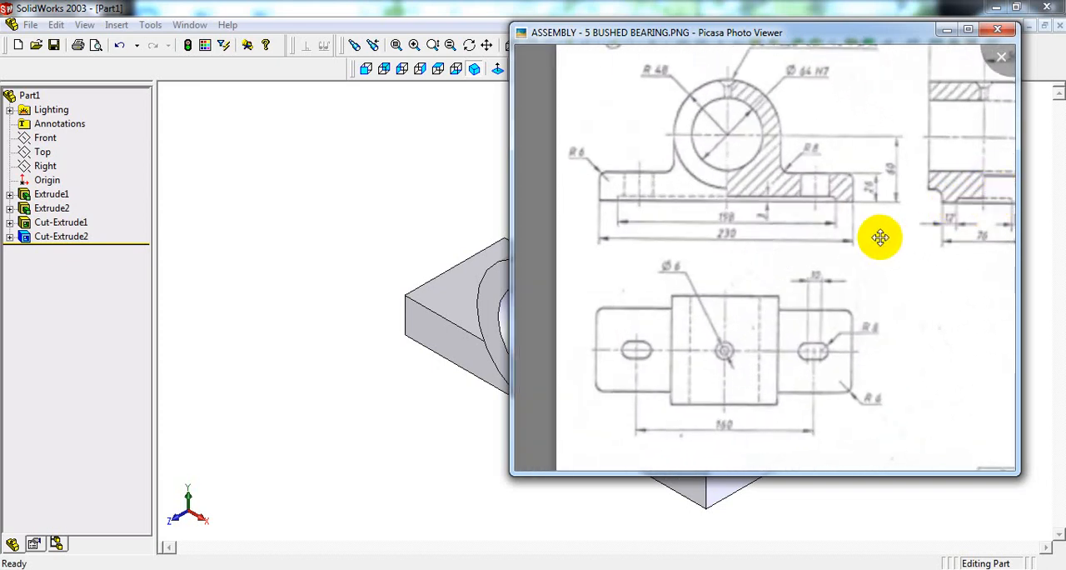
scroll(879, 236, down, 2)
drag(924, 357, 821, 302)
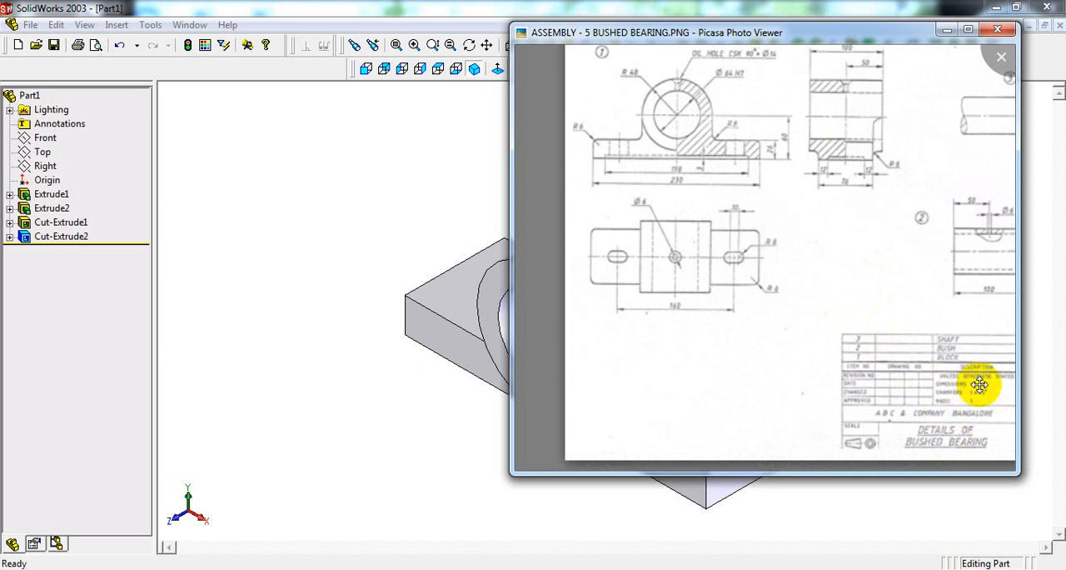
drag(979, 385, 969, 383)
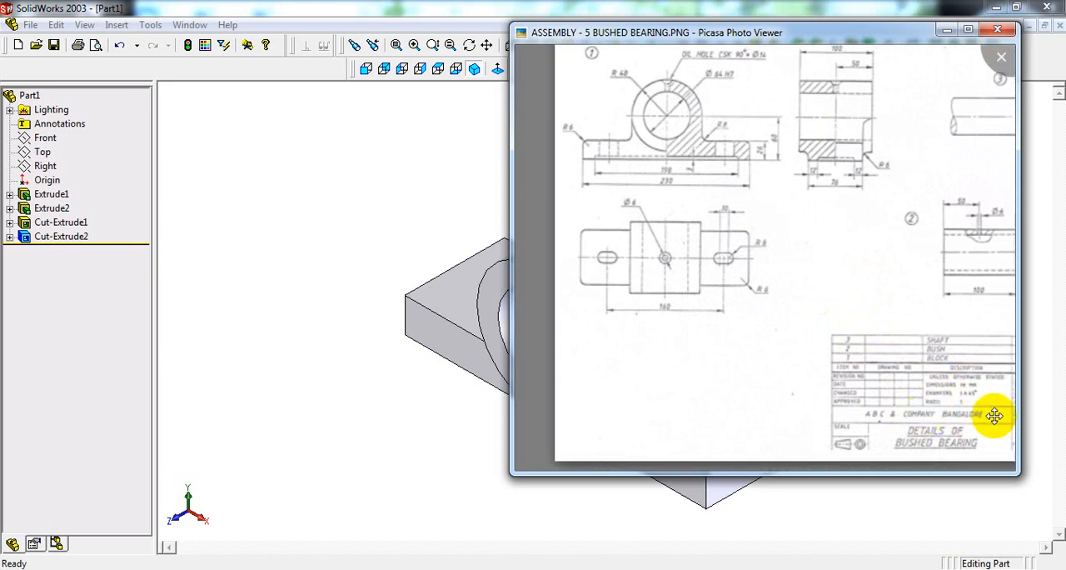
click(376, 201)
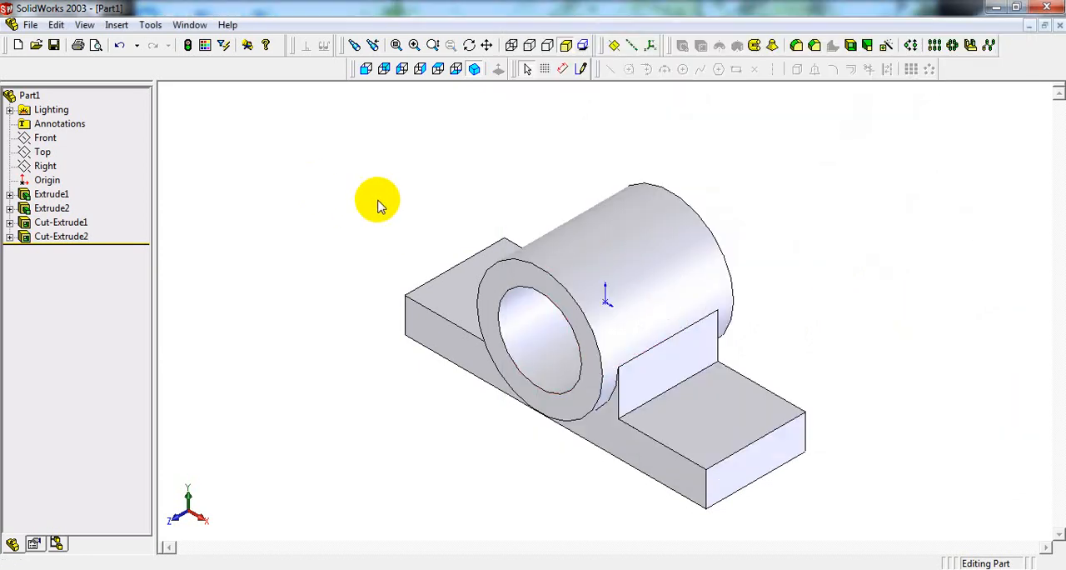
Step: Fillet the edges of the recess floor face under the base with a 1 mm constant radius
click(796, 46)
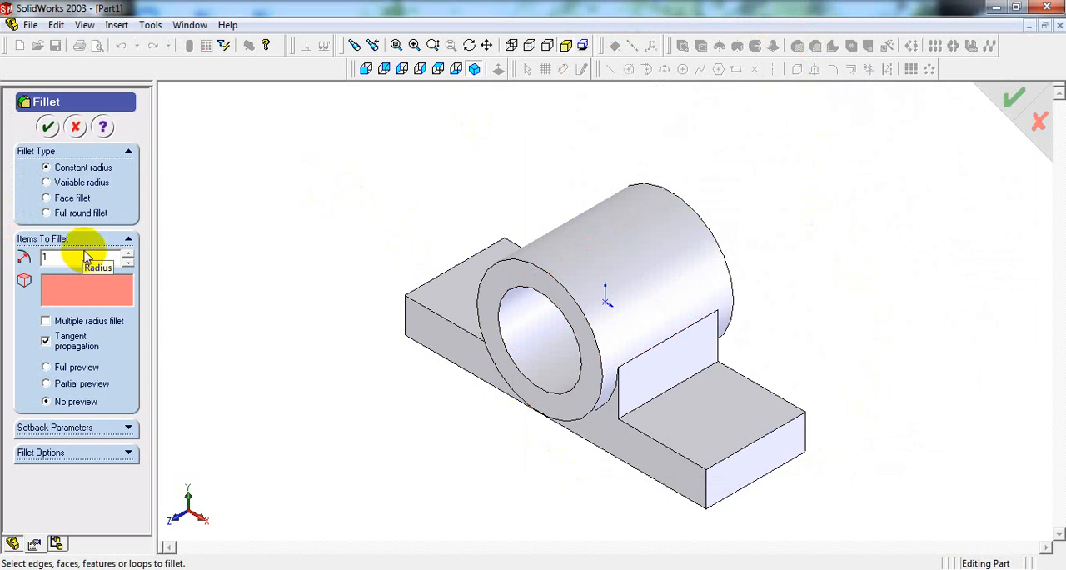
middle_drag(446, 448, 450, 256)
middle_drag(446, 285, 446, 313)
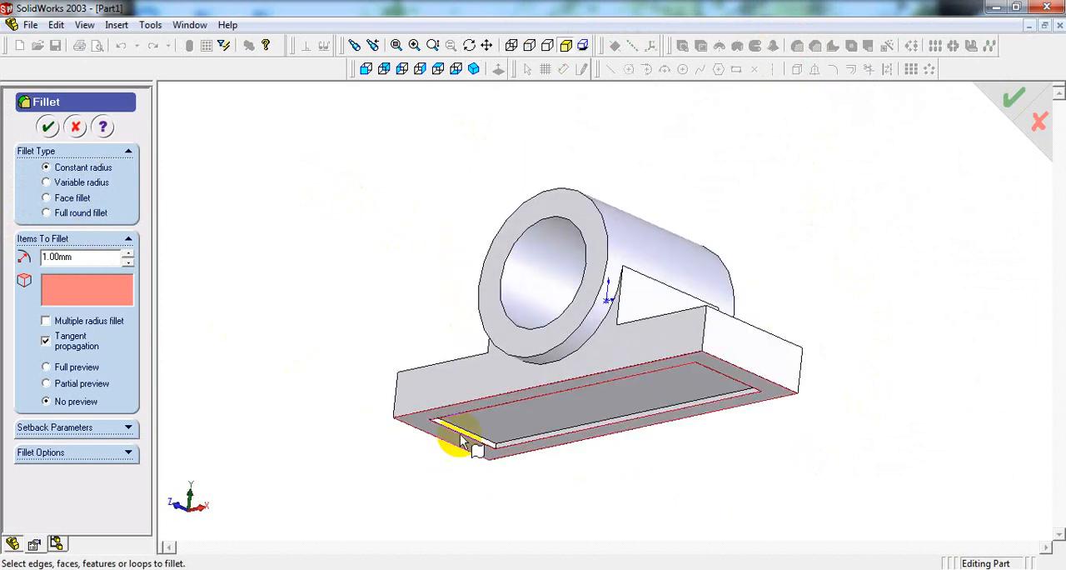
scroll(543, 449, down, 5)
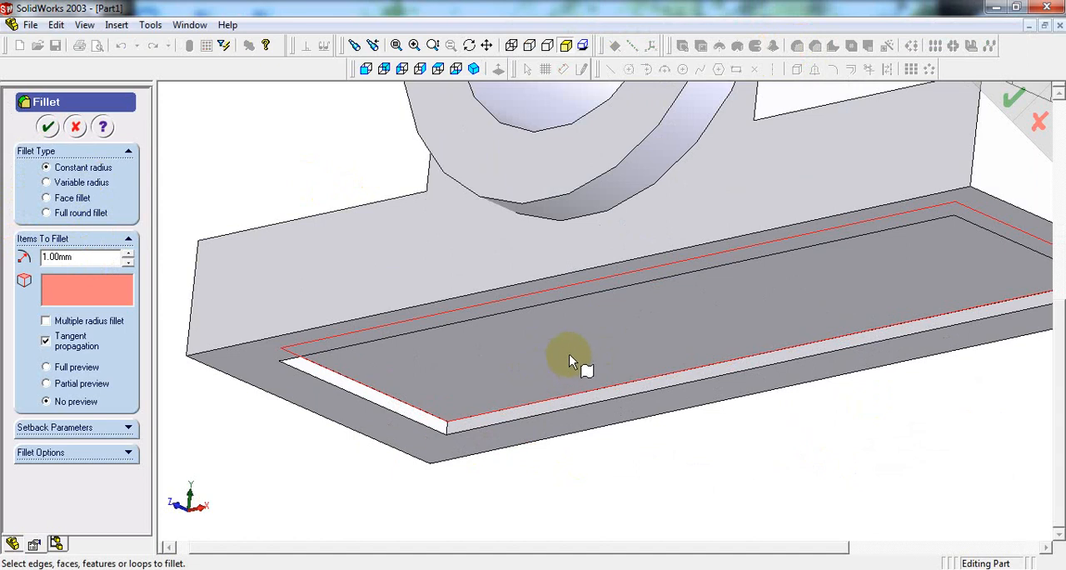
click(537, 354)
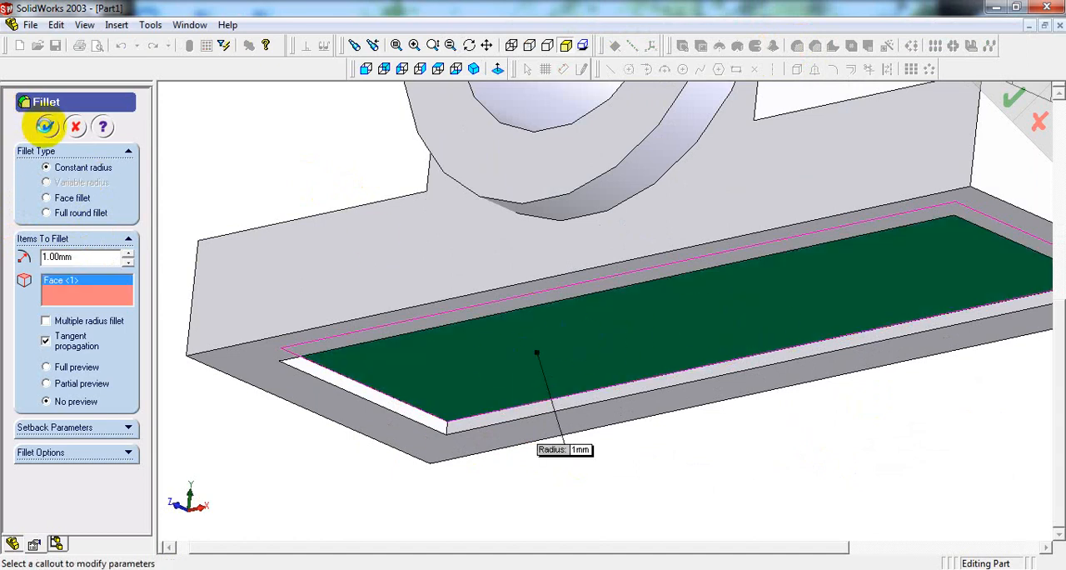
click(45, 126)
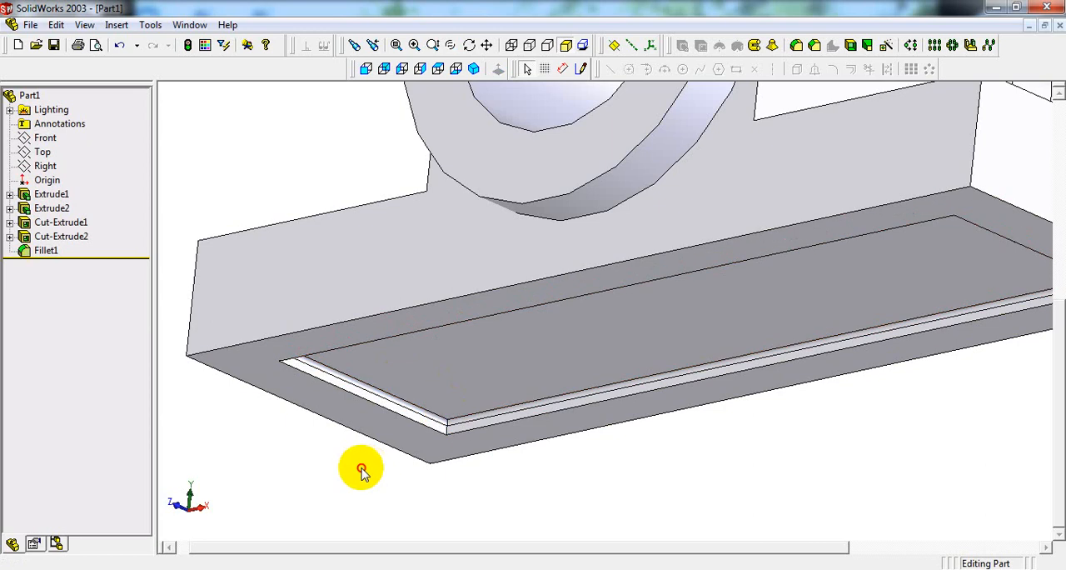
Step: Inspect the filleted inner edges and corner of the recess up close, finishing in the isometric view
scroll(454, 417, down, 5)
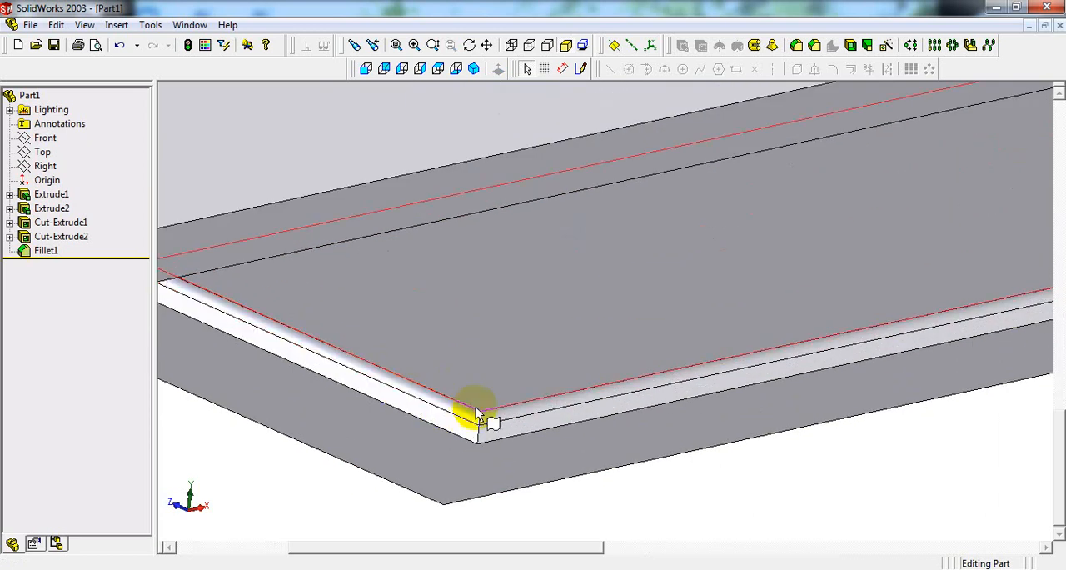
scroll(410, 360, up, 3)
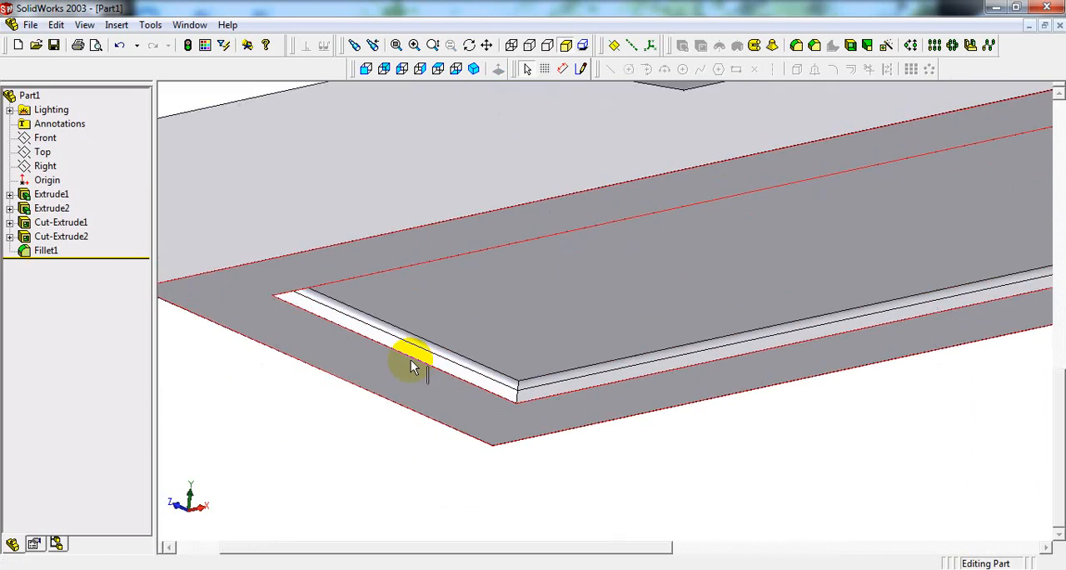
middle_drag(441, 328, 359, 228)
middle_drag(623, 402, 615, 398)
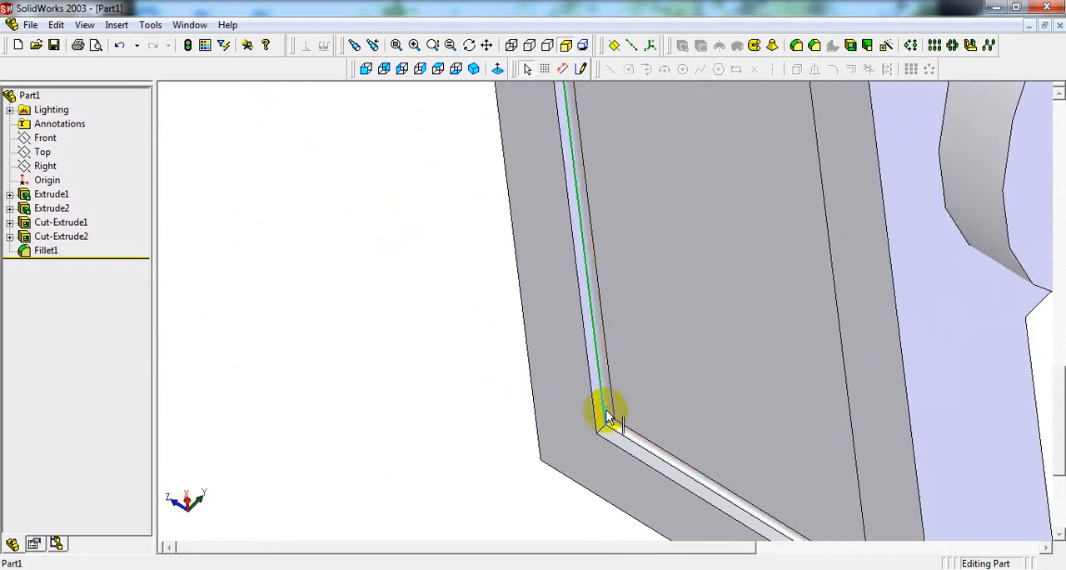
click(607, 409)
click(629, 433)
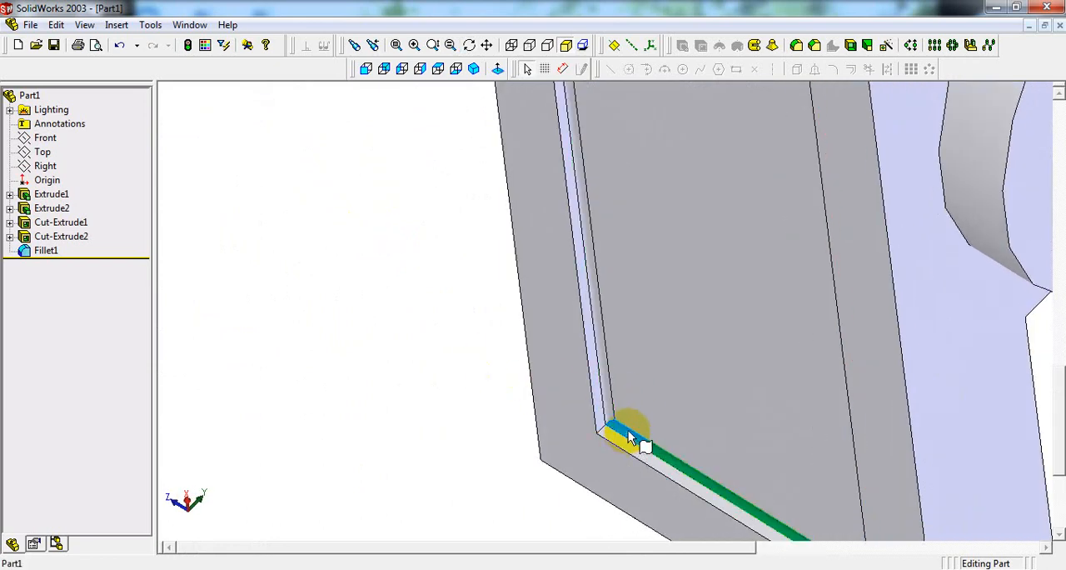
click(474, 69)
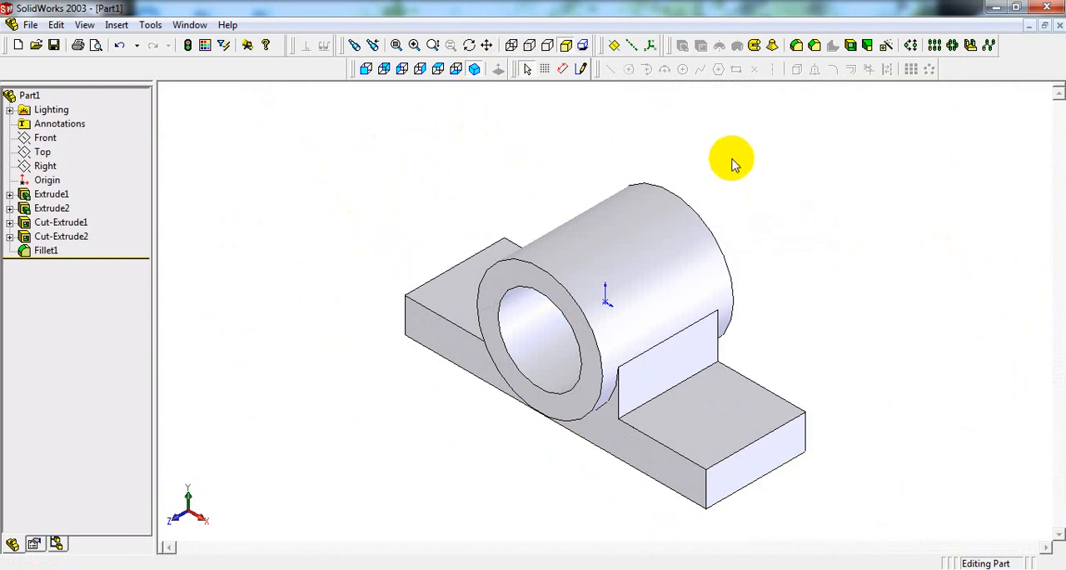
Step: Start a sketch on the upper face of the base's right flange and check the slot dimensions in the reference drawing
click(725, 419)
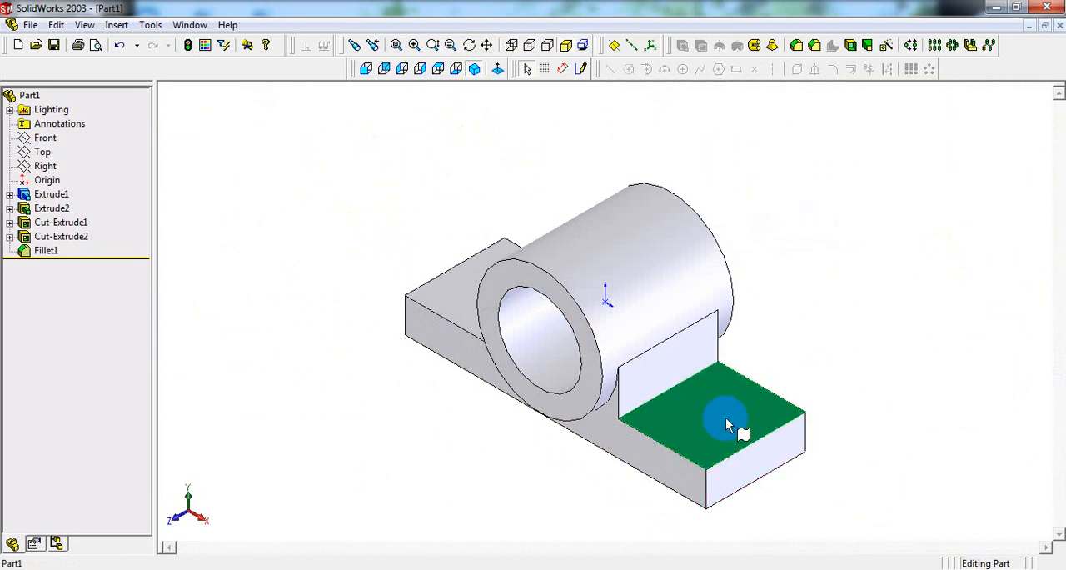
click(439, 69)
click(582, 68)
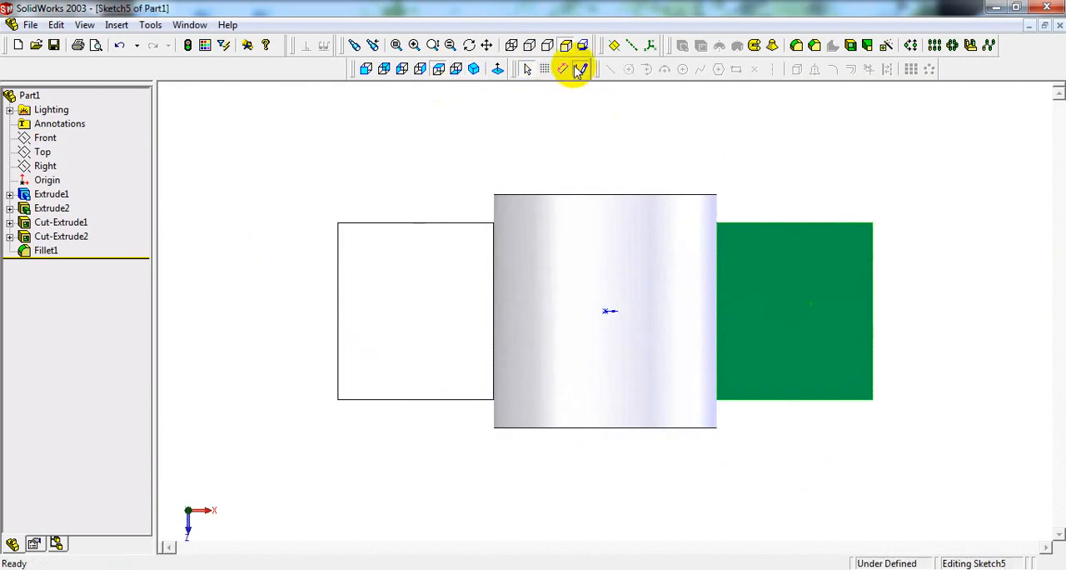
click(736, 69)
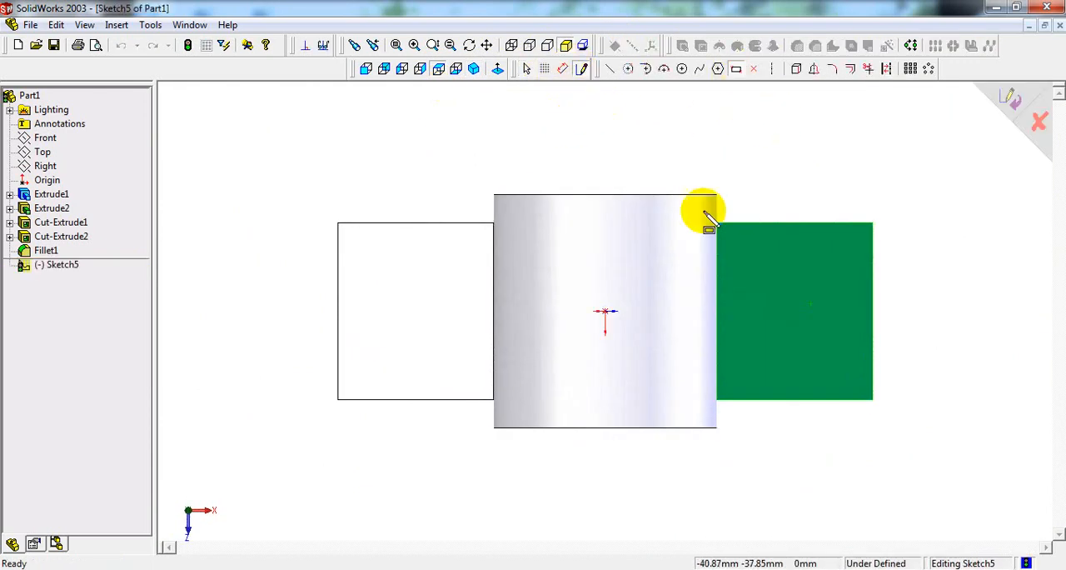
key(alt+Tab)
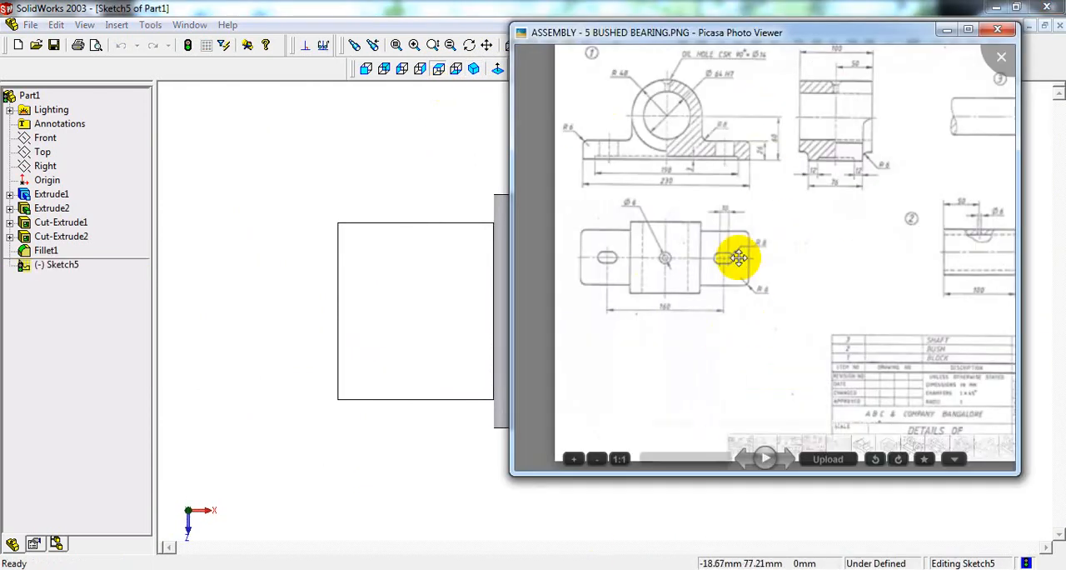
scroll(721, 254, up, 5)
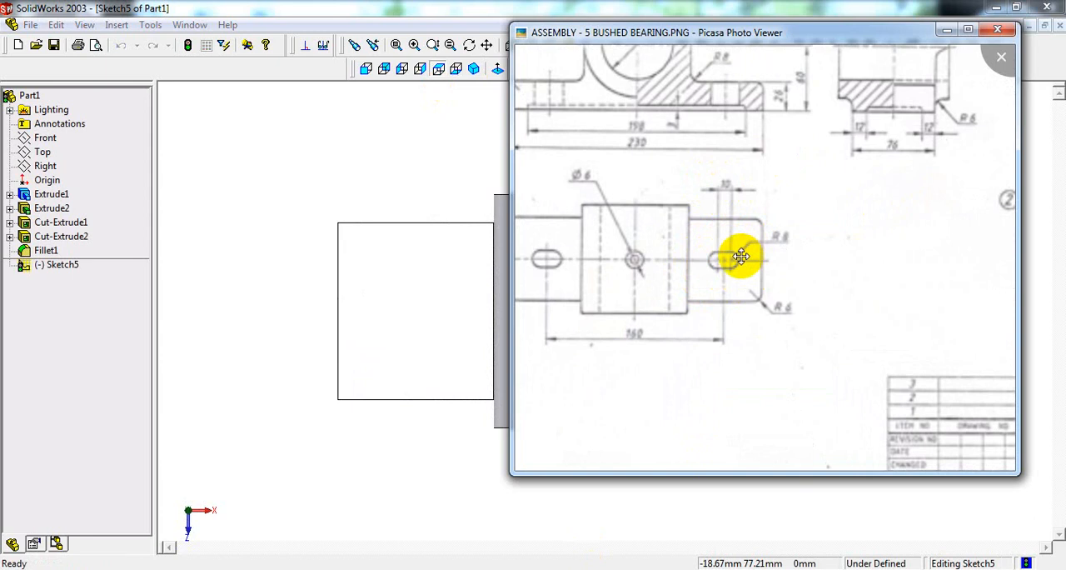
click(450, 200)
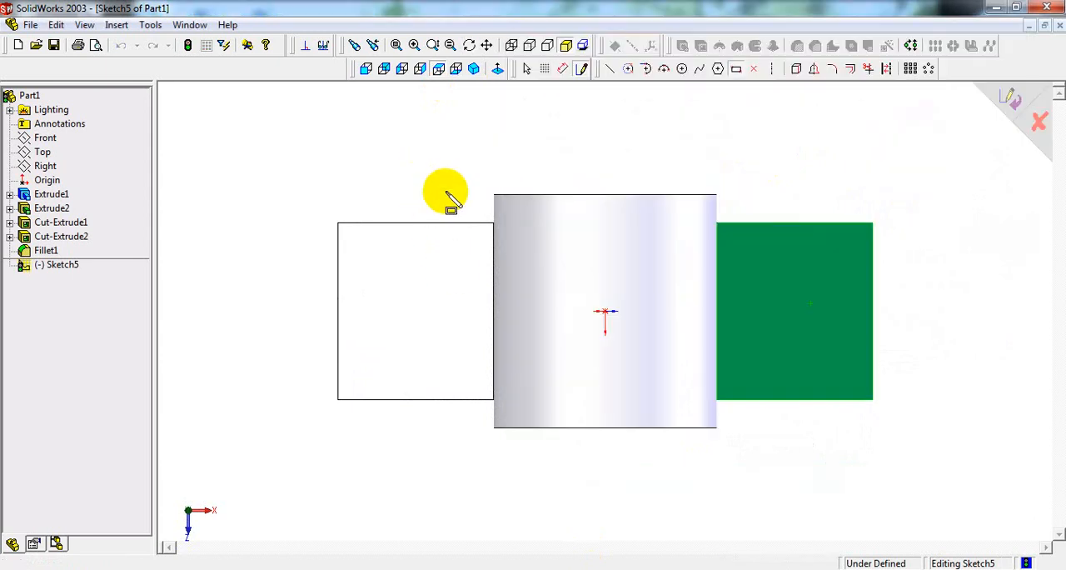
Step: Sketch a horizontal rectangle about 27 mm by 14 mm near the middle of the right flange's upper face
drag(760, 294, 824, 326)
scroll(808, 259, down, 7)
scroll(683, 500, up, 3)
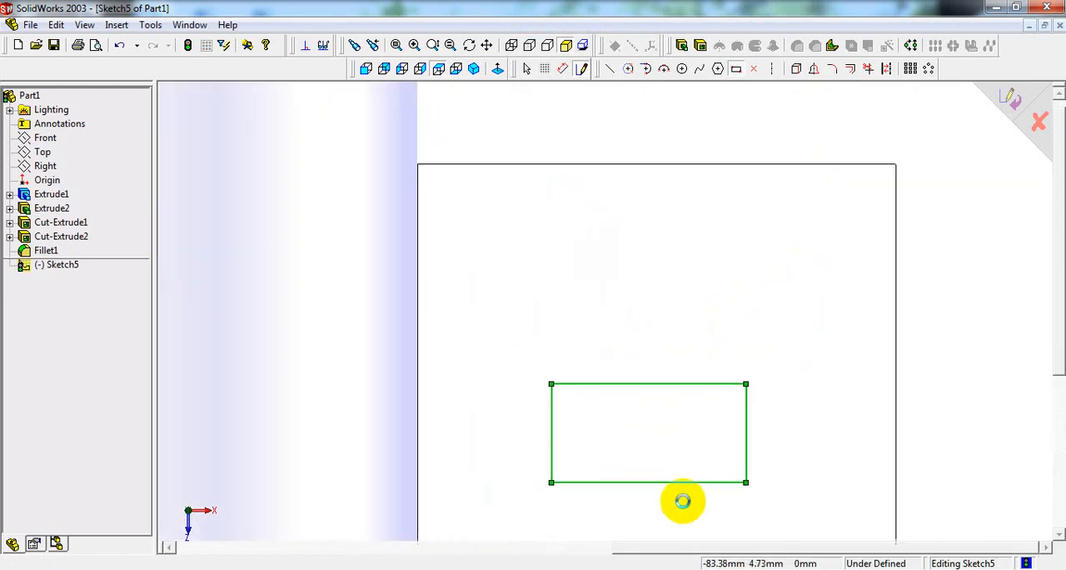
scroll(664, 443, down, 3)
scroll(654, 437, down, 2)
scroll(533, 229, down, 2)
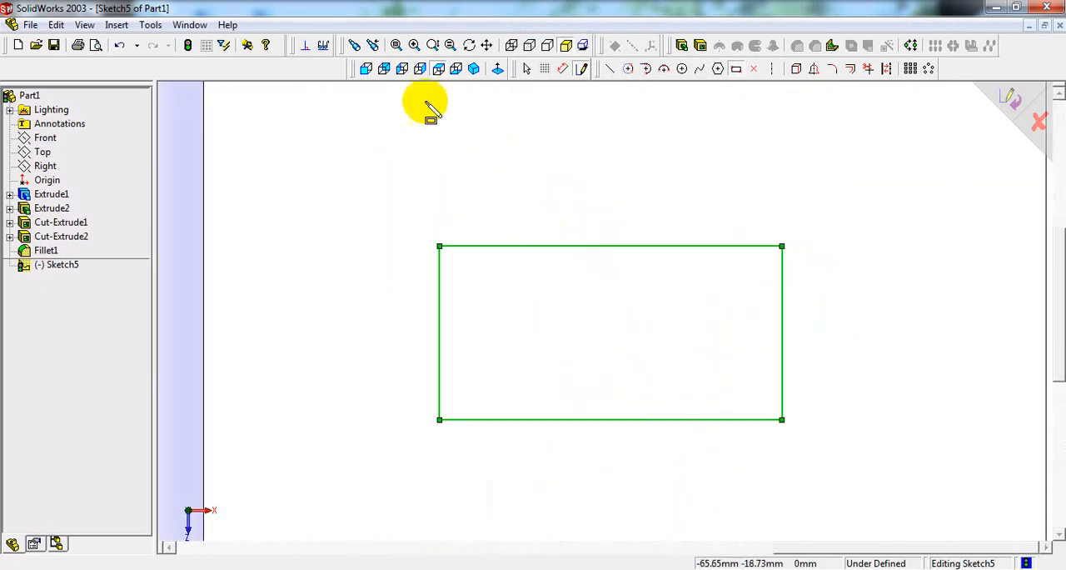
Step: Add outward semicircular centerpoint arcs of about 6.9 mm radius to both short sides of the rectangle to form a slot outline
click(629, 69)
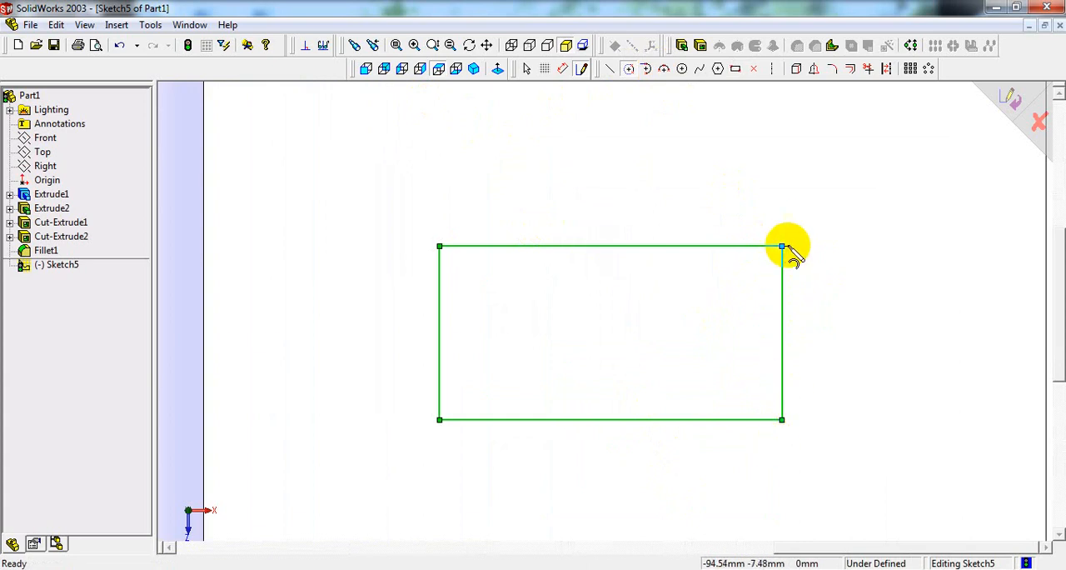
click(782, 333)
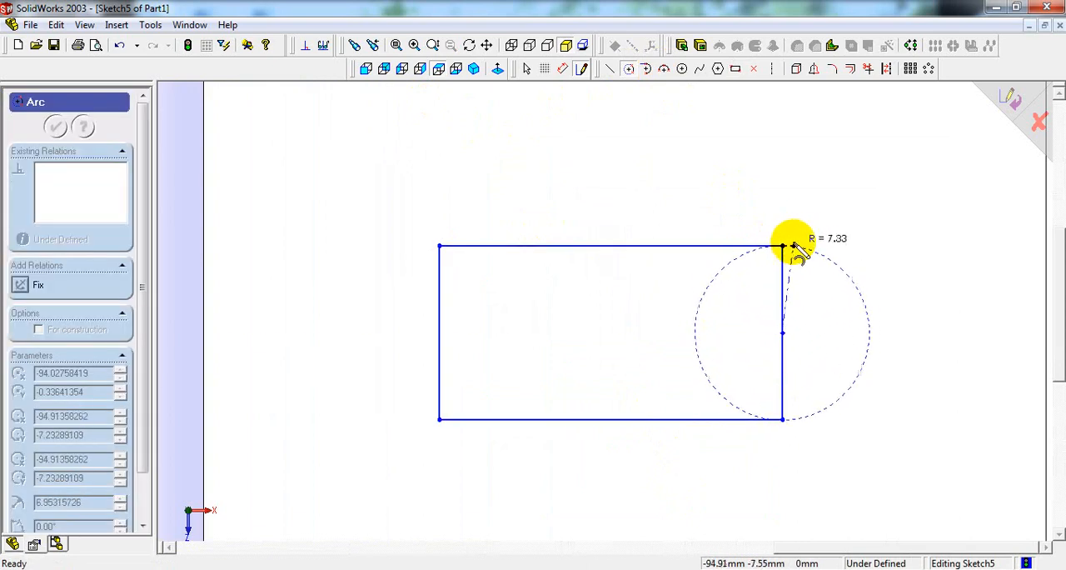
click(782, 246)
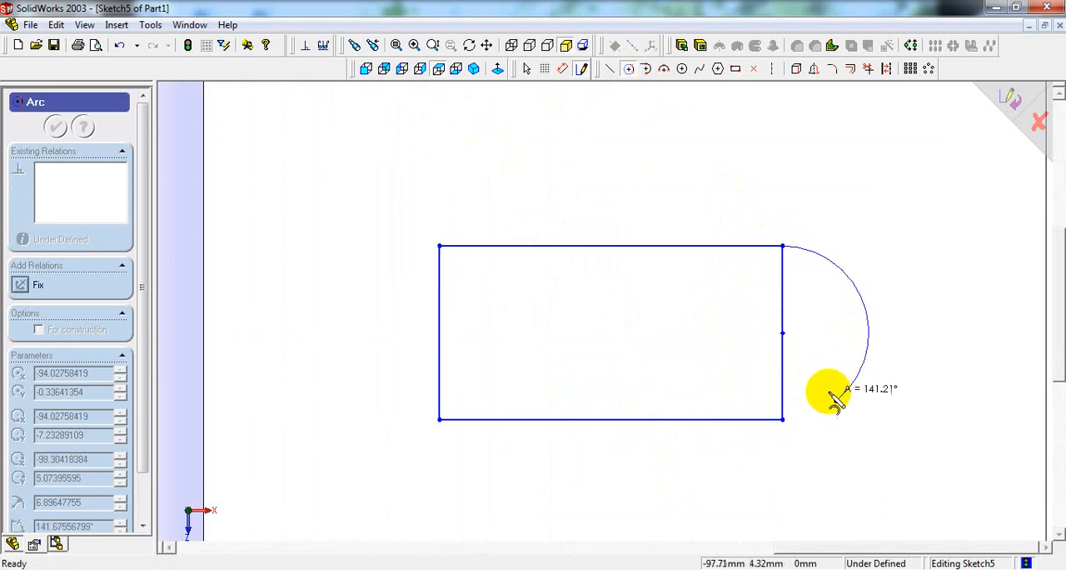
click(783, 419)
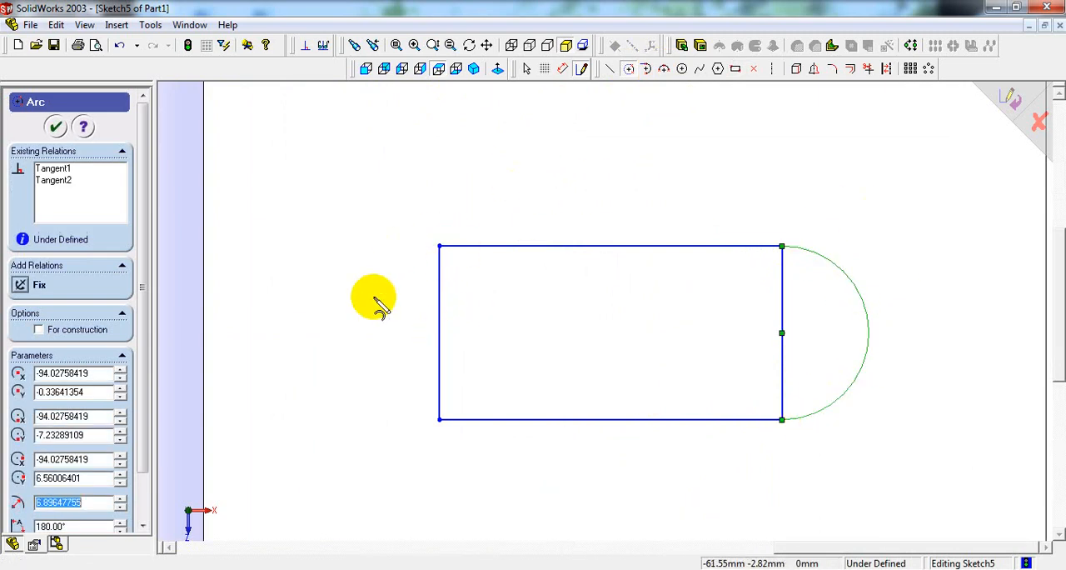
click(439, 333)
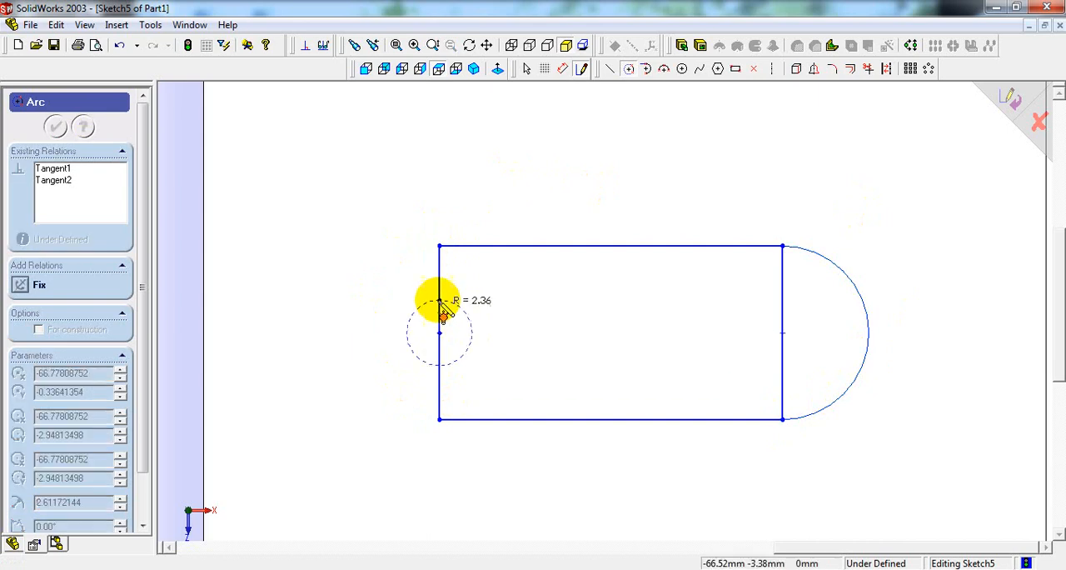
click(440, 247)
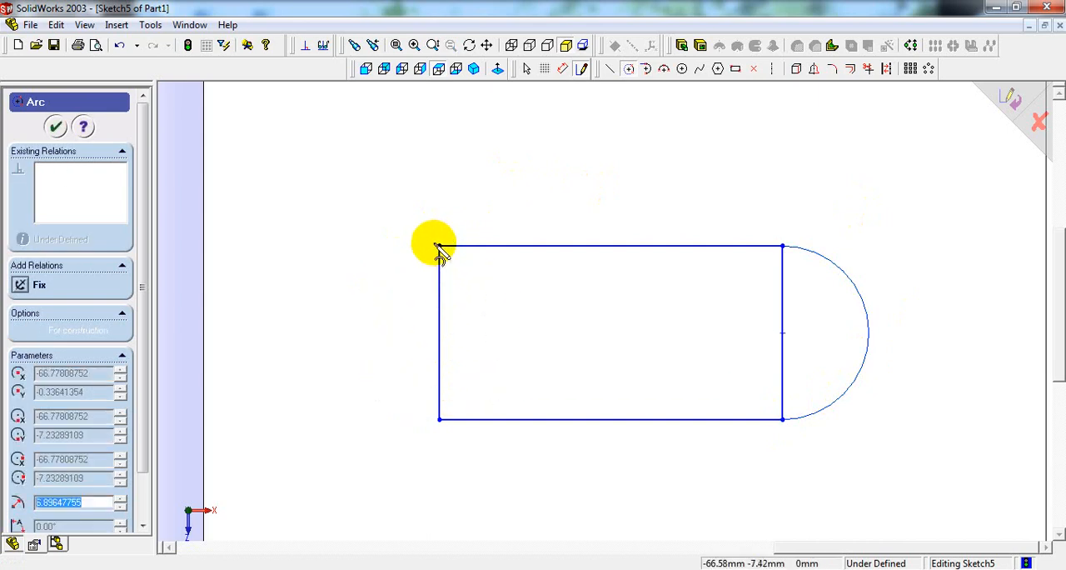
click(439, 420)
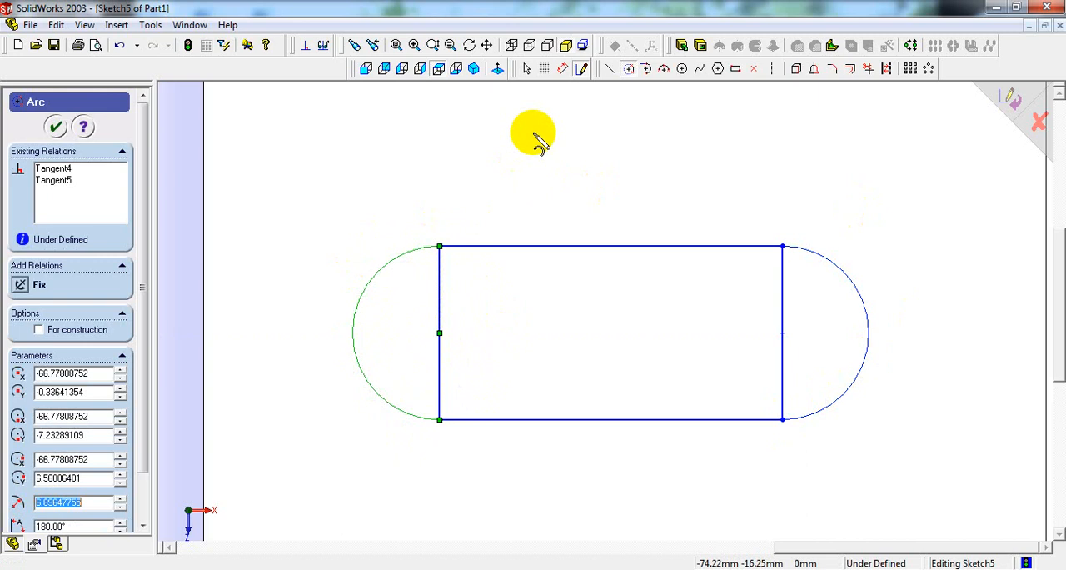
Step: Dimension the slot outline's upper straight side and set its length to 10 mm
right_click(556, 153)
click(577, 167)
right_click(630, 134)
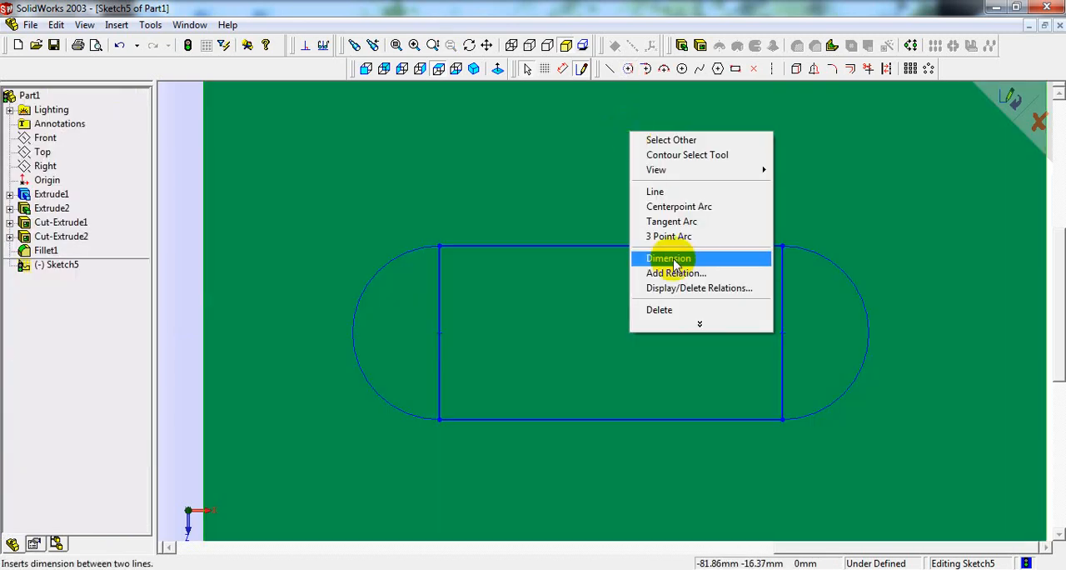
click(668, 258)
click(619, 247)
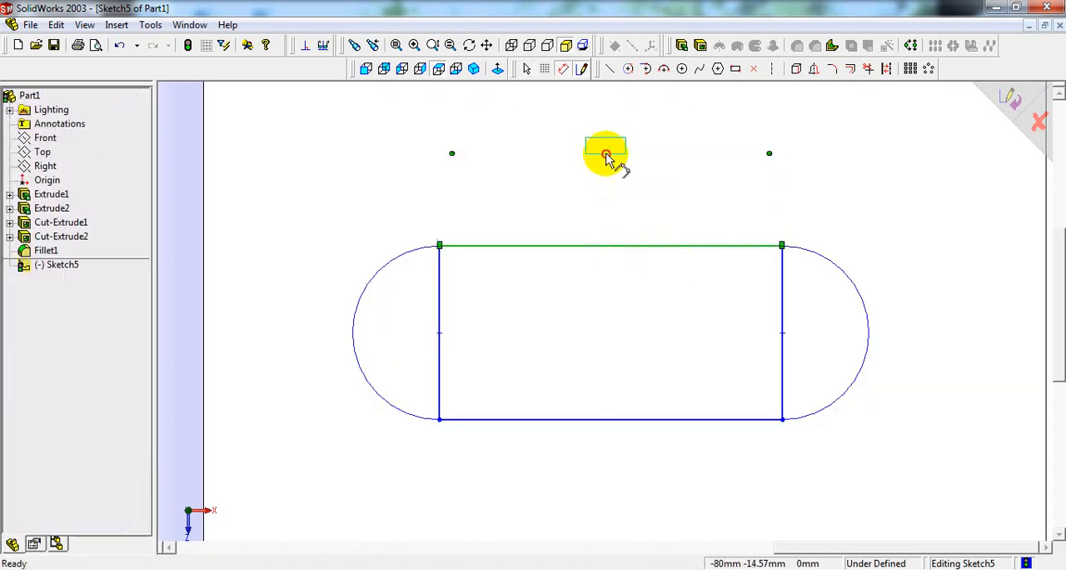
click(608, 155)
text(10)
key(Return)
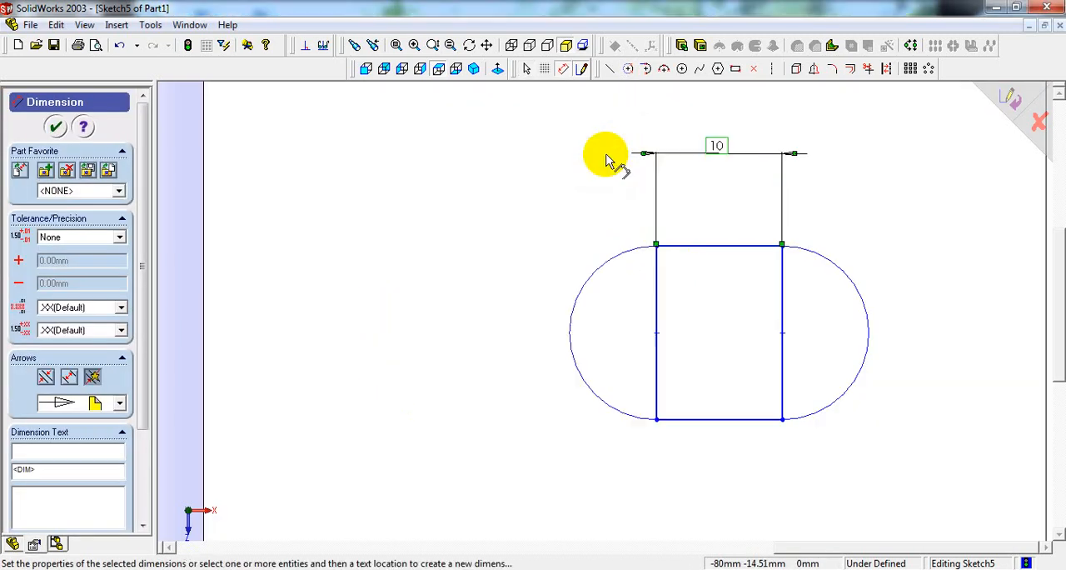
Step: Dimension the slot's outer end arc and set its radius to 8 mm
click(870, 319)
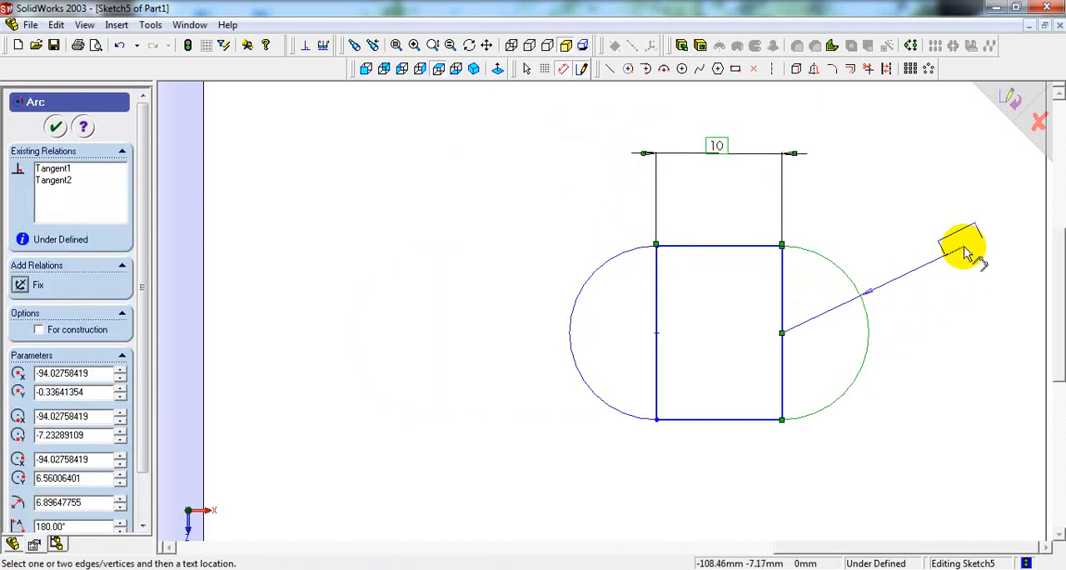
click(964, 245)
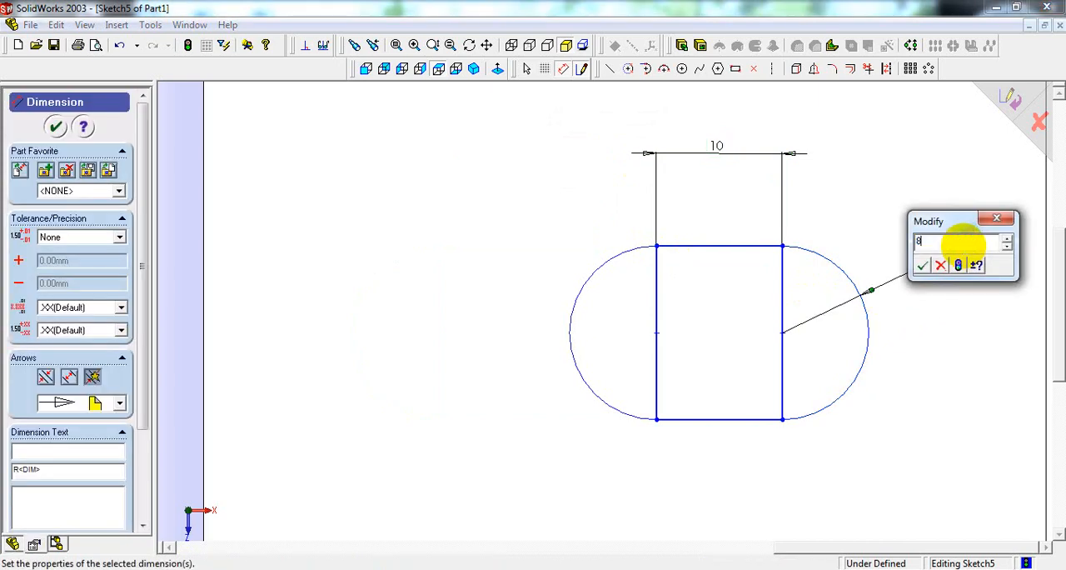
text(8)
key(Return)
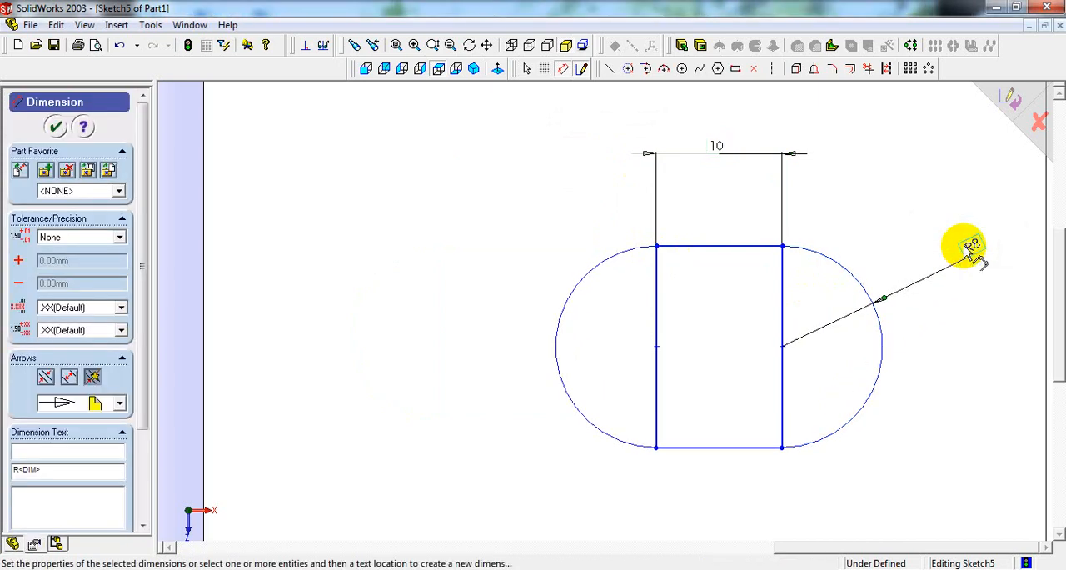
right_click(879, 185)
click(907, 192)
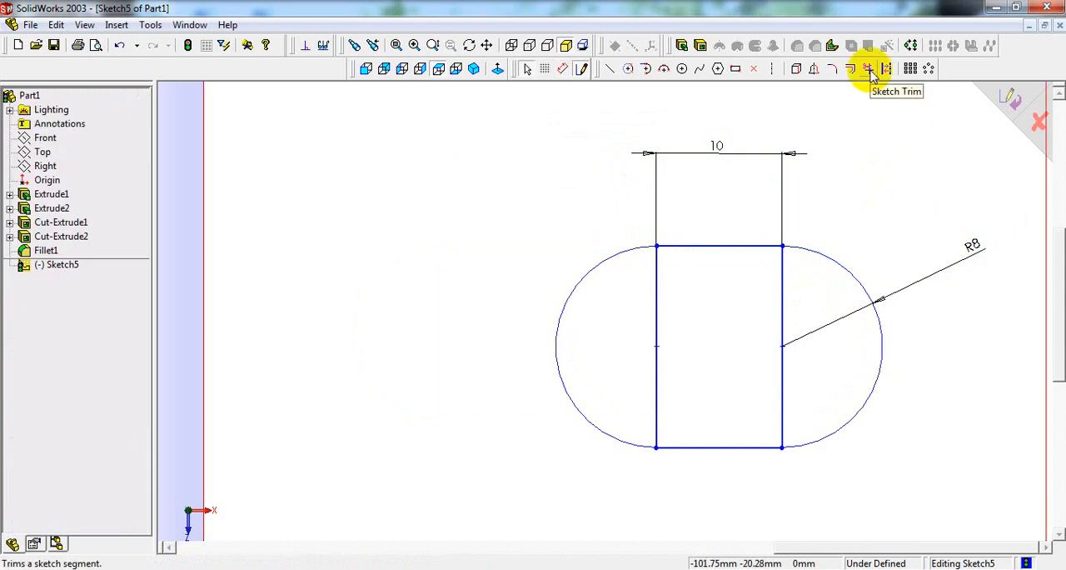
Step: Trim away both vertical lines inside the slot outline, accepting the deletion of their midpoint relations
click(871, 70)
click(787, 327)
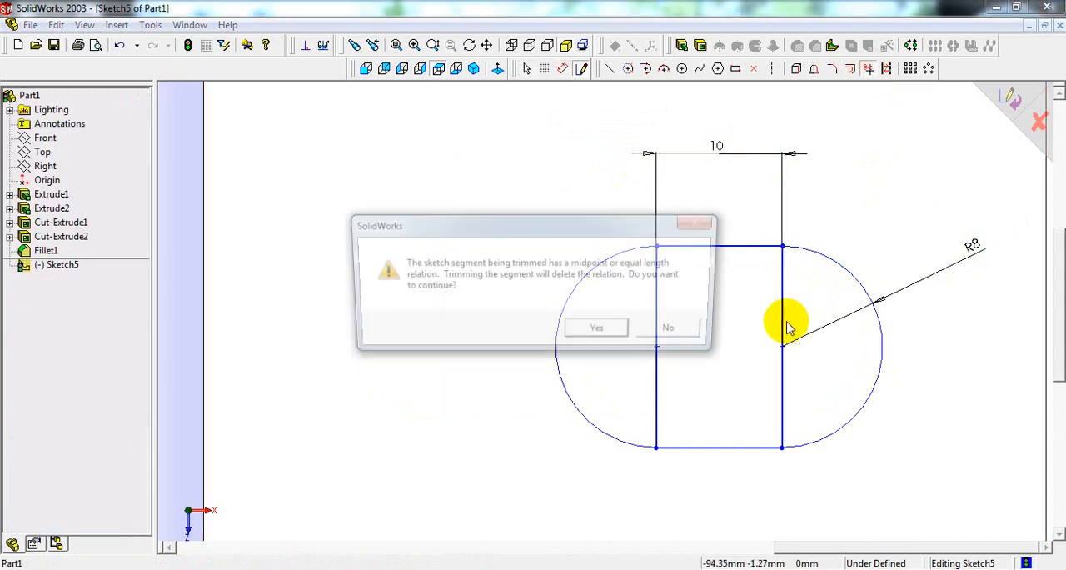
click(597, 331)
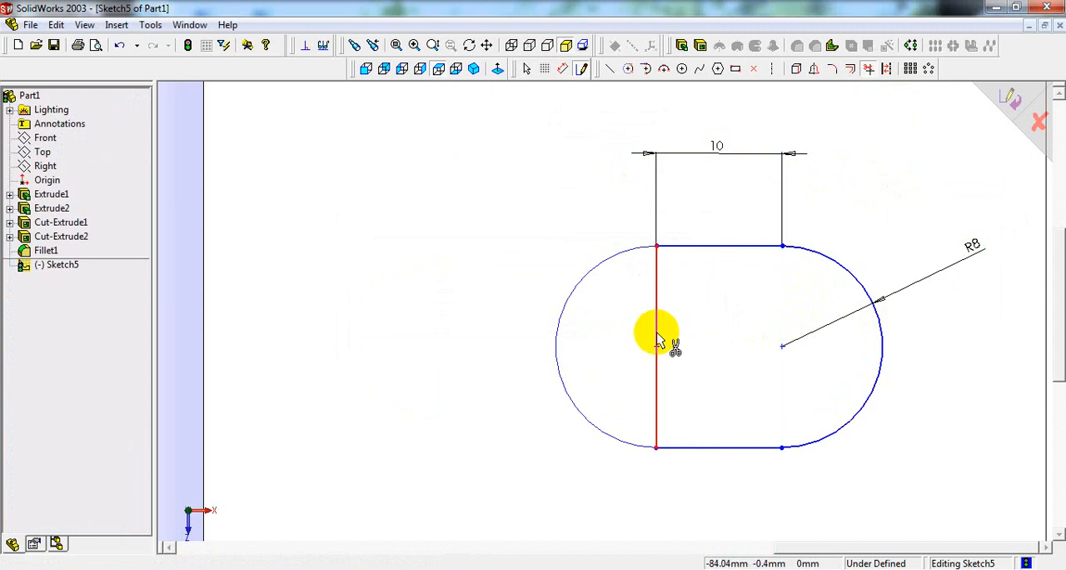
click(658, 340)
click(600, 331)
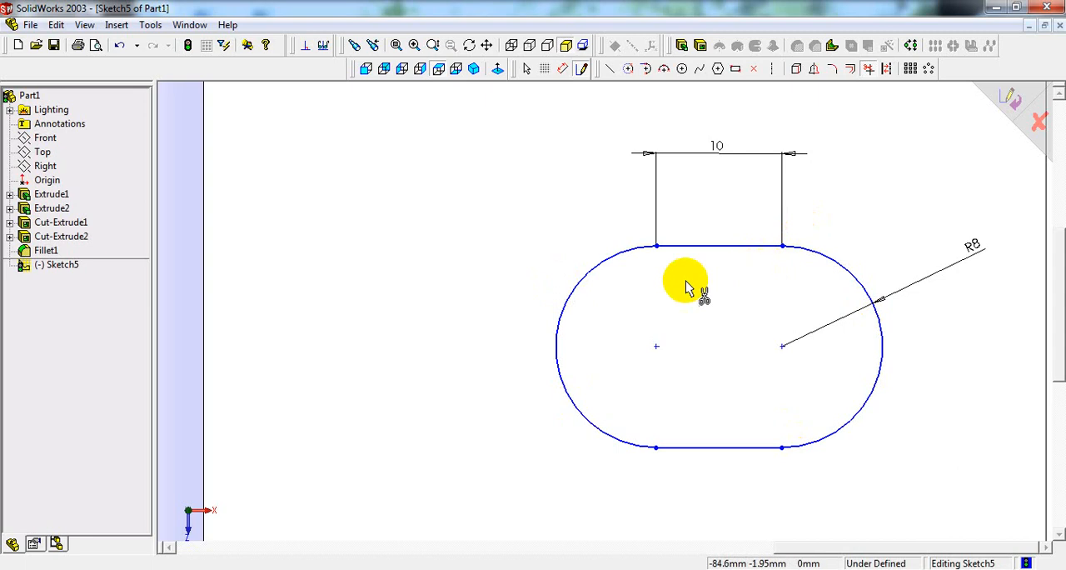
Step: Check the slot spacing in the reference drawing and add a vertical centerline between the midpoints of the slot's straight sides
click(550, 569)
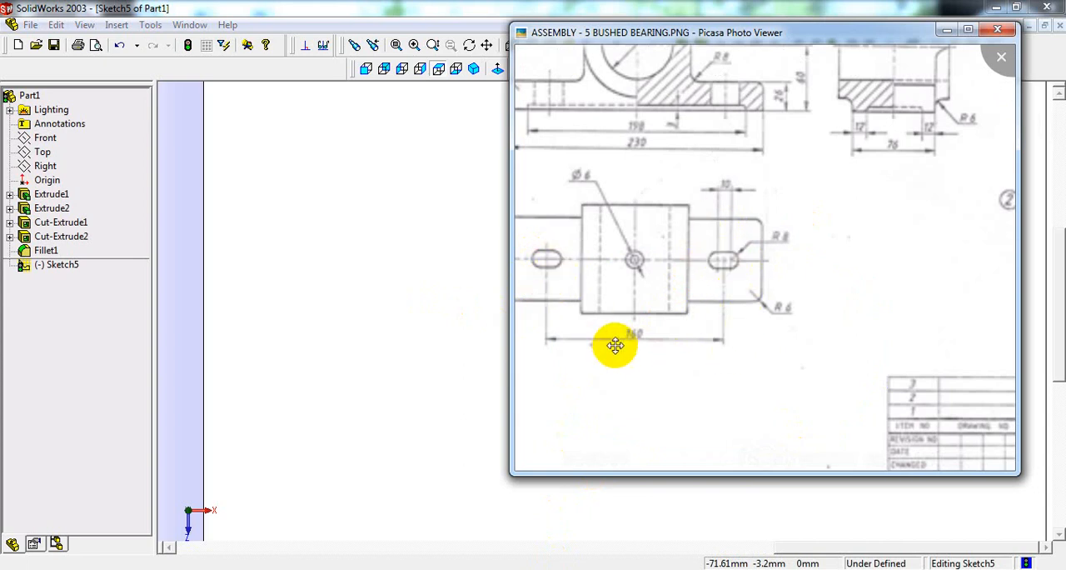
click(452, 309)
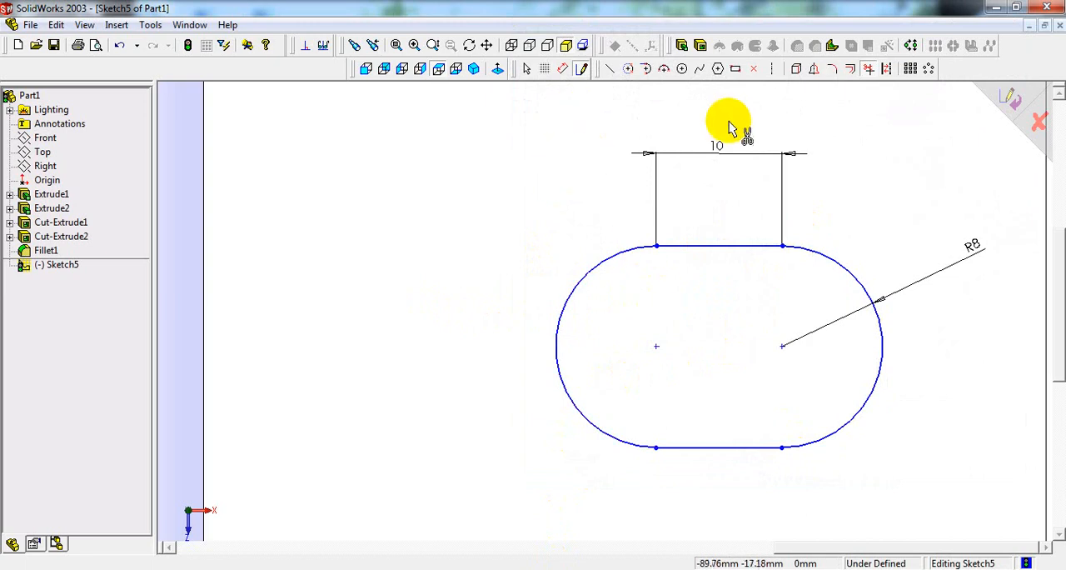
click(771, 71)
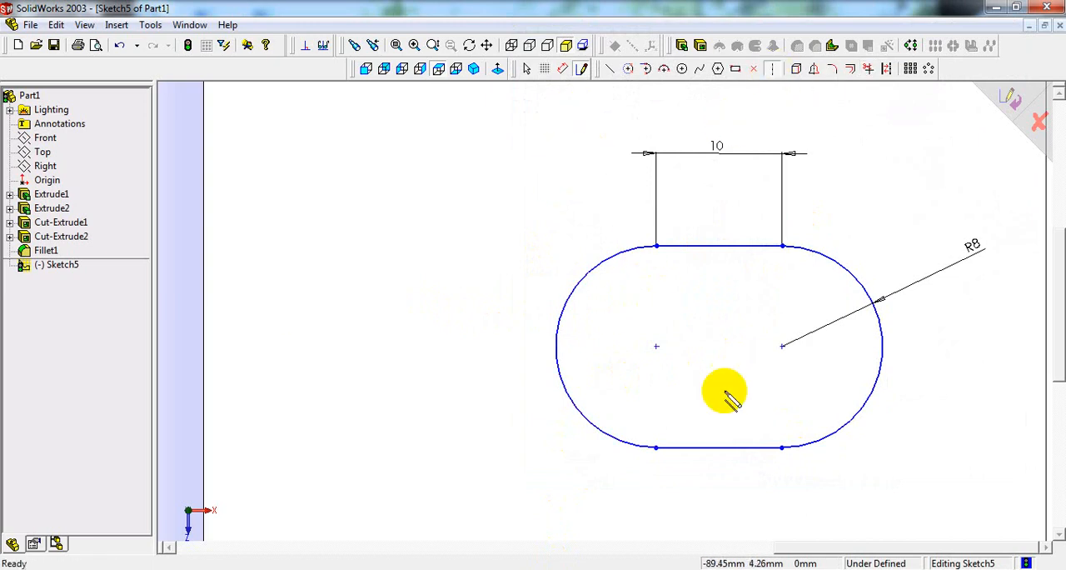
click(720, 447)
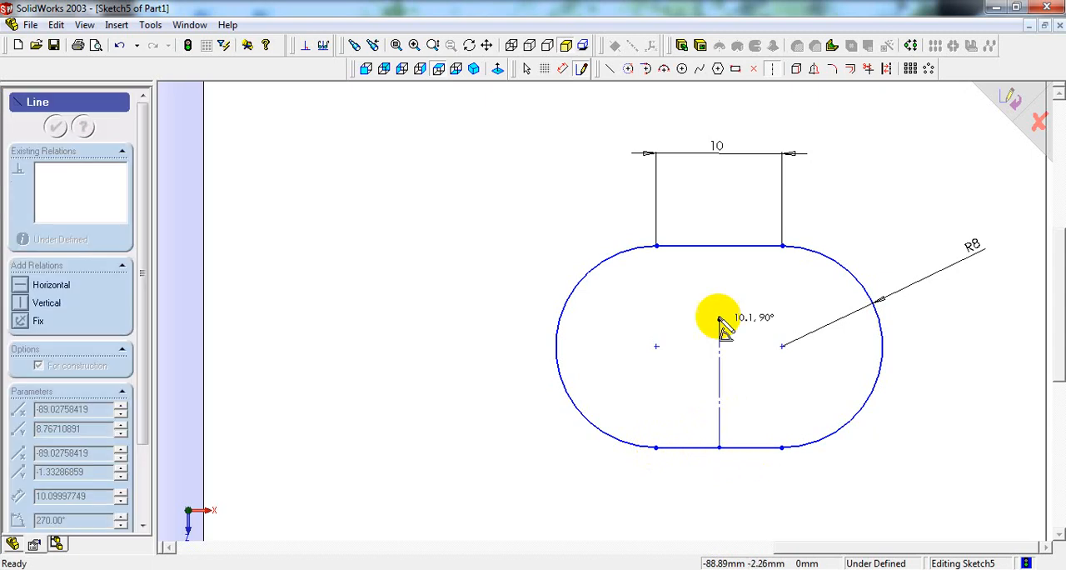
click(720, 246)
right_click(719, 246)
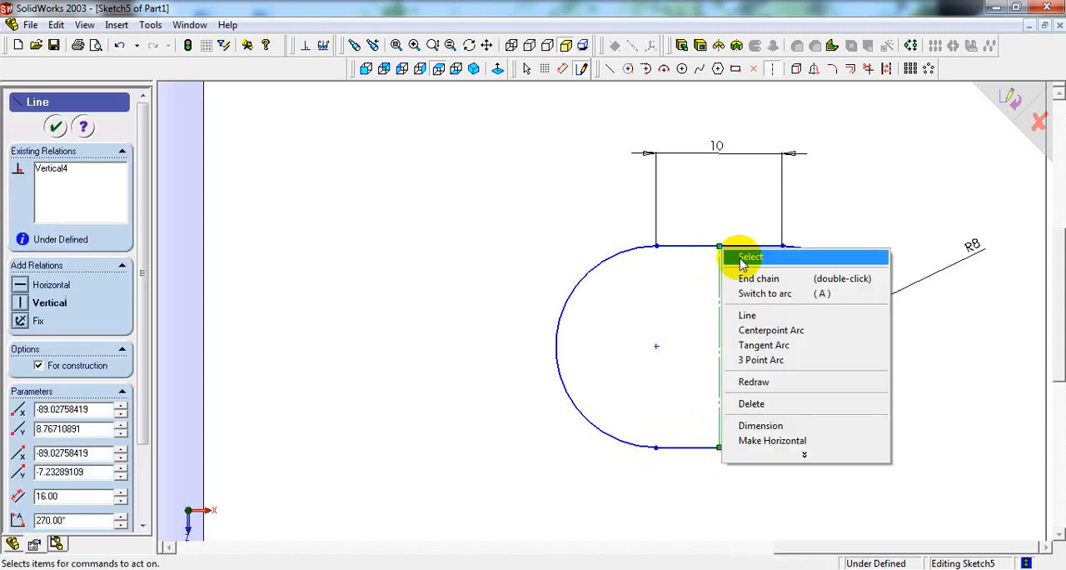
click(743, 255)
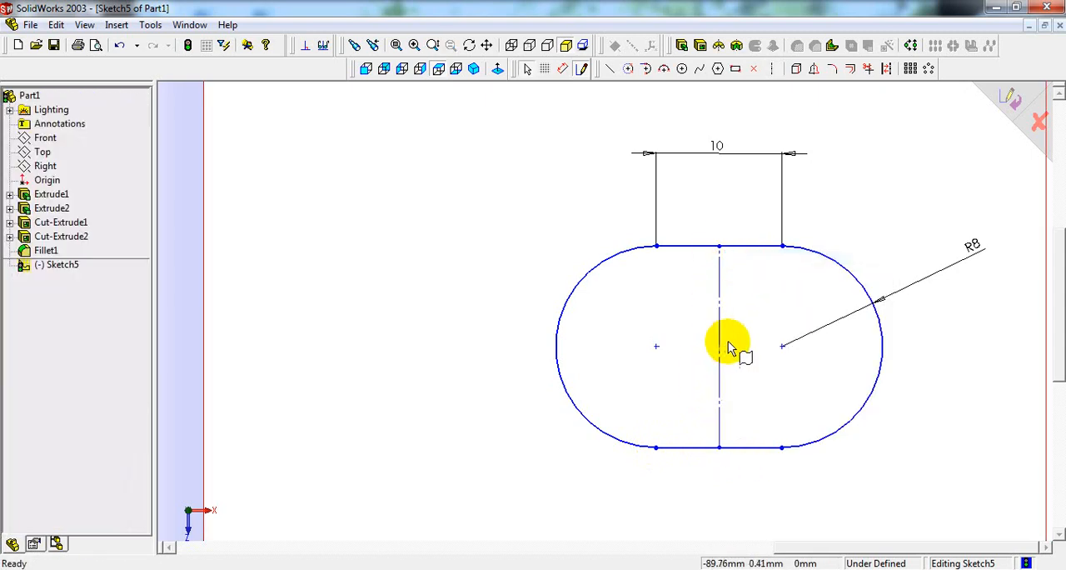
Step: Dimension the horizontal distance from the origin to the slot's centerline as 80 mm, half the 160 mm slot spacing in the reference drawing
scroll(733, 349, up, 5)
right_click(866, 253)
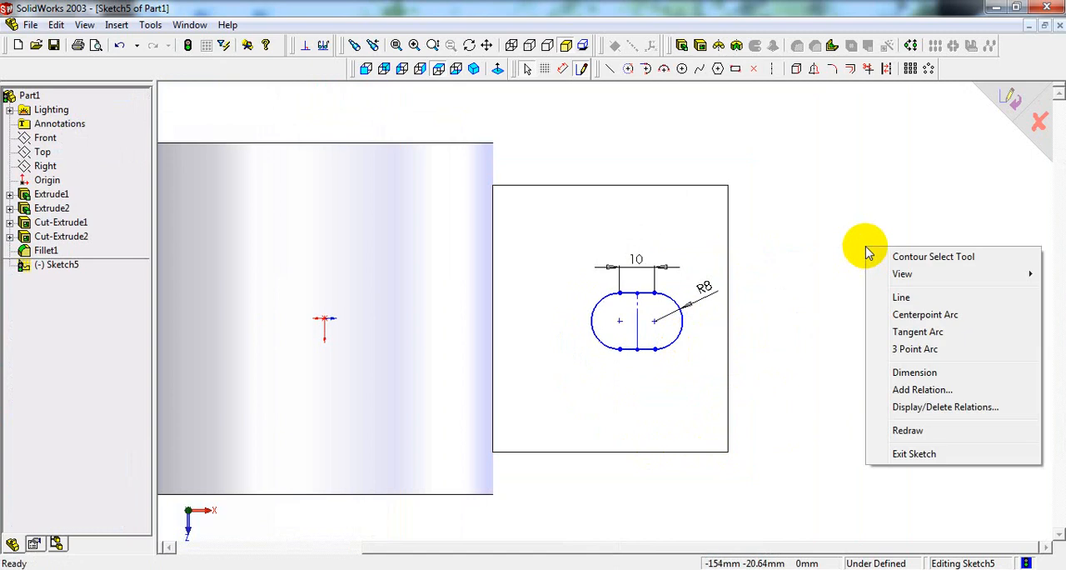
click(915, 372)
scroll(329, 308, down, 2)
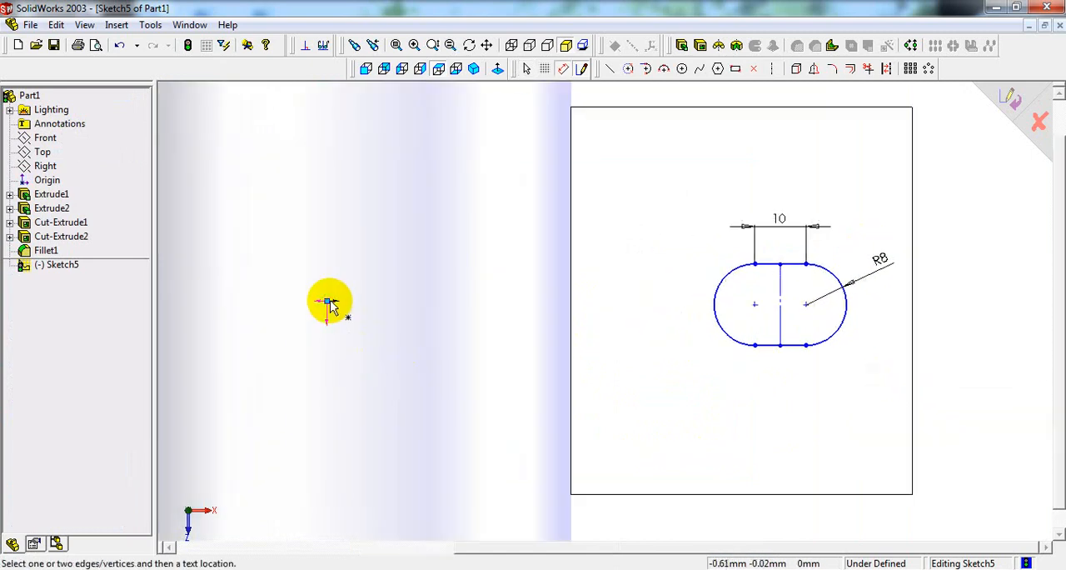
click(327, 301)
click(781, 319)
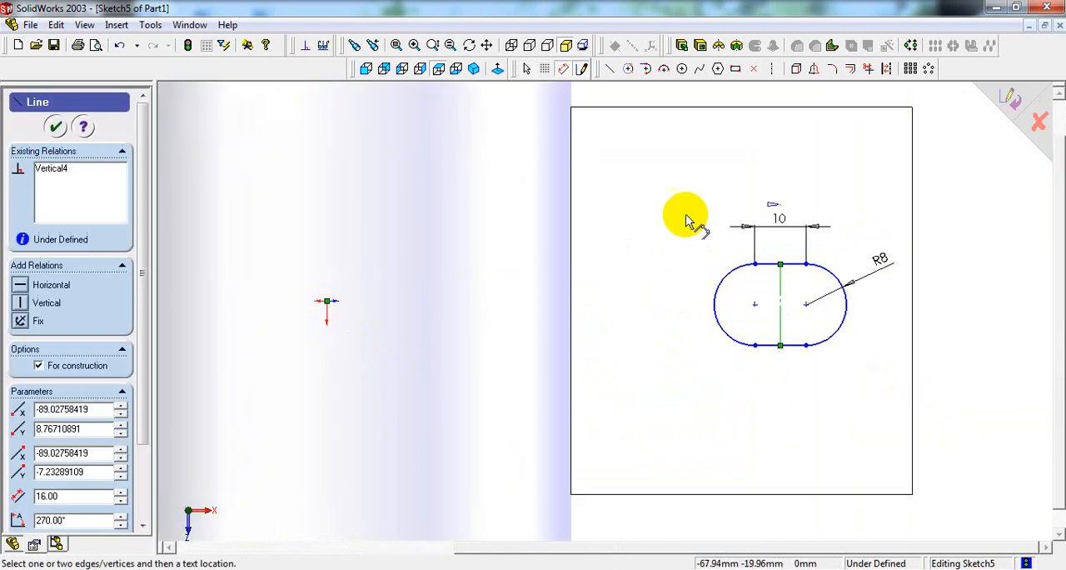
click(643, 171)
key(alt+Tab)
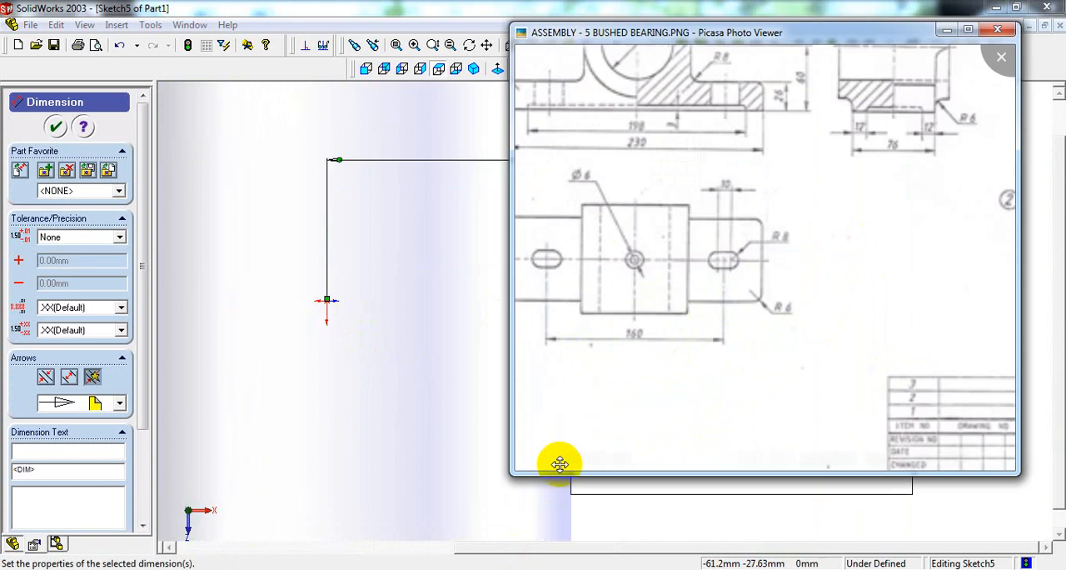
key(alt+Tab)
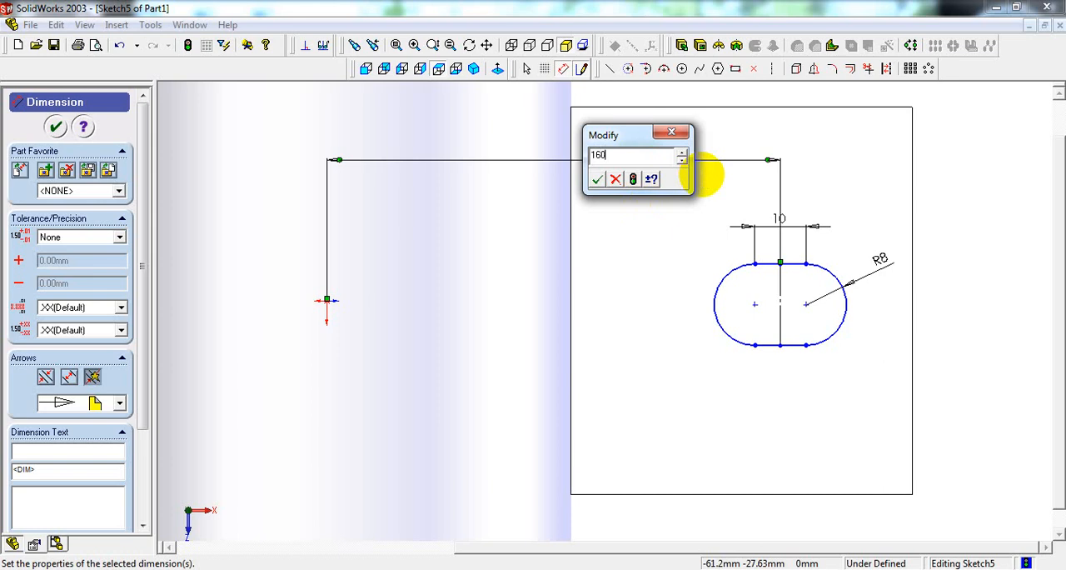
key(Return)
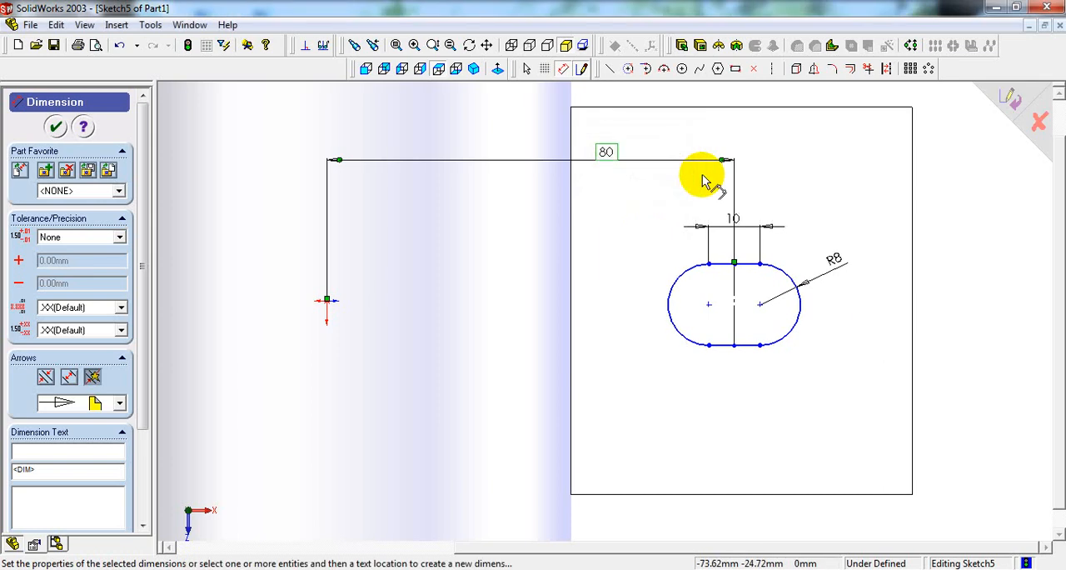
Step: Dimension the vertical distance from the flange's upper edge to the slot's outer arc center as 76/2 (38 mm)
click(945, 258)
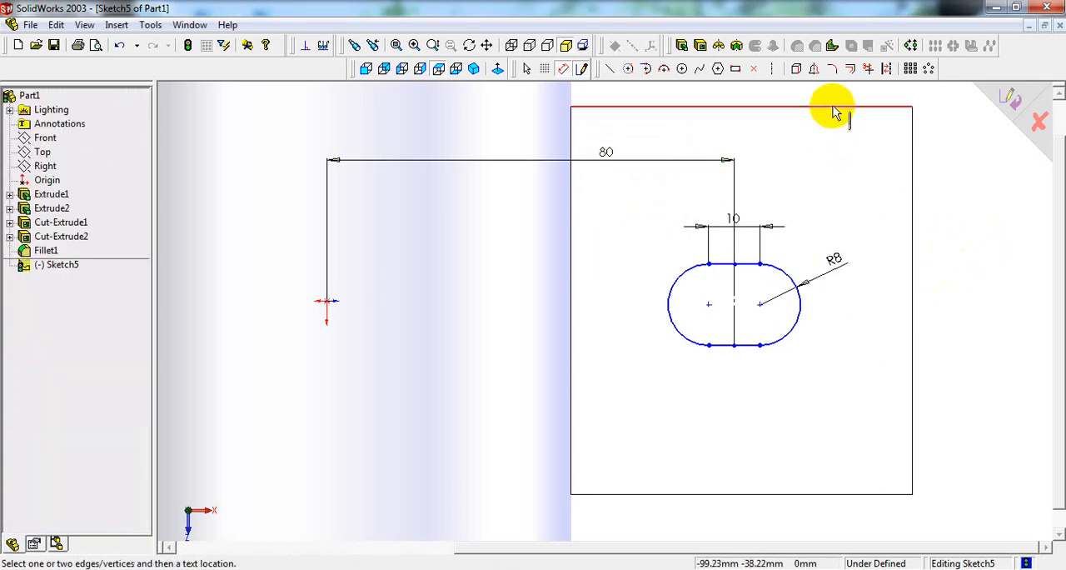
key(z)
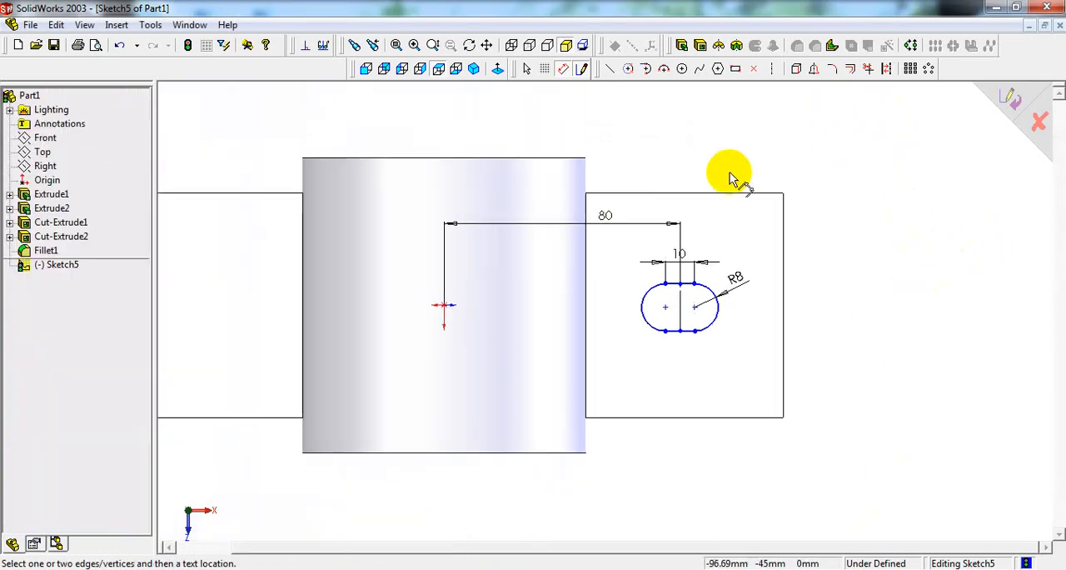
scroll(727, 208, down, 1)
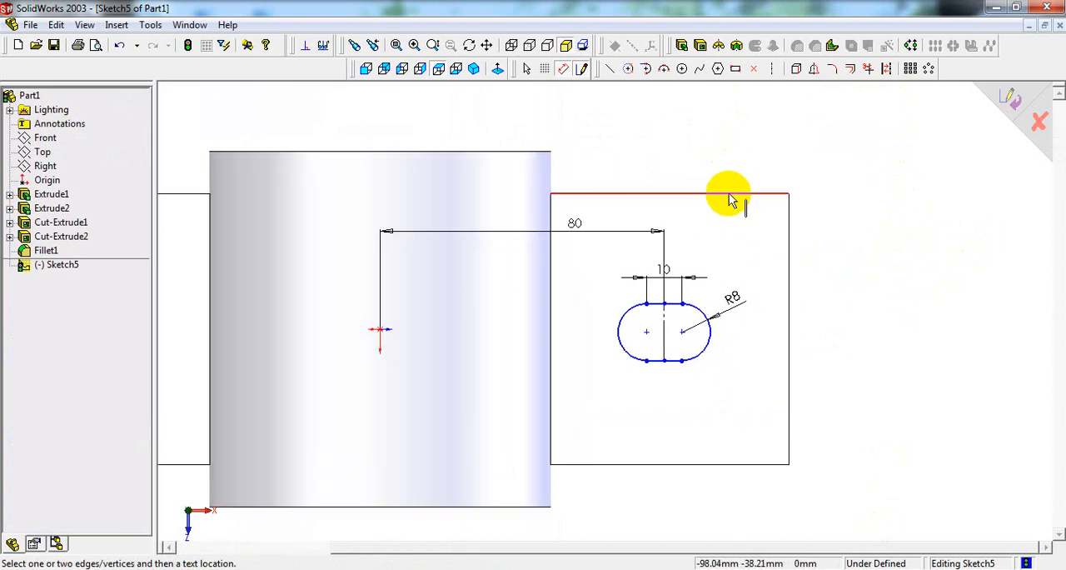
click(684, 335)
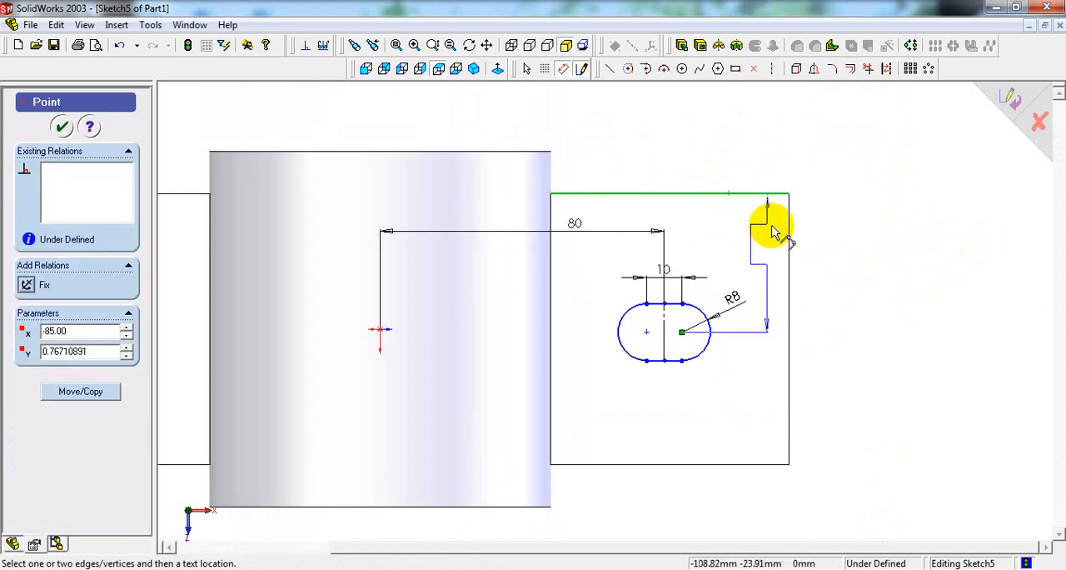
click(872, 258)
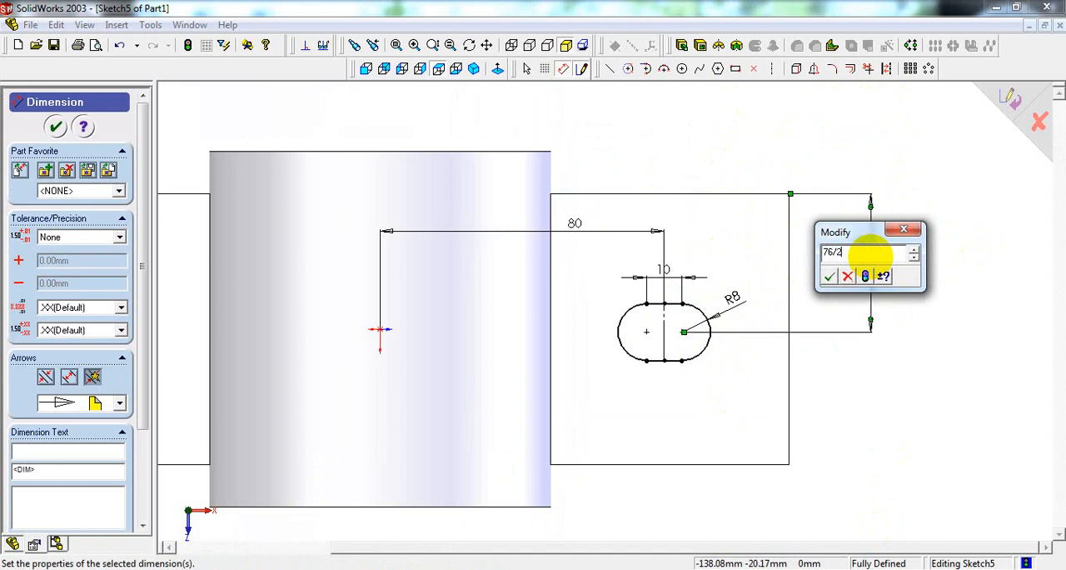
text(76/2)
key(Return)
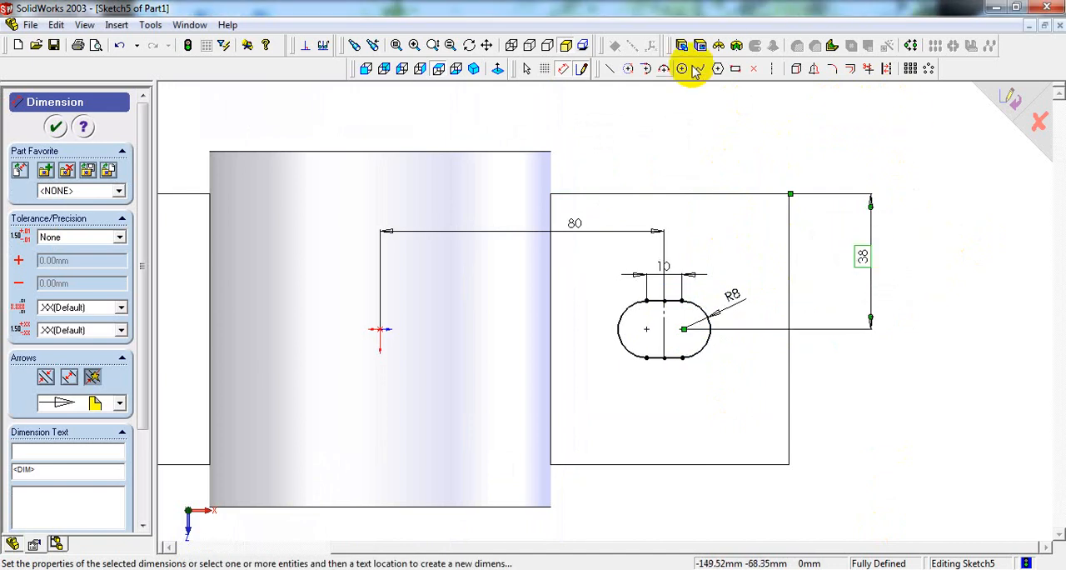
Step: Cut-extrude the slot sketch through the right flange with the Through All end condition
click(474, 68)
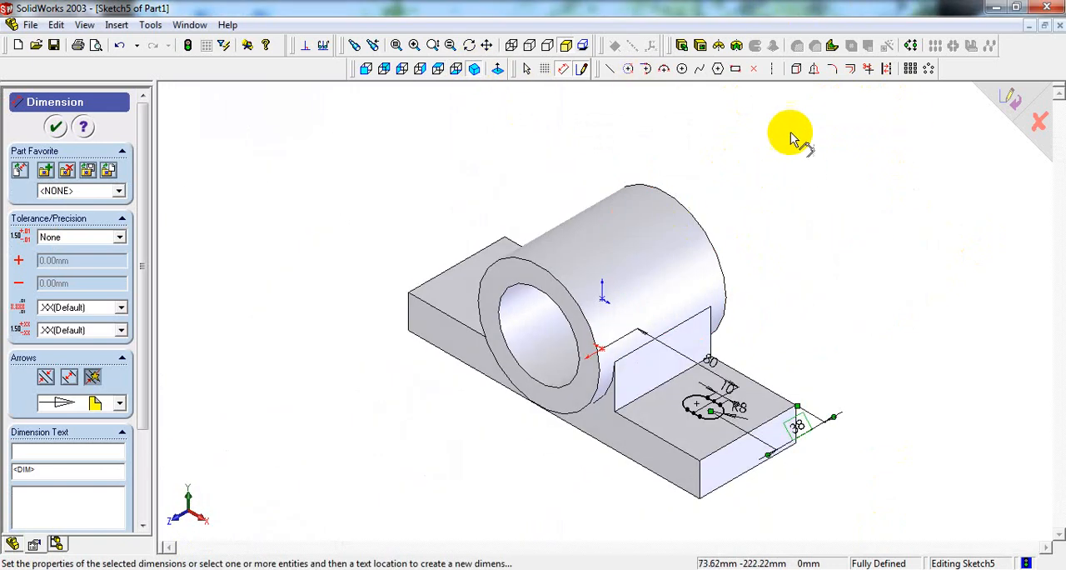
click(701, 47)
click(125, 170)
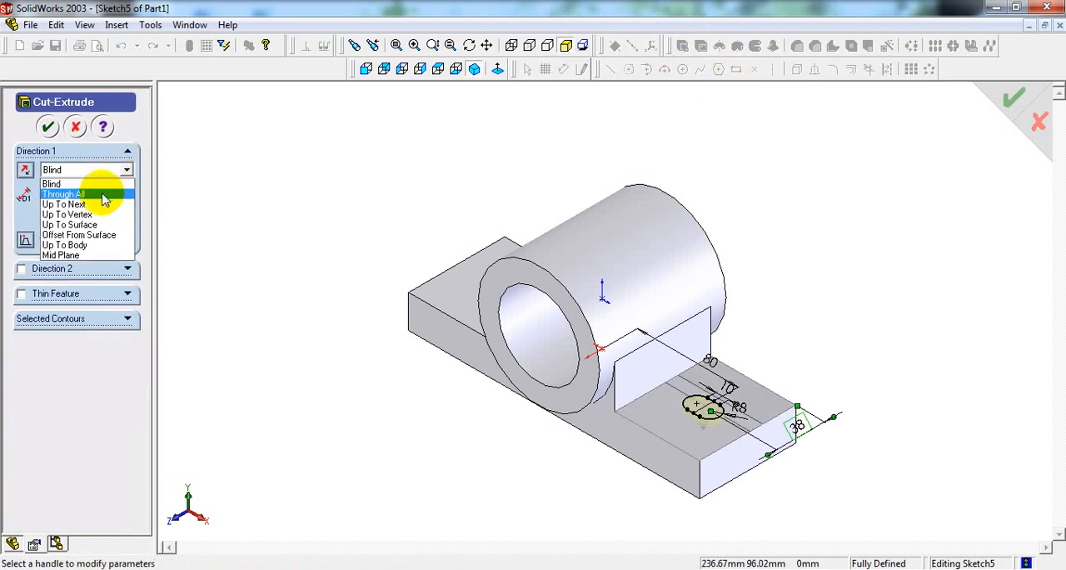
click(102, 198)
middle_drag(785, 493, 833, 315)
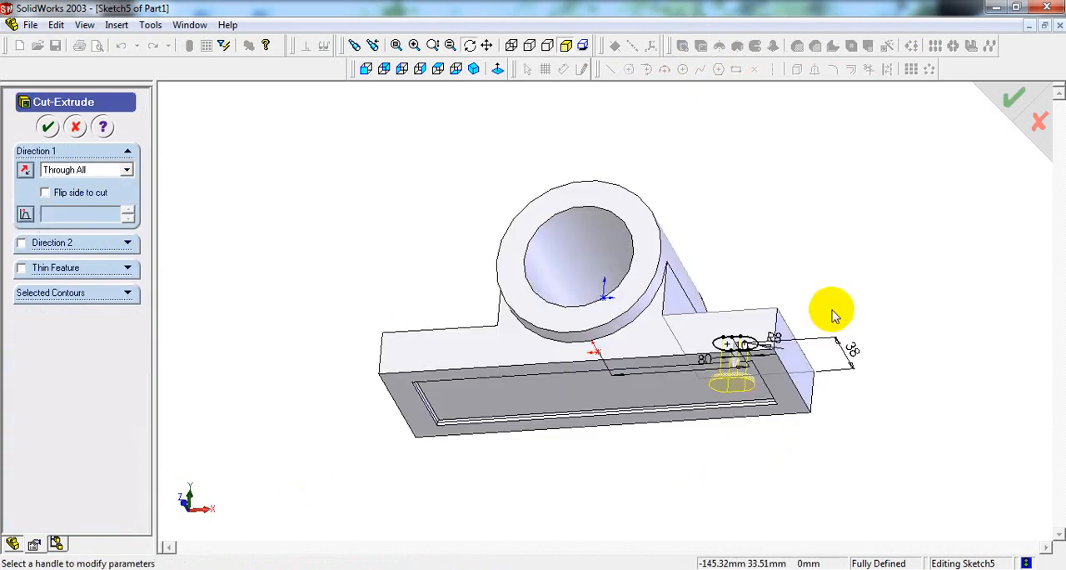
scroll(707, 398, down, 5)
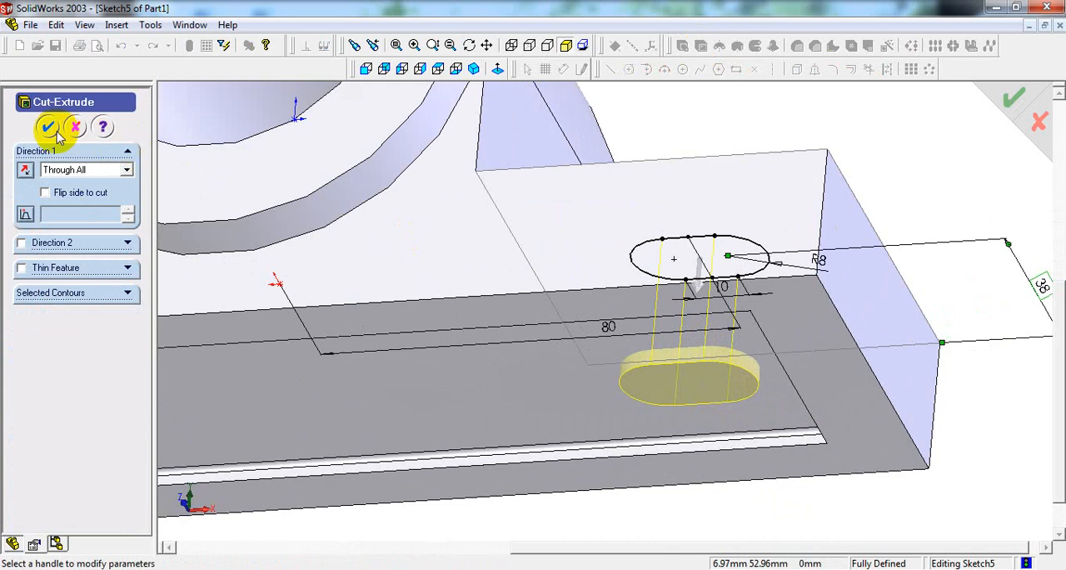
click(47, 128)
Step: Inspect the cut slot from several angles and compare it with the top view in the reference drawing
middle_drag(905, 191, 719, 424)
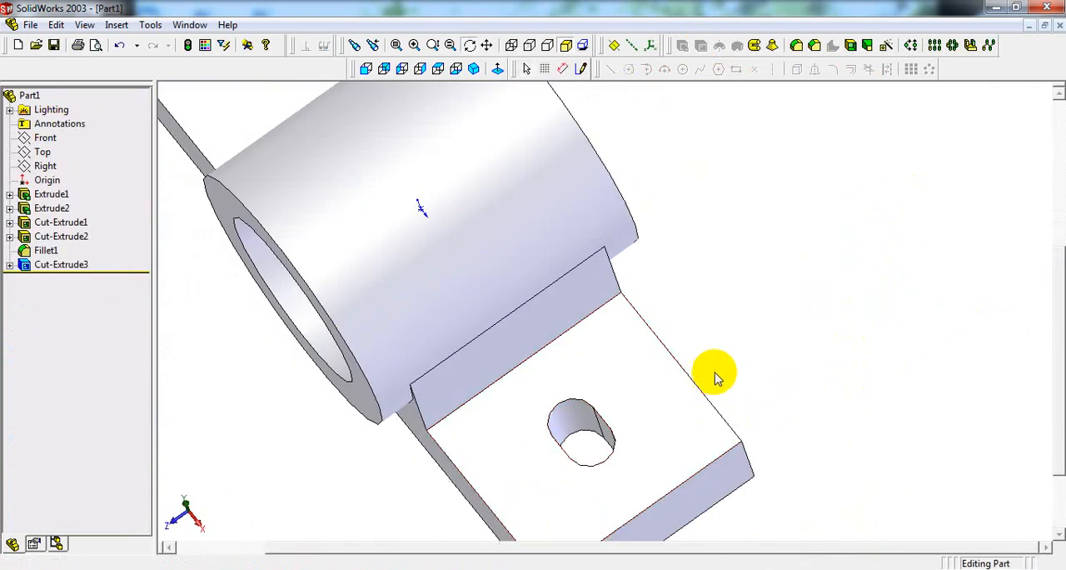
middle_drag(713, 374, 688, 430)
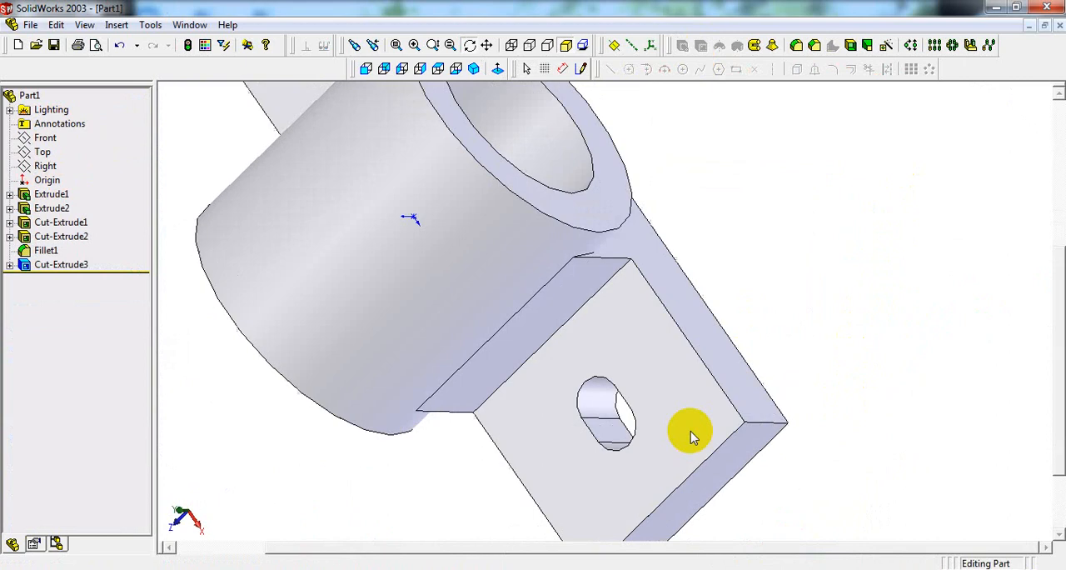
key(alt+Tab)
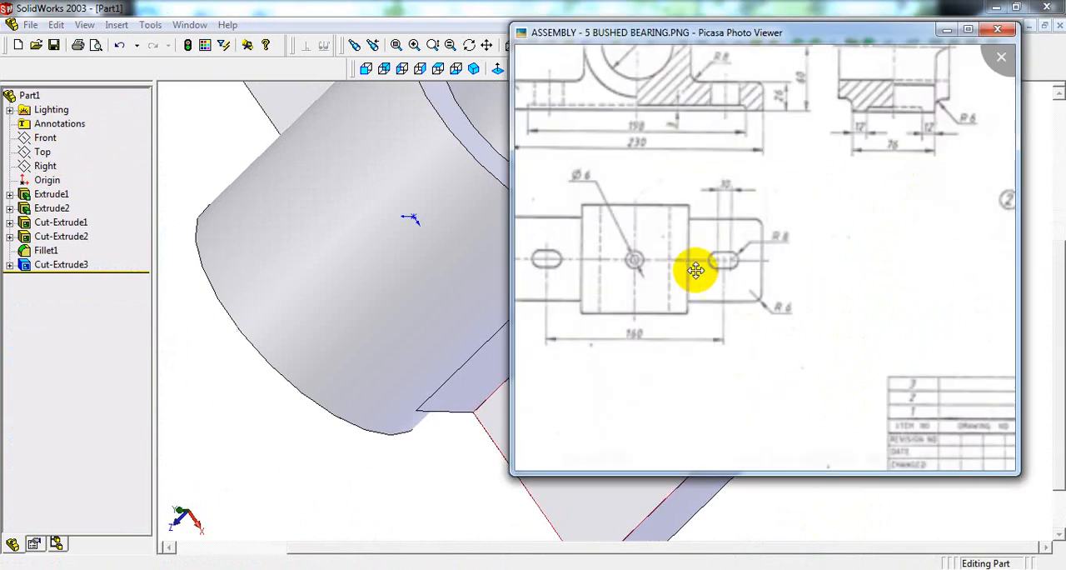
Step: Mirror the slot cut about the Right plane onto the opposite base flange and check the part in isometric view
click(200, 171)
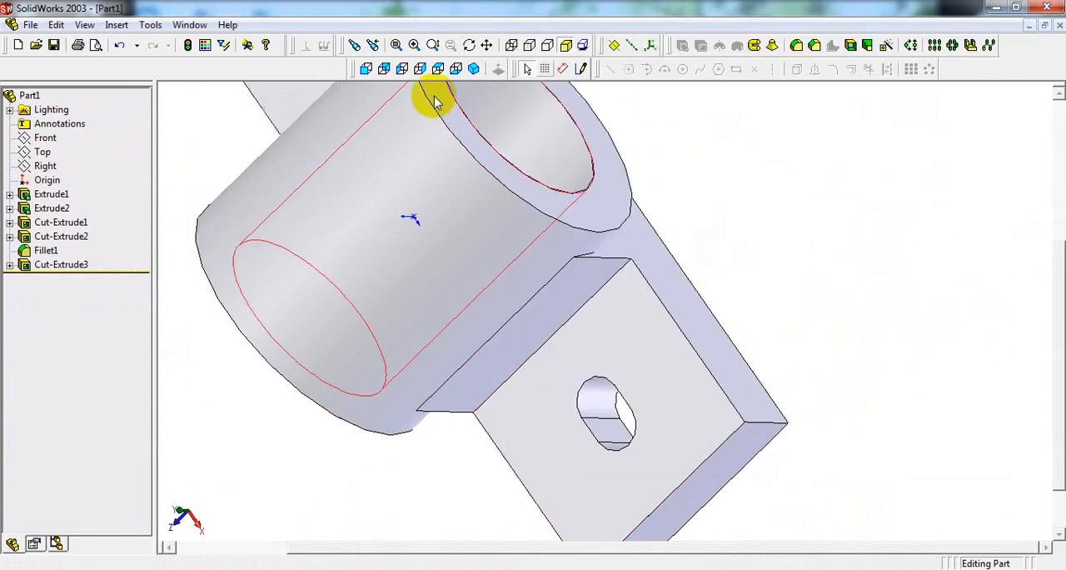
click(476, 70)
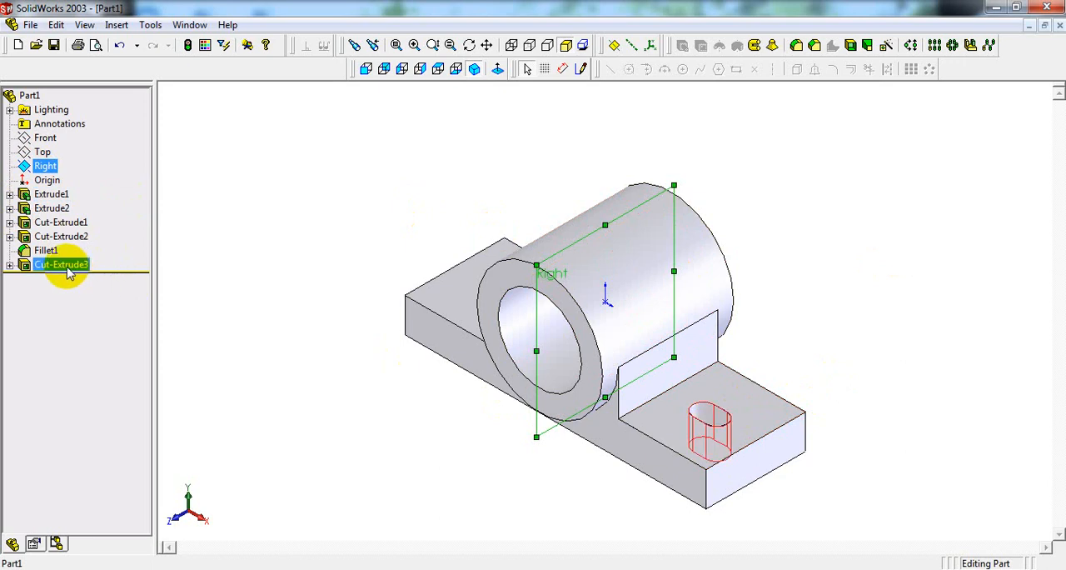
middle_drag(768, 268, 776, 336)
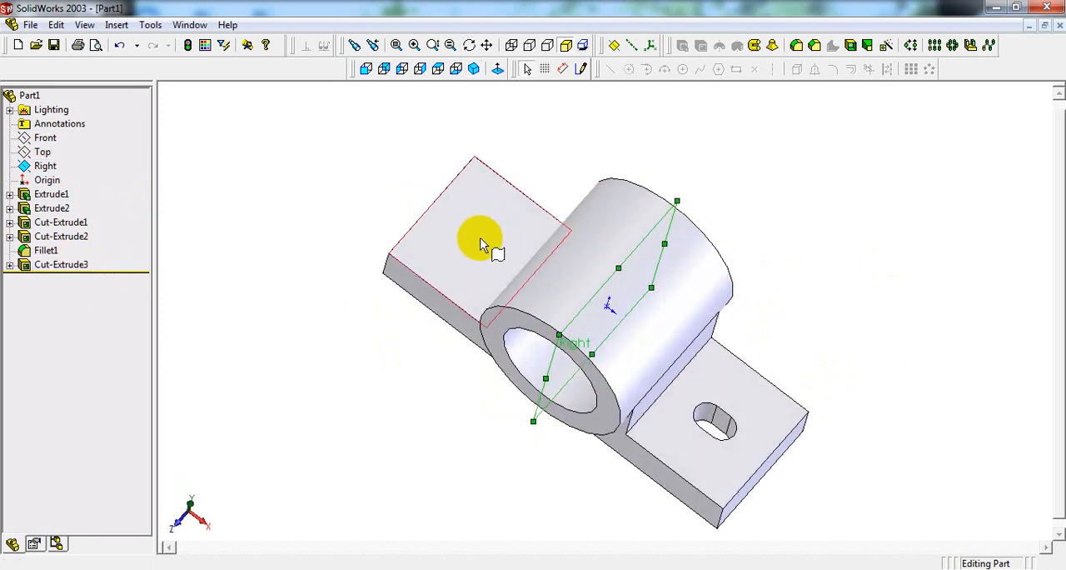
click(471, 69)
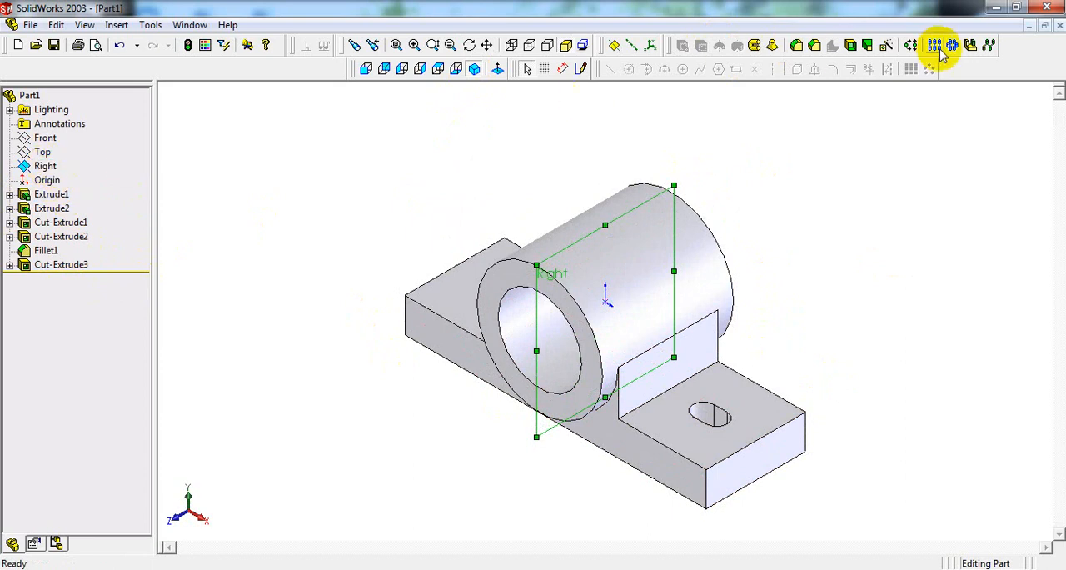
click(970, 47)
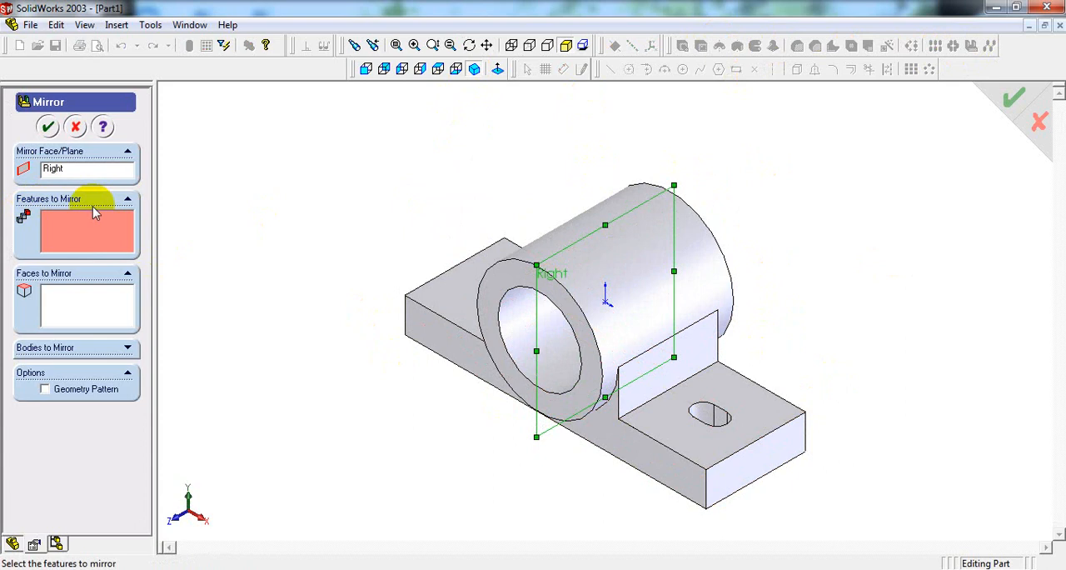
click(706, 416)
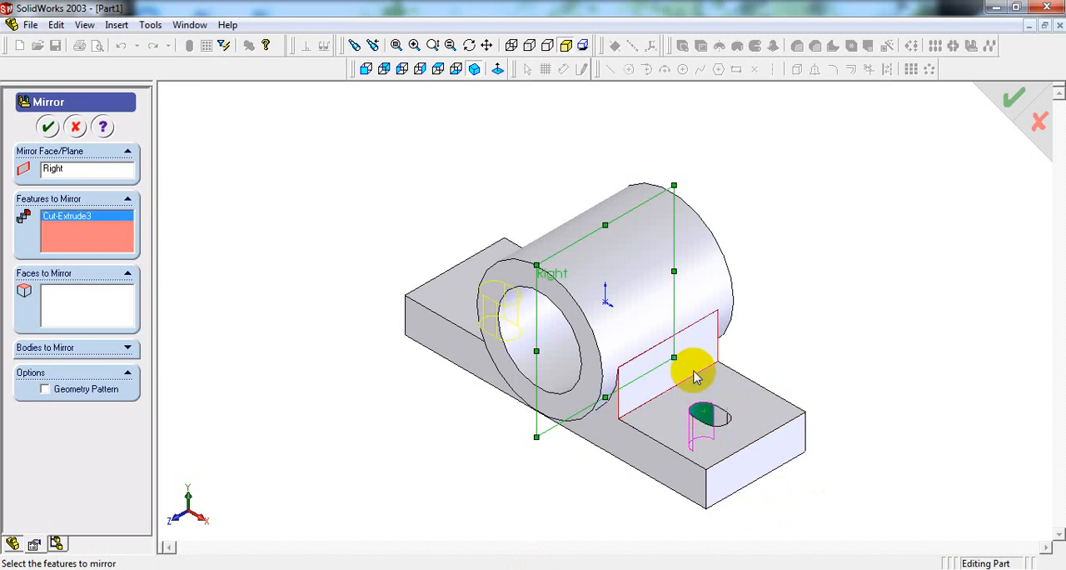
middle_drag(683, 369, 548, 251)
scroll(545, 258, down, 4)
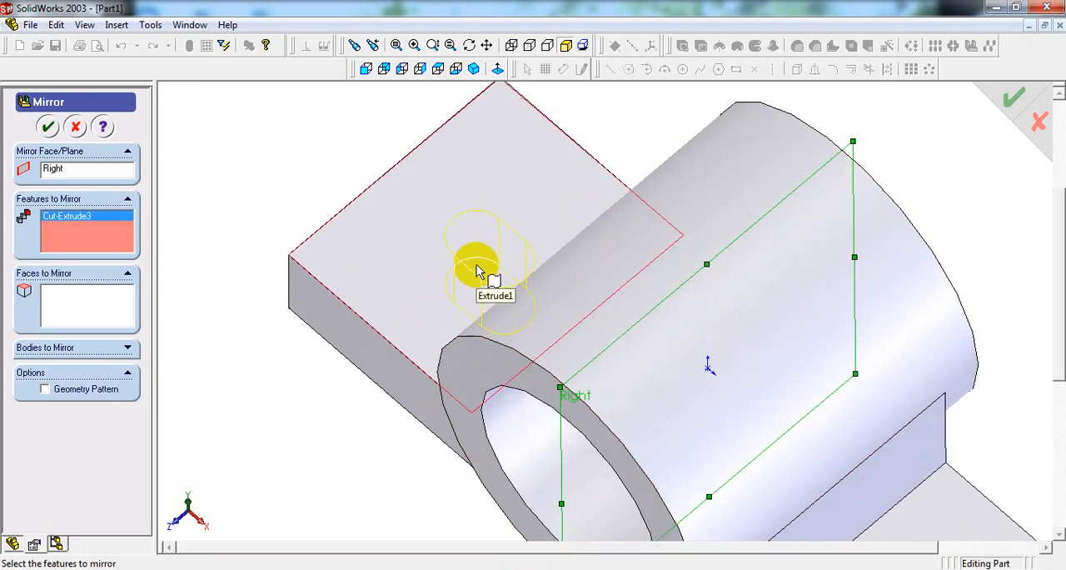
click(48, 127)
scroll(758, 224, up, 4)
middle_drag(800, 227, 750, 131)
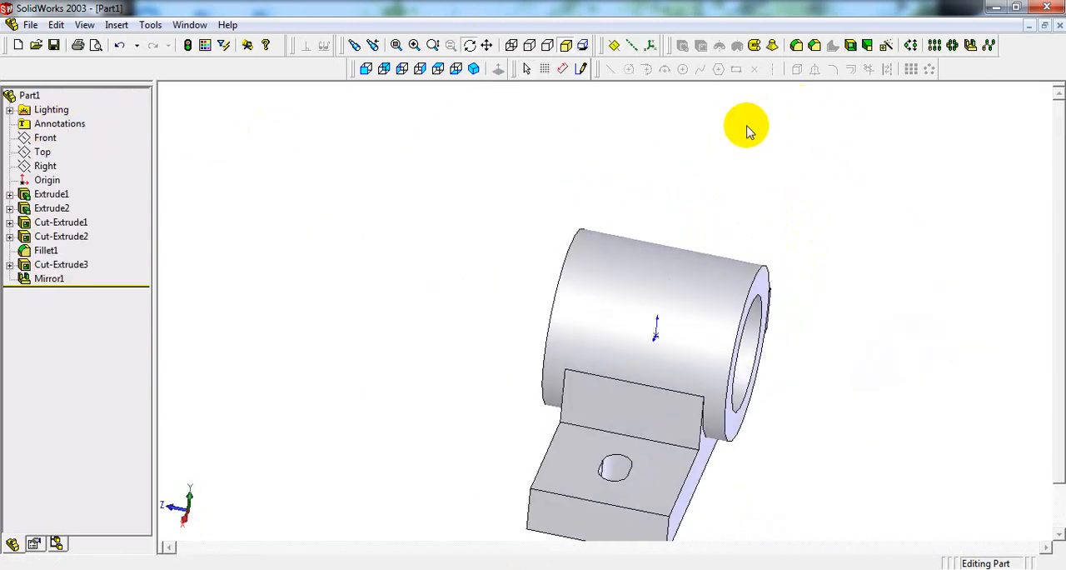
click(473, 71)
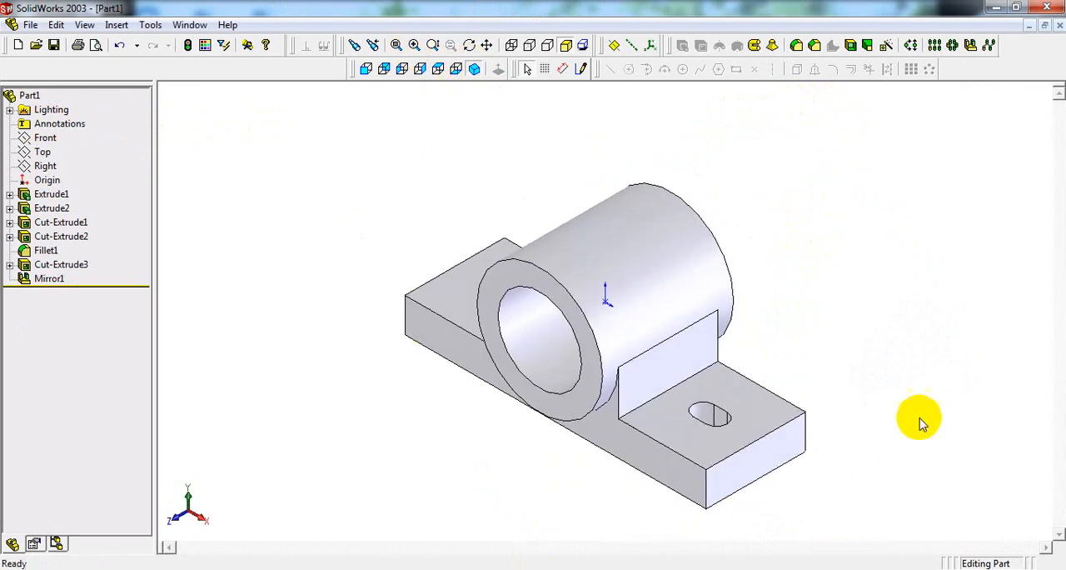
Step: Examine the front, side and top views of the reference drawing for the oil hole's diameter, countersink and position
click(474, 566)
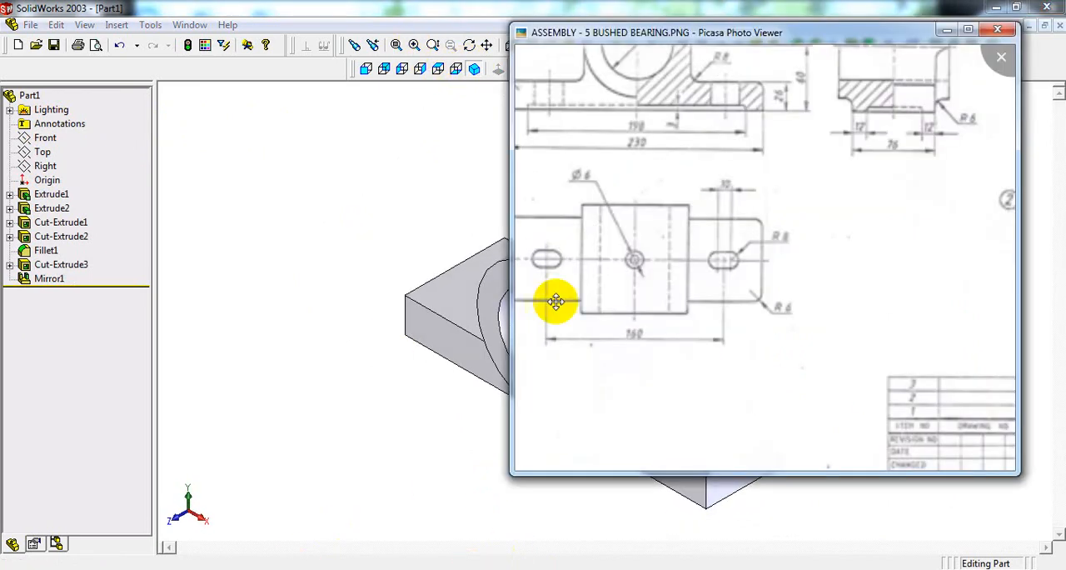
scroll(645, 259, down, 4)
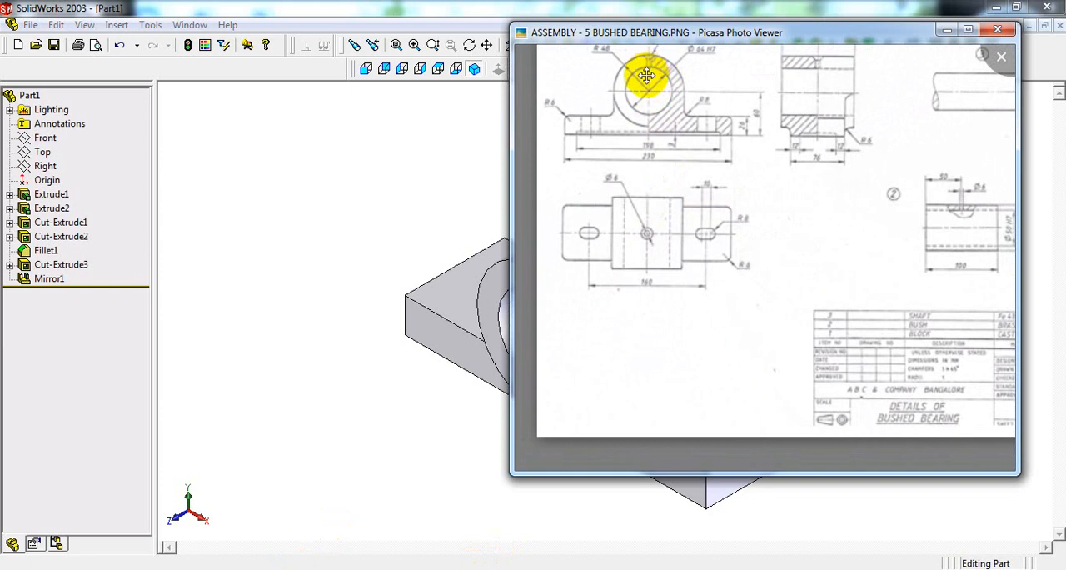
scroll(650, 92, down, 1)
scroll(654, 98, up, 3)
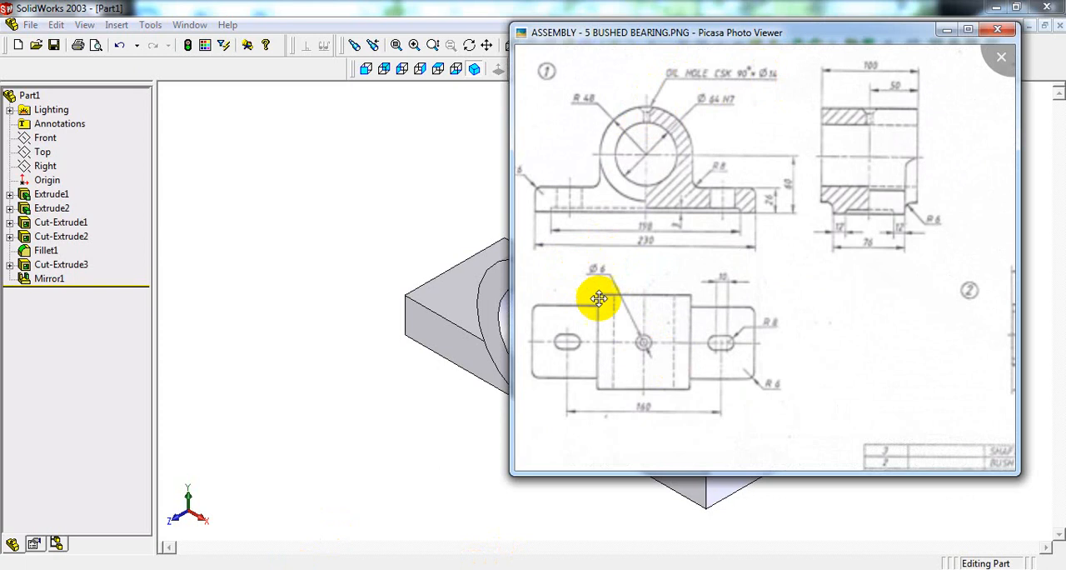
scroll(637, 109, up, 5)
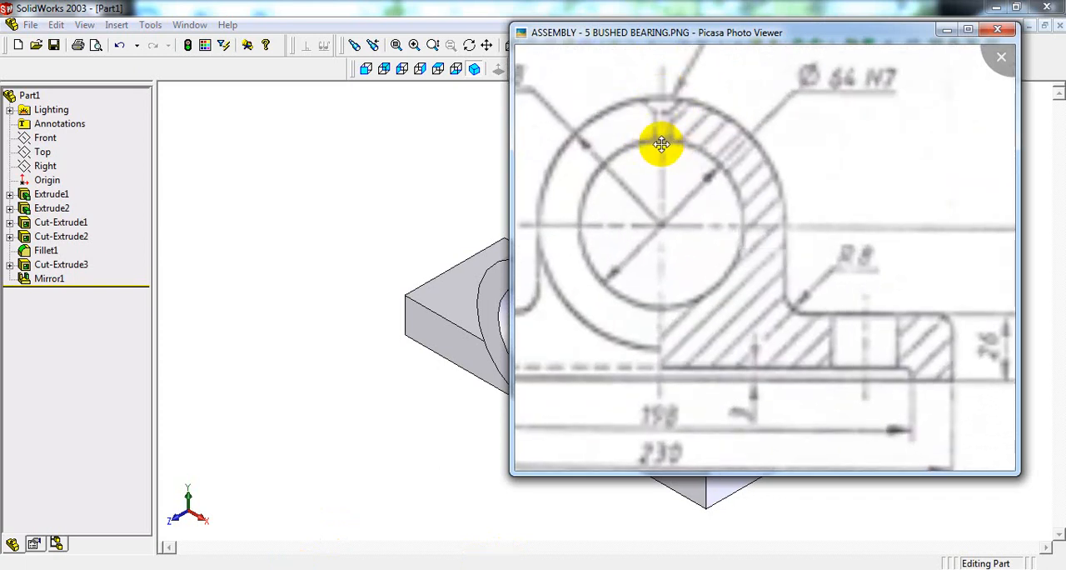
scroll(660, 144, down, 4)
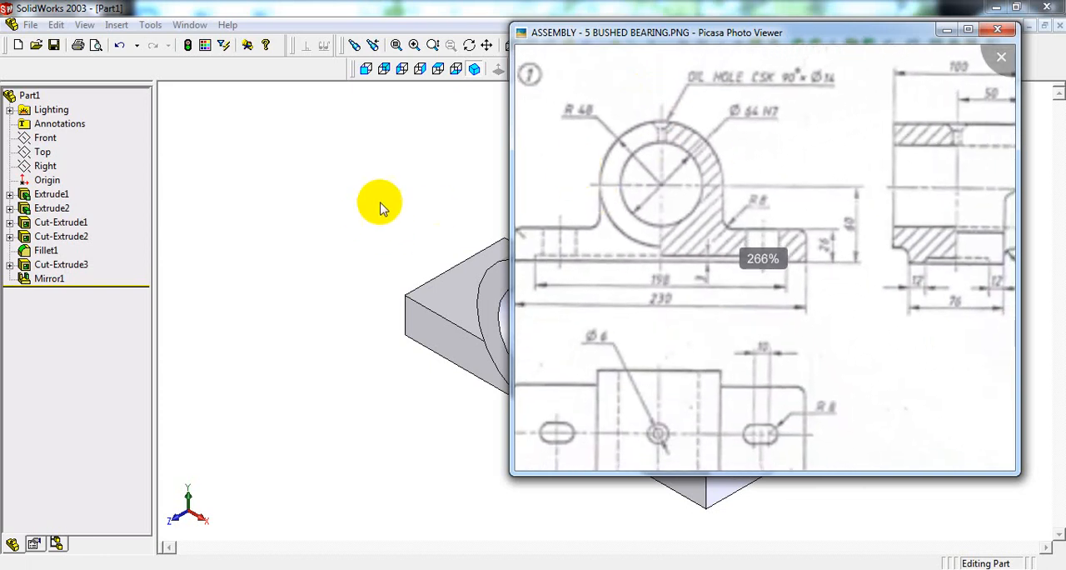
click(380, 204)
Step: Start a sketch on the Front plane and draw a 48 mm vertical centerline from the origin up to the cylinder's outer edge
click(45, 138)
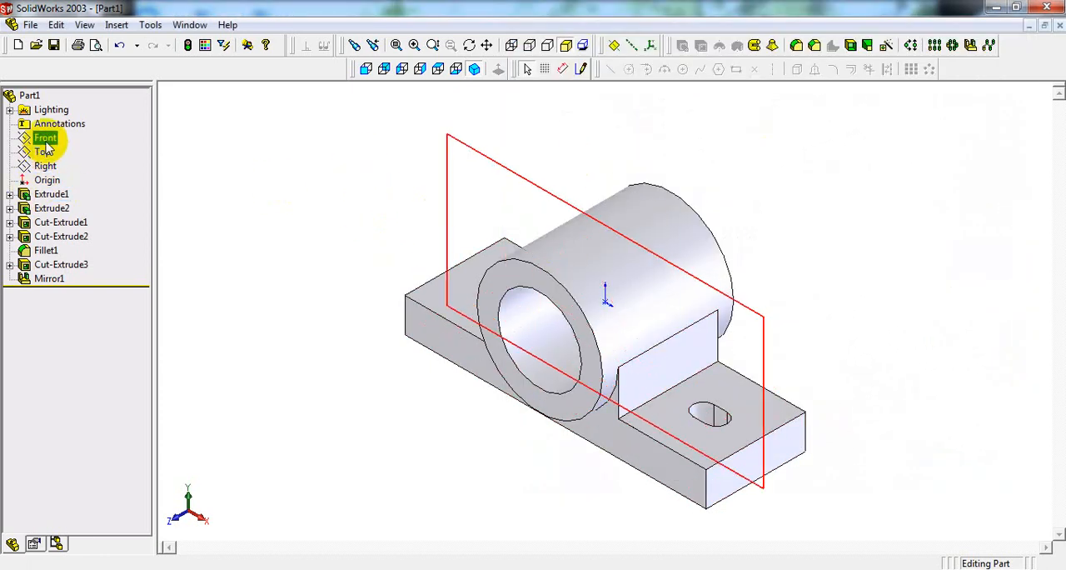
click(45, 140)
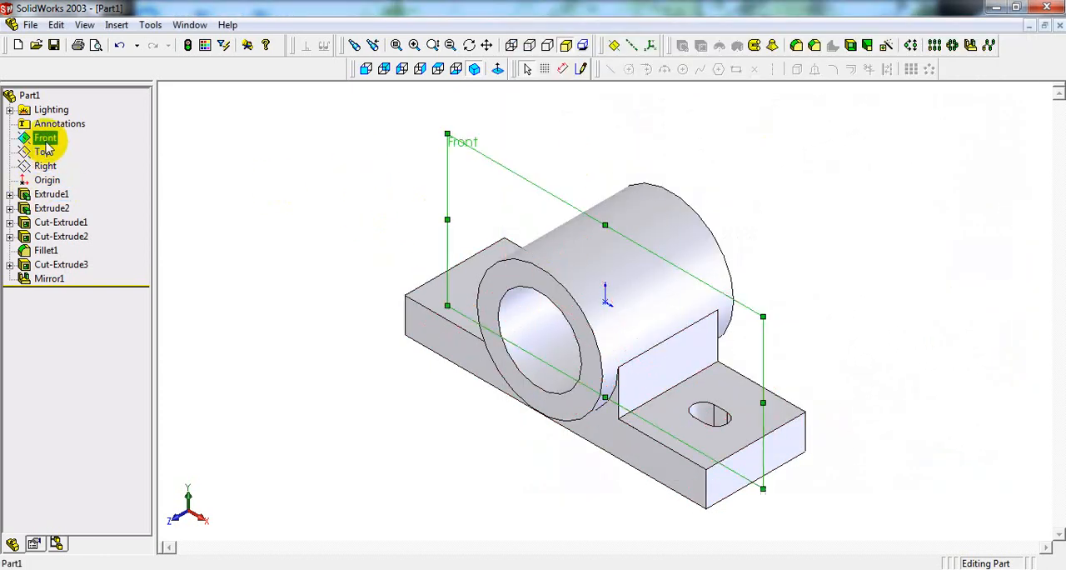
click(365, 70)
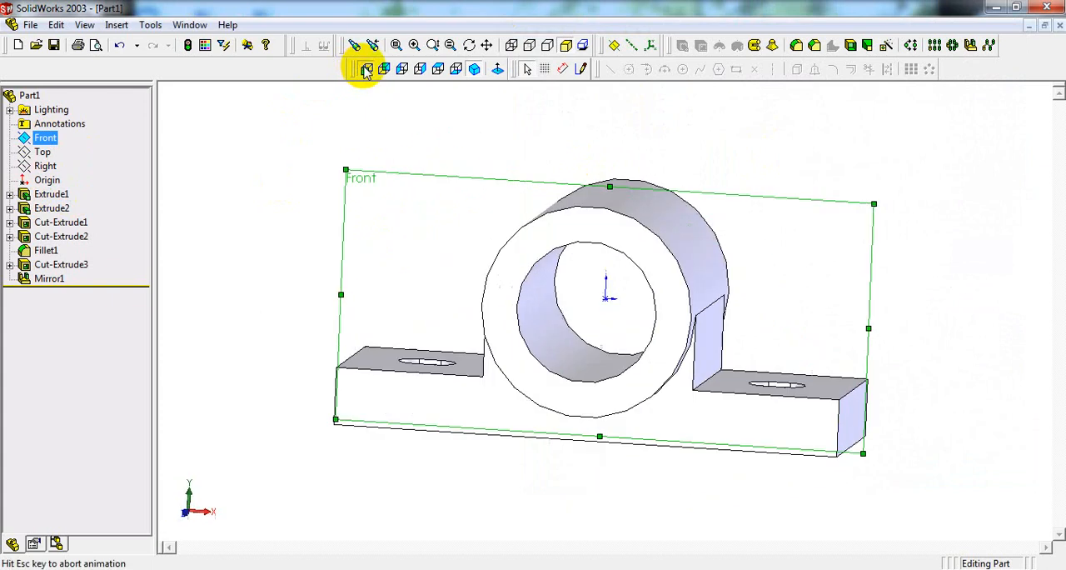
click(584, 70)
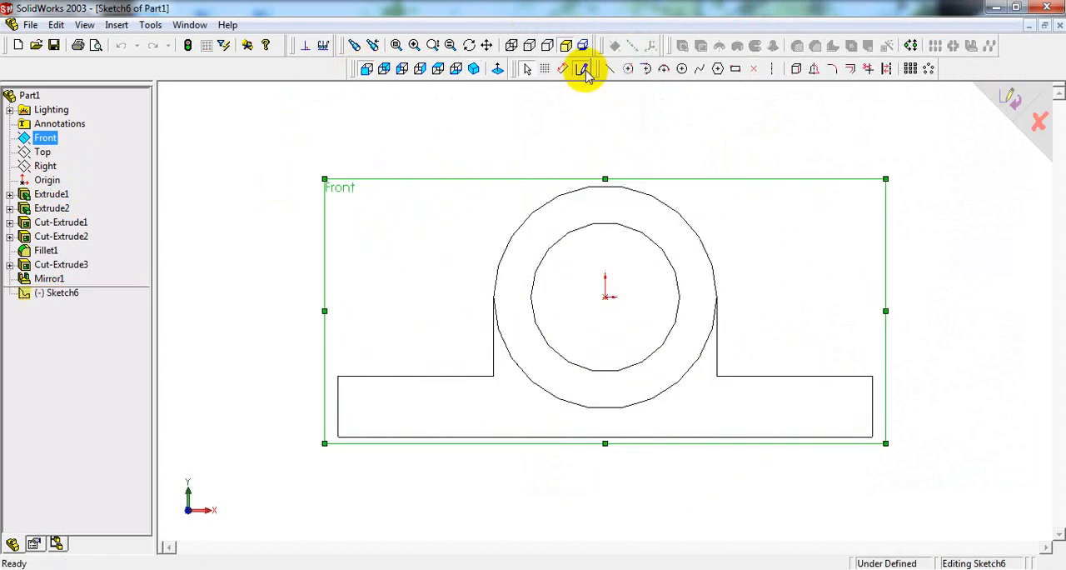
click(771, 70)
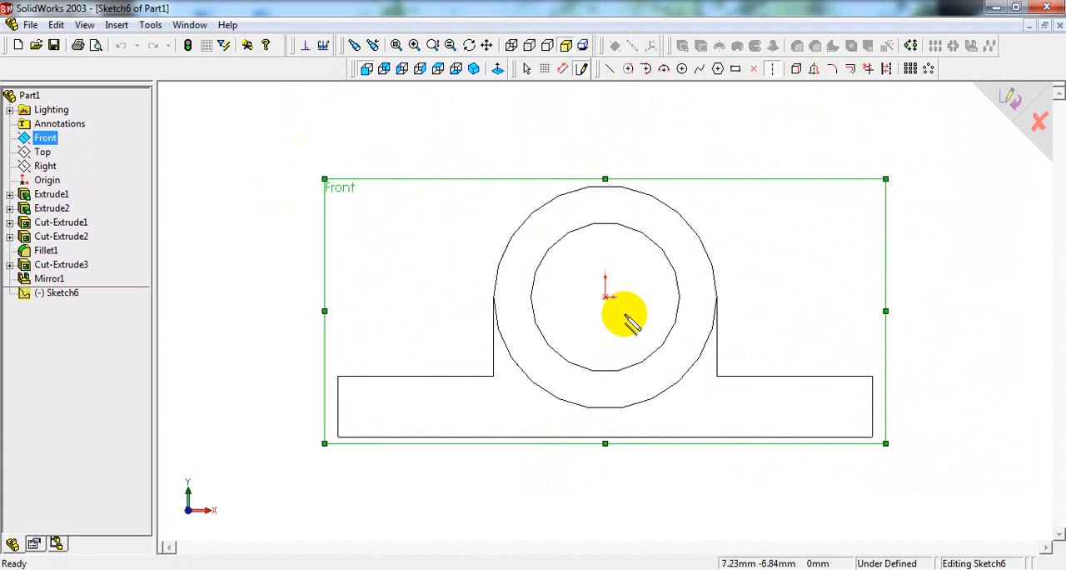
click(606, 297)
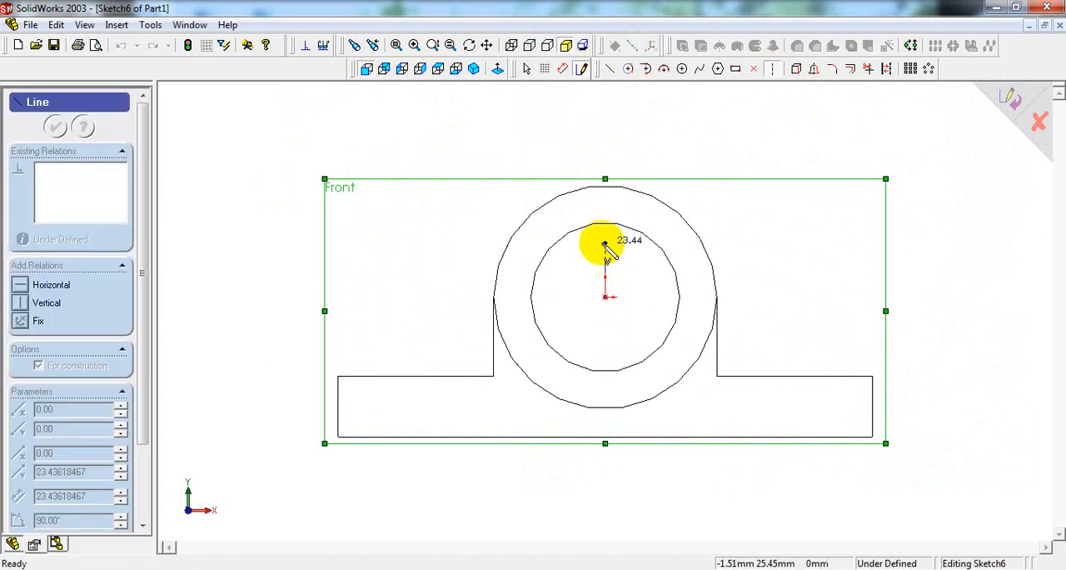
click(607, 185)
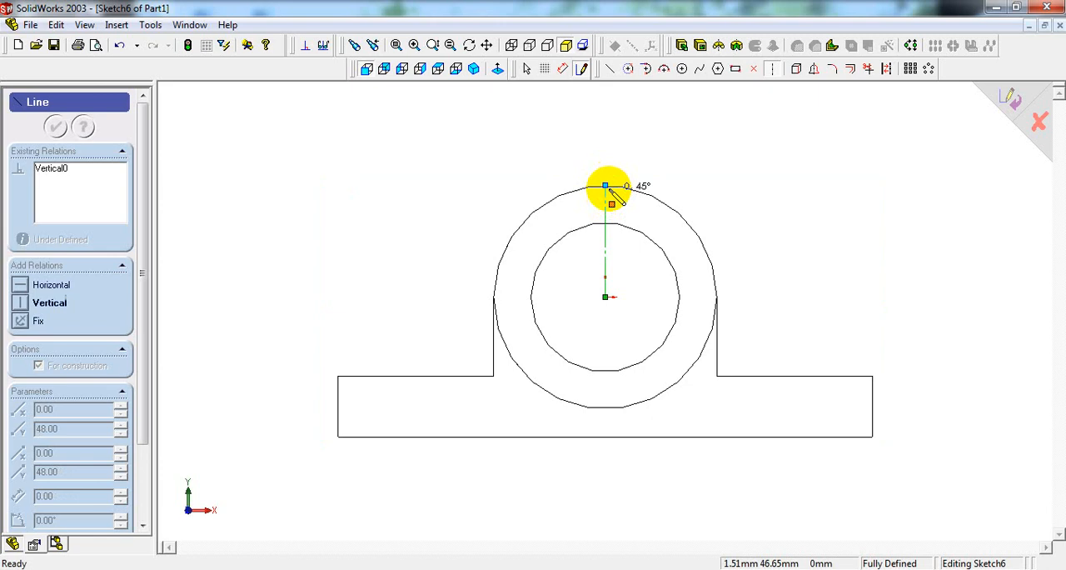
right_click(698, 155)
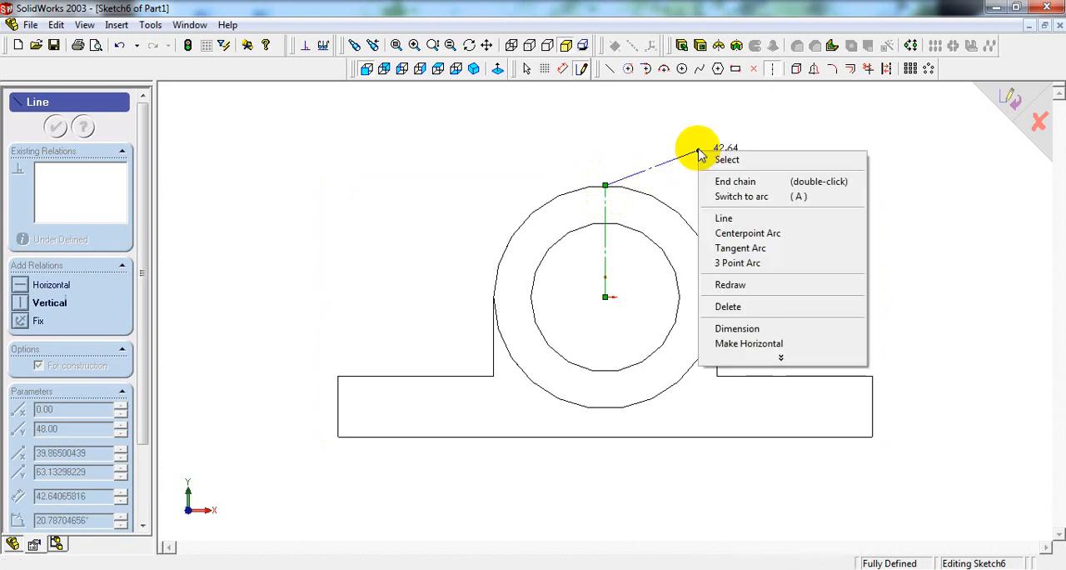
click(745, 159)
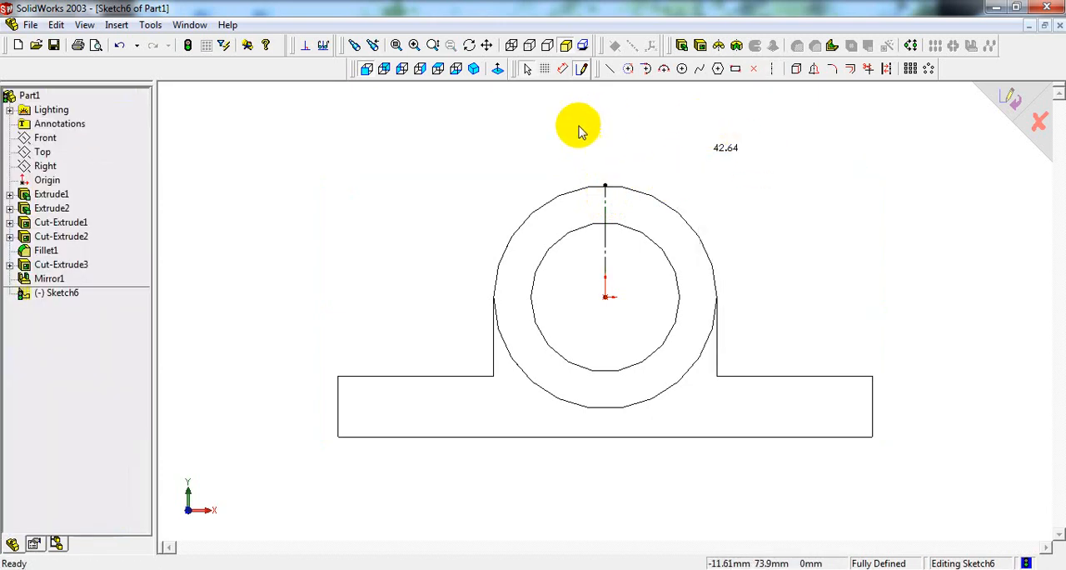
Step: Sketch the countersunk oil hole's half-profile from the centerline's upper end: about 7.7 mm horizontal, a 45° inward line, about 16.4 mm down and back to the centerline
click(419, 50)
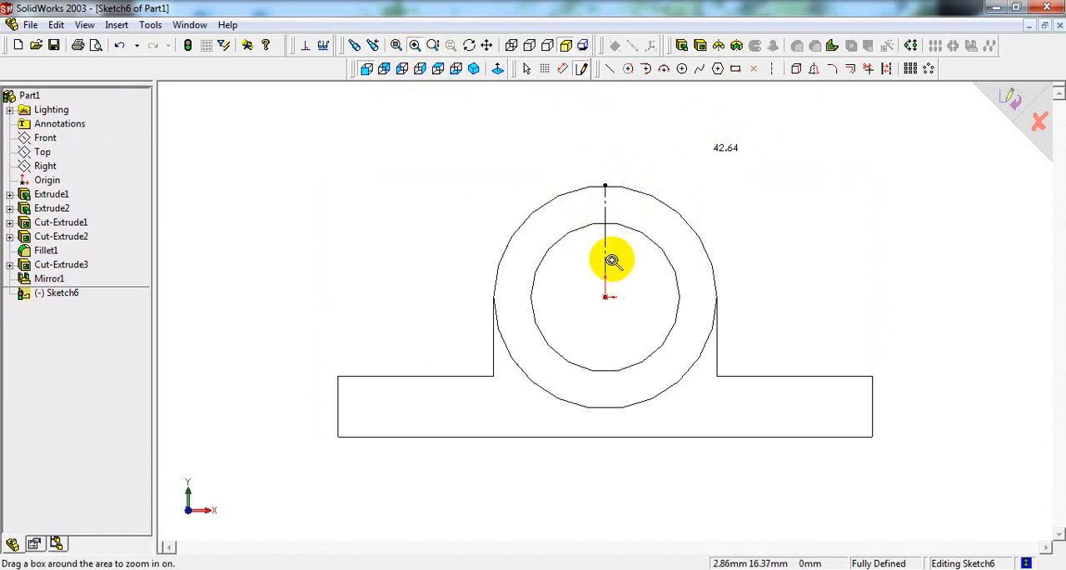
drag(589, 175, 630, 244)
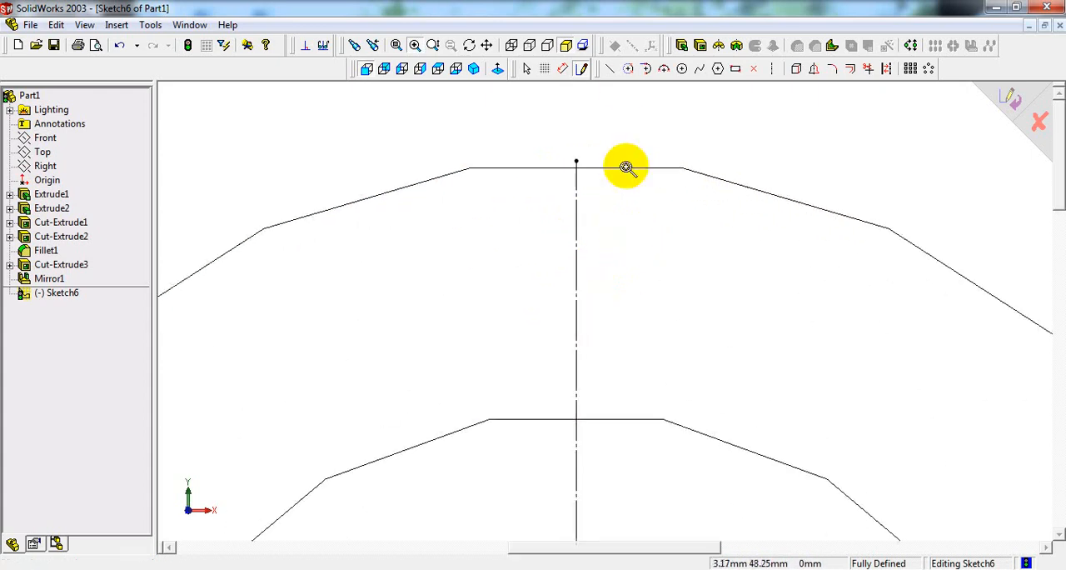
click(610, 69)
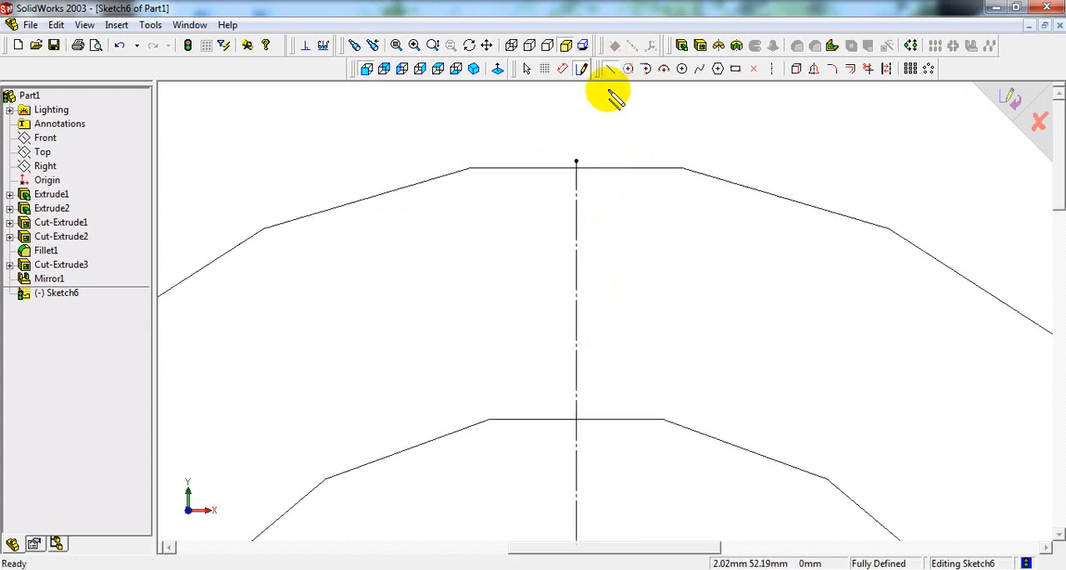
click(576, 160)
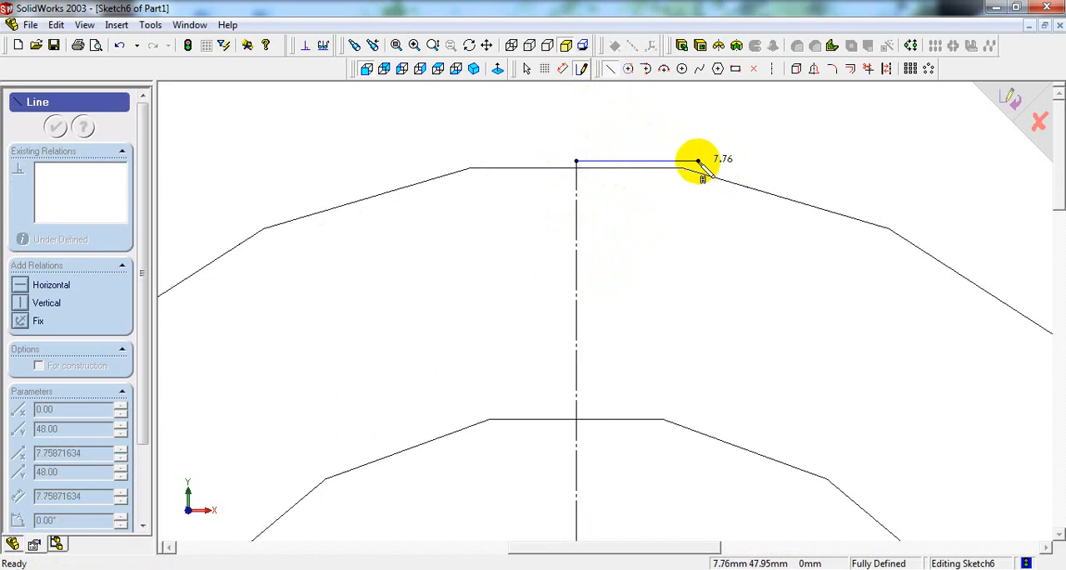
click(698, 160)
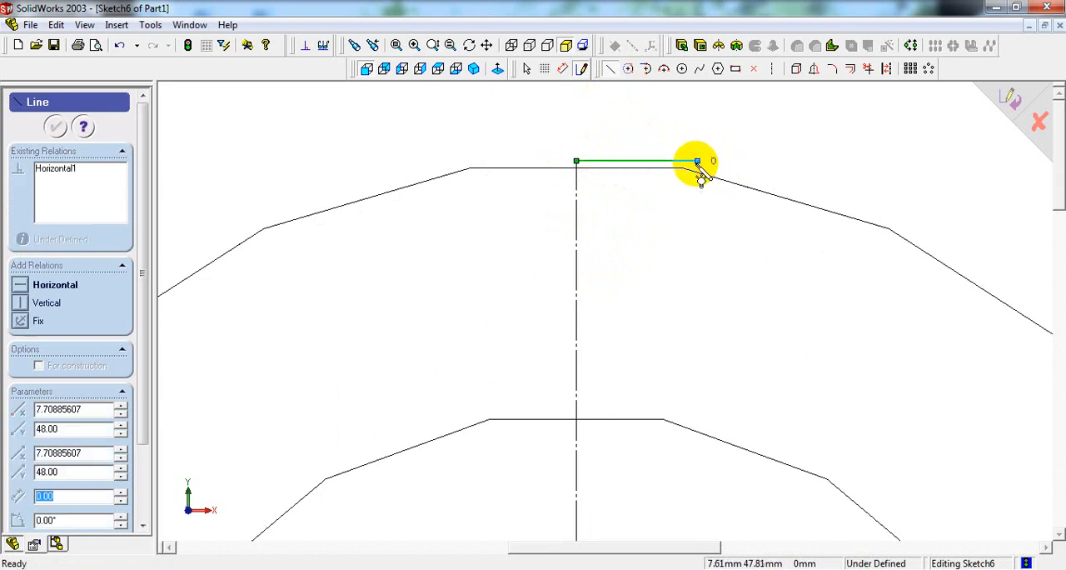
click(637, 221)
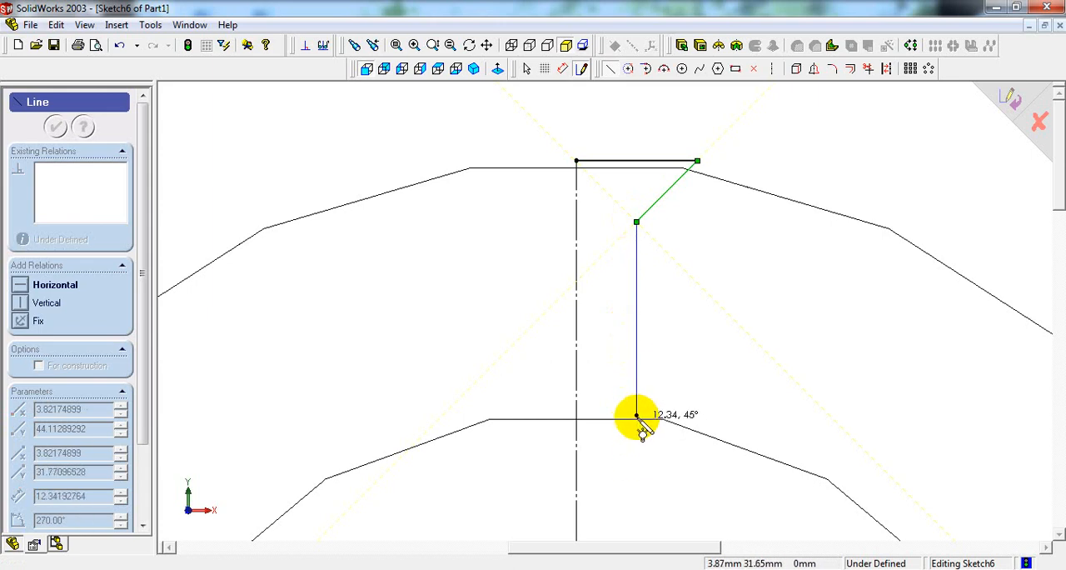
click(636, 479)
click(577, 480)
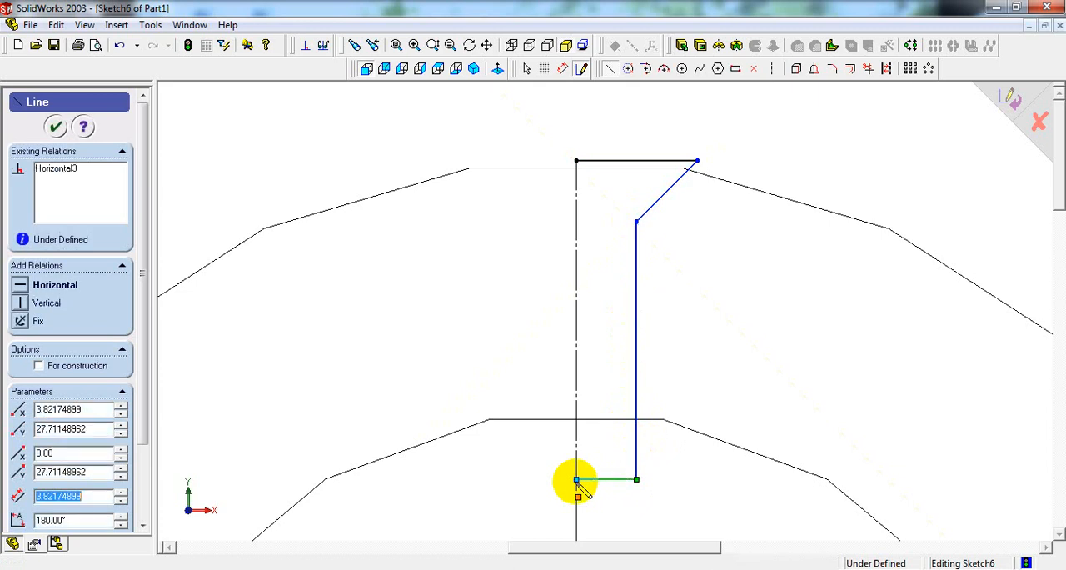
Step: Dimension the distance from the centerline to the oil hole profile's vertical line as 3 mm
right_click(576, 481)
click(647, 423)
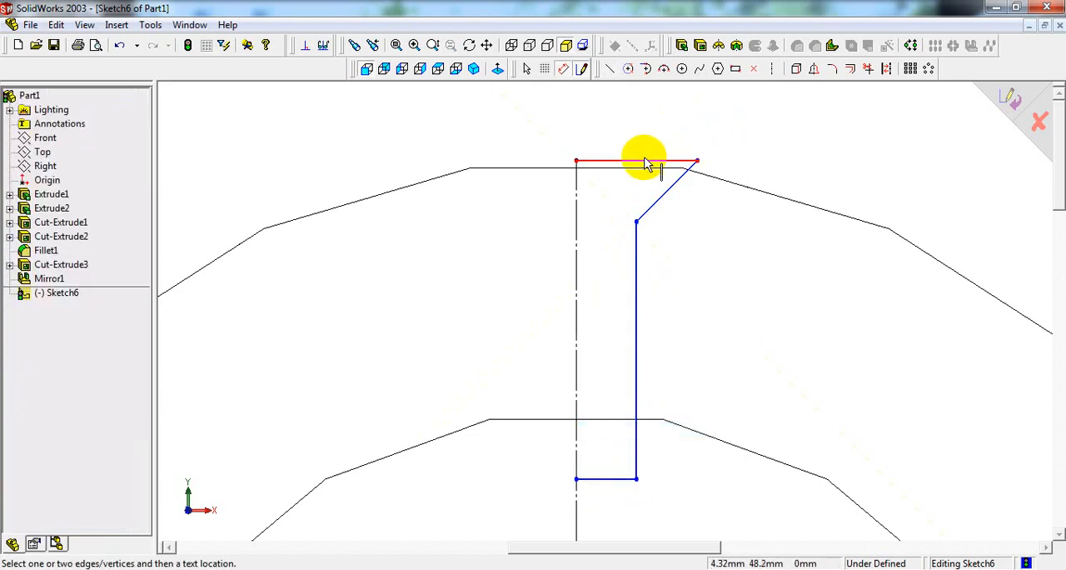
click(577, 381)
click(633, 372)
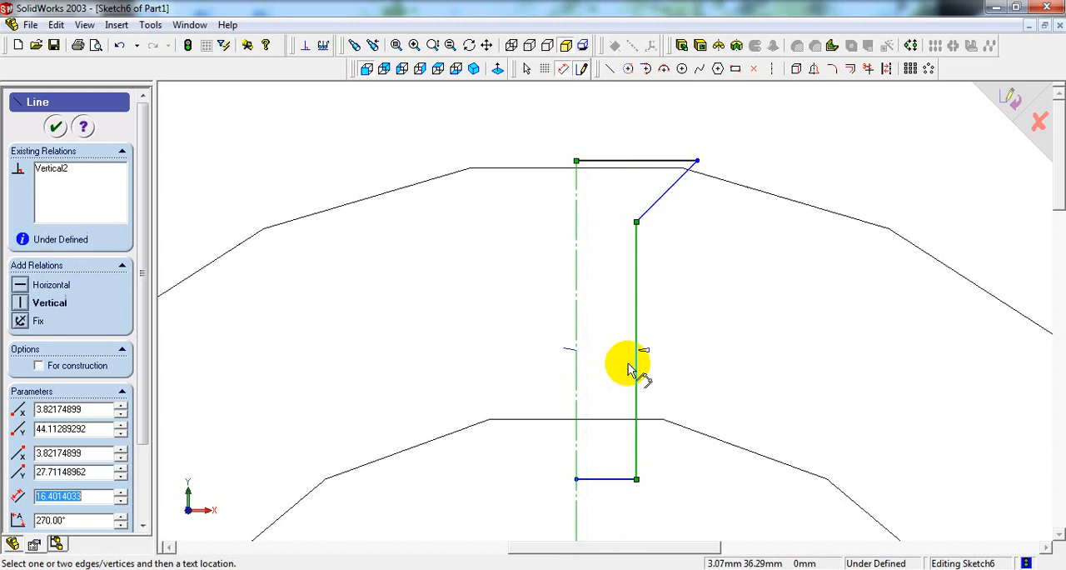
click(607, 375)
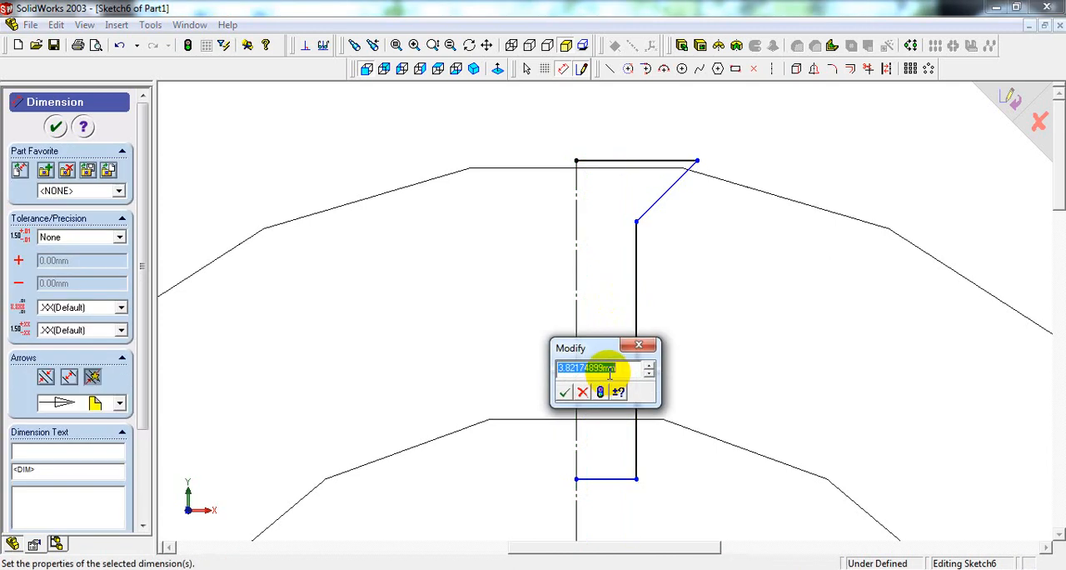
key(Return)
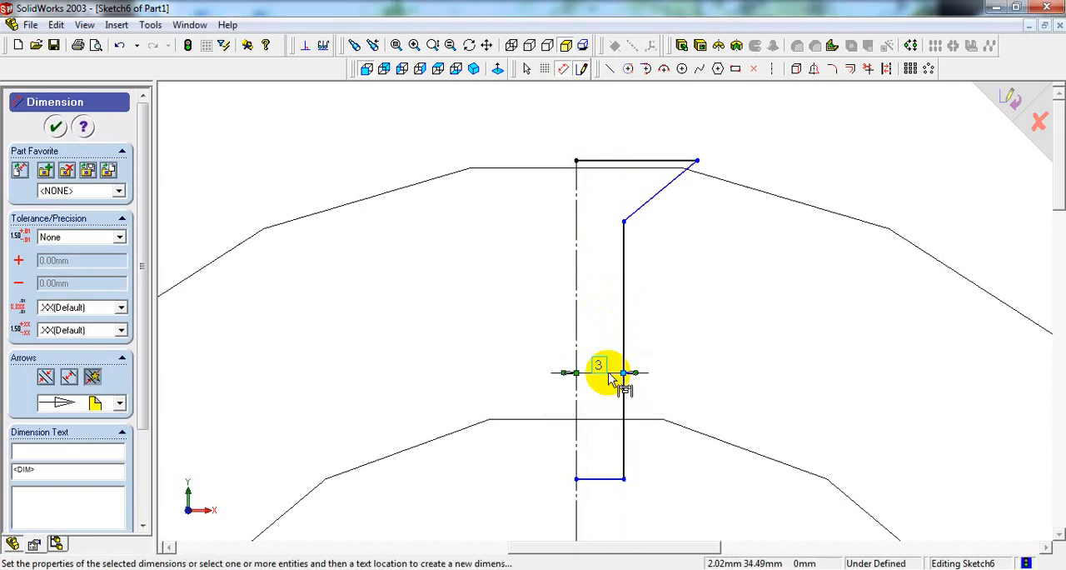
Step: Dimension the horizontal line at the upper end of the oil hole profile as 7 mm, checking the countersink diameter in the reference drawing
click(666, 161)
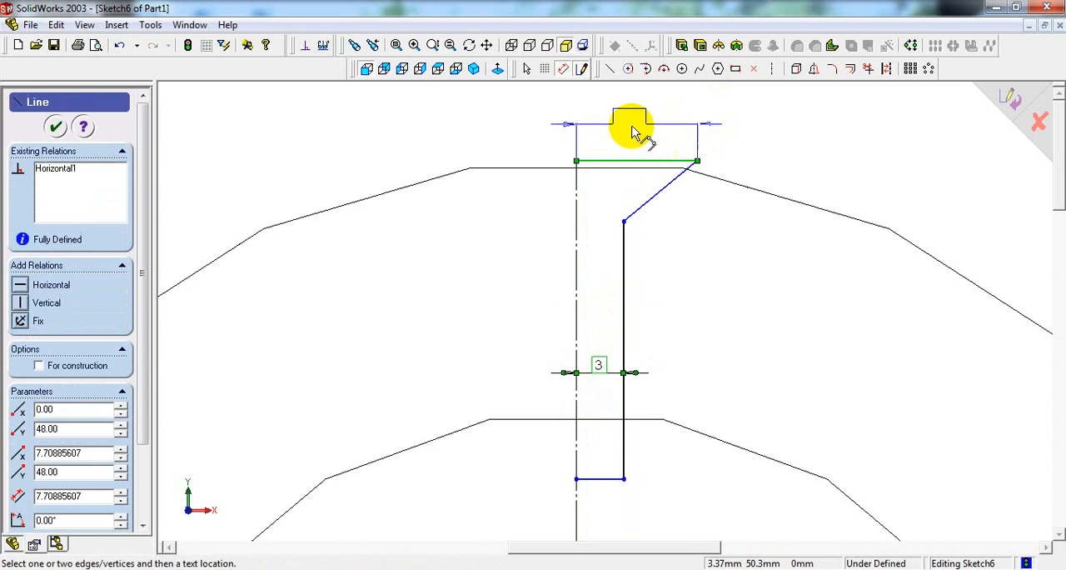
click(630, 129)
click(509, 568)
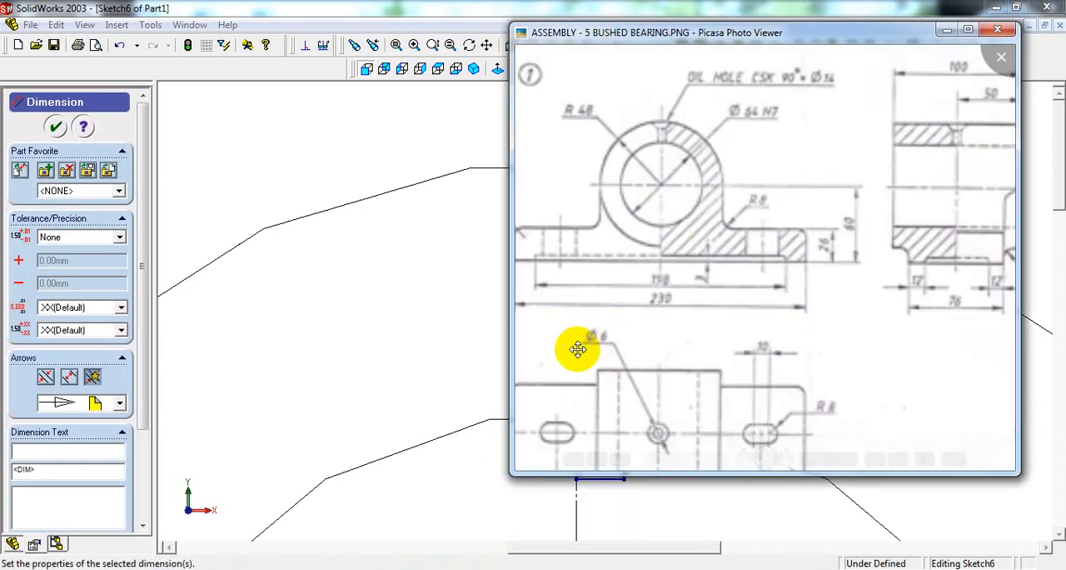
click(509, 568)
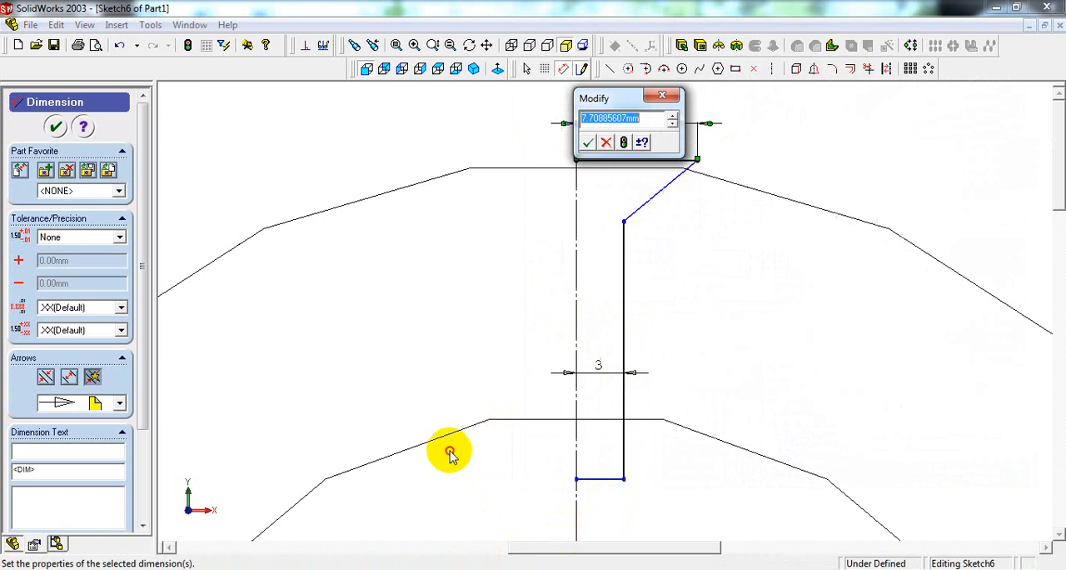
click(510, 568)
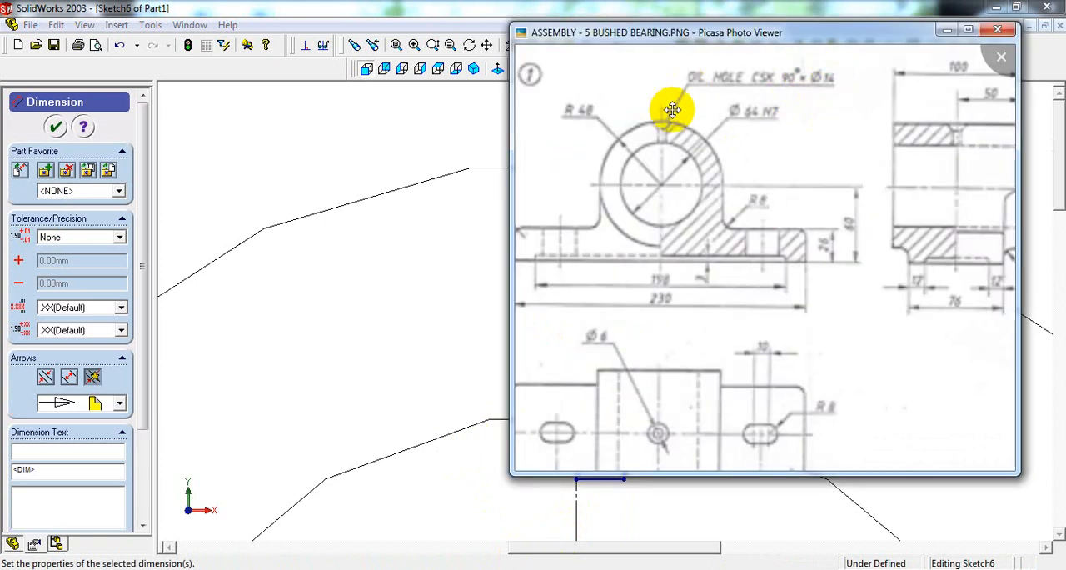
click(473, 116)
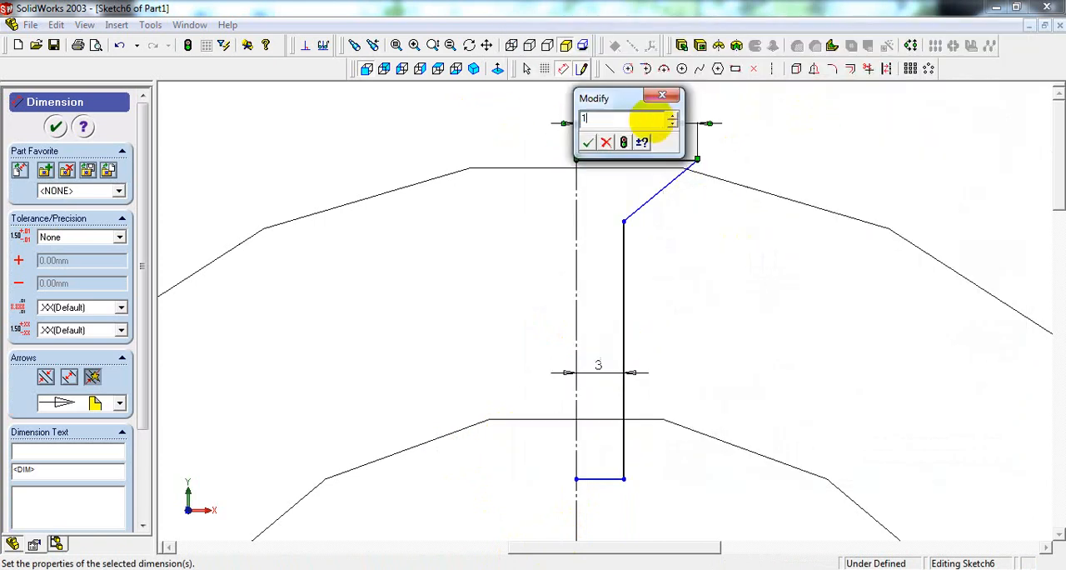
key(Return)
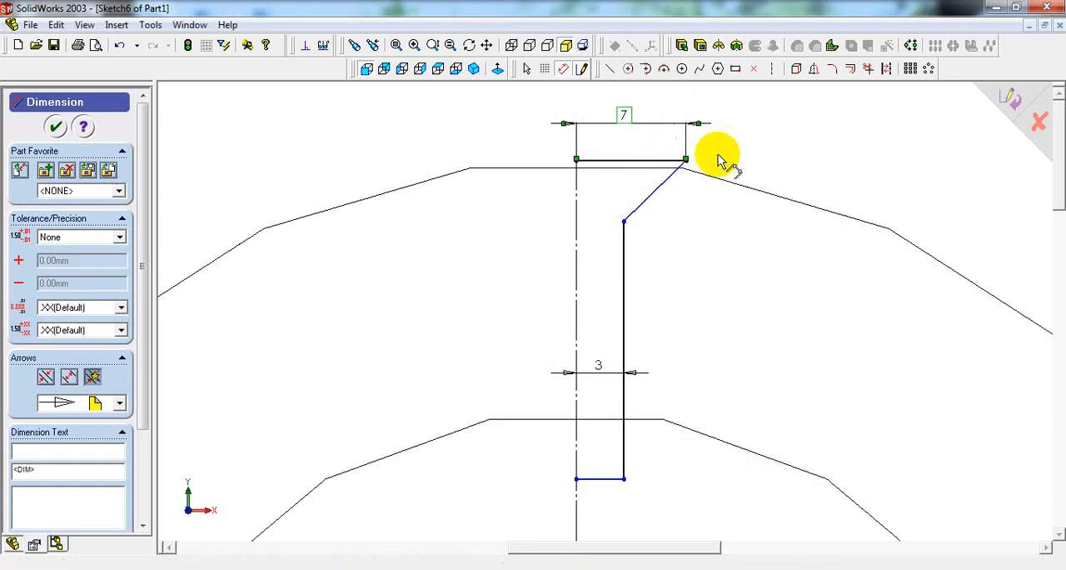
Step: Dimension the angle between the countersink's slanted line and the centerline as 45°, checking the countersink callout in the reference drawing
click(765, 164)
click(526, 568)
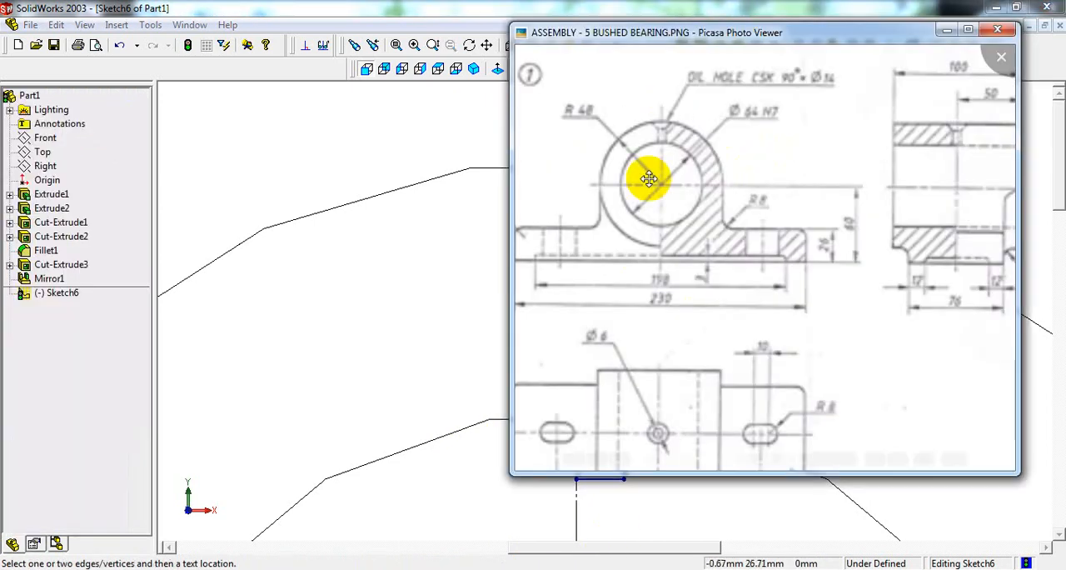
click(469, 97)
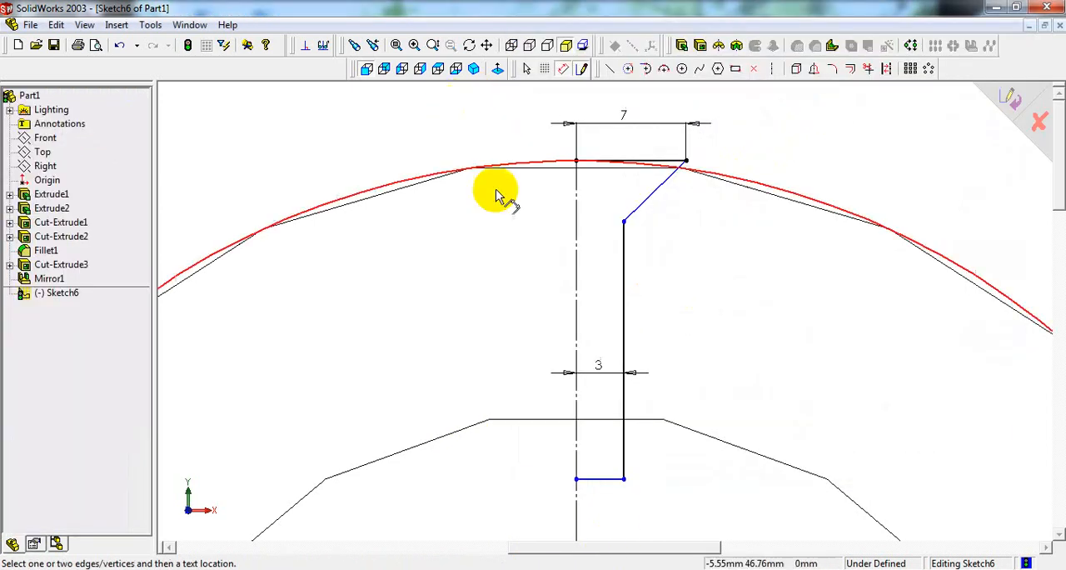
click(658, 200)
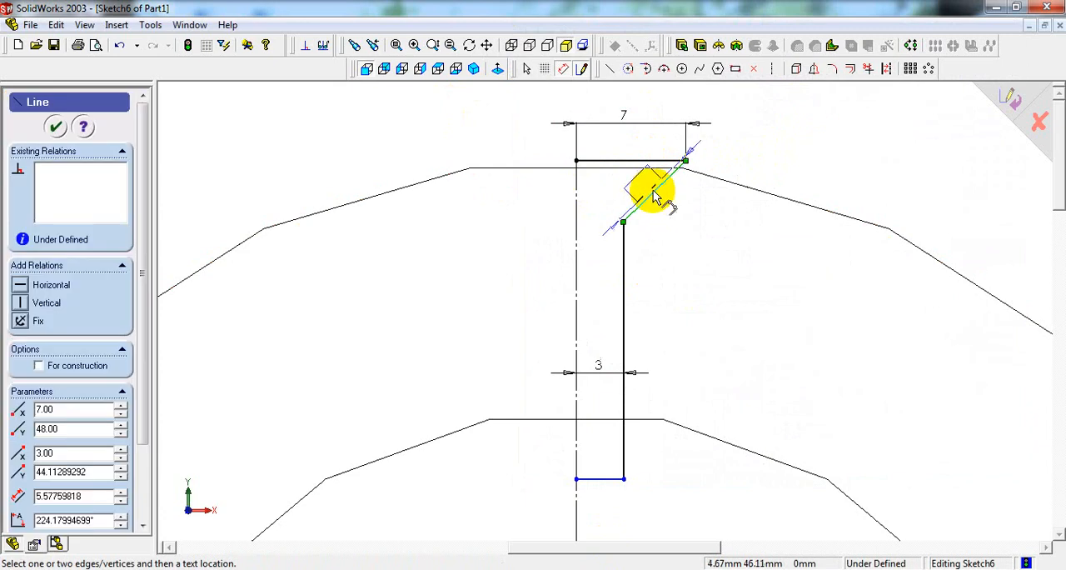
click(576, 200)
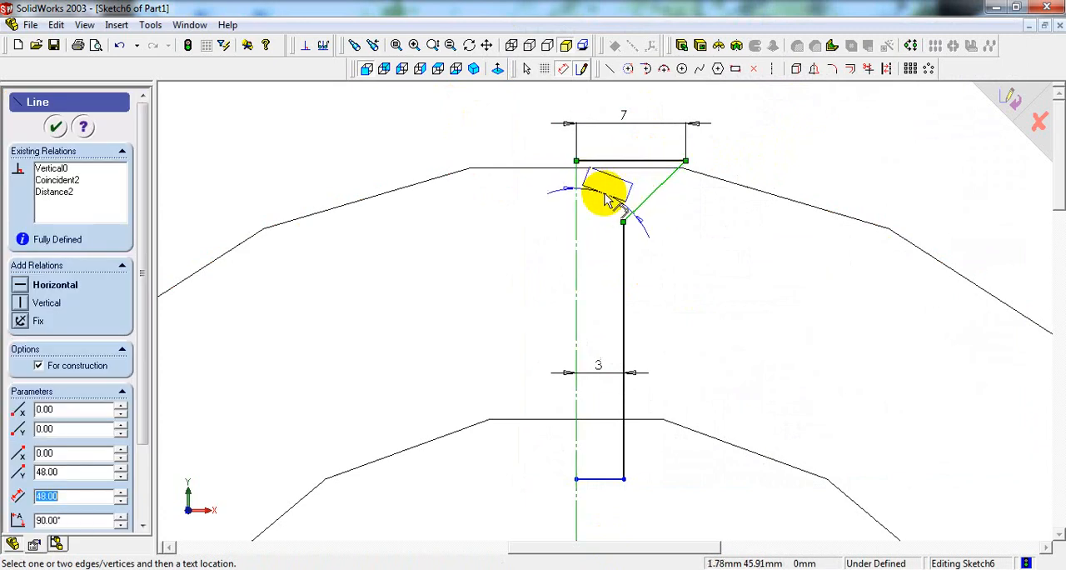
click(606, 197)
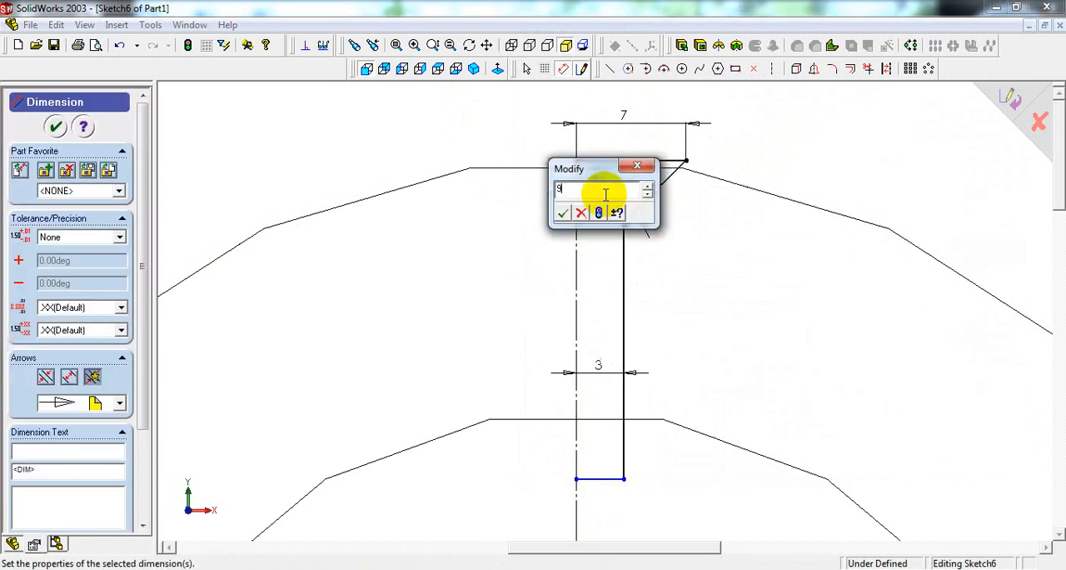
key(Return)
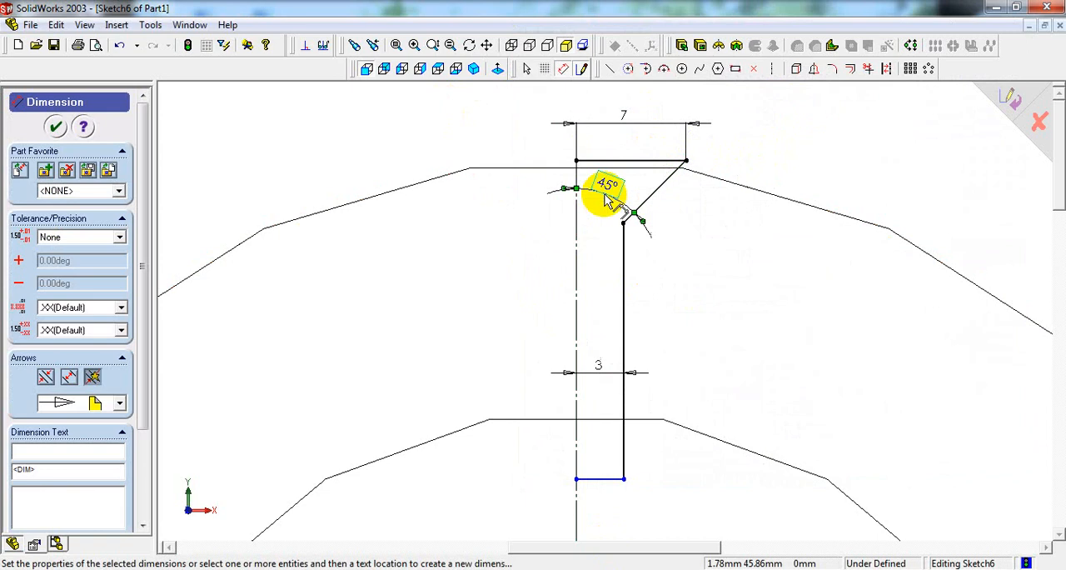
Step: Cut the countersunk oil hole with a 360° Revolved Cut, letting the open sketch close automatically, and inspect it through the cylinder wall
click(737, 46)
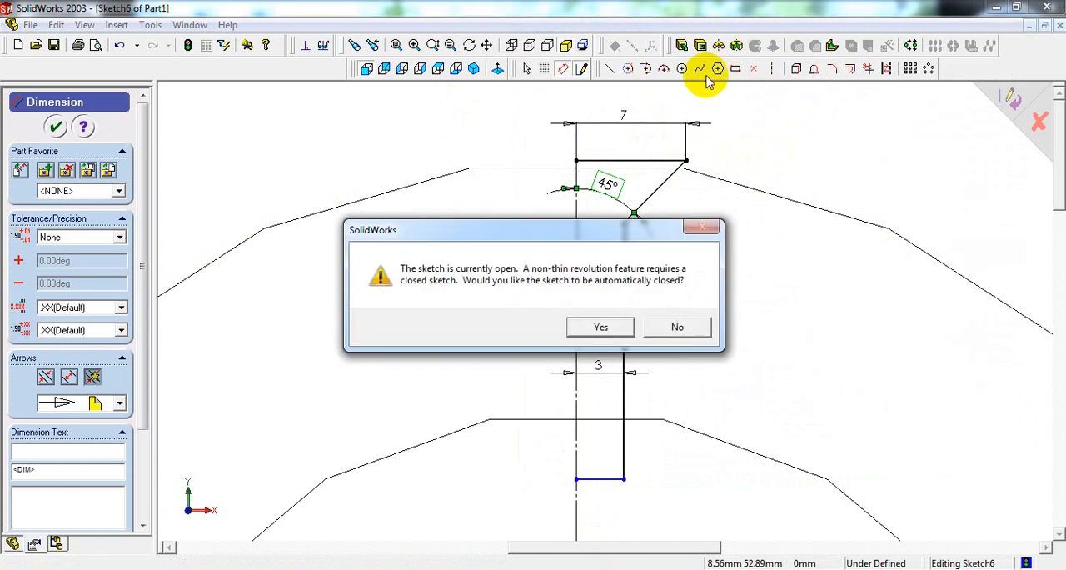
click(606, 333)
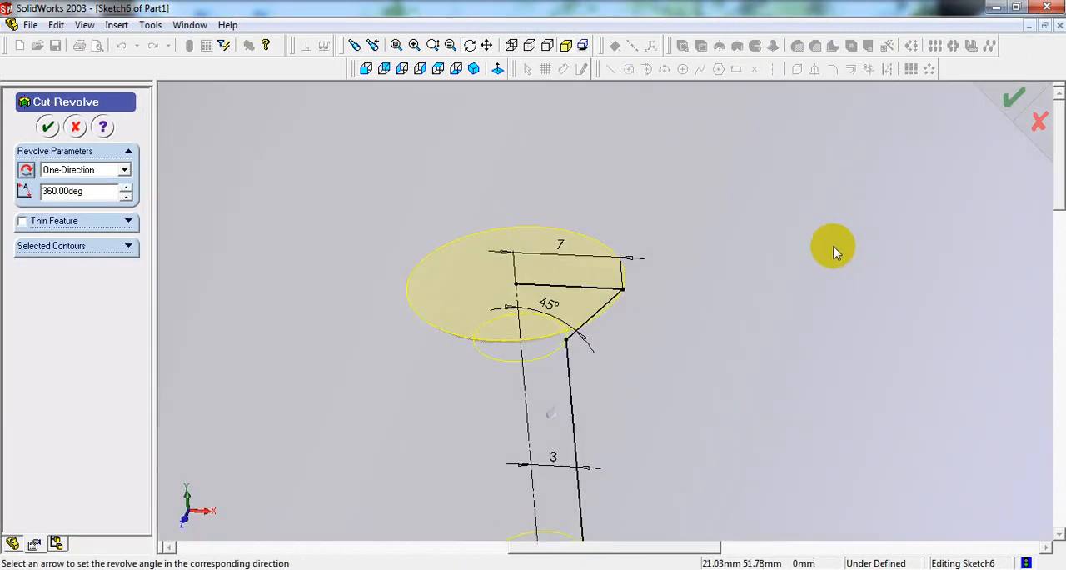
scroll(697, 322, up, 5)
mouse_move(675, 328)
middle_down()
mouse_move(673, 276)
mouse_move(676, 344)
middle_up()
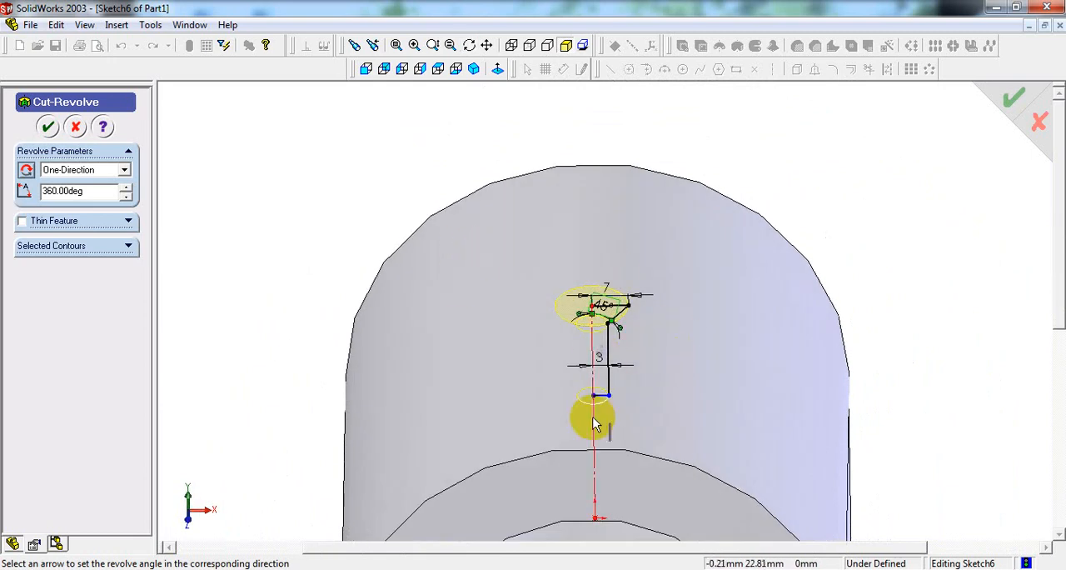
click(47, 127)
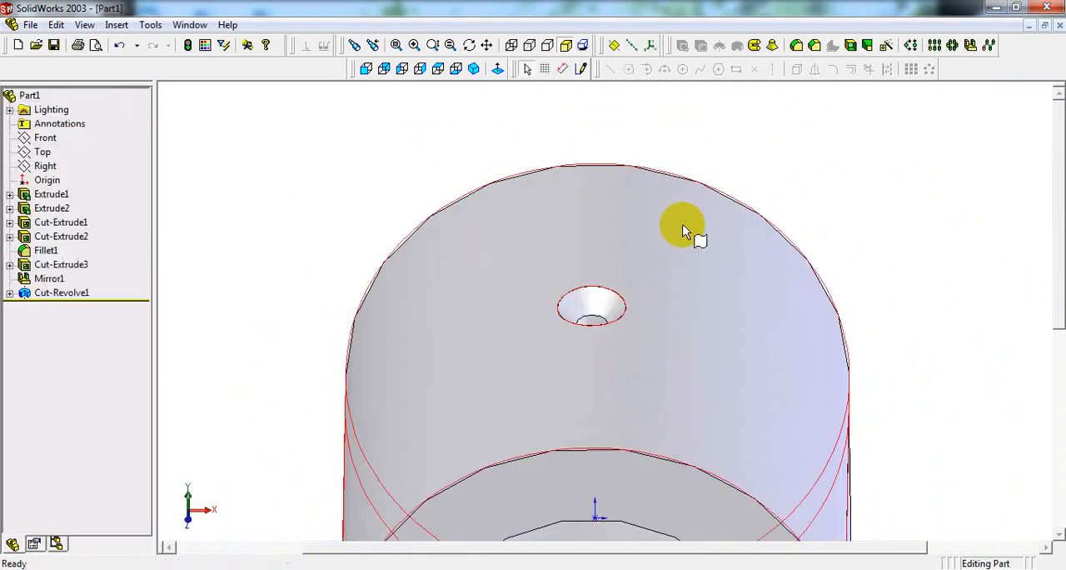
middle_drag(724, 316, 727, 420)
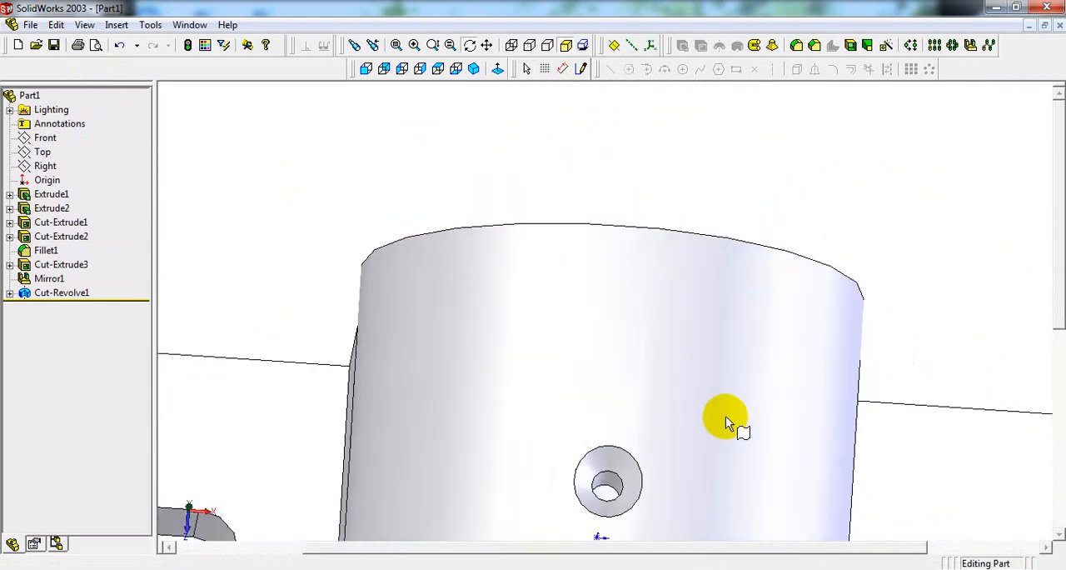
scroll(726, 415, up, 5)
middle_drag(645, 431, 680, 183)
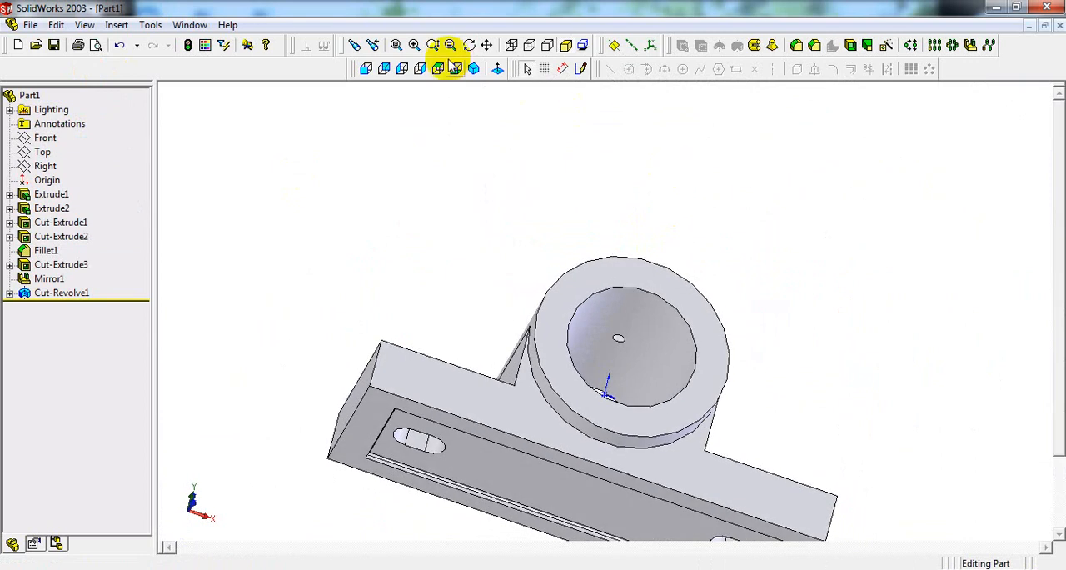
click(474, 69)
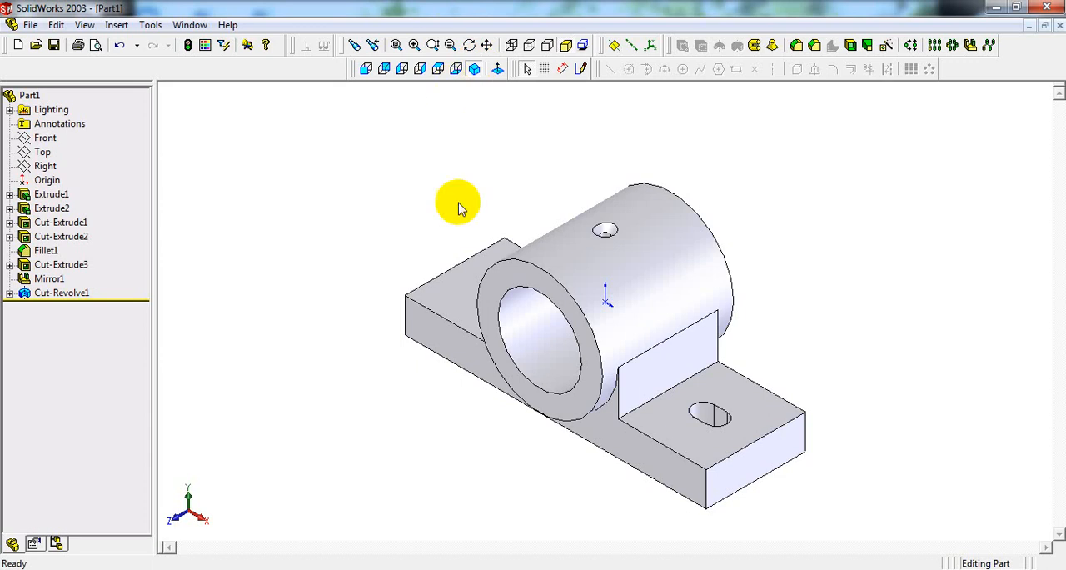
Step: Check the drawing's fillet radii and apply an 8 mm fillet to both edges where the base's upper faces meet the cylinder support's side walls
key(alt+Tab)
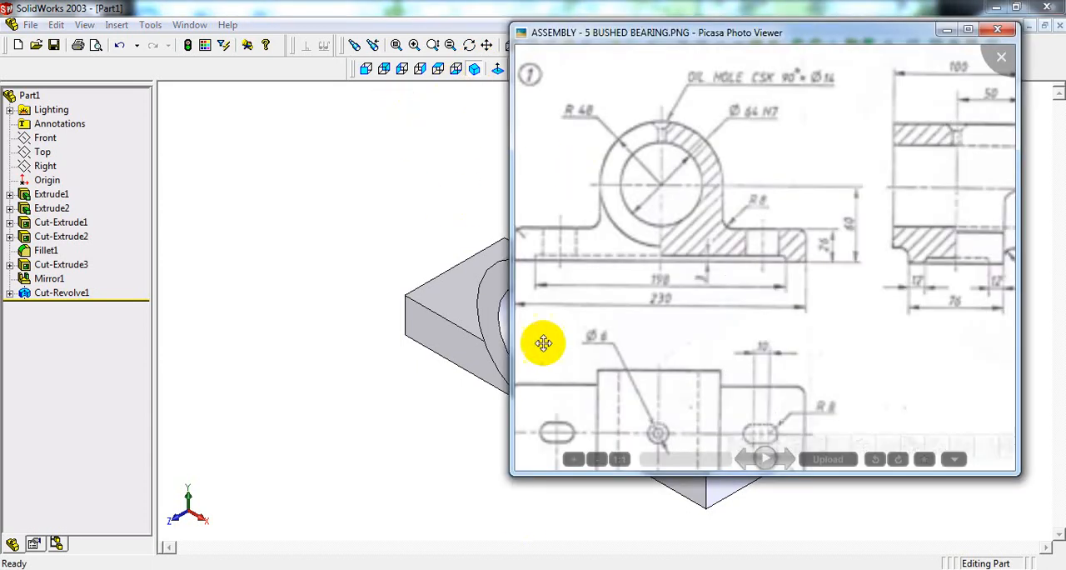
drag(718, 248, 768, 241)
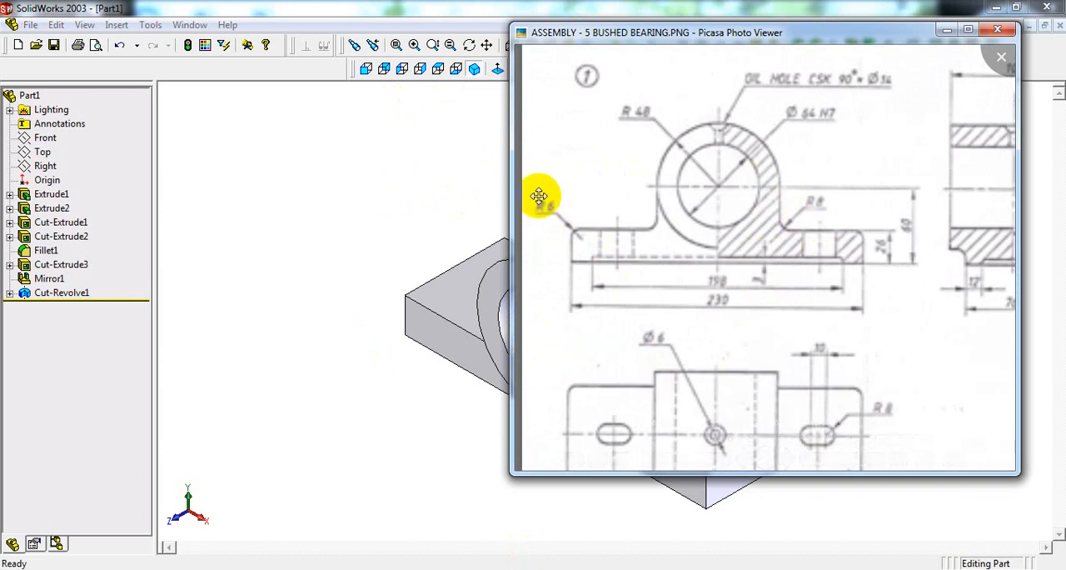
drag(880, 311, 714, 261)
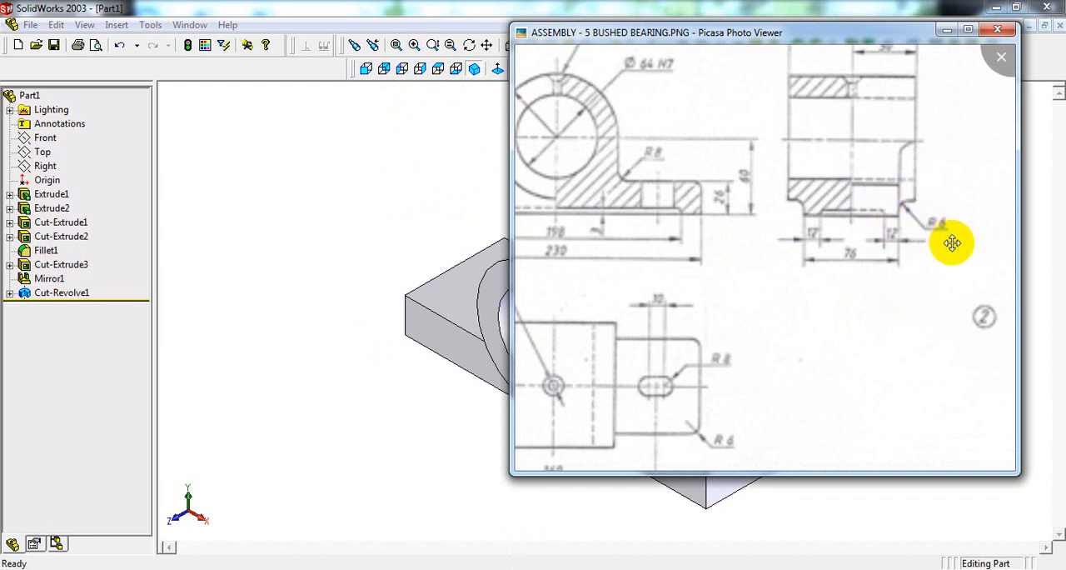
drag(663, 255, 797, 254)
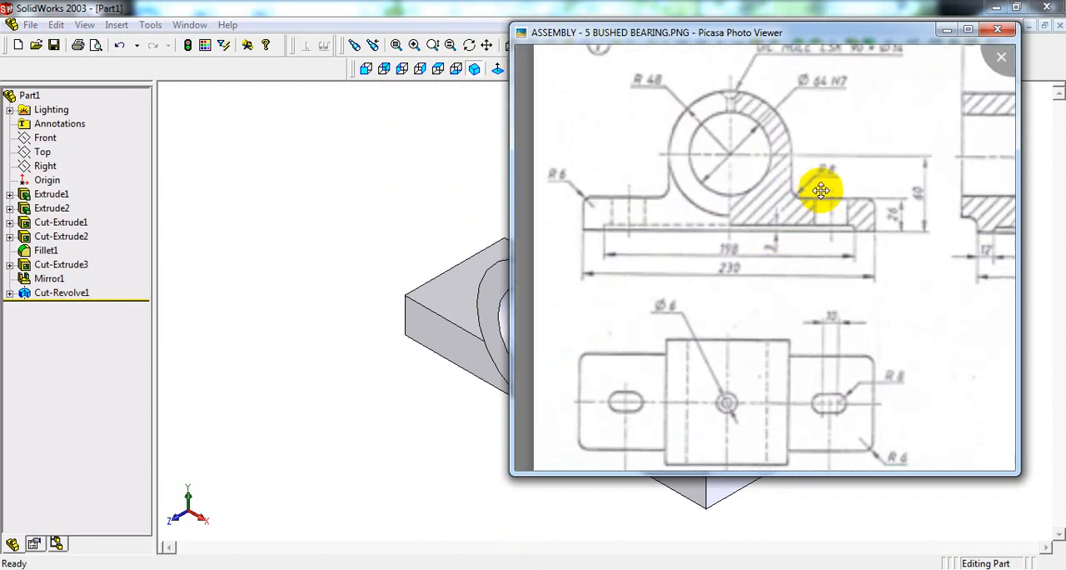
click(424, 205)
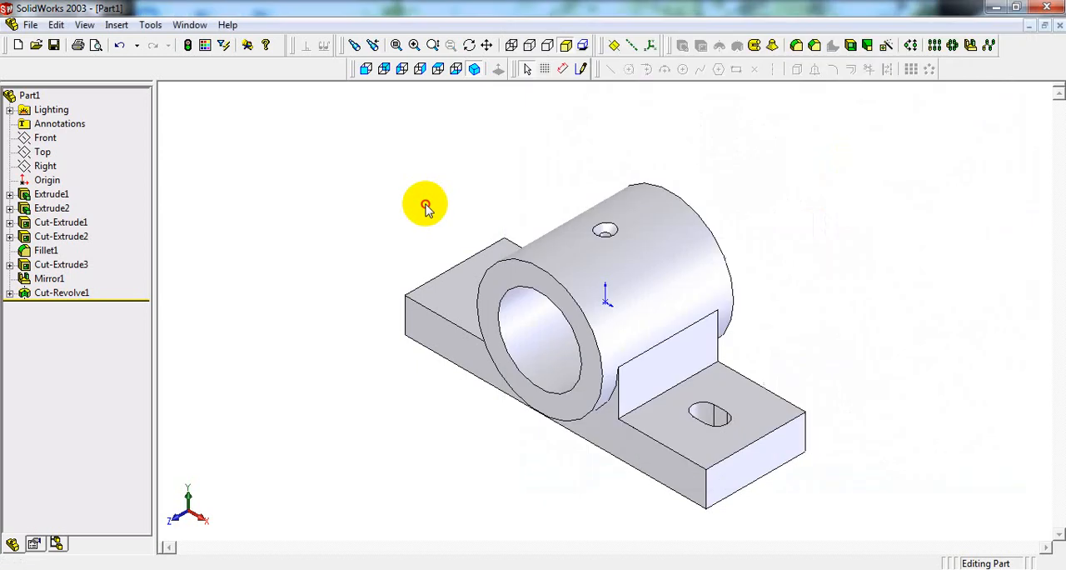
click(797, 45)
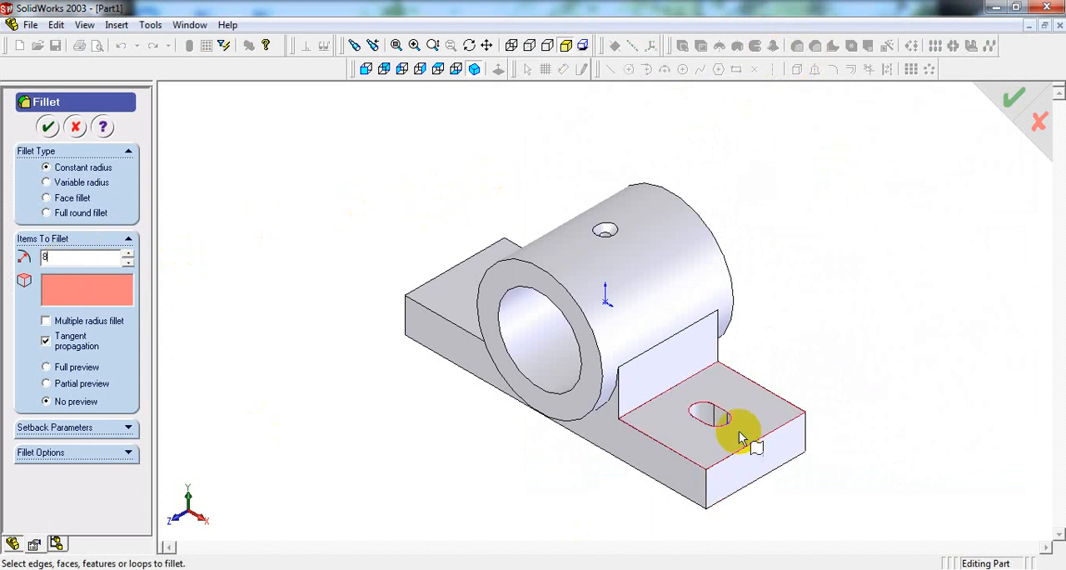
click(689, 385)
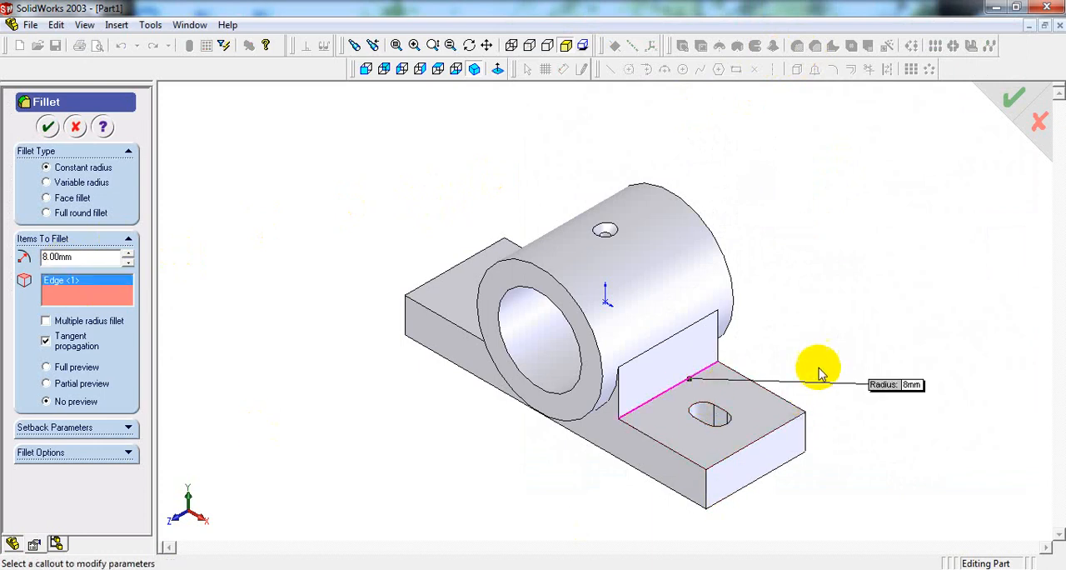
middle_drag(745, 309, 872, 393)
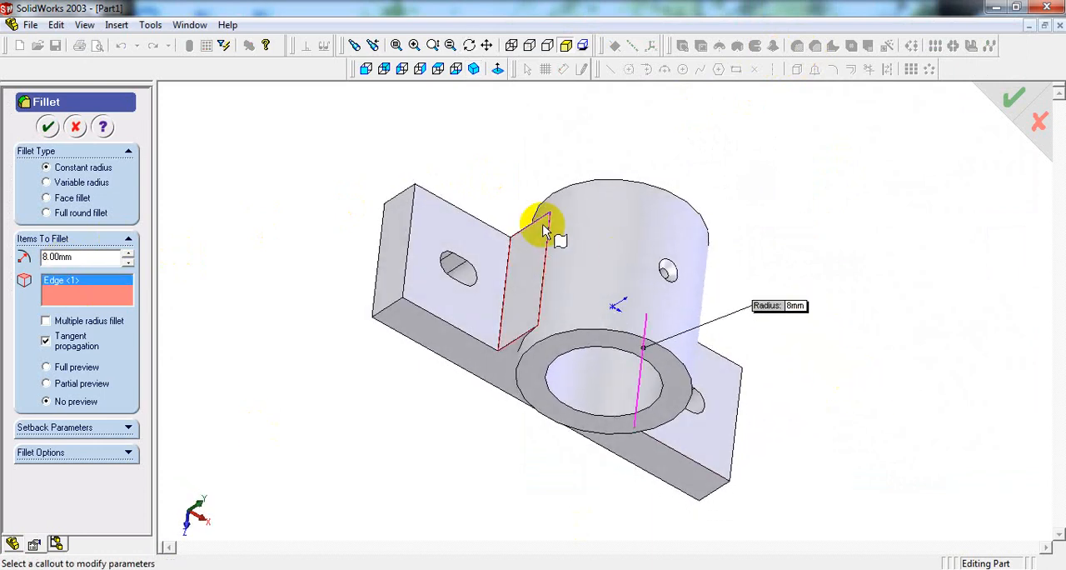
click(504, 316)
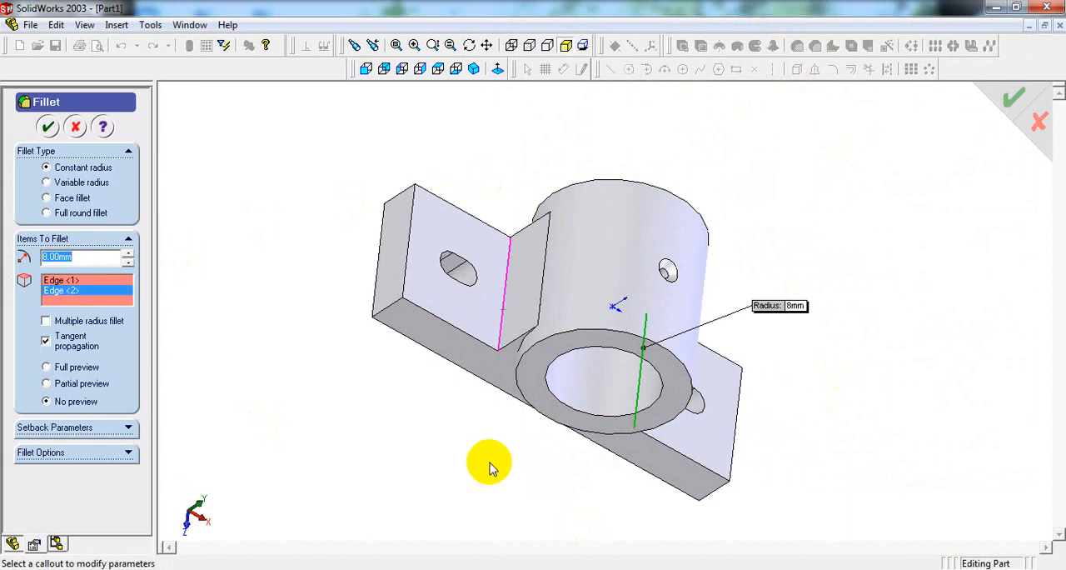
middle_drag(488, 464, 489, 440)
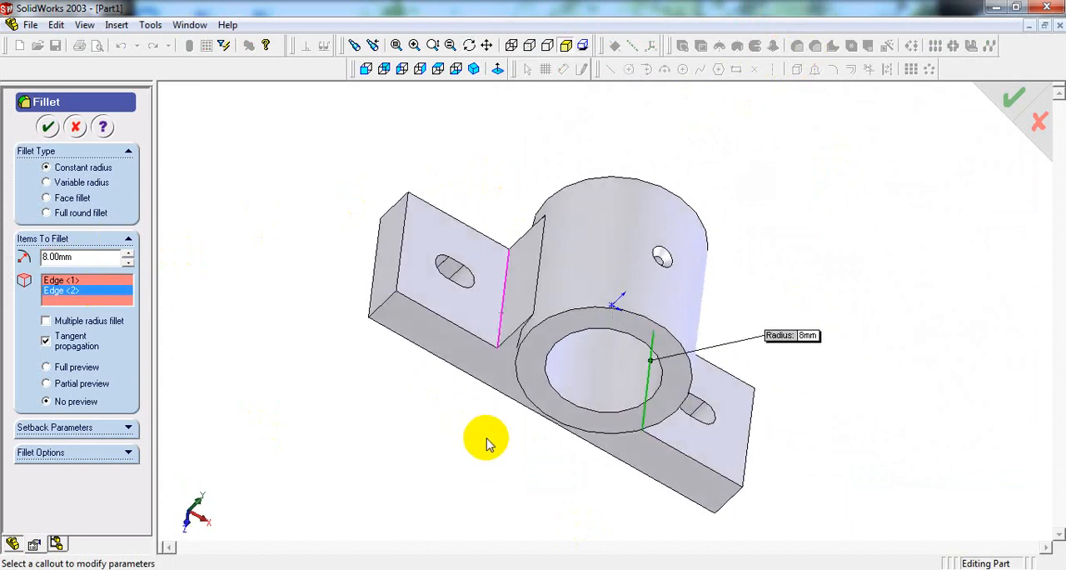
click(474, 68)
click(48, 129)
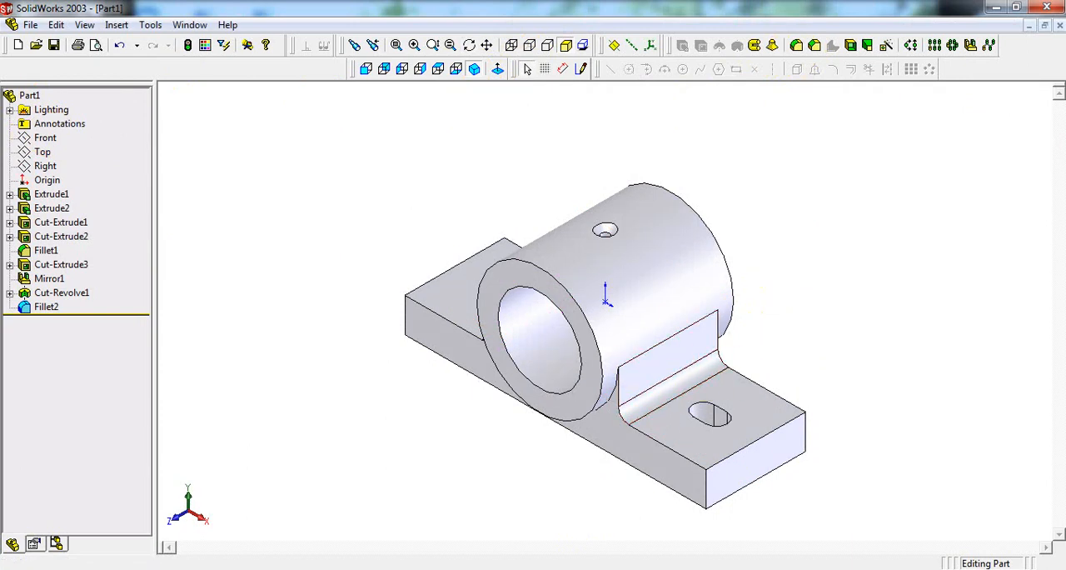
Step: Check the R6 callout in the reference drawing and start a 6 mm constant-radius fillet on the base's two upper outer end edges
key(alt+Tab)
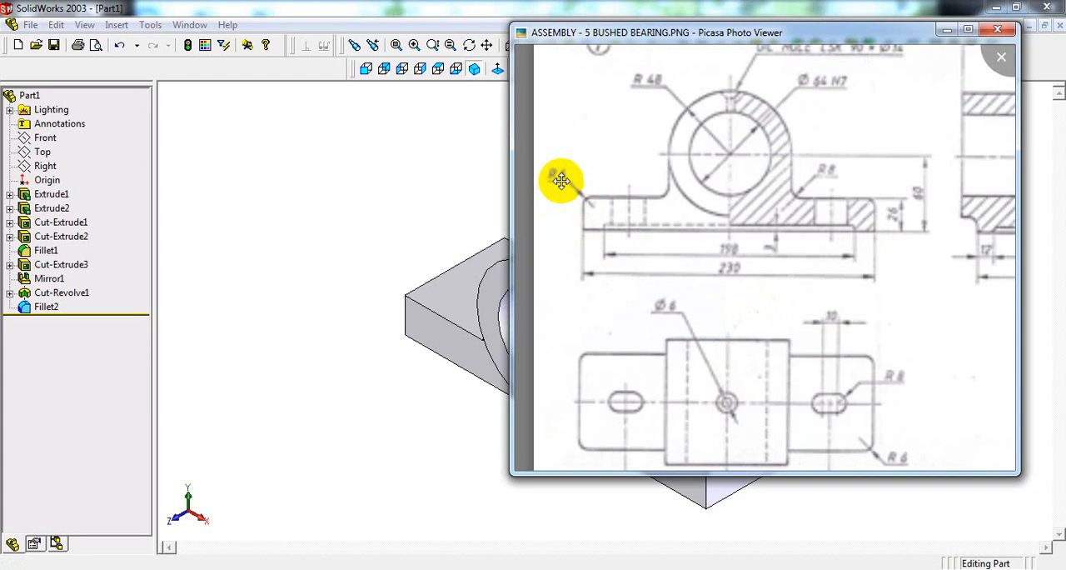
click(356, 235)
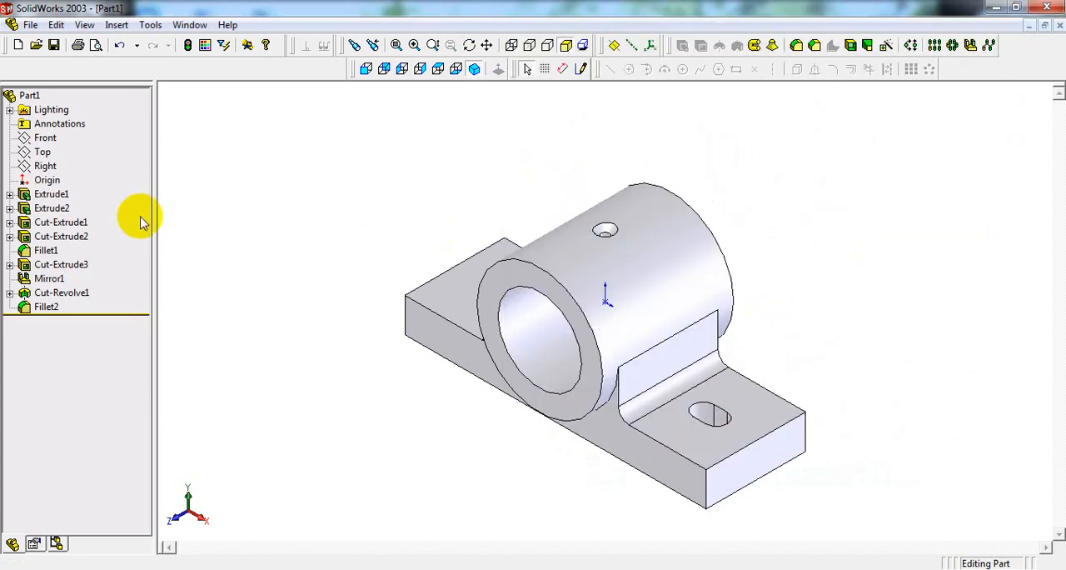
click(796, 47)
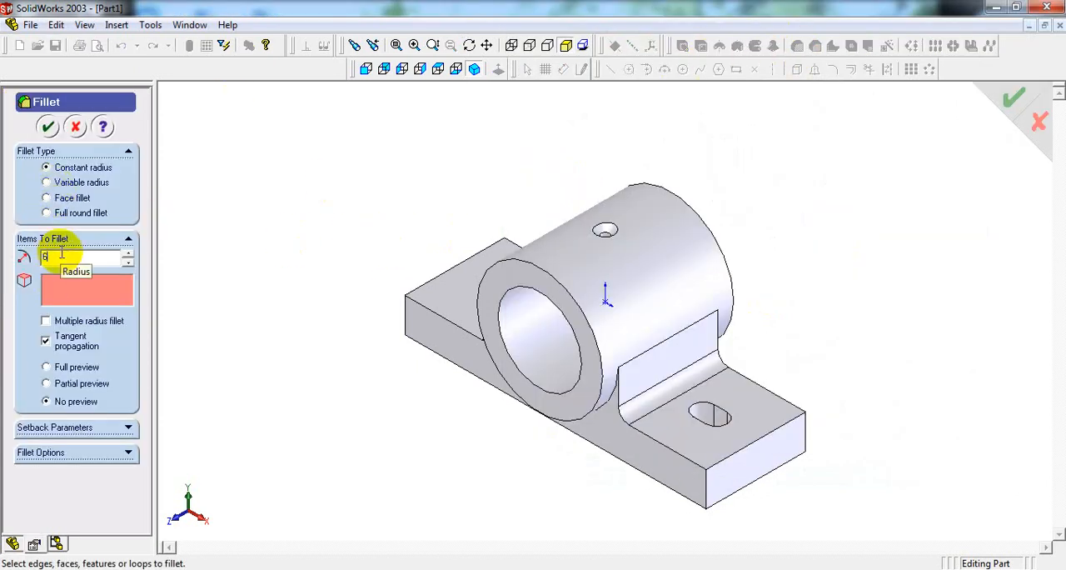
click(744, 447)
click(444, 277)
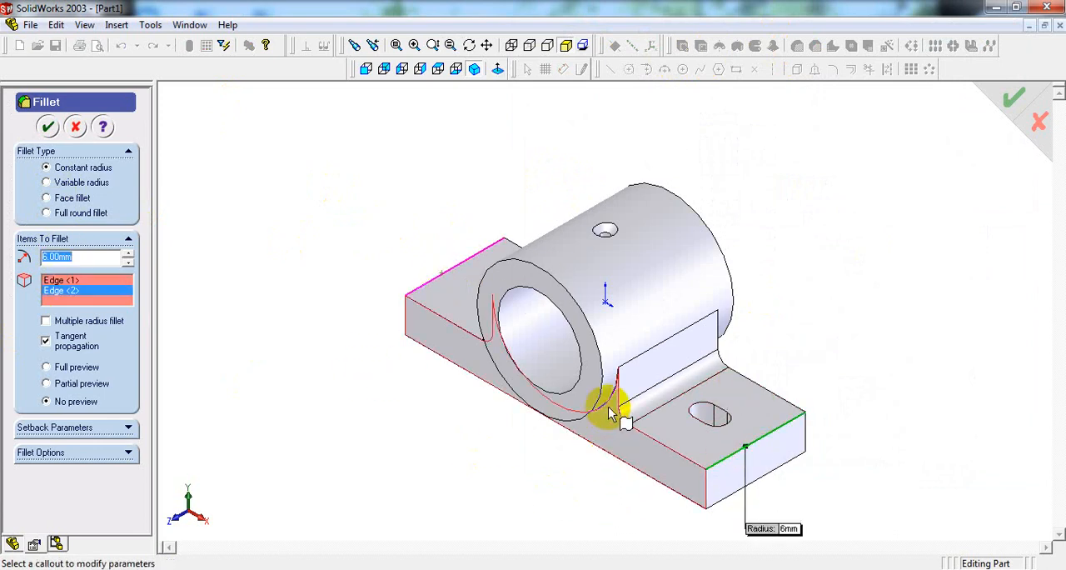
Step: Add the front and rear curved edges where the cylinder meets its support, checking the drawing, and apply the 6 mm fillet
scroll(667, 417, down, 5)
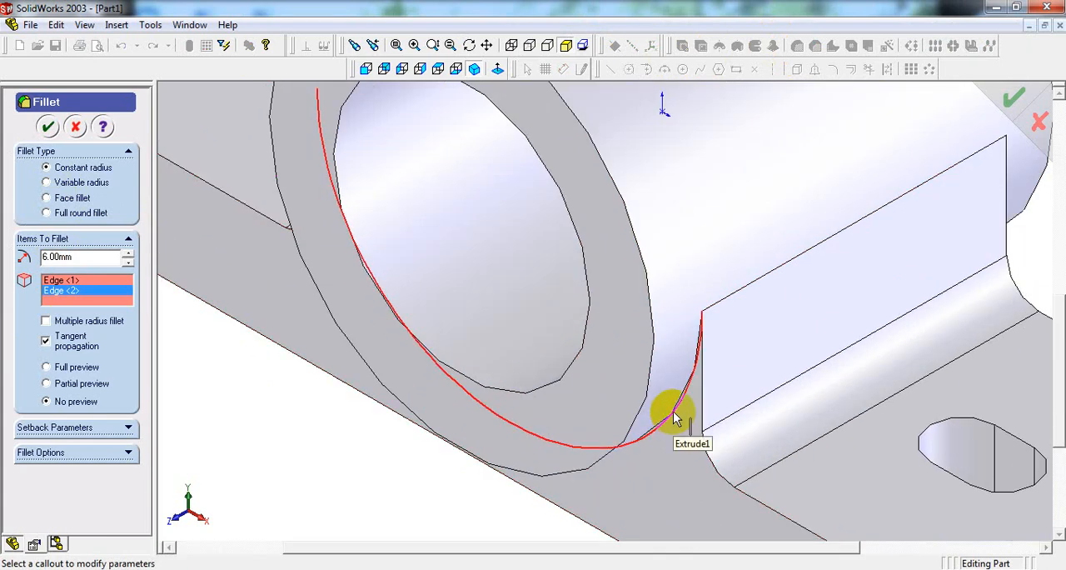
key(alt+Tab)
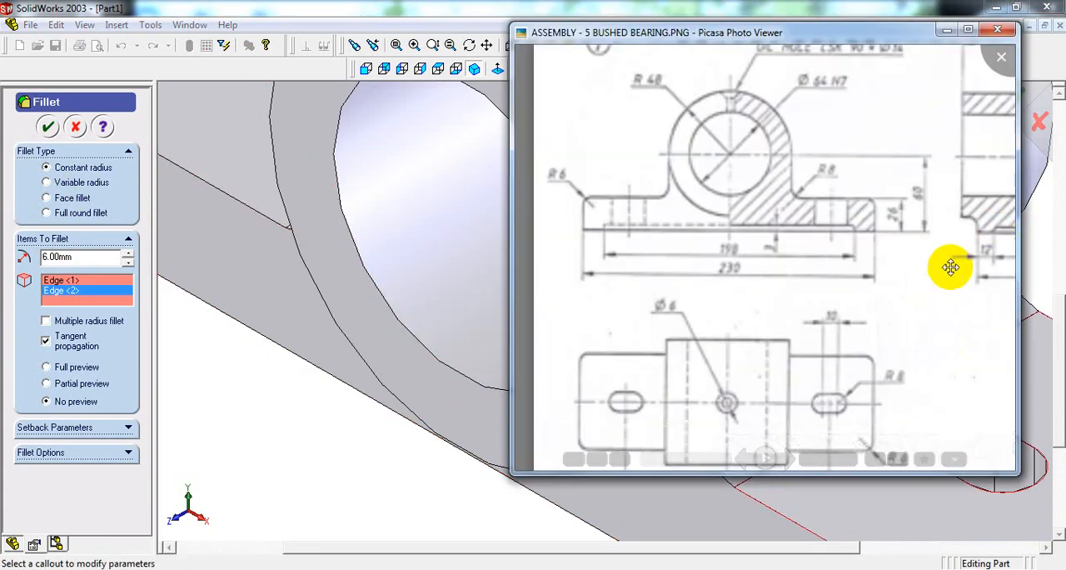
drag(950, 267, 768, 297)
click(324, 482)
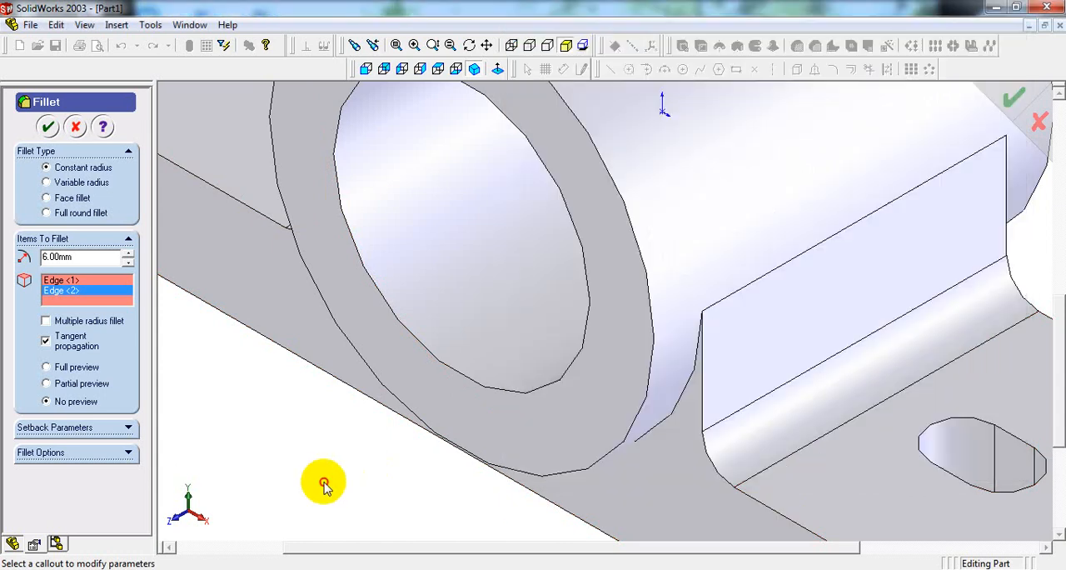
click(664, 432)
middle_drag(697, 409, 697, 374)
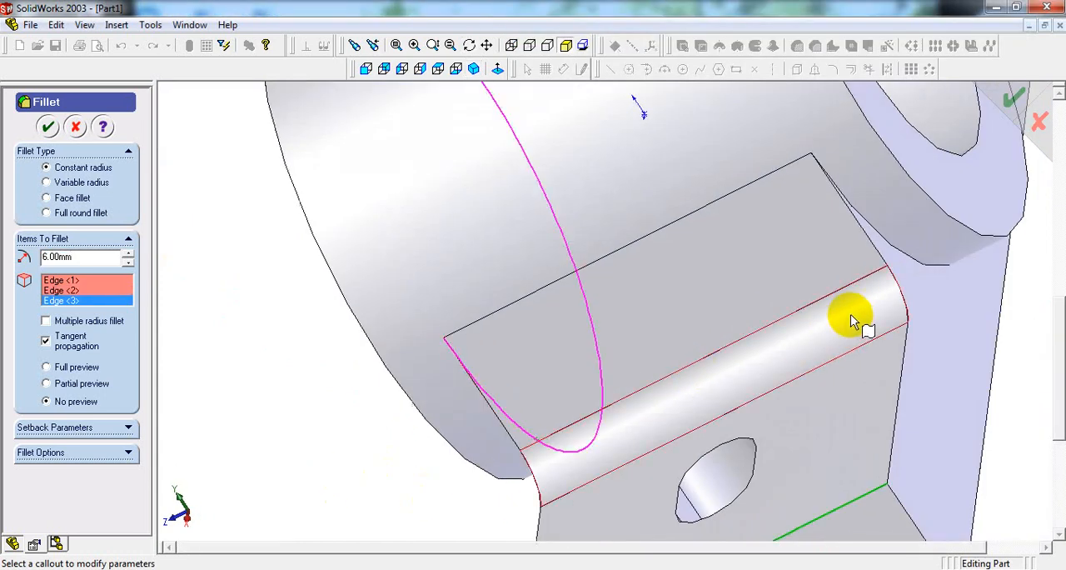
click(920, 265)
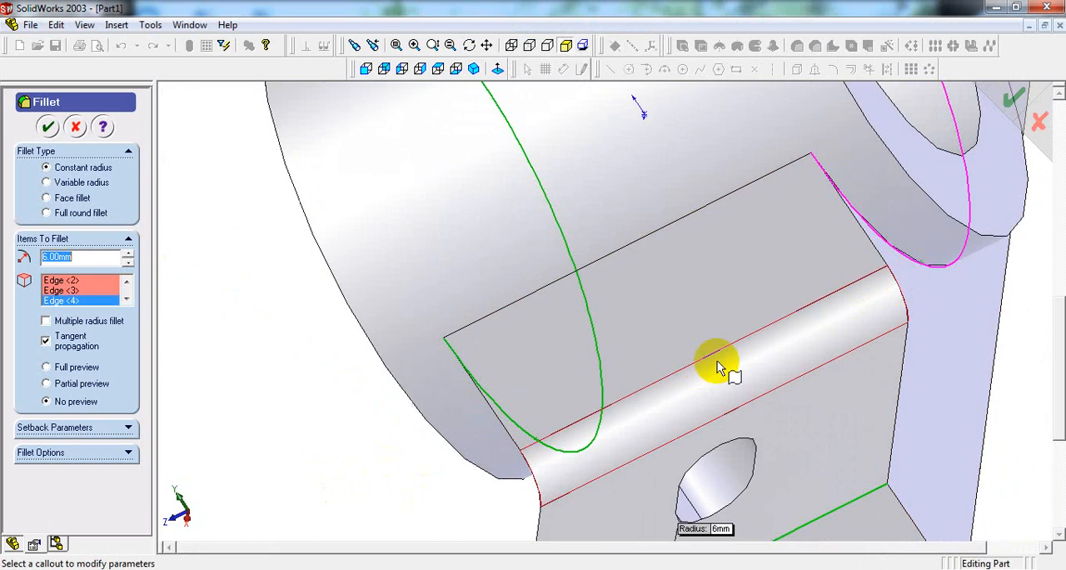
middle_drag(733, 360, 274, 255)
click(48, 127)
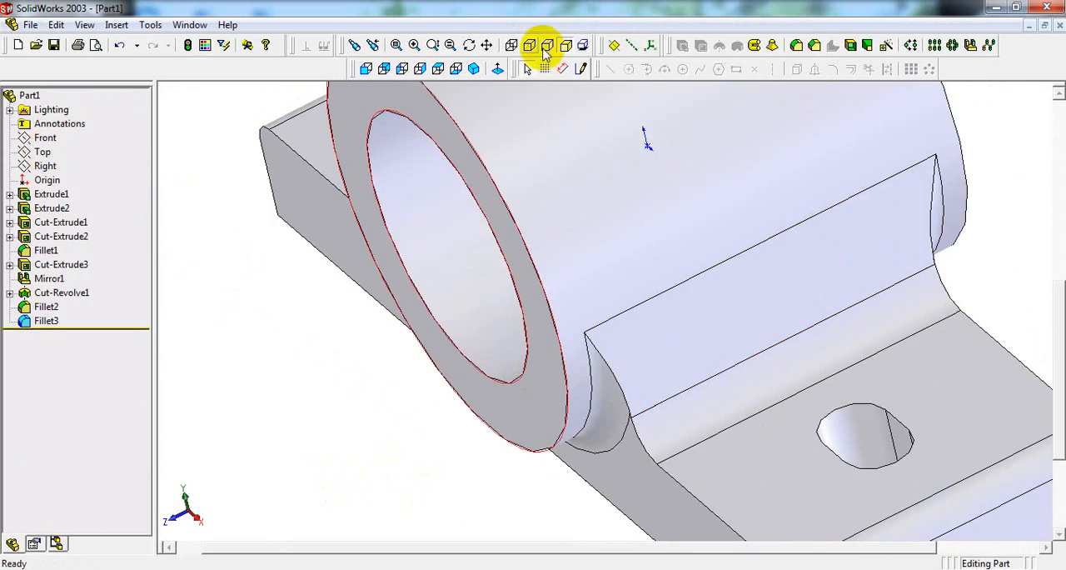
Step: Inspect the filleted block in isometric, front, top and right views, checking the right view with hidden lines shown and in shaded display
click(474, 69)
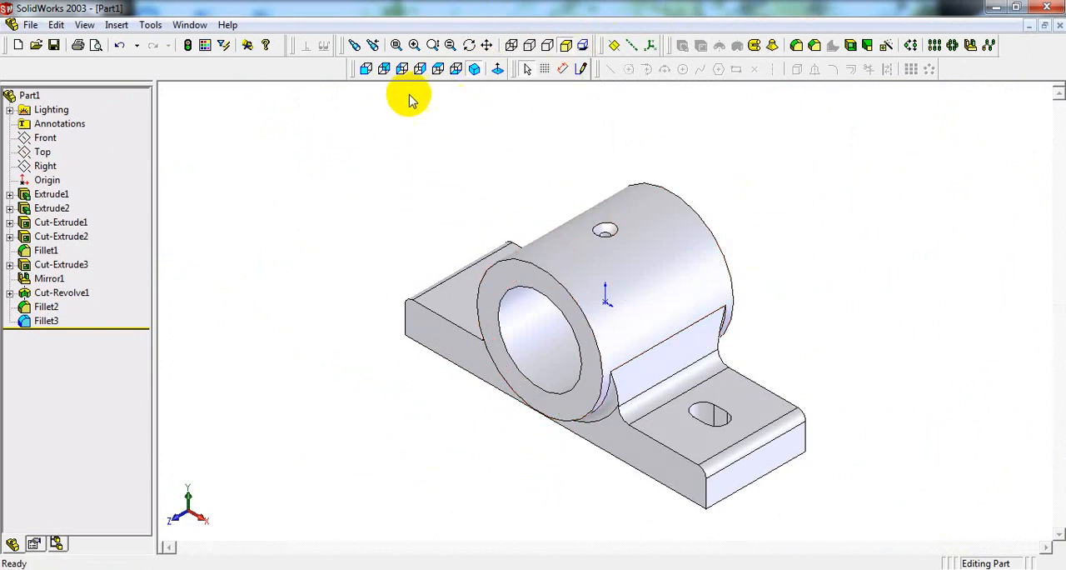
click(366, 70)
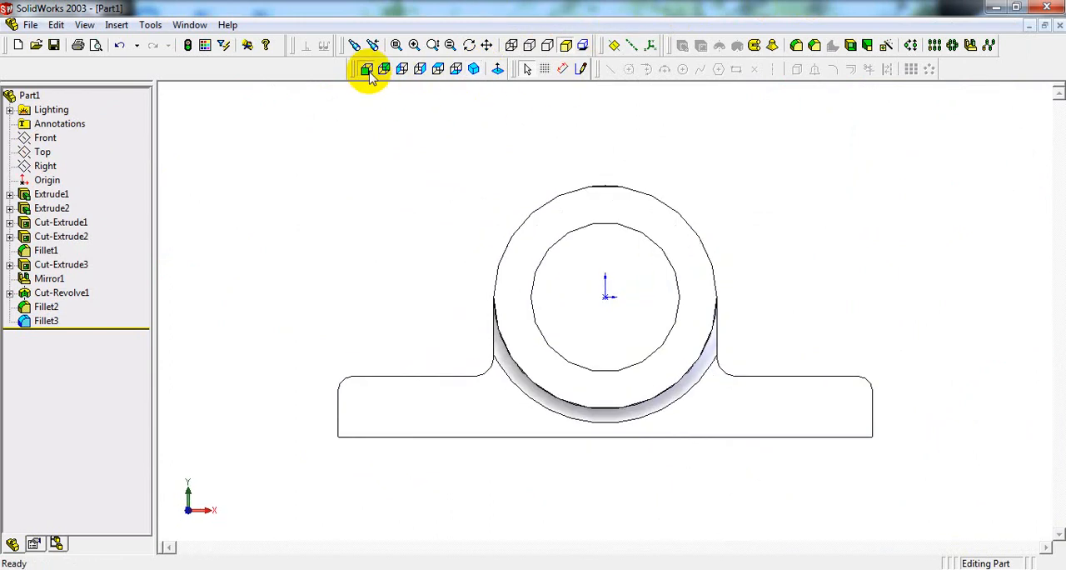
click(439, 71)
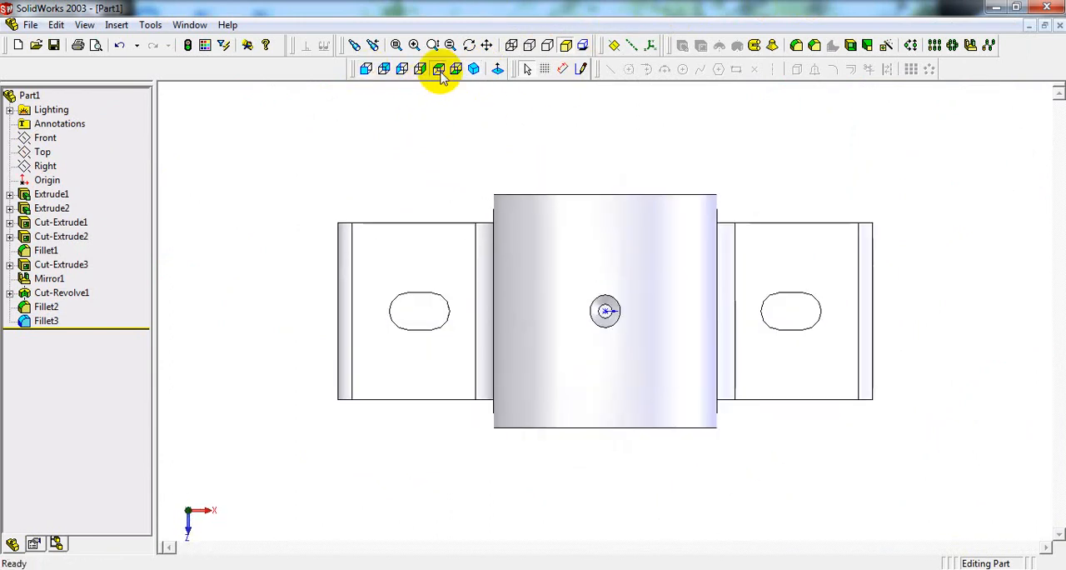
click(421, 71)
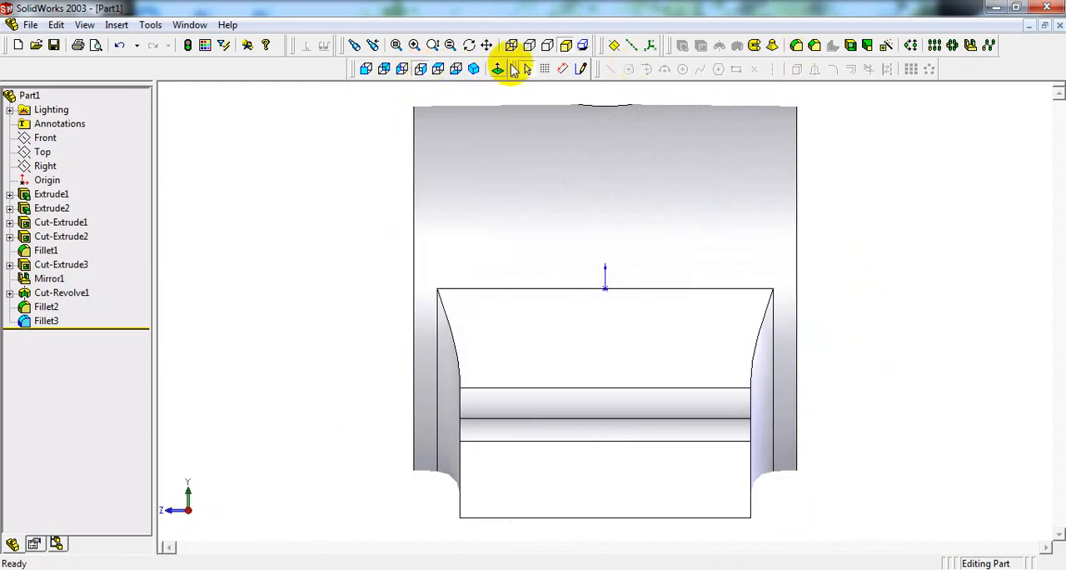
click(529, 46)
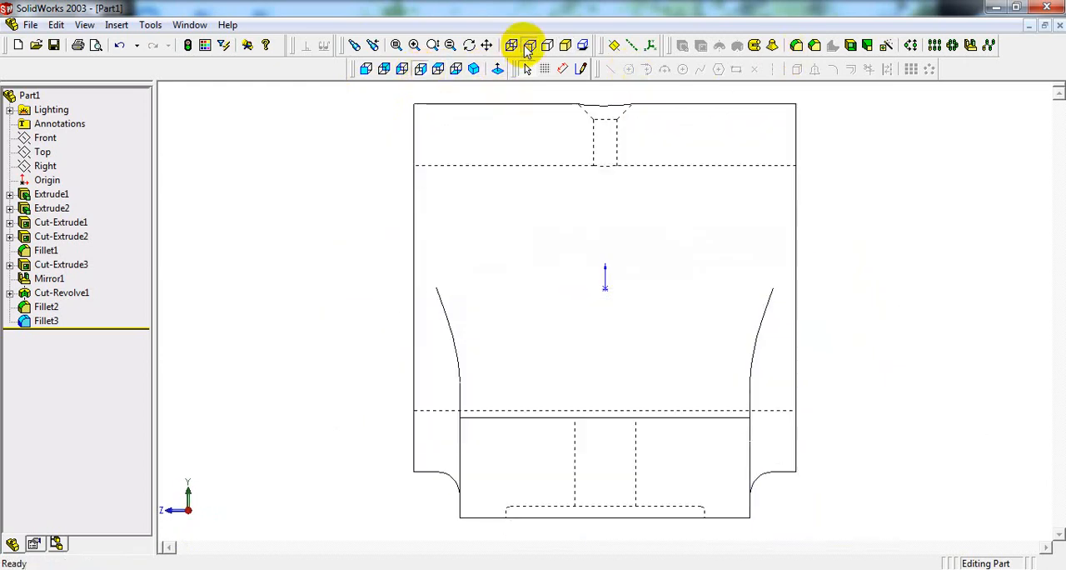
click(565, 45)
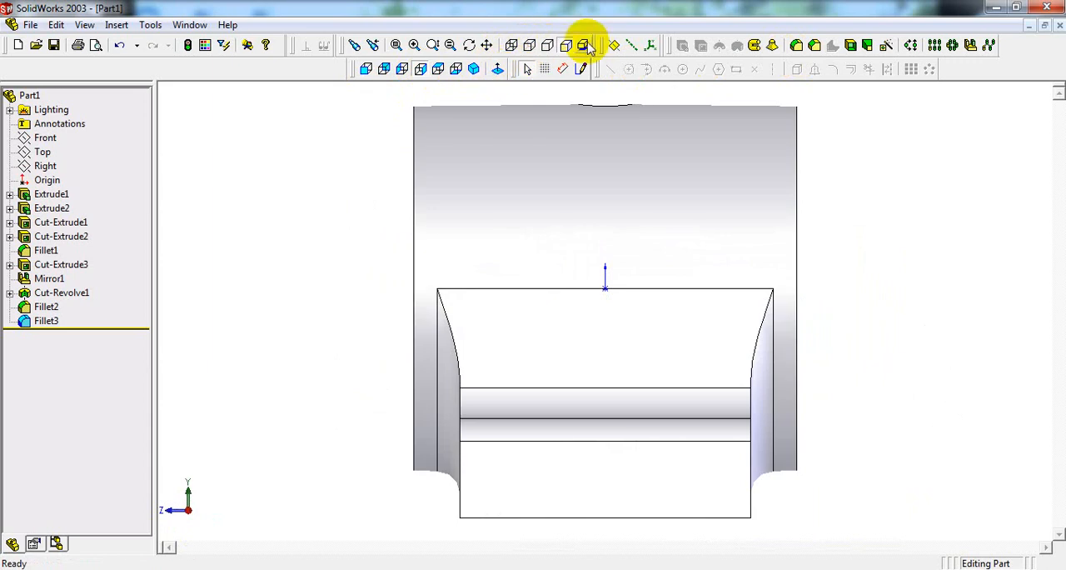
click(473, 68)
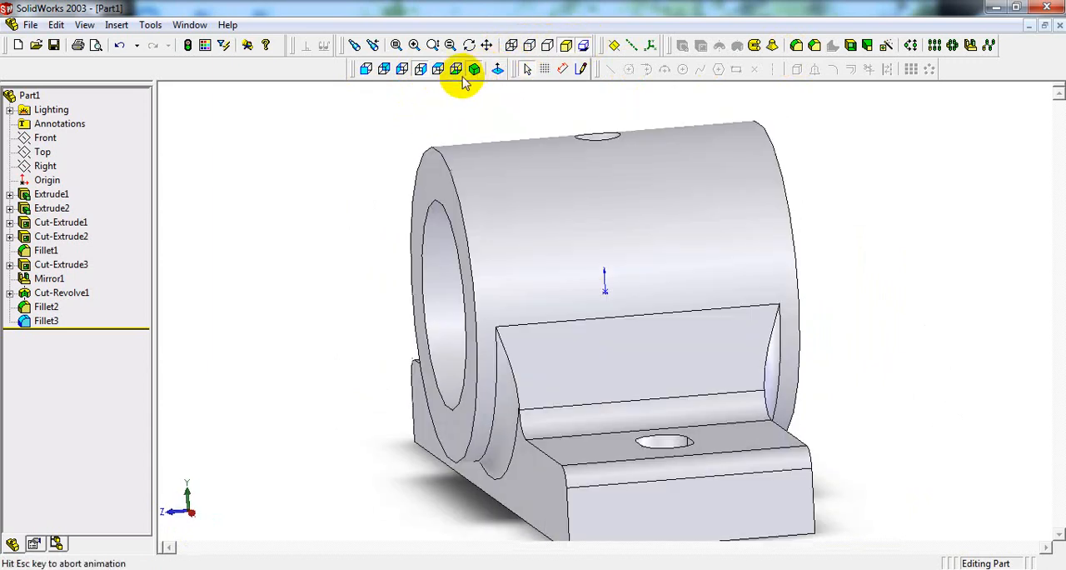
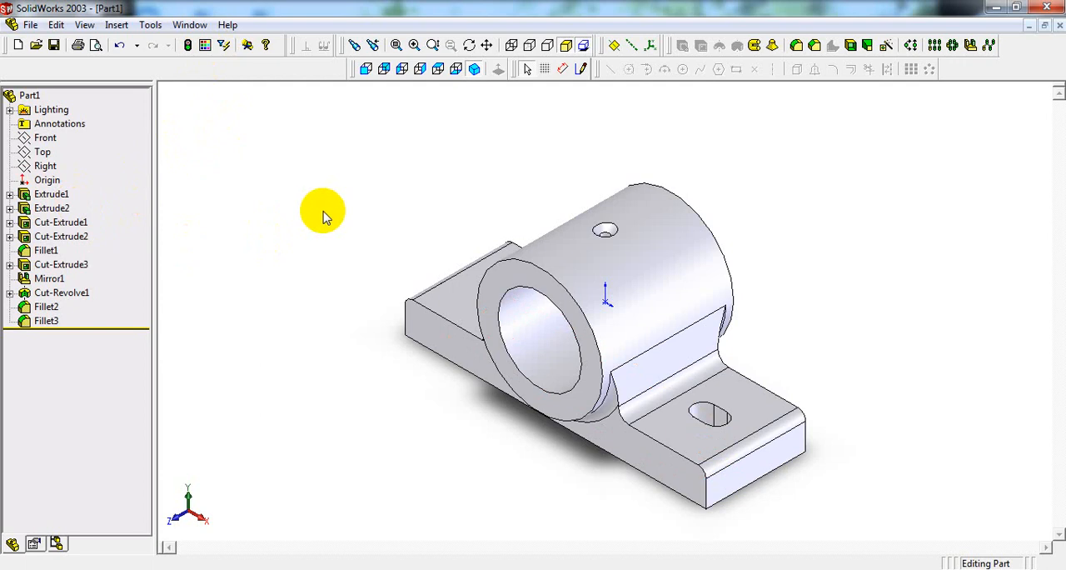
Step: Select all the part's features from Extrude1 through Fillet3 and apply the medium grey basic color to them
click(43, 207)
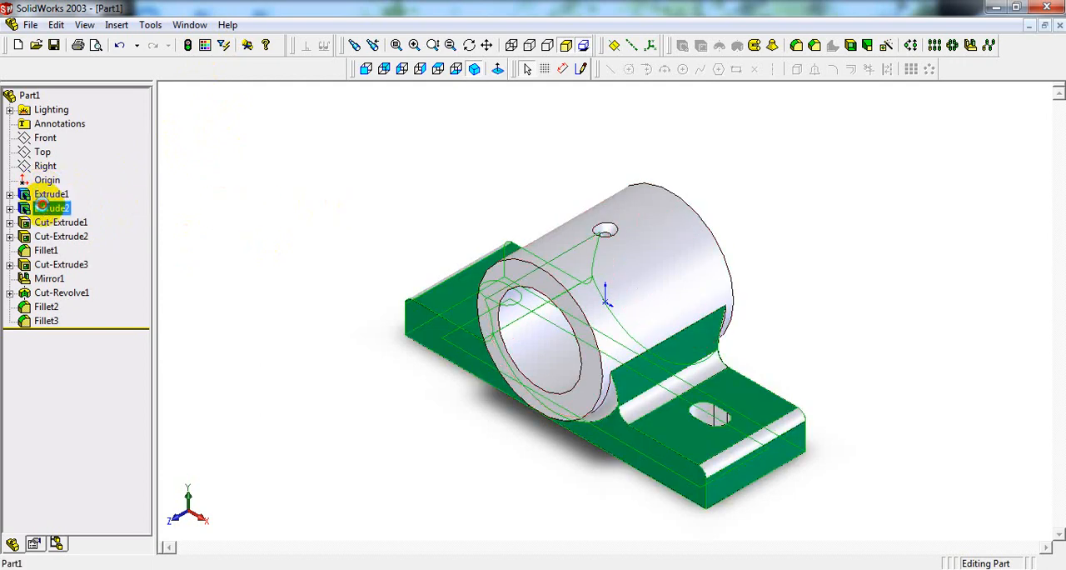
ctrl+click(44, 222)
ctrl+click(44, 235)
ctrl+click(43, 264)
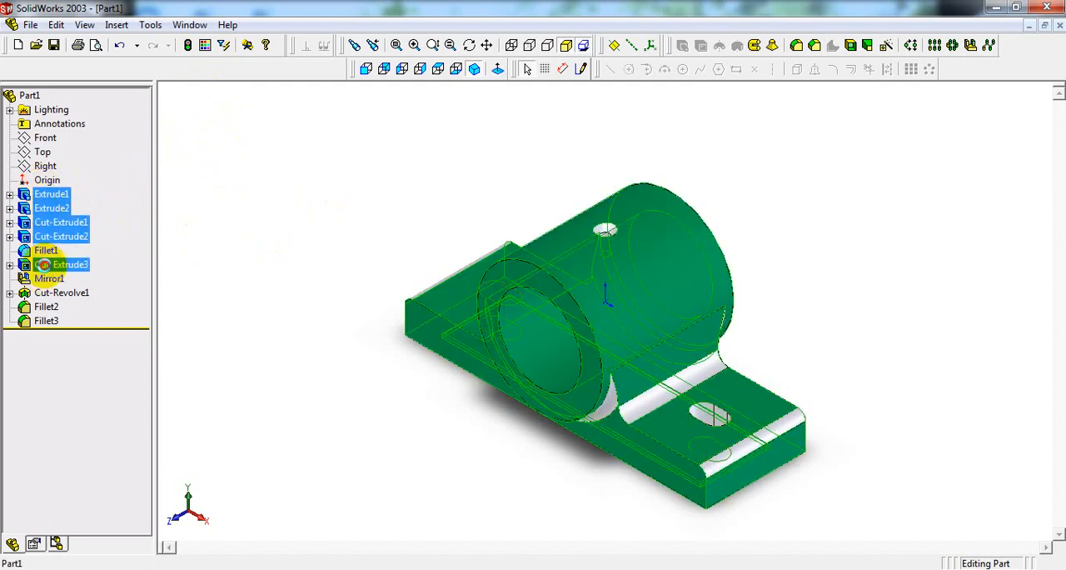
ctrl+click(43, 278)
ctrl+click(45, 292)
ctrl+click(45, 307)
ctrl+click(46, 320)
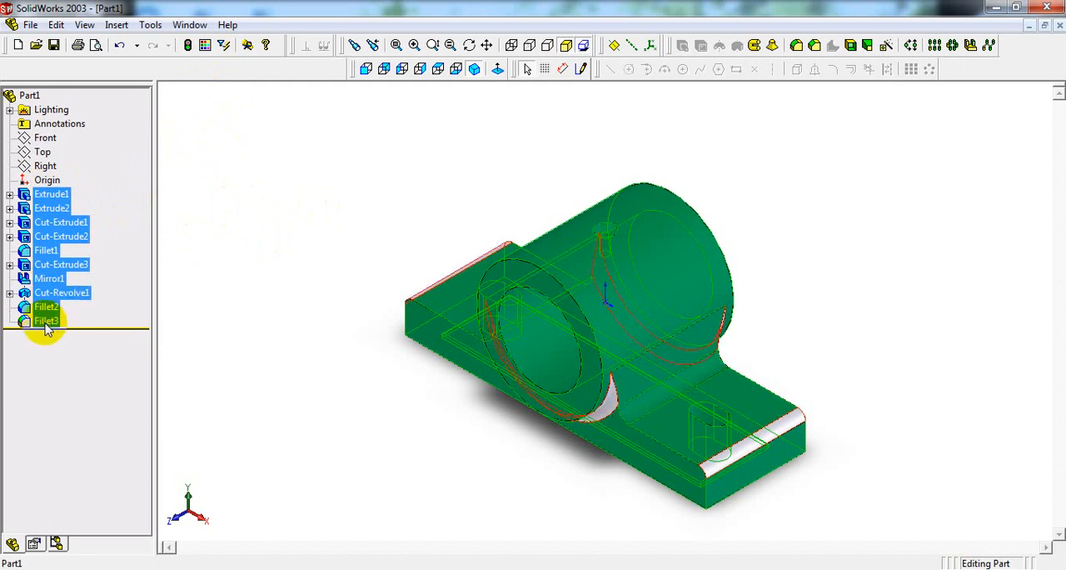
click(221, 47)
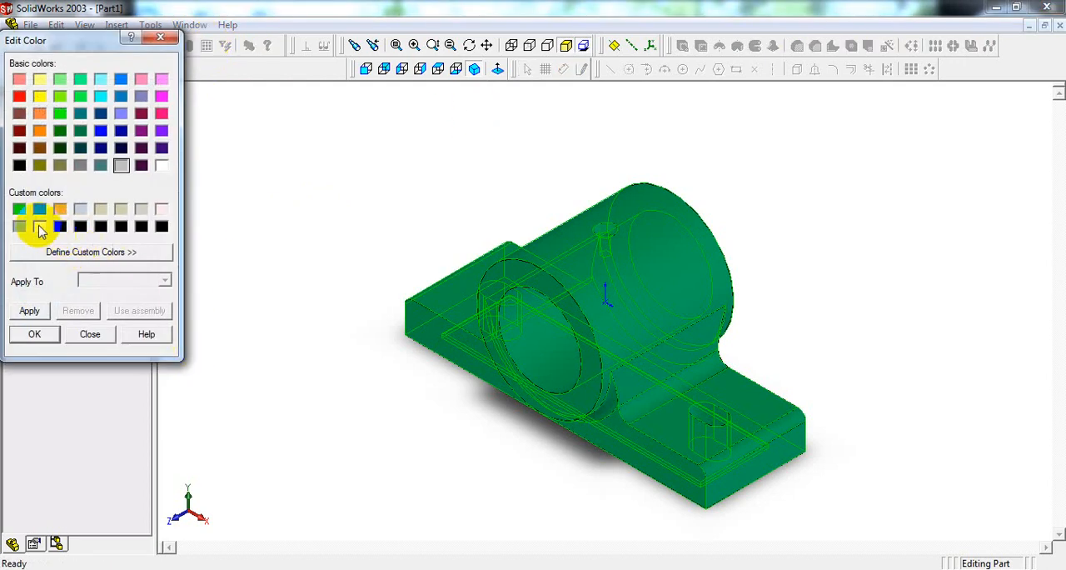
click(29, 310)
click(35, 333)
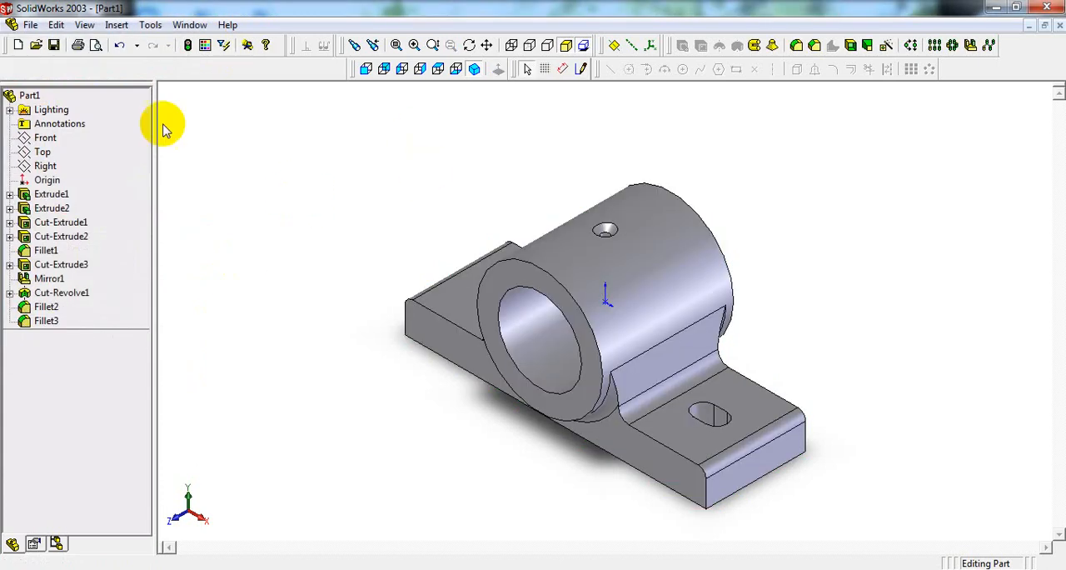
Step: Start saving the part and go up one level to the M-CAD DRAWINGS folder
click(31, 26)
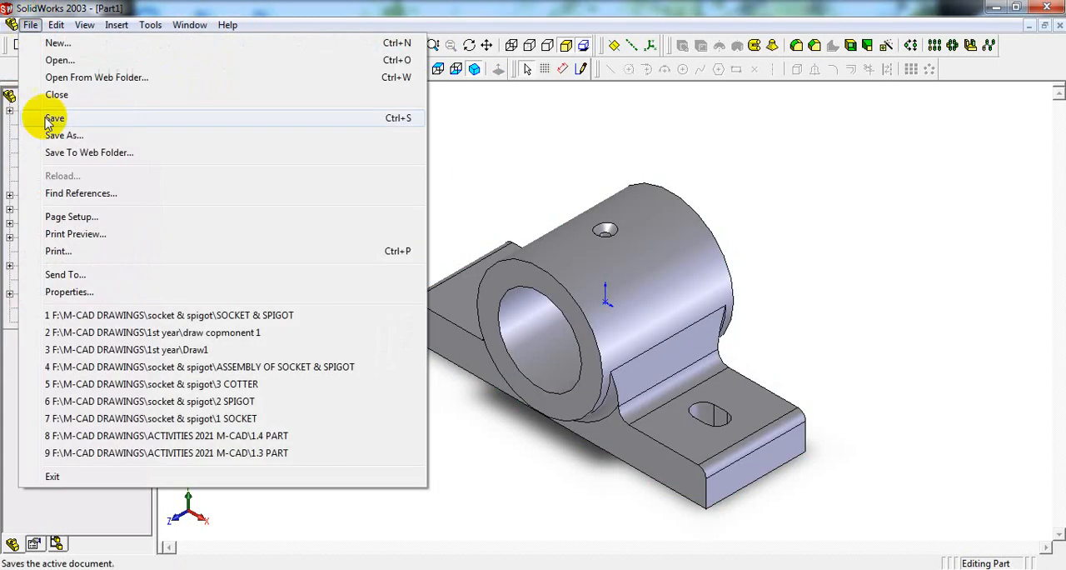
click(67, 118)
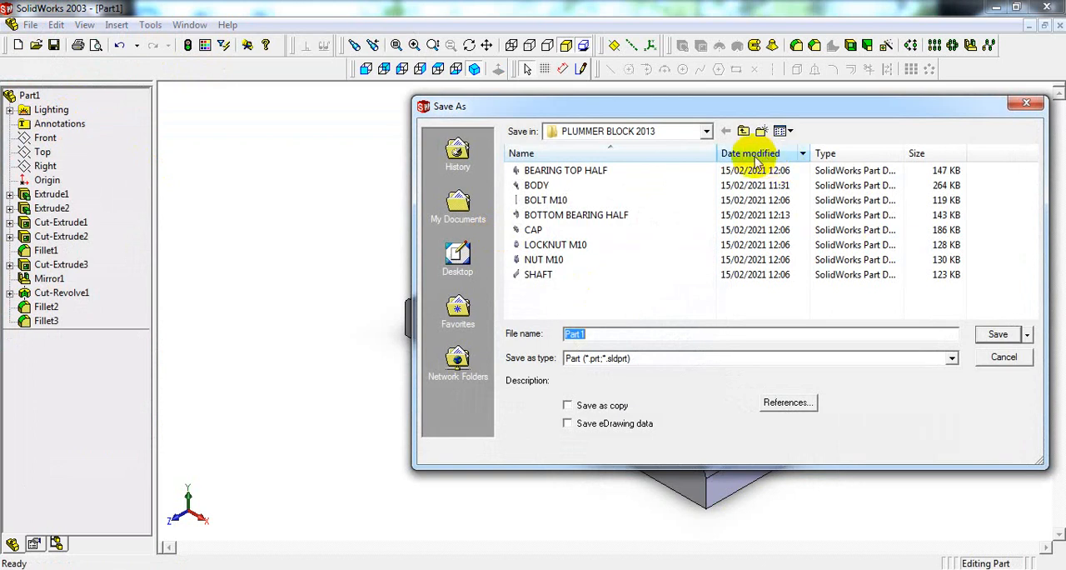
click(744, 132)
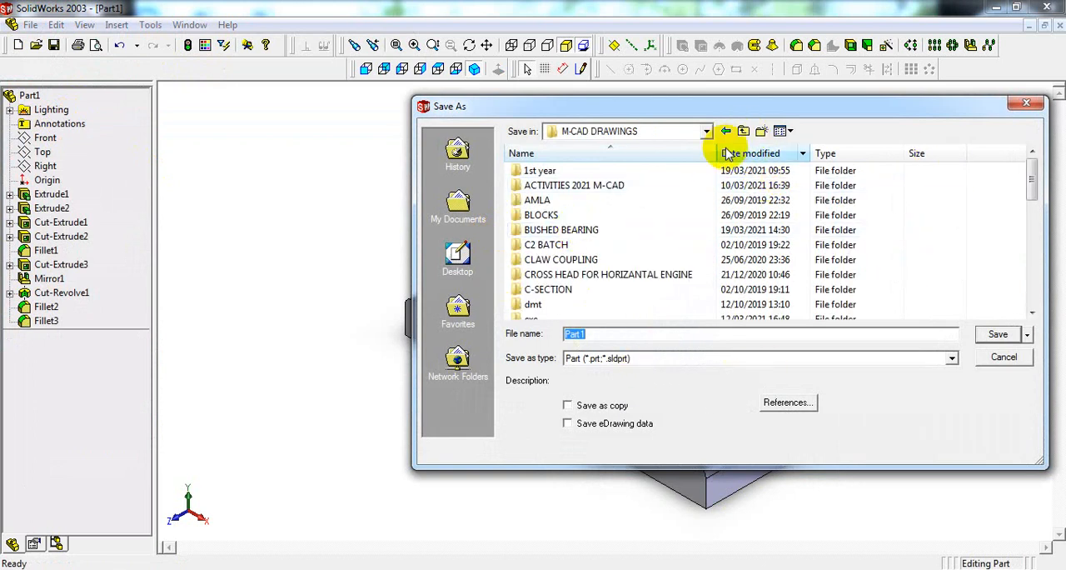
Step: Try to create and open a new folder named BUSHED BEARING 2003 inside M-CAD DRAWINGS
click(761, 139)
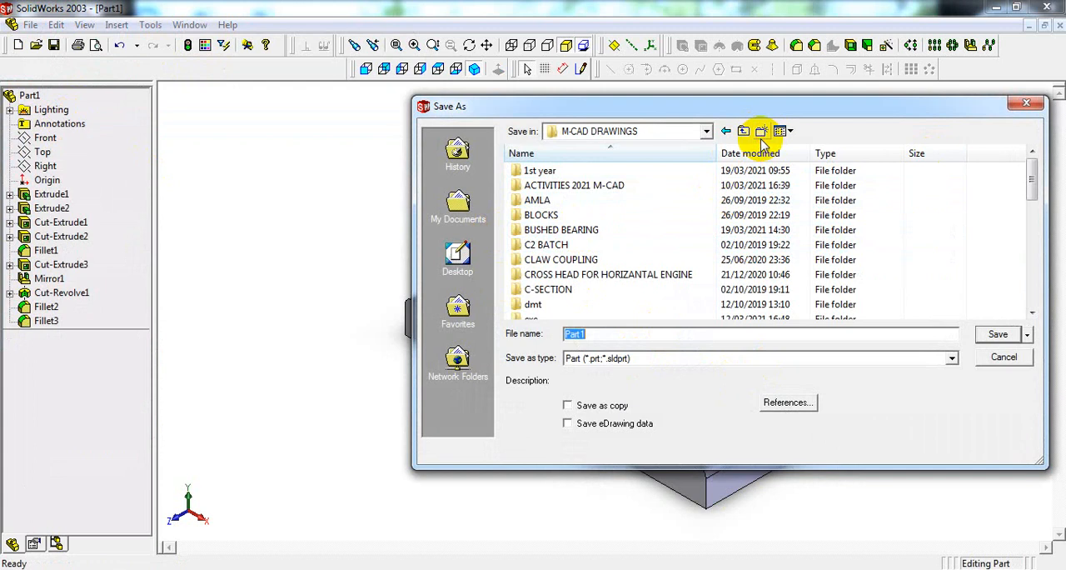
text(bu)
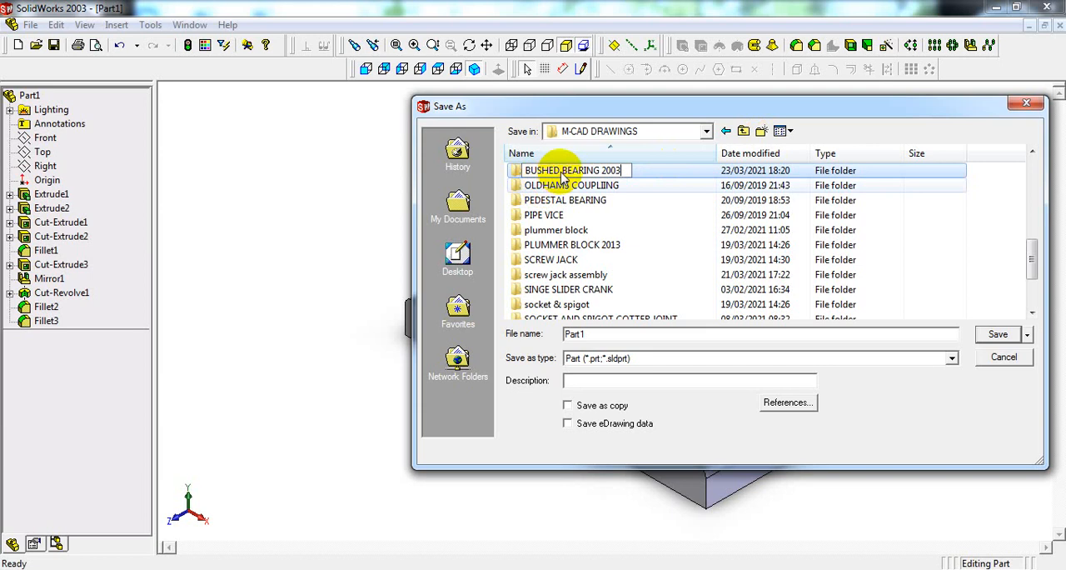
key(Return)
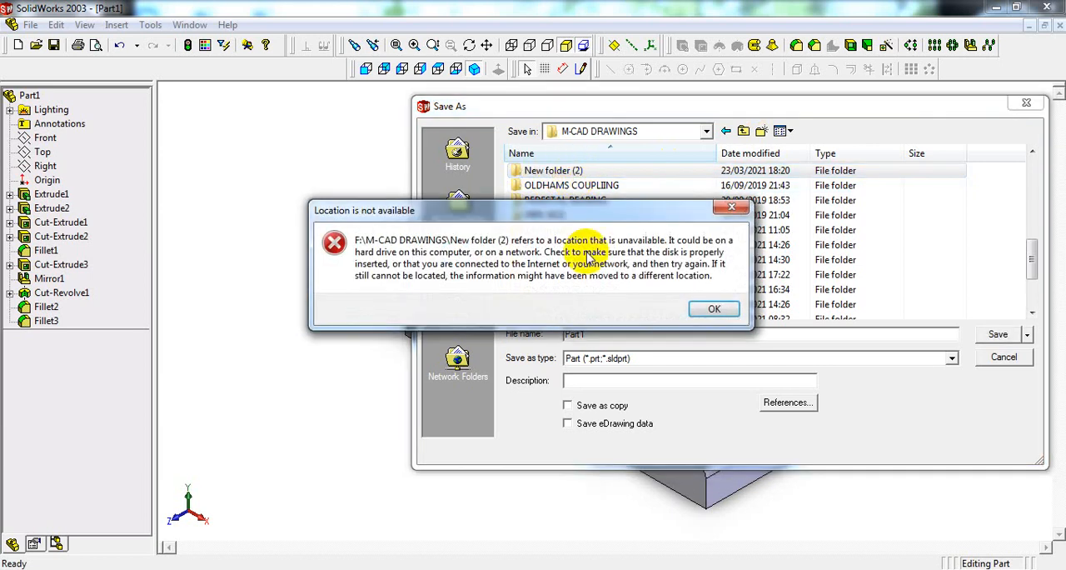
click(715, 309)
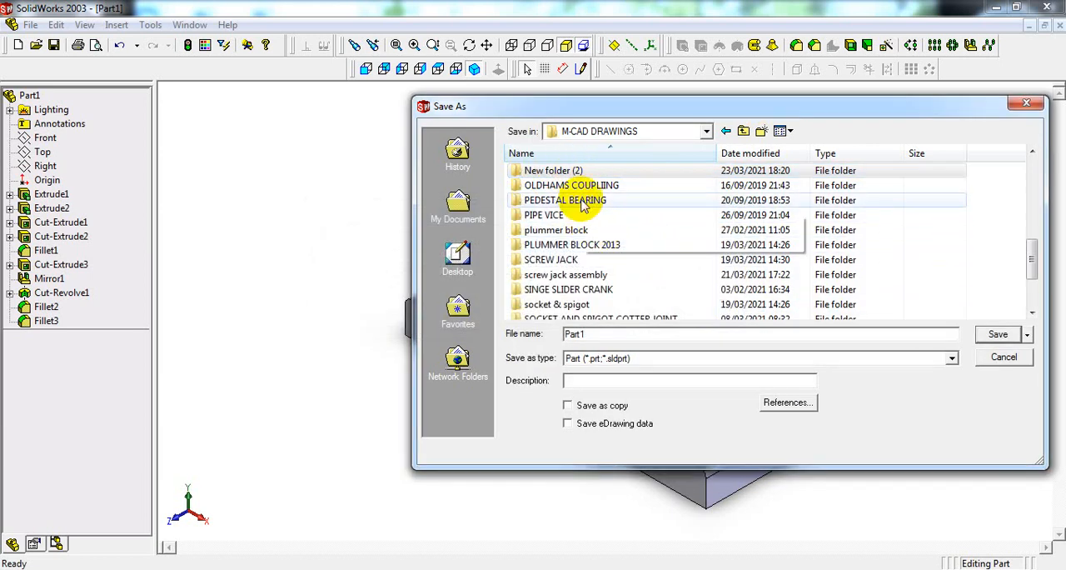
Step: Try to rename New folder (2) as BUSHED BEARING and open it
click(571, 172)
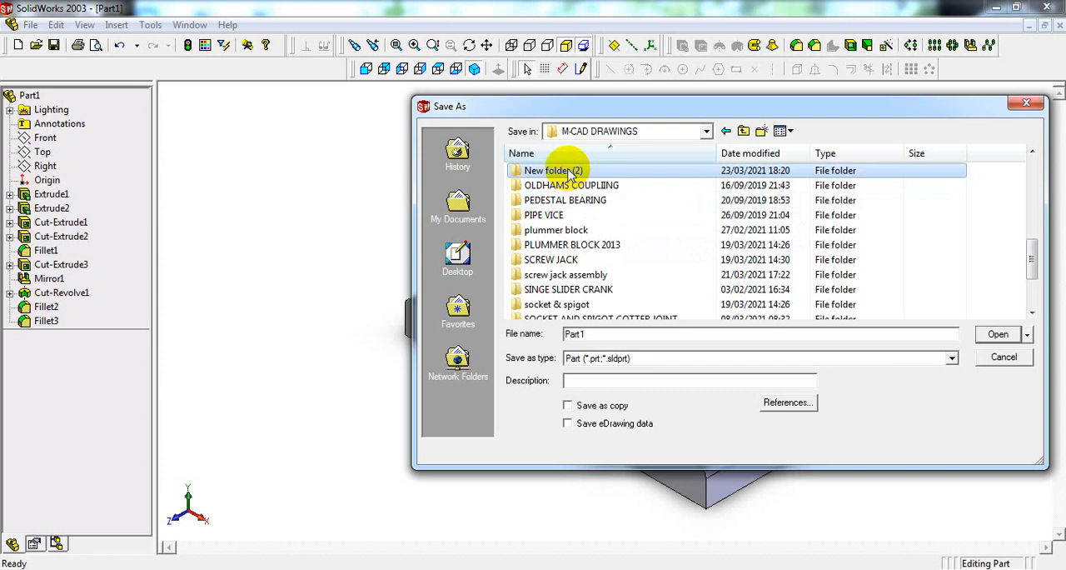
click(572, 171)
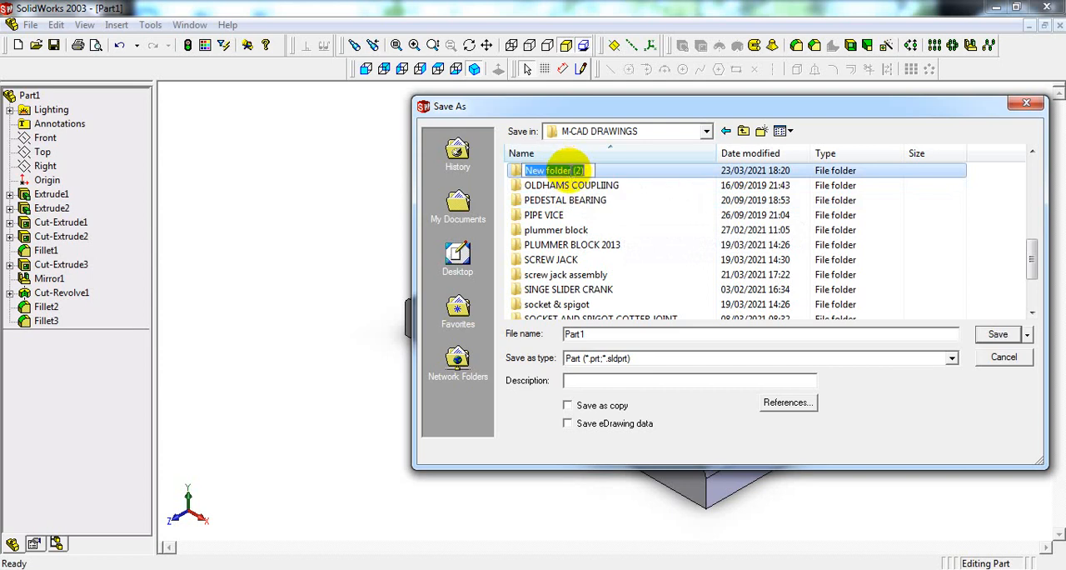
text(BUSH)
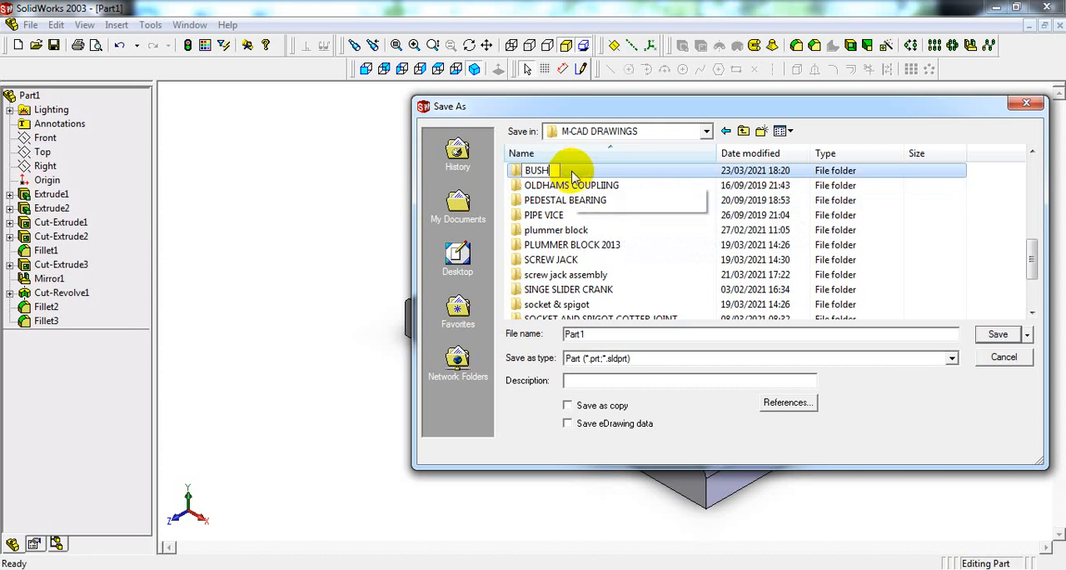
text(ED BEARING)
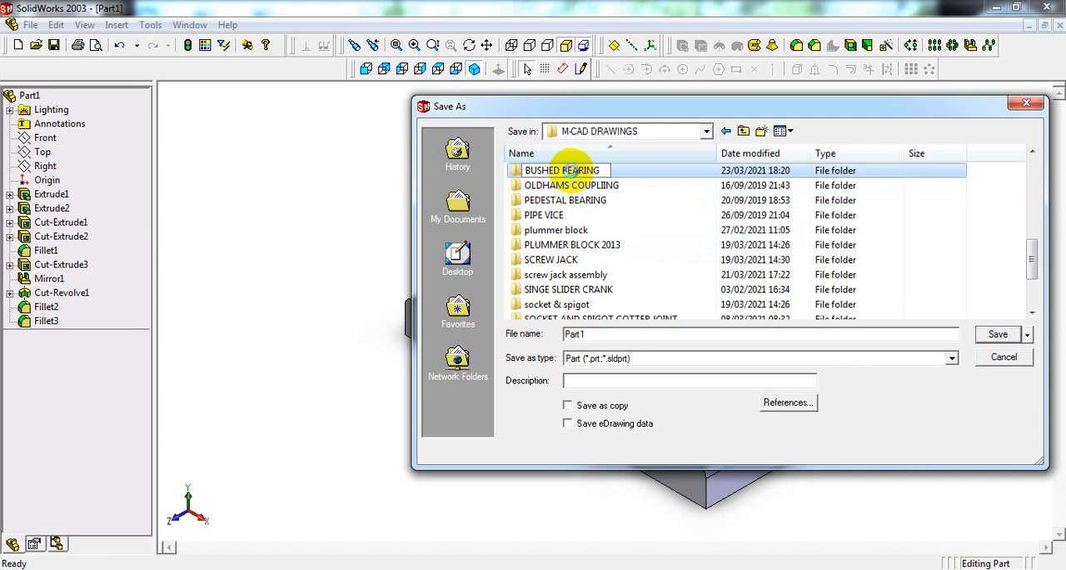
key(Return)
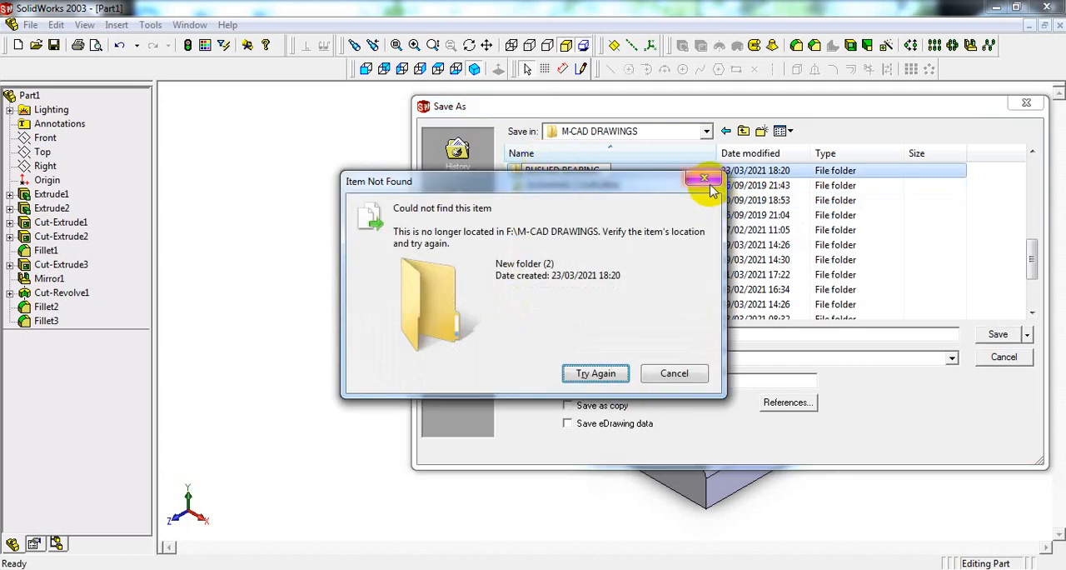
click(675, 373)
double_click(566, 171)
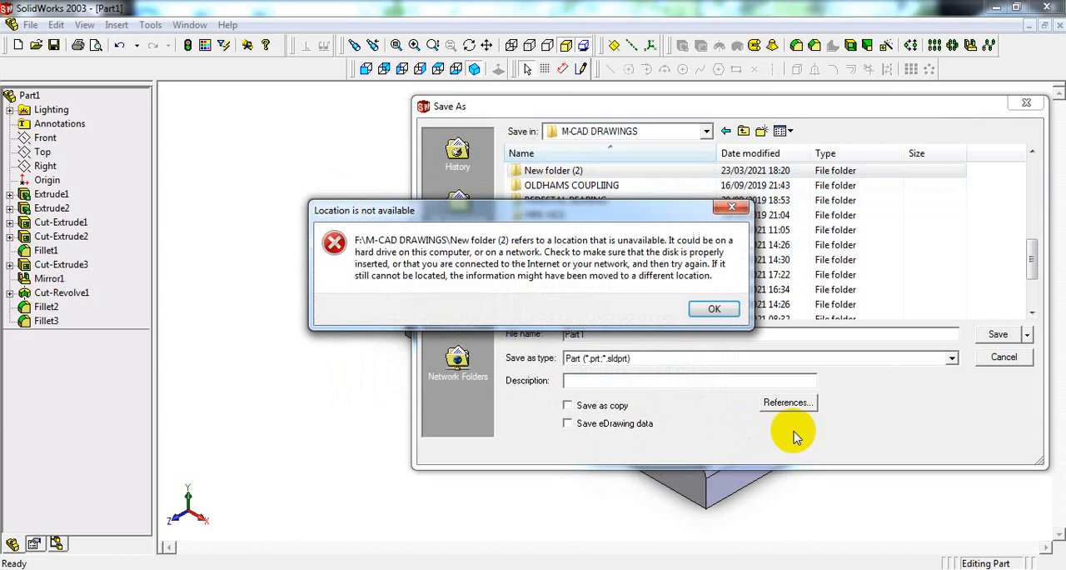
click(716, 308)
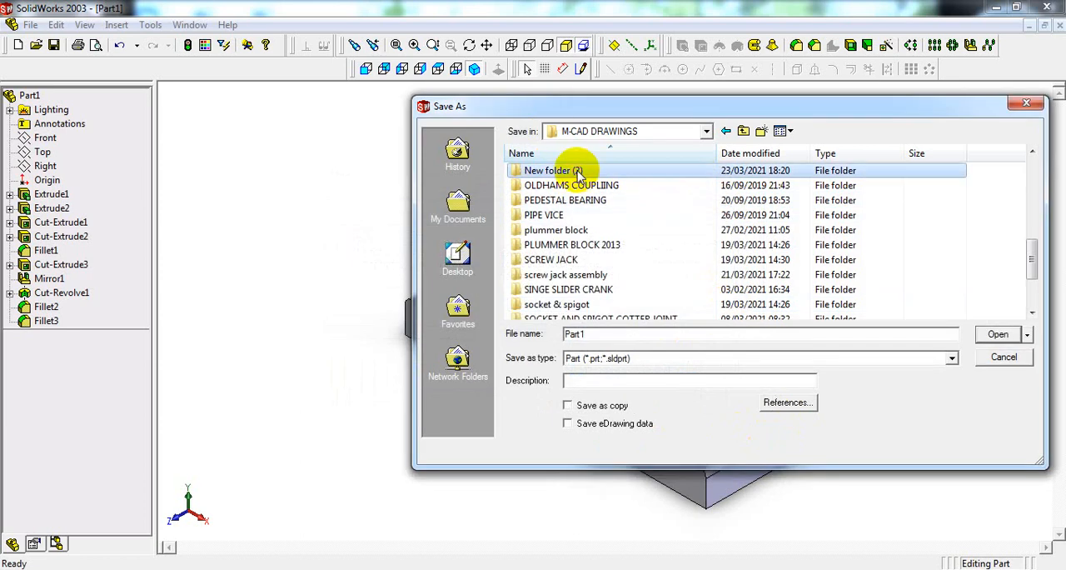
Step: Try to rename New folder (2) as BUSHED BERING 2003
click(579, 171)
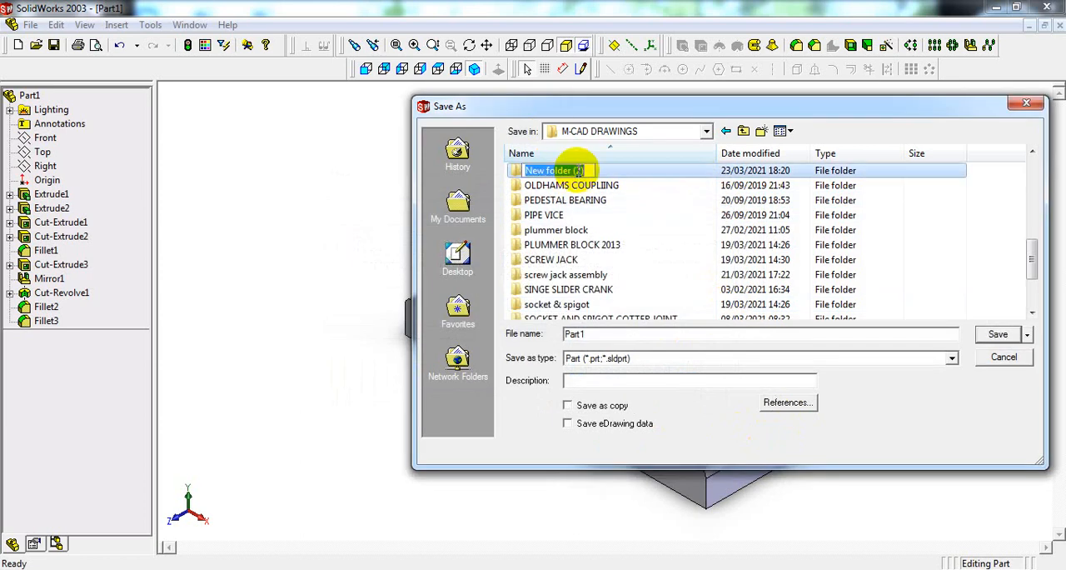
text(BUSHED BERING 2003)
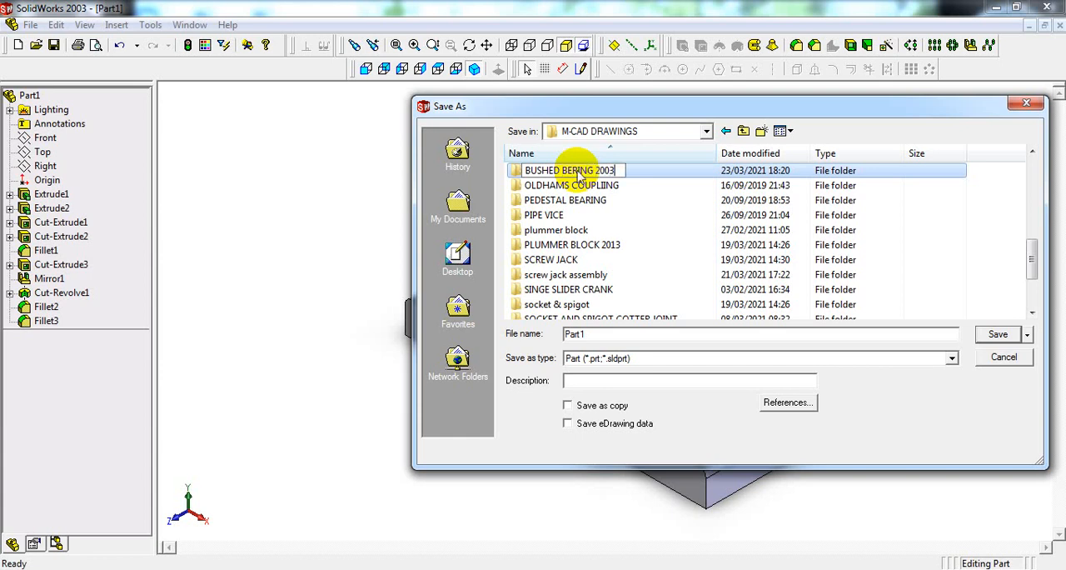
key(Return)
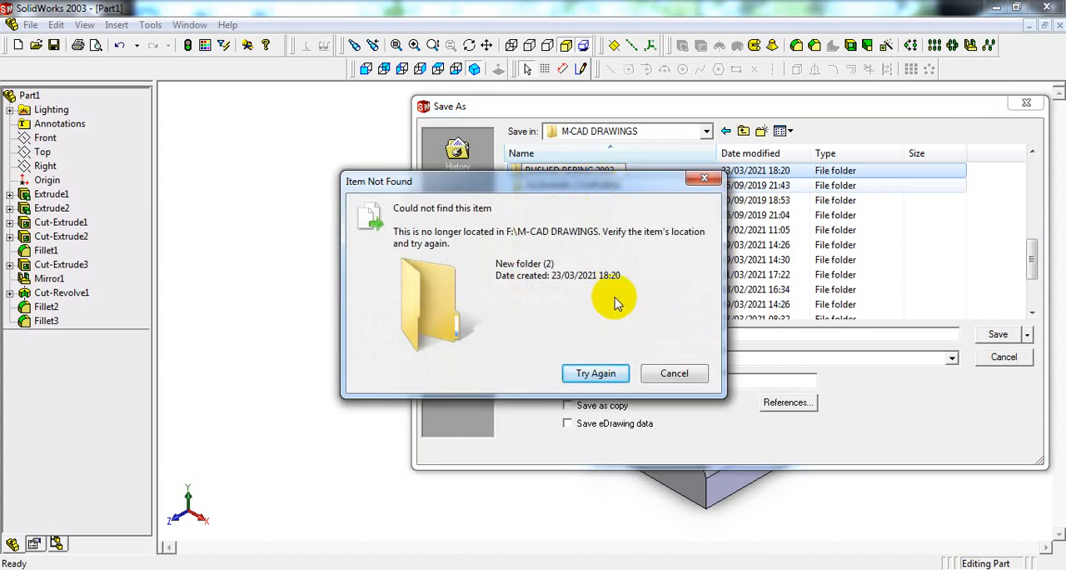
click(673, 375)
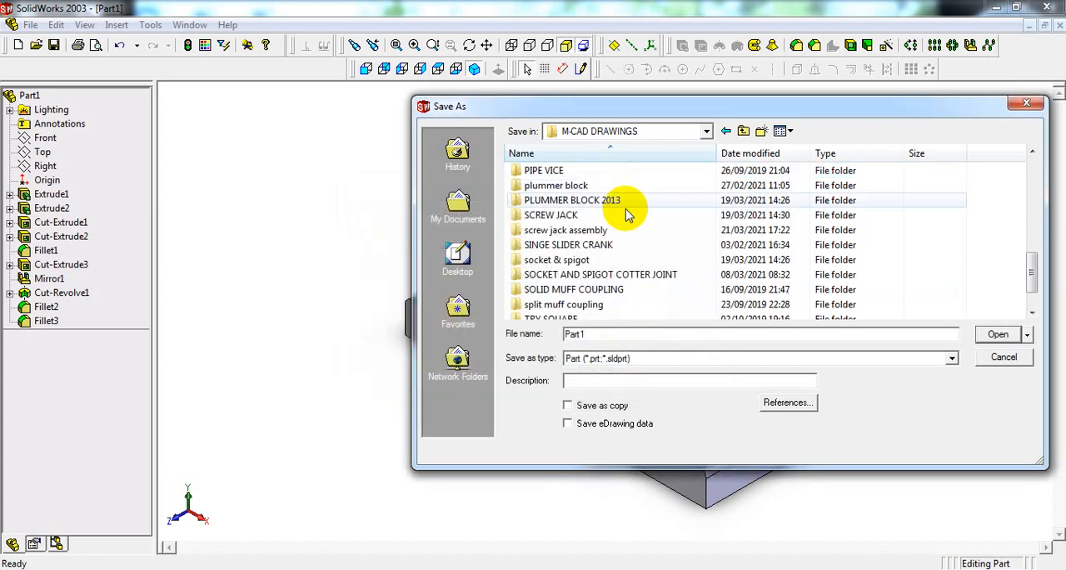
Step: Save the part as B BLOCK in the existing BUSHED BEARING folder
click(553, 228)
scroll(572, 230, down, 1)
scroll(571, 230, up, 10)
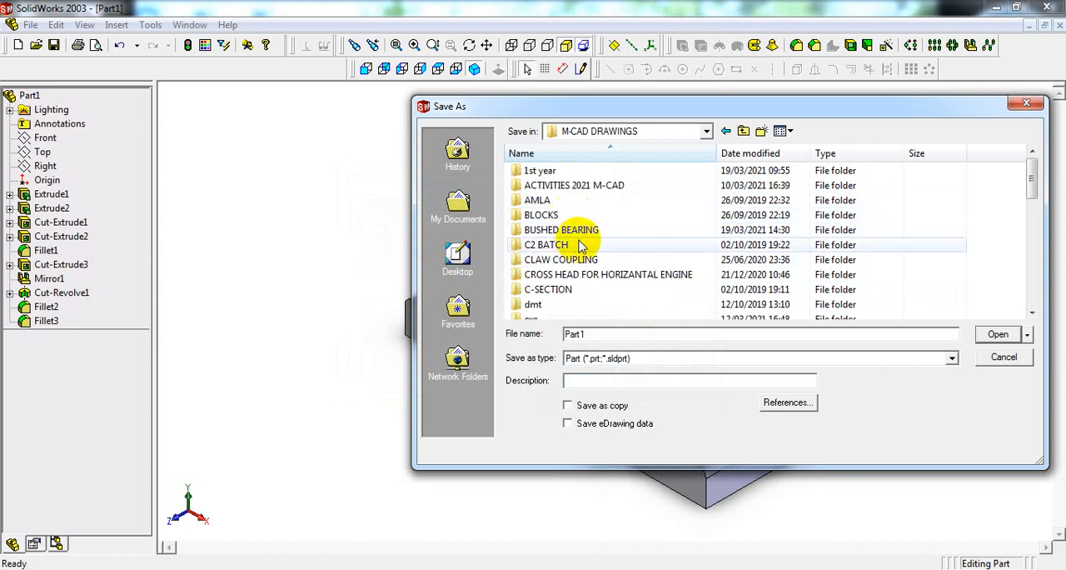
double_click(583, 231)
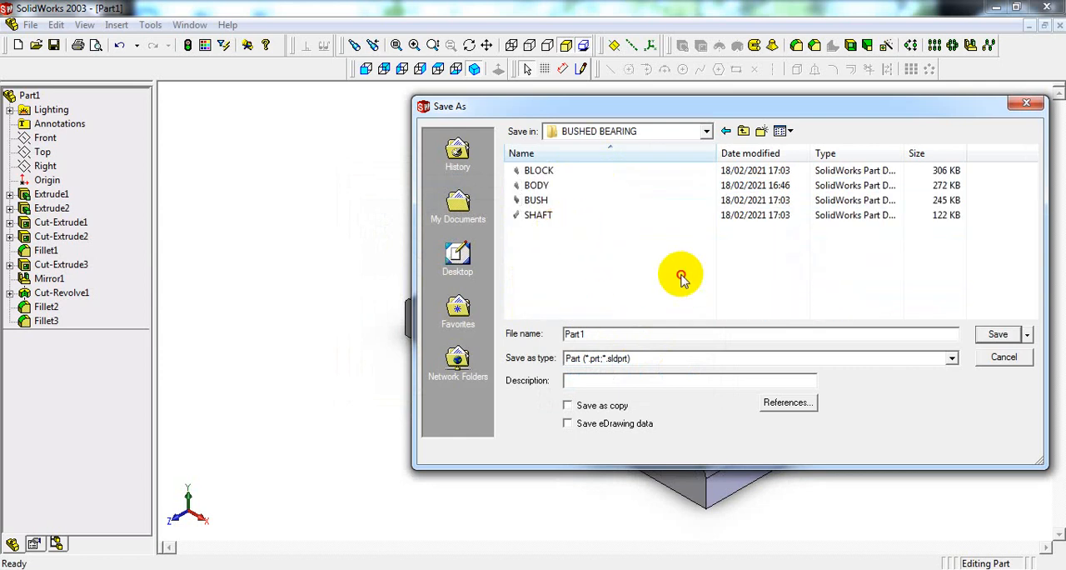
click(557, 333)
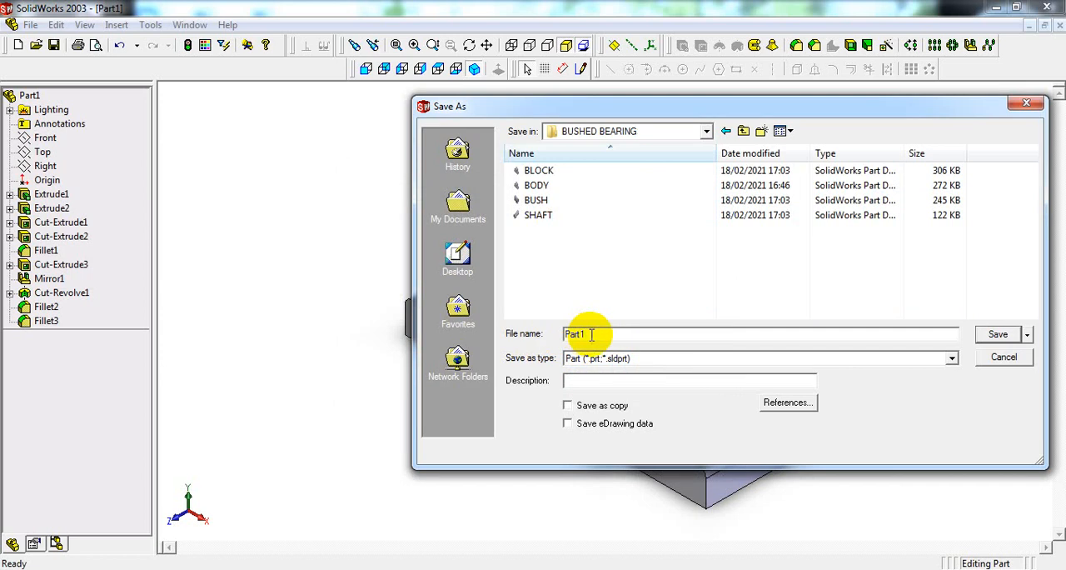
drag(590, 334, 555, 340)
text(BLOCK)
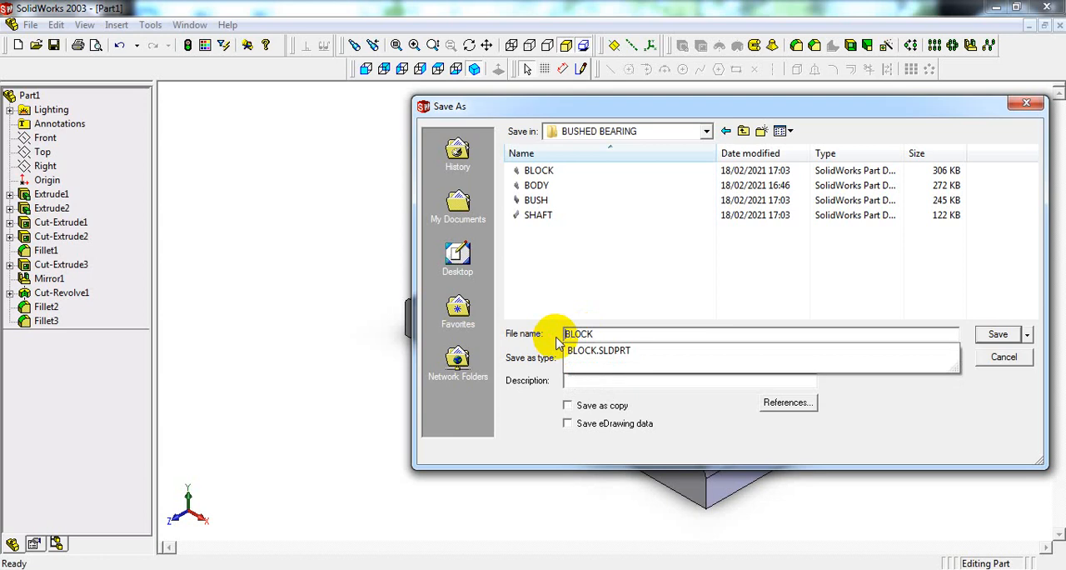
text(B)
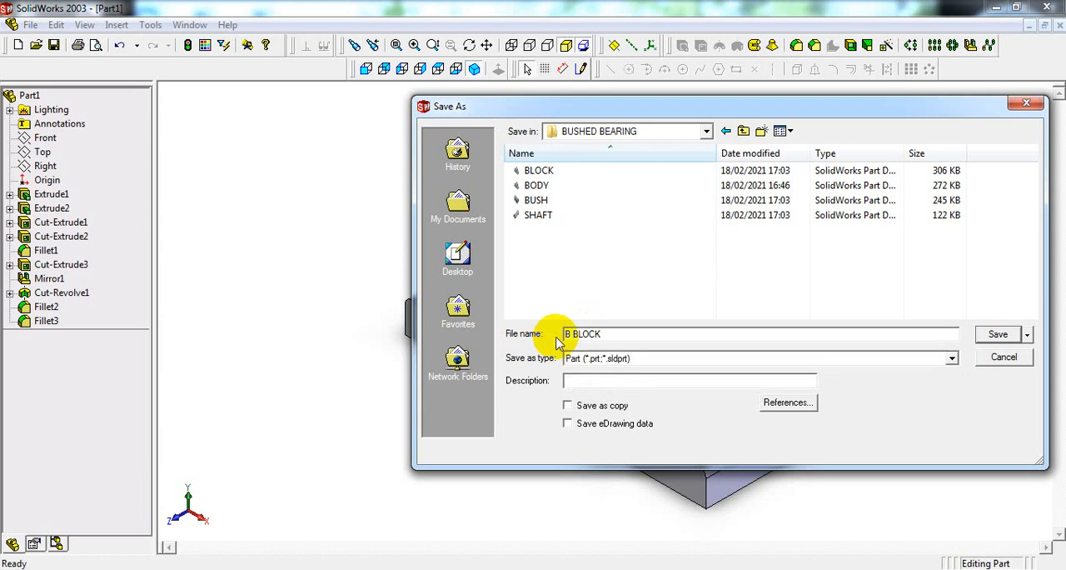
click(996, 335)
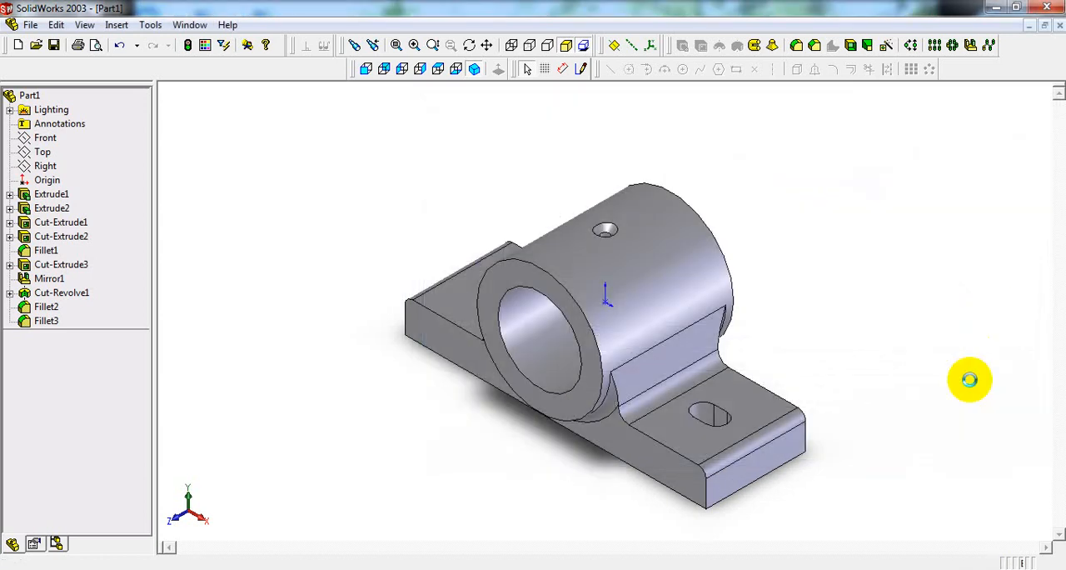
Step: Switch to the reference drawing in Picasa Photo Viewer and examine the bush (item 2) dimensions alongside the block's oil hole
key(alt+Tab)
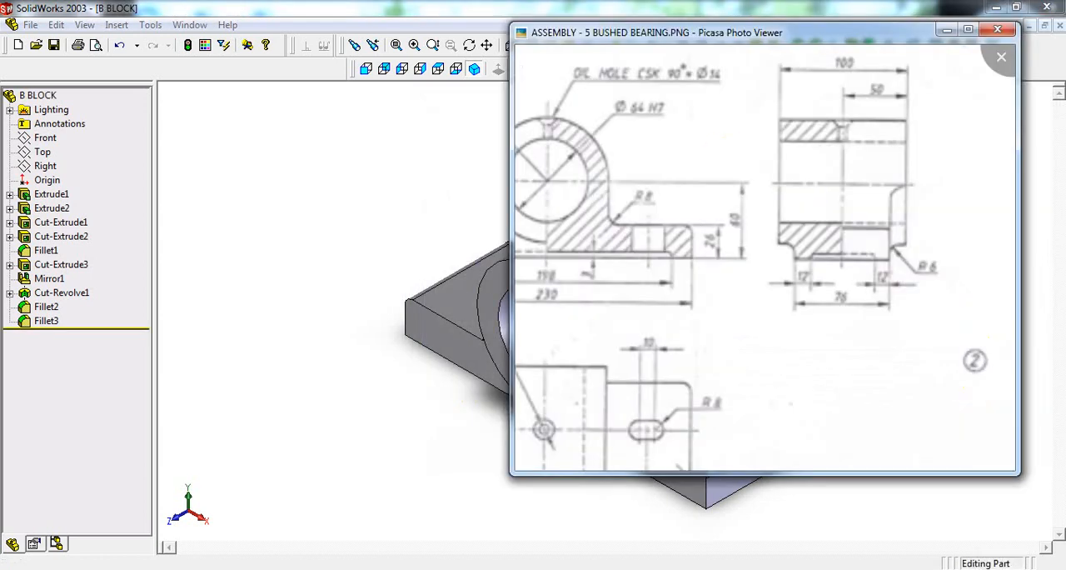
mouse_move(747, 301)
mouse_down()
mouse_move(750, 225)
mouse_move(697, 166)
mouse_up()
scroll(812, 277, down, 5)
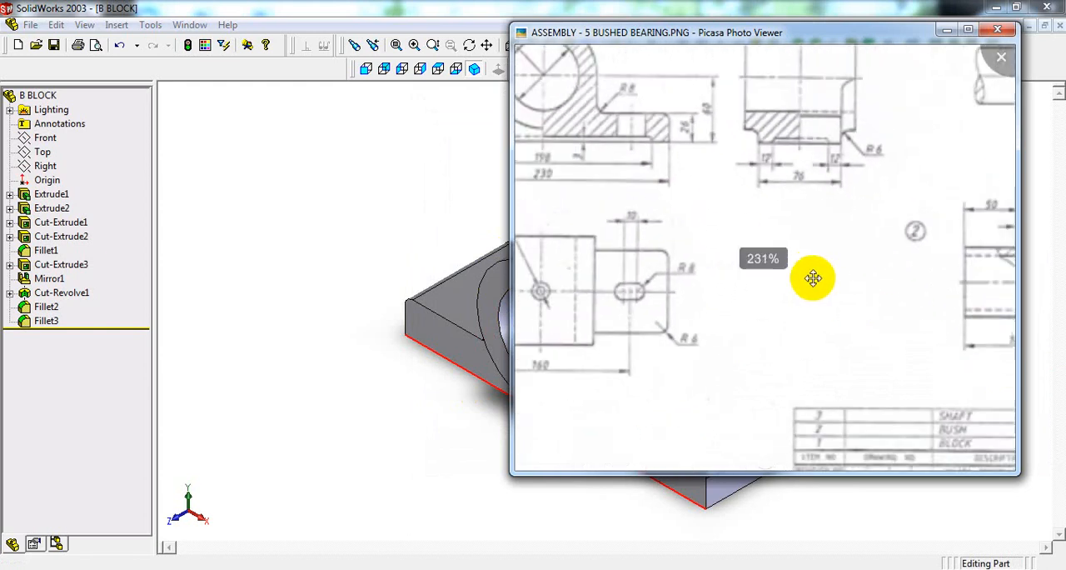
scroll(707, 195, up, 1)
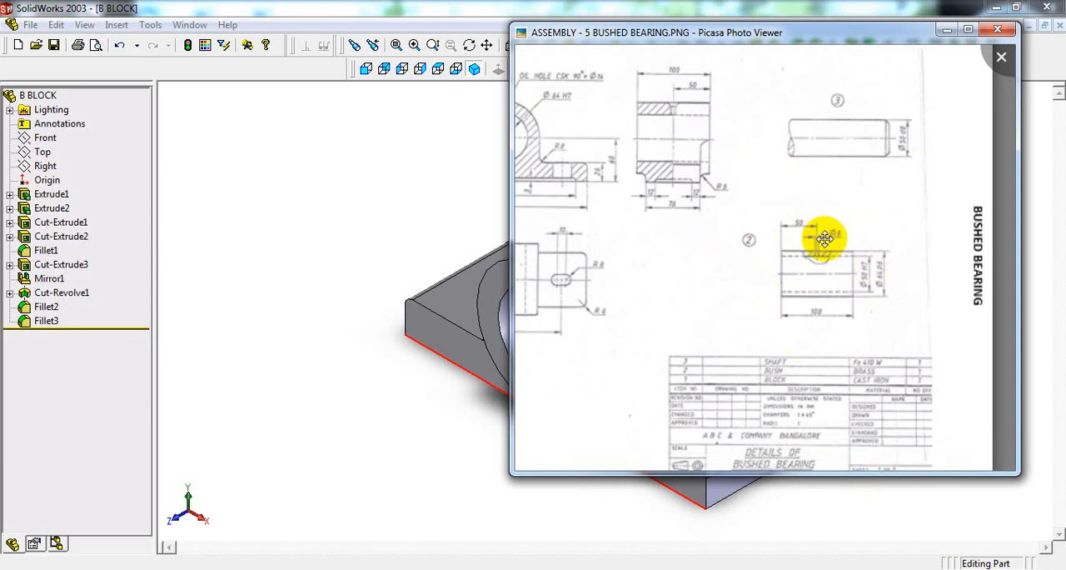
drag(562, 185, 697, 186)
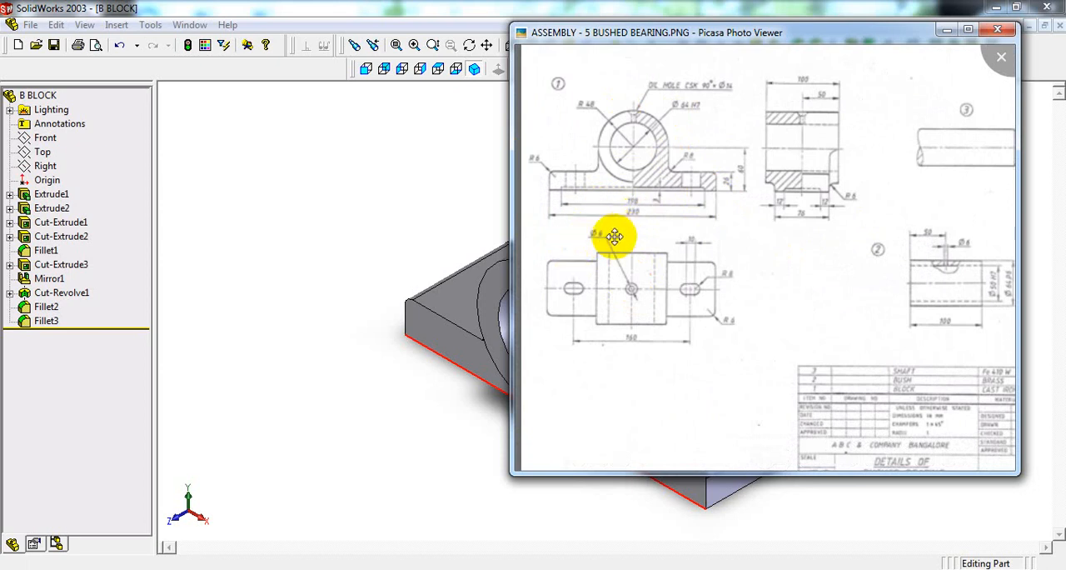
drag(626, 282, 604, 266)
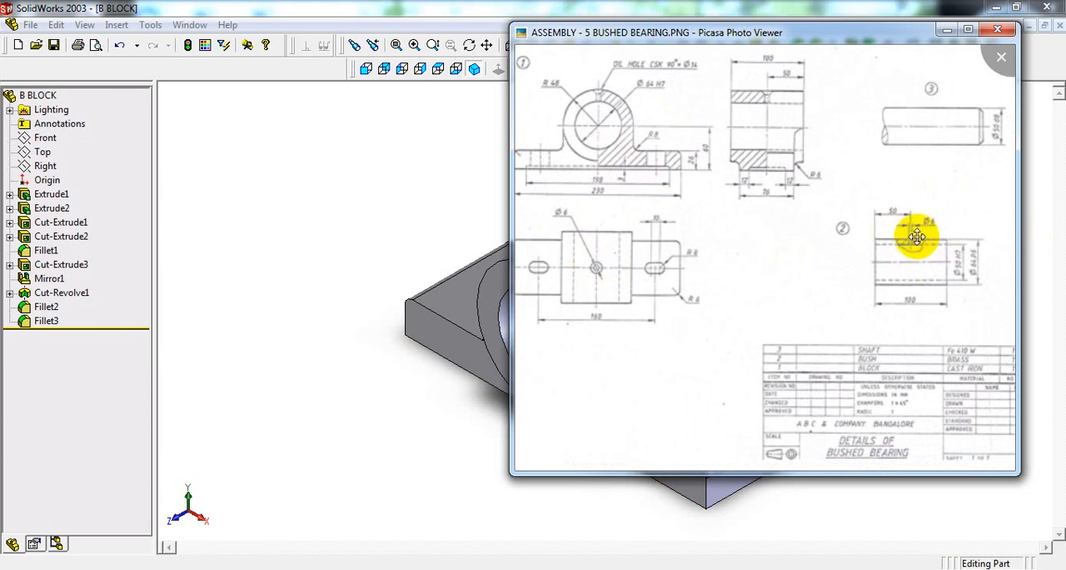
mouse_move(916, 238)
mouse_down()
mouse_move(888, 261)
mouse_move(845, 258)
mouse_up()
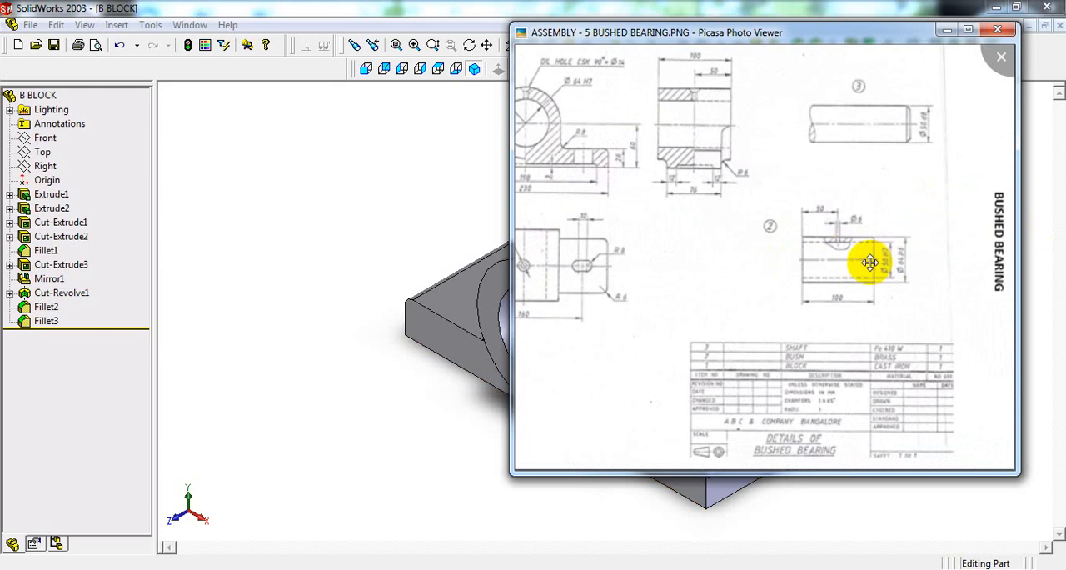
Step: Return from the reference drawing to SolidWorks and create a new document from the Part template
key(Escape)
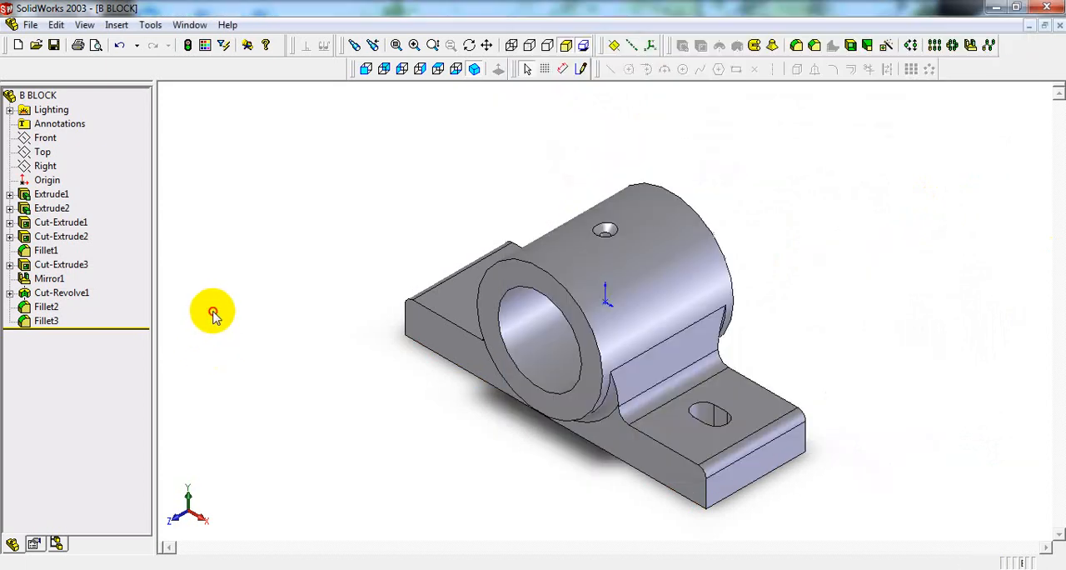
click(29, 25)
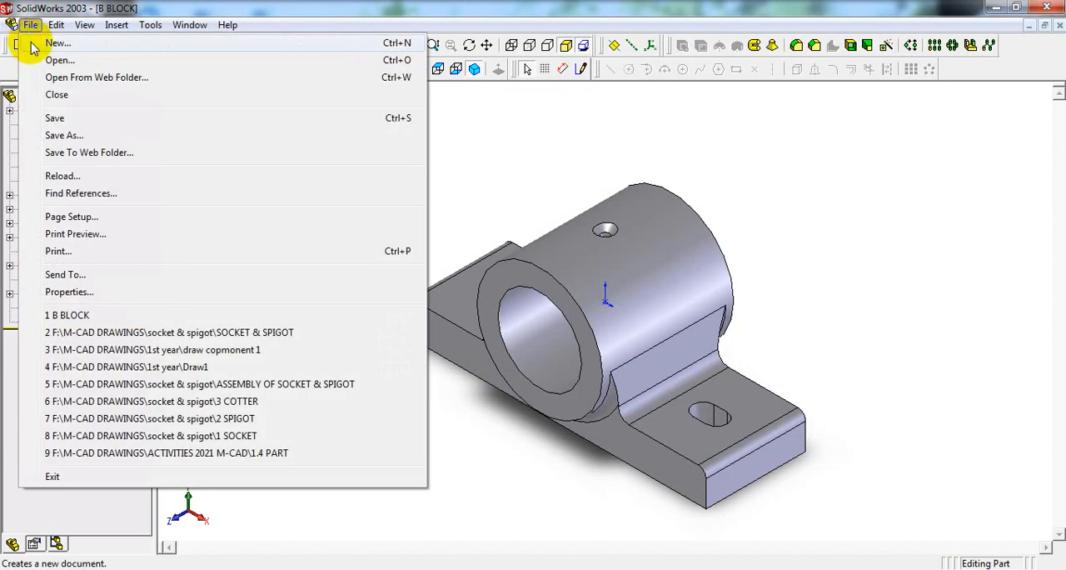
click(34, 42)
click(327, 179)
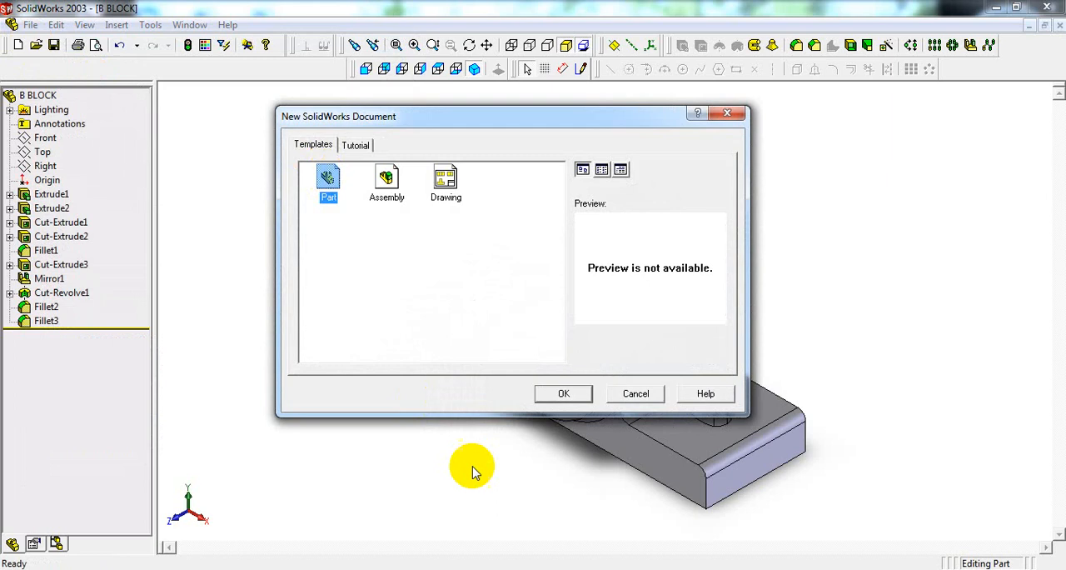
click(567, 393)
key(Return)
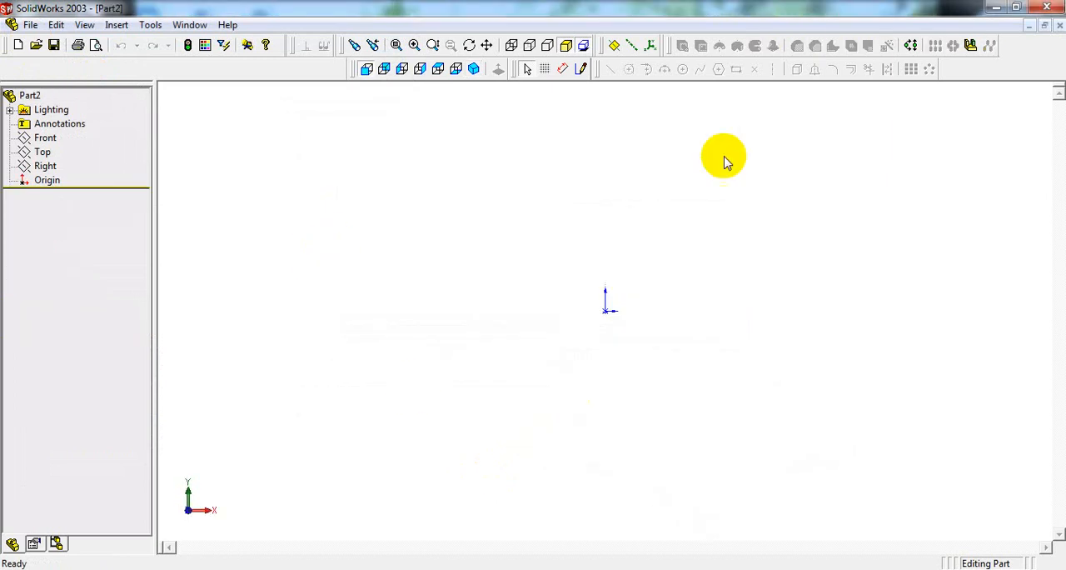
Step: Start a sketch on the default Front plane and draw a circle of about 19 mm radius centred on the origin
click(582, 69)
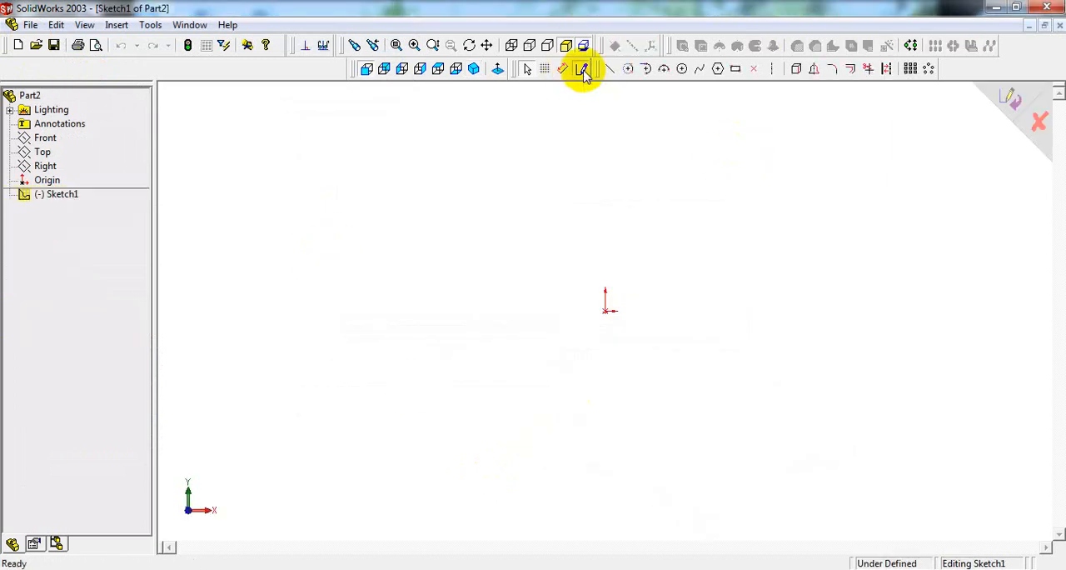
click(685, 73)
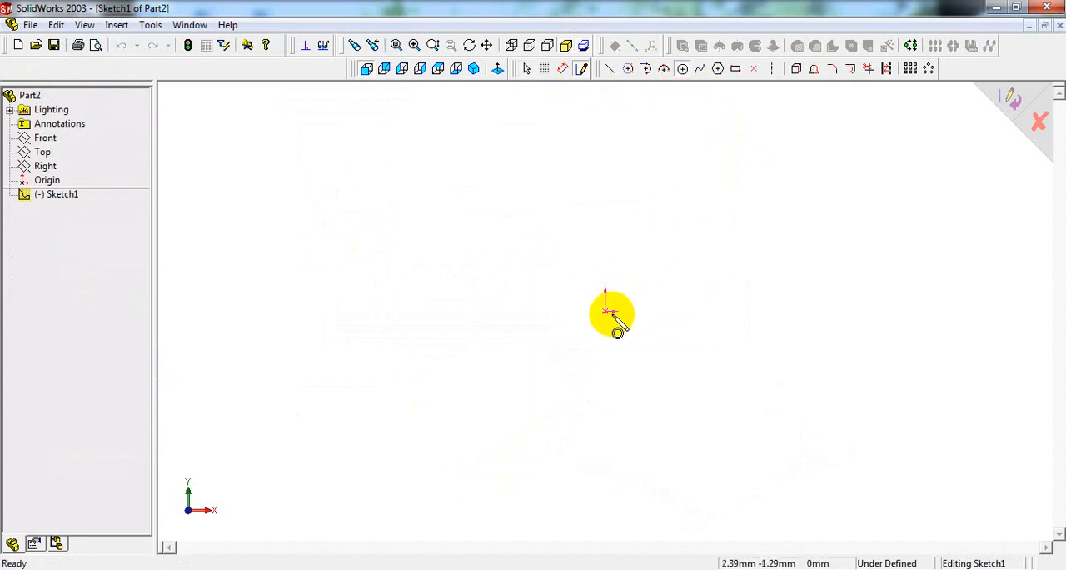
mouse_move(607, 313)
mouse_down()
mouse_move(625, 292)
mouse_move(619, 274)
mouse_up()
Step: Dimension the circle's diameter and set it to 64 mm for the bush's outer surface
right_click(625, 251)
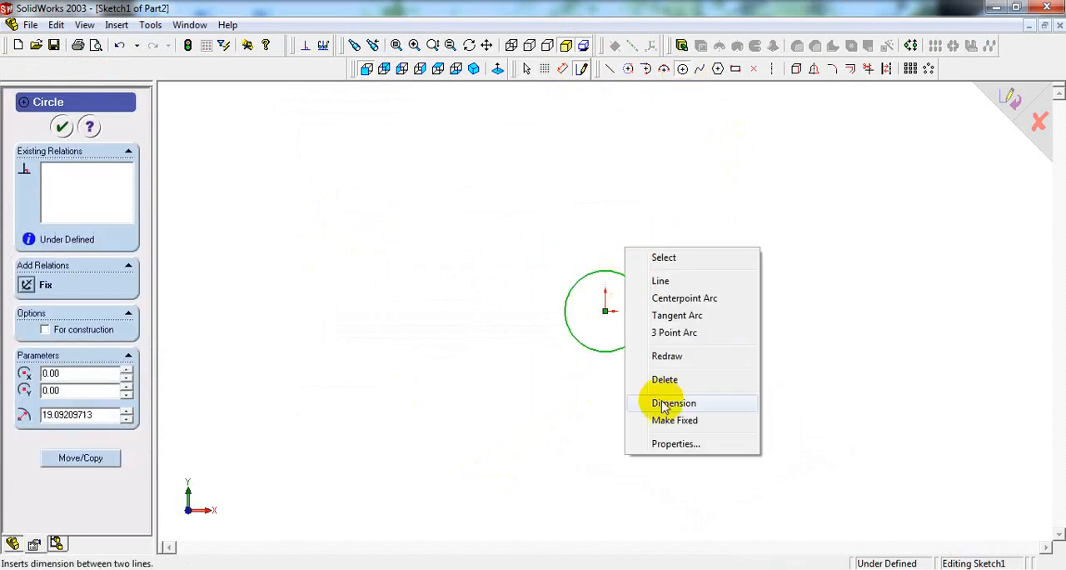
click(666, 402)
click(638, 280)
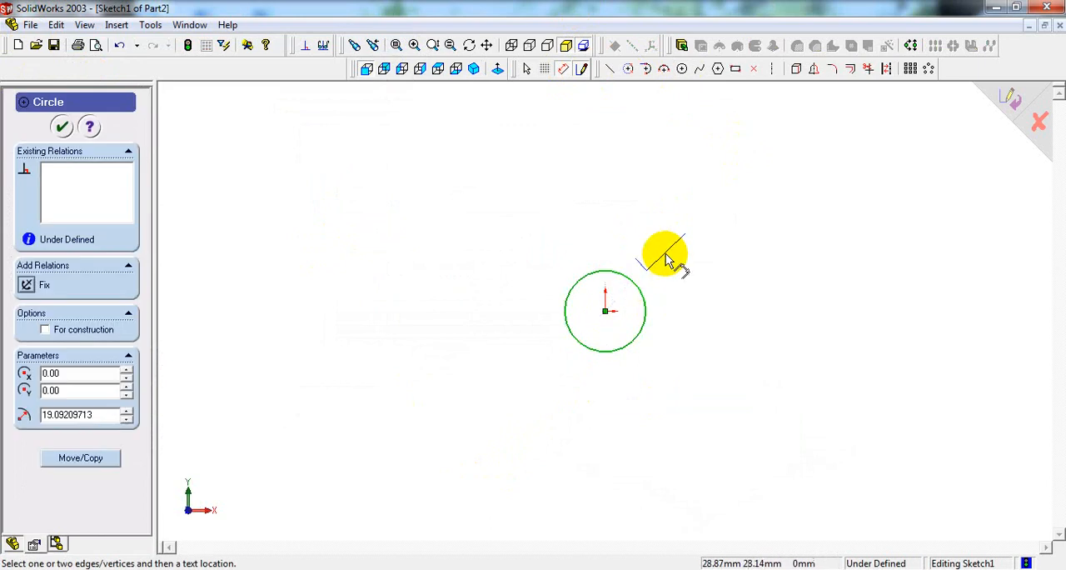
click(673, 245)
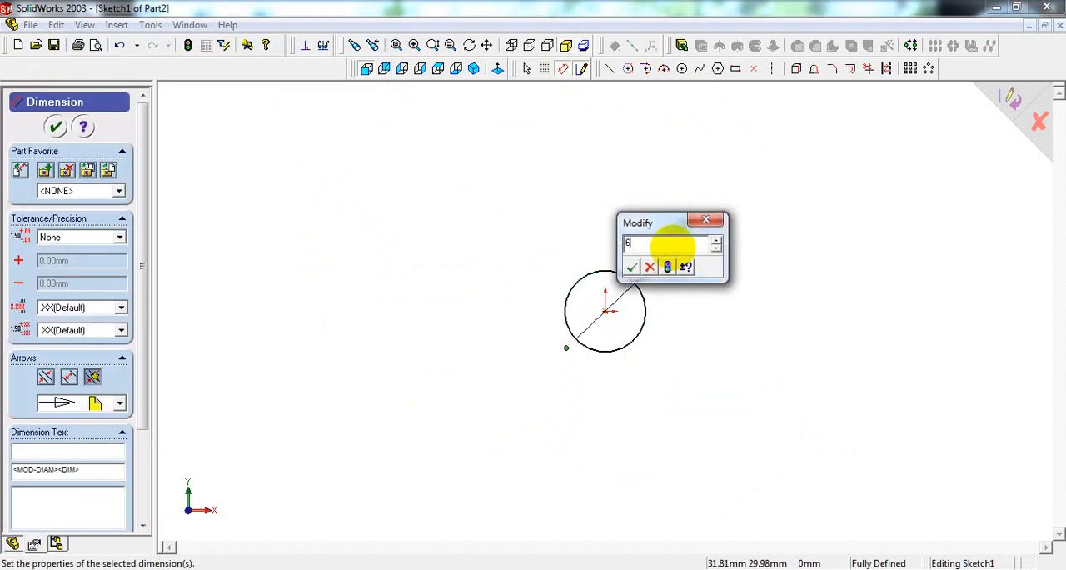
key(Return)
click(713, 295)
scroll(568, 295, down, 3)
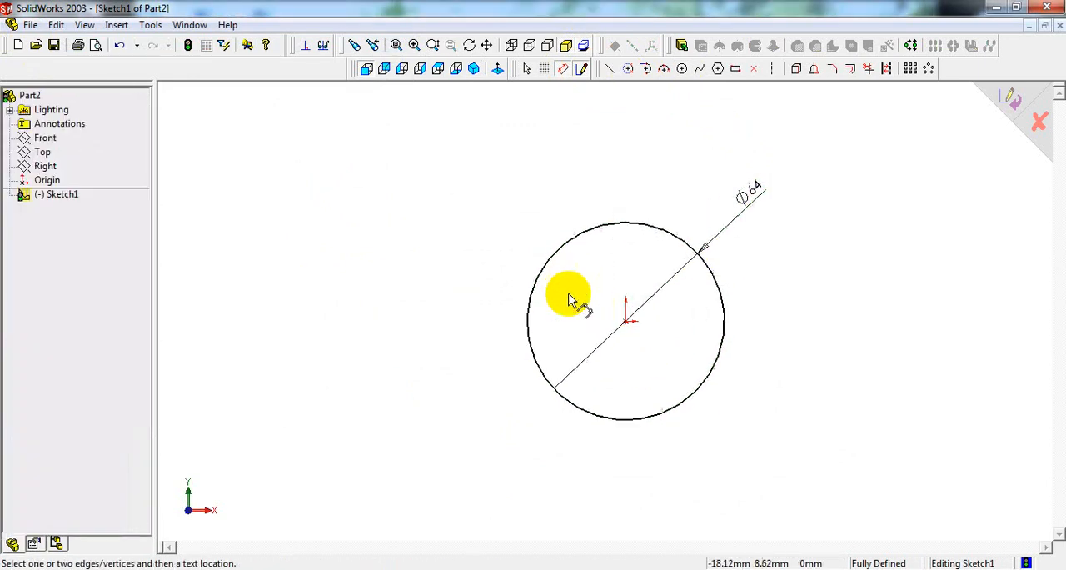
Step: Draw a smaller concentric circle from the origin and set its diameter to 50 mm for the bore
click(683, 70)
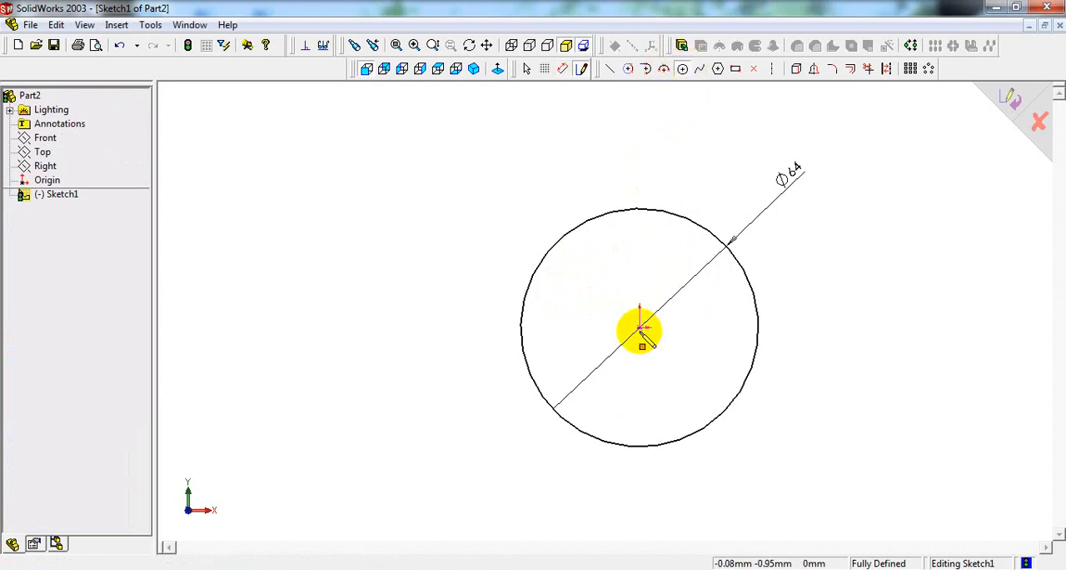
drag(639, 329, 666, 253)
right_click(666, 254)
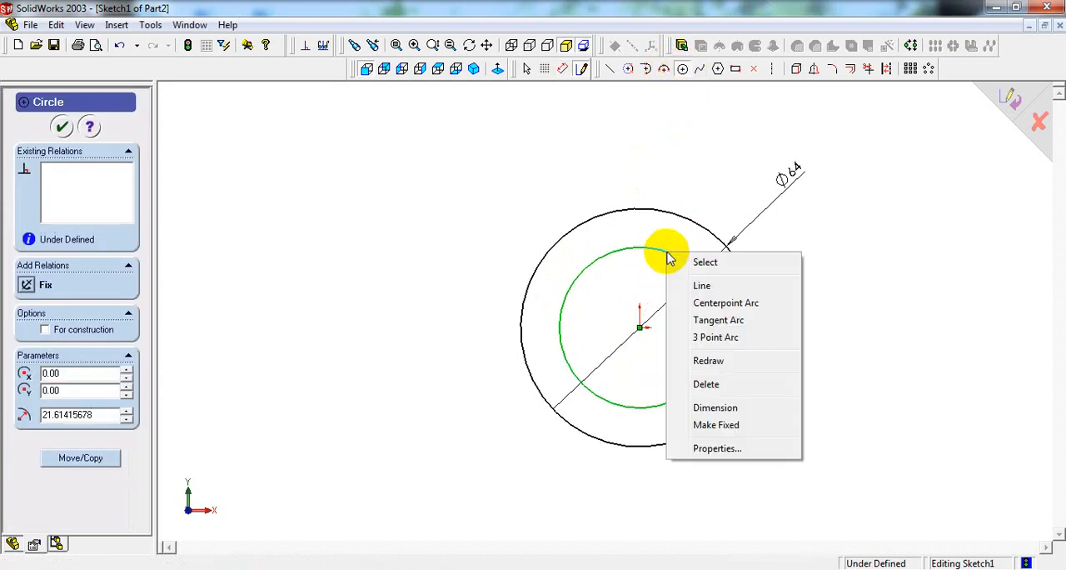
click(710, 408)
click(684, 259)
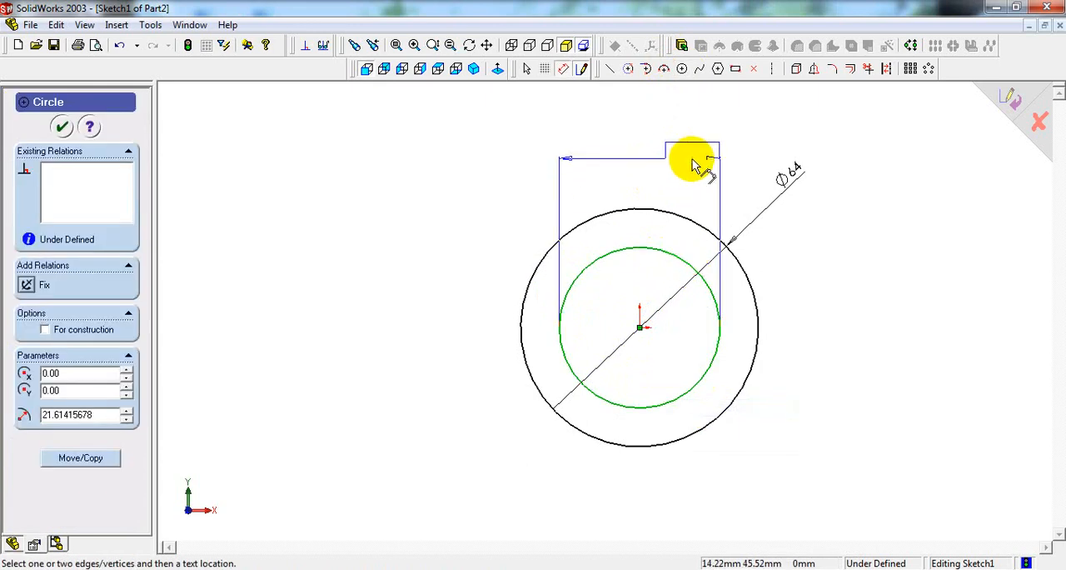
click(741, 160)
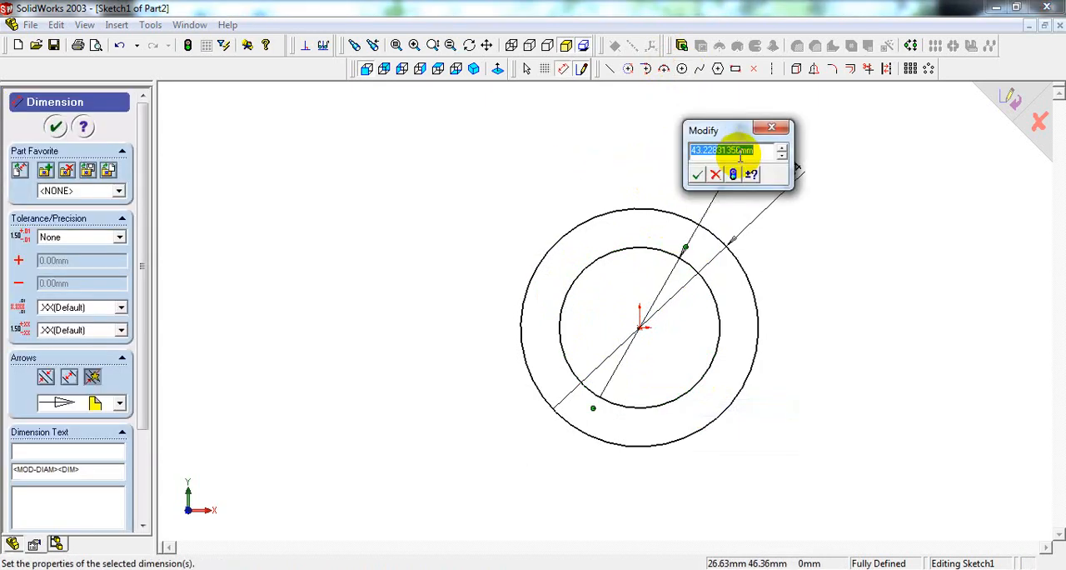
key(Return)
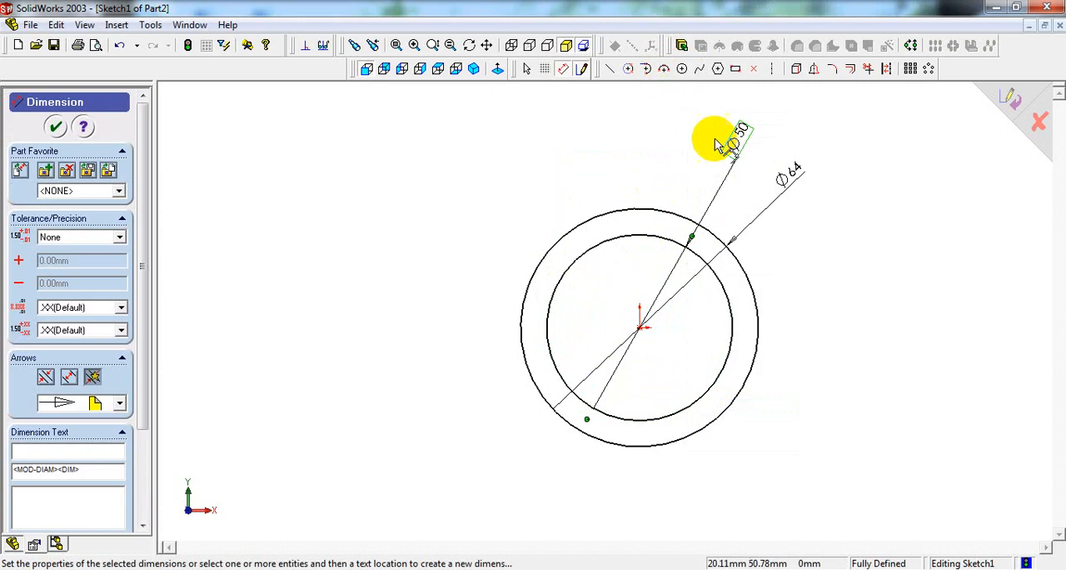
Step: Check the bush length in the reference drawing and extrude the ring profile 100 mm with the Mid Plane end condition
click(474, 68)
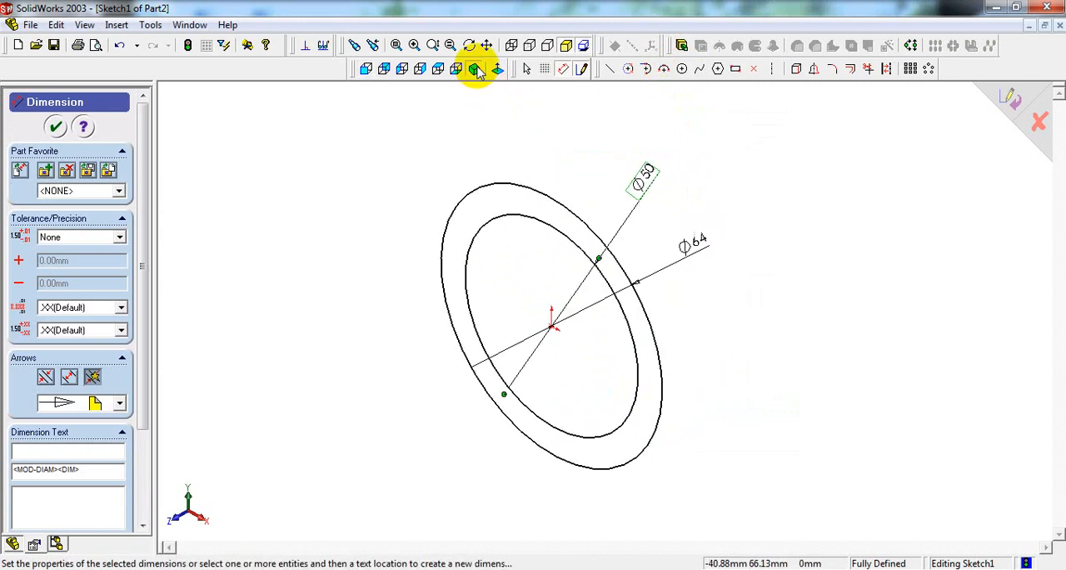
key(alt+Tab)
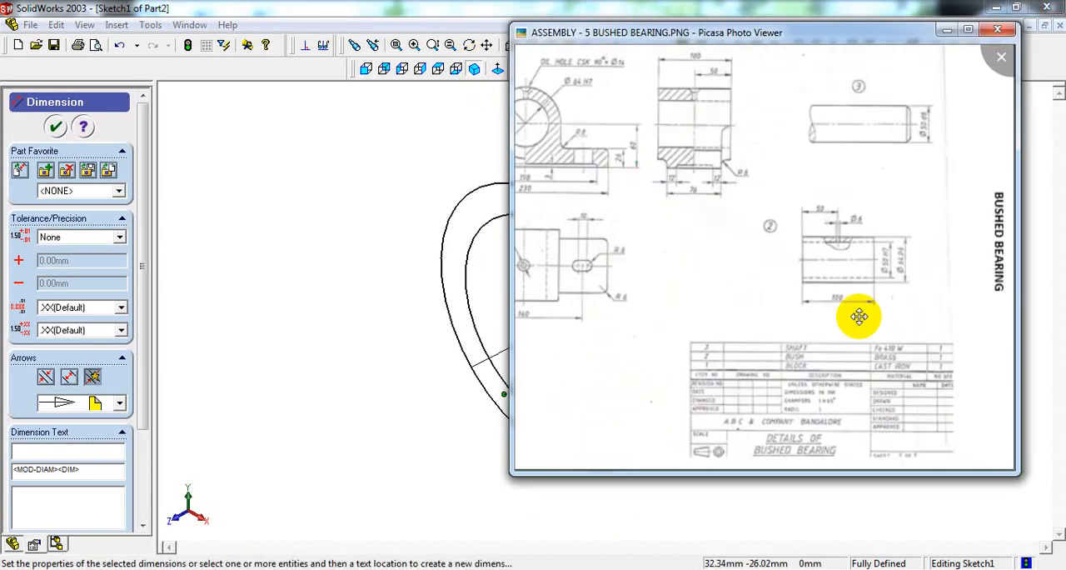
click(238, 178)
click(682, 45)
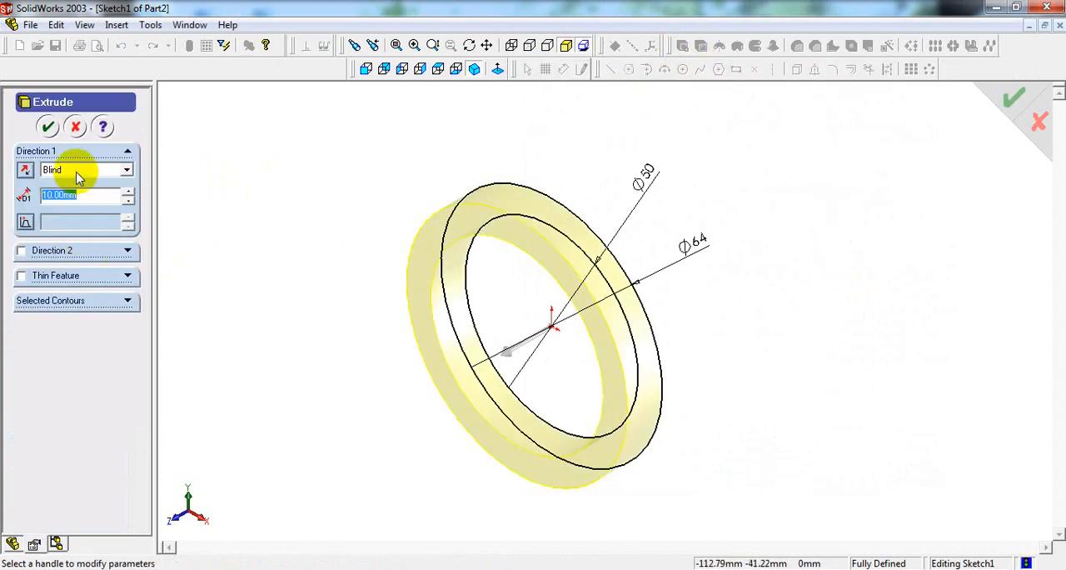
click(75, 171)
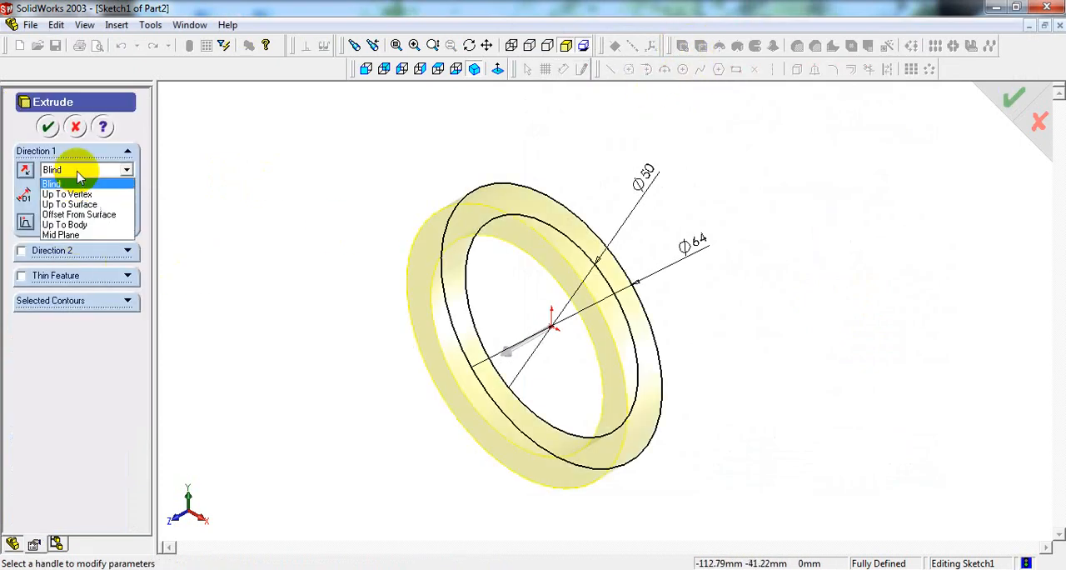
click(81, 238)
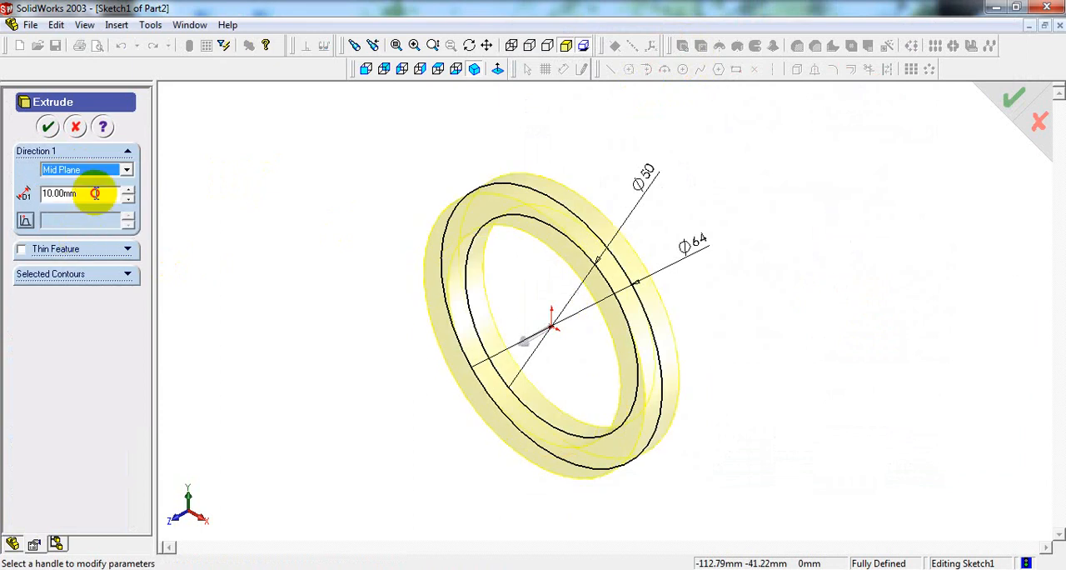
drag(95, 192, 35, 193)
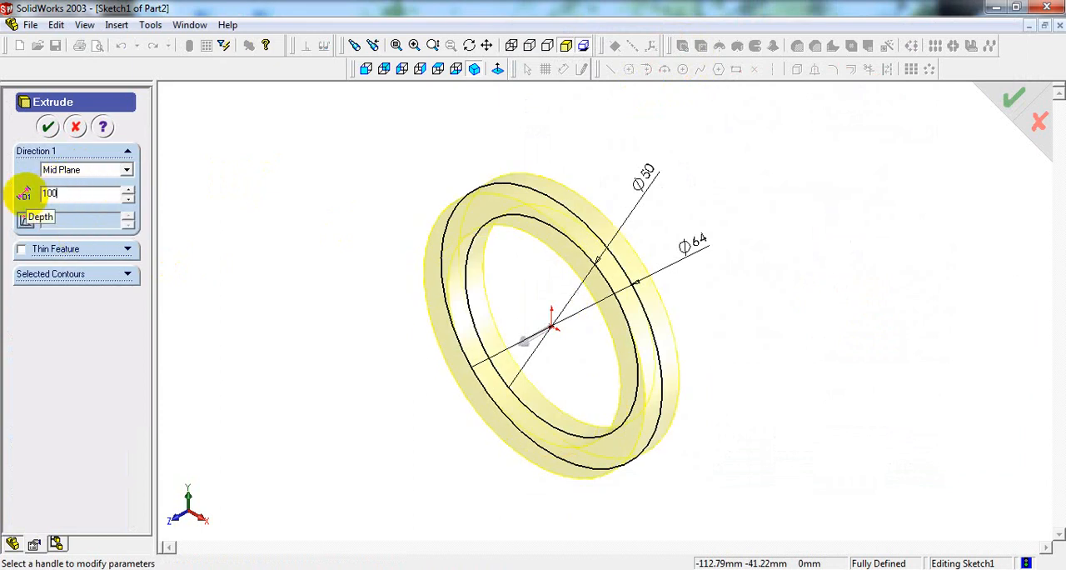
key(Return)
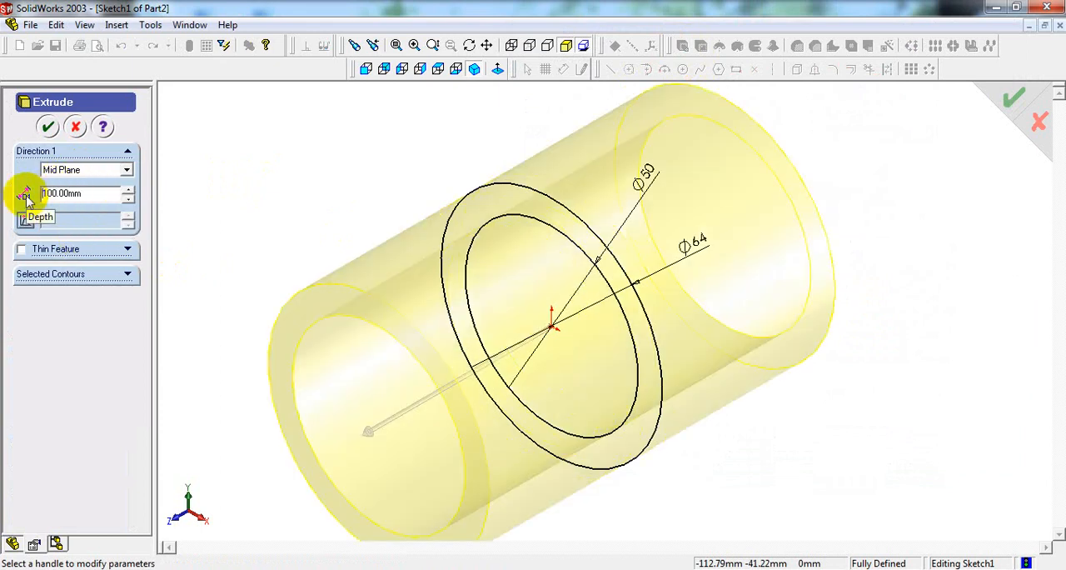
click(48, 129)
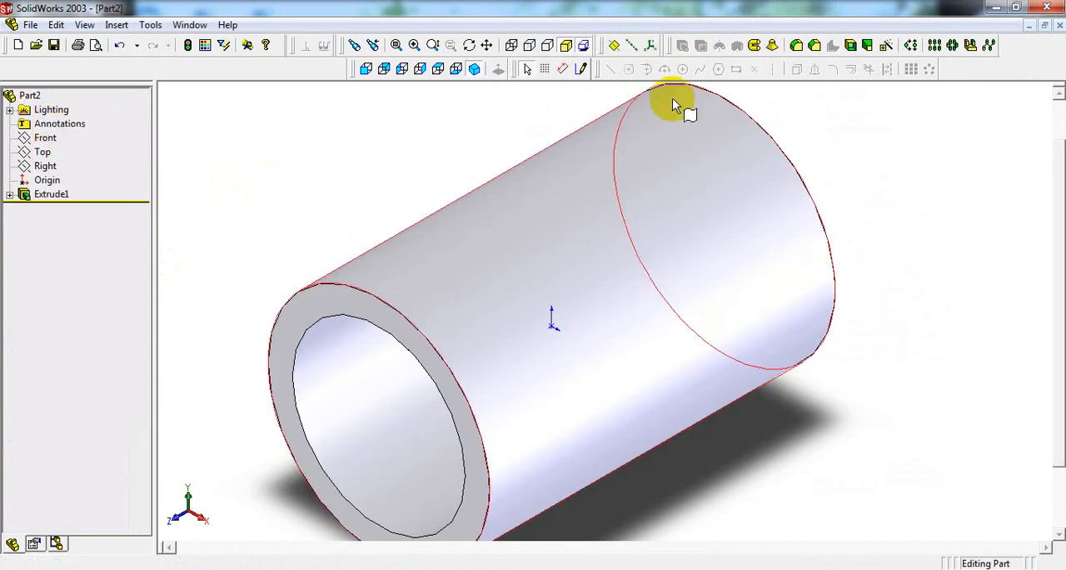
Step: Check the oil hole in the reference drawing, then sketch a circle of about 5.6 mm radius at the origin on the Top plane
click(478, 71)
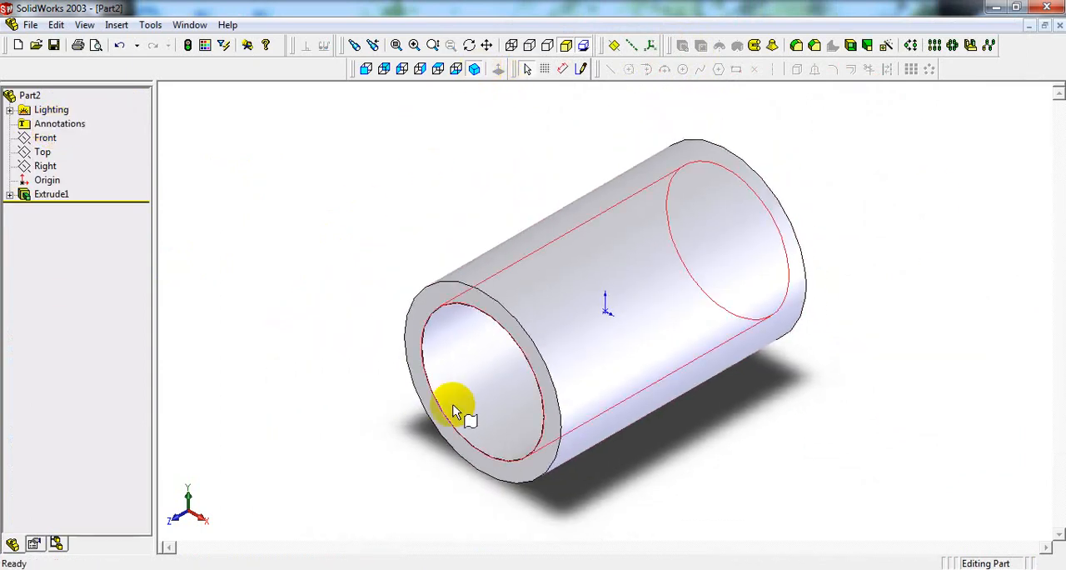
key(alt+Tab)
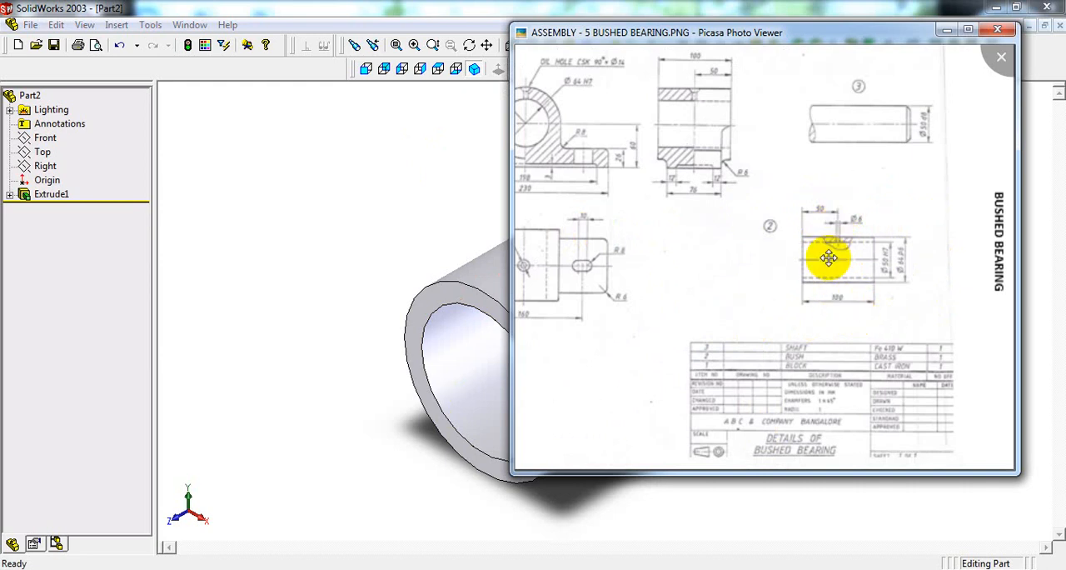
click(370, 279)
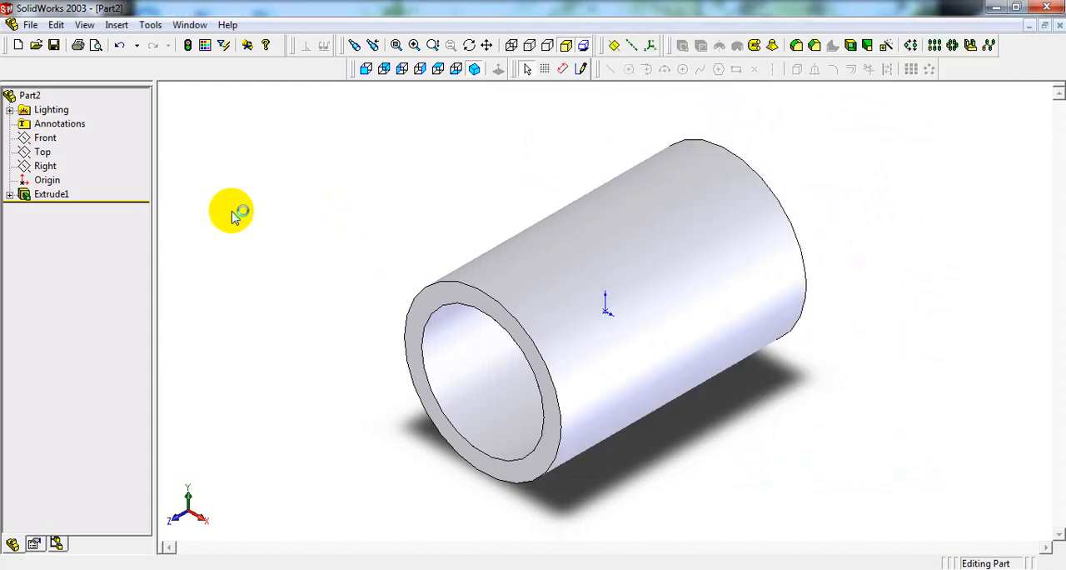
click(45, 165)
click(43, 155)
click(43, 155)
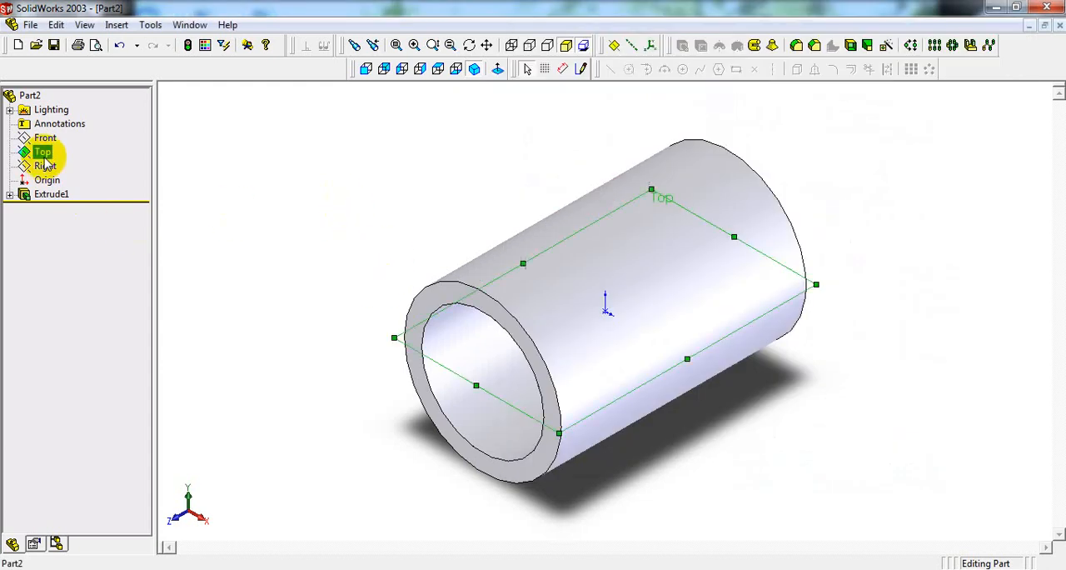
click(439, 71)
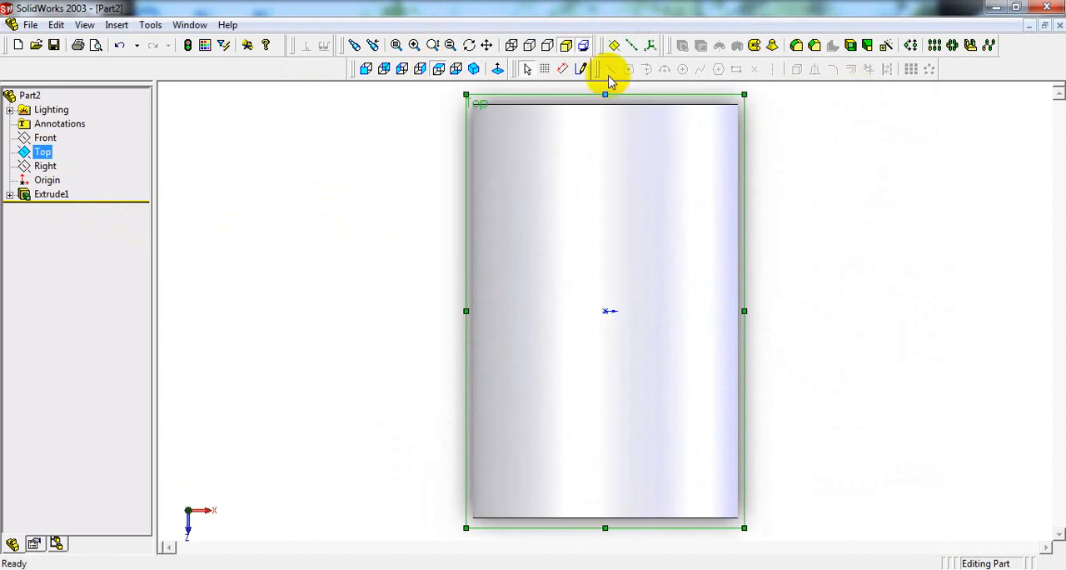
click(583, 73)
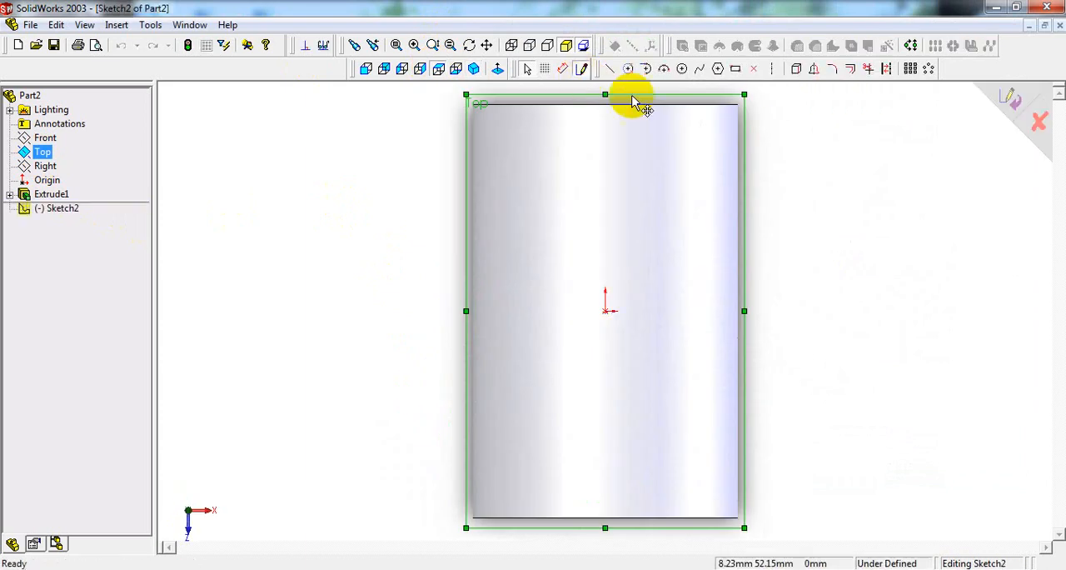
click(682, 70)
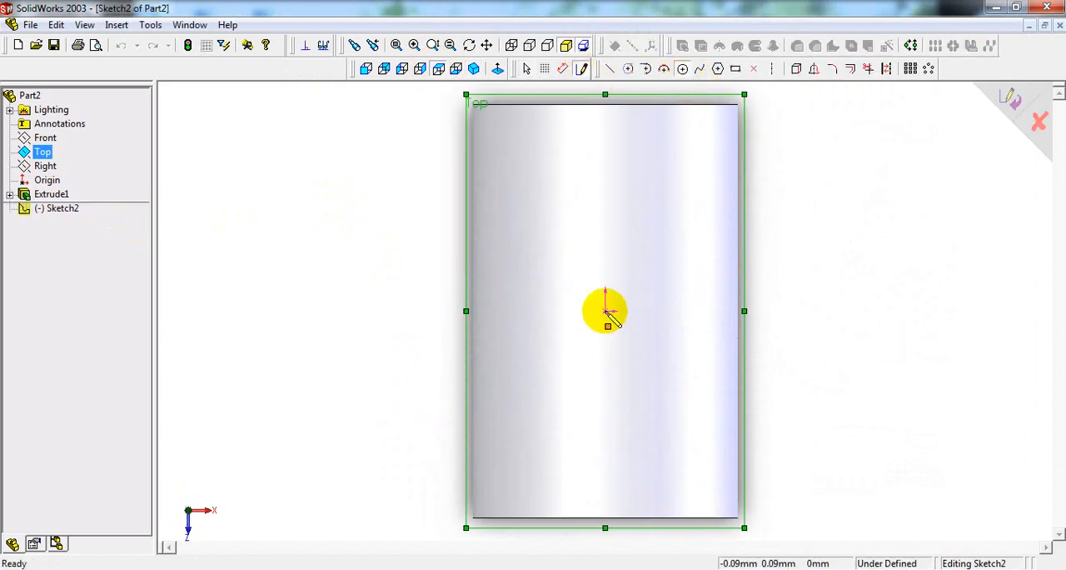
drag(607, 312, 610, 293)
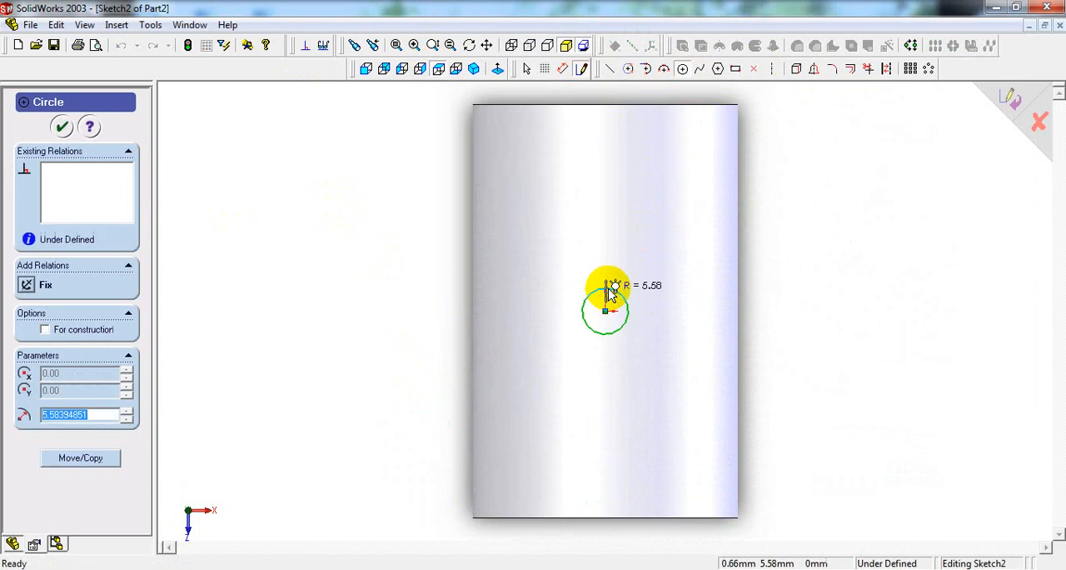
Step: Dimension the oil-hole circle's diameter and set it to 6 mm
right_click(609, 296)
click(650, 444)
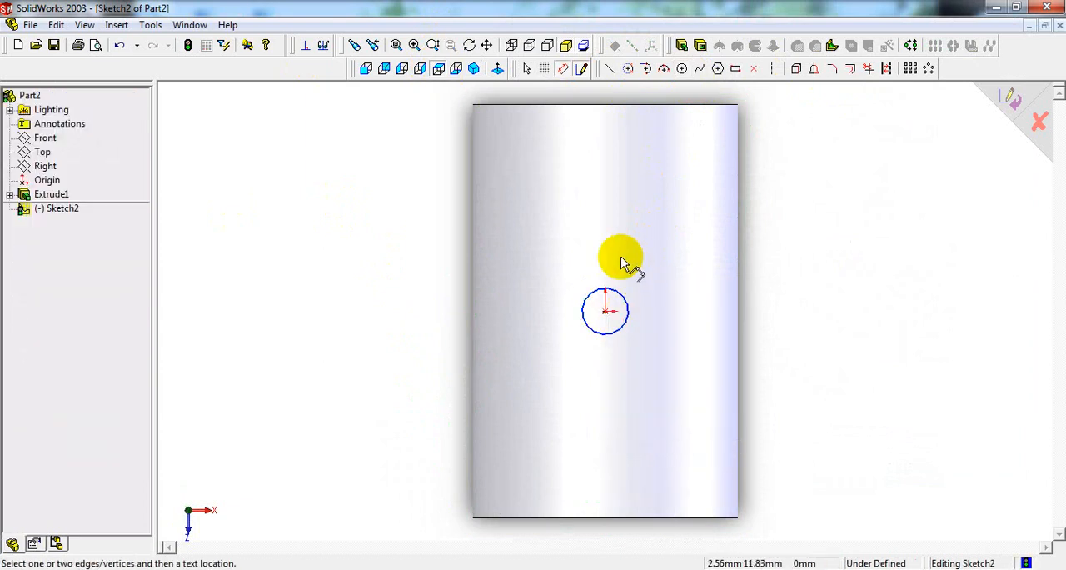
click(633, 305)
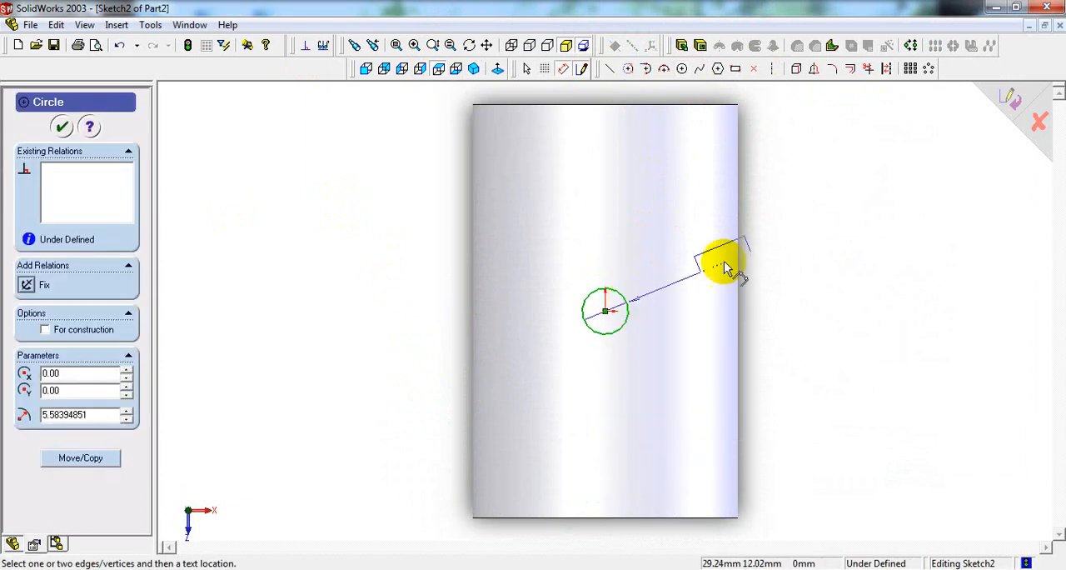
click(779, 240)
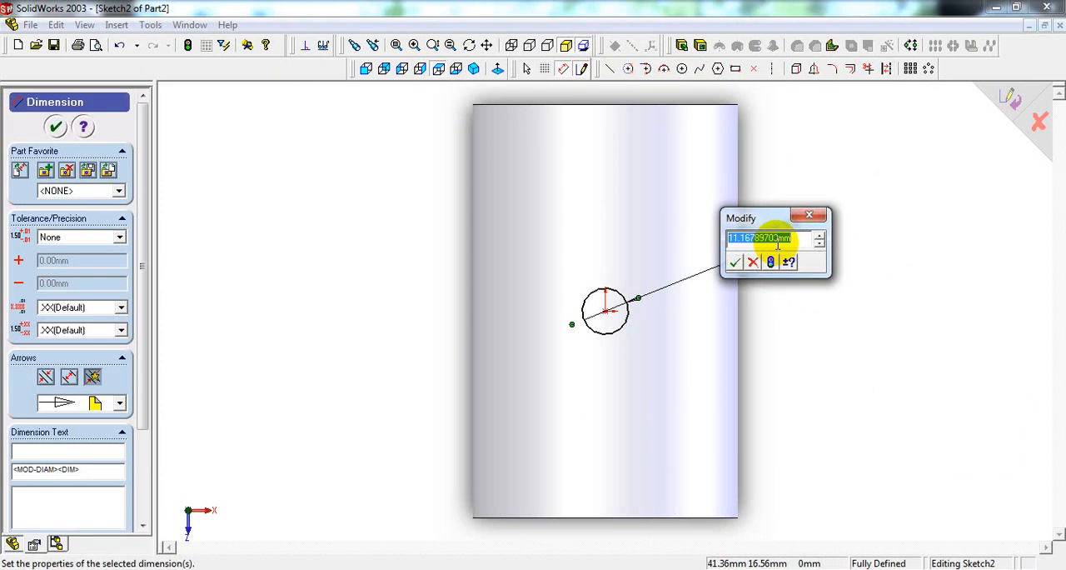
key(Return)
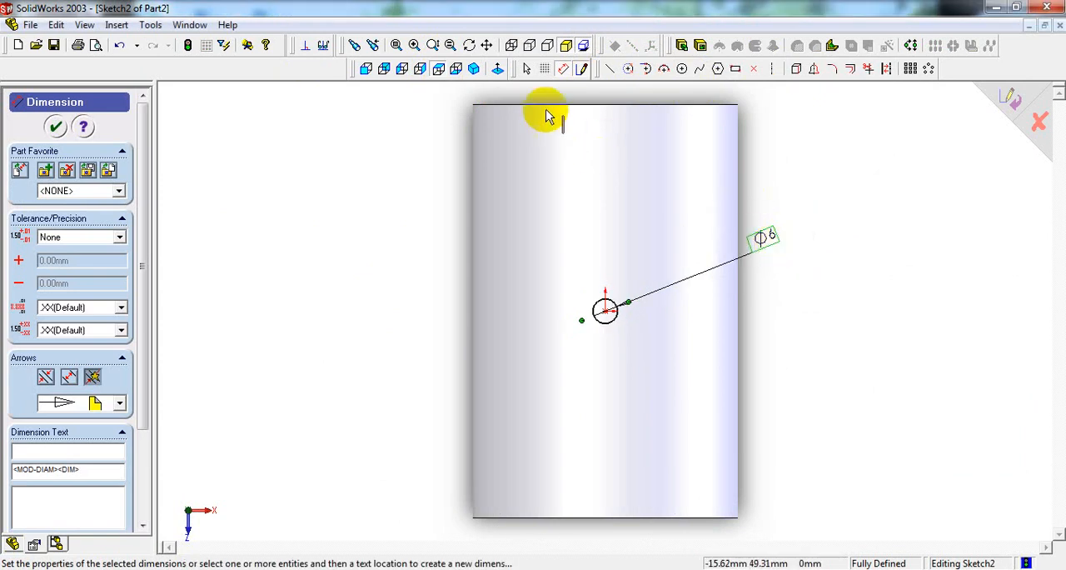
Step: Cut-extrude the 6 mm oil-hole circle upward with reversed direction and the Through All end condition
click(473, 68)
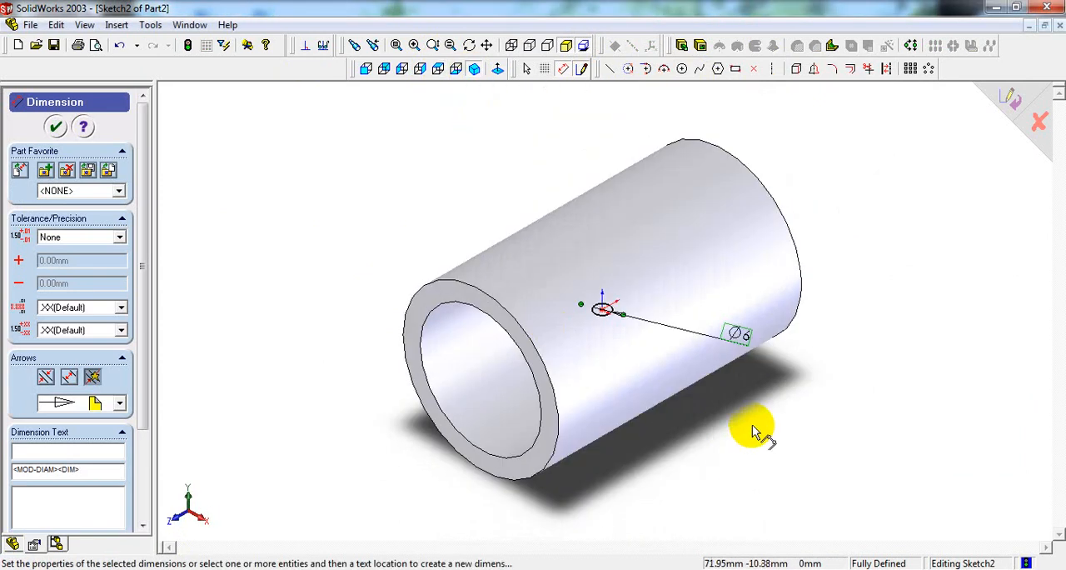
middle_drag(753, 428, 793, 341)
click(366, 69)
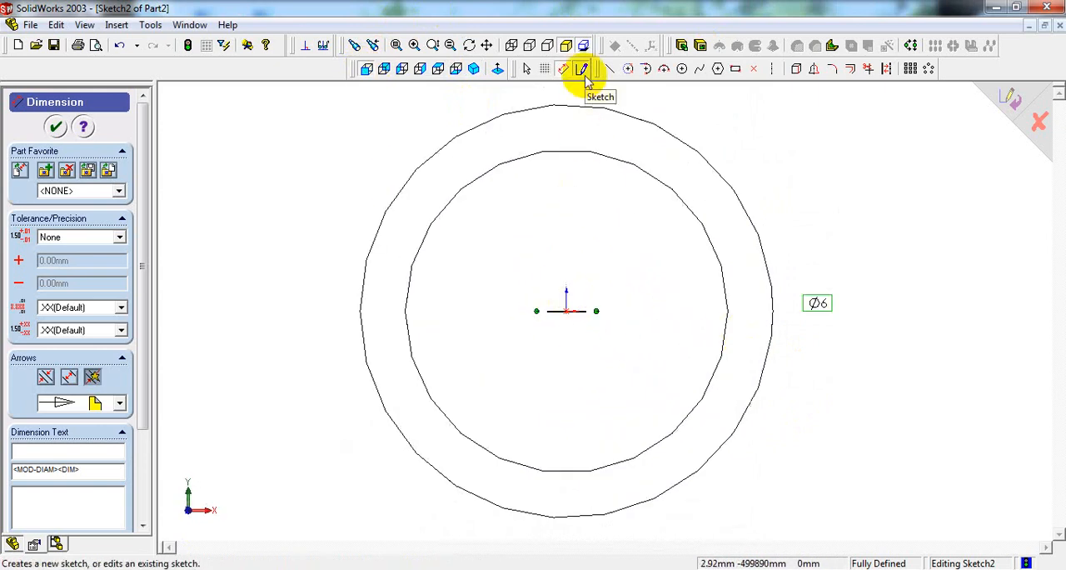
click(698, 46)
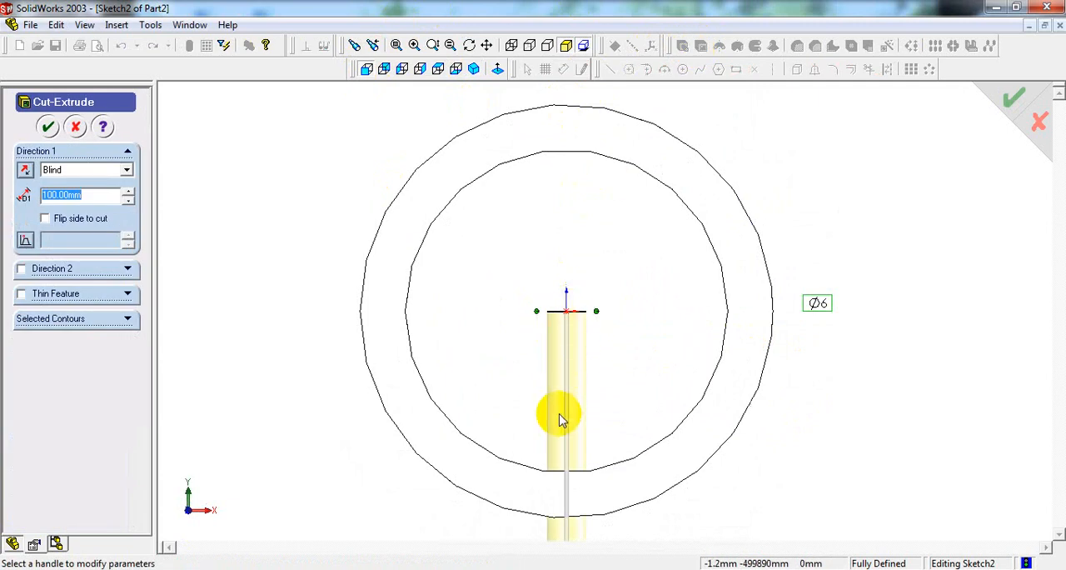
click(28, 170)
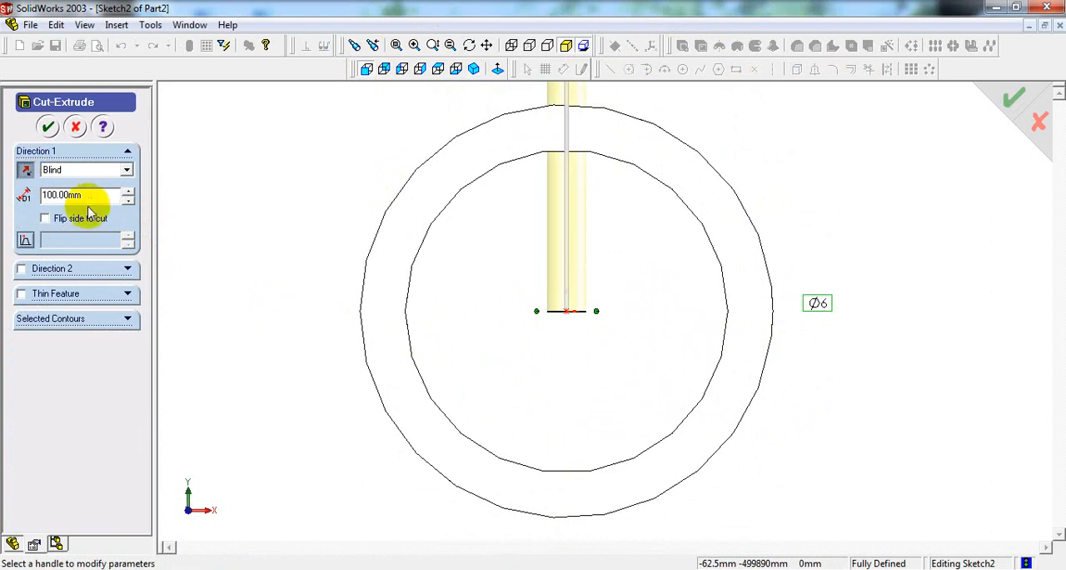
click(125, 169)
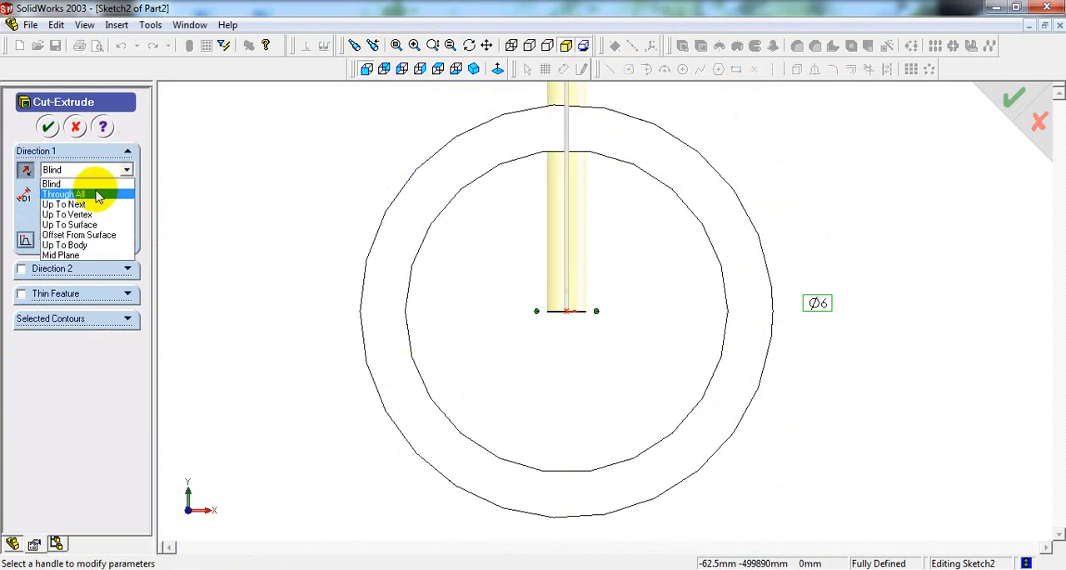
click(97, 195)
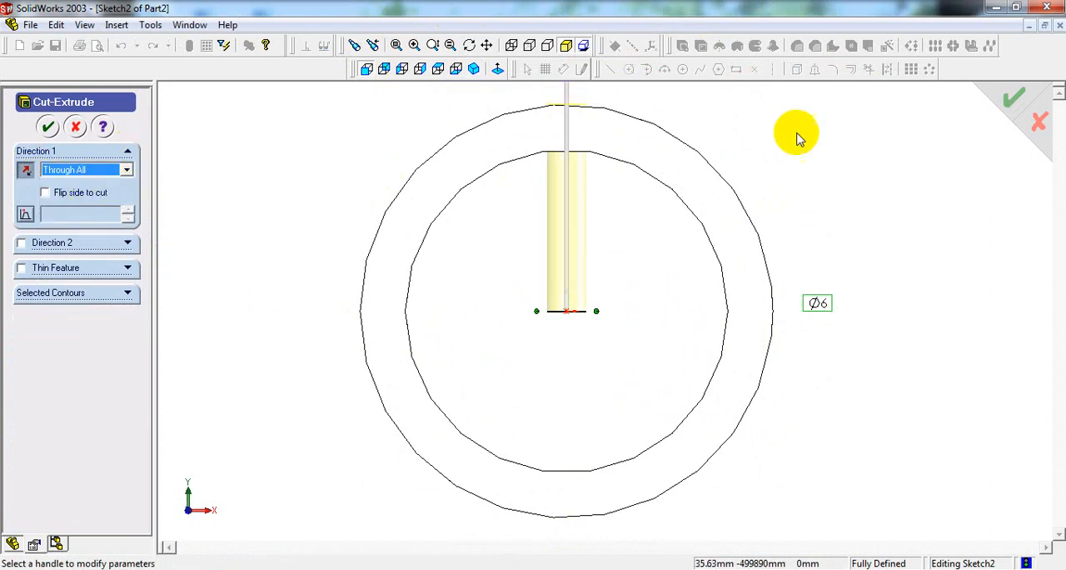
middle_drag(797, 135, 757, 157)
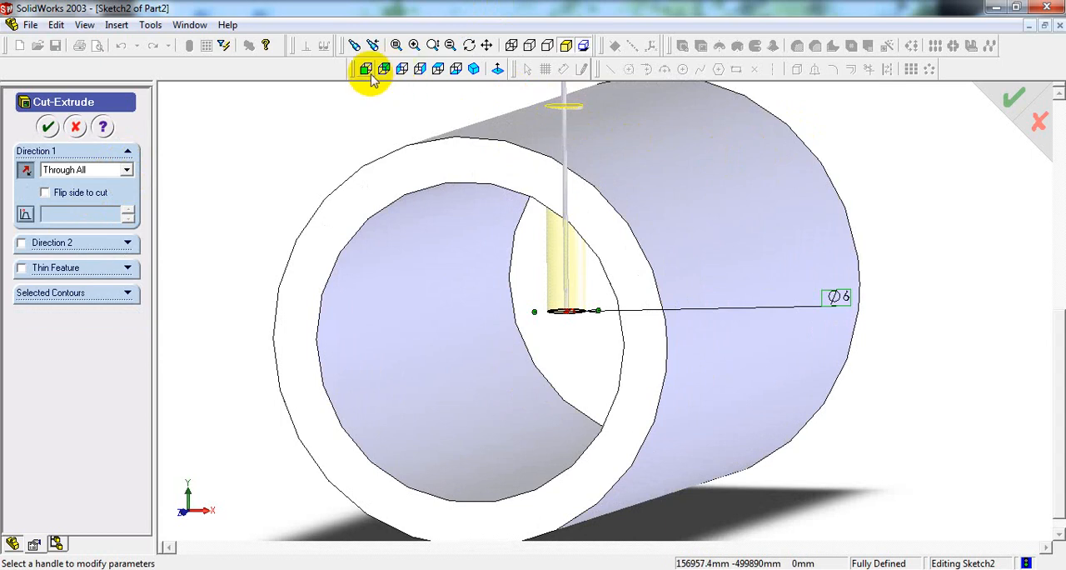
click(48, 127)
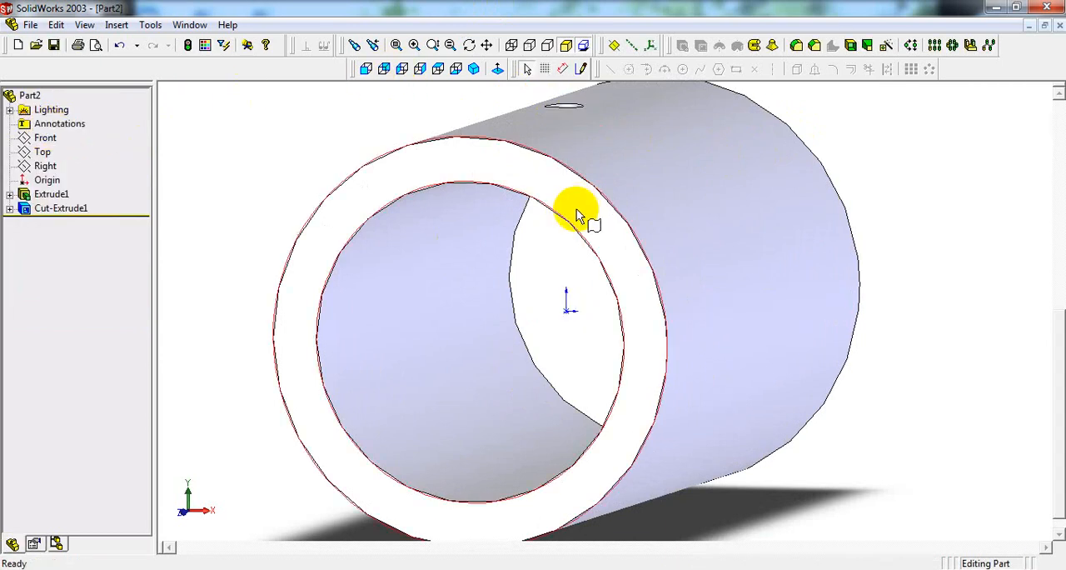
Step: Apply a pale beige custom colour to both the bush's extrusion and its oil-hole cut
middle_drag(571, 209, 590, 149)
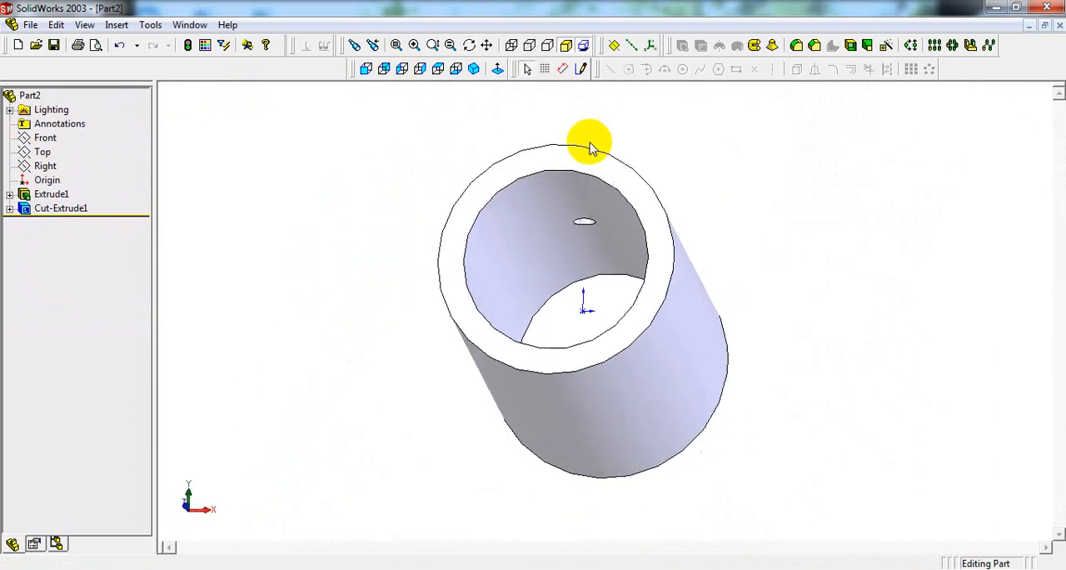
click(474, 71)
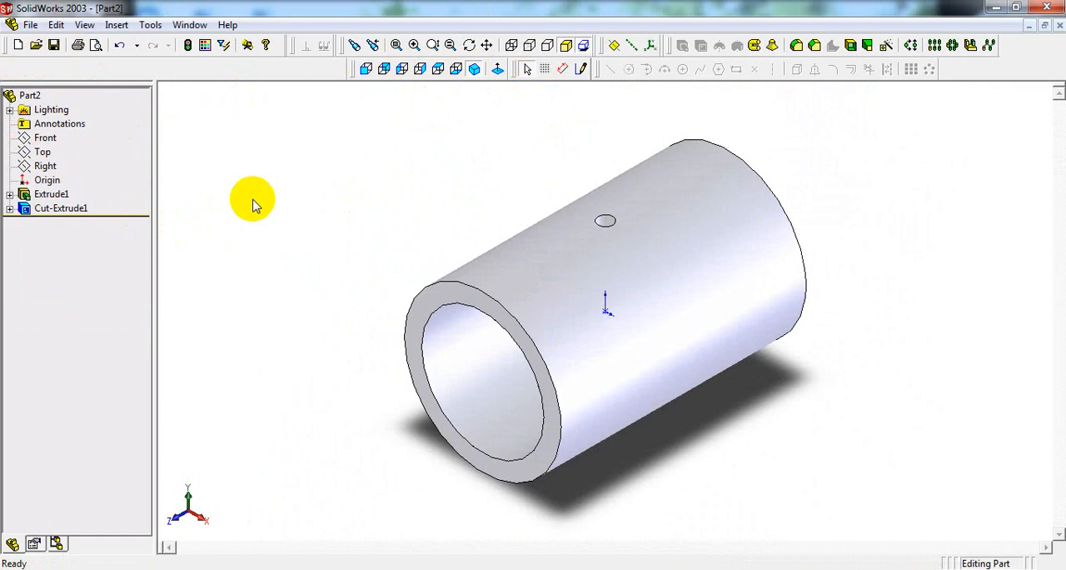
click(52, 194)
ctrl+click(63, 208)
ctrl+click(66, 209)
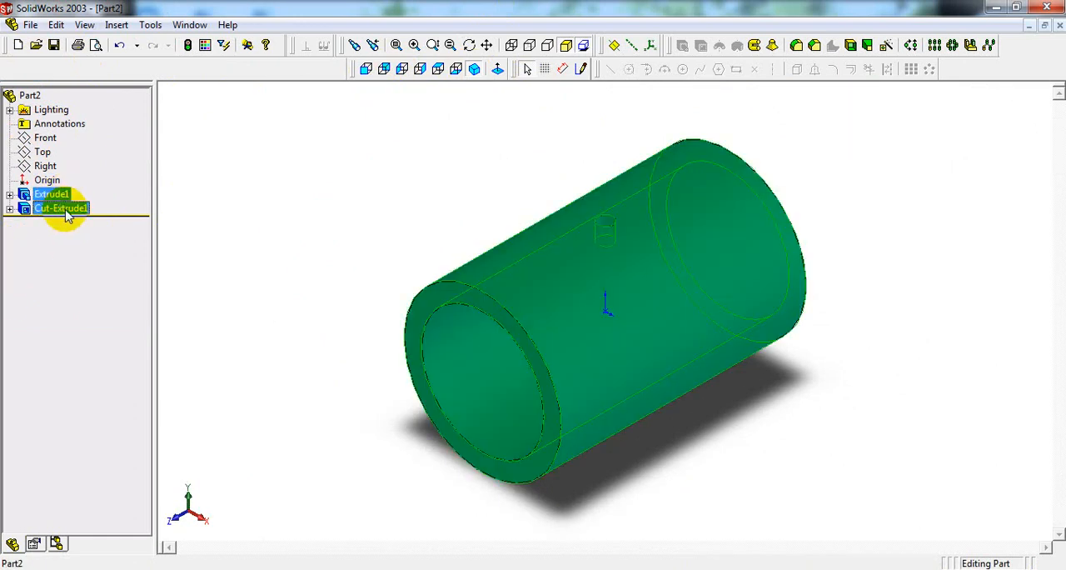
click(205, 45)
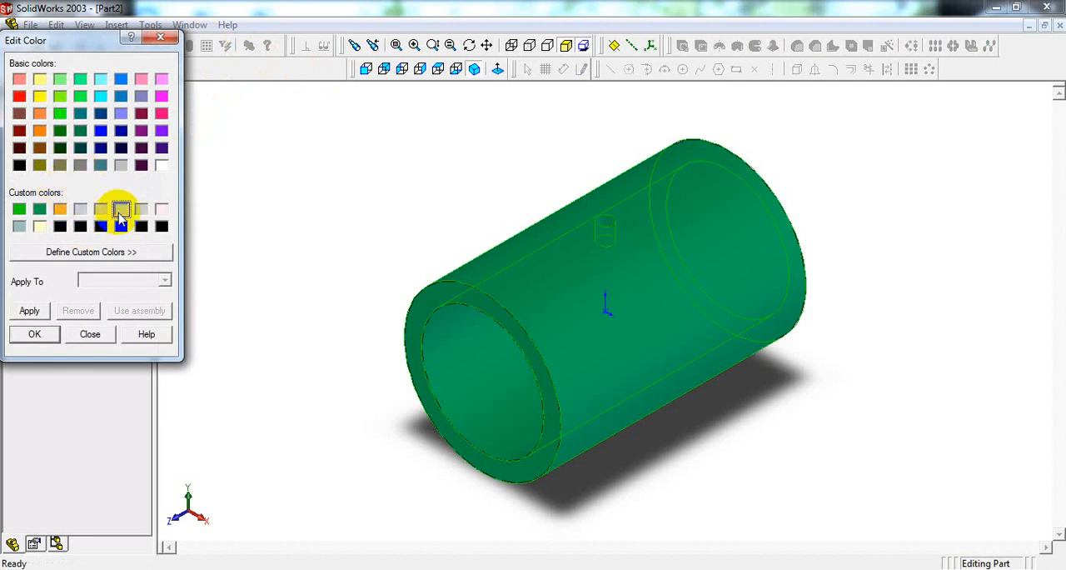
click(40, 313)
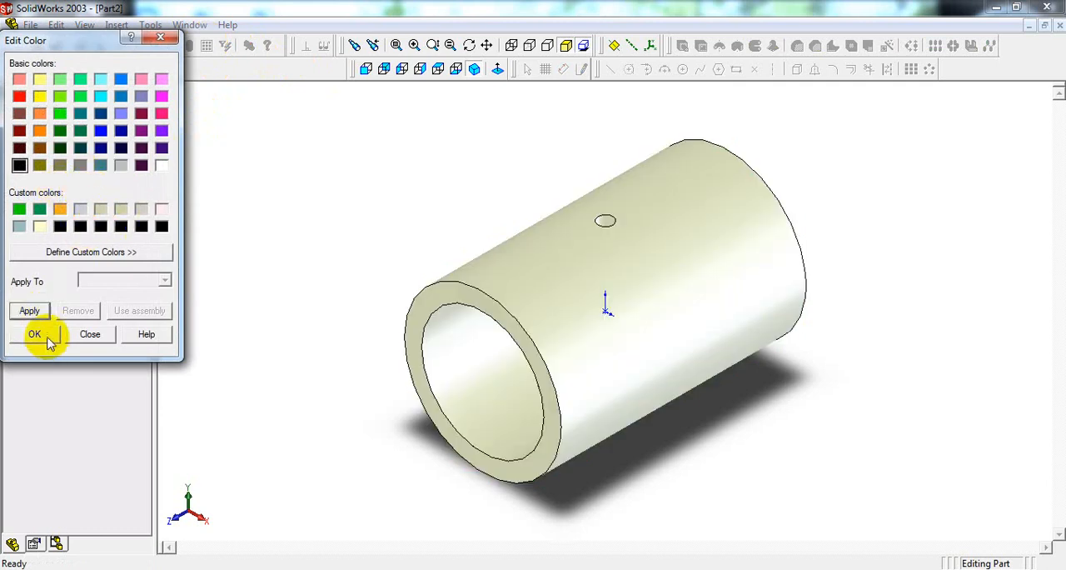
click(37, 334)
Step: Save the bush part as B BUSH in the BUSHED BEARING folder
click(30, 25)
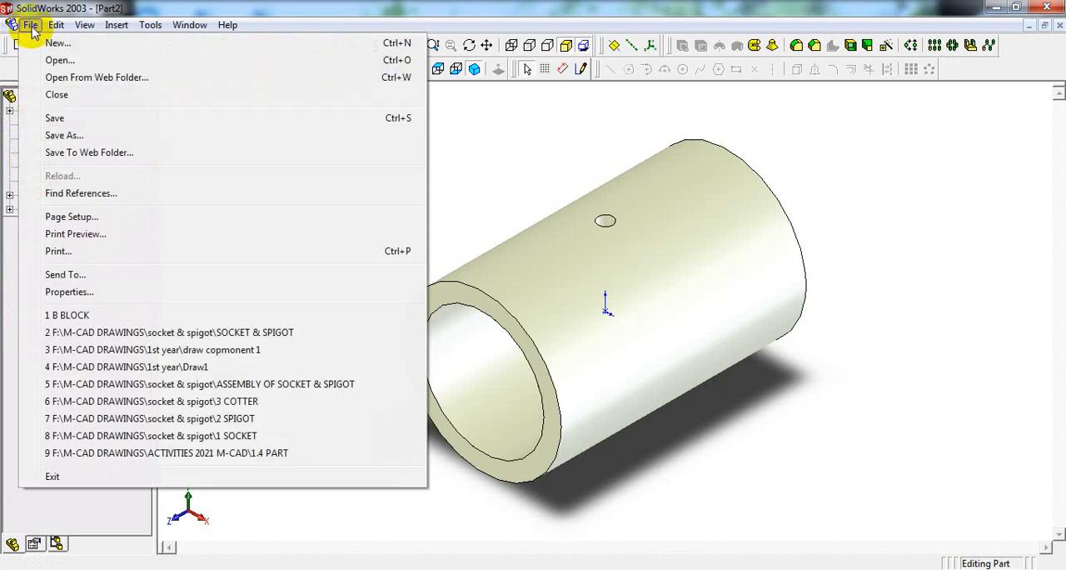
click(60, 116)
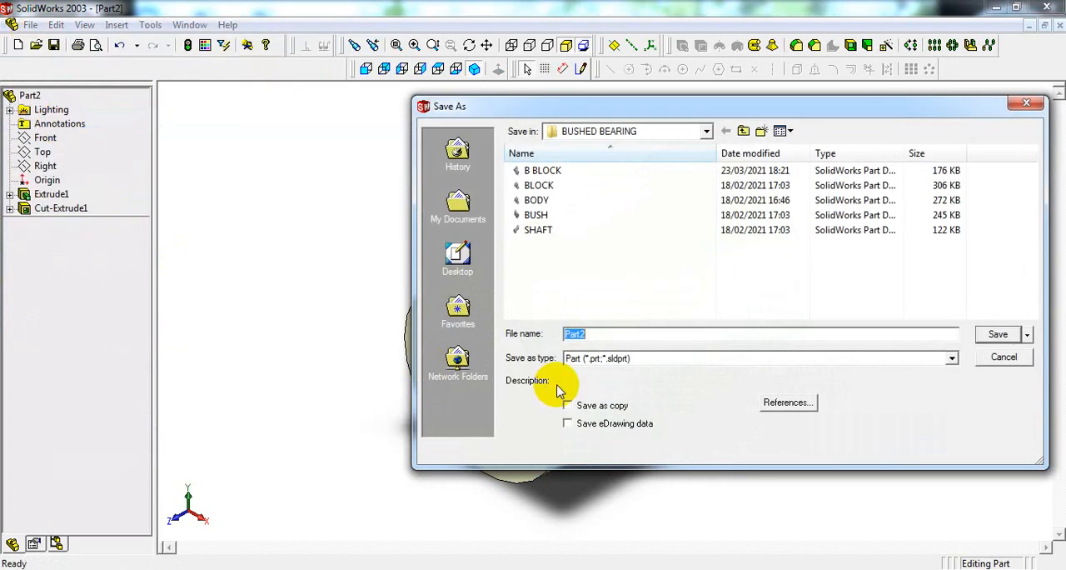
text(B BUSH)
key(Return)
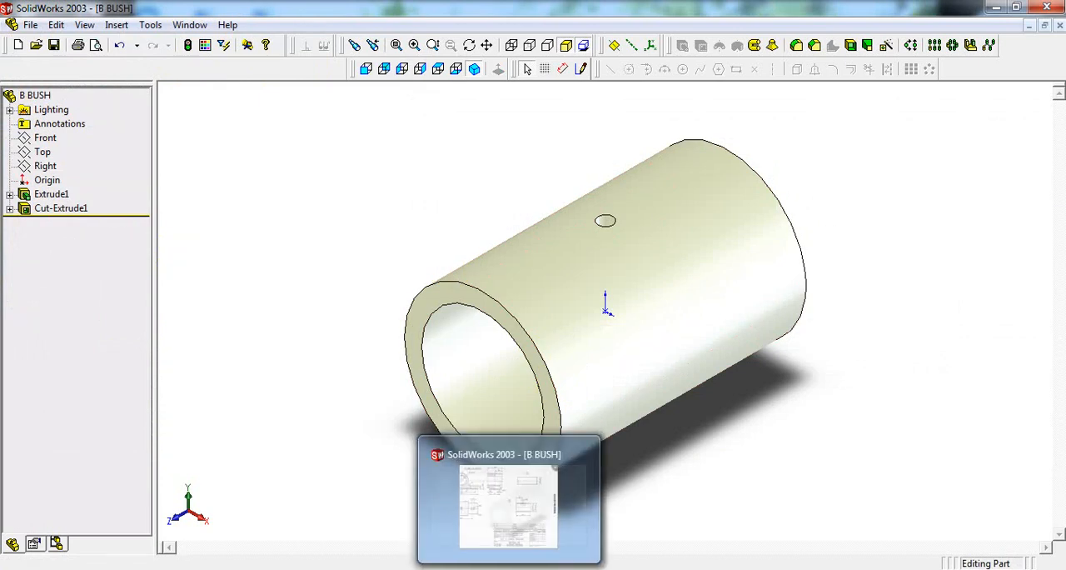
Step: Check the shaft in the reference drawing, then create a new part document with a blank template
click(589, 568)
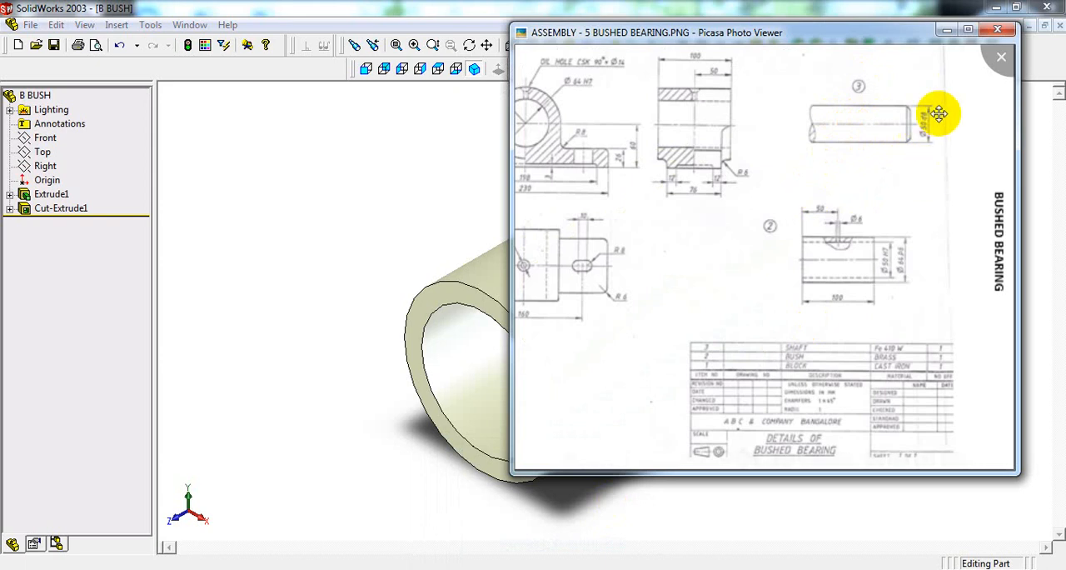
click(458, 208)
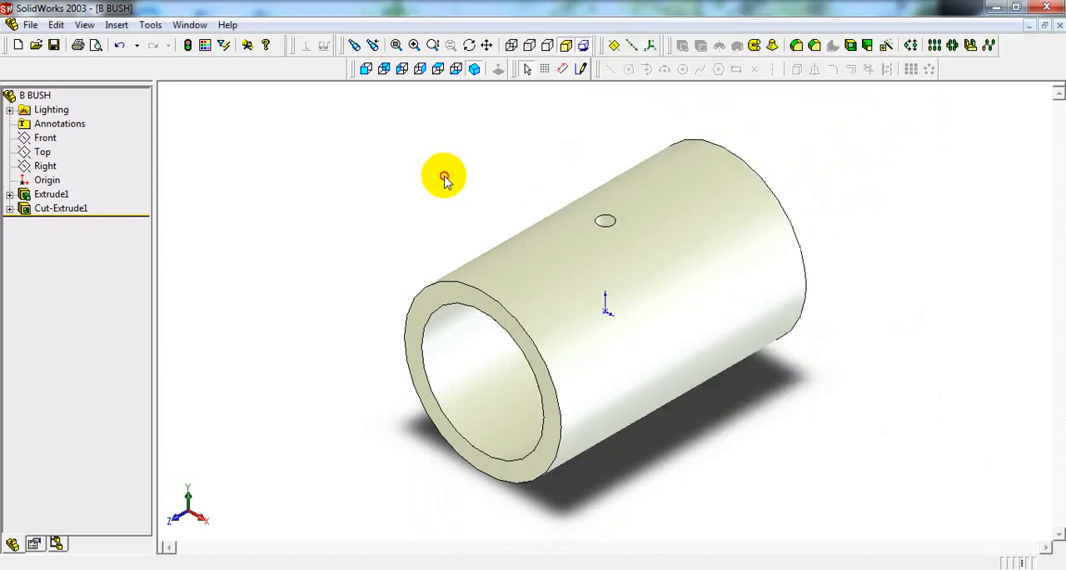
click(26, 24)
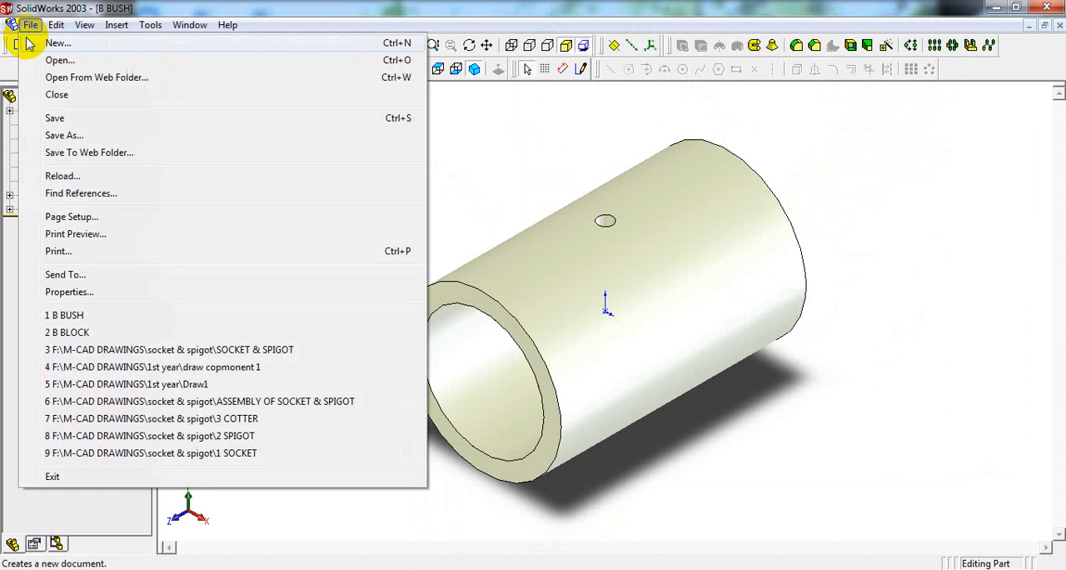
click(30, 43)
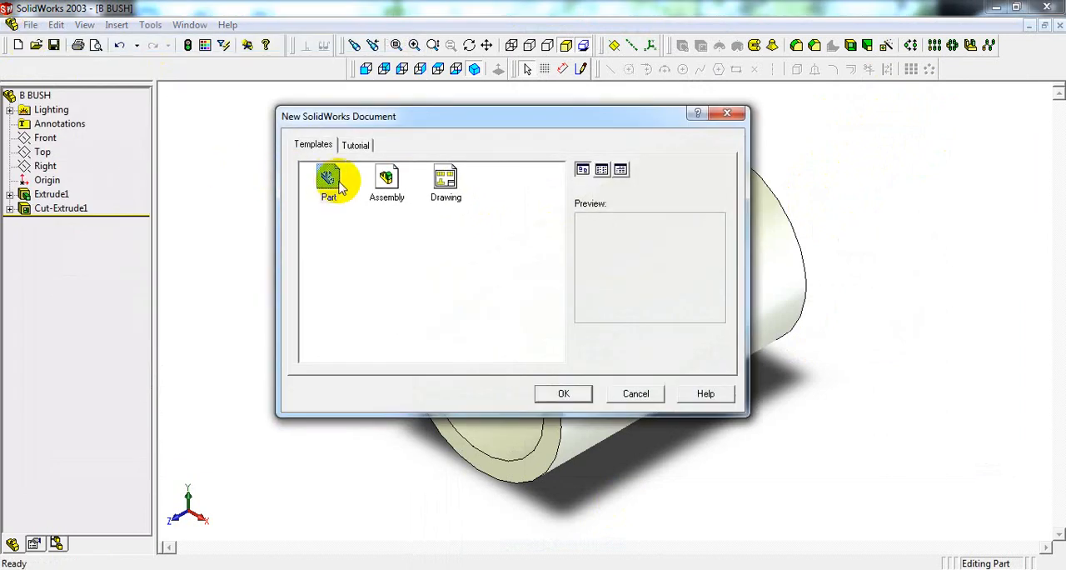
click(333, 183)
double_click(337, 188)
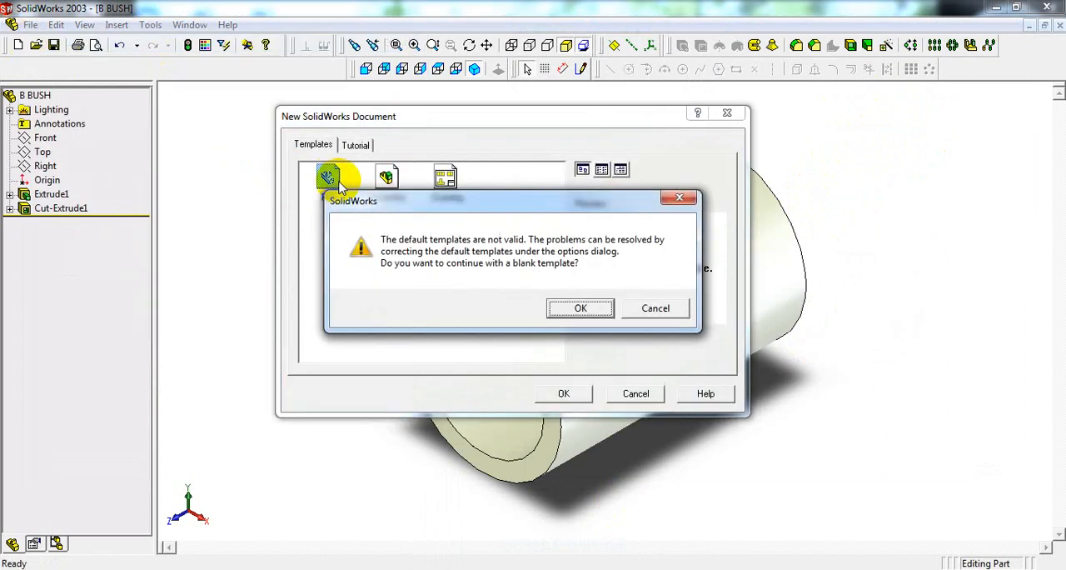
key(Return)
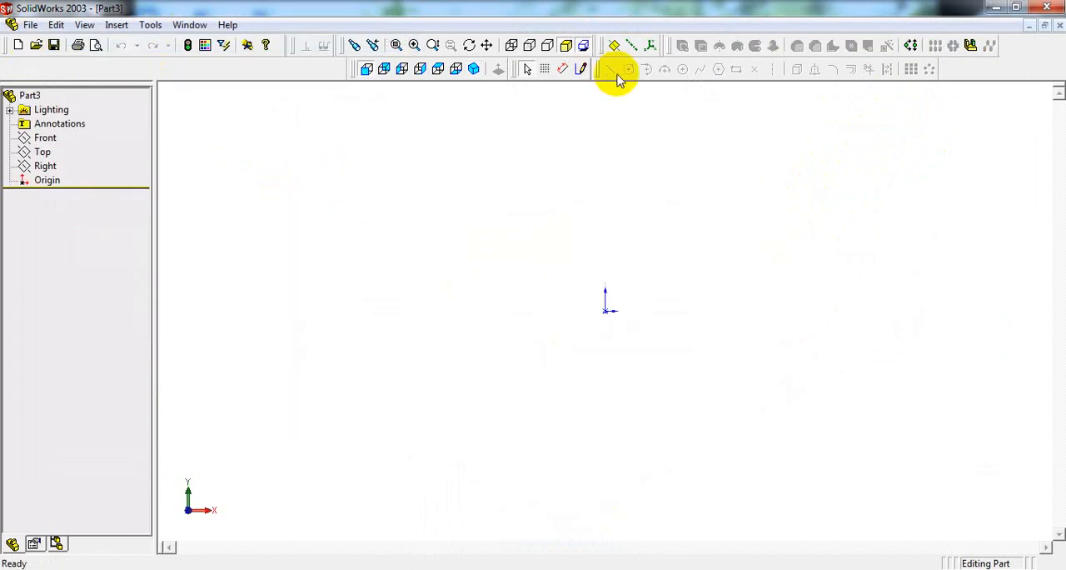
Step: Sketch a circle centred on the origin for the shaft and set its diameter to 50 mm
click(582, 69)
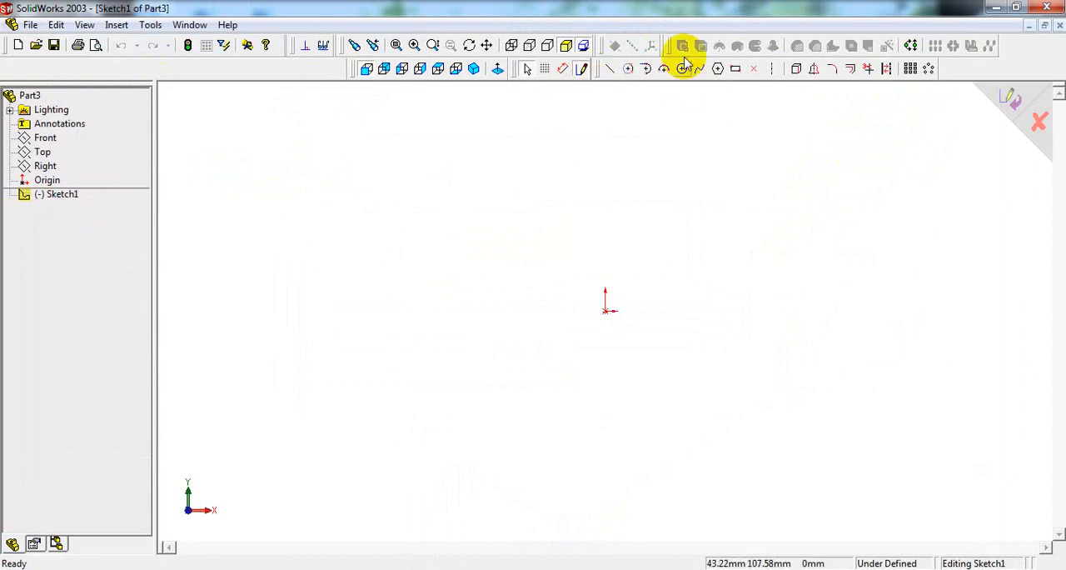
click(682, 69)
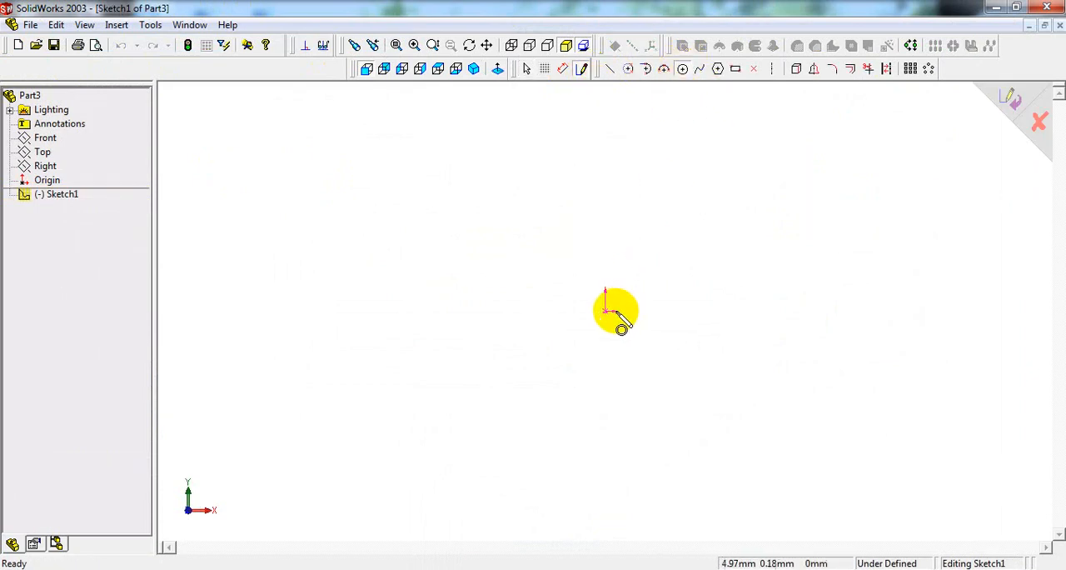
drag(606, 311, 638, 249)
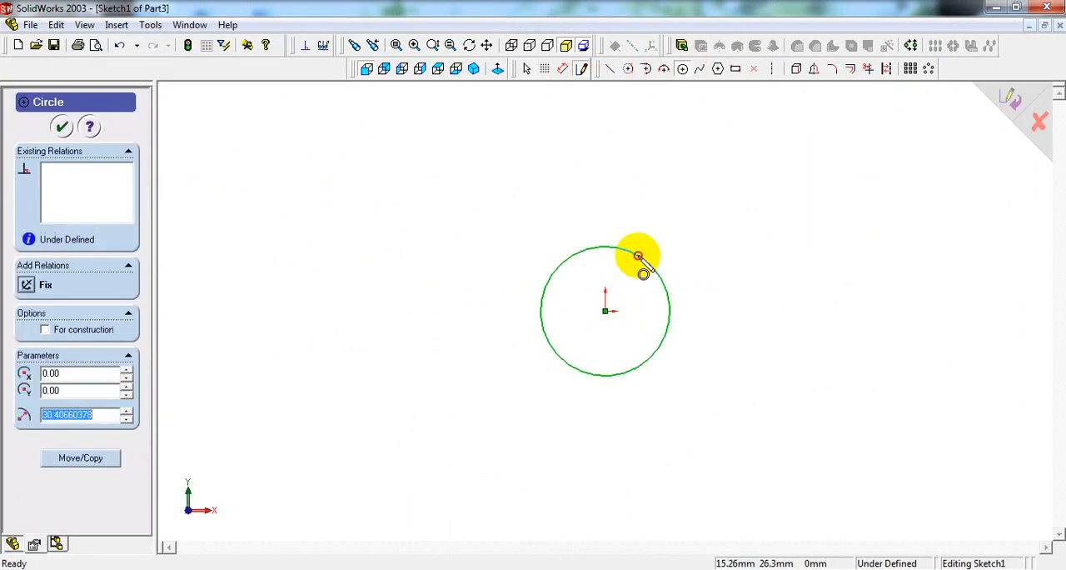
right_click(638, 157)
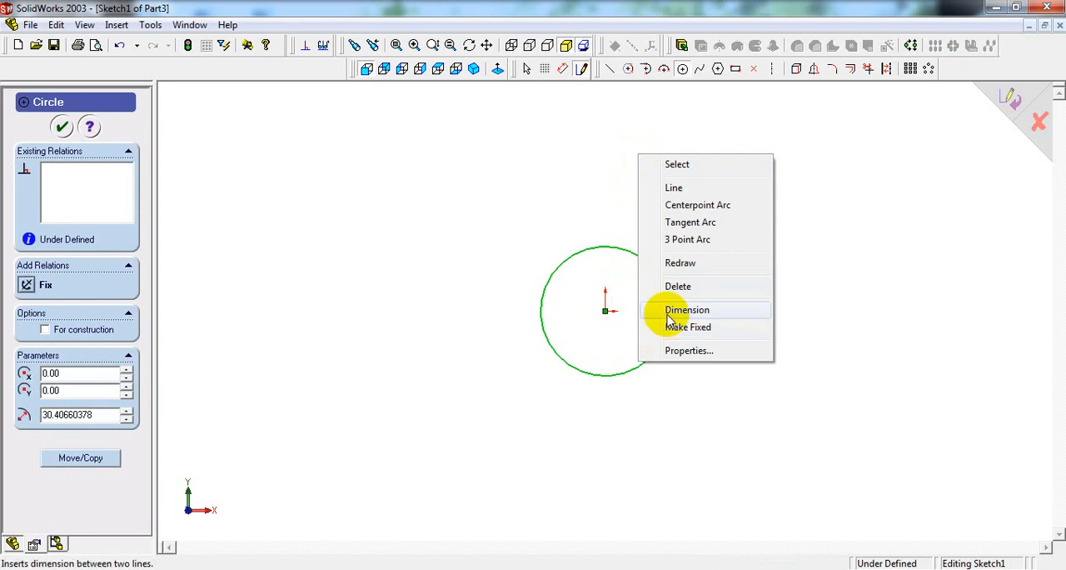
click(674, 310)
click(673, 305)
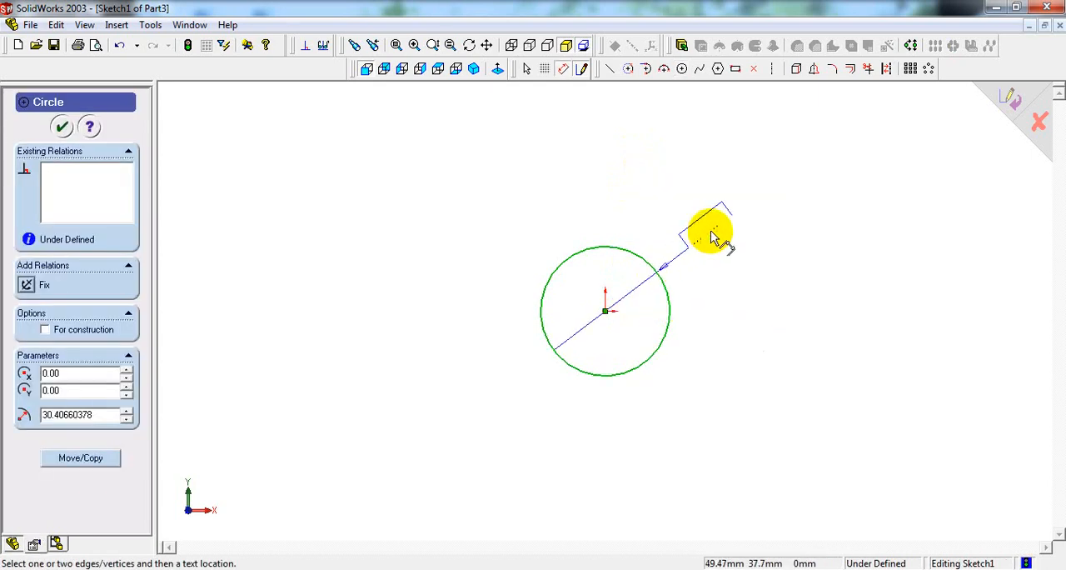
click(707, 228)
key(Return)
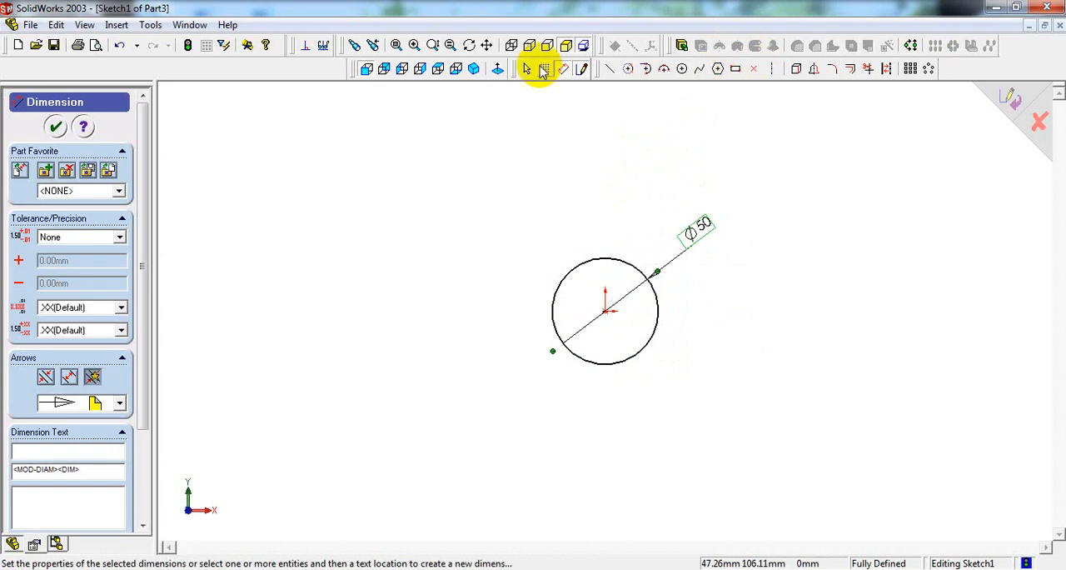
Step: Extrude the shaft circle 150 mm with the Mid Plane end condition
click(468, 75)
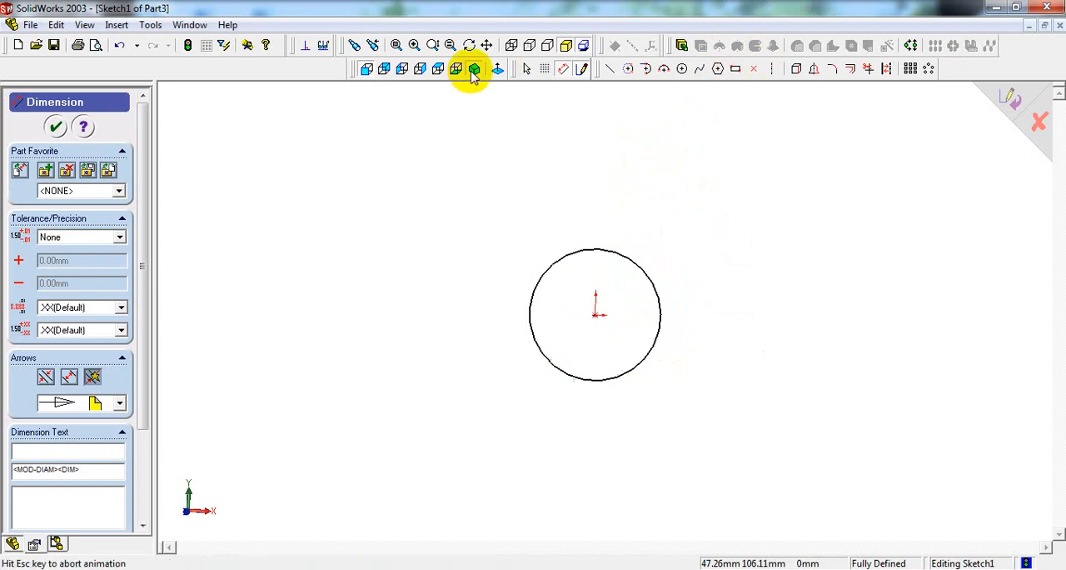
click(683, 46)
click(126, 169)
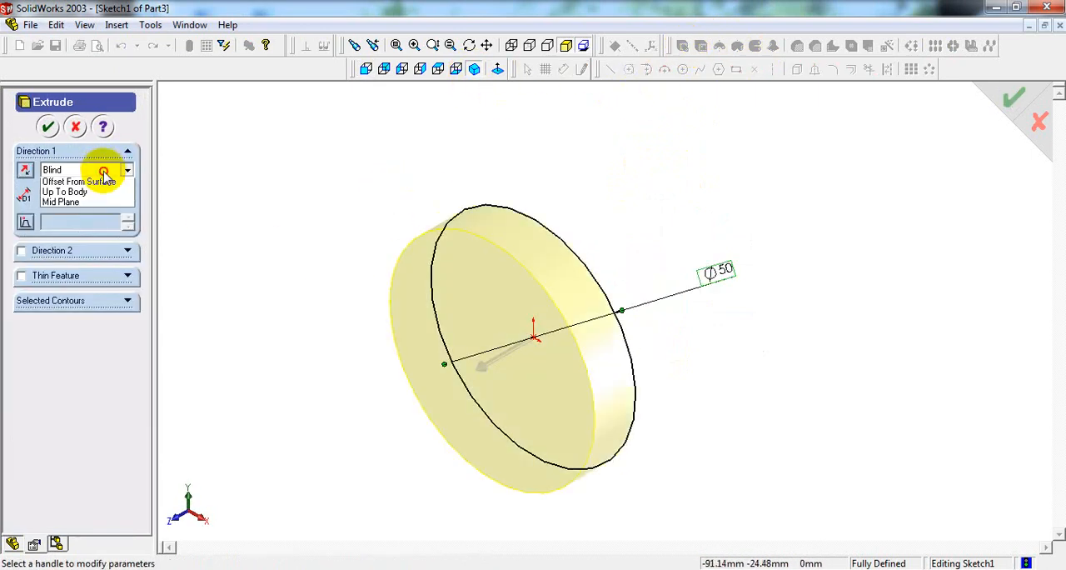
click(105, 237)
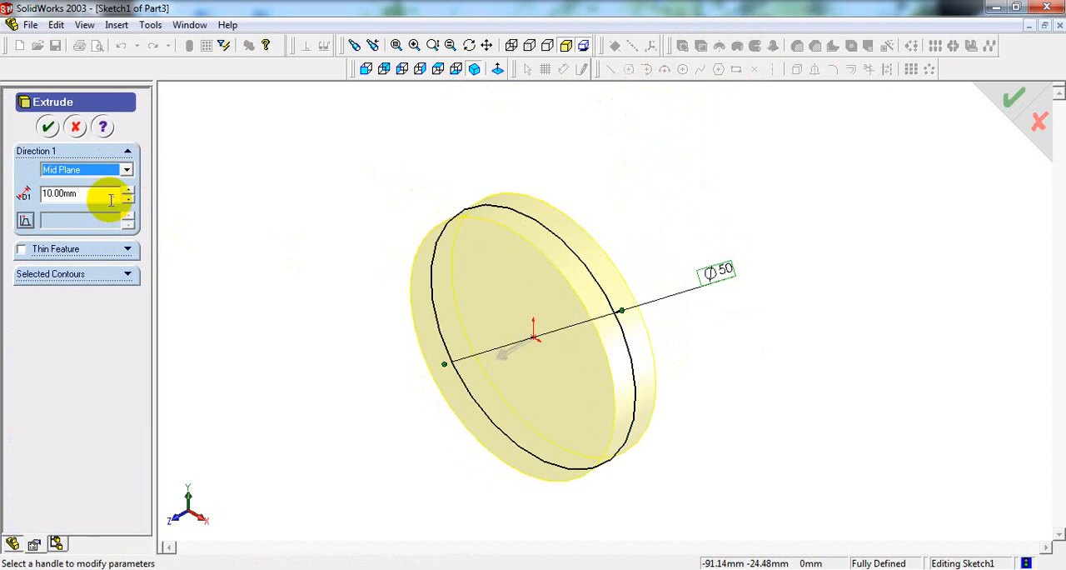
click(111, 193)
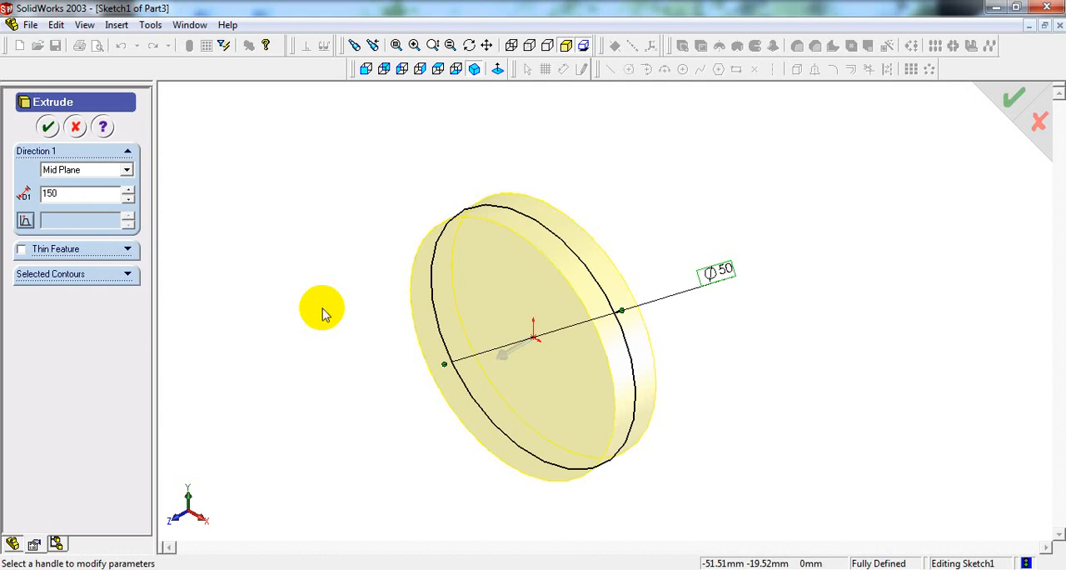
key(Return)
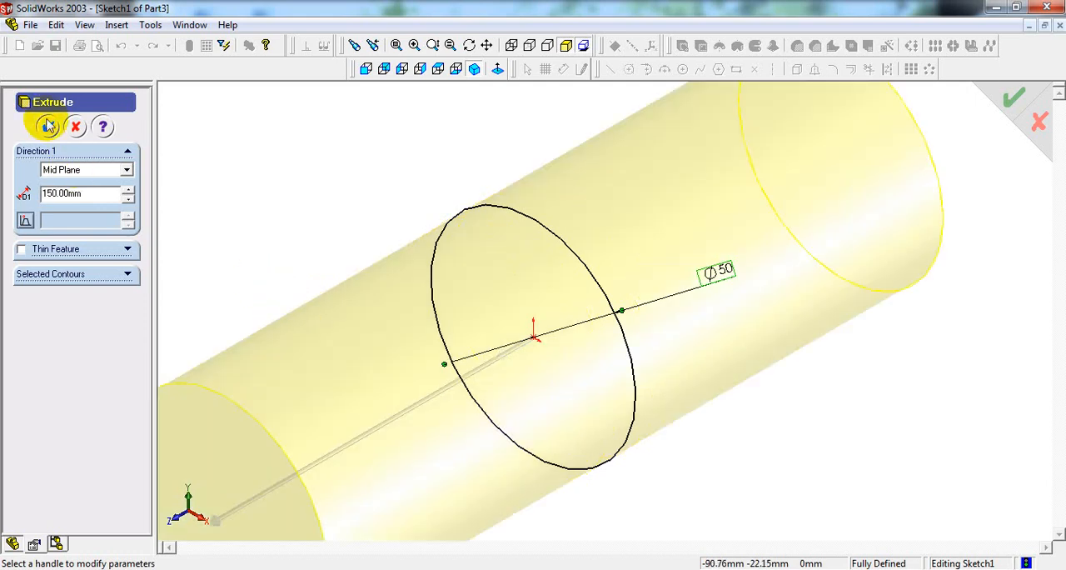
click(49, 126)
click(474, 69)
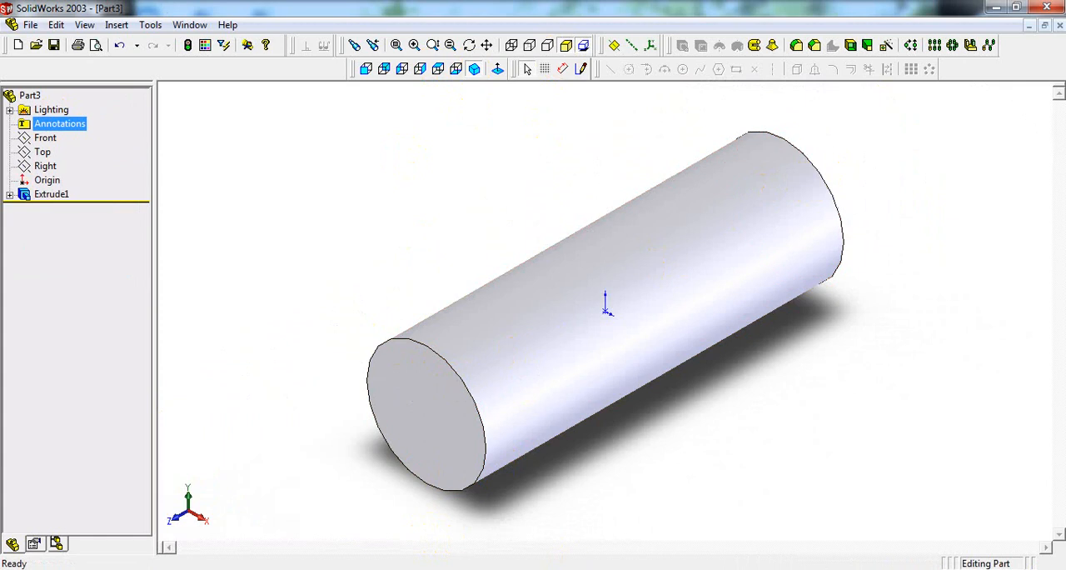
Step: Check the chamfer note in the reference drawing, then chamfer both end edges of the shaft 1 mm at 45 degrees
key(alt+Tab)
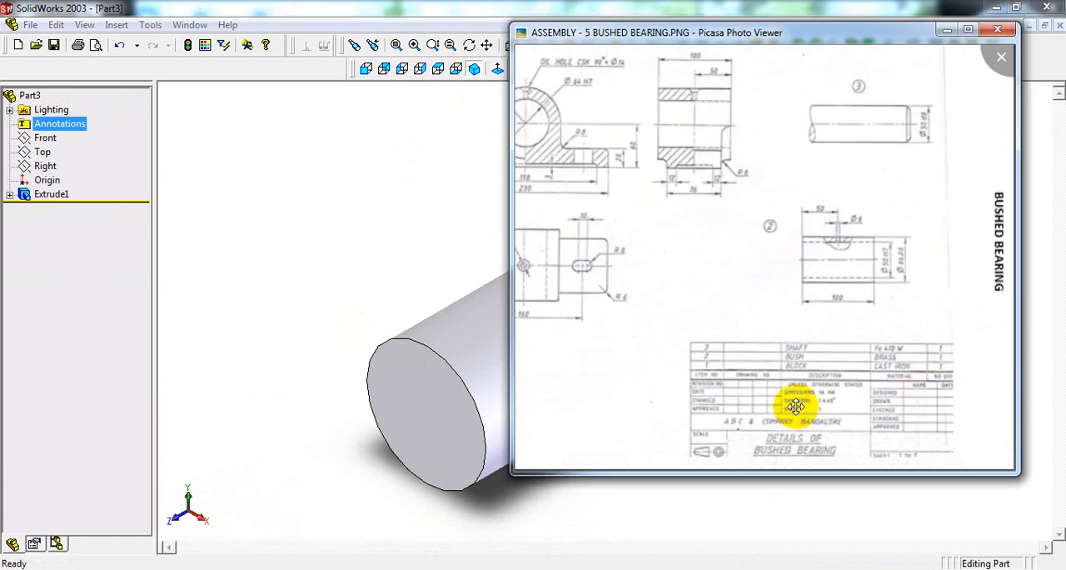
click(428, 263)
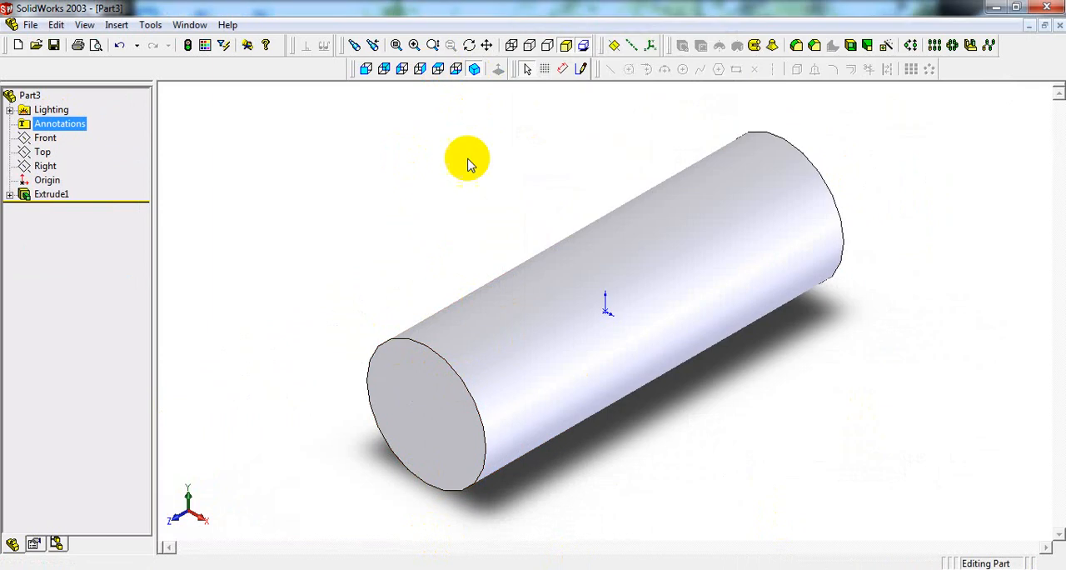
click(815, 46)
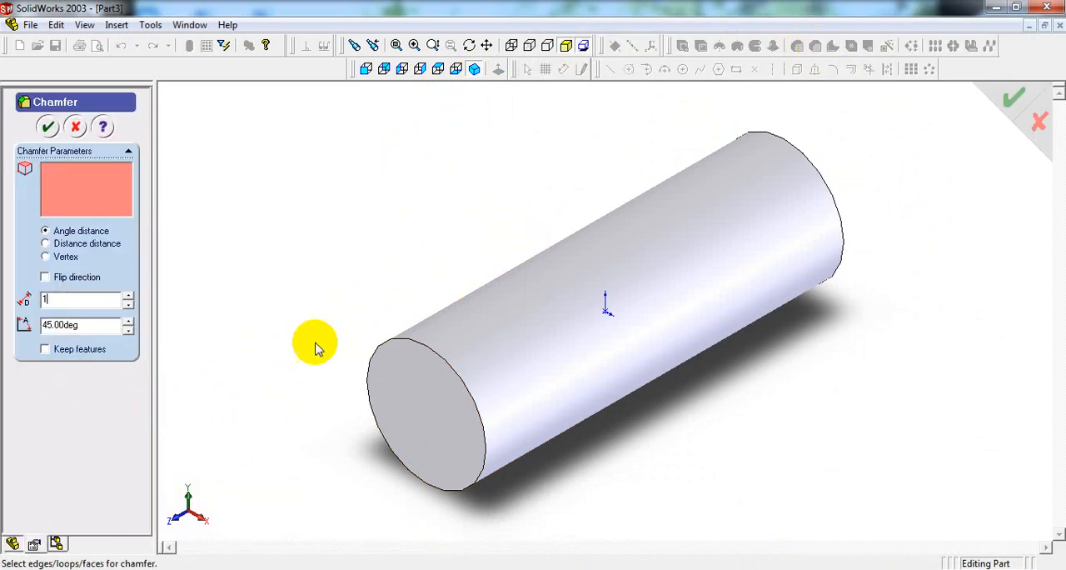
click(396, 346)
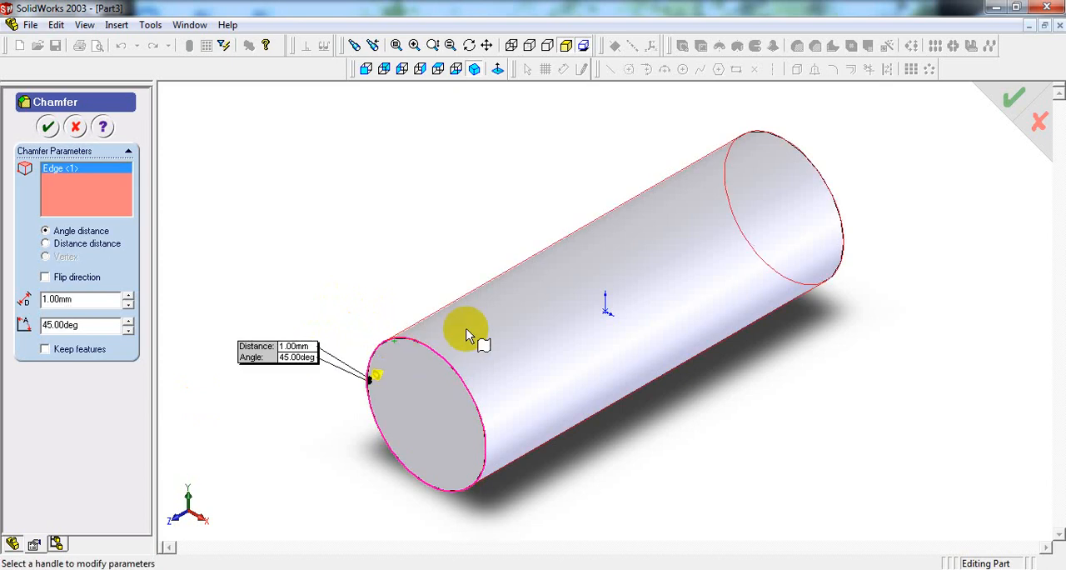
click(816, 172)
click(47, 127)
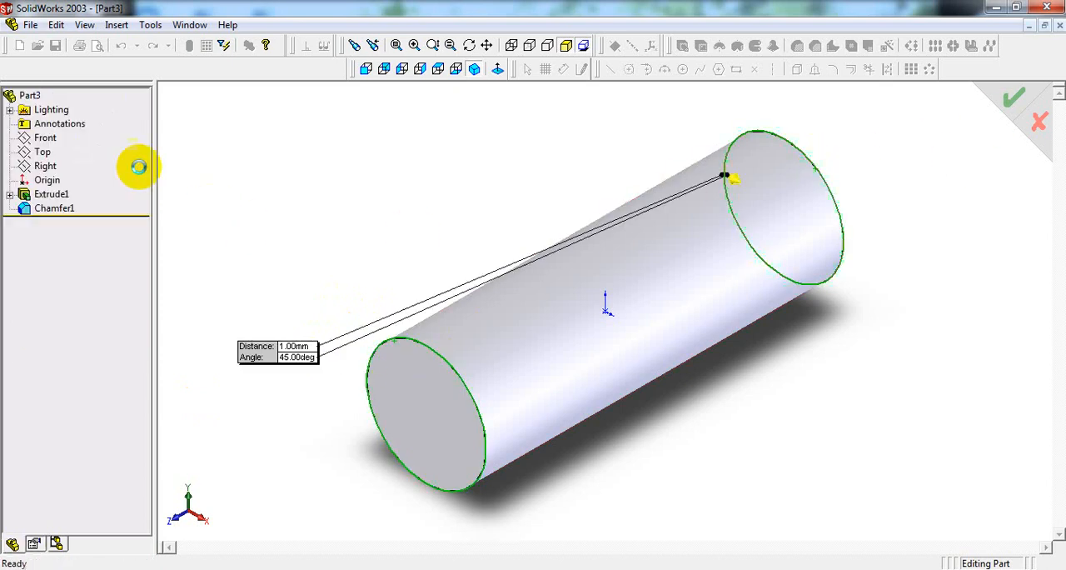
Step: Apply custom colours to the shaft, making its extruded body light blue and its end chamfers cream
scroll(471, 346, down, 5)
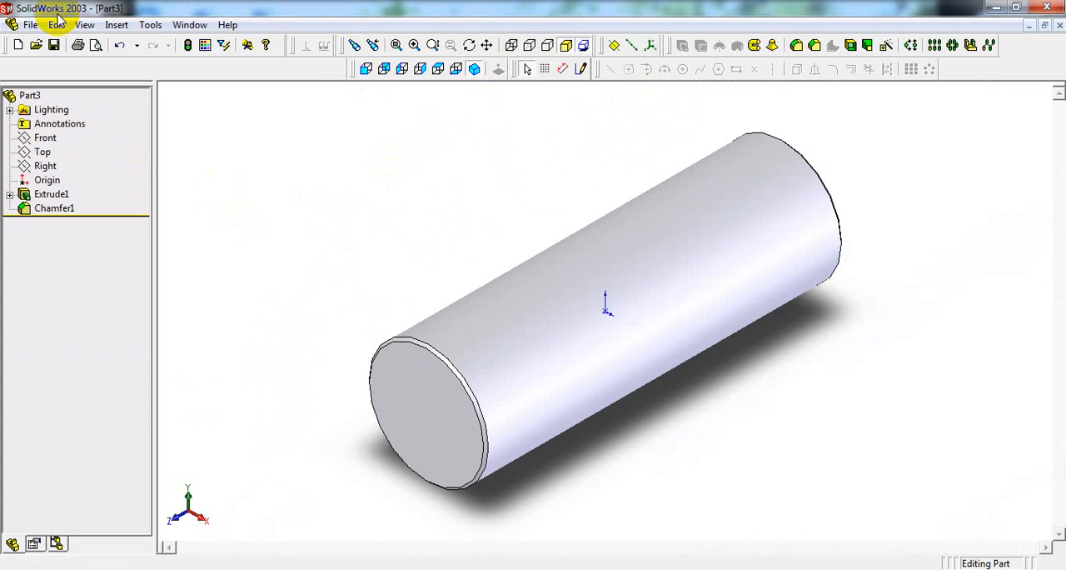
click(50, 194)
ctrl+click(52, 208)
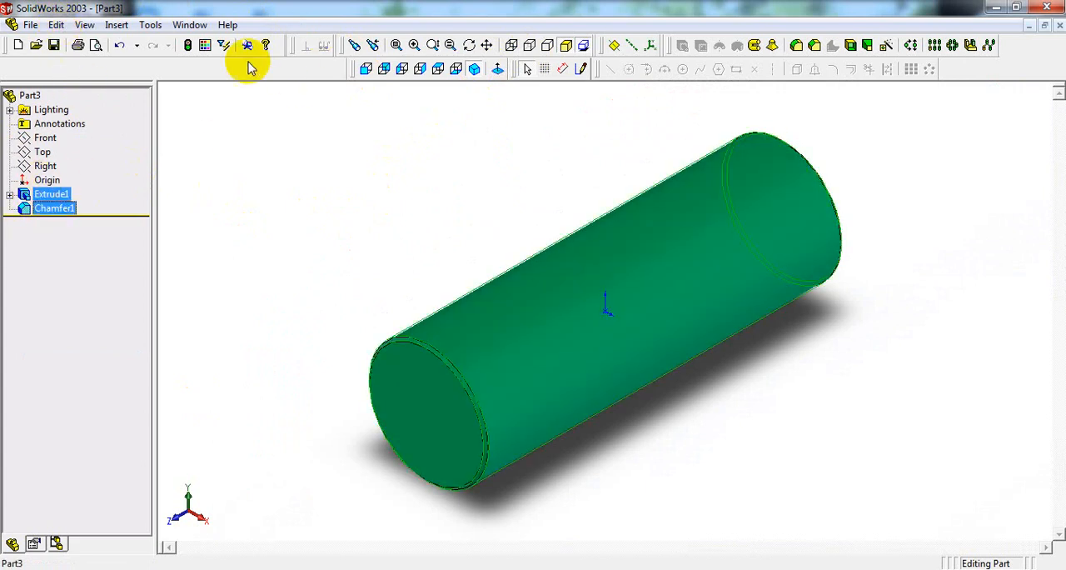
click(206, 44)
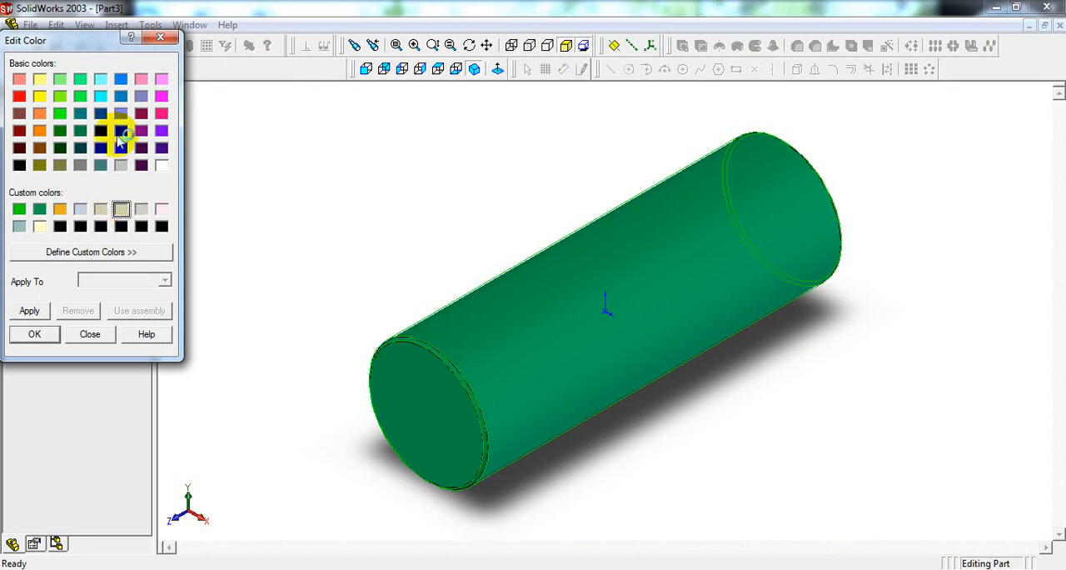
click(30, 312)
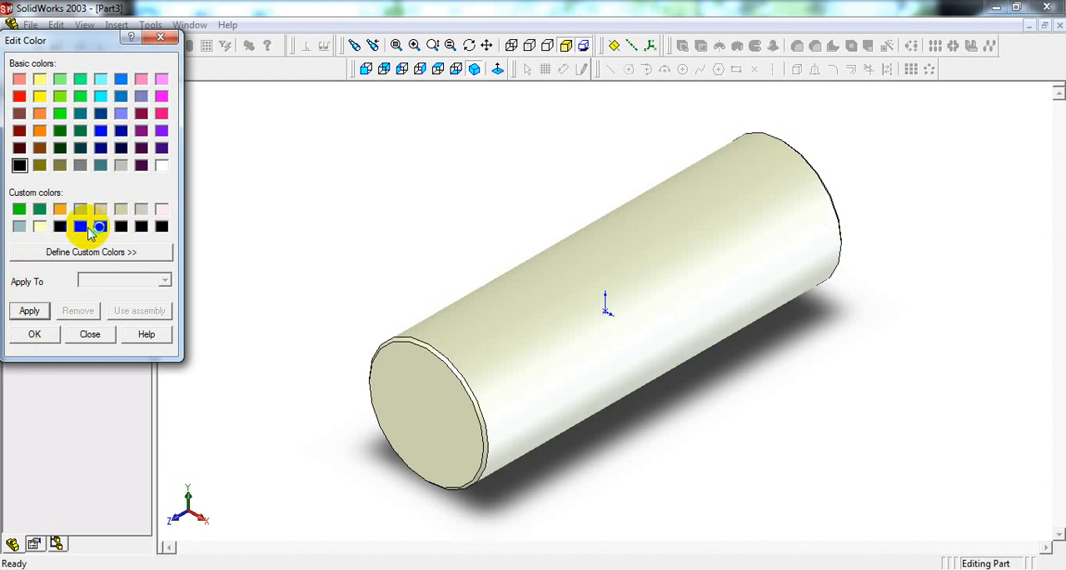
click(83, 333)
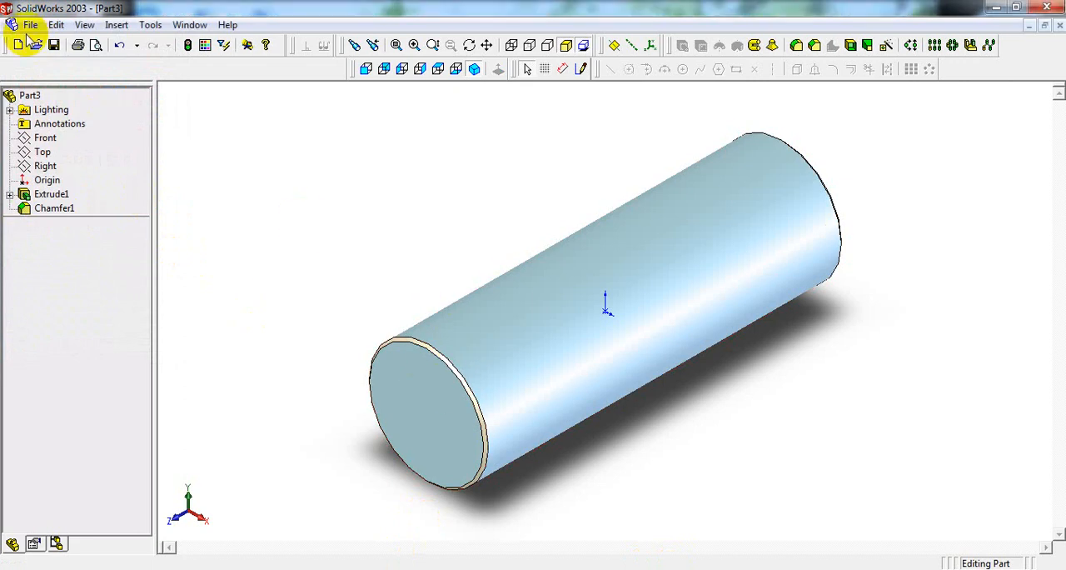
Step: Save the shaft part as B SHAFT in the BUSHED BEARING folder
click(31, 25)
click(67, 135)
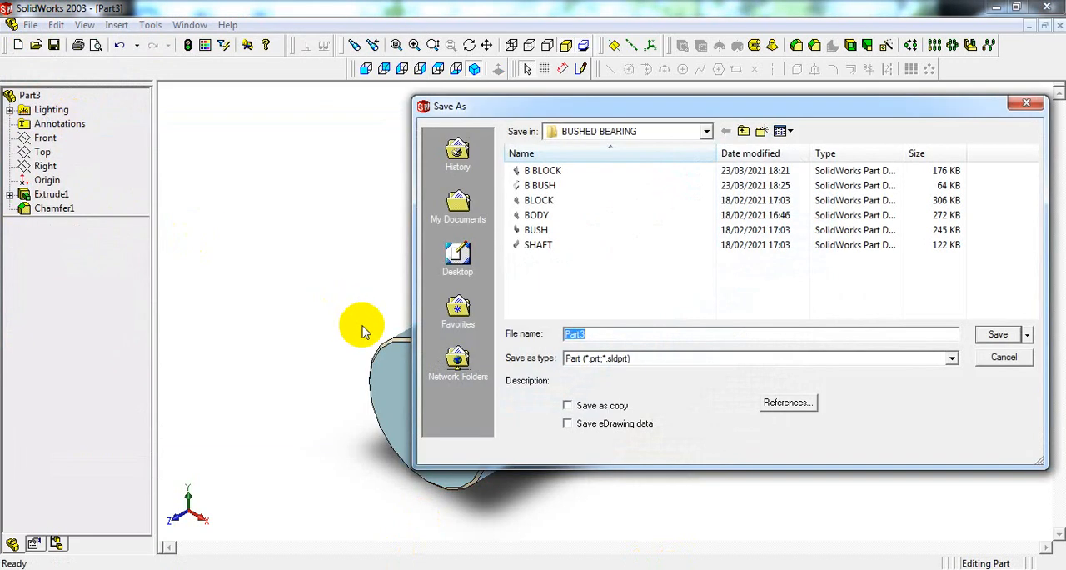
text(B SHAFT)
key(Return)
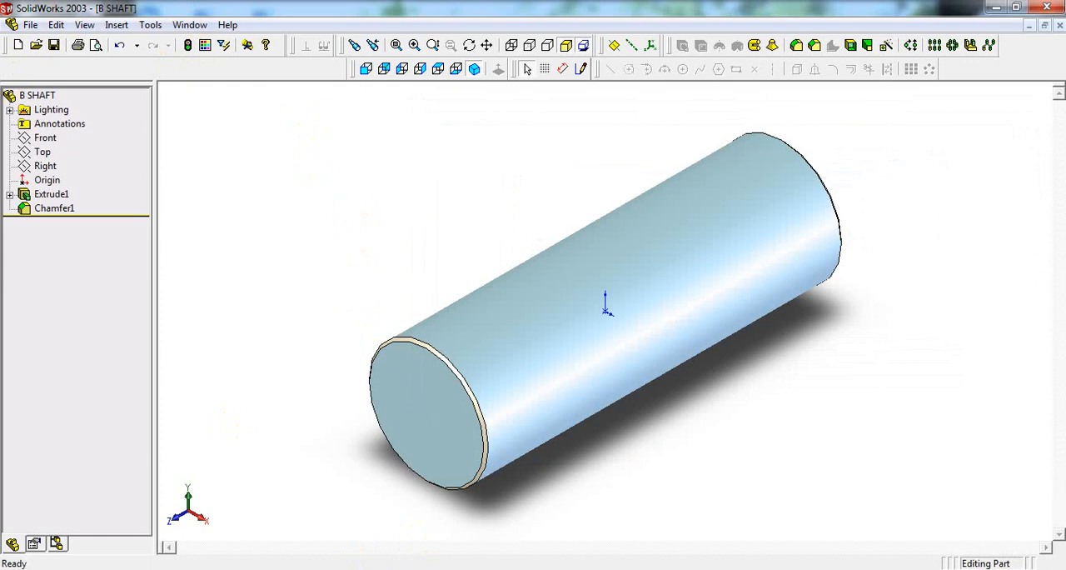
Step: Review the bushed bearing reference drawing, then create a new assembly document
click(412, 568)
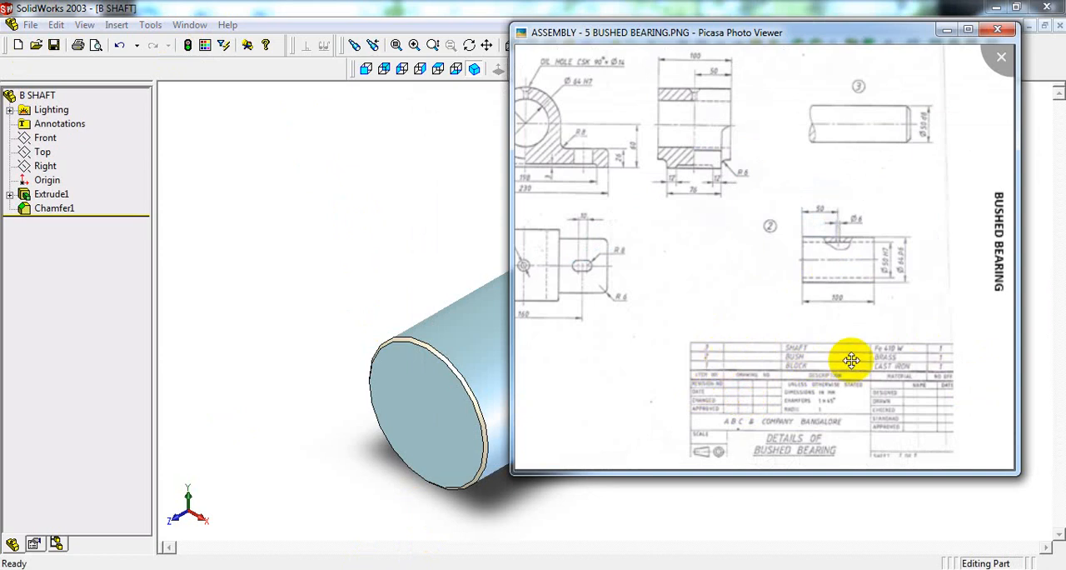
click(449, 243)
click(29, 25)
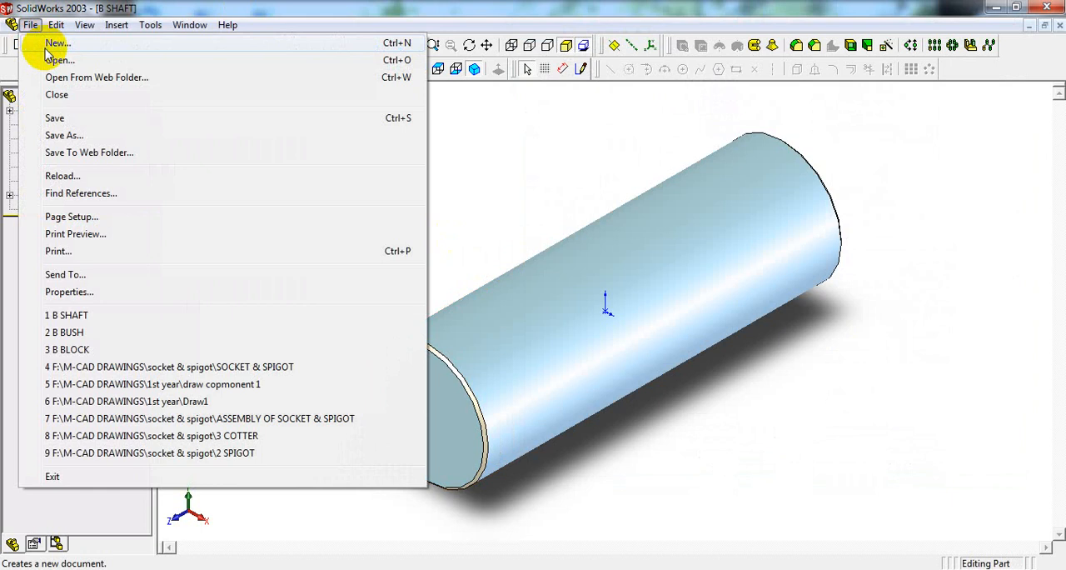
click(50, 43)
click(393, 183)
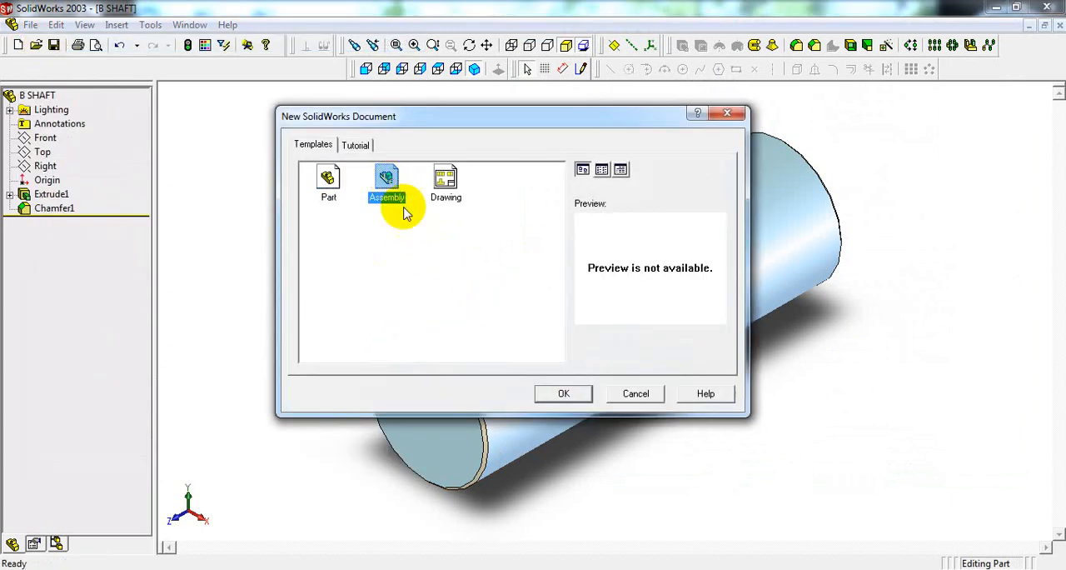
click(564, 394)
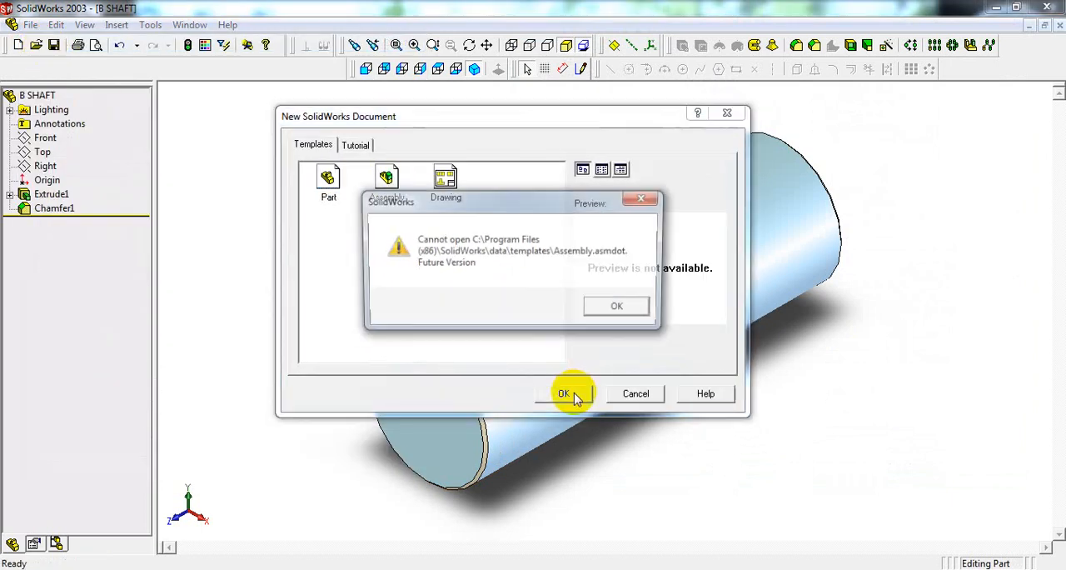
key(Return)
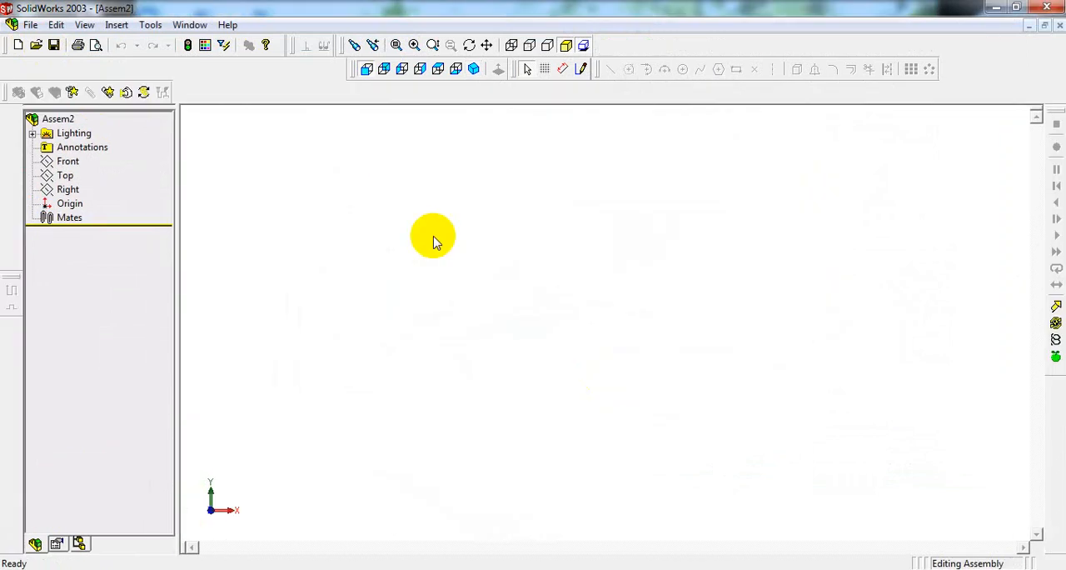
Step: Start inserting an existing component from file into the new assembly
click(129, 32)
click(130, 30)
click(148, 26)
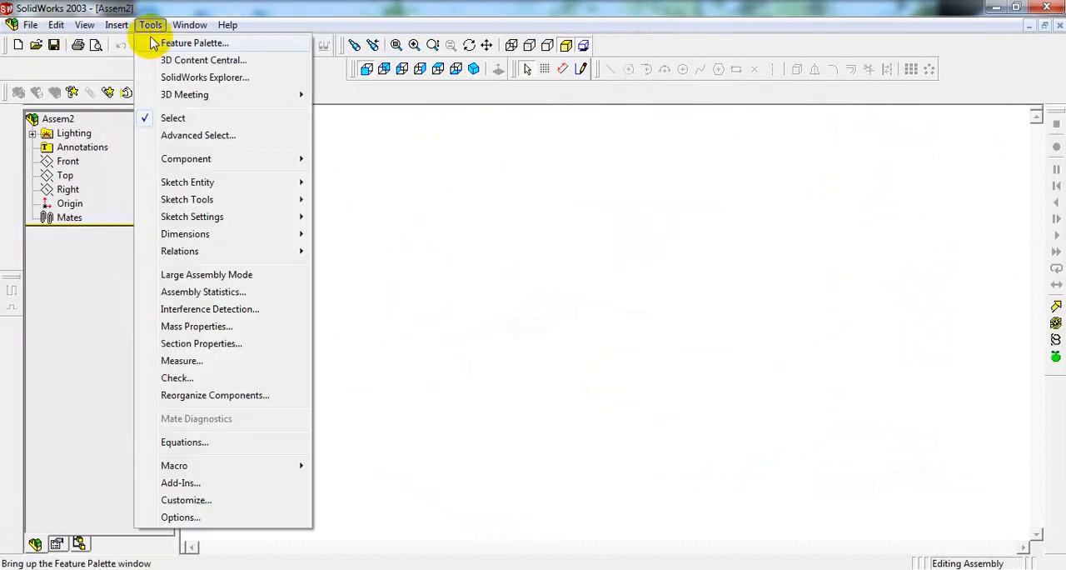
mouse_move(129, 32)
mouse_move(141, 48)
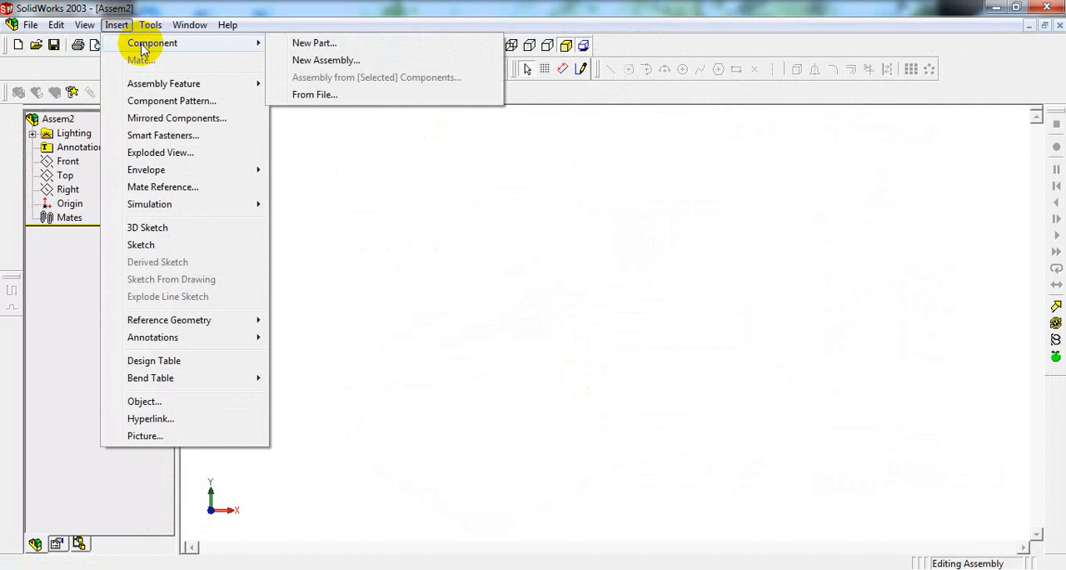
click(350, 97)
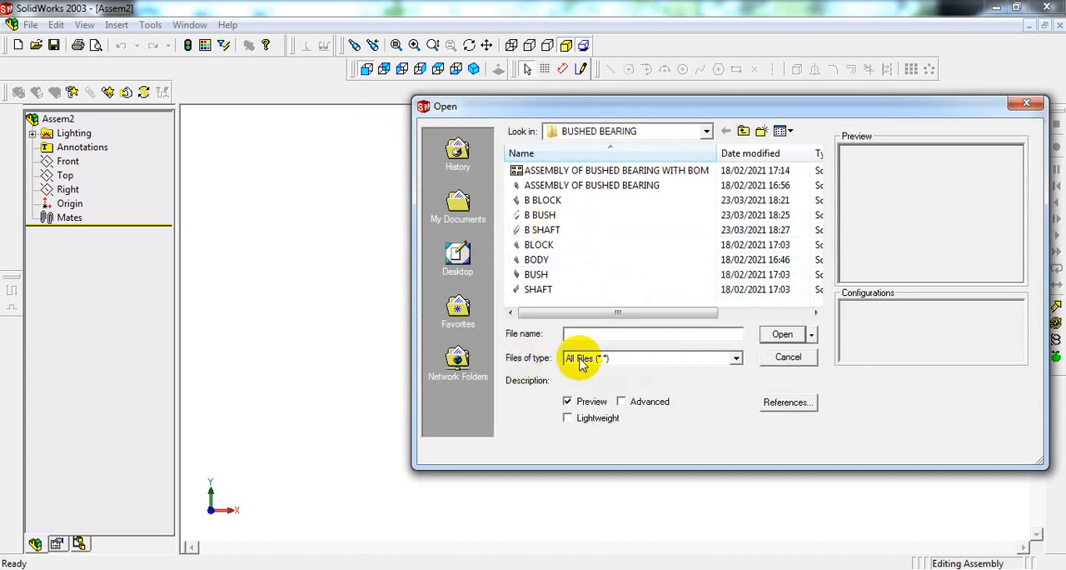
Step: Compare the files in the BUSHED BEARING folder using the Part, Assembly and All Files type filters
click(644, 360)
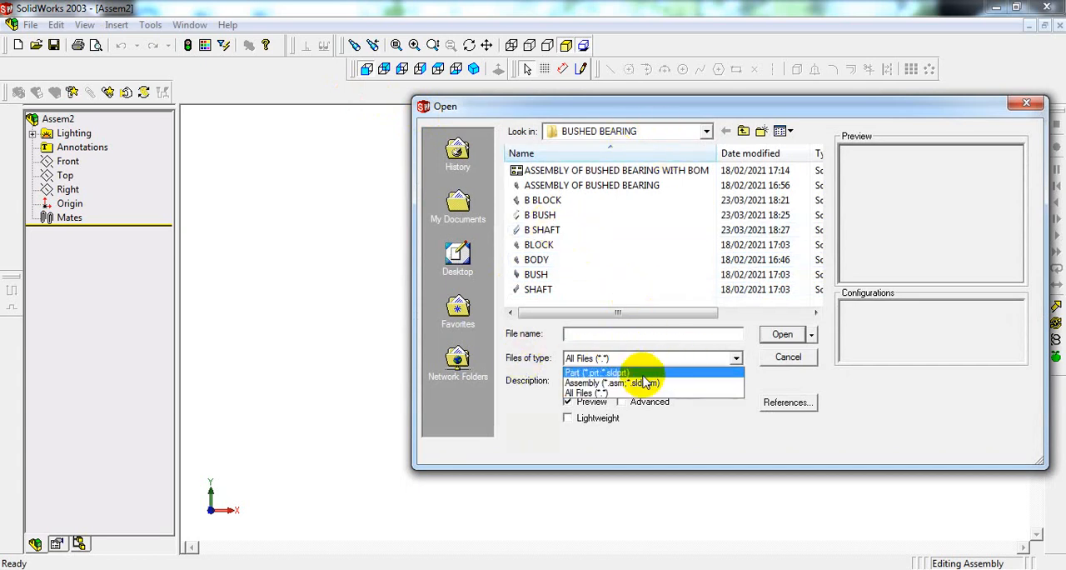
click(631, 372)
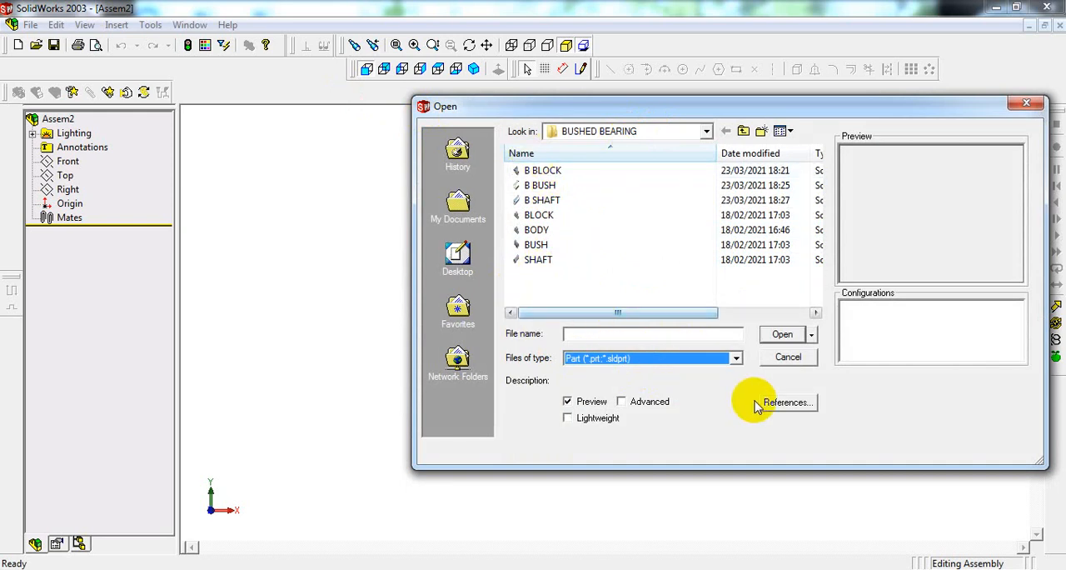
click(736, 358)
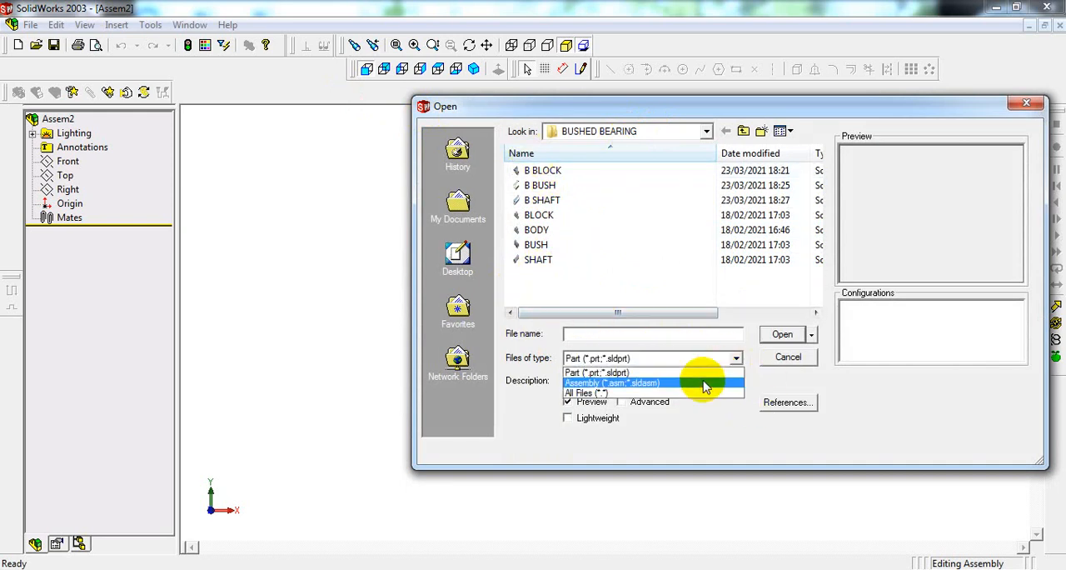
click(642, 383)
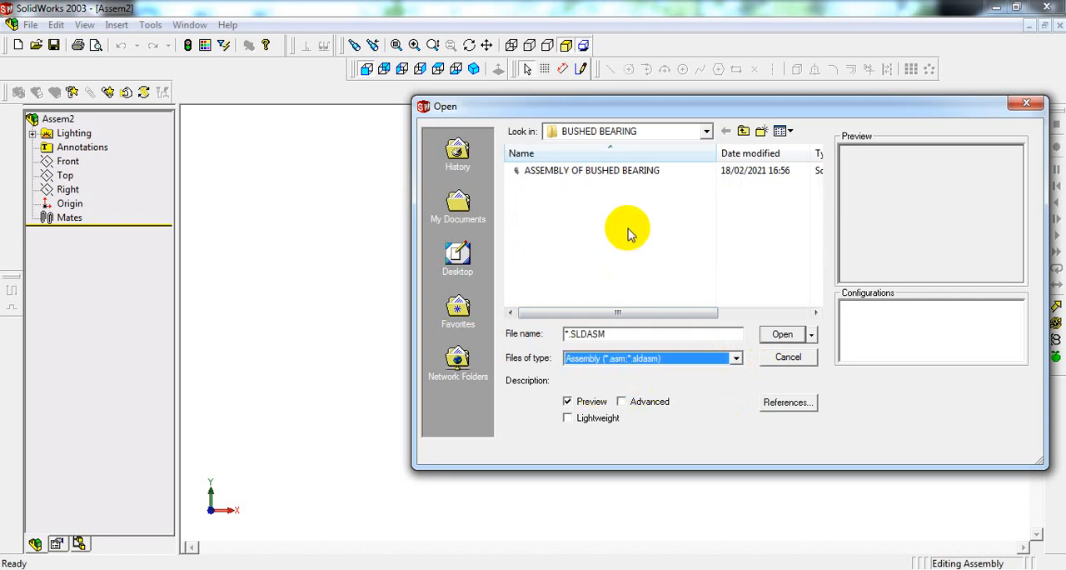
click(667, 359)
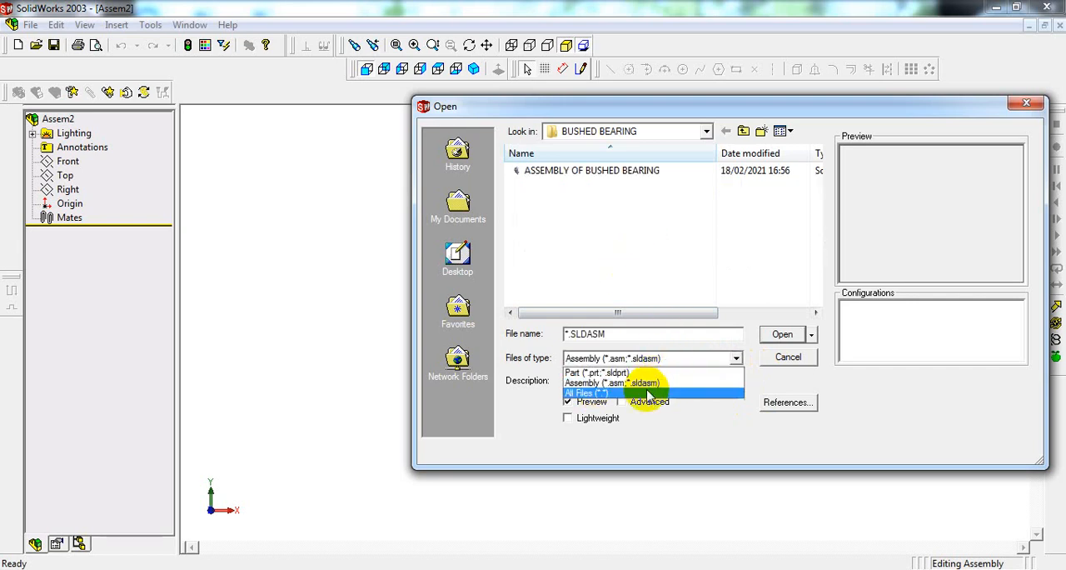
click(583, 393)
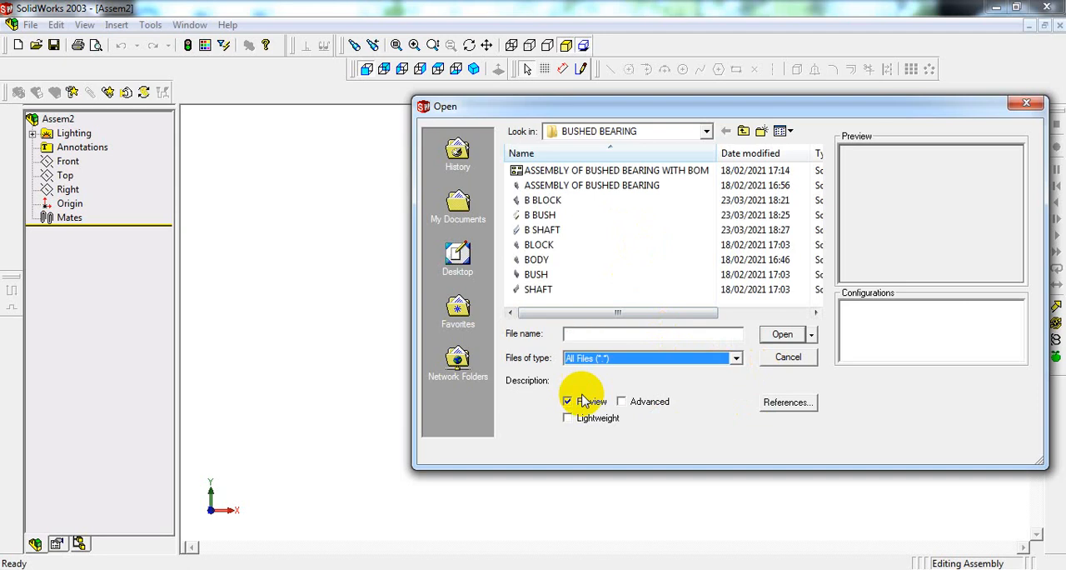
click(651, 366)
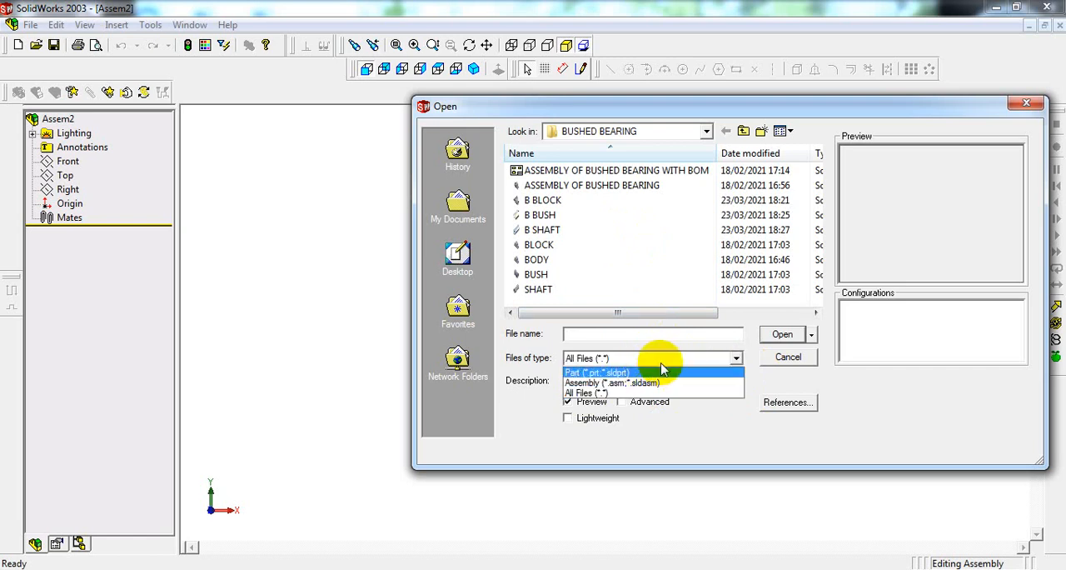
click(661, 382)
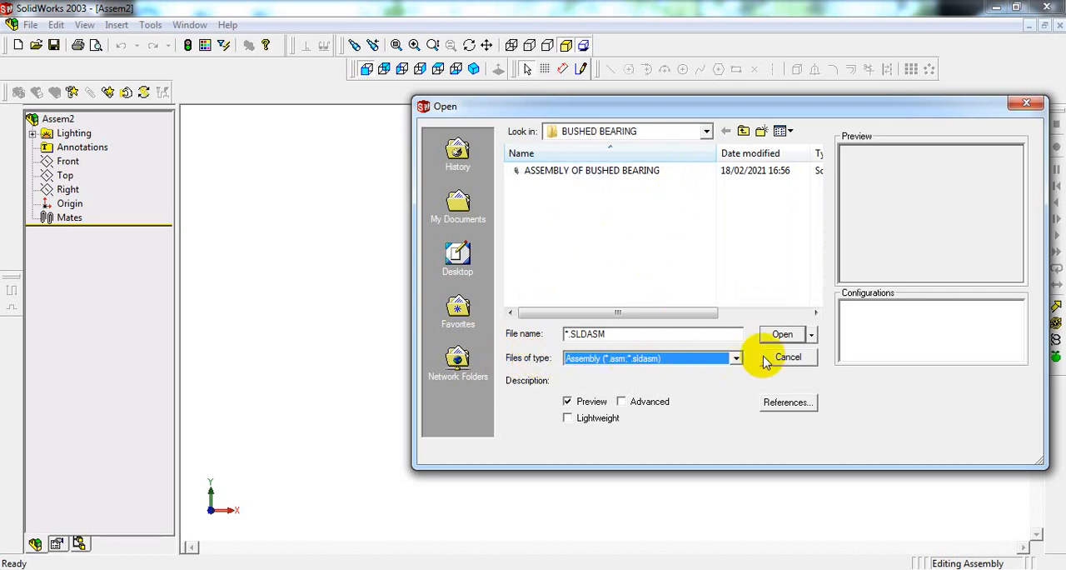
Step: Filter the folder to part files and place B BLOCK in the assembly as its first component
click(735, 357)
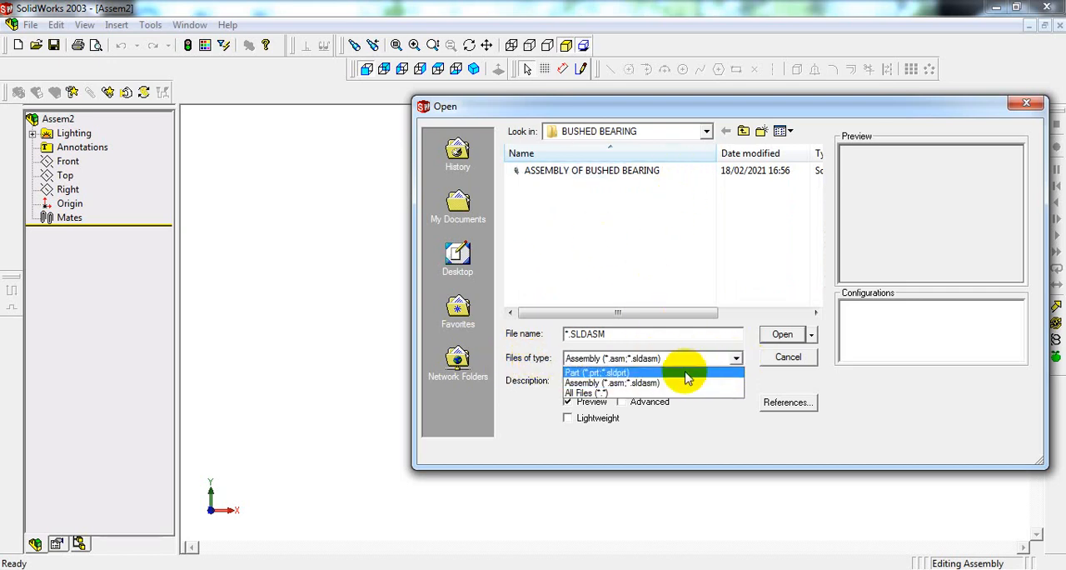
click(646, 373)
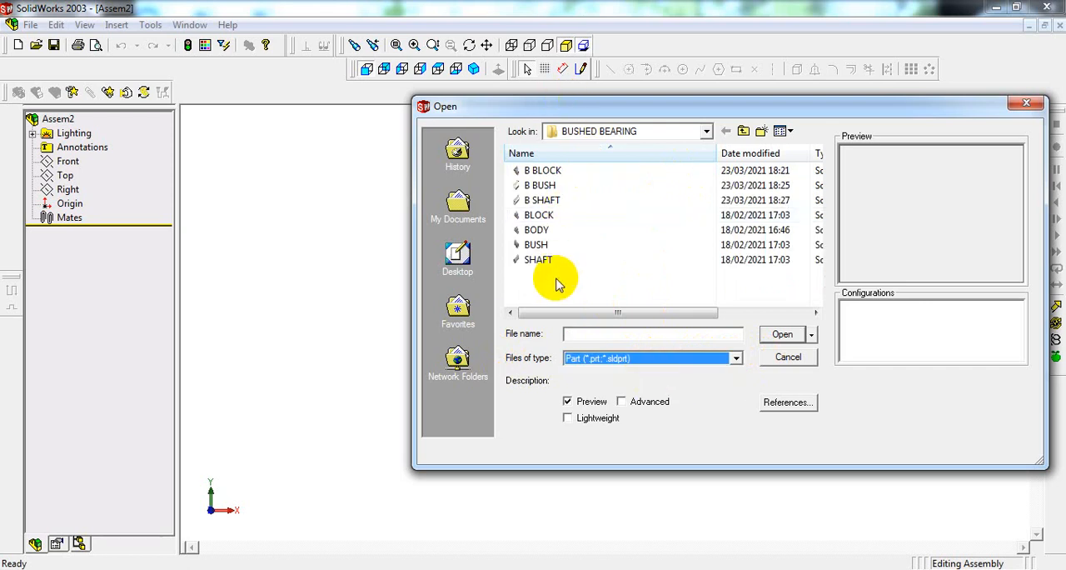
click(592, 173)
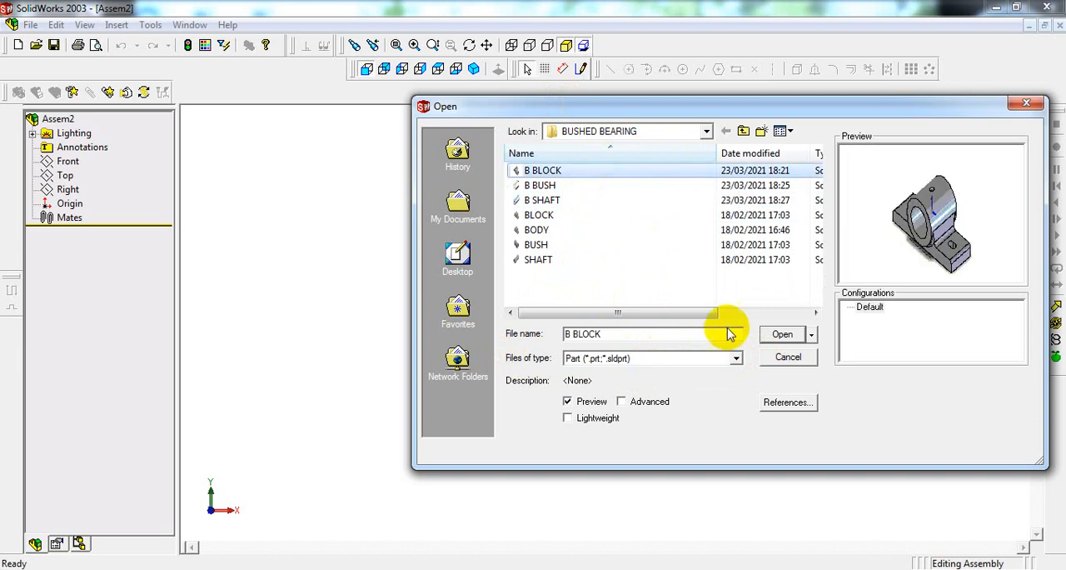
click(771, 335)
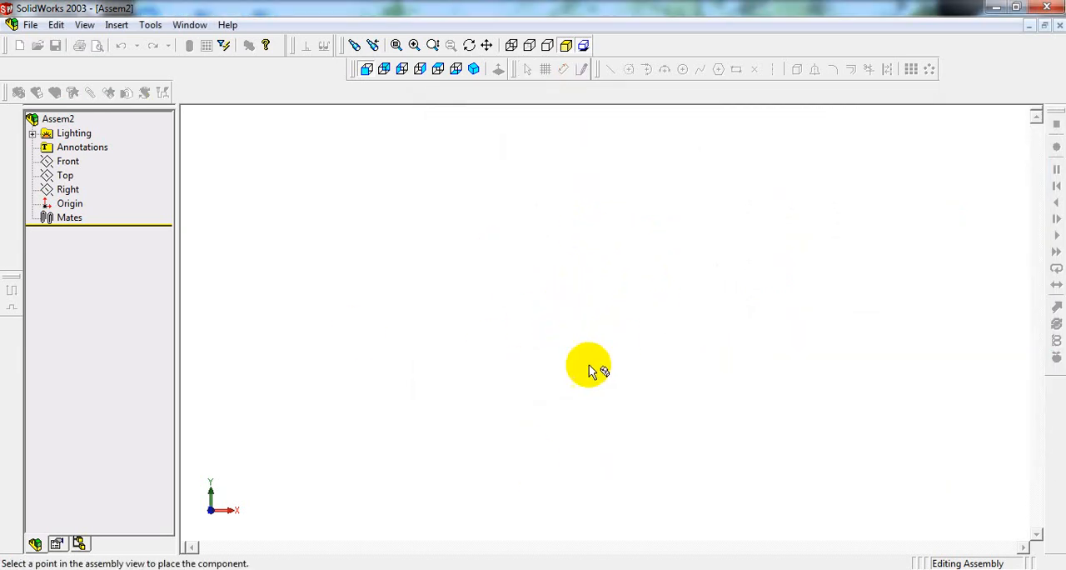
click(602, 331)
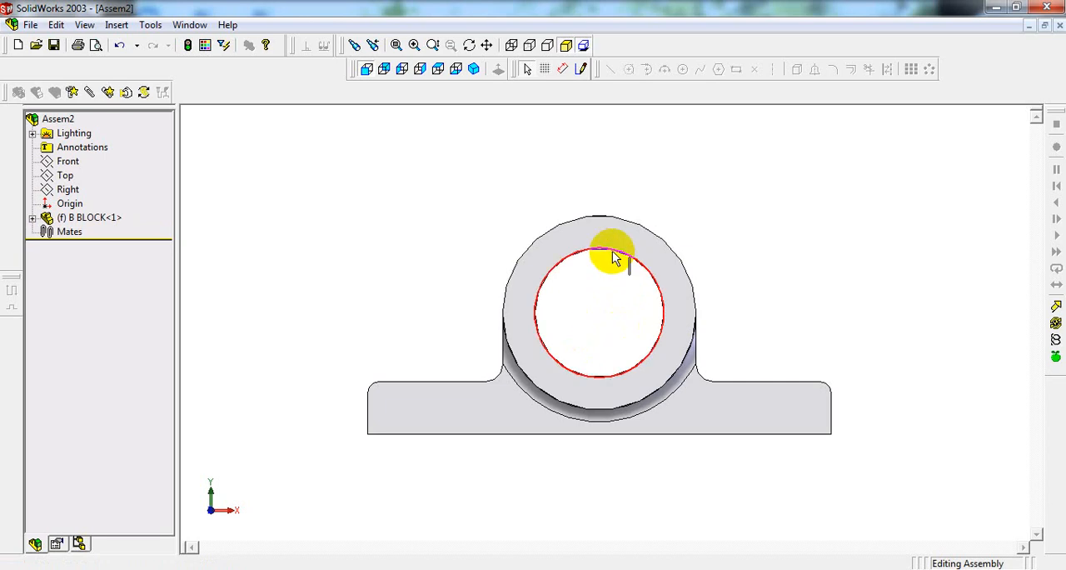
Step: Show the assembly in isometric view and try to move B BLOCK with Move Component
click(474, 69)
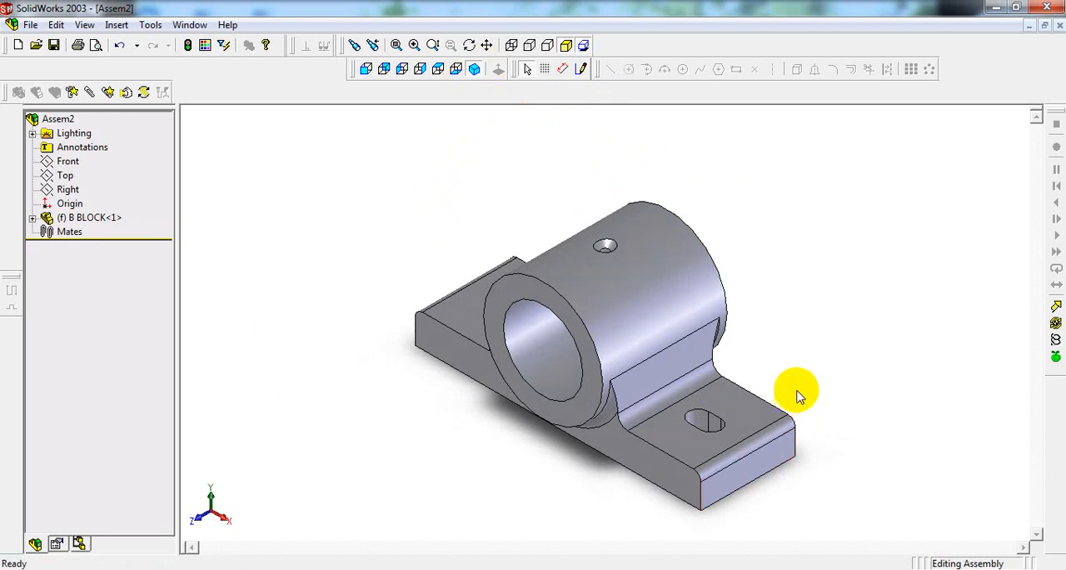
click(126, 93)
click(671, 376)
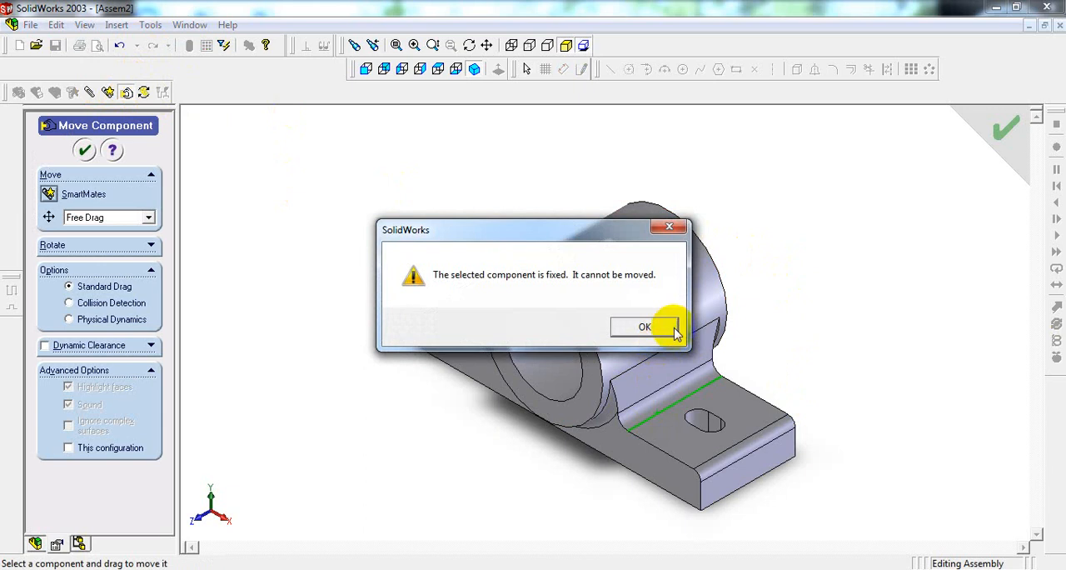
click(658, 327)
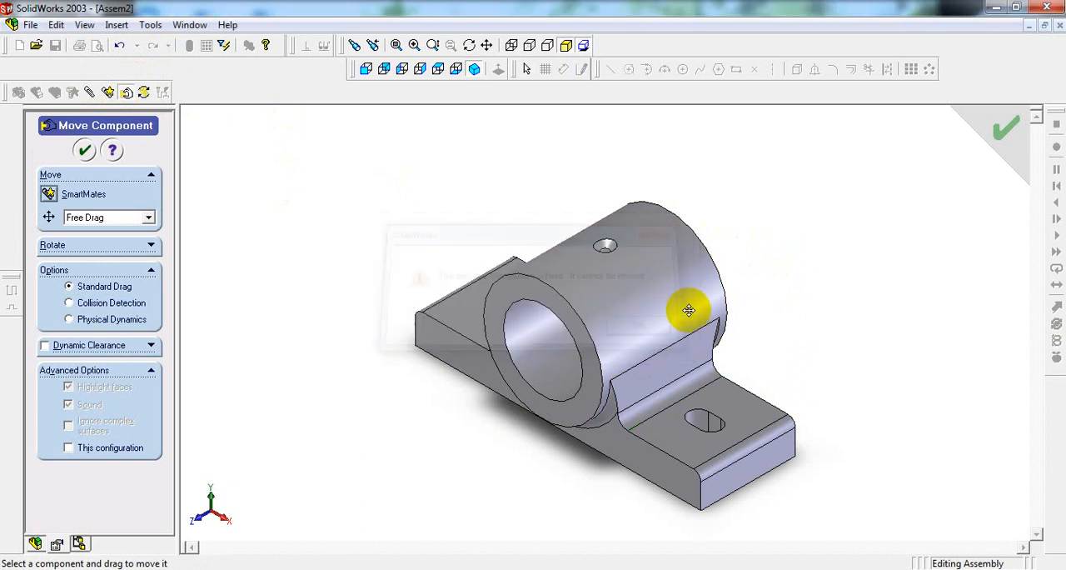
click(84, 150)
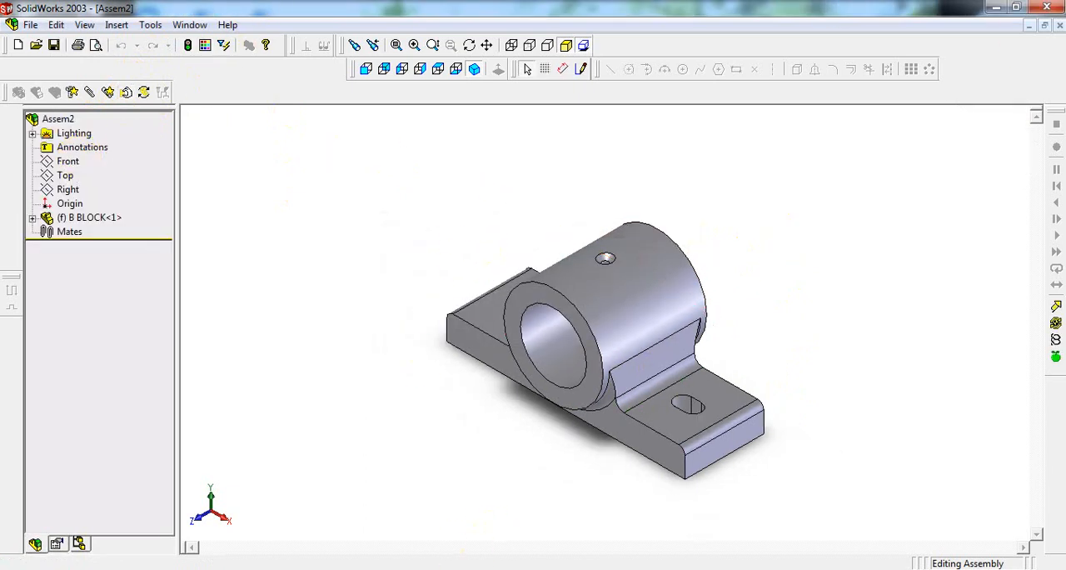
Step: Insert the B BUSH part from file into empty space beside the block, and turn off the shaded view's shadows
click(508, 568)
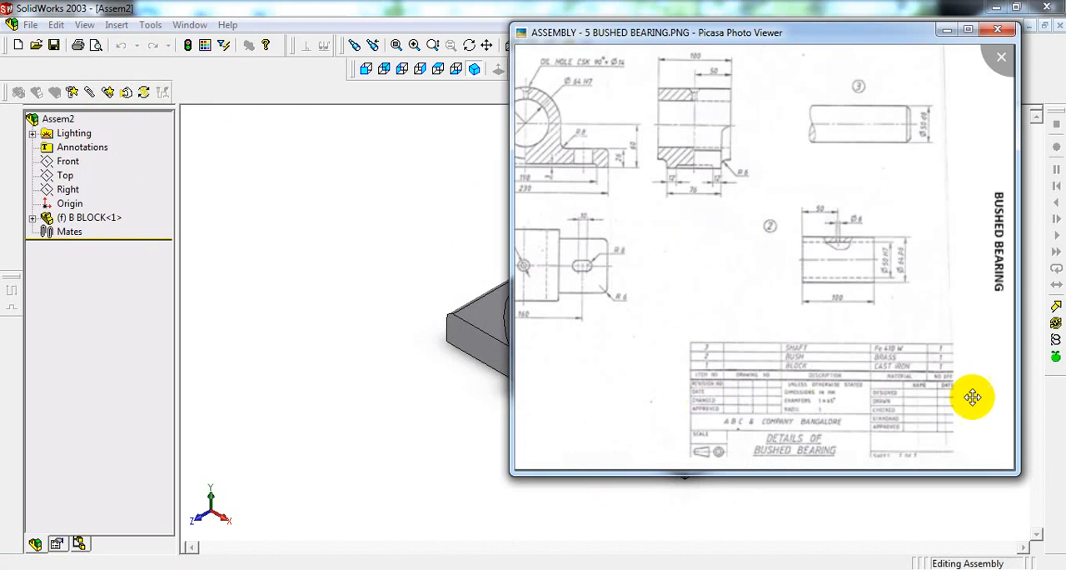
click(357, 166)
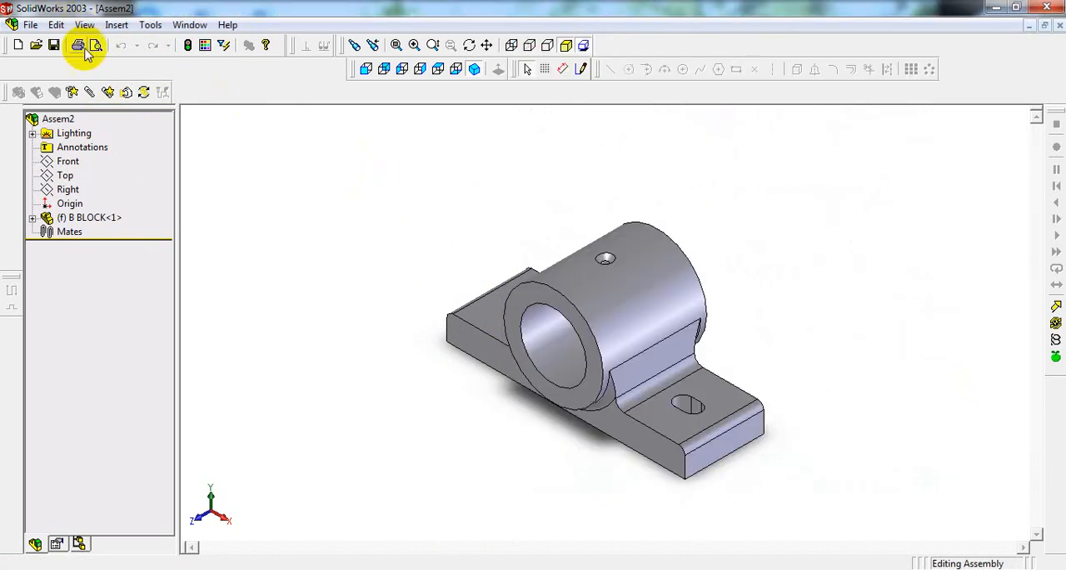
click(117, 24)
mouse_move(131, 45)
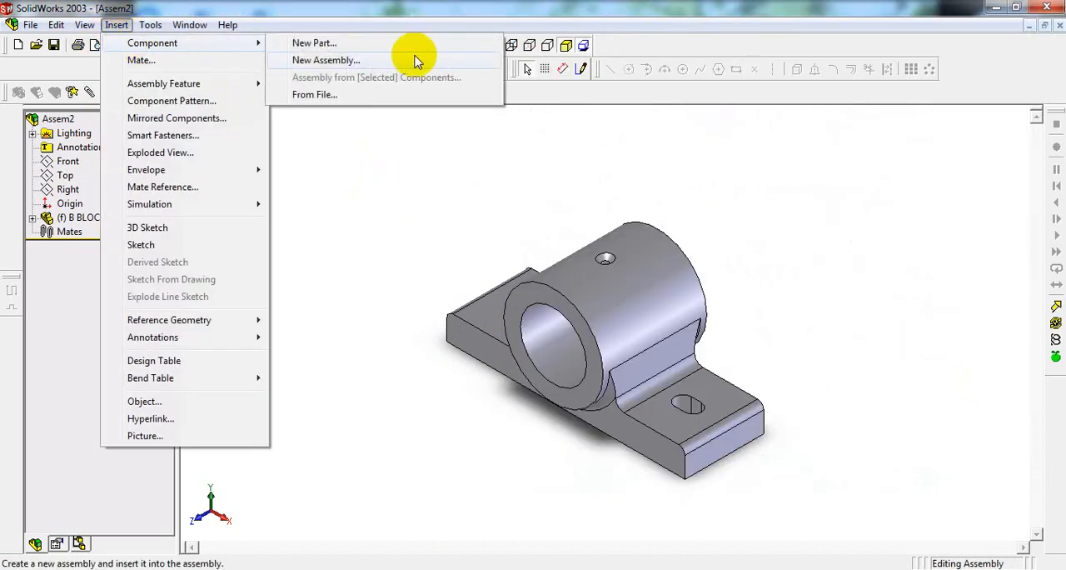
click(405, 95)
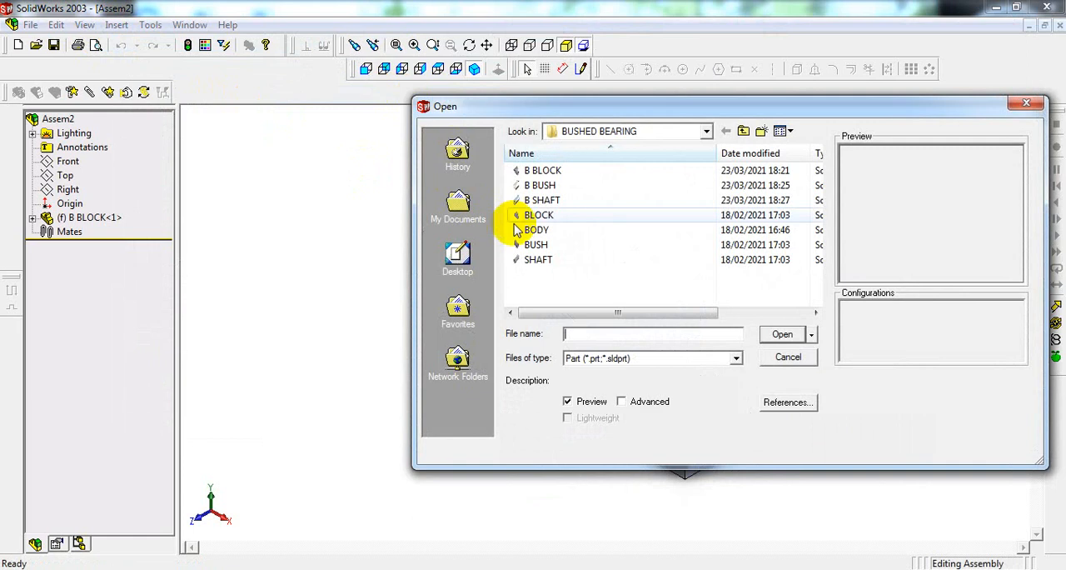
click(560, 184)
click(783, 336)
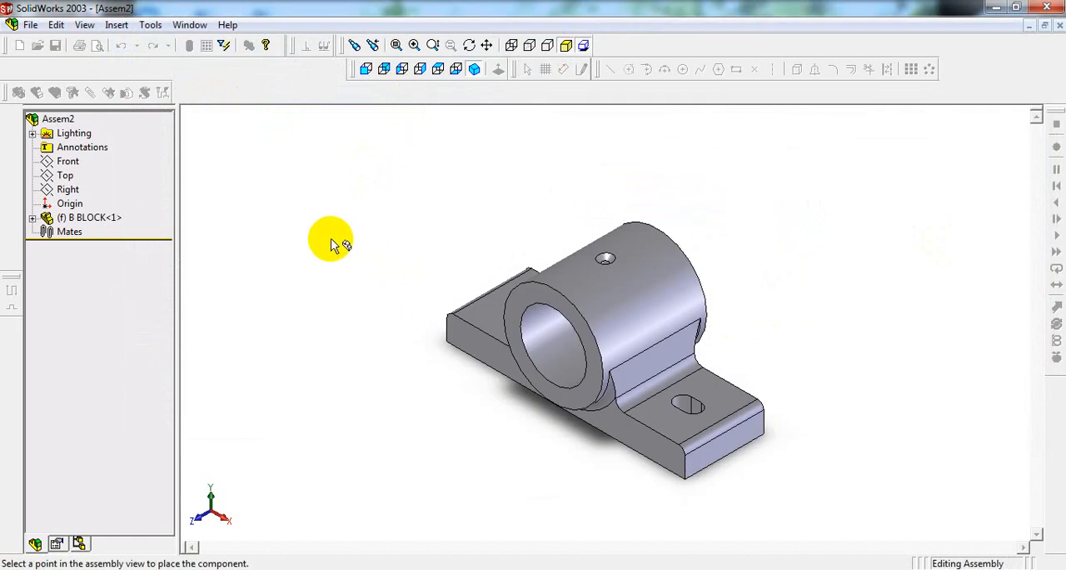
click(331, 238)
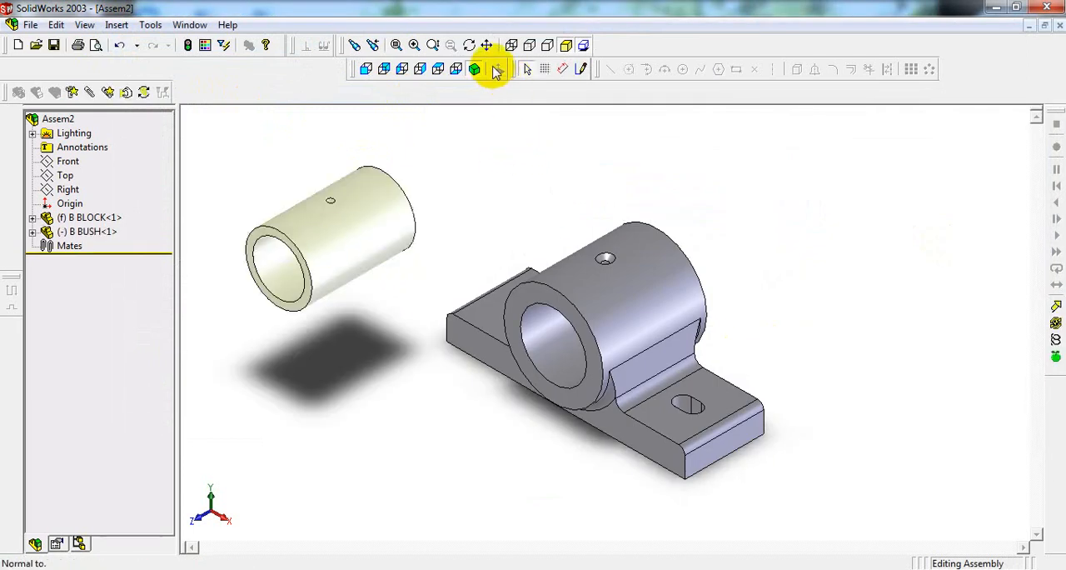
click(583, 45)
Step: Insert the B SHAFT part from file into empty space on the opposite side of the block from the bush
click(117, 24)
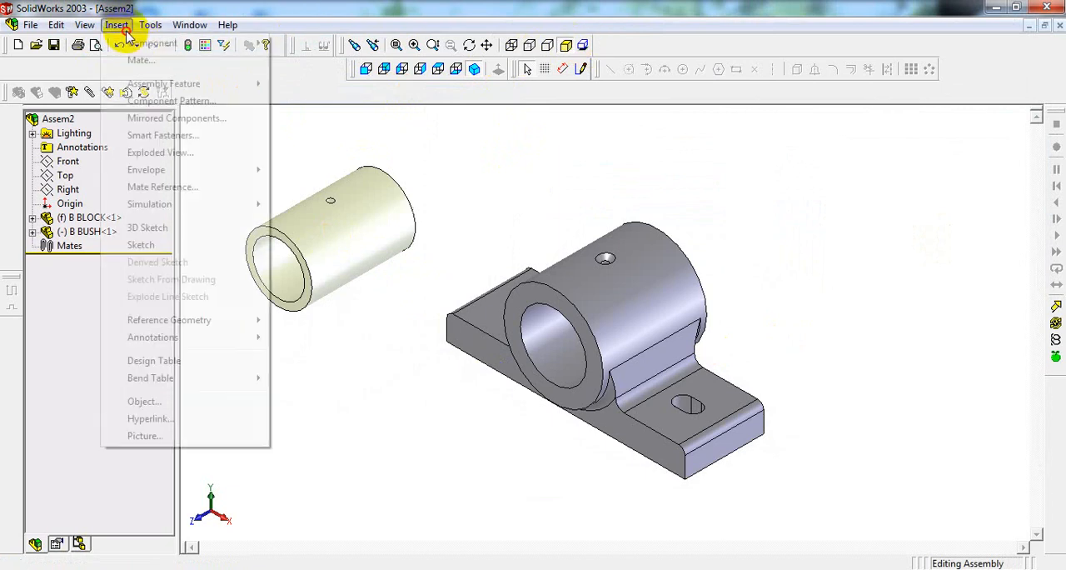
mouse_move(121, 42)
click(315, 93)
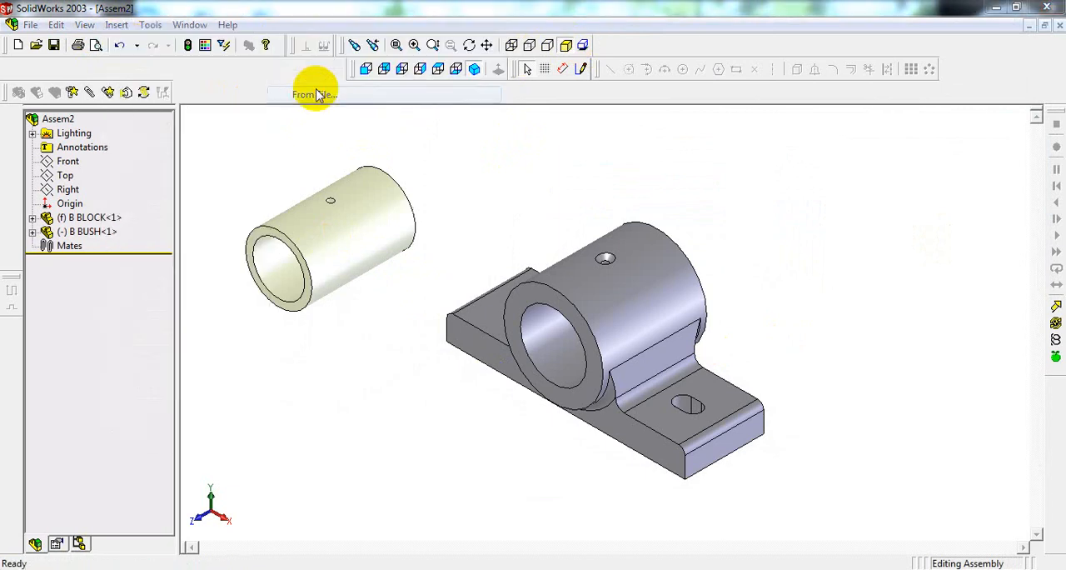
click(545, 200)
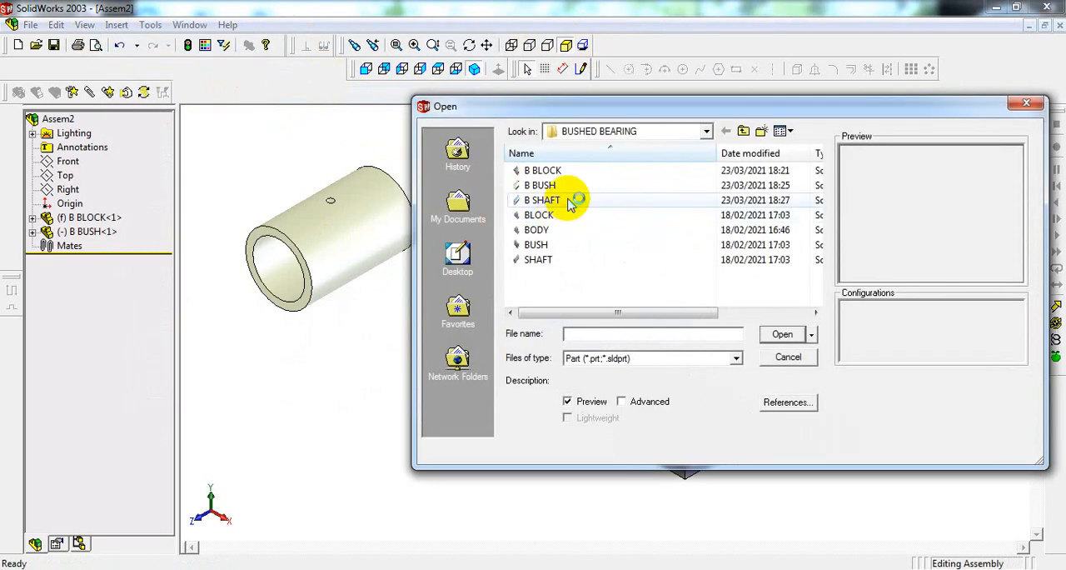
click(783, 335)
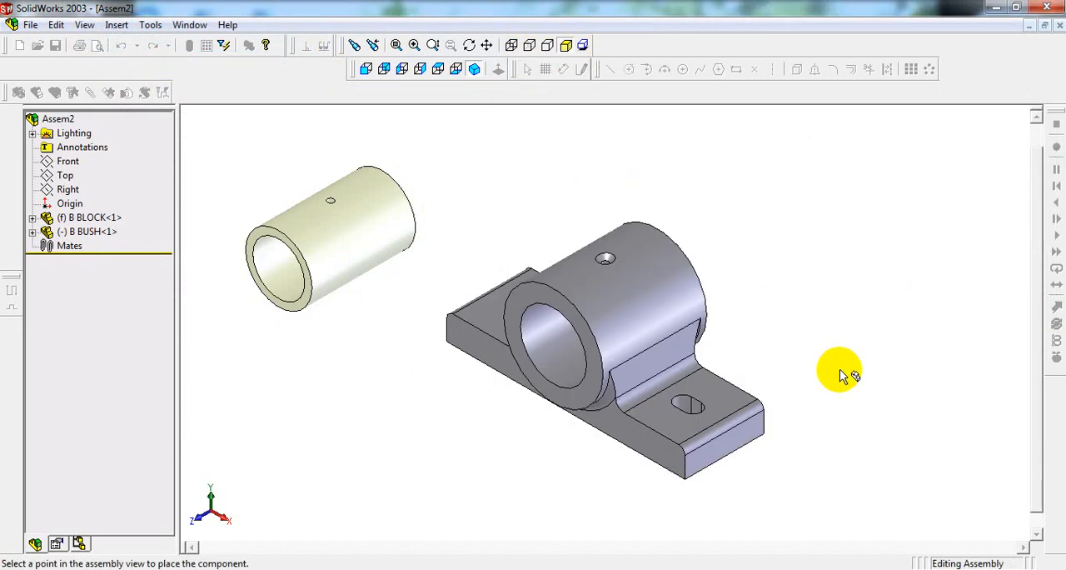
click(895, 338)
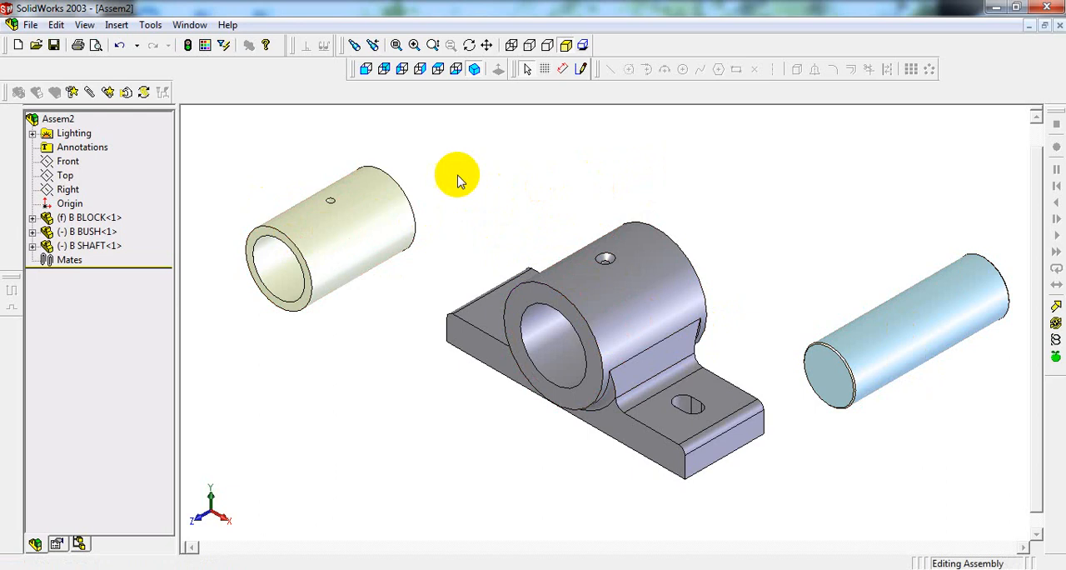
Step: Add a Coincident mate between the block's front ring face and the bush's front ring face, using Closest alignment
scroll(319, 170, down, 1)
scroll(319, 169, down, 1)
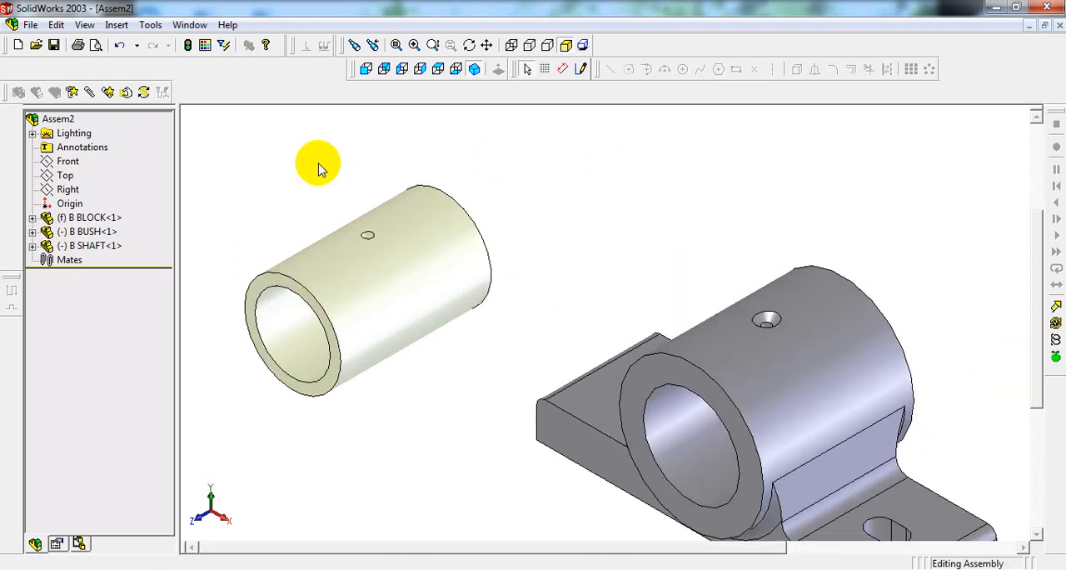
scroll(285, 136, up, 1)
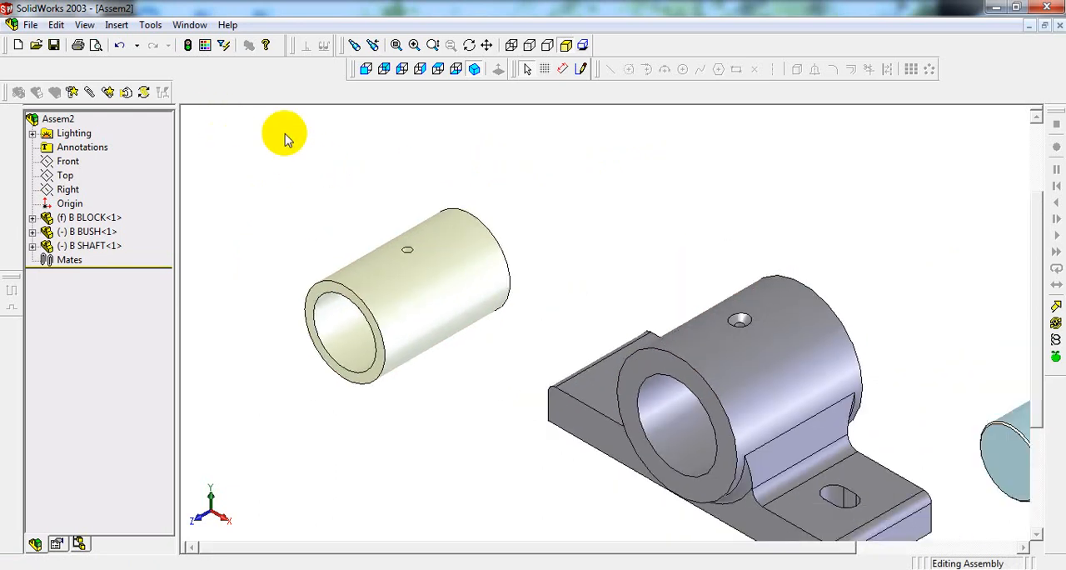
click(88, 94)
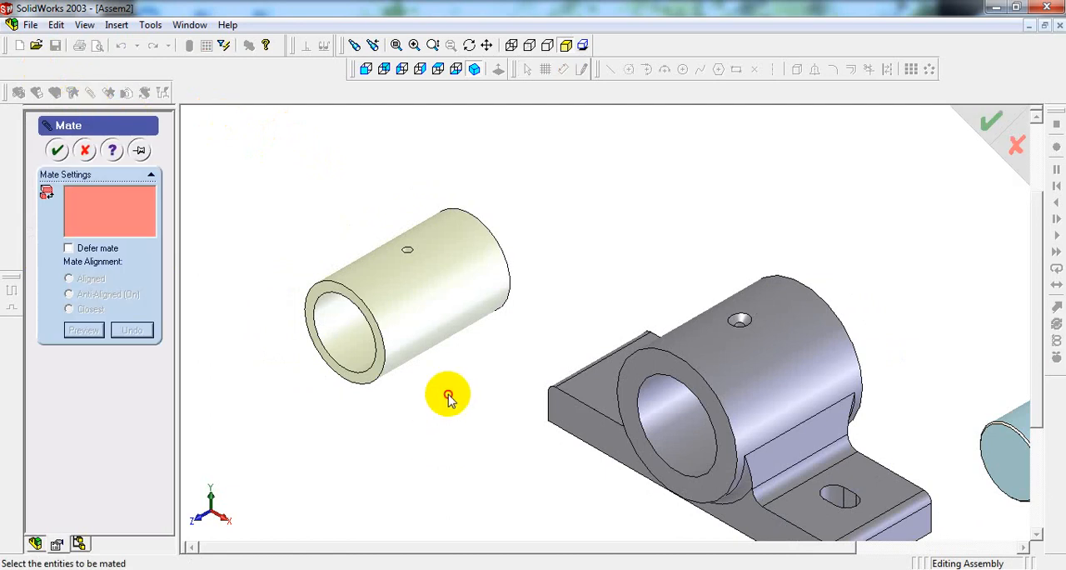
scroll(644, 397, down, 1)
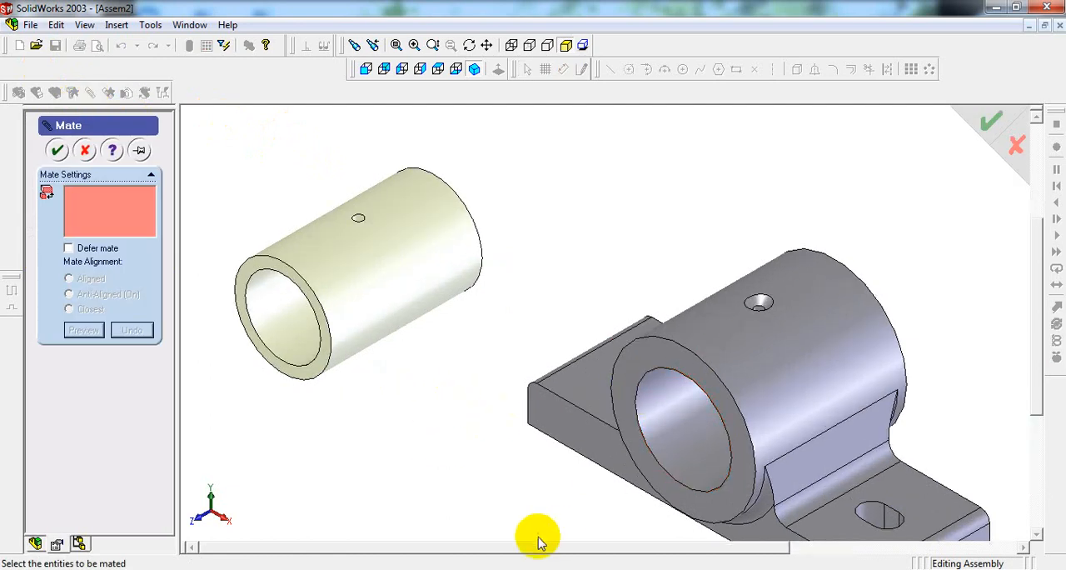
click(474, 70)
scroll(435, 348, down, 3)
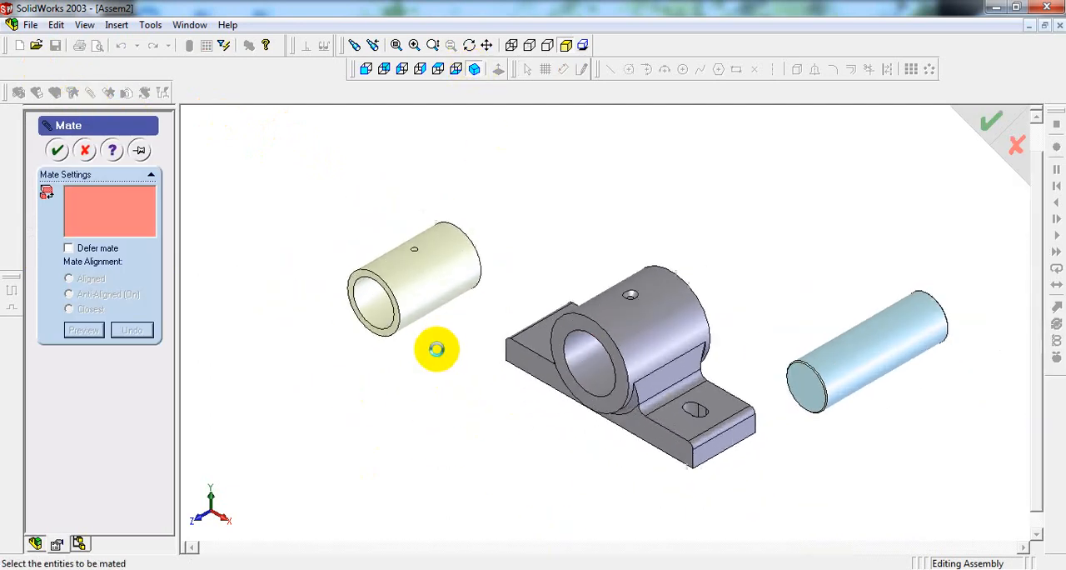
scroll(705, 306, down, 2)
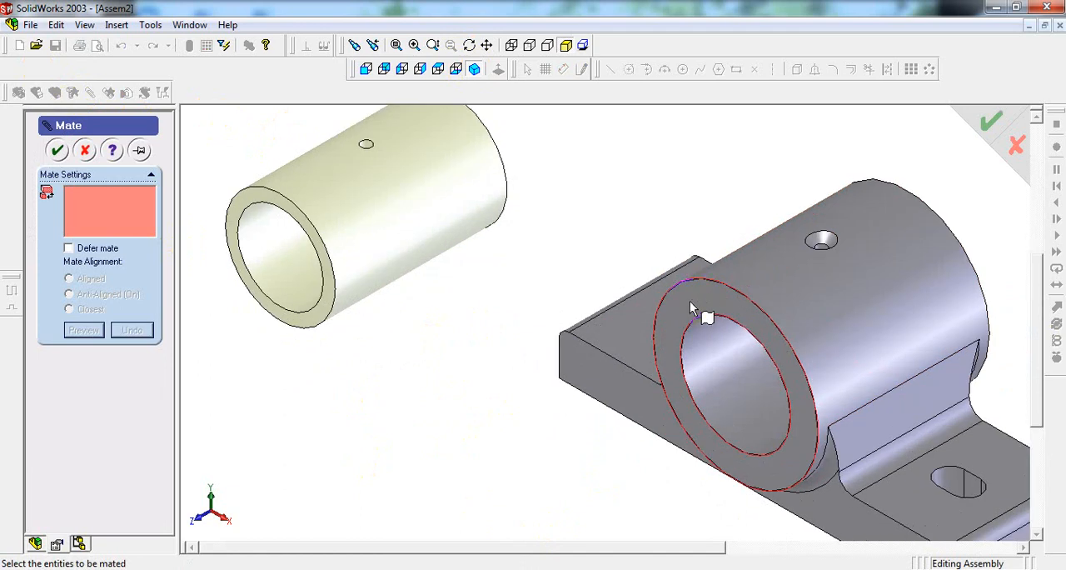
click(698, 303)
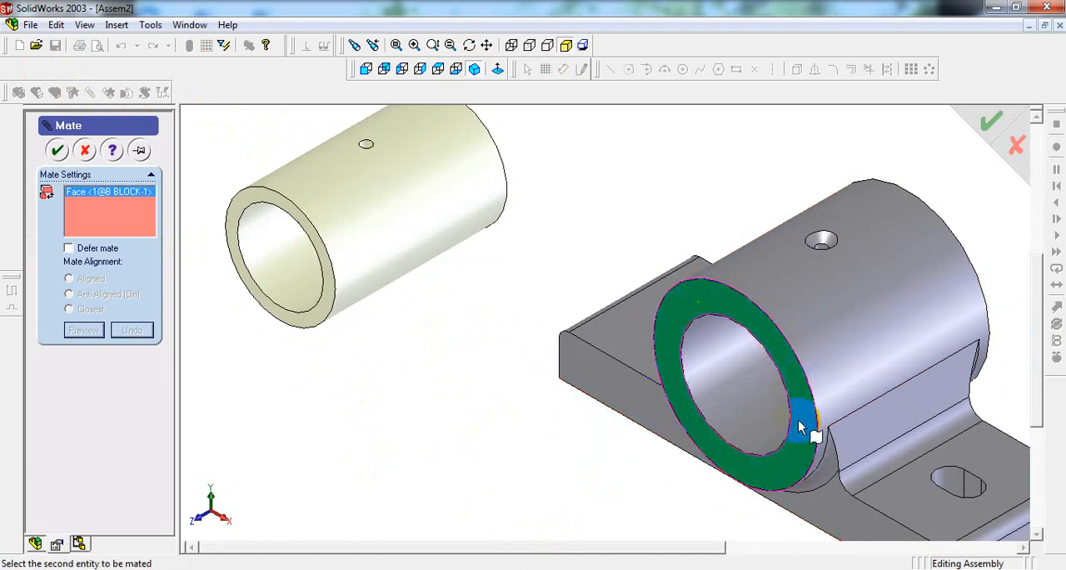
click(725, 475)
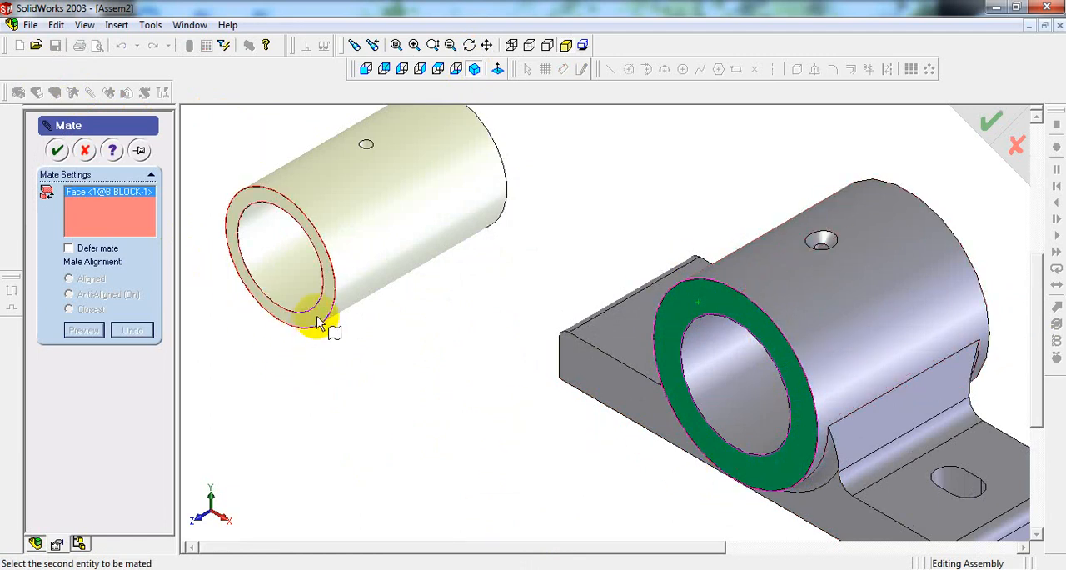
scroll(319, 316, down, 2)
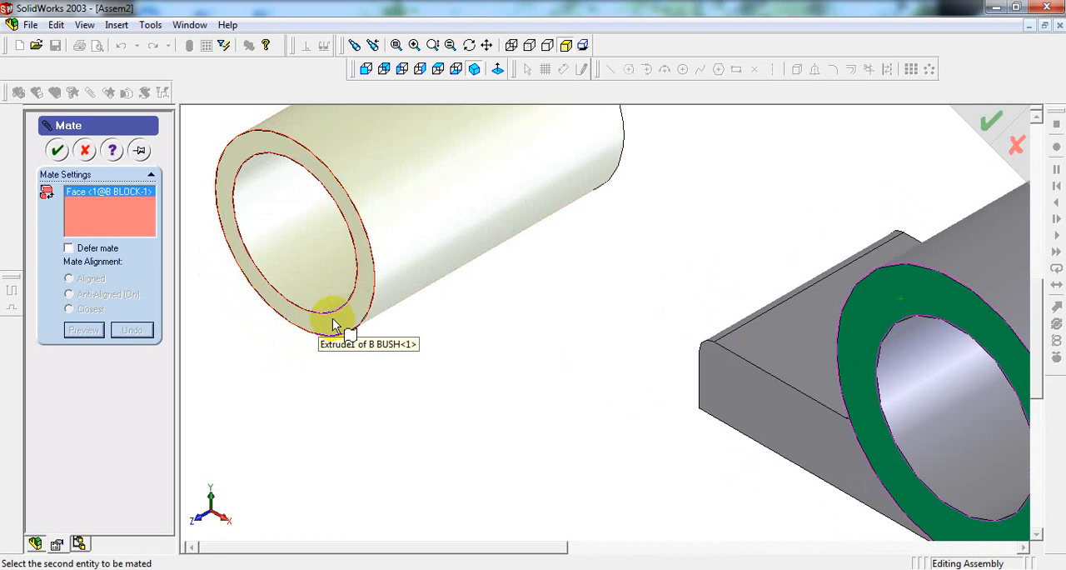
click(334, 321)
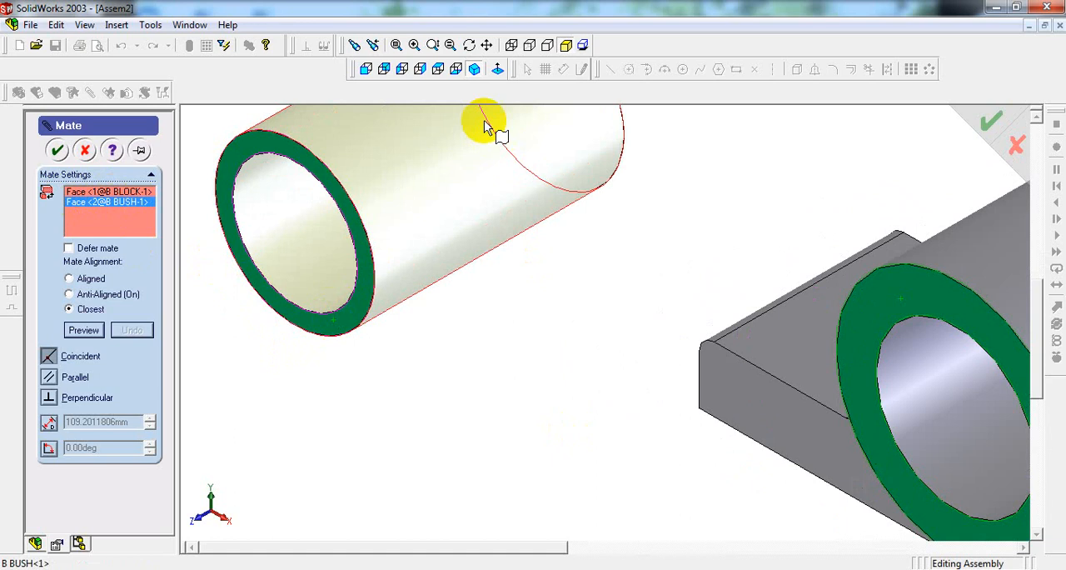
click(447, 66)
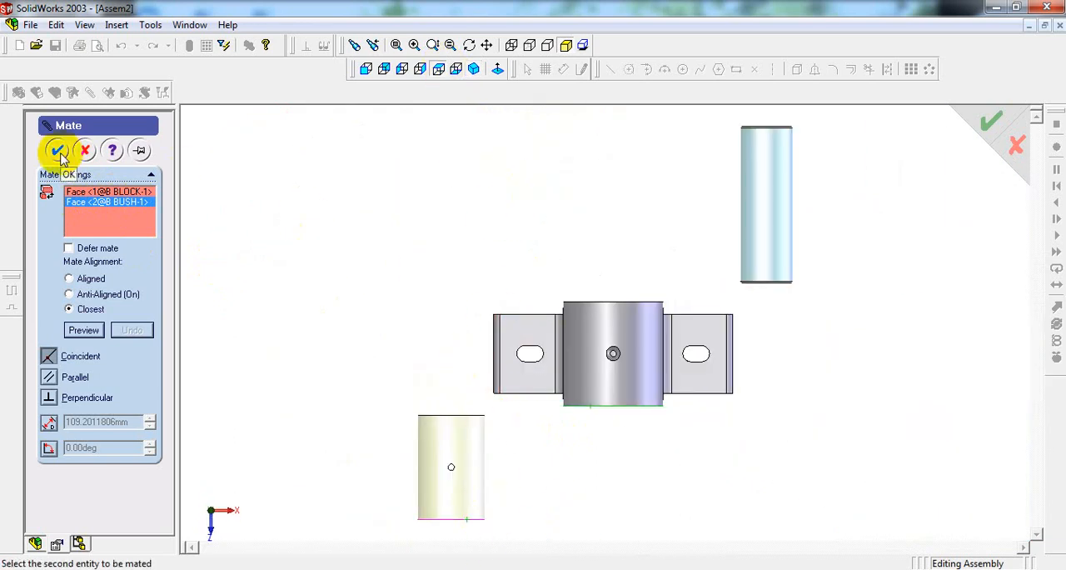
click(59, 154)
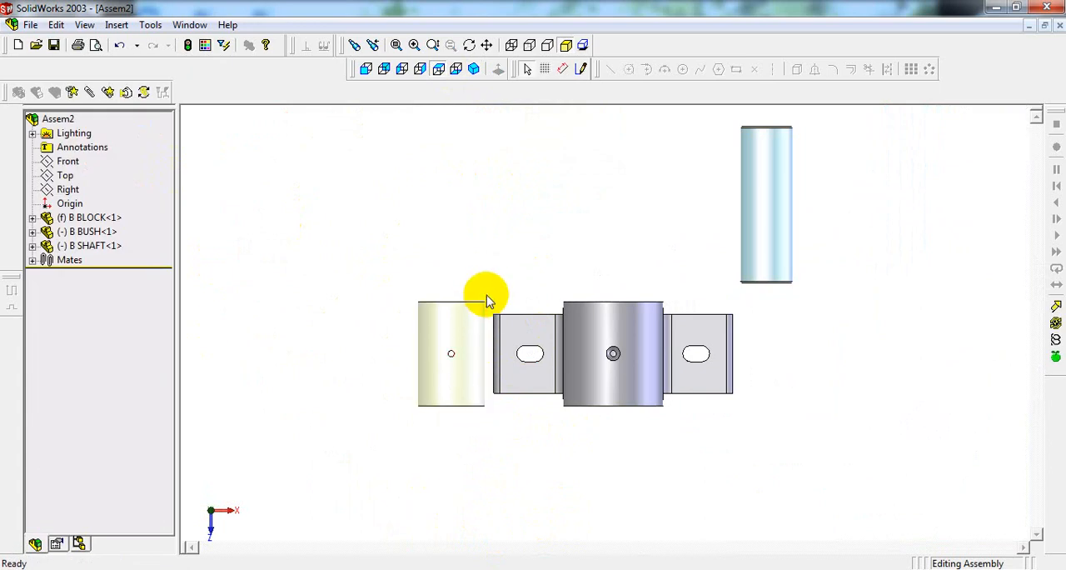
Step: Add a Concentric mate between the block's bore and the bush's outer cylindrical face, using Closest alignment
click(474, 69)
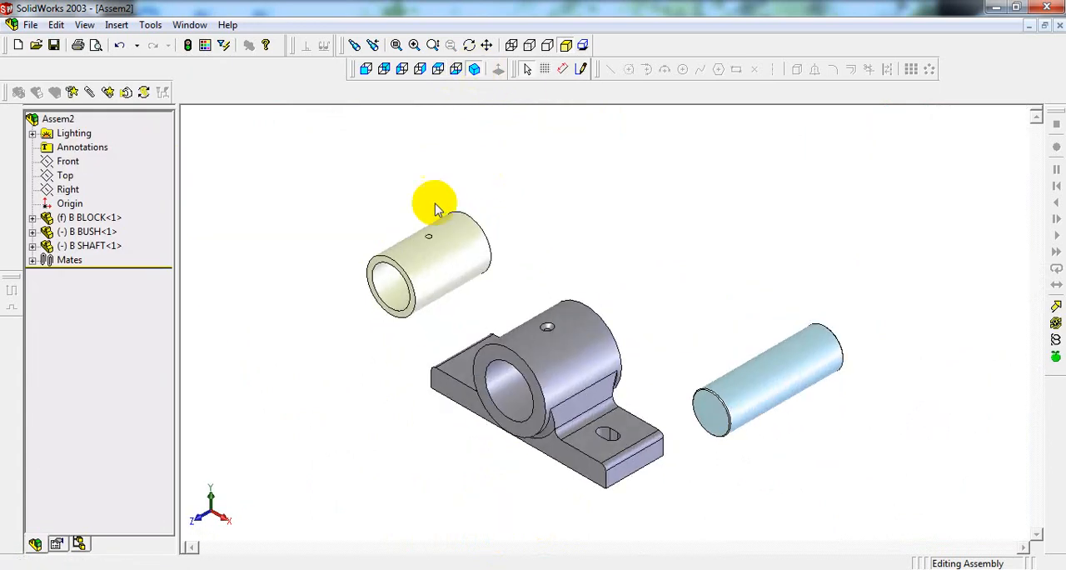
scroll(435, 203, down, 2)
scroll(431, 228, up, 1)
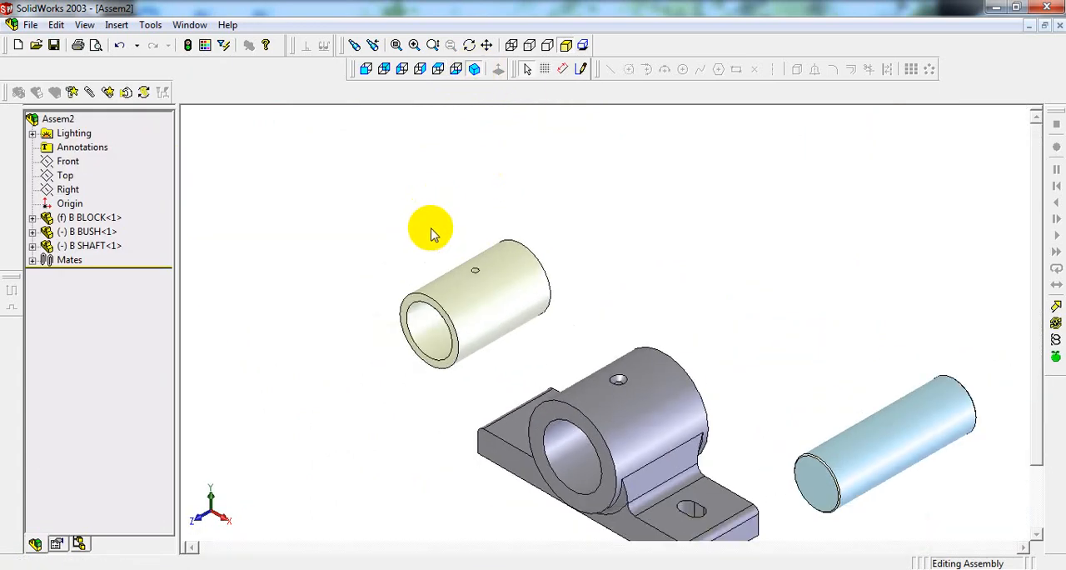
click(52, 118)
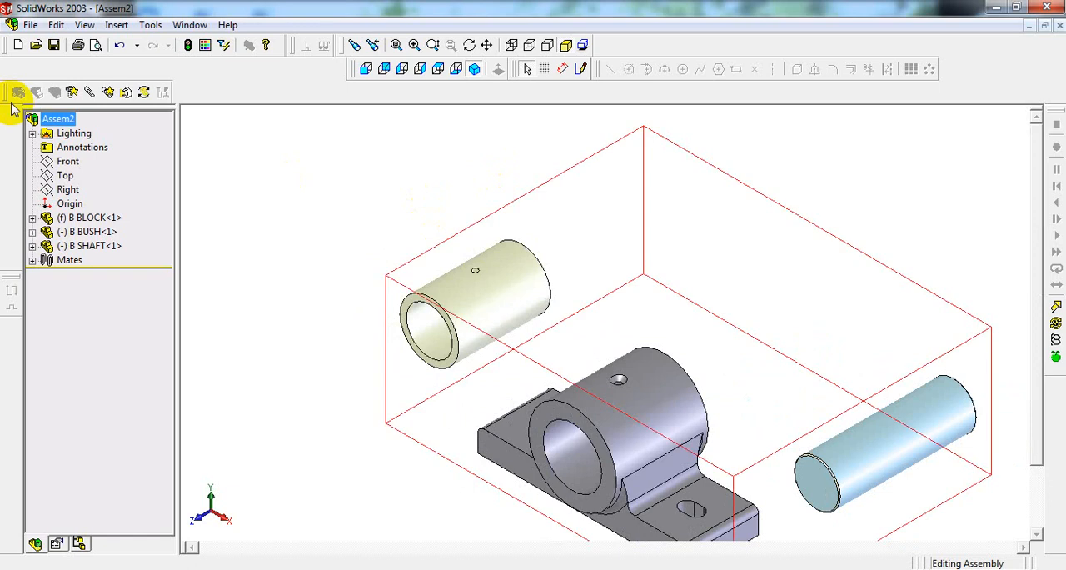
click(90, 92)
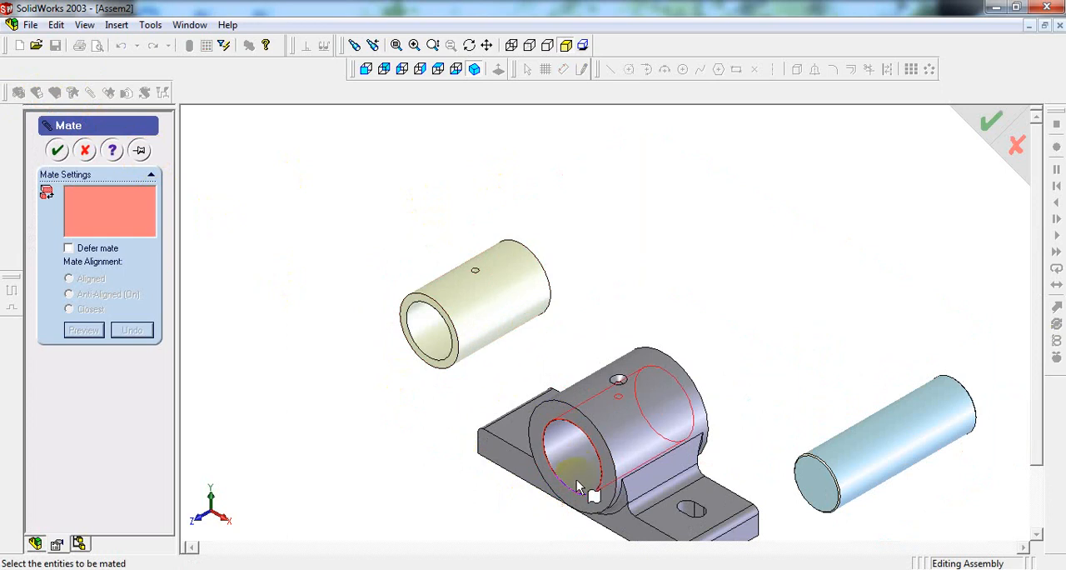
click(572, 456)
scroll(569, 450, down, 3)
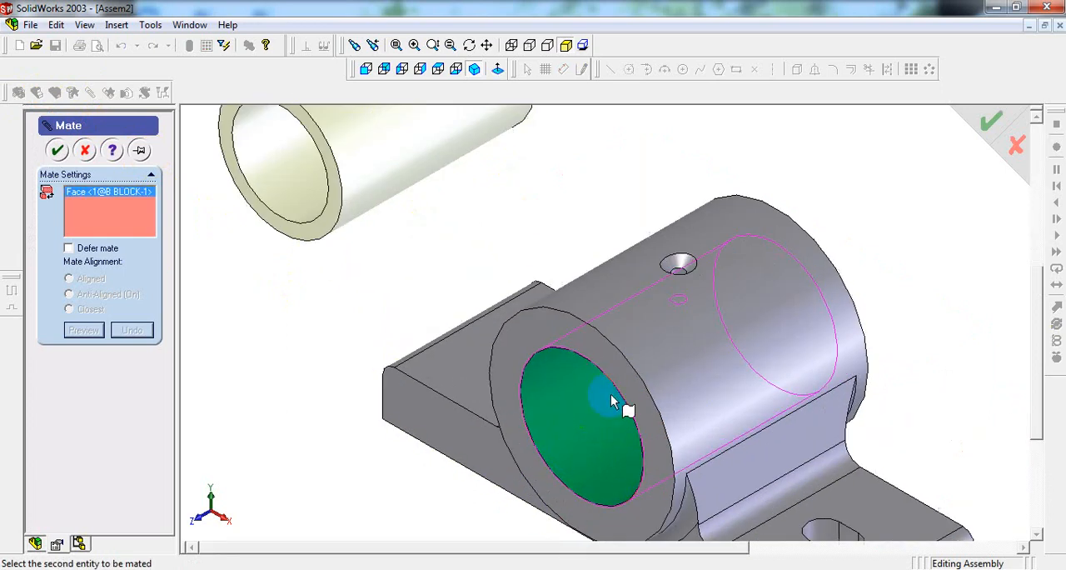
scroll(569, 392, up, 2)
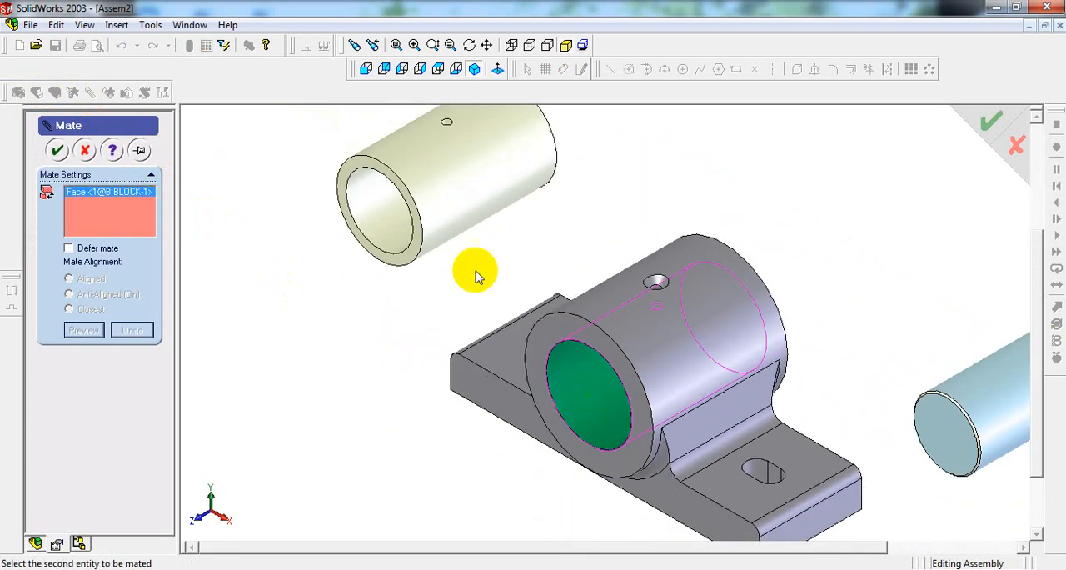
click(473, 183)
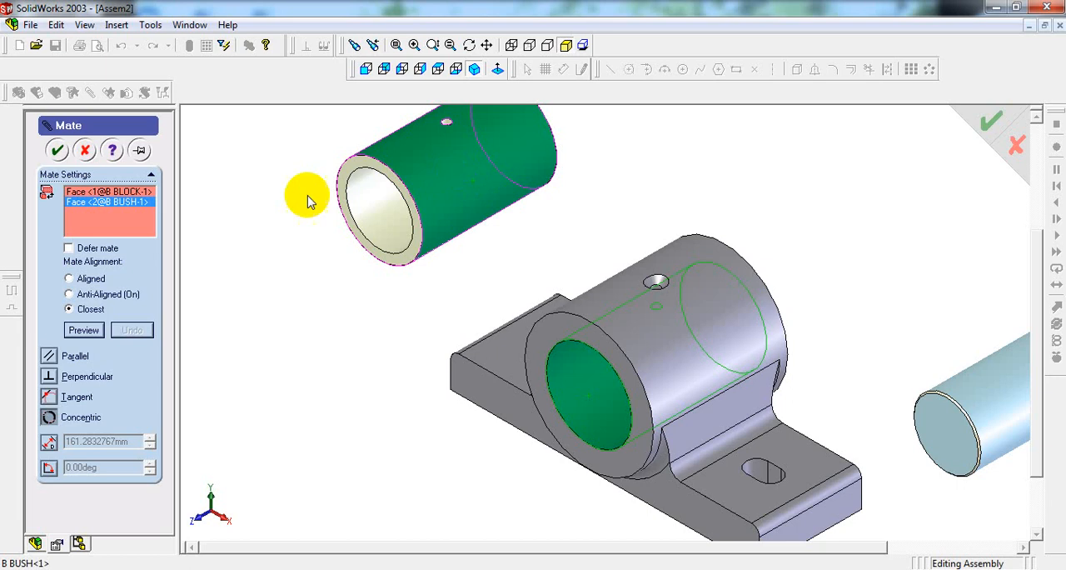
click(56, 146)
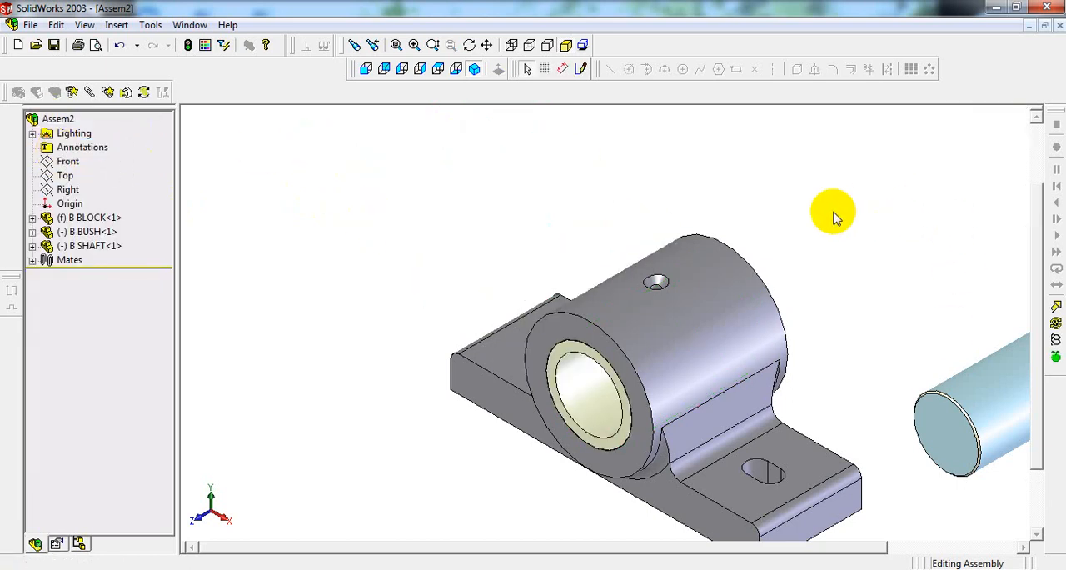
Step: Add a Concentric mate between the small hole on top of the block's cylinder and the bush's matching radial hole, using Closest alignment
scroll(834, 212, up, 1)
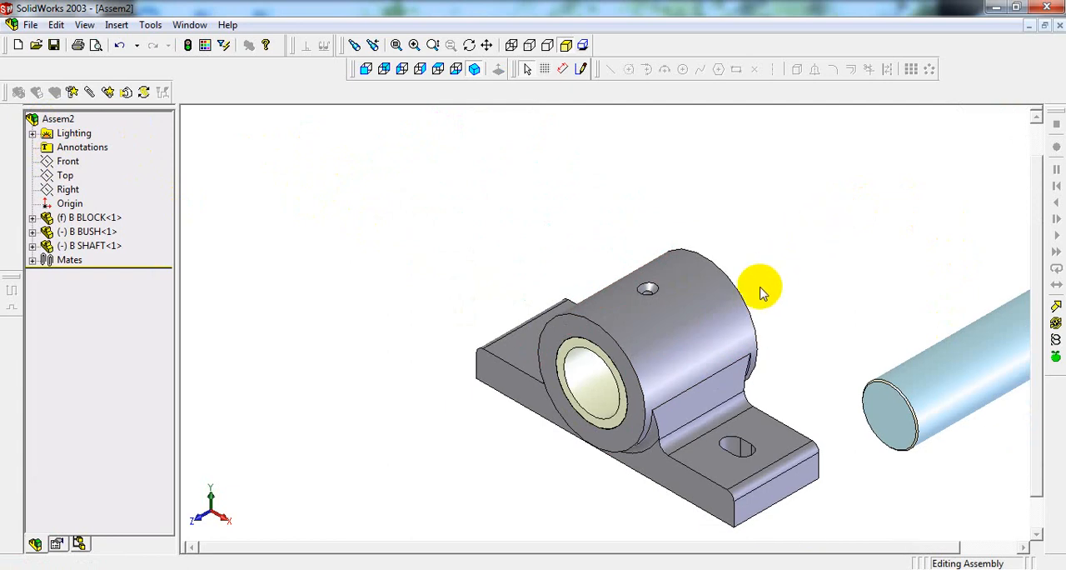
scroll(768, 244, down, 1)
middle_drag(768, 244, 771, 319)
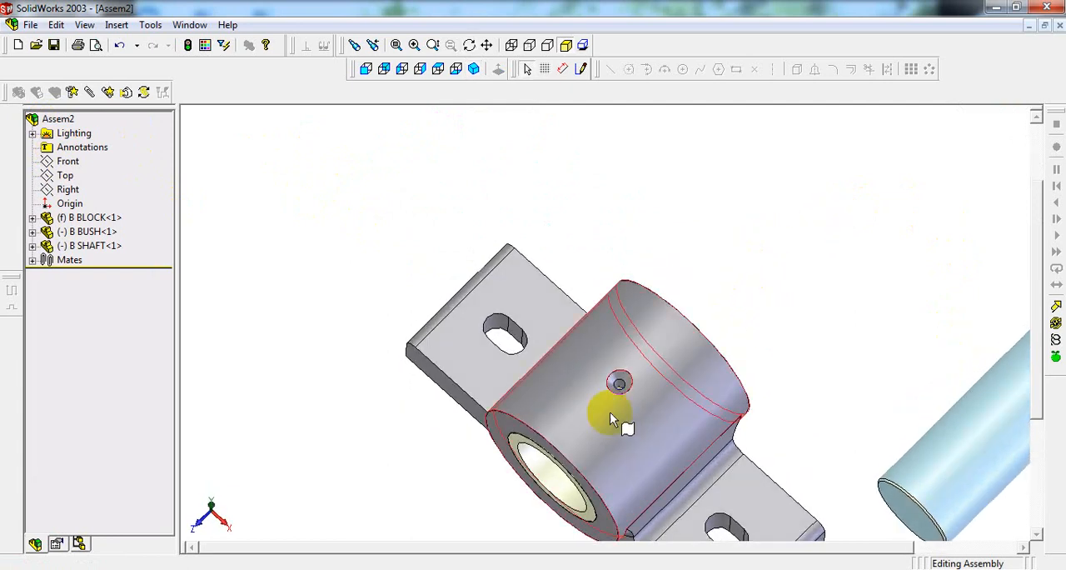
scroll(613, 411, down, 3)
scroll(618, 391, up, 1)
scroll(618, 372, down, 2)
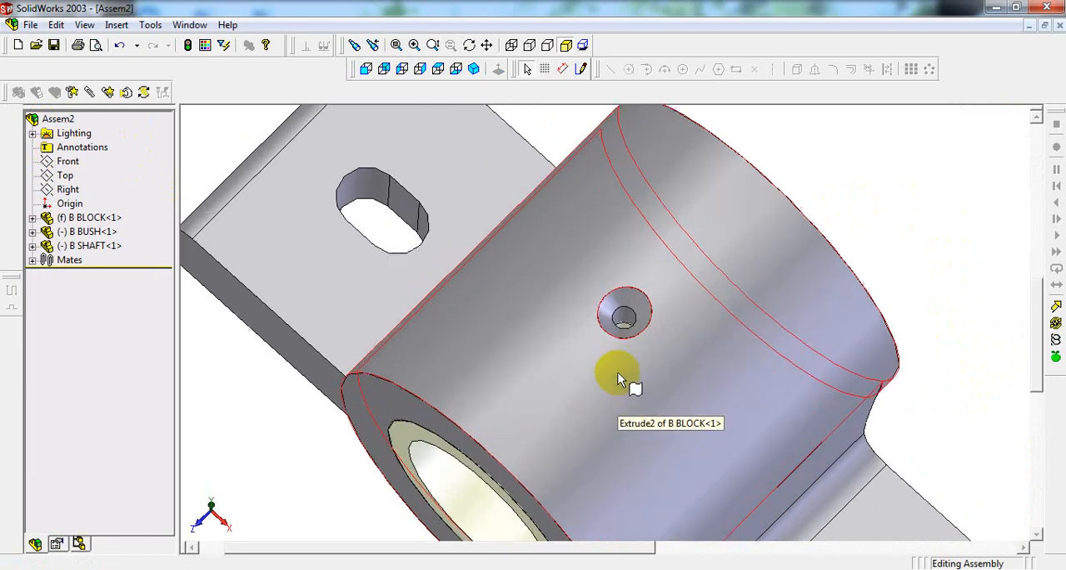
scroll(627, 333, down, 5)
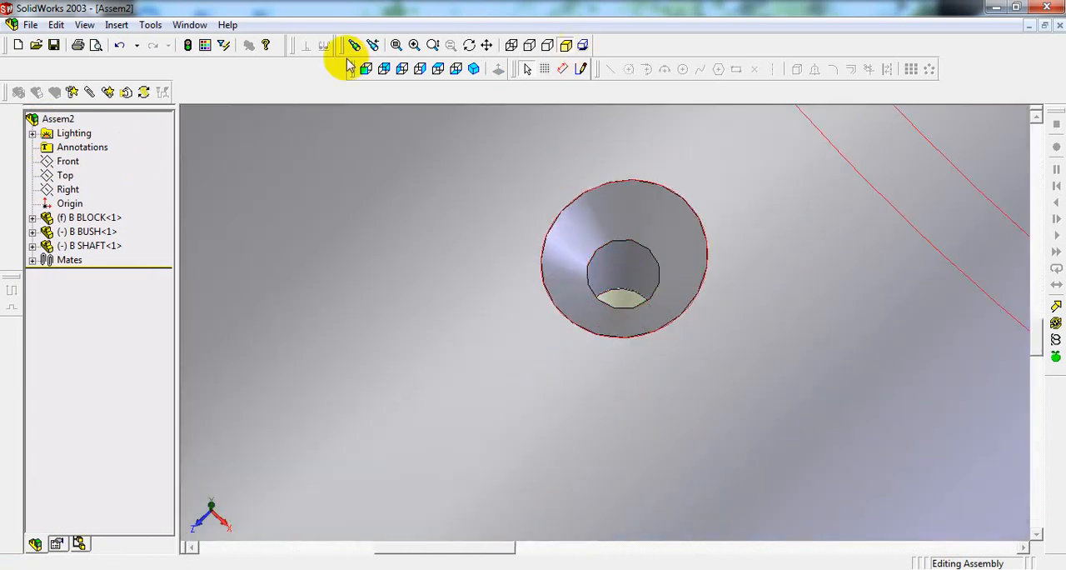
click(107, 91)
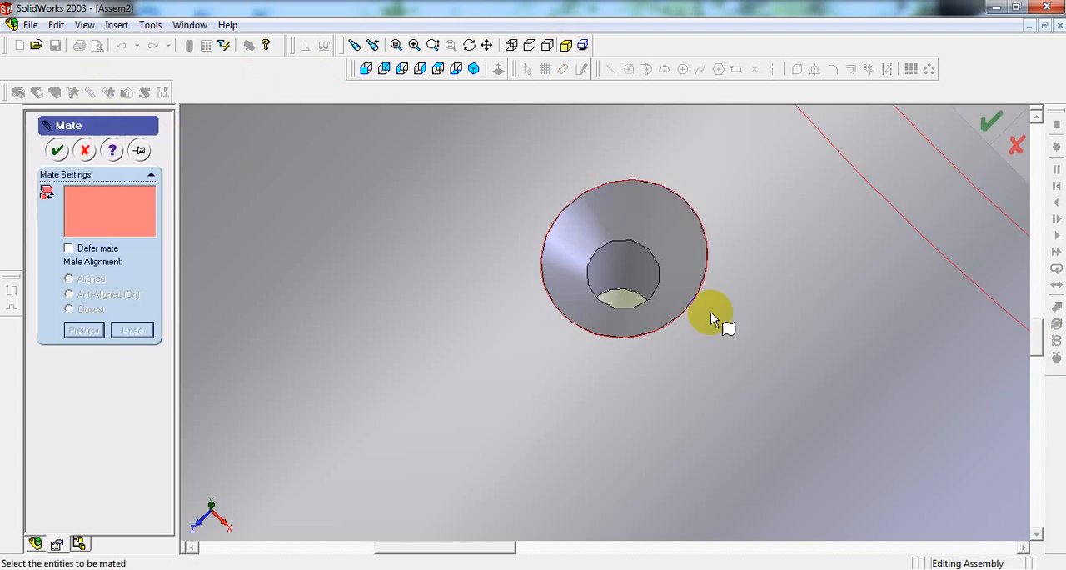
middle_drag(710, 311, 650, 297)
click(591, 249)
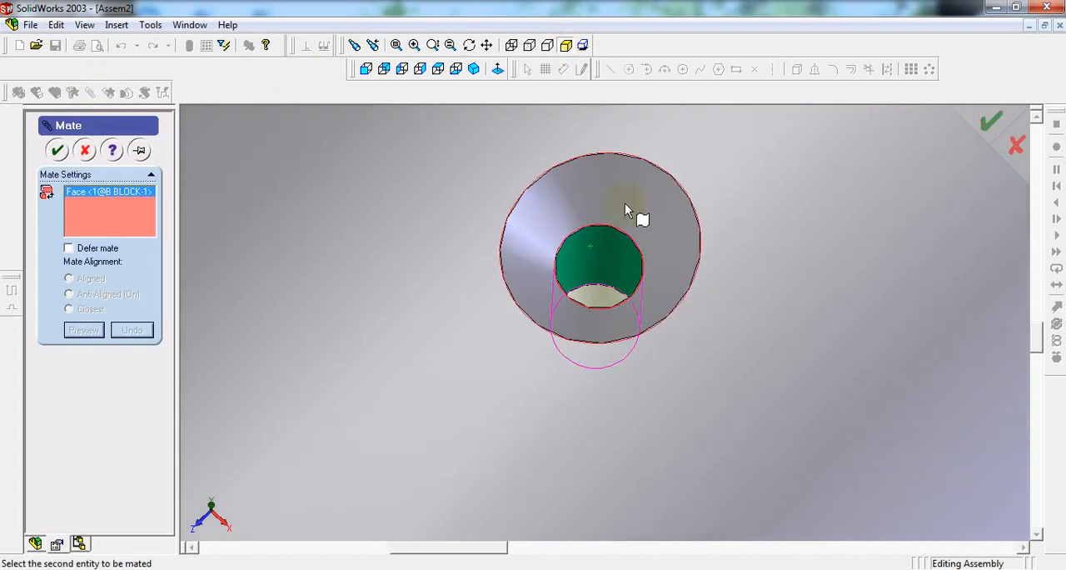
click(597, 302)
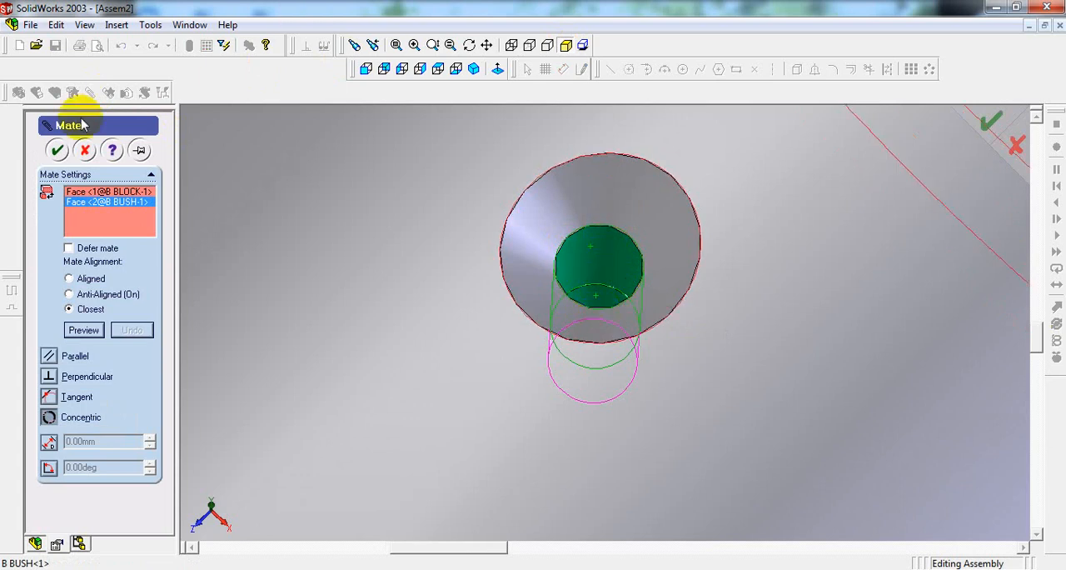
click(58, 149)
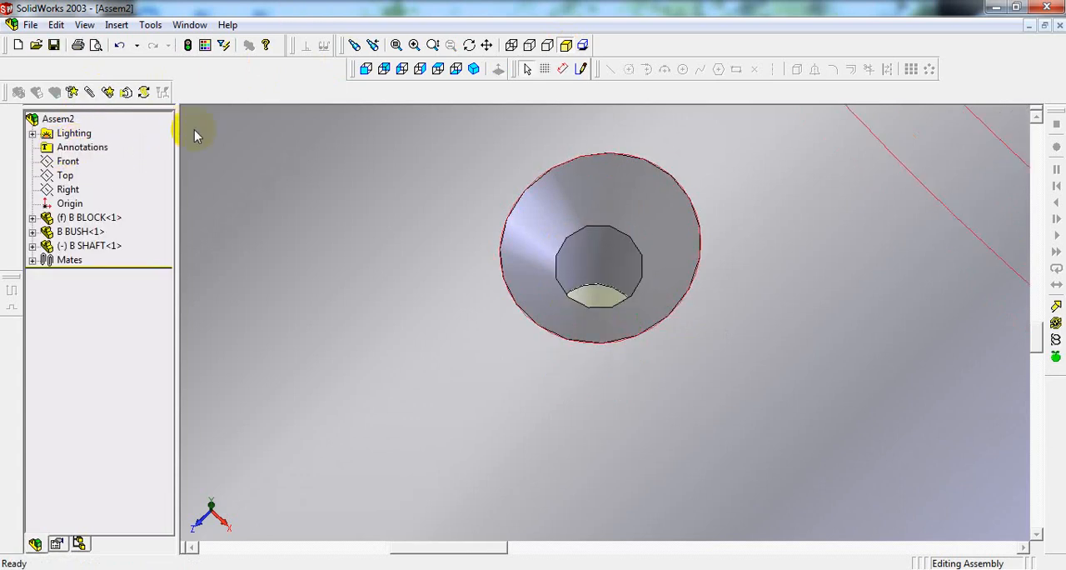
Step: Add a Concentric mate between the bush's bore and the shaft's cylindrical face, using Closest alignment
click(474, 68)
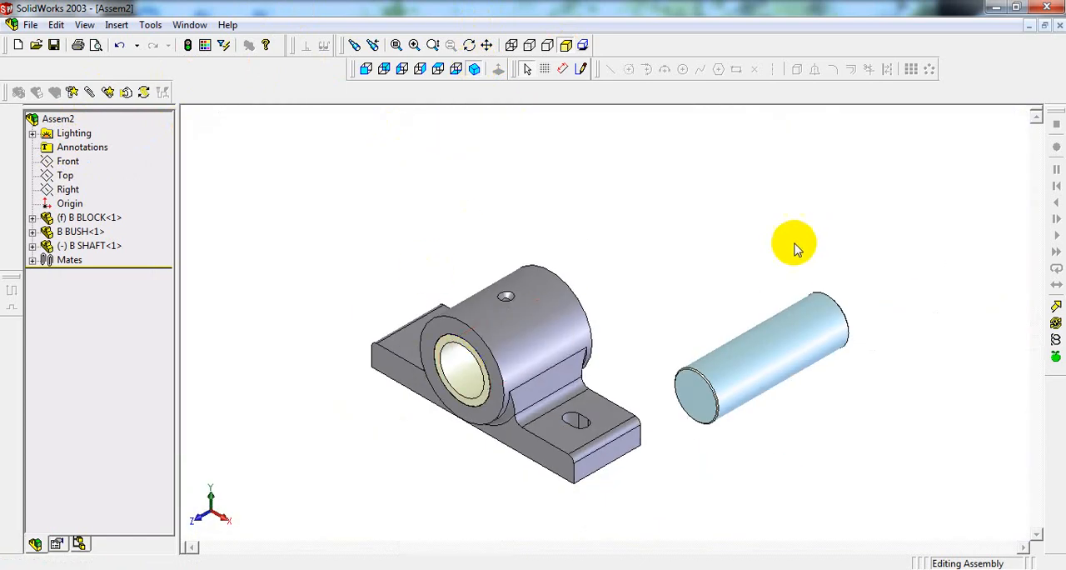
scroll(373, 375, down, 4)
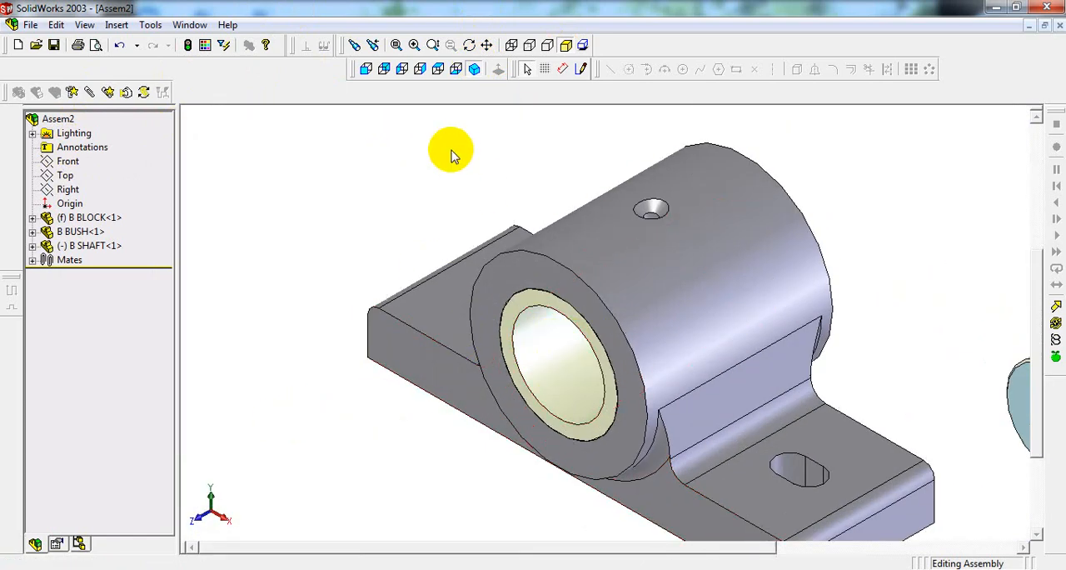
scroll(500, 162, up, 2)
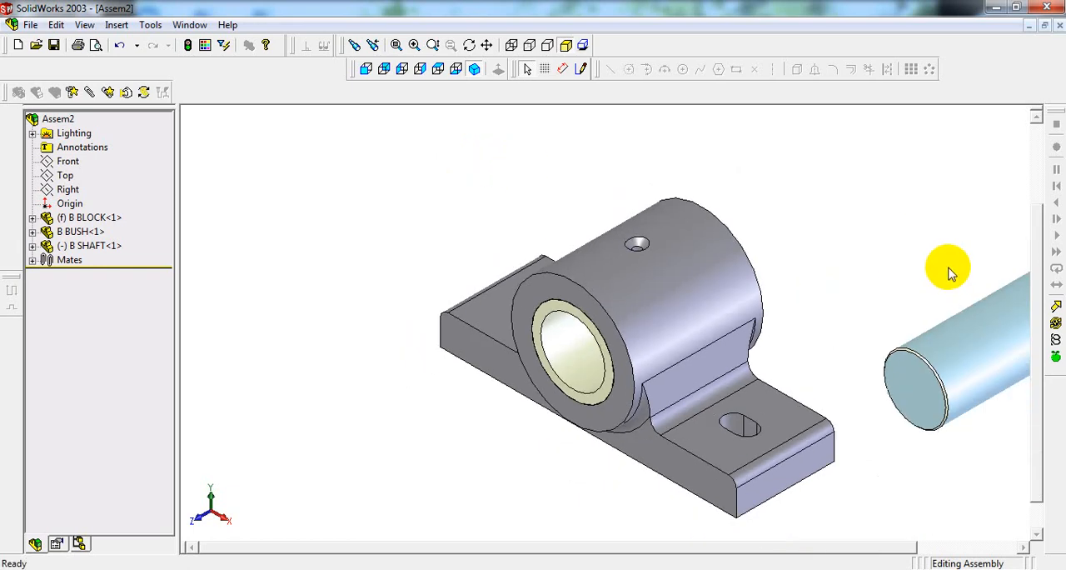
click(92, 94)
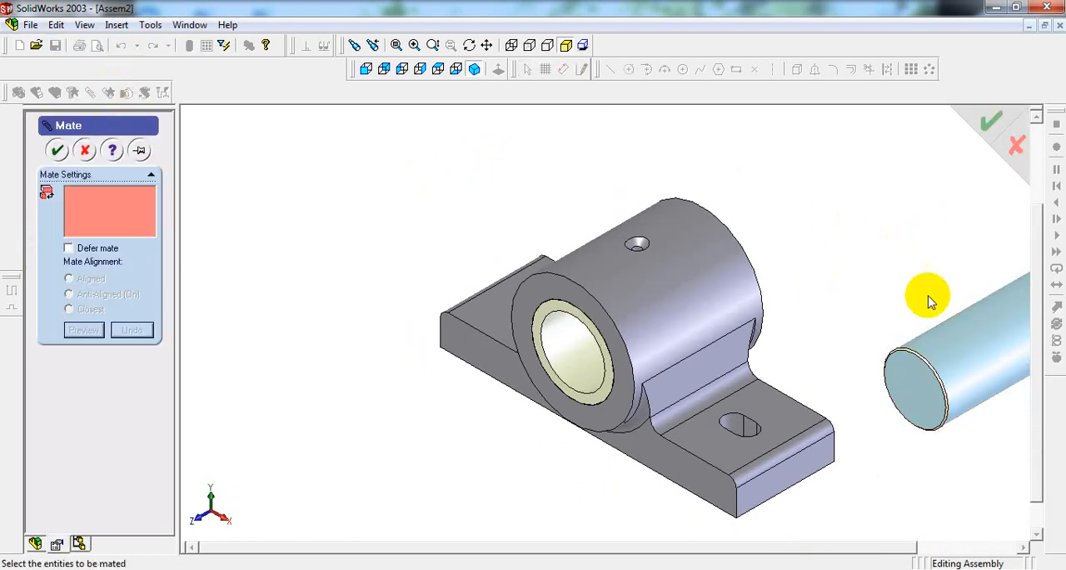
click(576, 356)
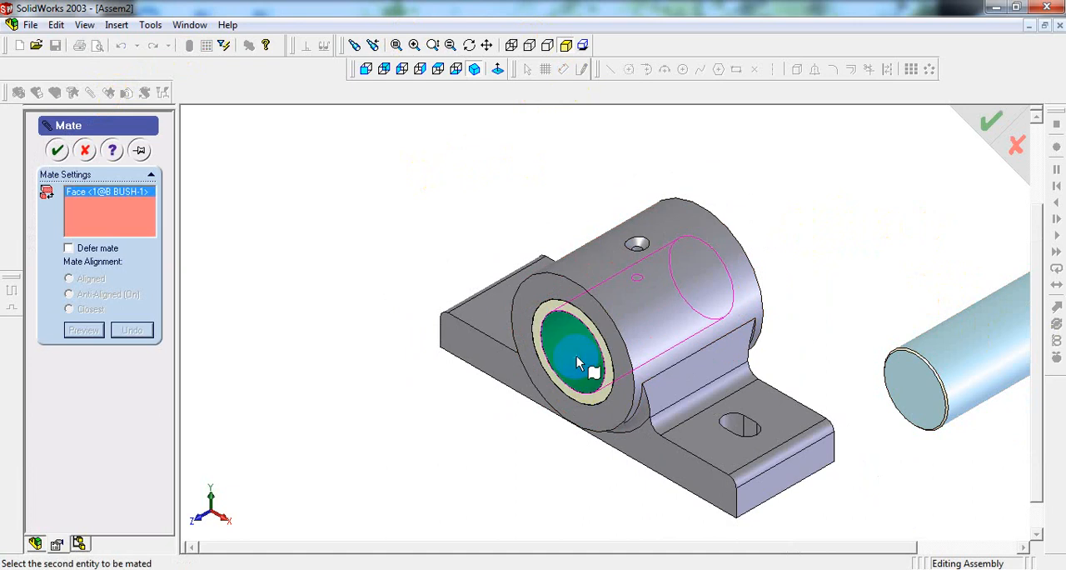
click(1006, 326)
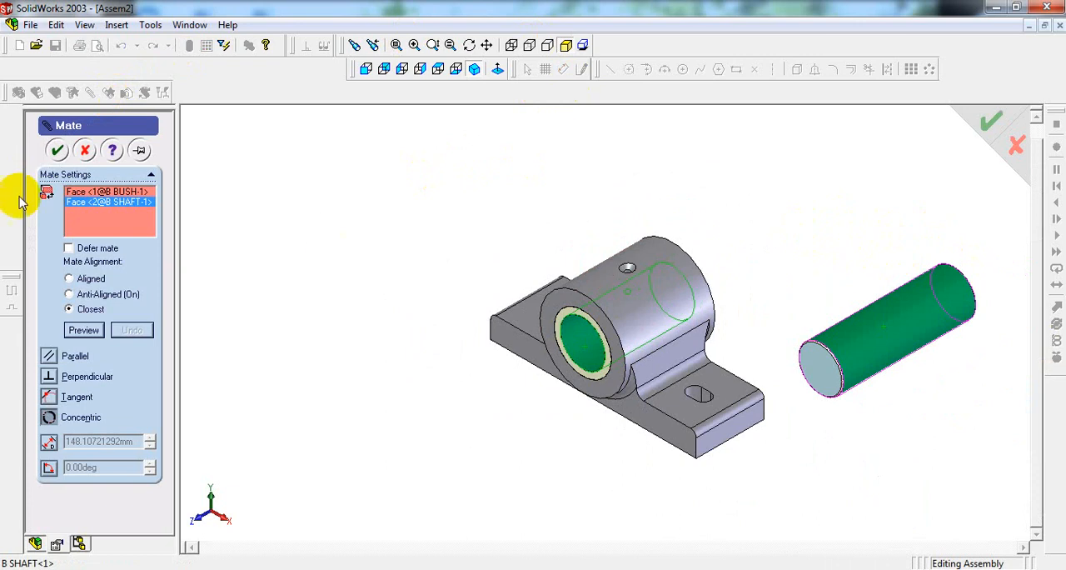
click(57, 150)
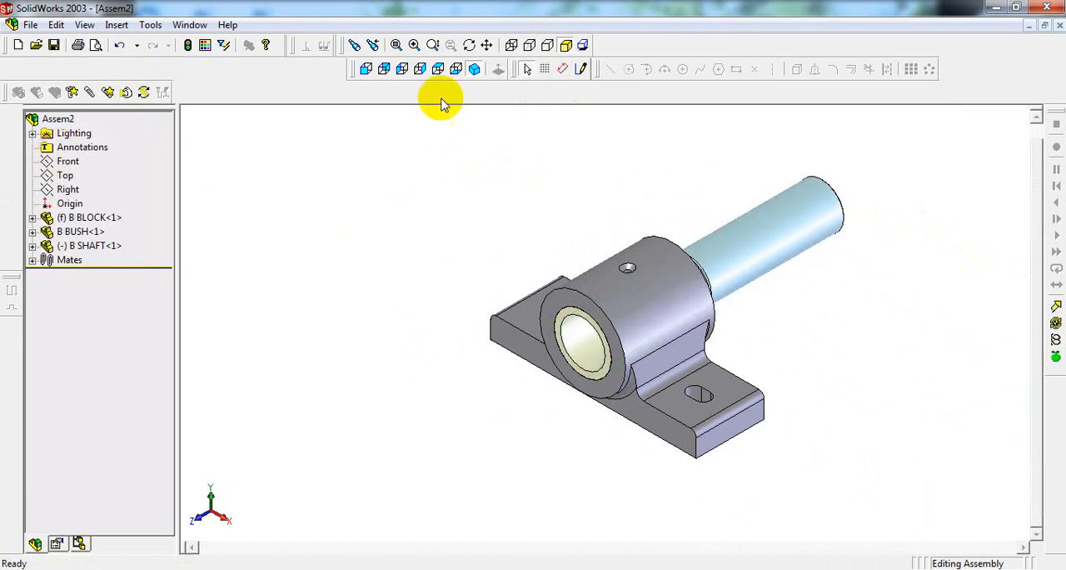
Step: Move the shaft along its axis through the bush so it protrudes about equally from both ends of the block, and return to the isometric view
click(438, 69)
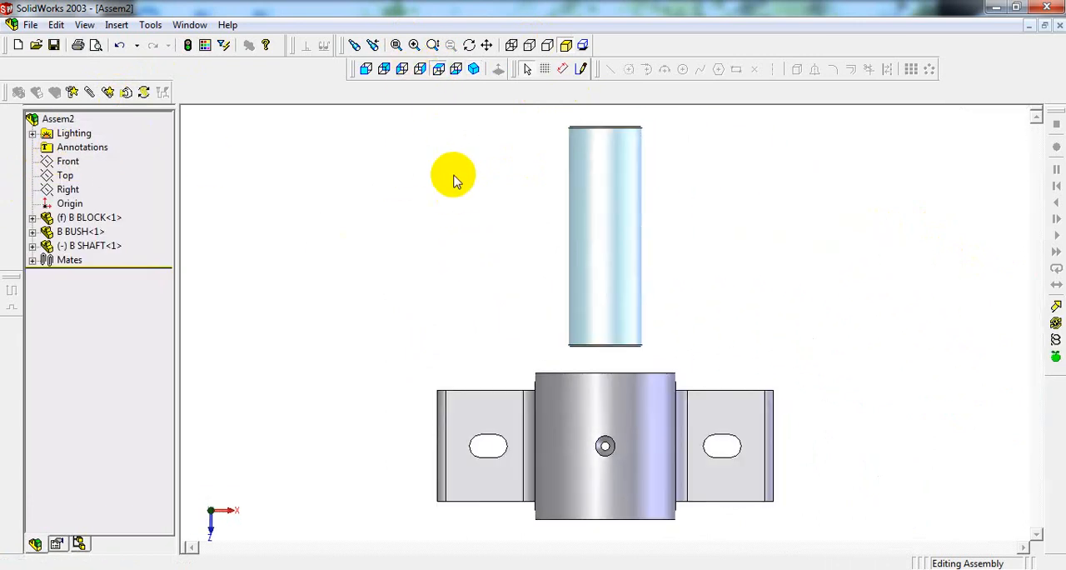
click(125, 93)
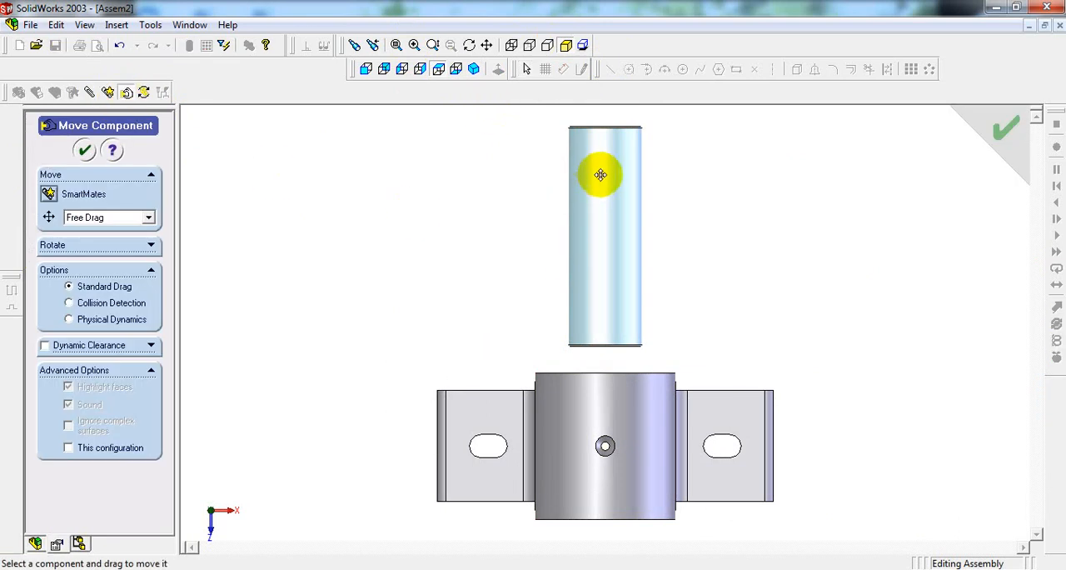
drag(601, 174, 604, 344)
scroll(605, 344, up, 2)
scroll(571, 476, down, 5)
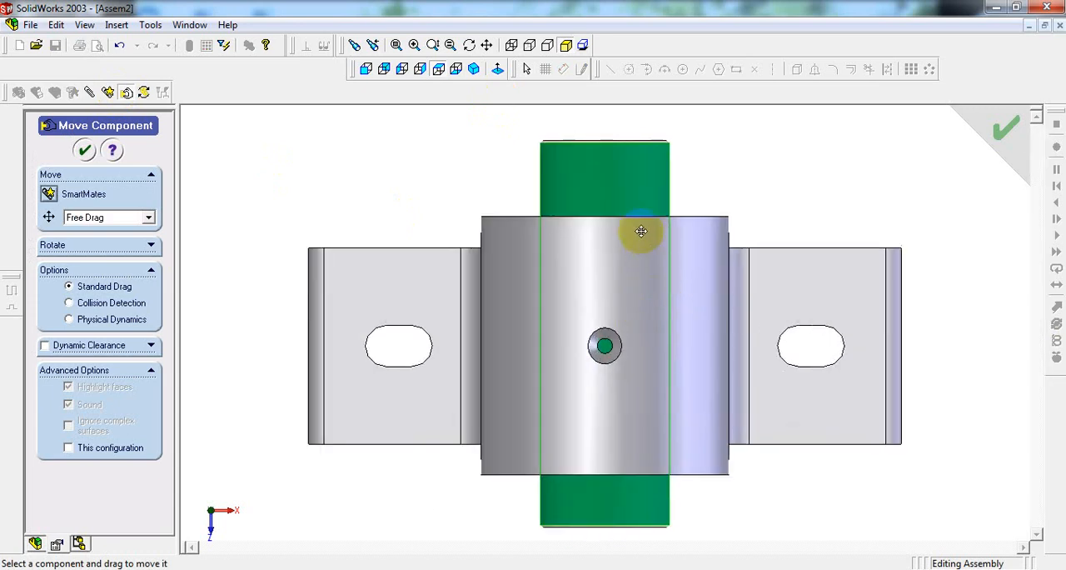
scroll(632, 250, up, 1)
drag(627, 191, 633, 209)
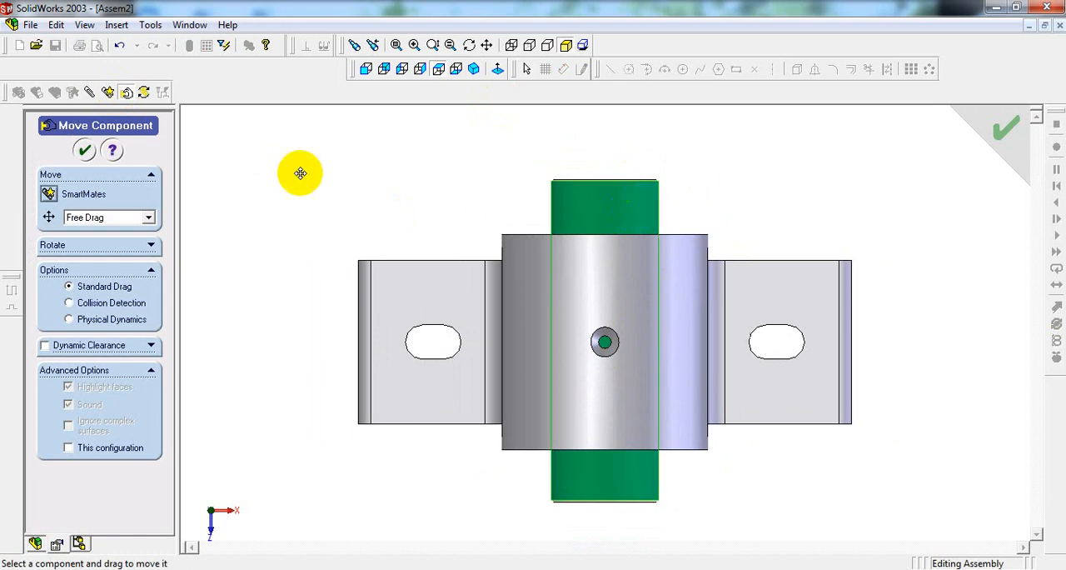
click(87, 150)
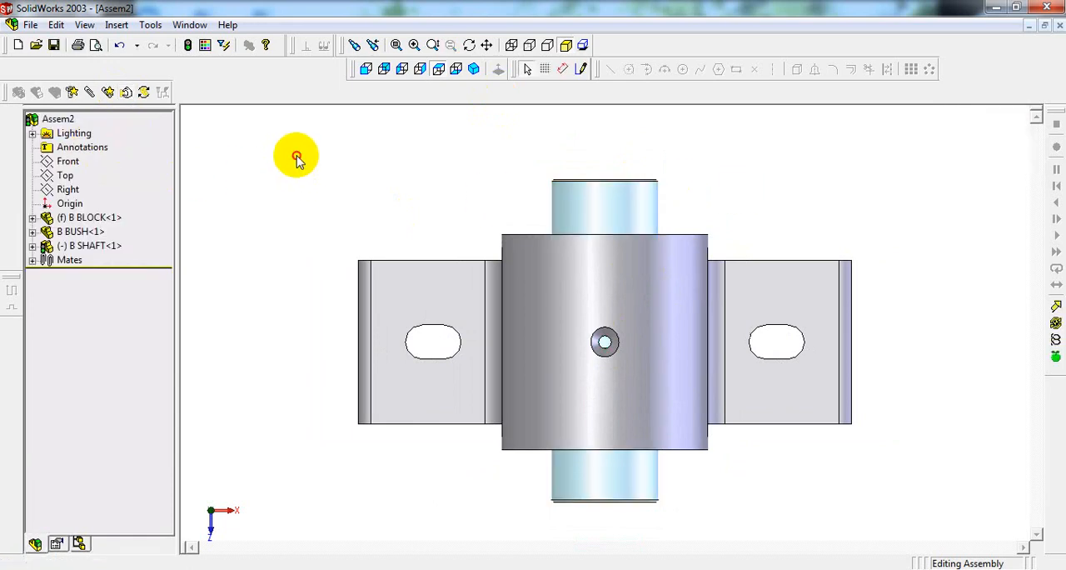
click(475, 70)
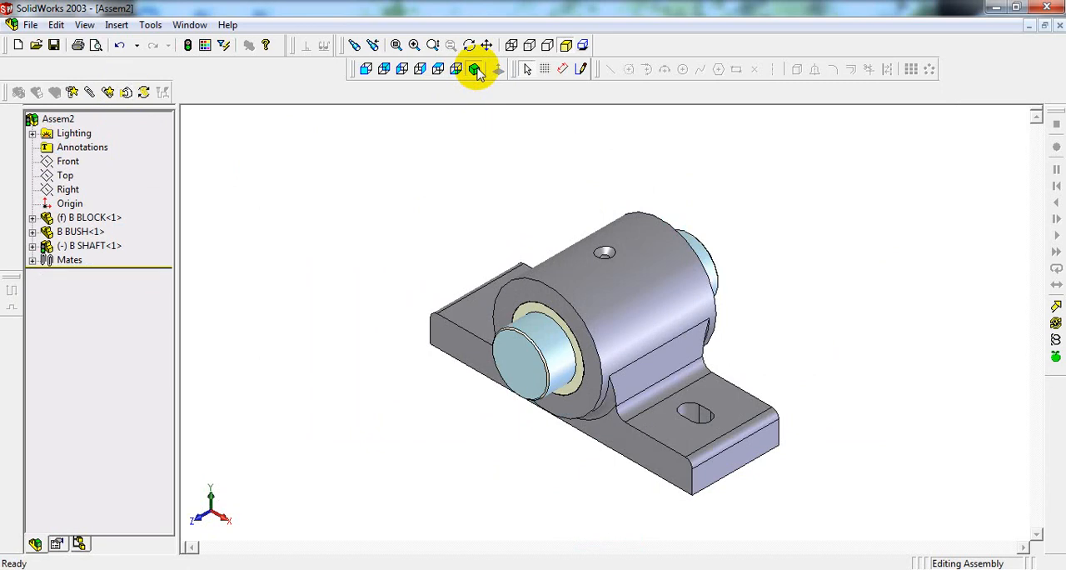
Step: Rebuild the assembly and save it in the BUSHED BEARING folder as ASSEMBLY OF BUSHED BEARING 2003
click(34, 25)
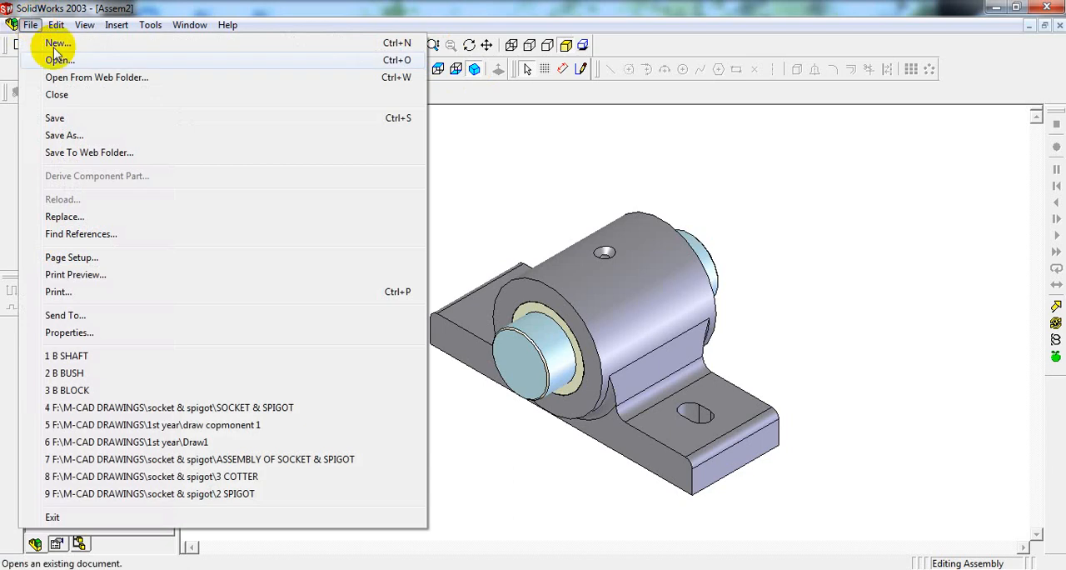
click(92, 115)
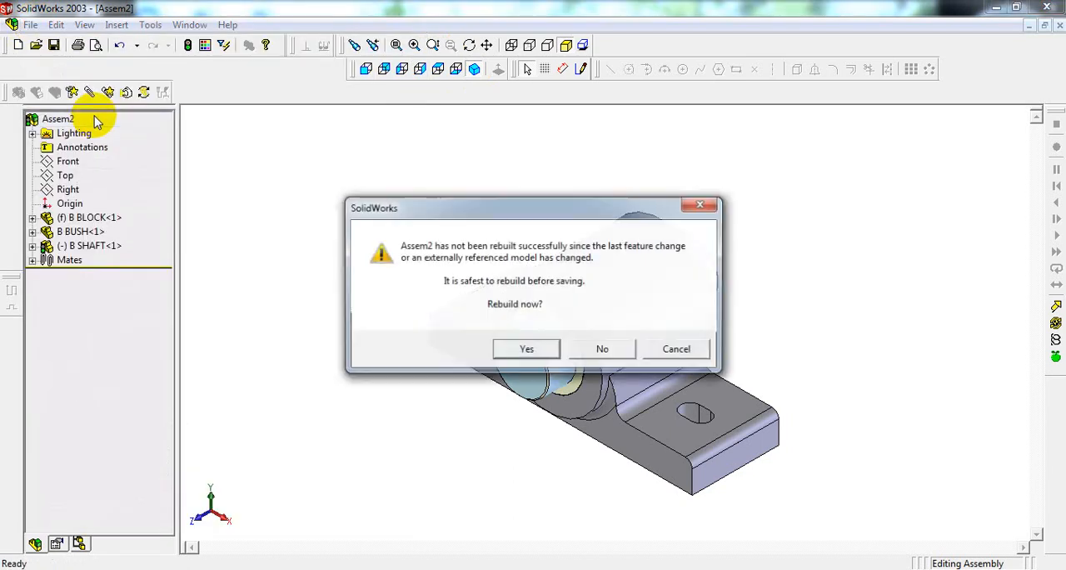
click(527, 350)
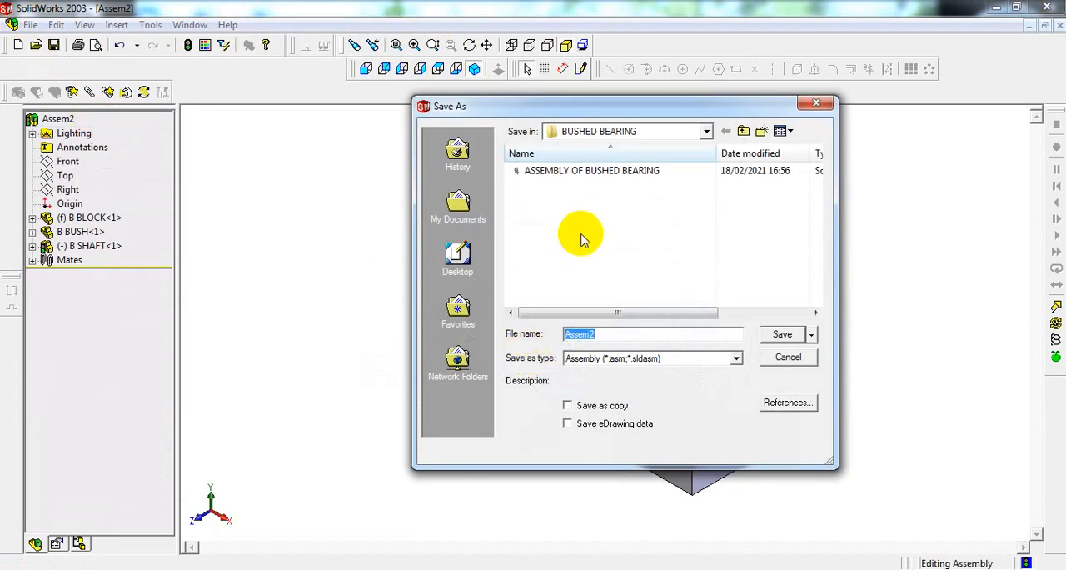
text(ASSEMBLY OF BUSHED BEAR)
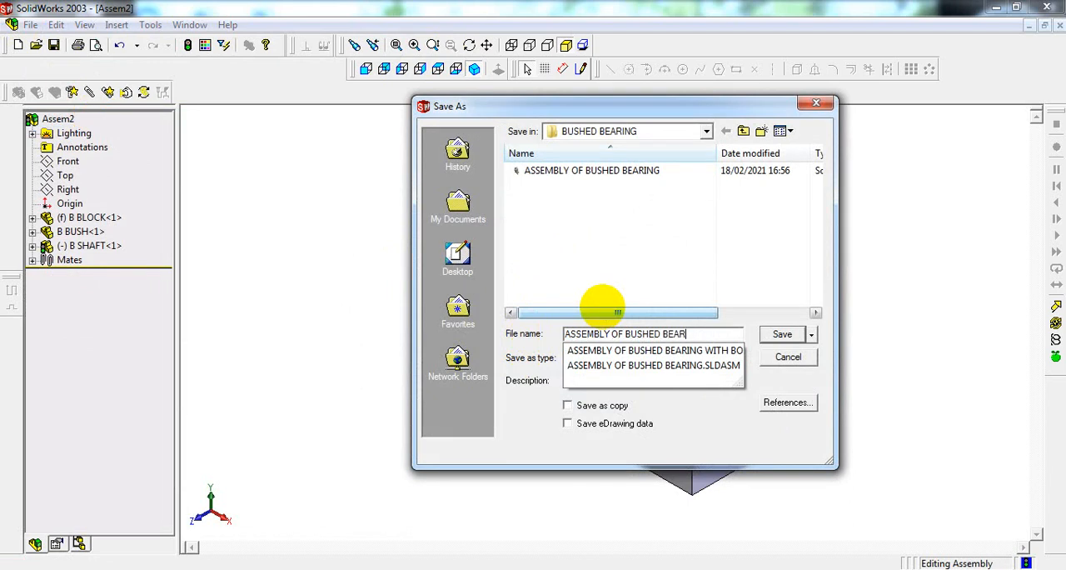
text(20)
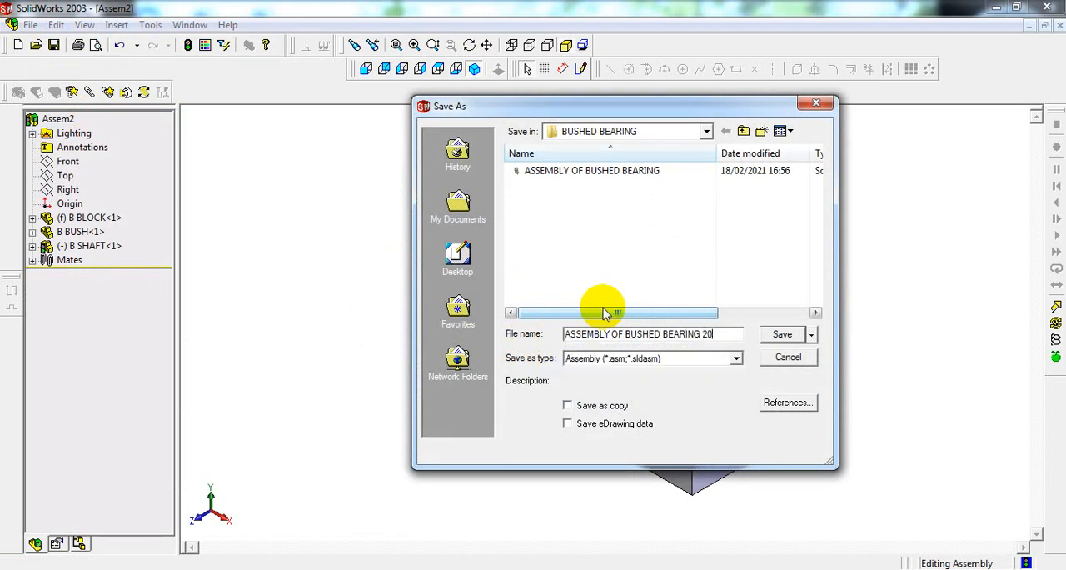
text(03)
key(Return)
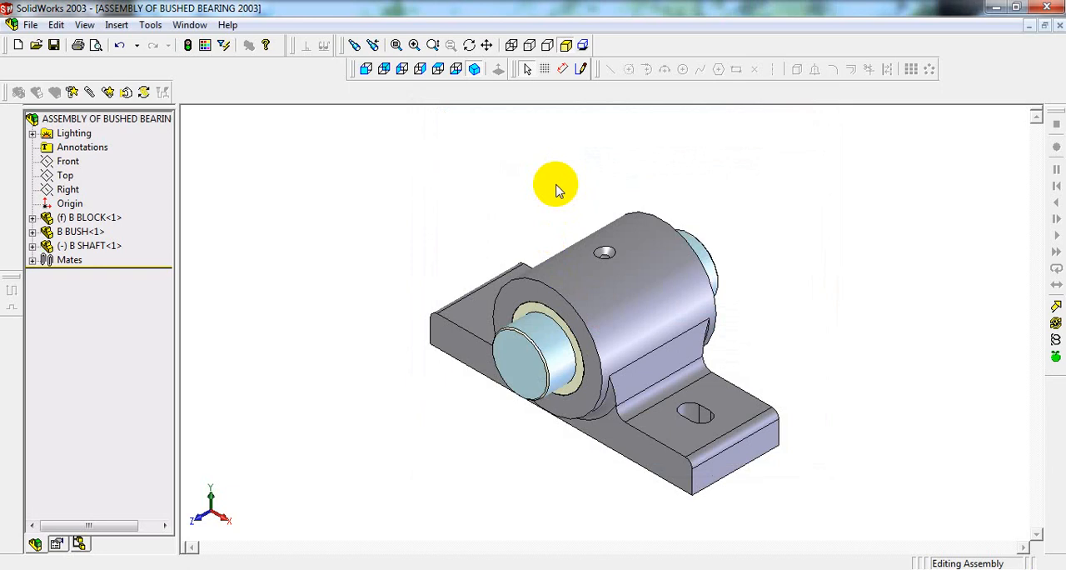
Step: Create a new drawing document from the Drawing template, dismissing any template message
click(30, 25)
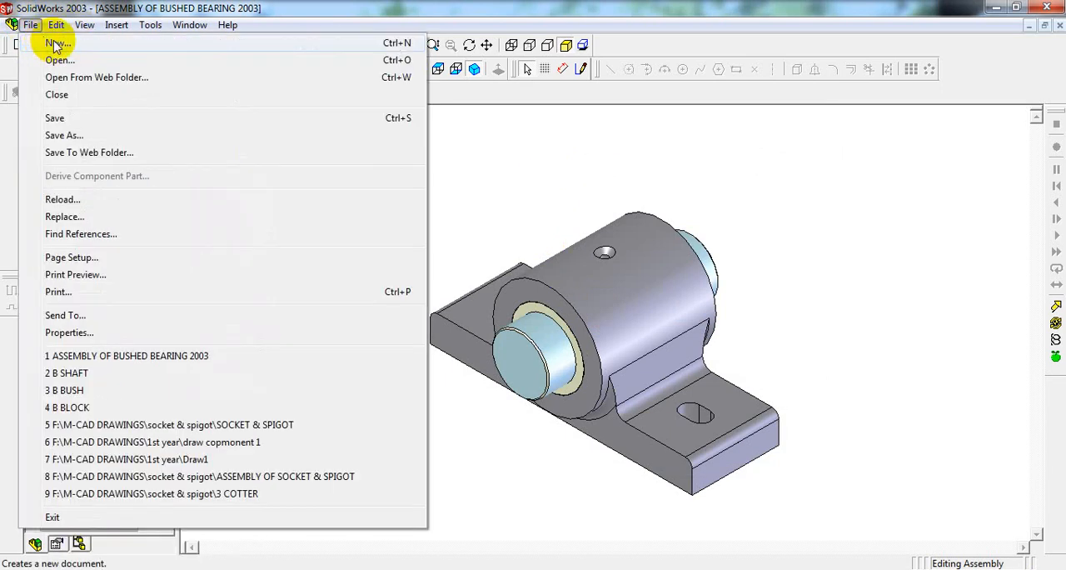
click(403, 42)
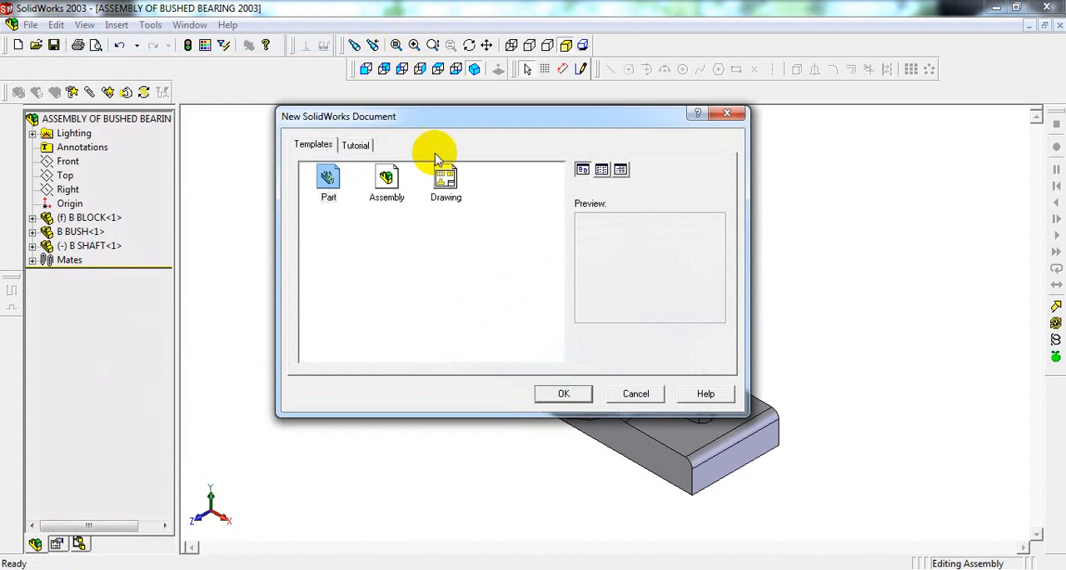
click(440, 173)
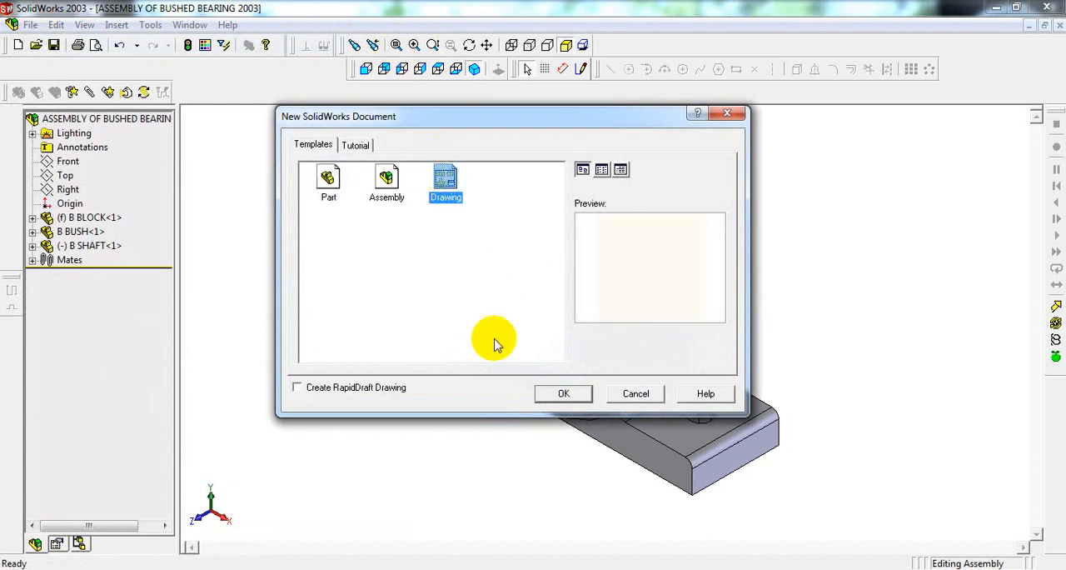
click(556, 395)
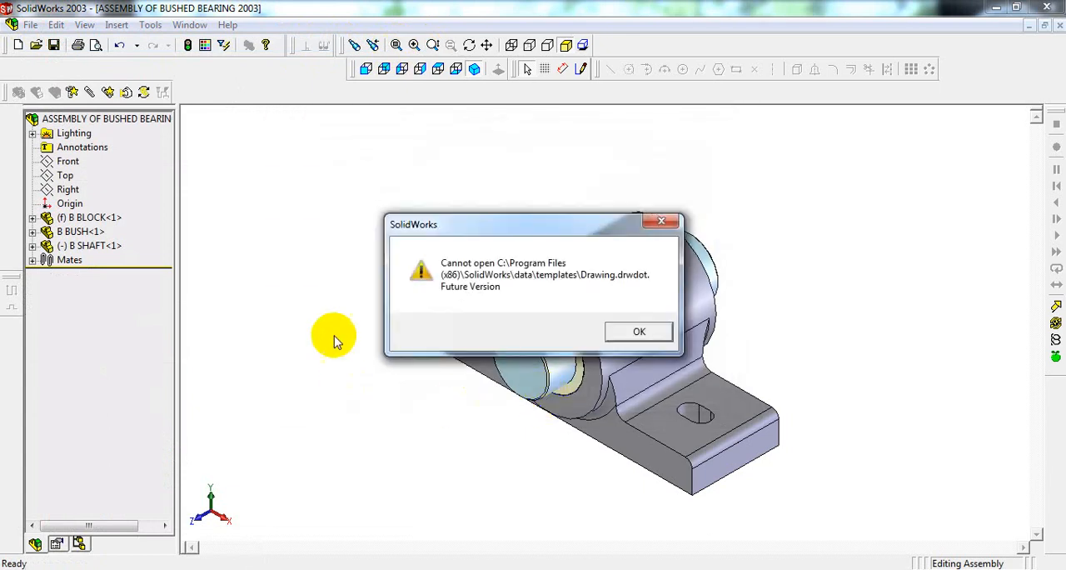
click(631, 331)
click(624, 325)
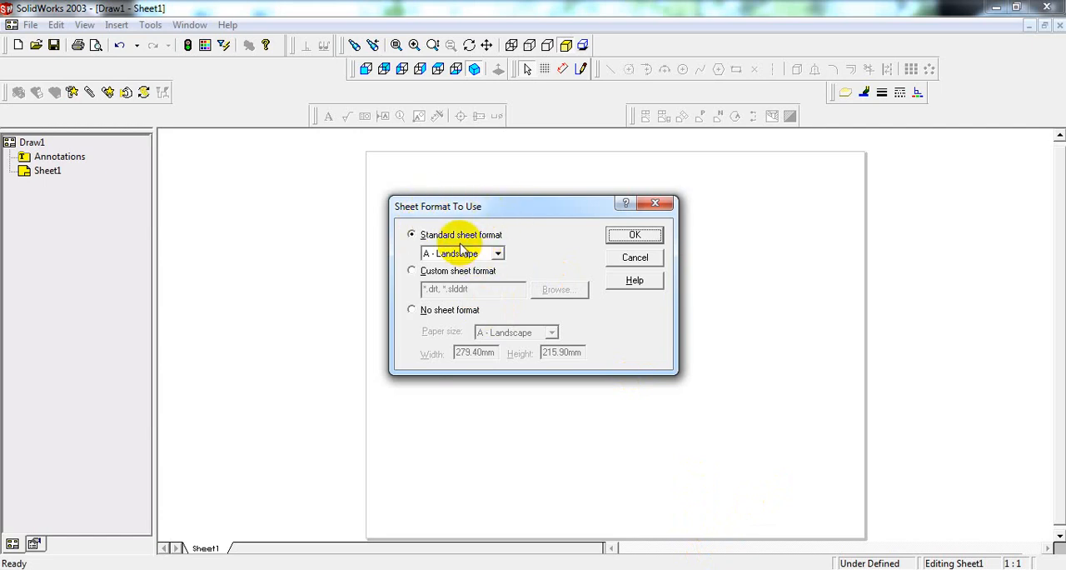
Step: Set up the drawing sheet with no sheet format and A4 - Landscape paper size
click(414, 314)
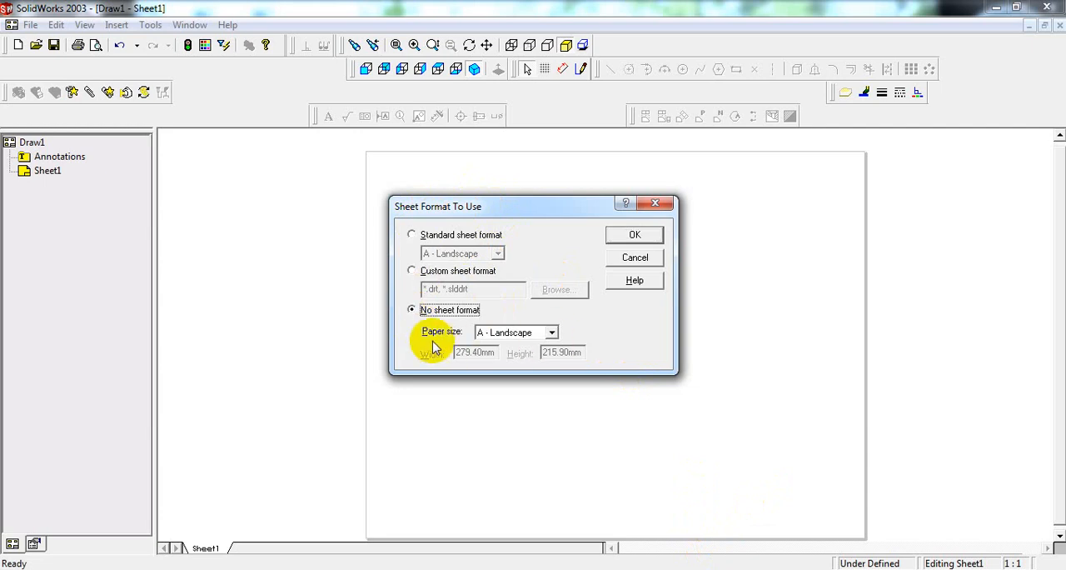
click(552, 332)
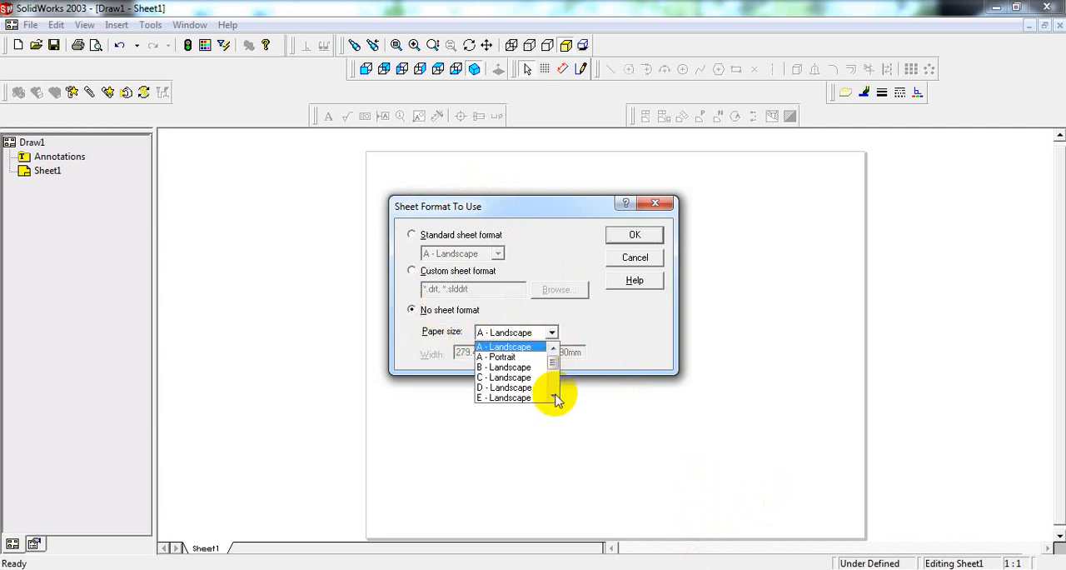
click(553, 398)
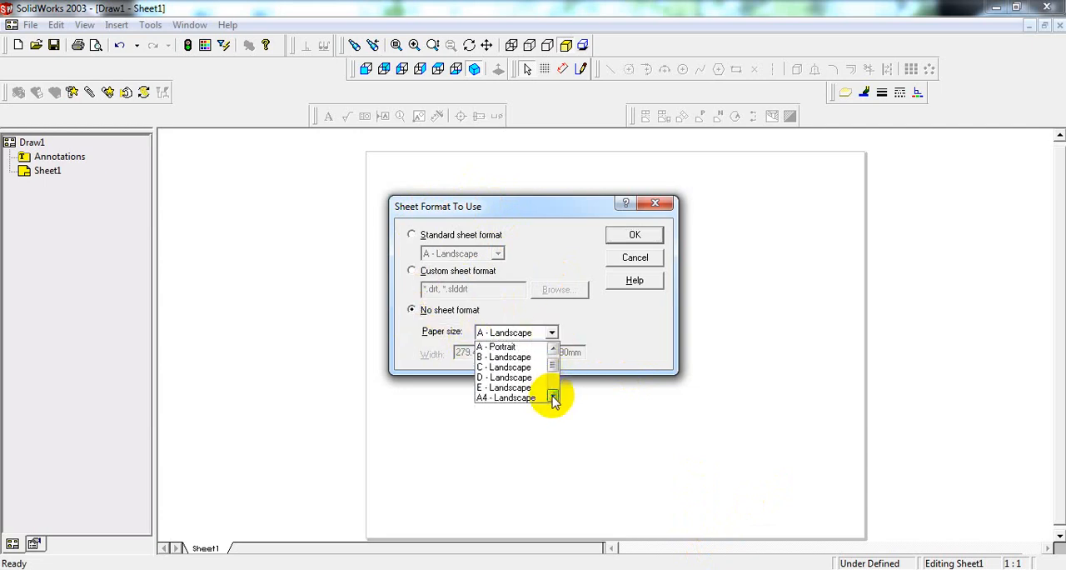
click(527, 398)
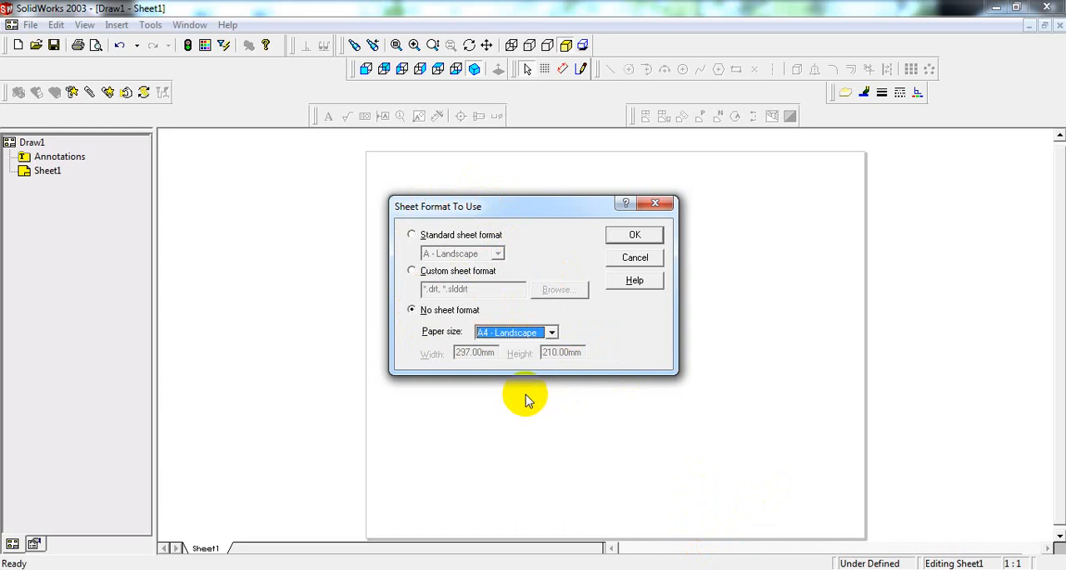
click(631, 236)
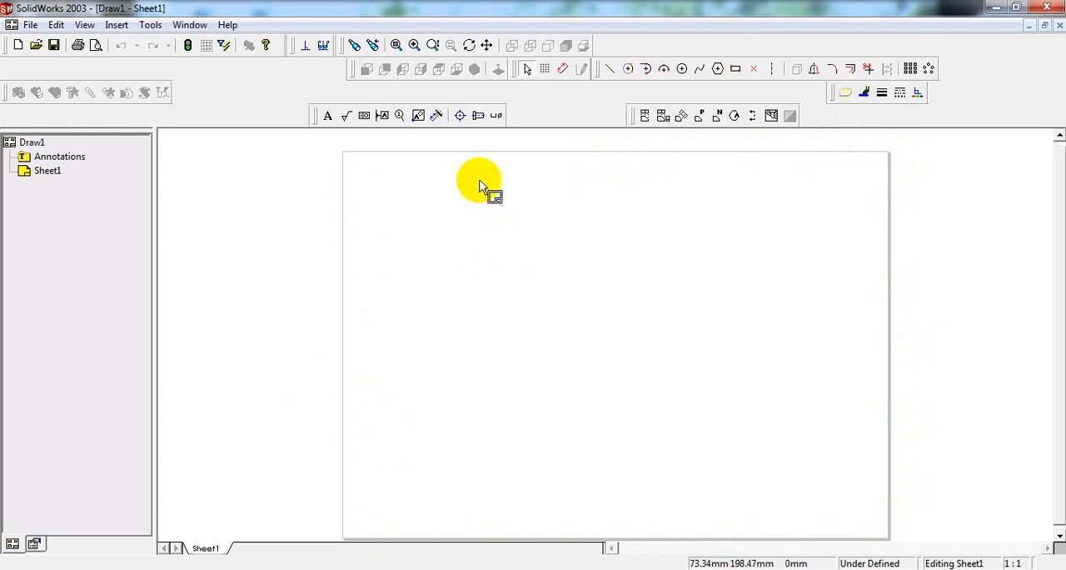
Step: Reposition the Annotation toolbar one row higher and check that the Drawing toolbar is enabled
drag(316, 113, 318, 83)
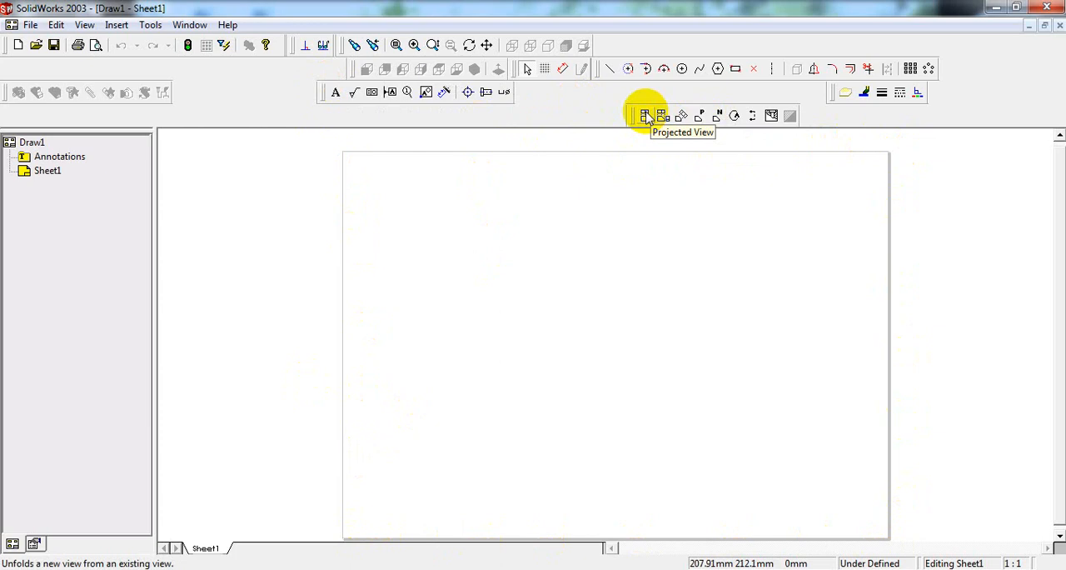
right_click(607, 103)
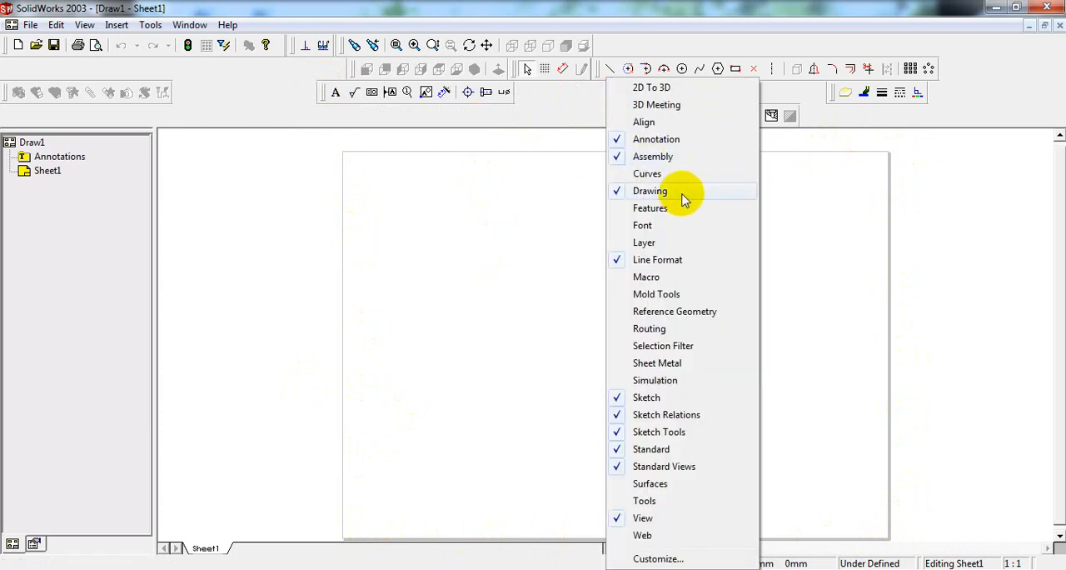
click(833, 120)
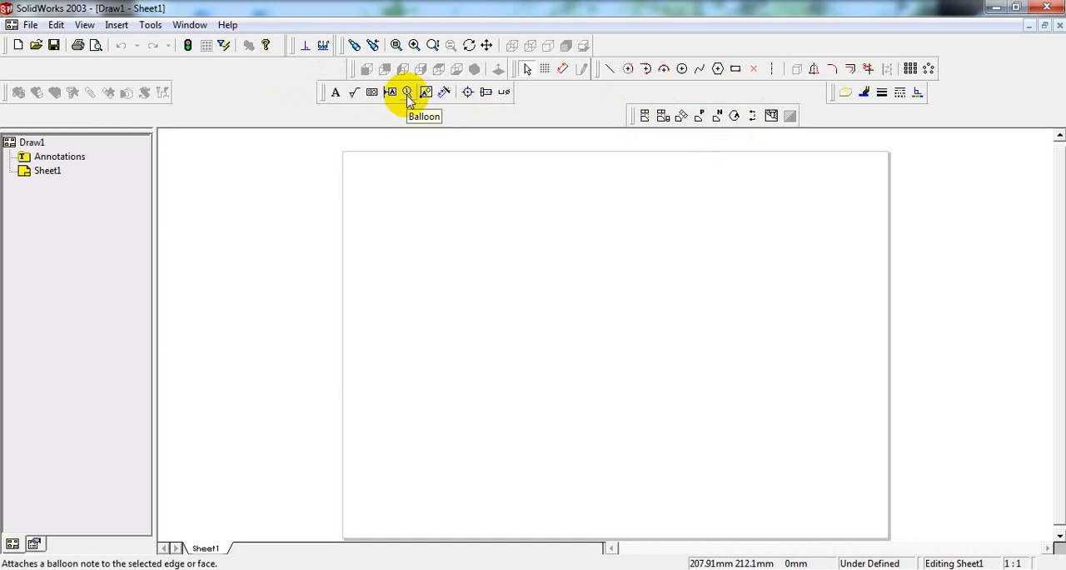
Step: Place a predefined Front view of ASSEMBLY OF BUSHED BEARING 2003 in the sheet's upper left area, with tangent edges visible
click(702, 120)
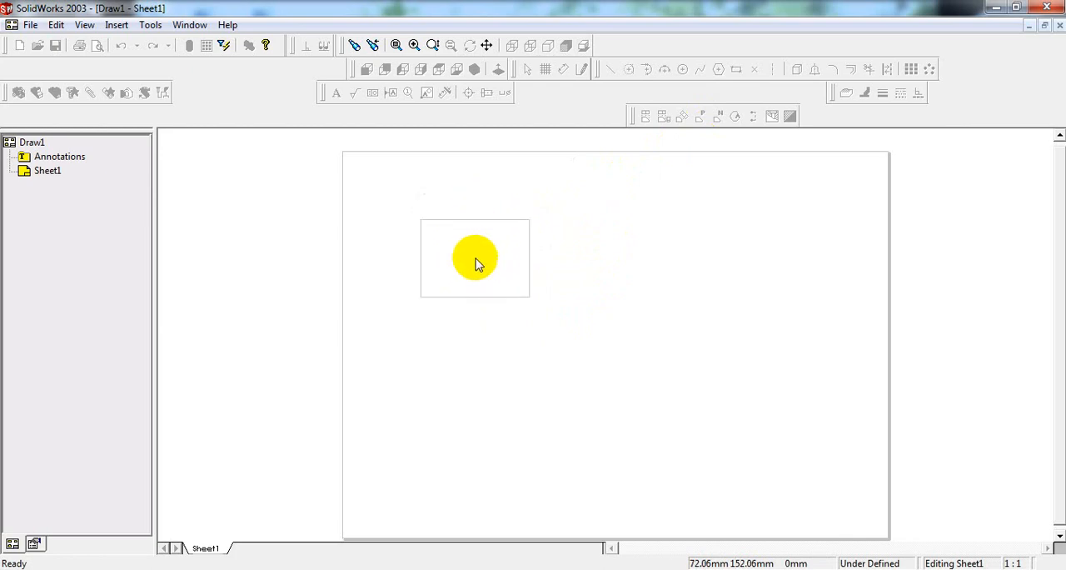
click(488, 278)
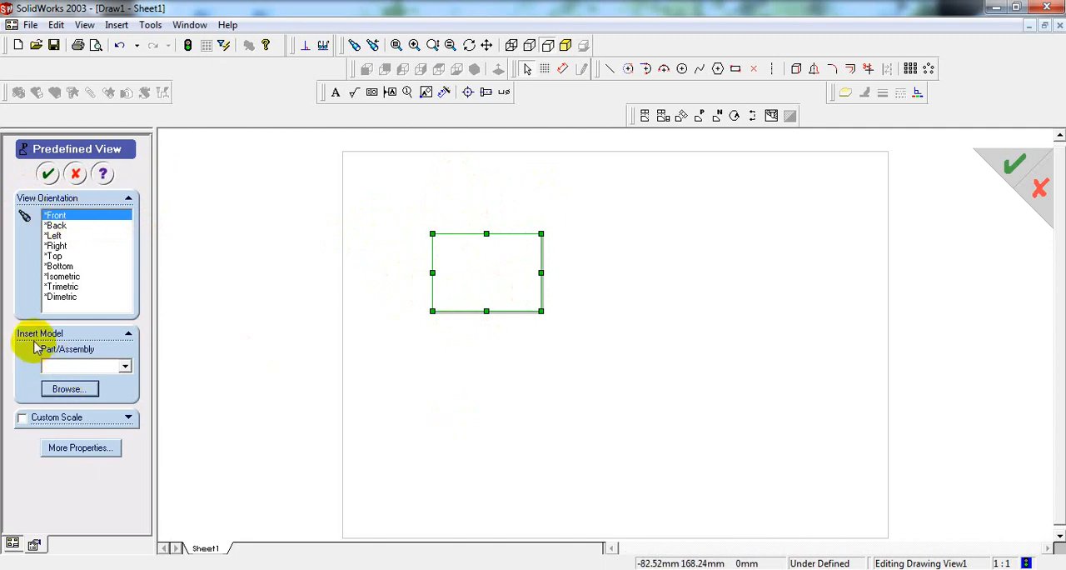
click(70, 389)
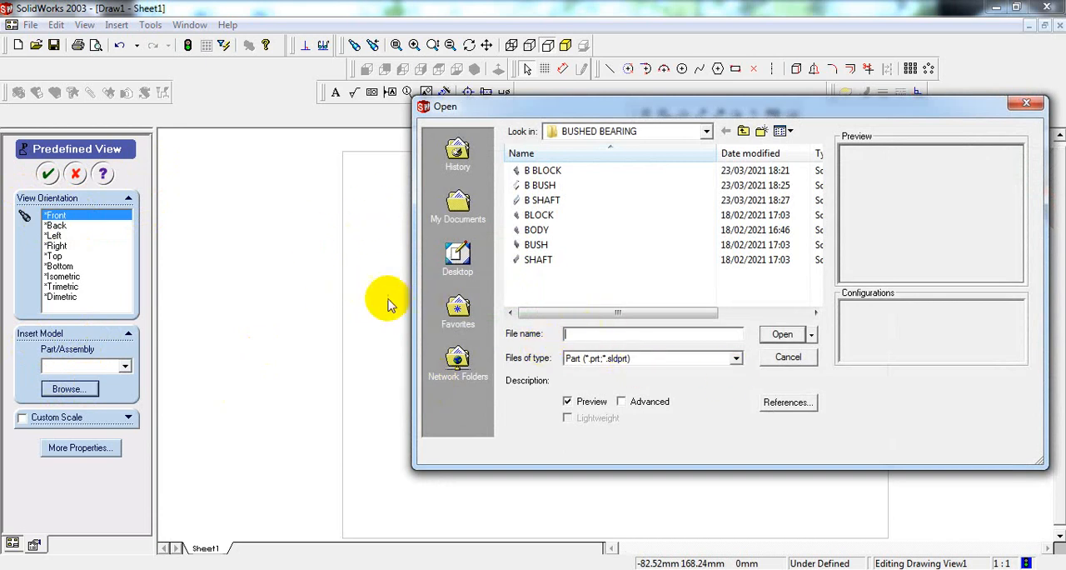
click(736, 360)
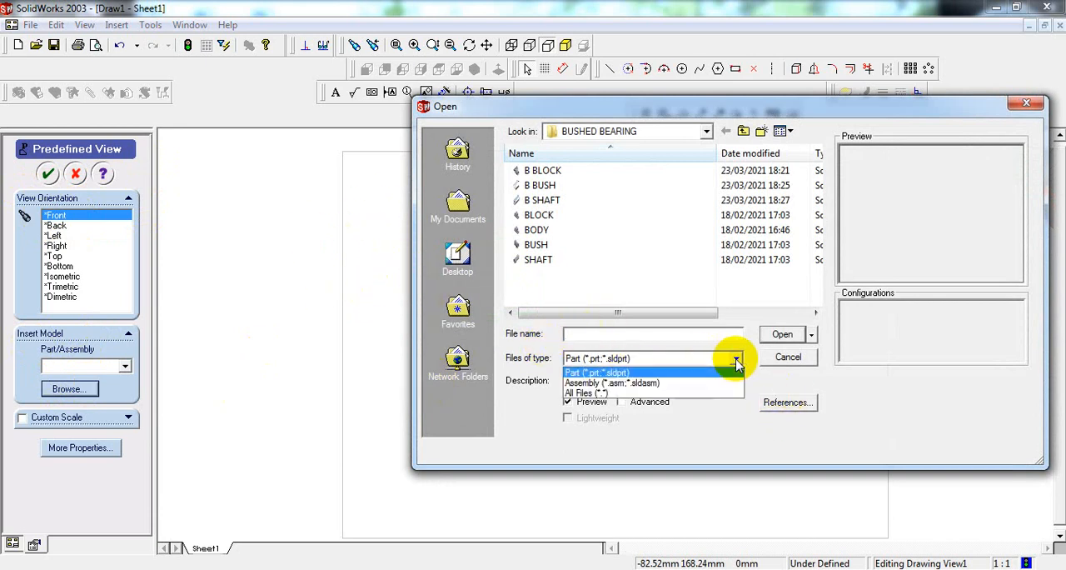
click(676, 384)
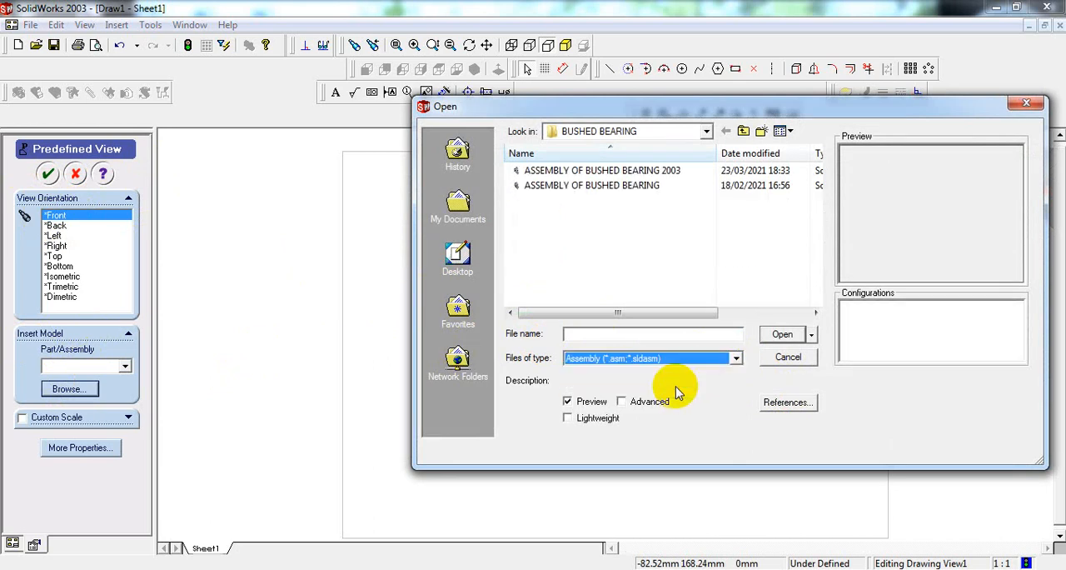
click(641, 173)
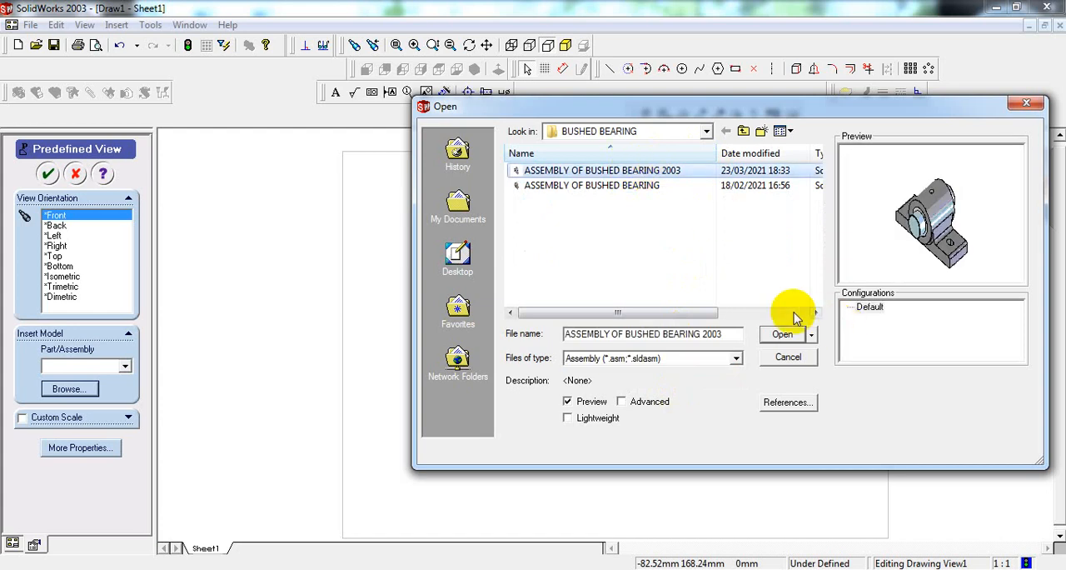
click(780, 334)
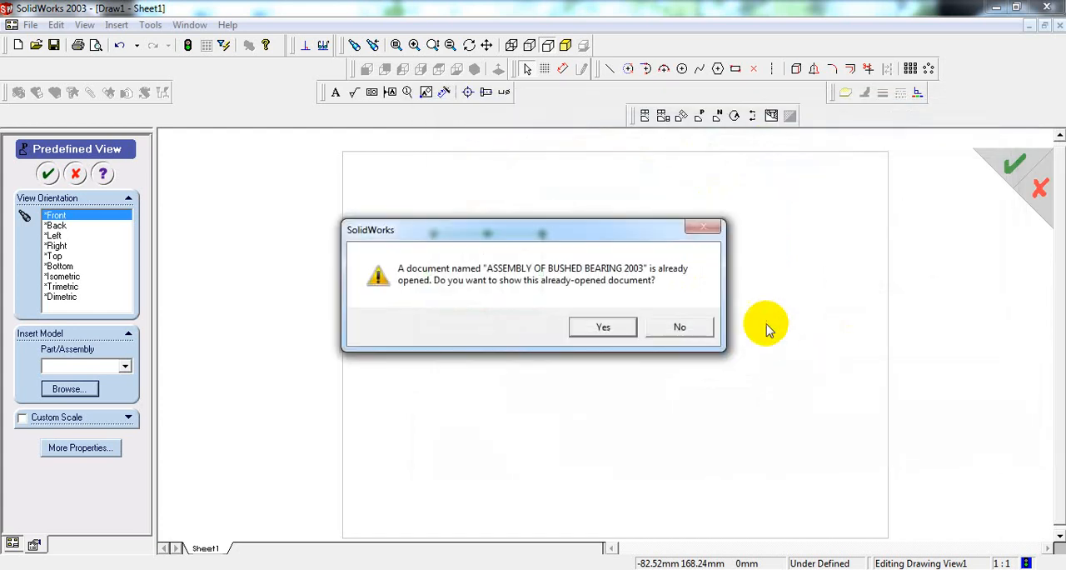
click(603, 328)
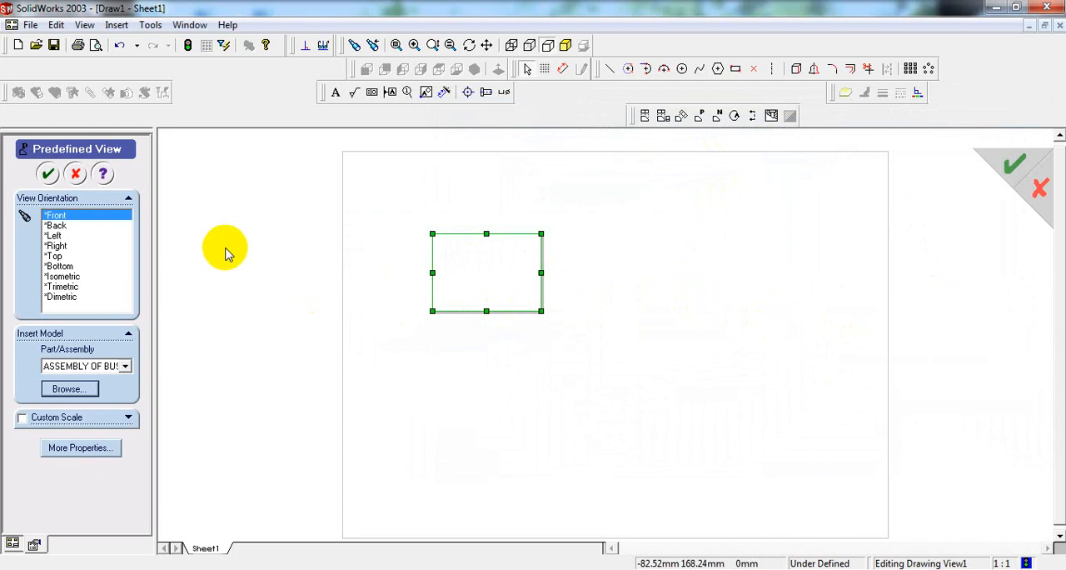
click(46, 174)
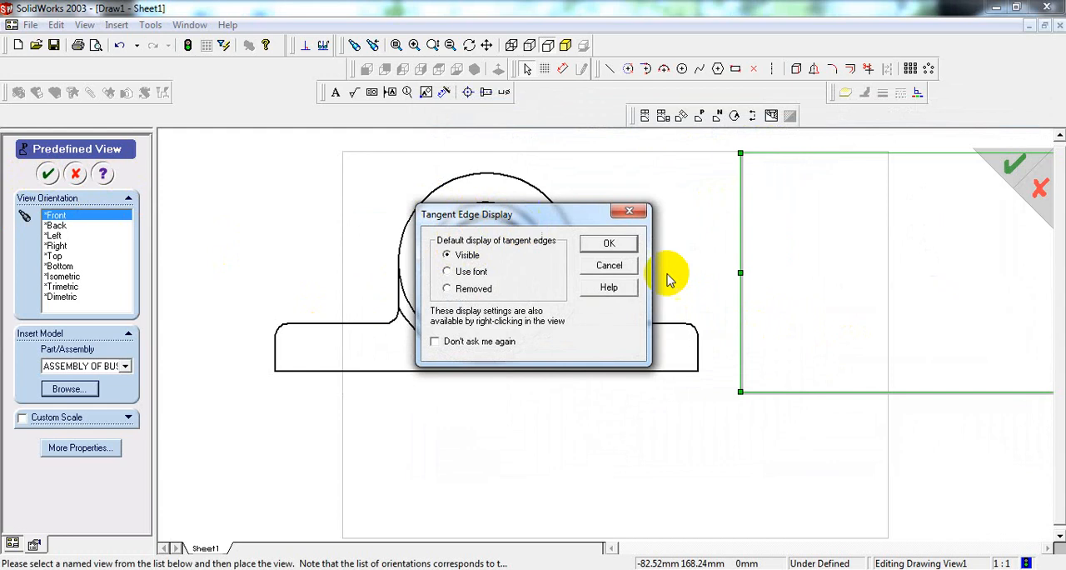
click(608, 243)
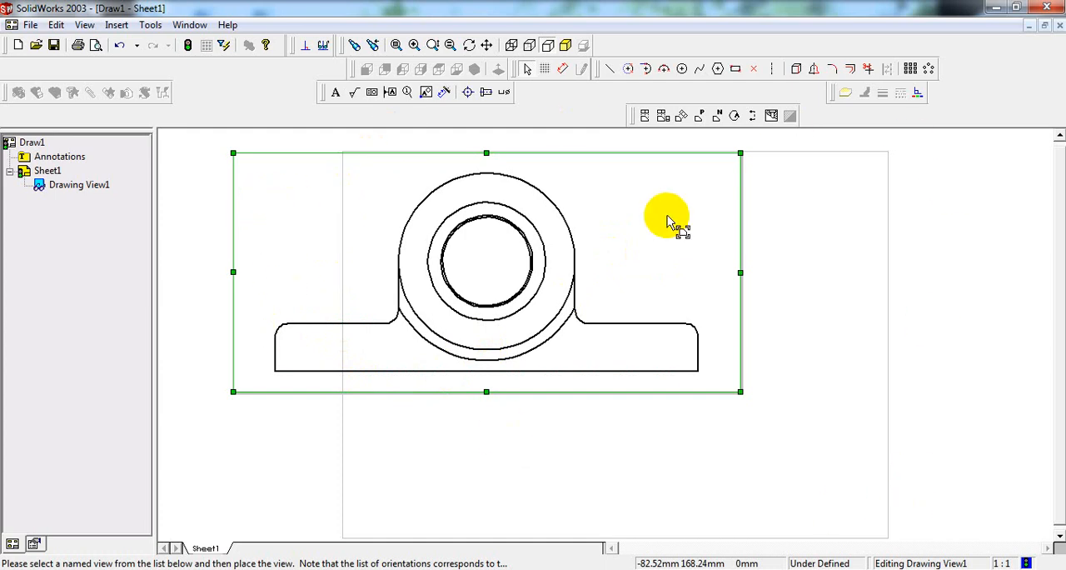
Step: Set the front view's custom scale to 1:1.5 and move the view fully inside the sheet's upper left area
click(694, 208)
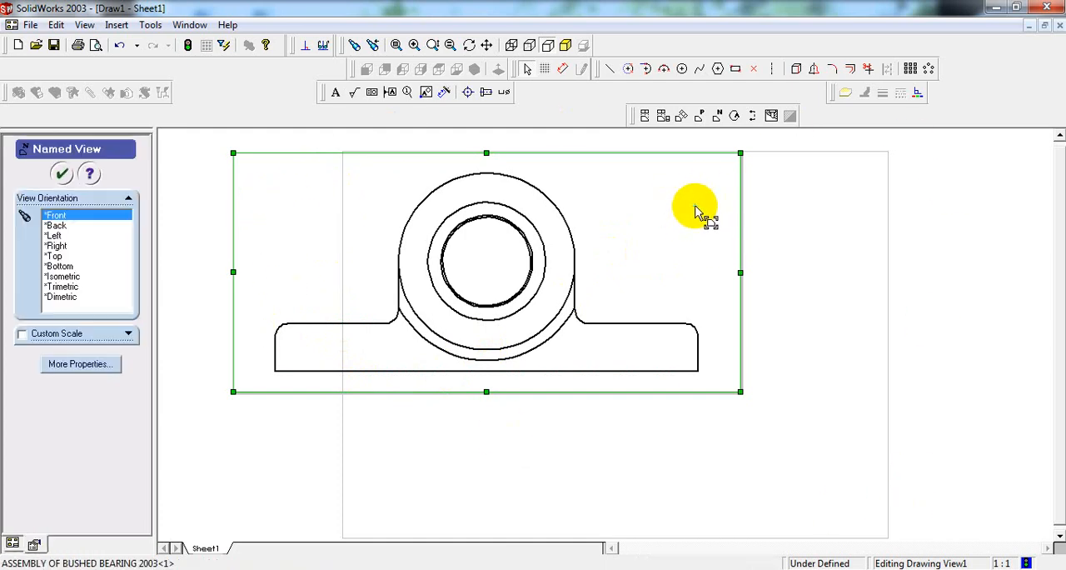
click(22, 334)
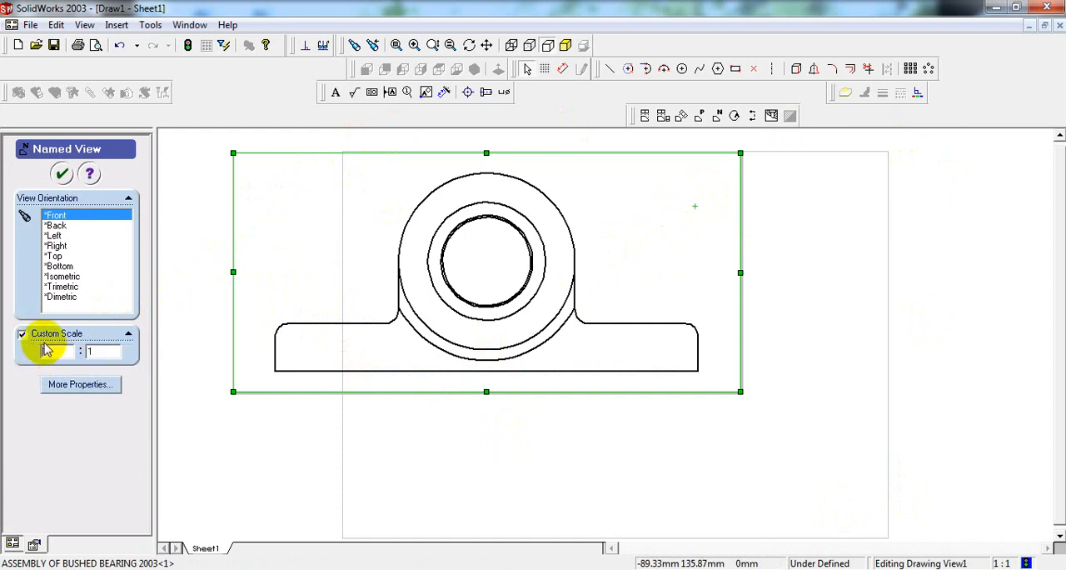
double_click(105, 351)
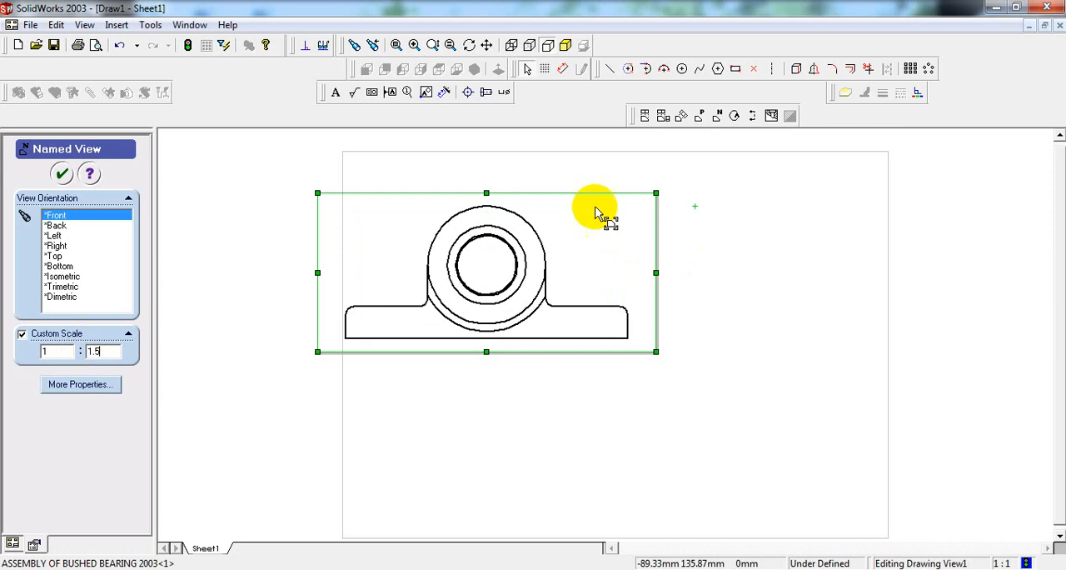
mouse_move(608, 198)
mouse_down()
mouse_move(638, 192)
mouse_move(642, 172)
mouse_move(642, 185)
mouse_up()
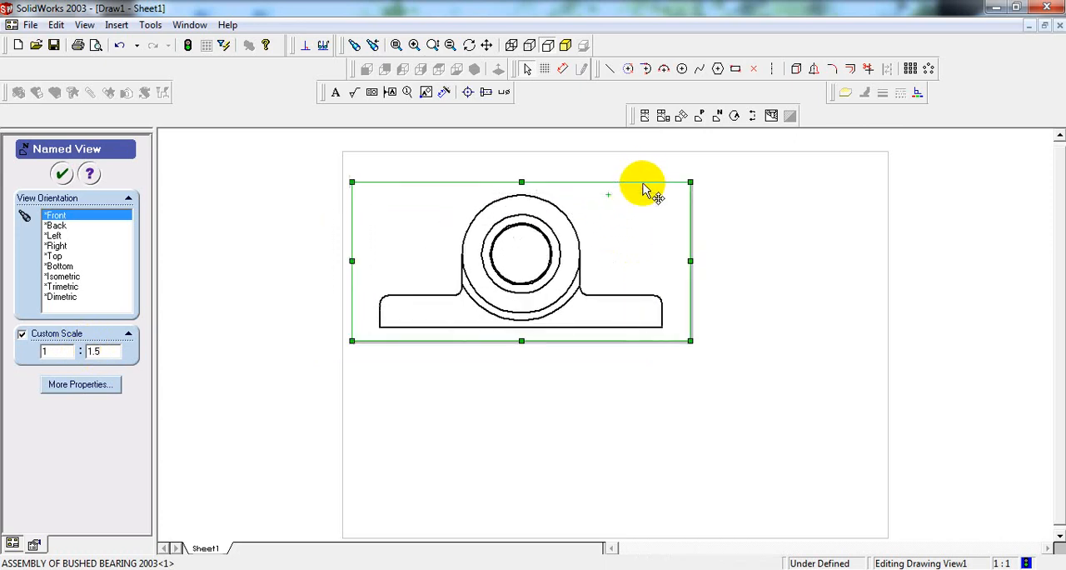
click(64, 175)
click(192, 195)
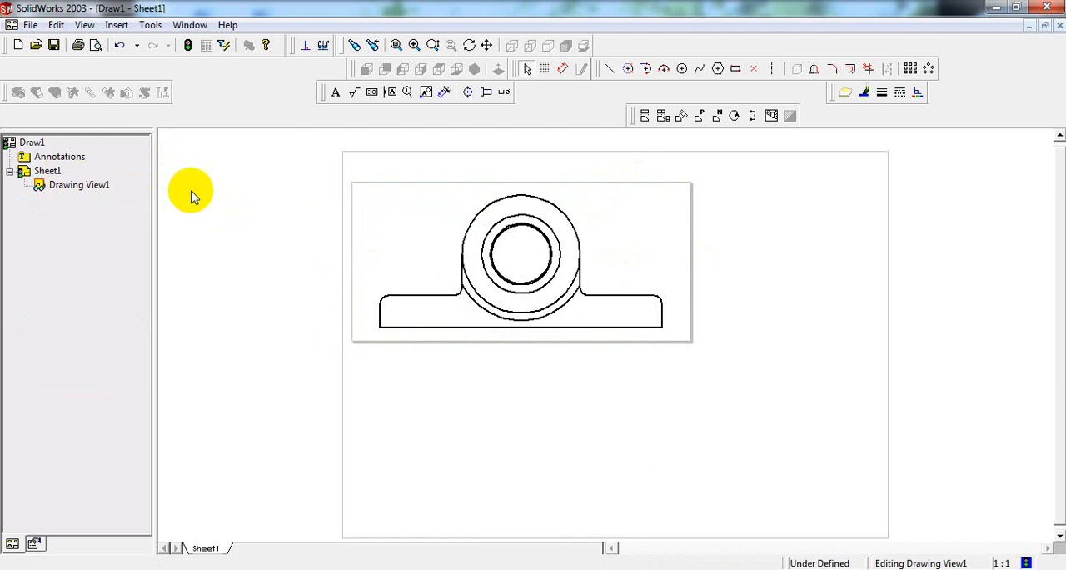
Step: Shift the front view slightly further right and up, away from the sheet's left border
click(654, 208)
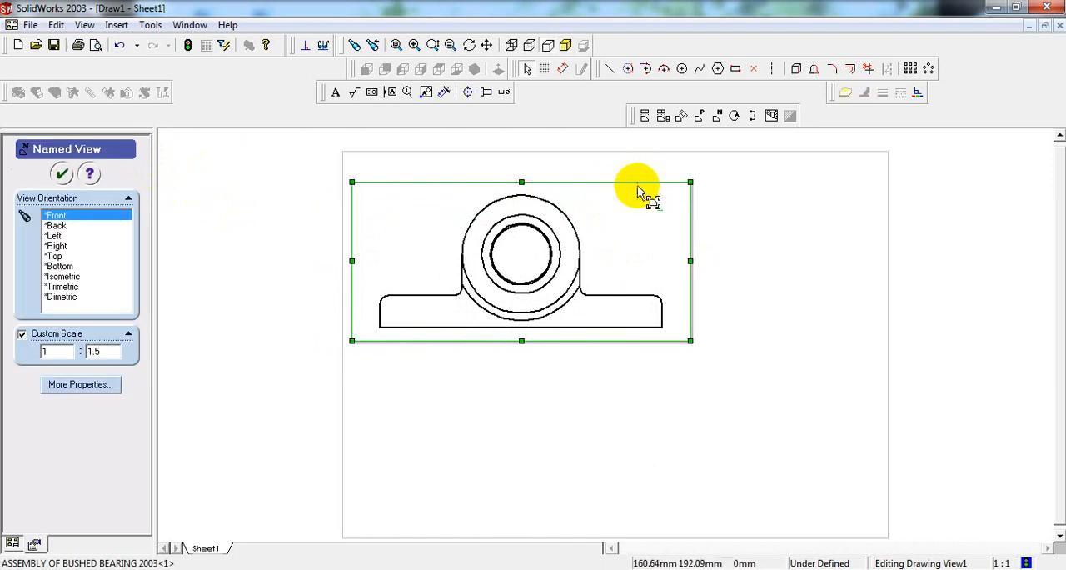
click(640, 184)
click(646, 188)
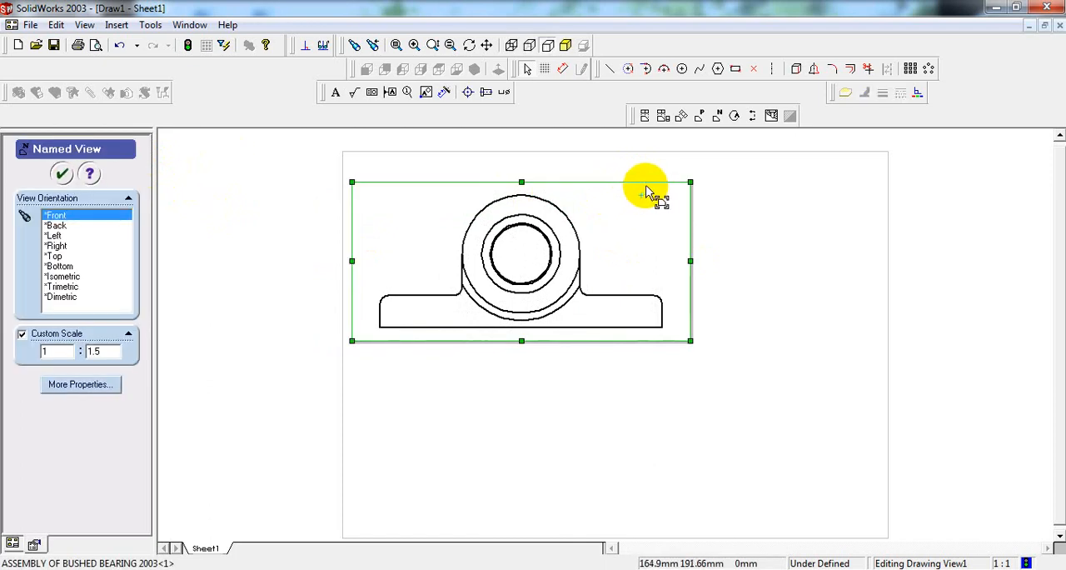
drag(648, 183, 659, 183)
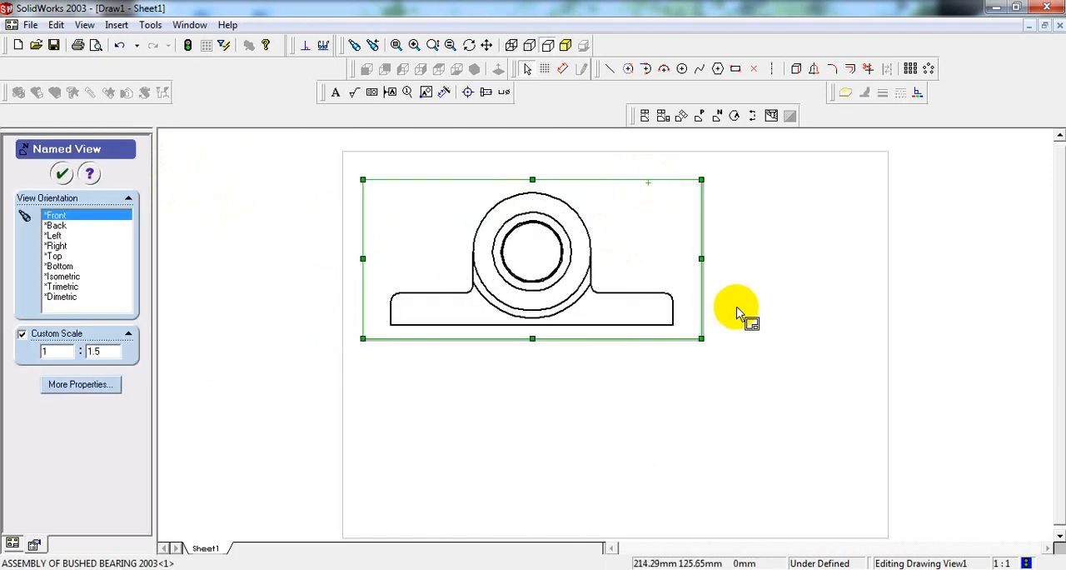
click(741, 310)
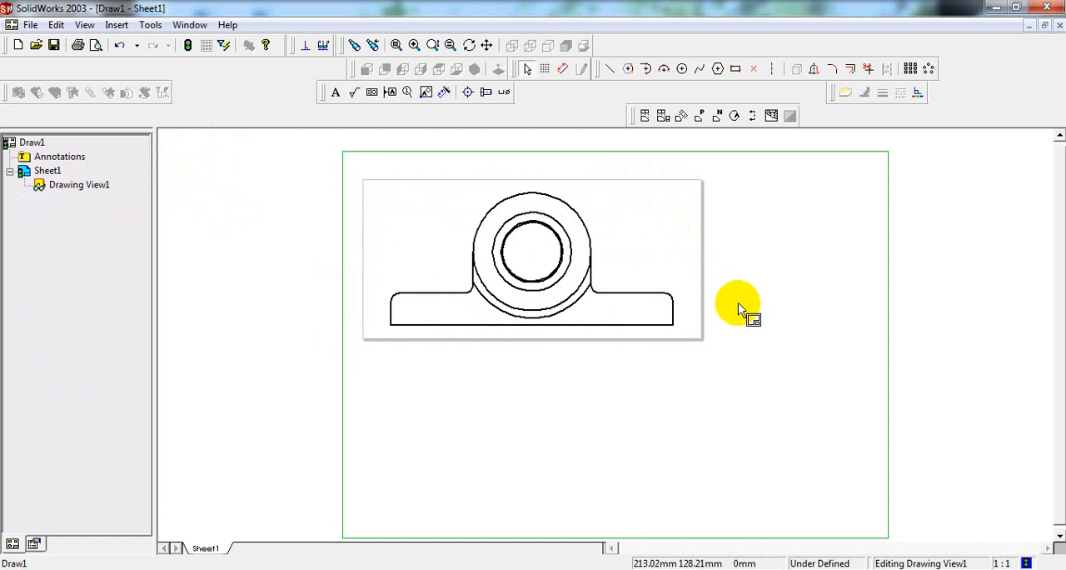
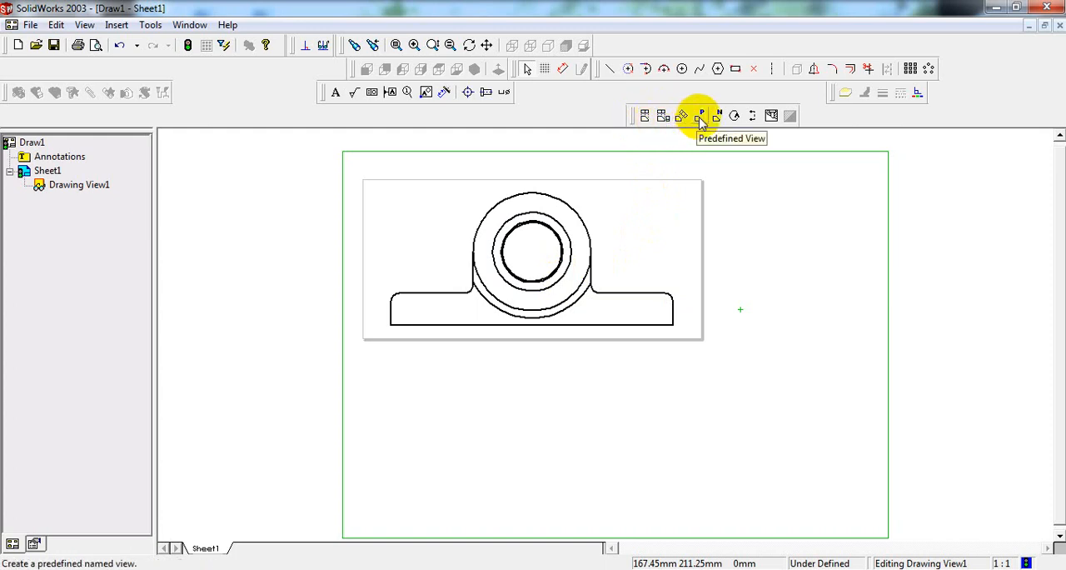
Step: Project a top view from the front view and place it directly below on the sheet
click(645, 116)
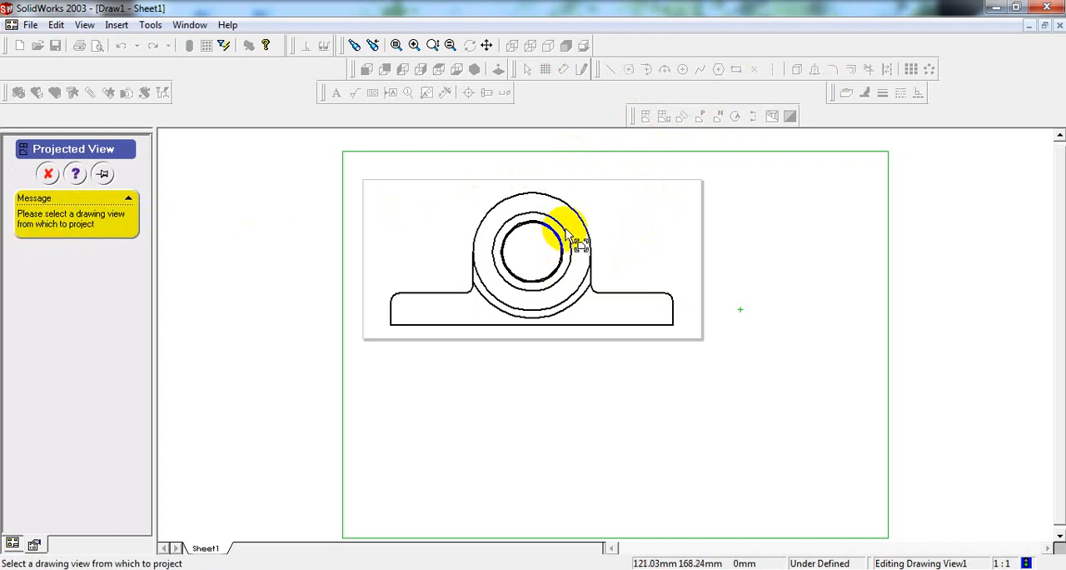
click(529, 254)
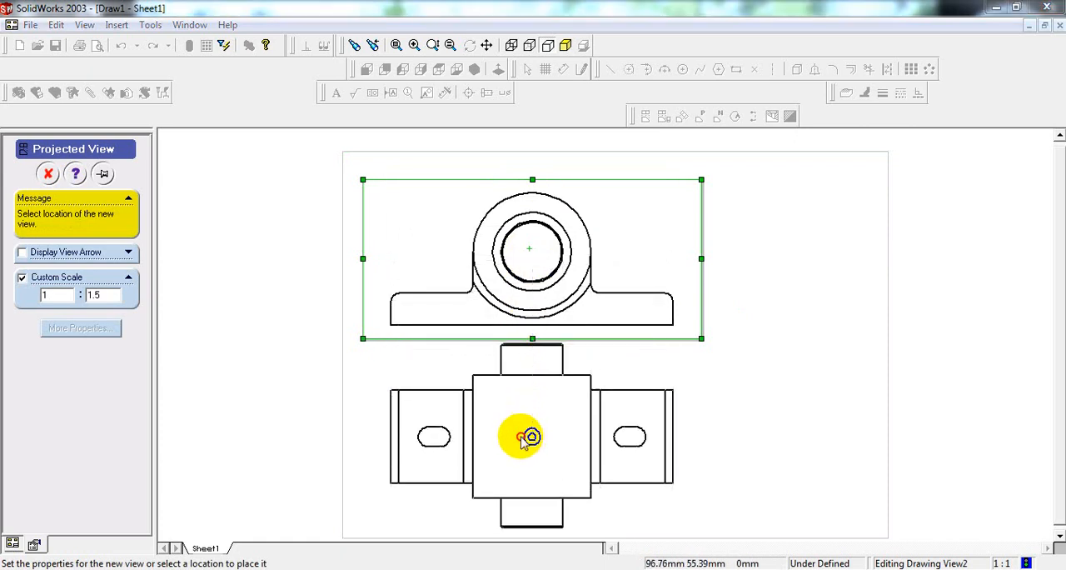
click(527, 437)
click(615, 241)
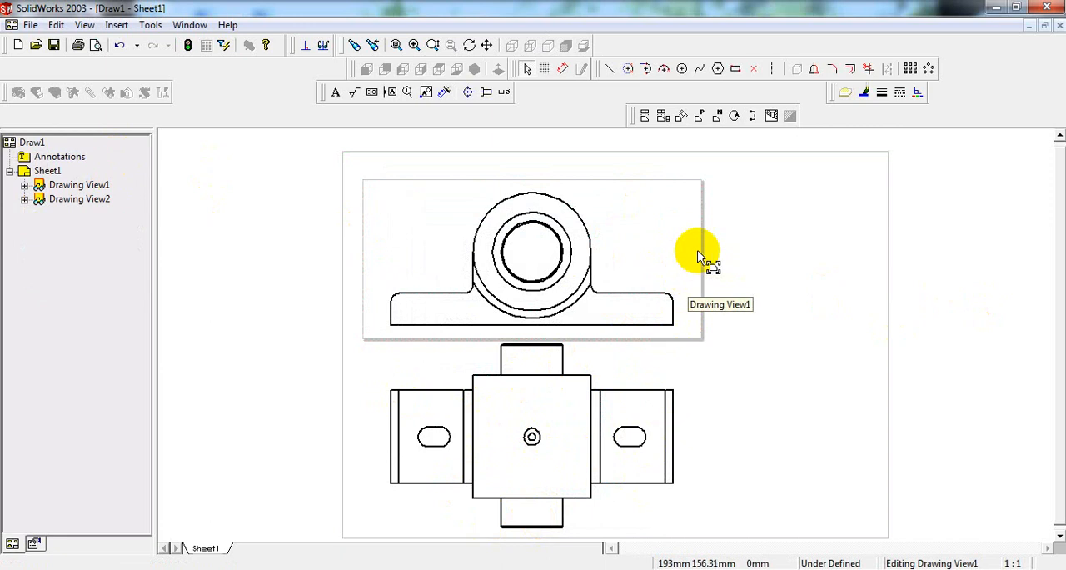
Step: Set the custom scale of the front view and its projected top view to 1:2
click(667, 233)
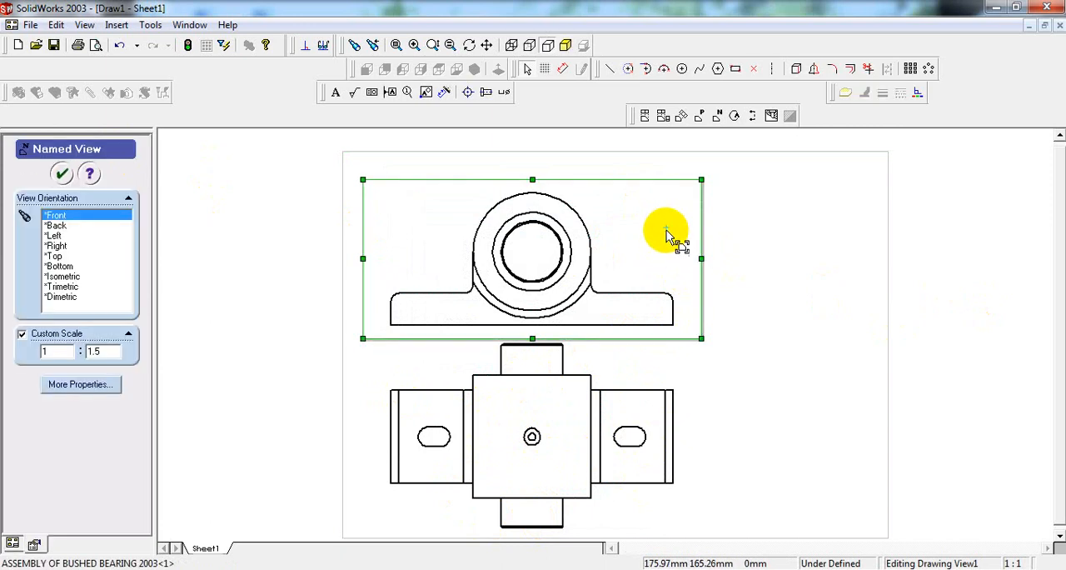
click(691, 377)
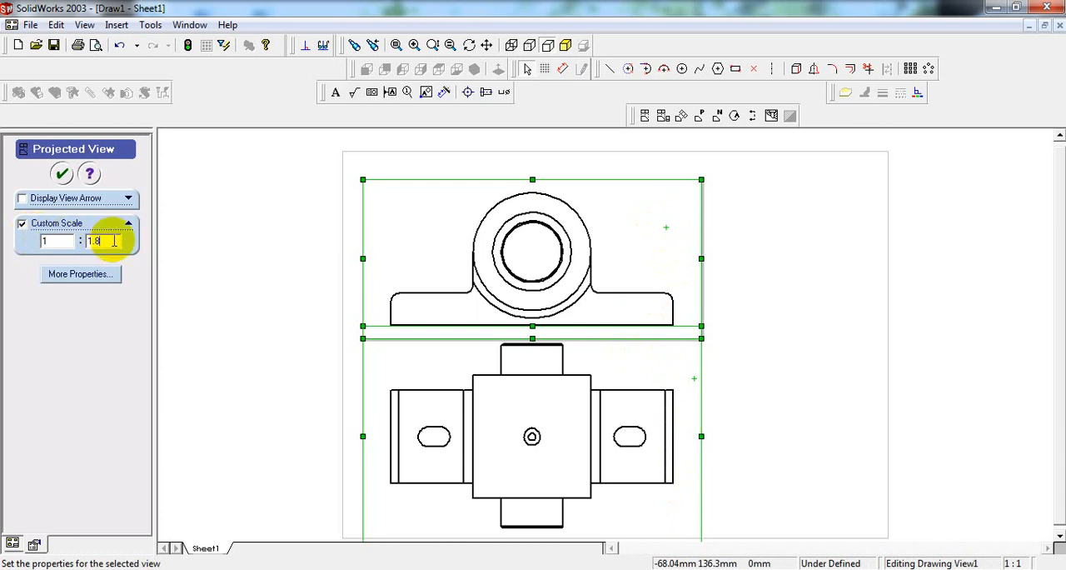
key(Return)
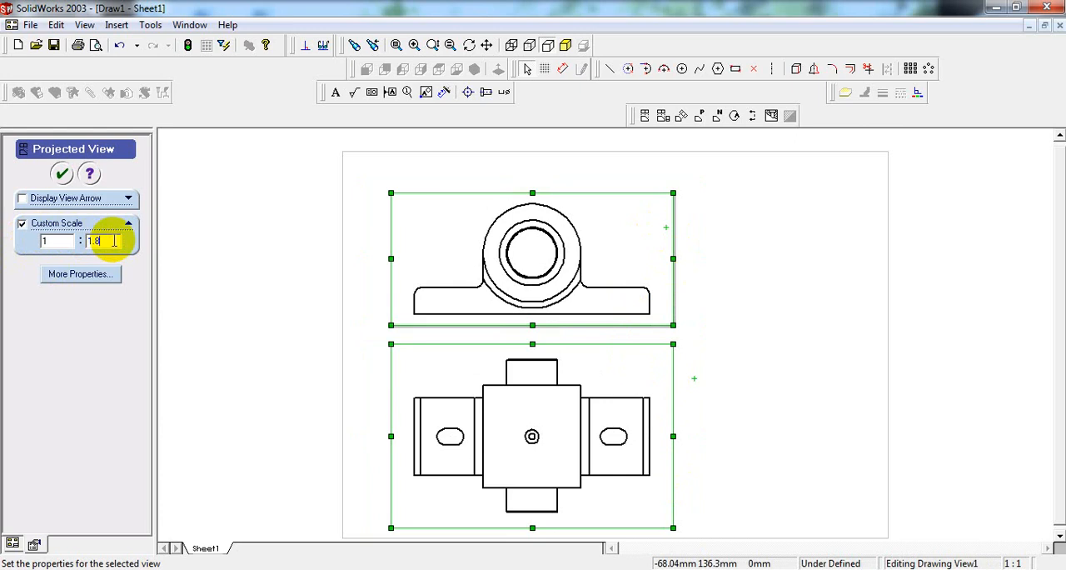
text(2)
key(Return)
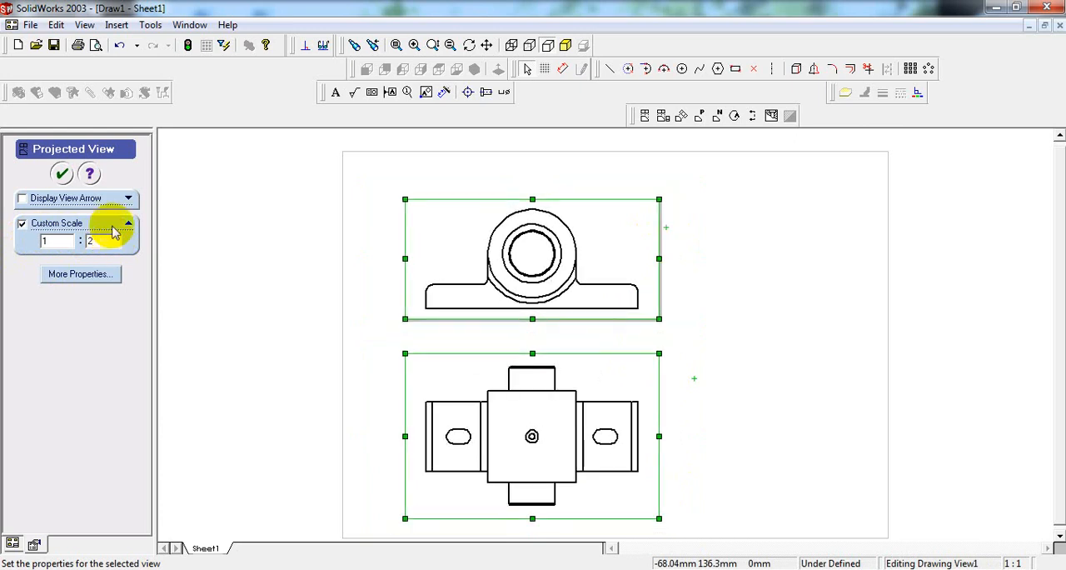
click(65, 177)
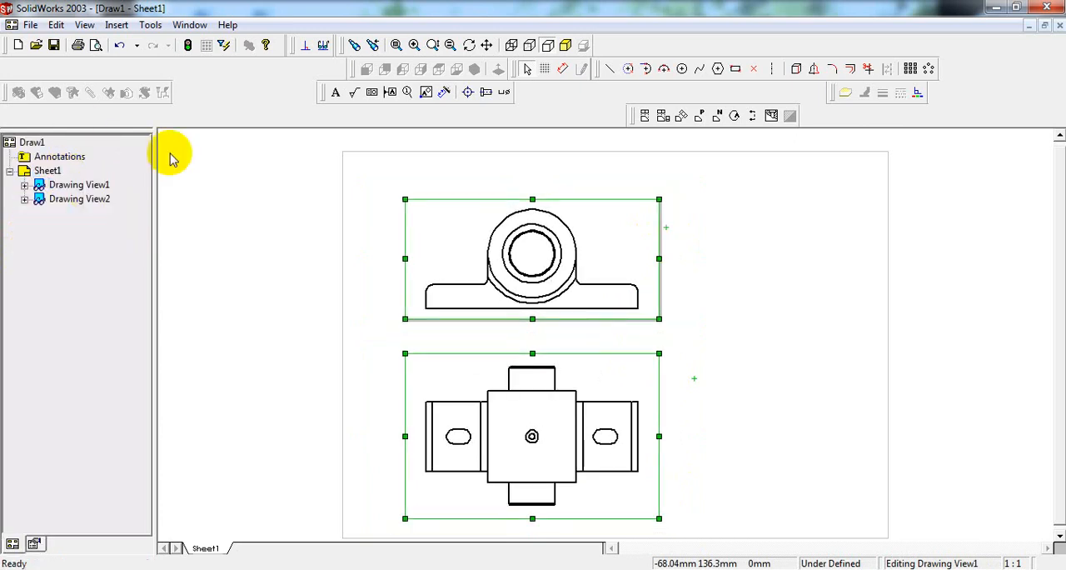
click(978, 265)
Step: Shift the front view slightly up and left, carrying the aligned top view with it
click(623, 208)
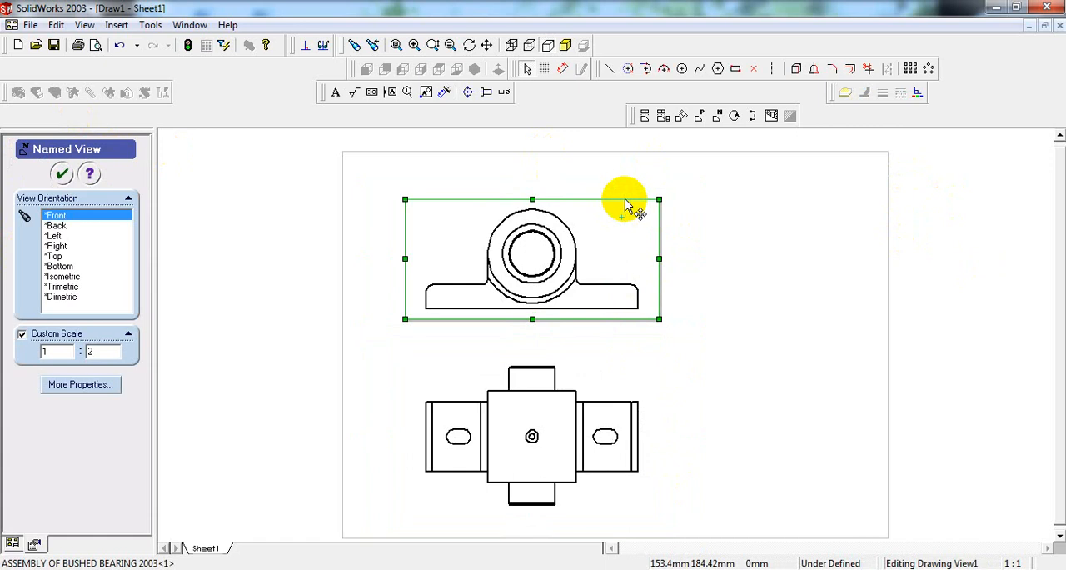
drag(622, 194, 620, 183)
click(1004, 316)
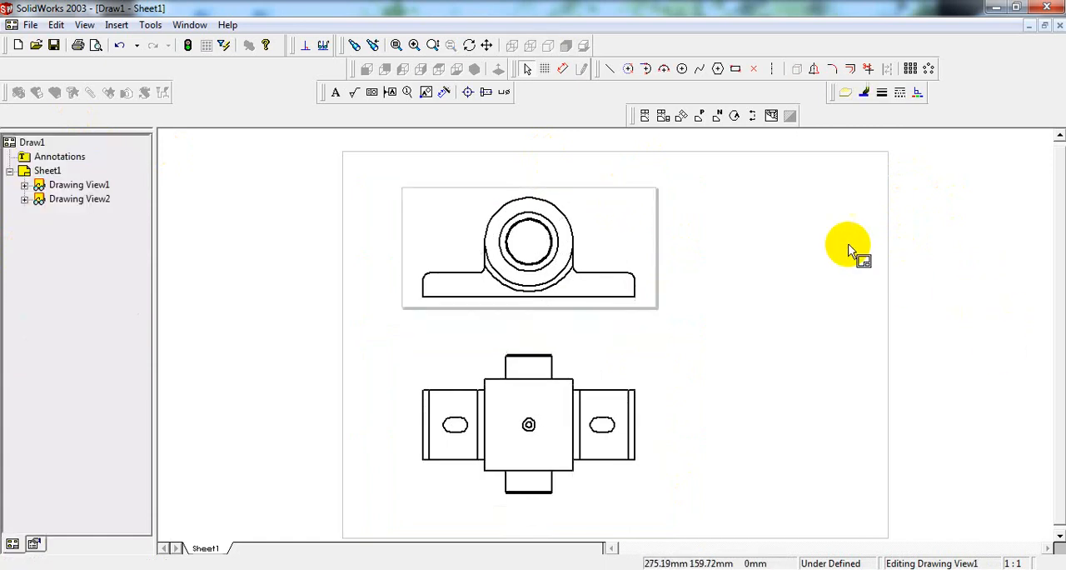
Step: Place a predefined Isometric view of ASSEMBLY OF BUSHED BEARING 2003 in the empty sheet area right of the two views
click(789, 292)
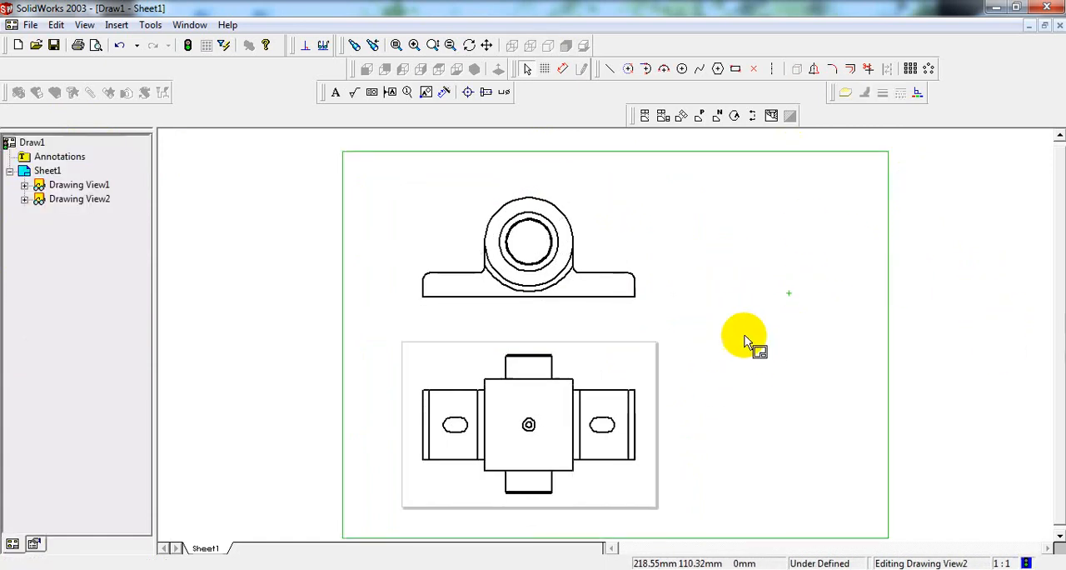
click(706, 119)
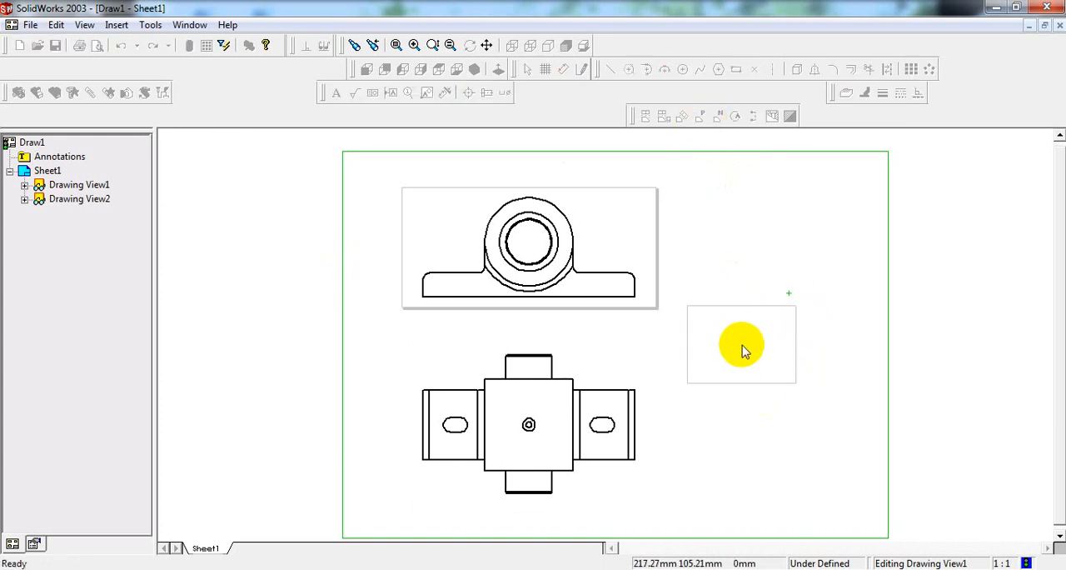
click(773, 351)
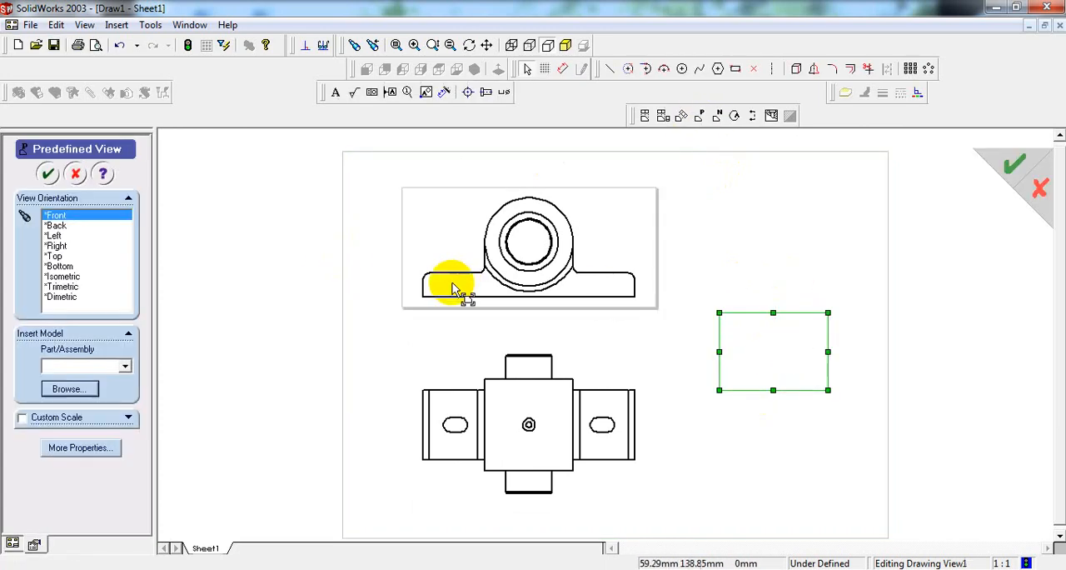
click(62, 277)
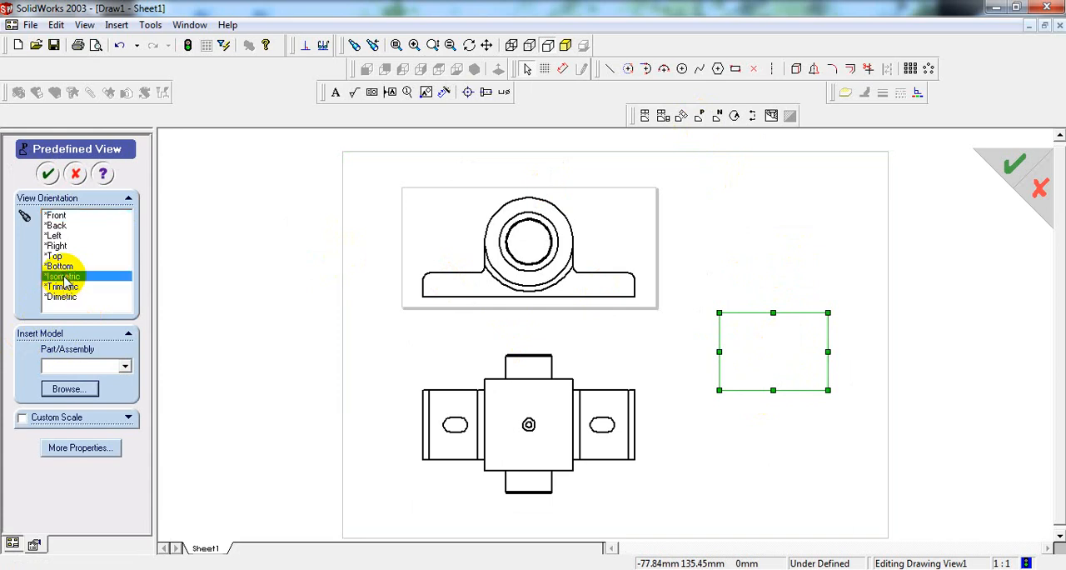
click(70, 389)
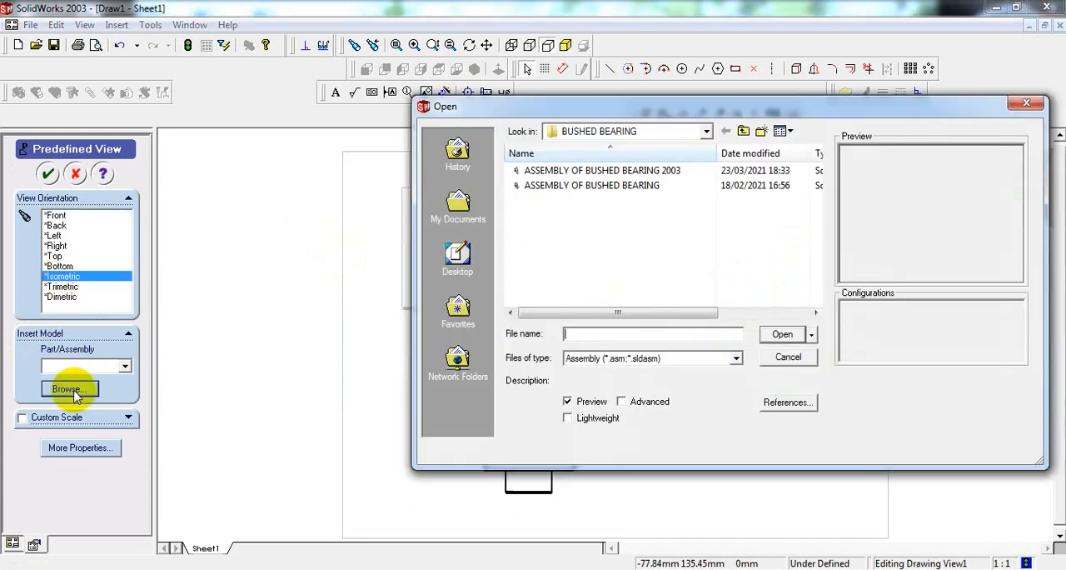
click(615, 172)
click(783, 343)
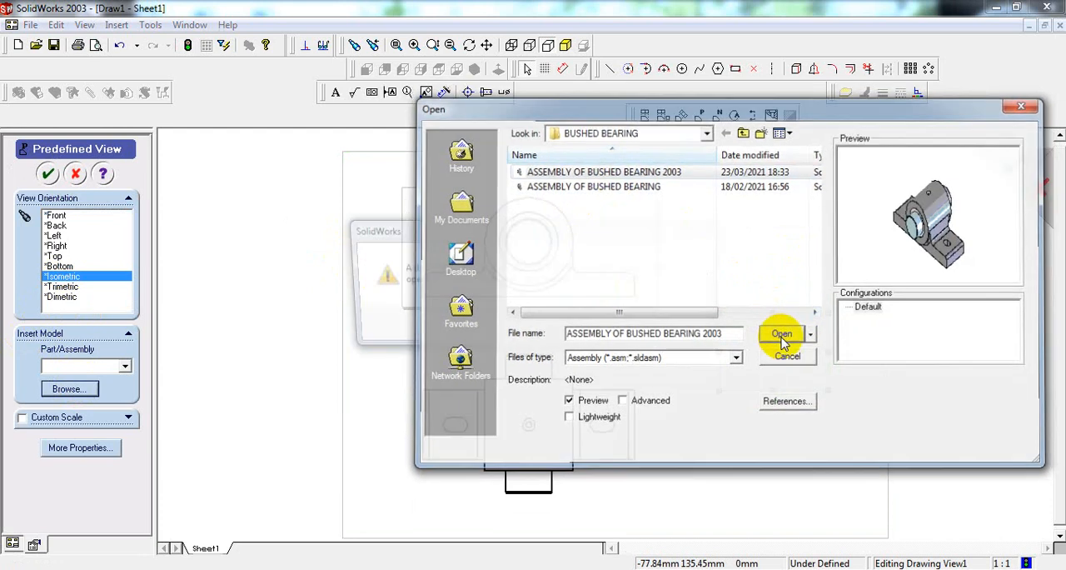
click(610, 324)
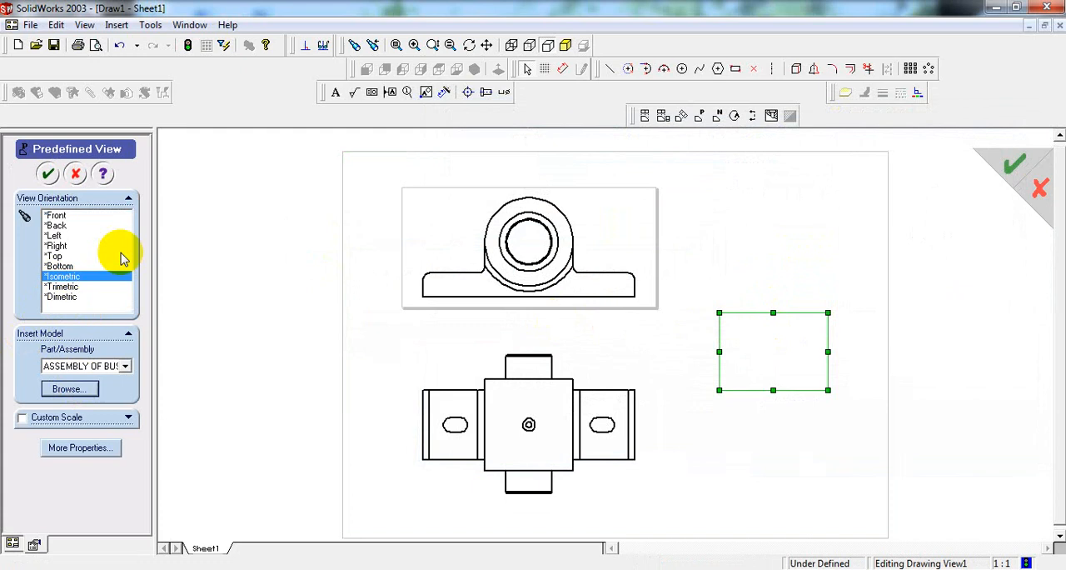
click(49, 175)
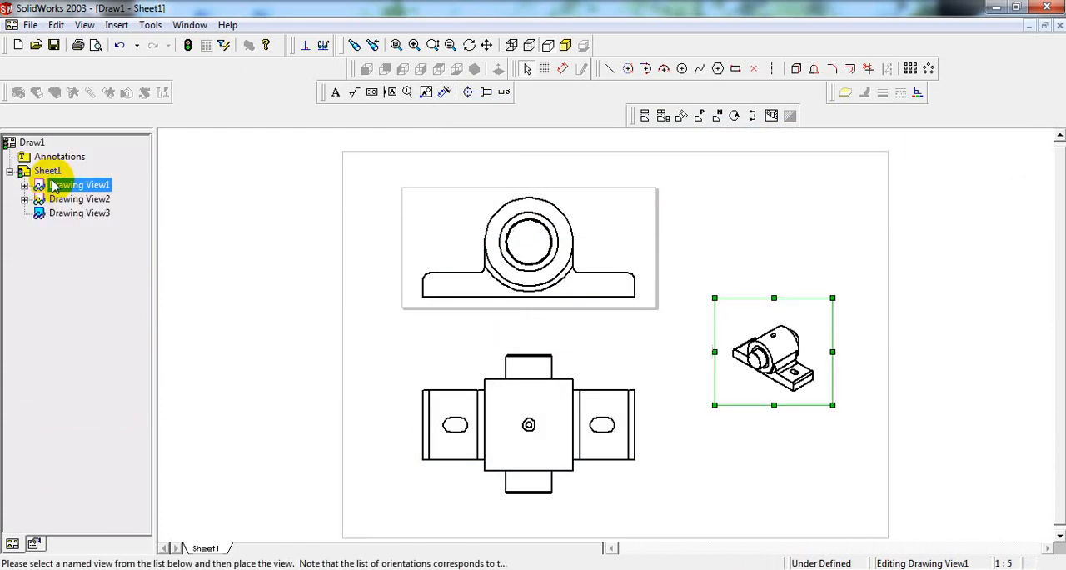
Step: Set the isometric view's custom scale to 1:2 and move the view up and left until it lies inside the sheet
click(809, 328)
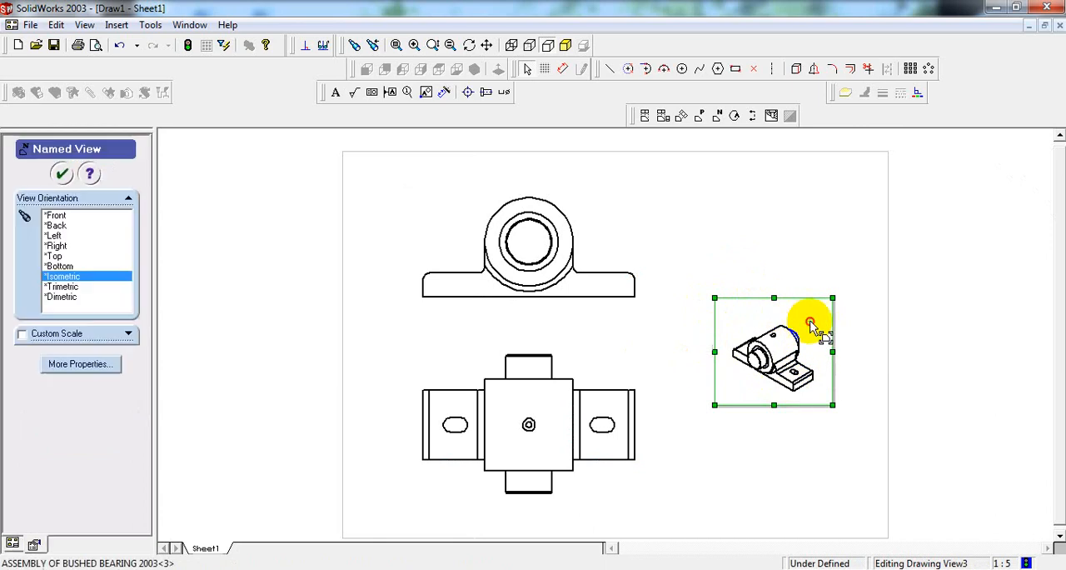
click(22, 334)
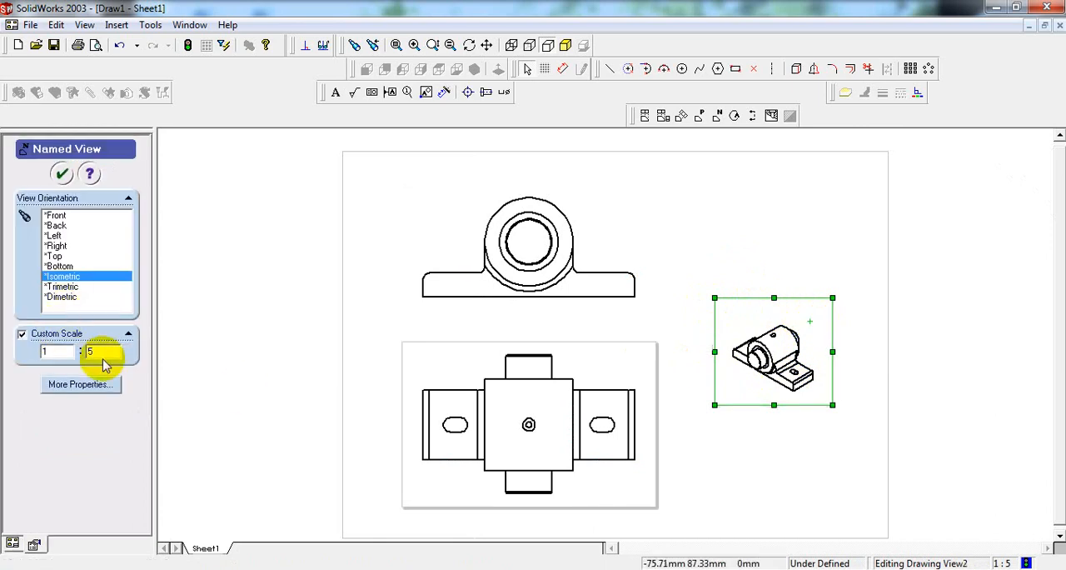
text(2)
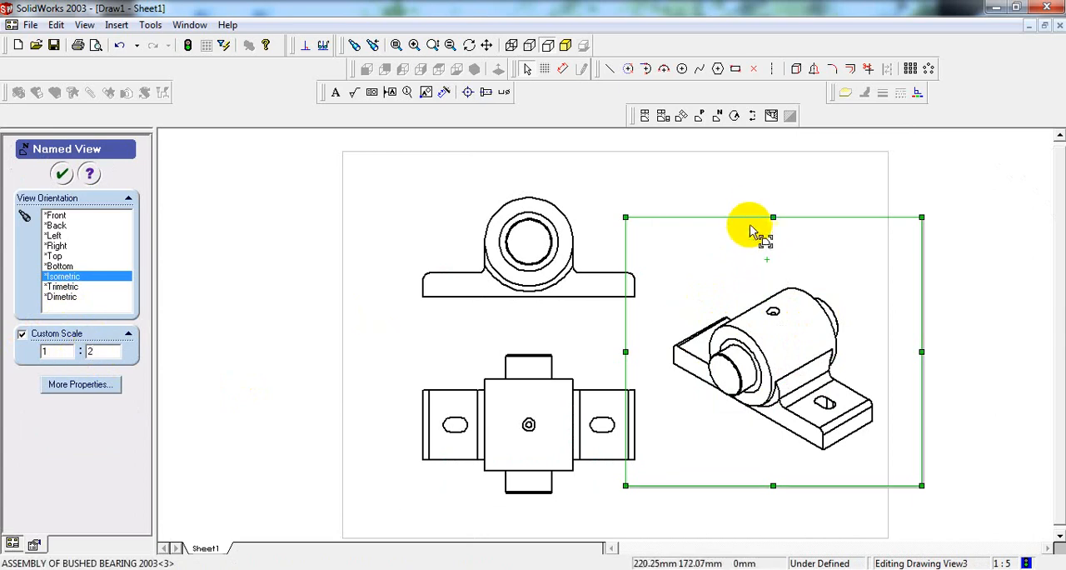
mouse_move(747, 223)
mouse_down()
mouse_move(741, 195)
mouse_move(714, 185)
mouse_up()
click(1011, 369)
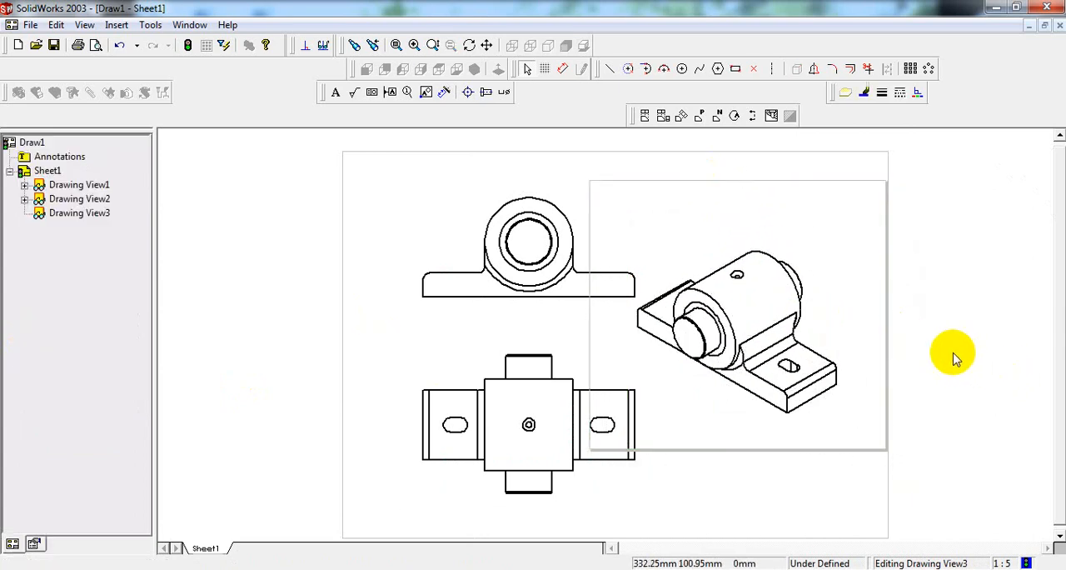
Step: Display the isometric view as shaded
click(827, 249)
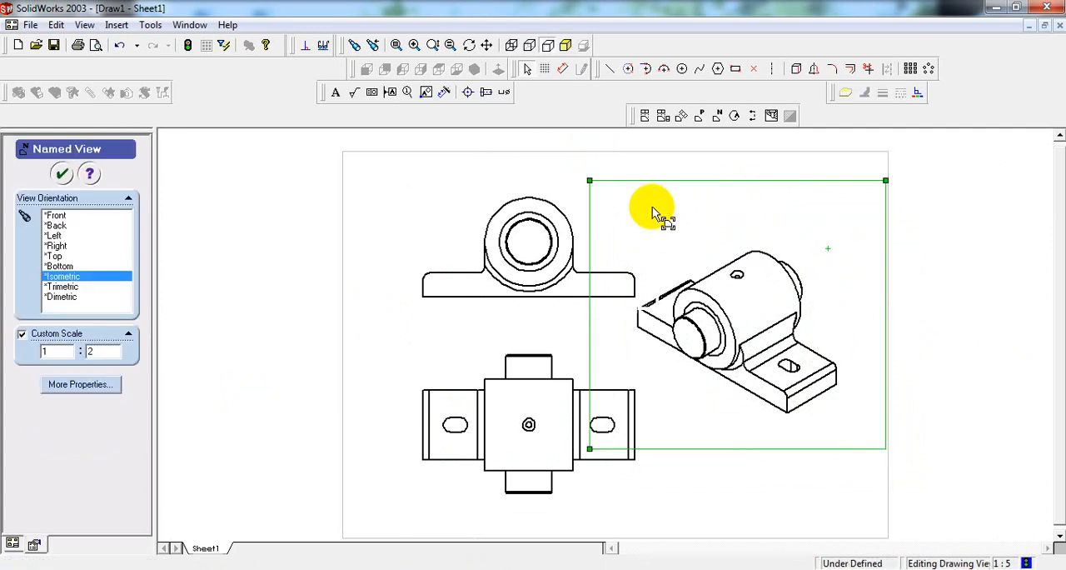
click(564, 48)
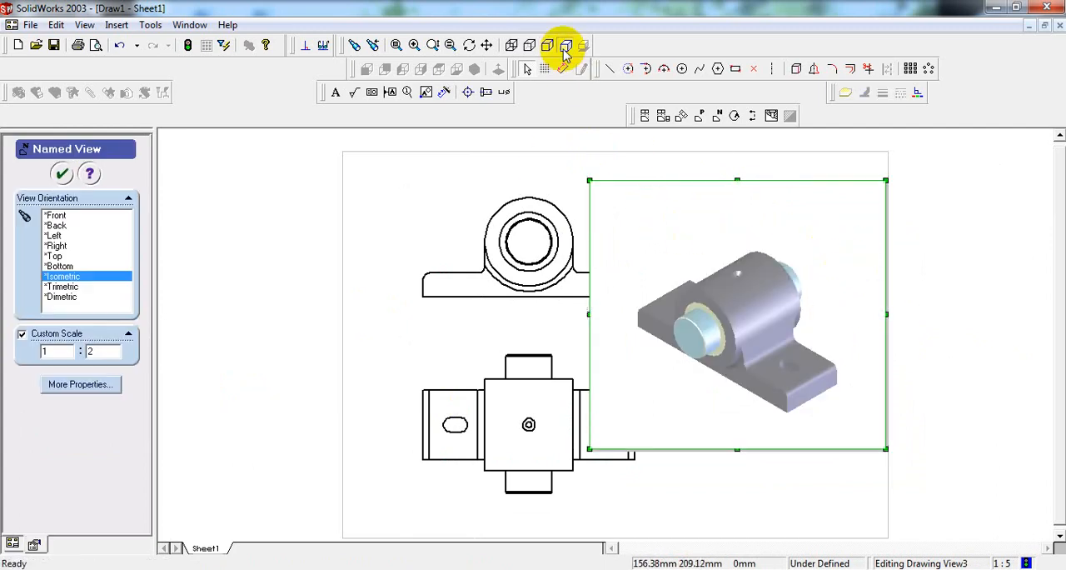
click(63, 173)
click(292, 277)
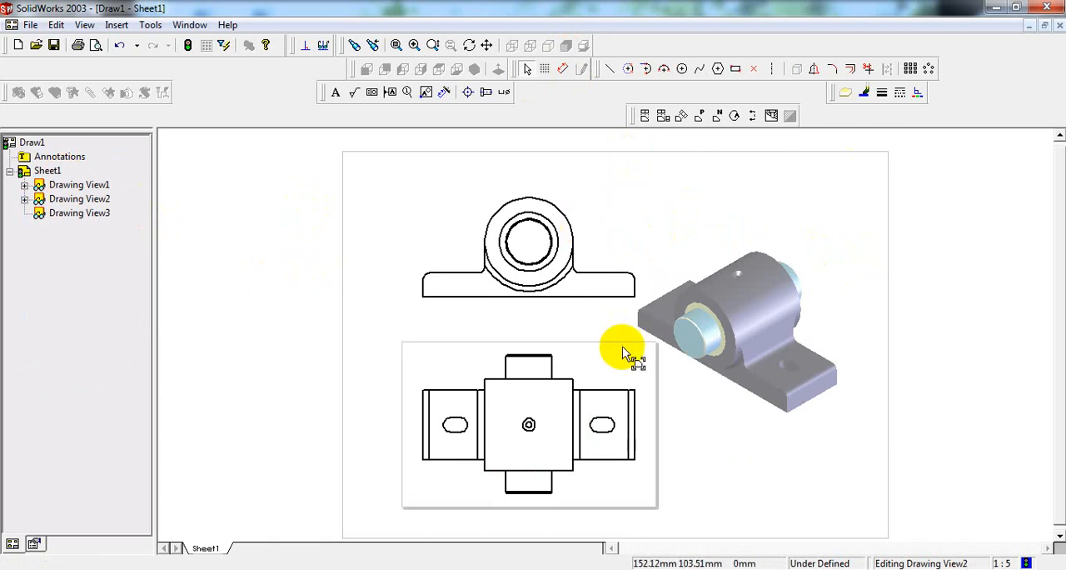
Step: Try the front view with hidden lines visible and return it to hidden lines removed
click(607, 216)
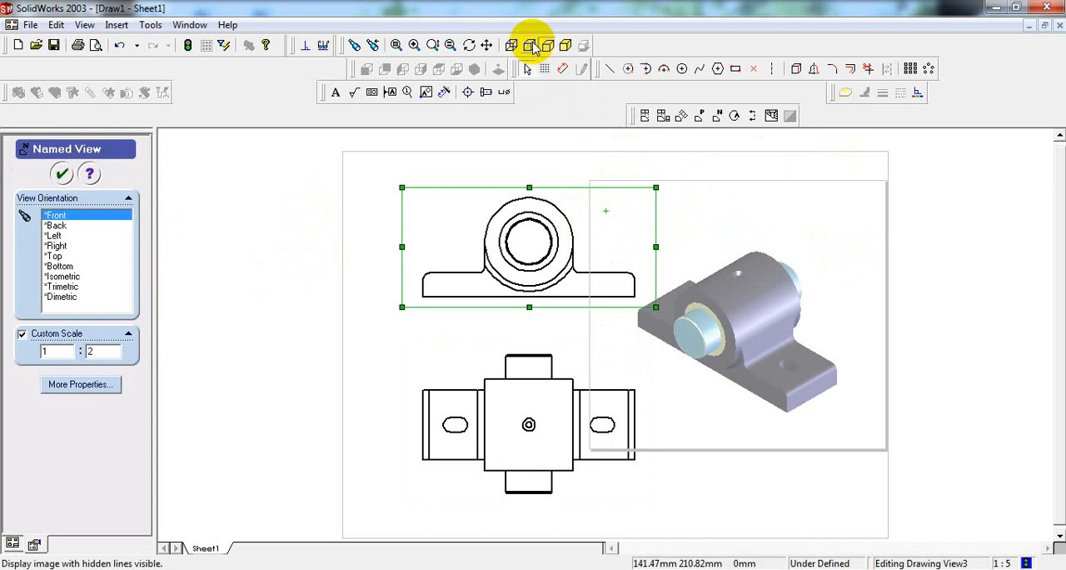
click(533, 46)
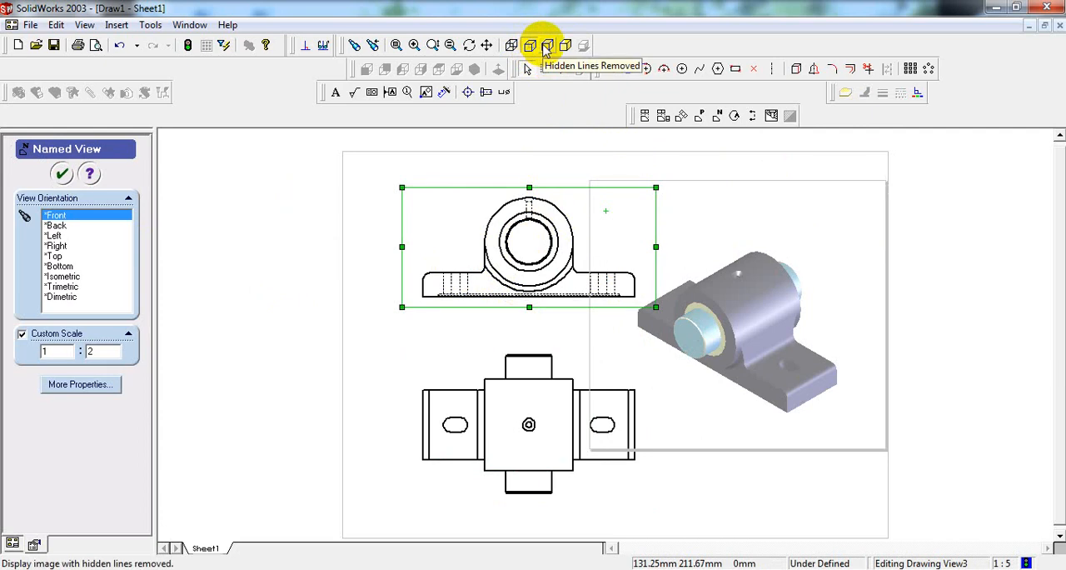
click(545, 49)
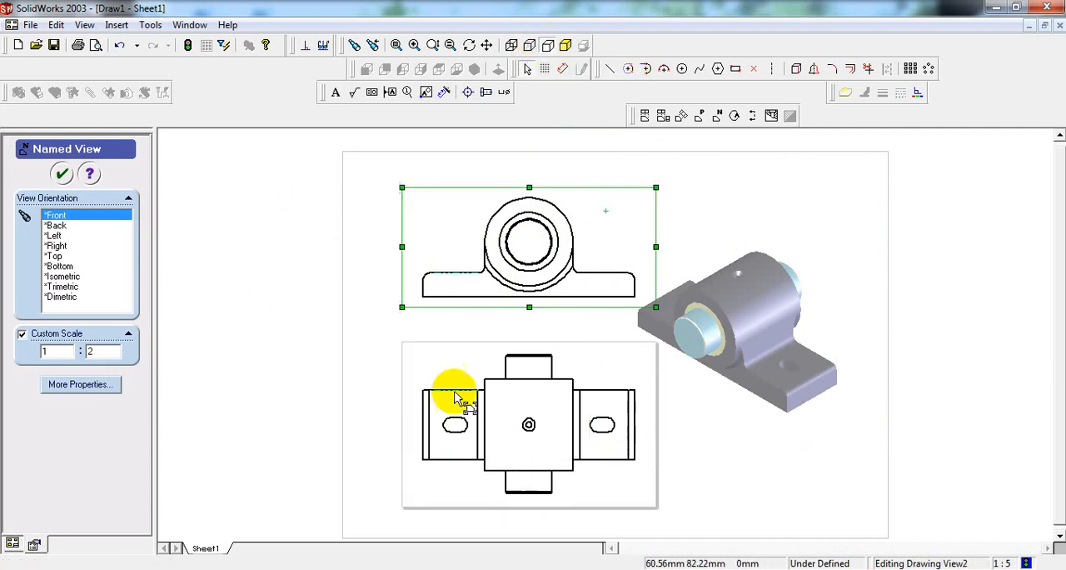
click(961, 310)
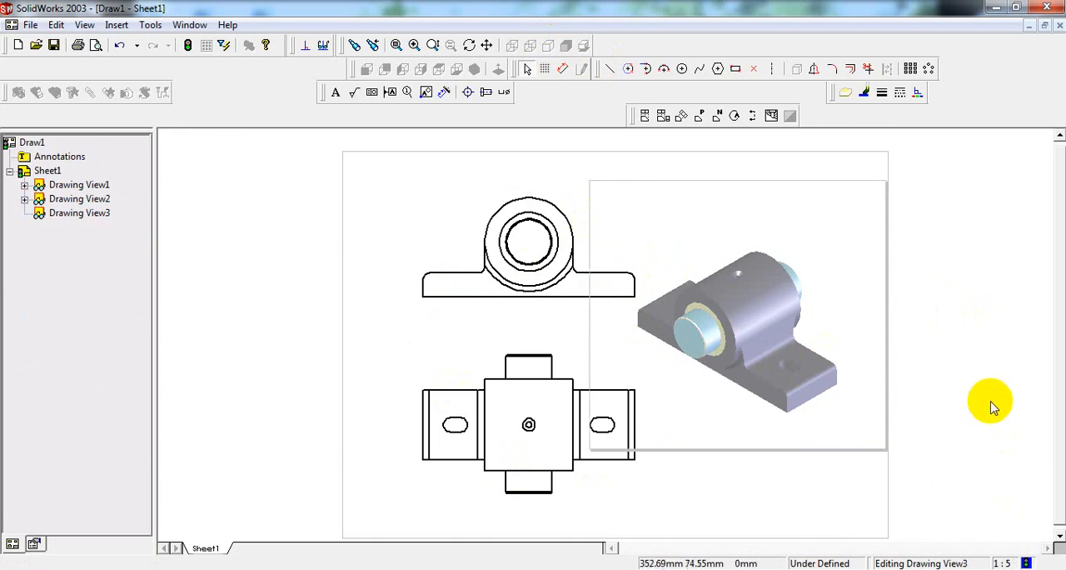
click(852, 228)
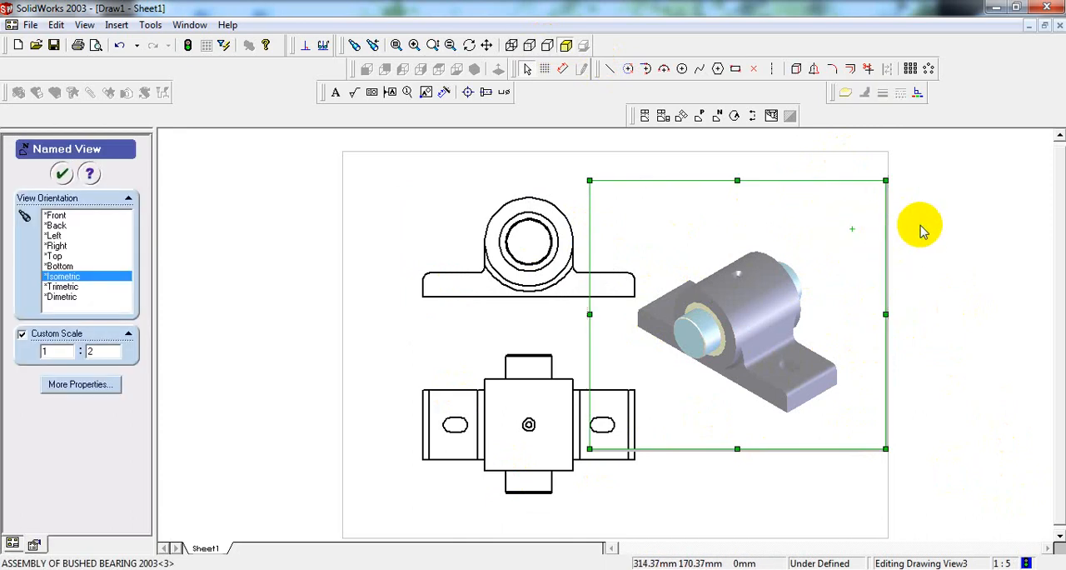
click(118, 25)
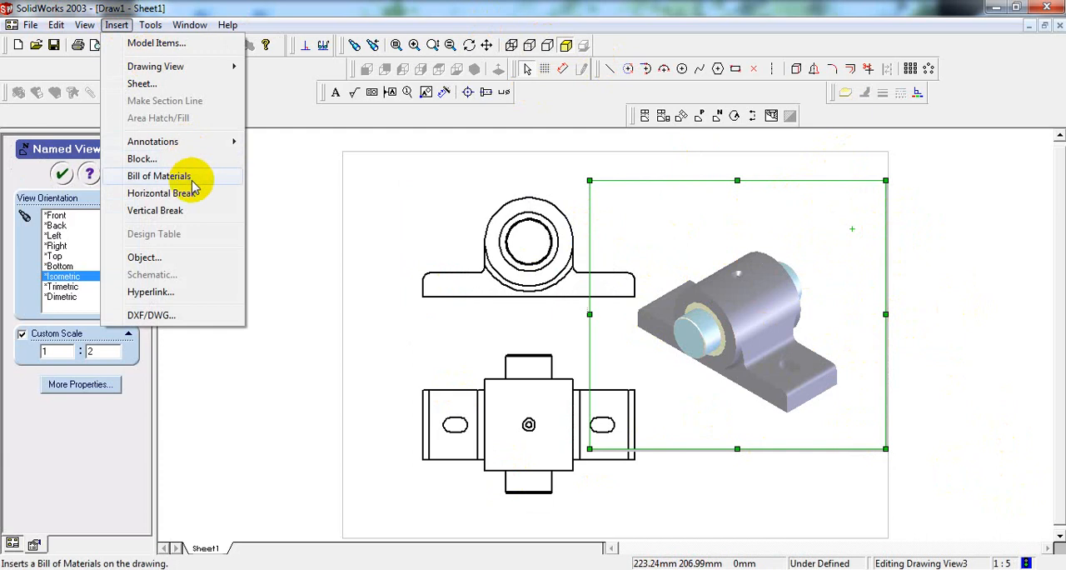
click(279, 159)
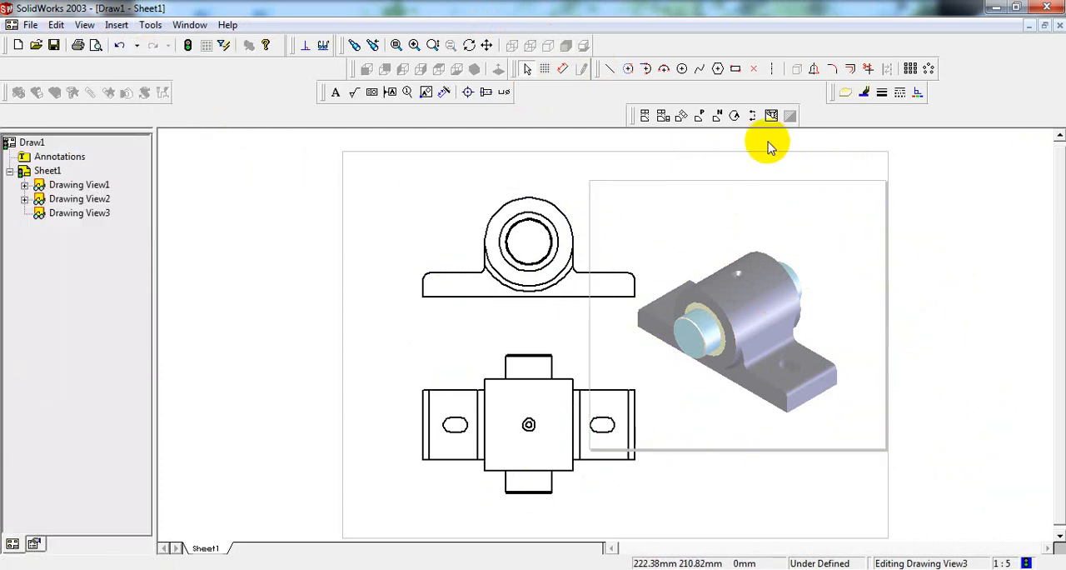
Step: Insert a parts-only bill of materials for the isometric view from the bomtemp template and place the table below that view
click(838, 217)
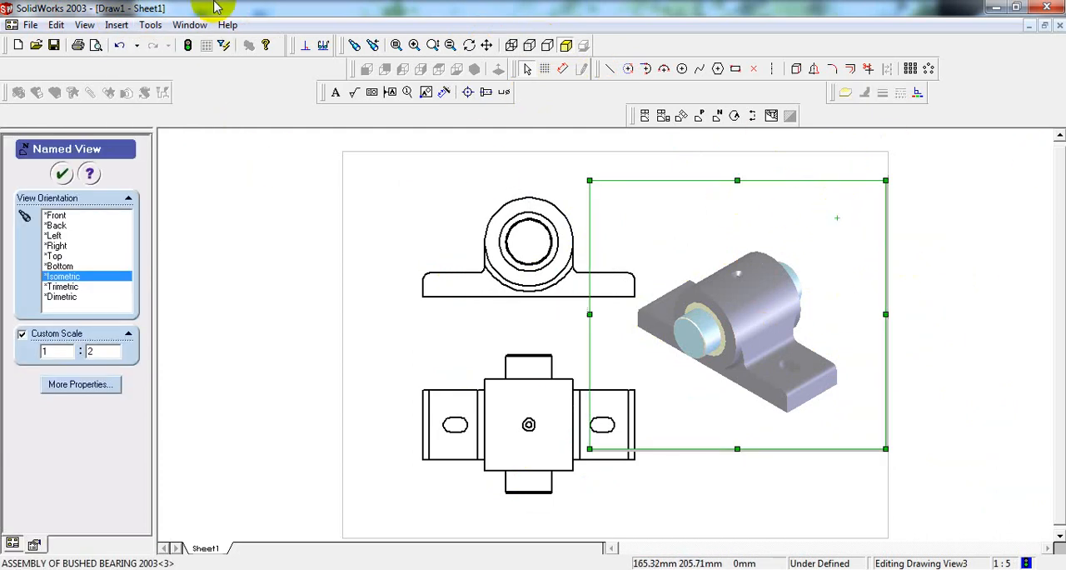
click(116, 25)
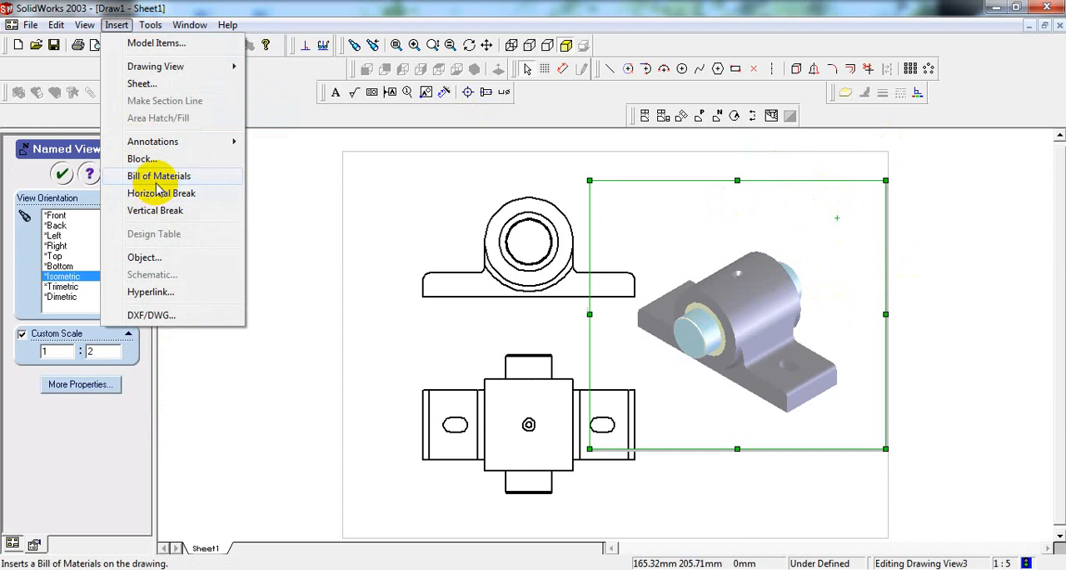
click(159, 179)
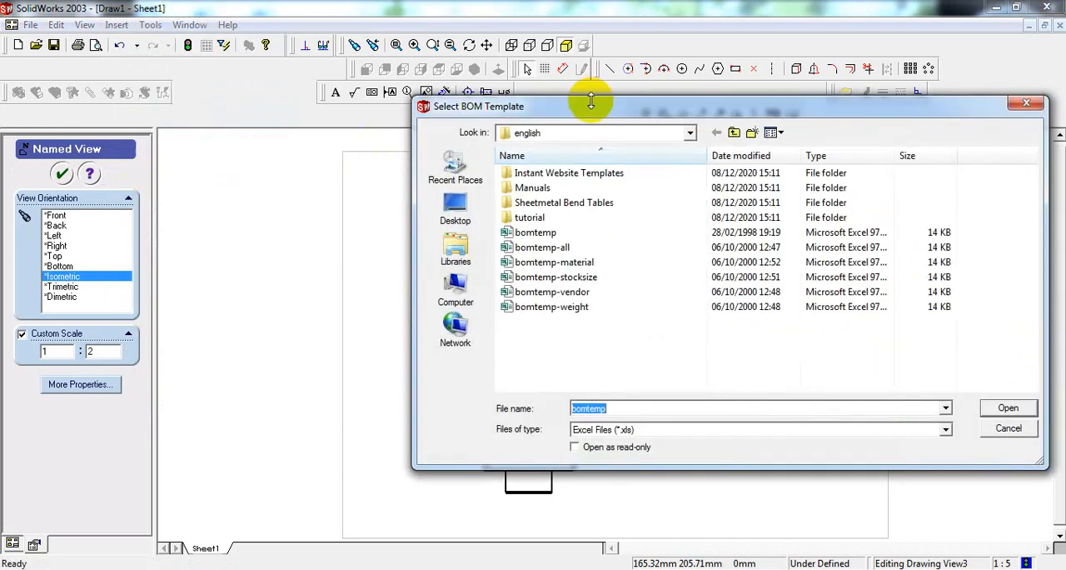
drag(590, 101, 491, 82)
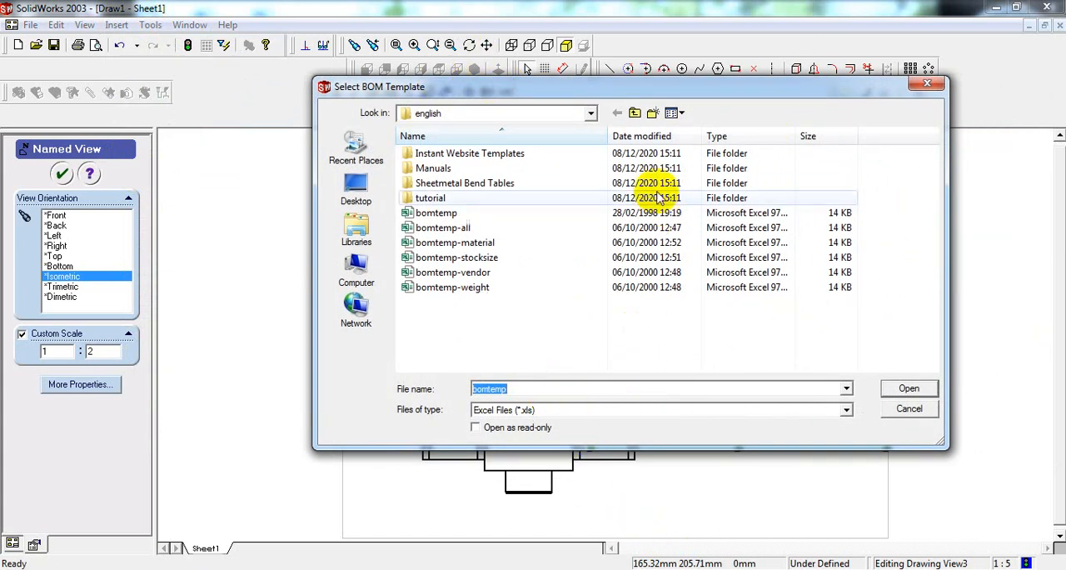
click(911, 396)
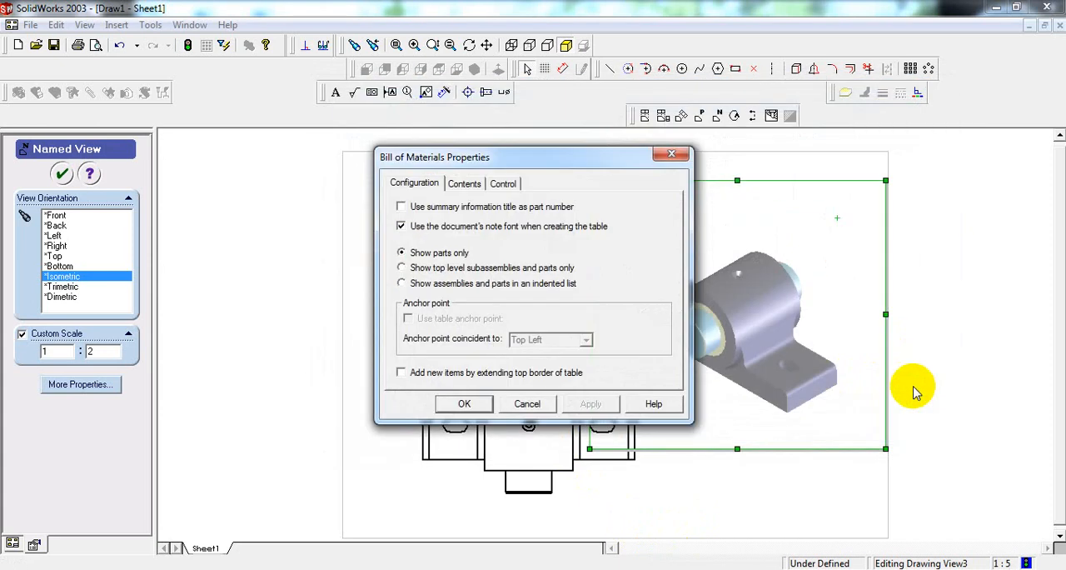
click(467, 403)
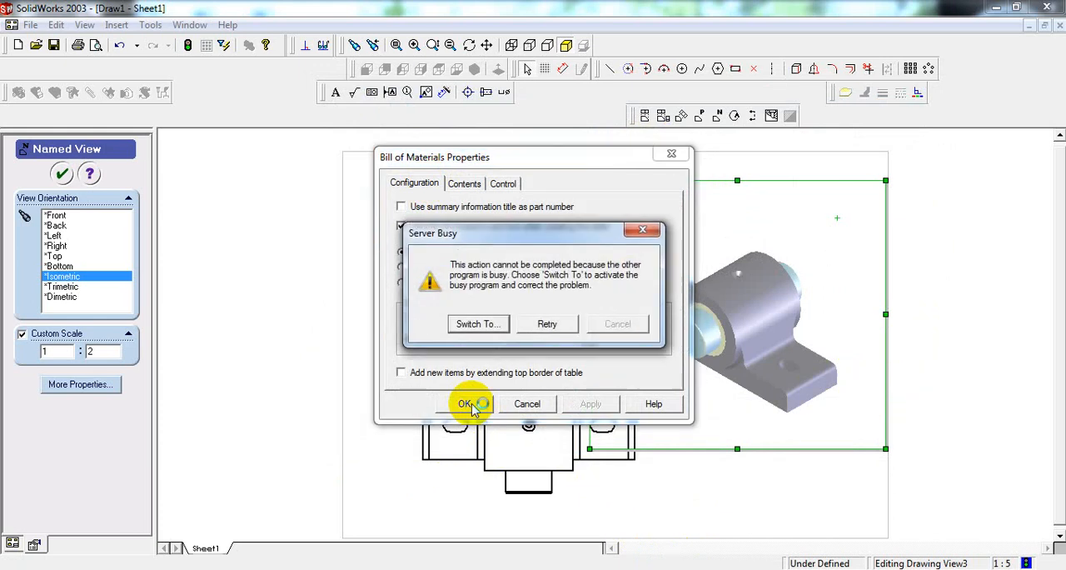
key(Return)
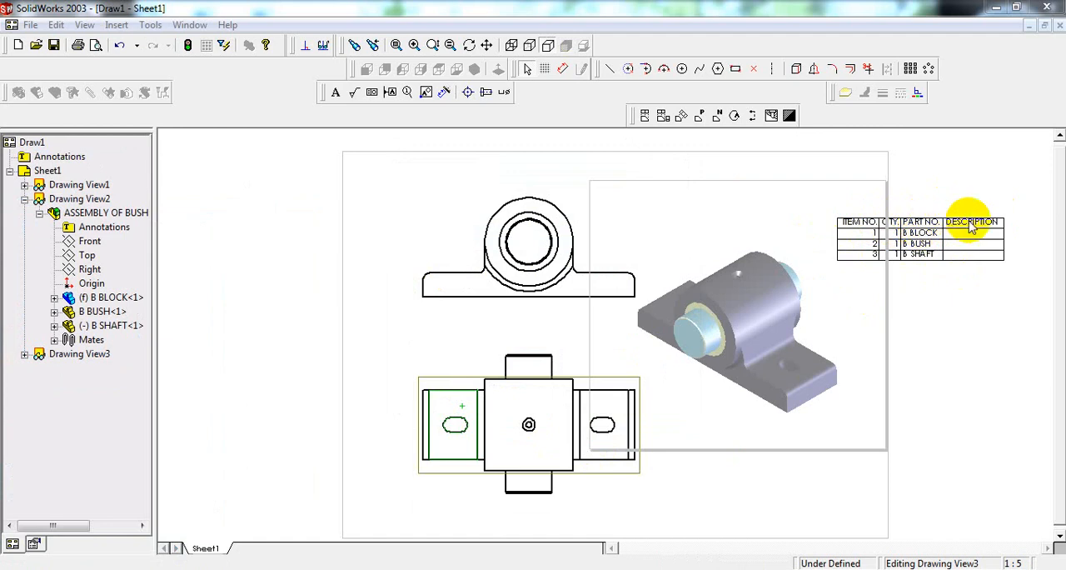
click(908, 233)
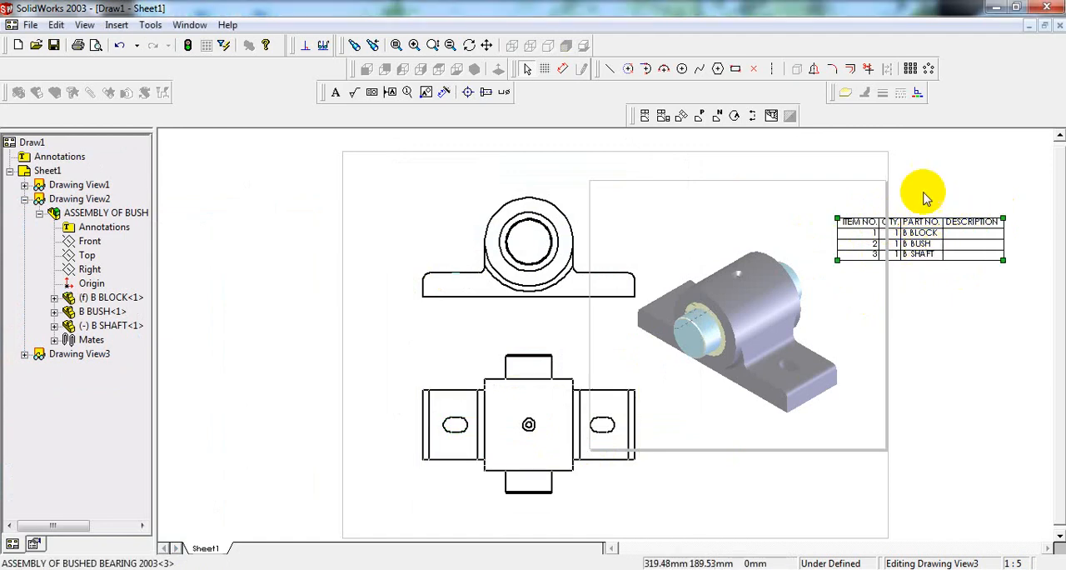
drag(934, 233, 781, 486)
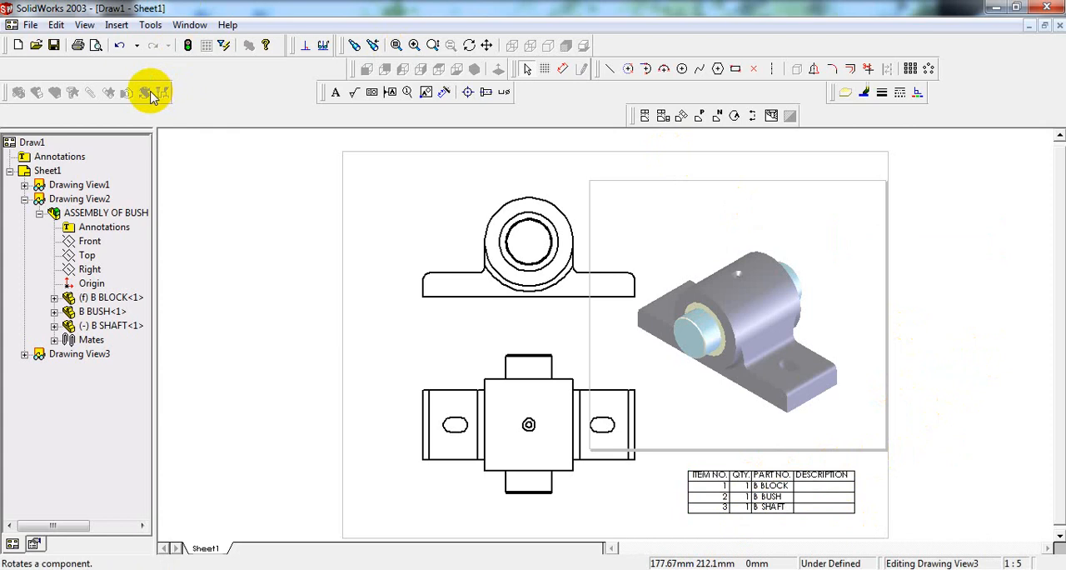
Step: Open the bill of materials table for editing and rename the PART NO. header to DESCRIPTION
click(413, 47)
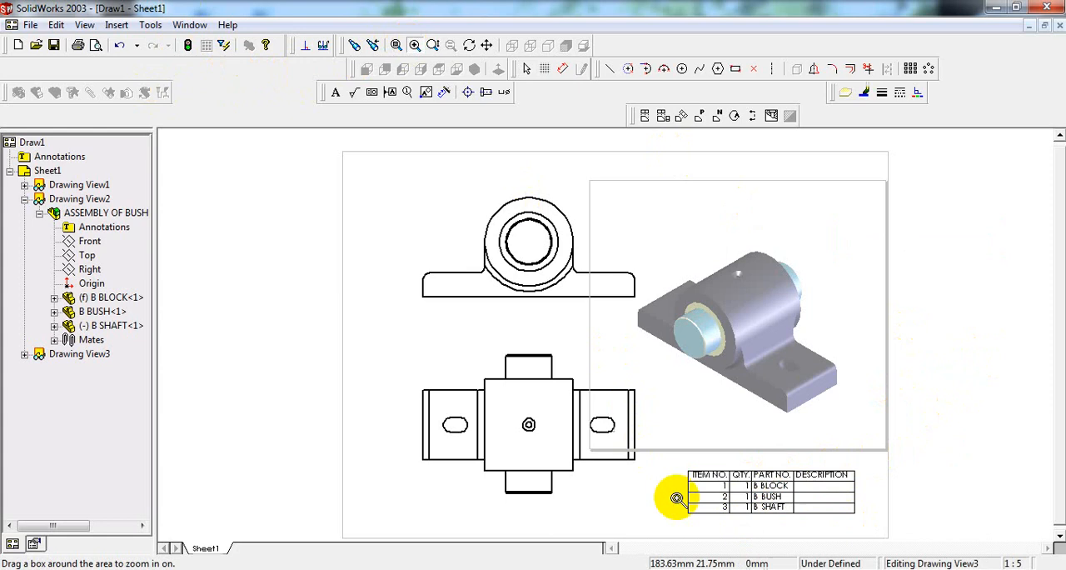
drag(678, 462, 869, 522)
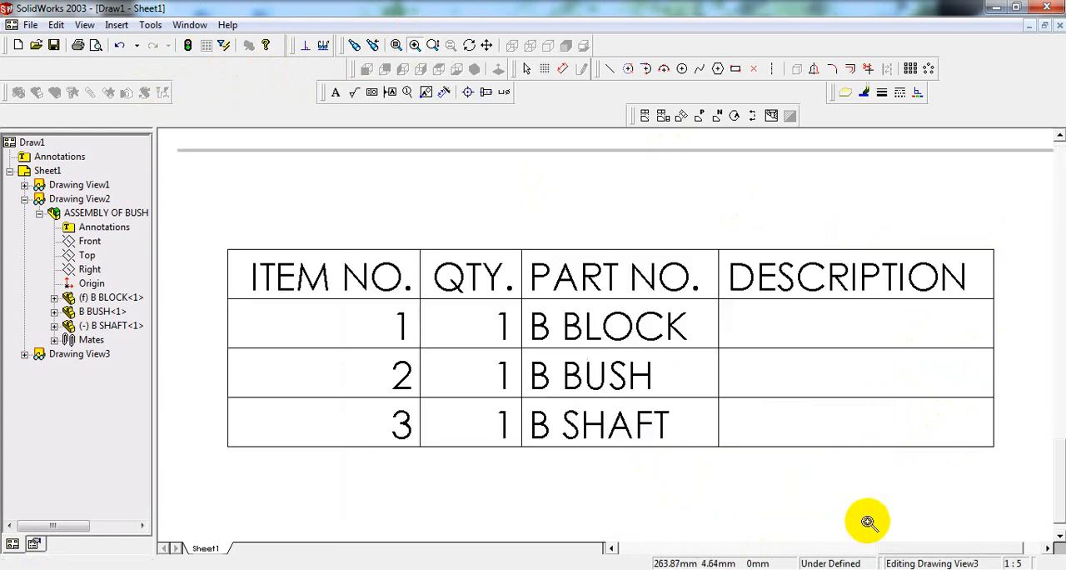
right_click(443, 201)
click(498, 212)
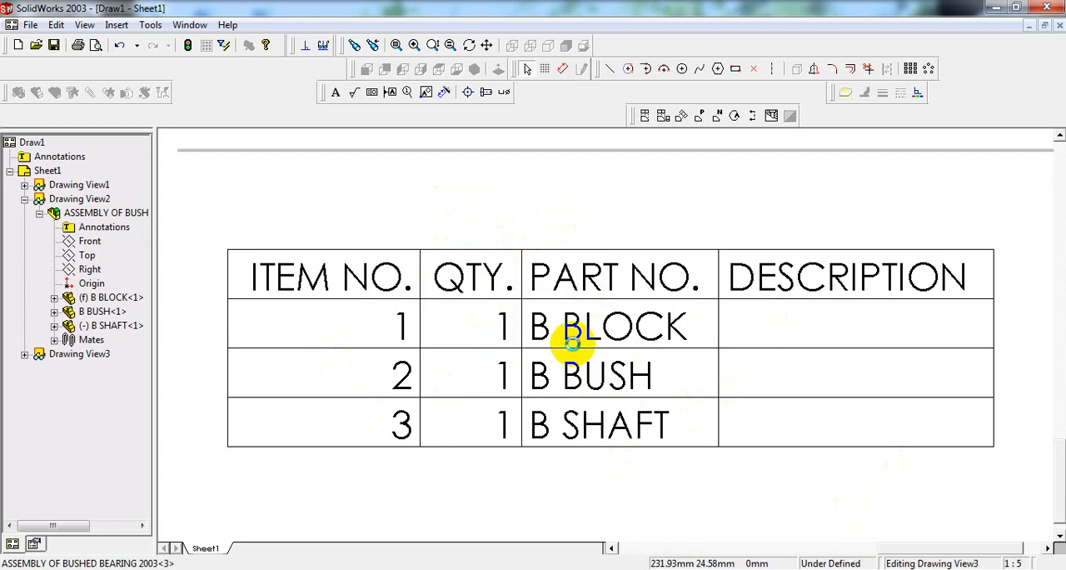
double_click(572, 341)
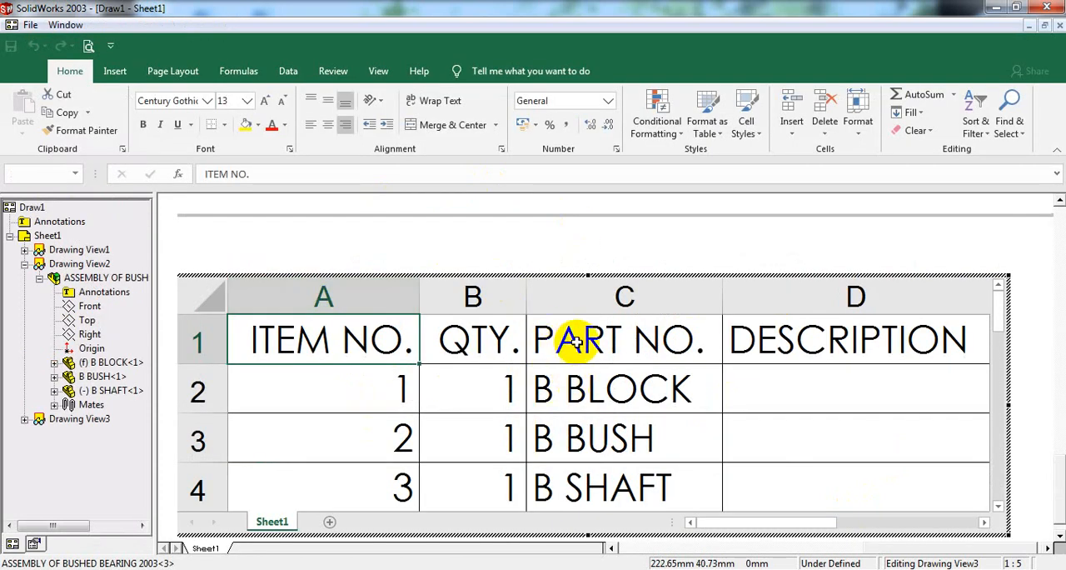
click(626, 339)
key(alt+Tab)
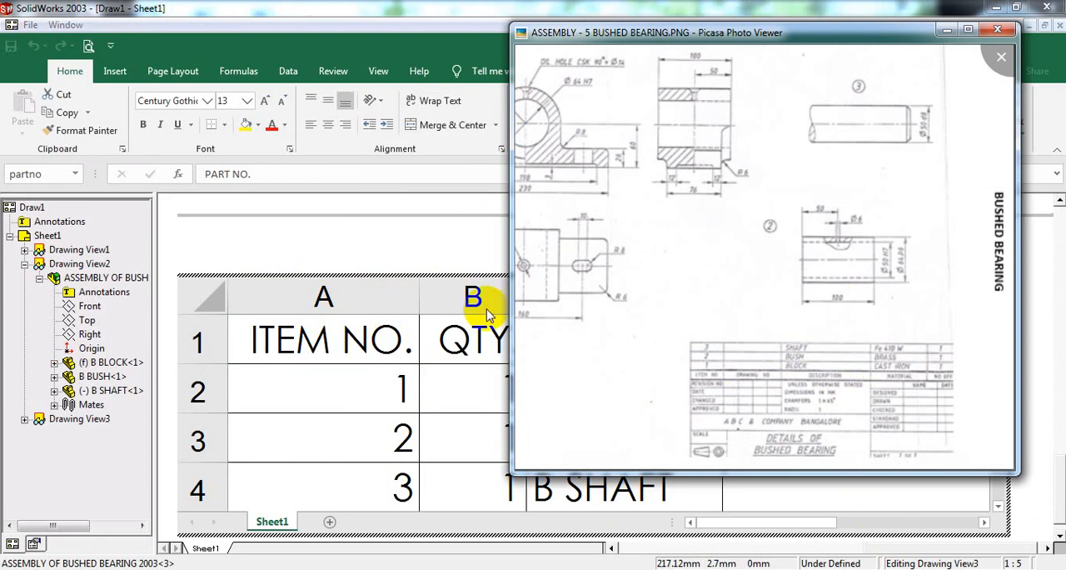
click(407, 297)
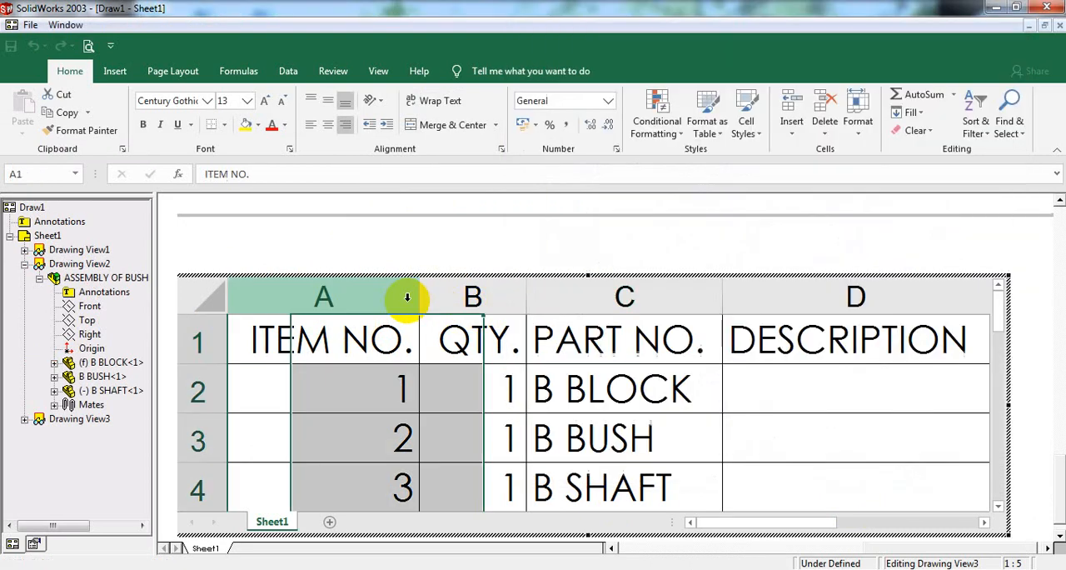
click(631, 338)
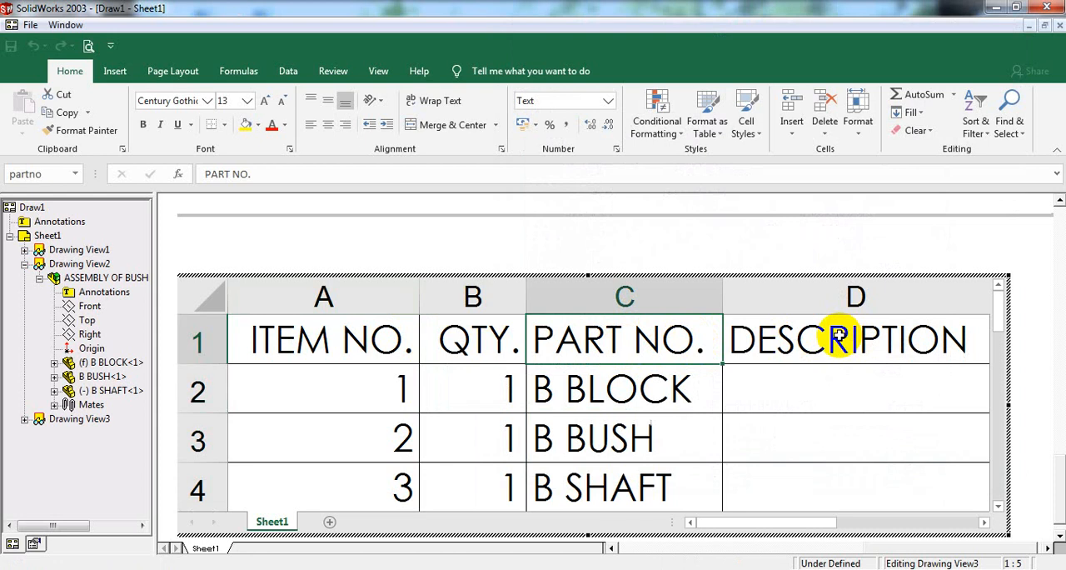
text(DESCR)
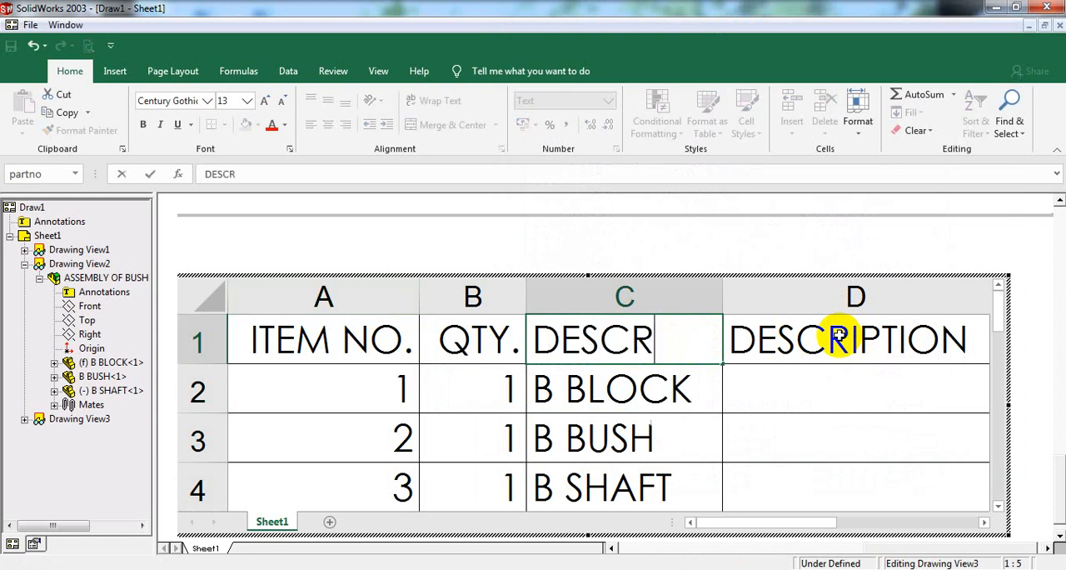
text(IPTION)
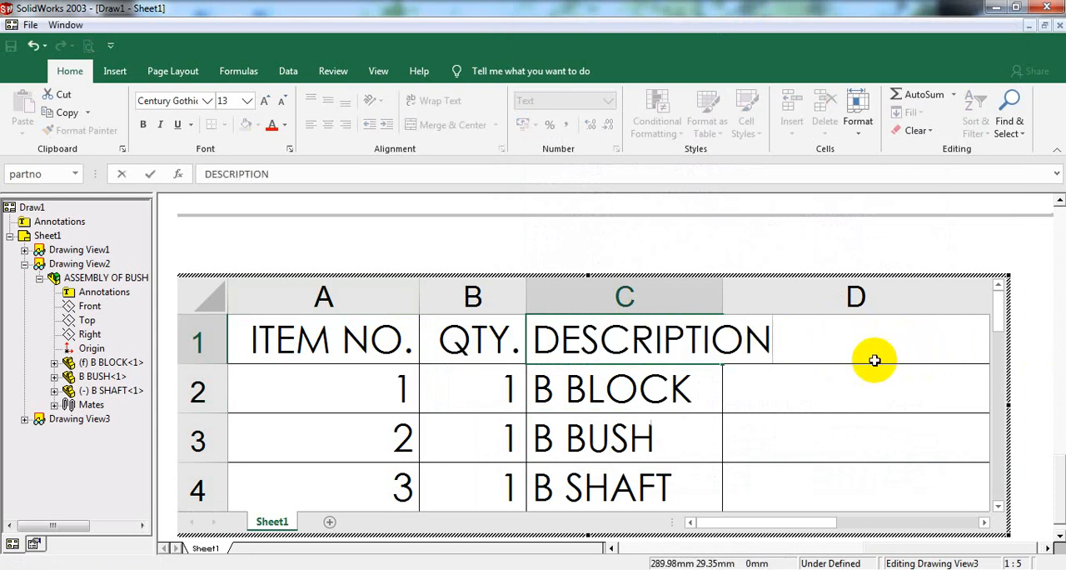
click(846, 389)
Step: Widen column C to fit its header and rename the header in D1 to MATERIAL
click(874, 340)
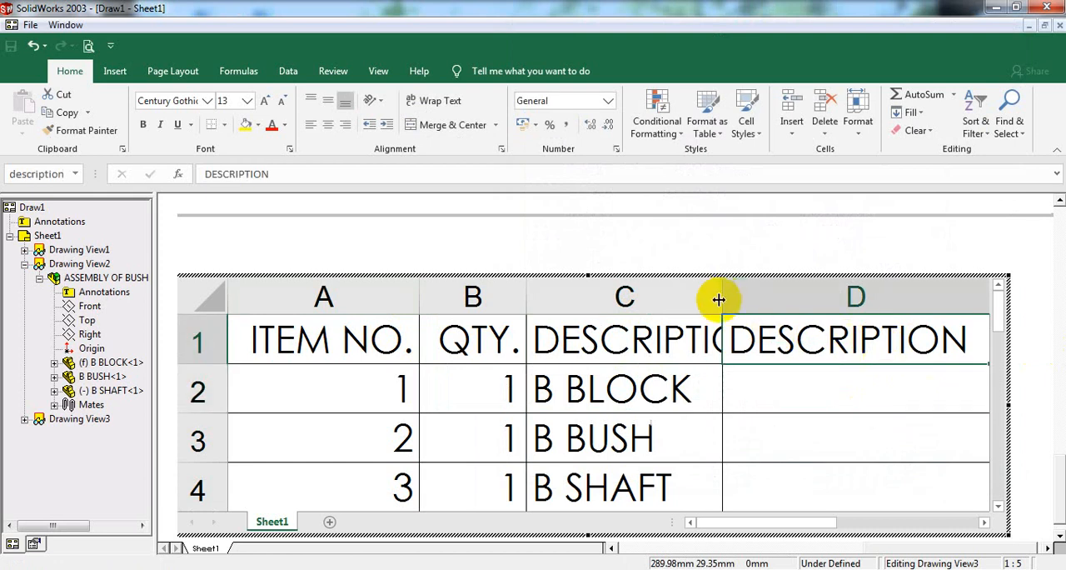
drag(723, 295, 782, 300)
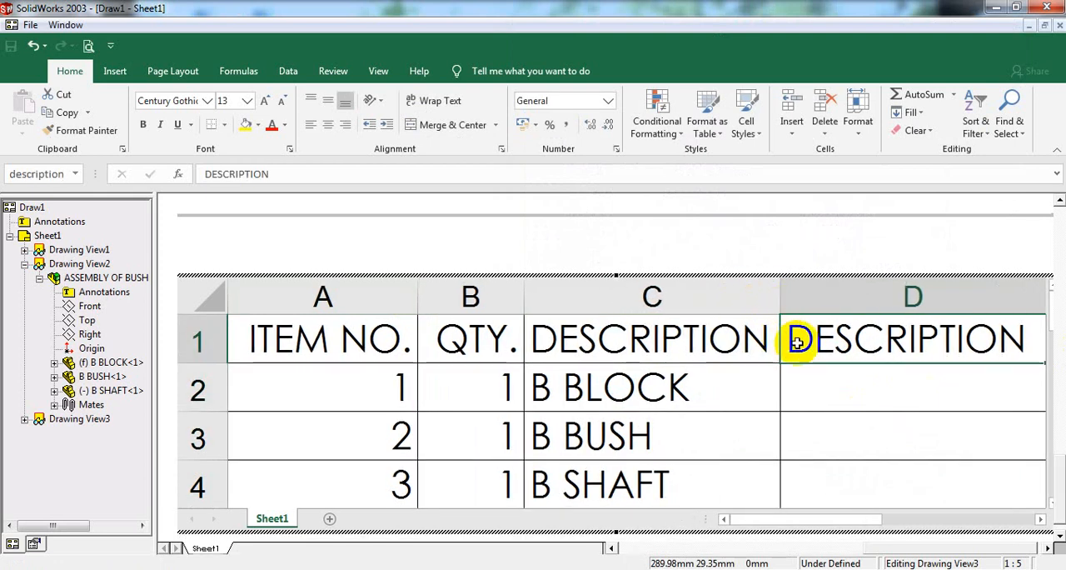
text(M)
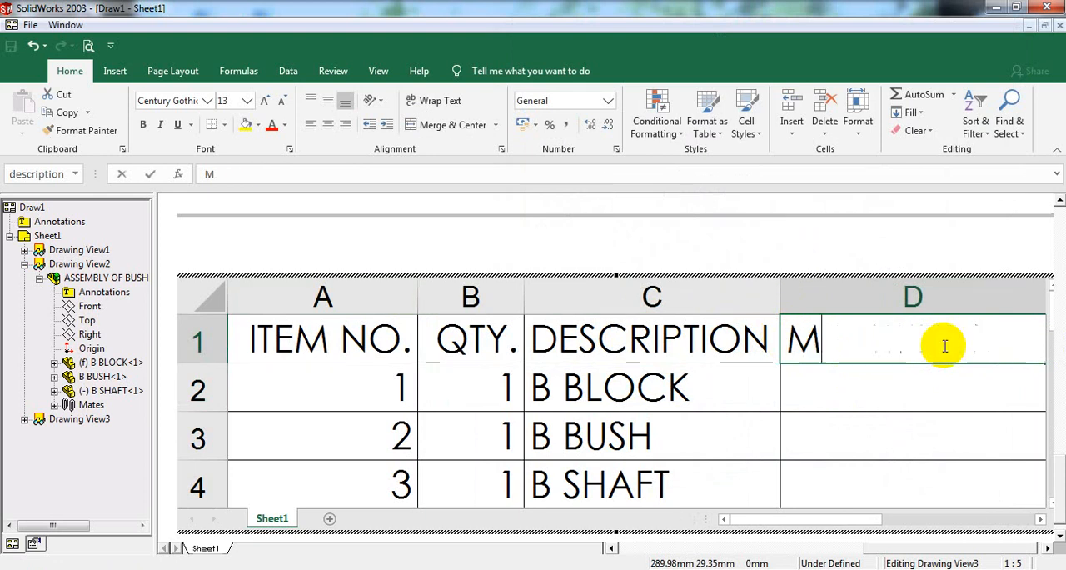
text(ATER)
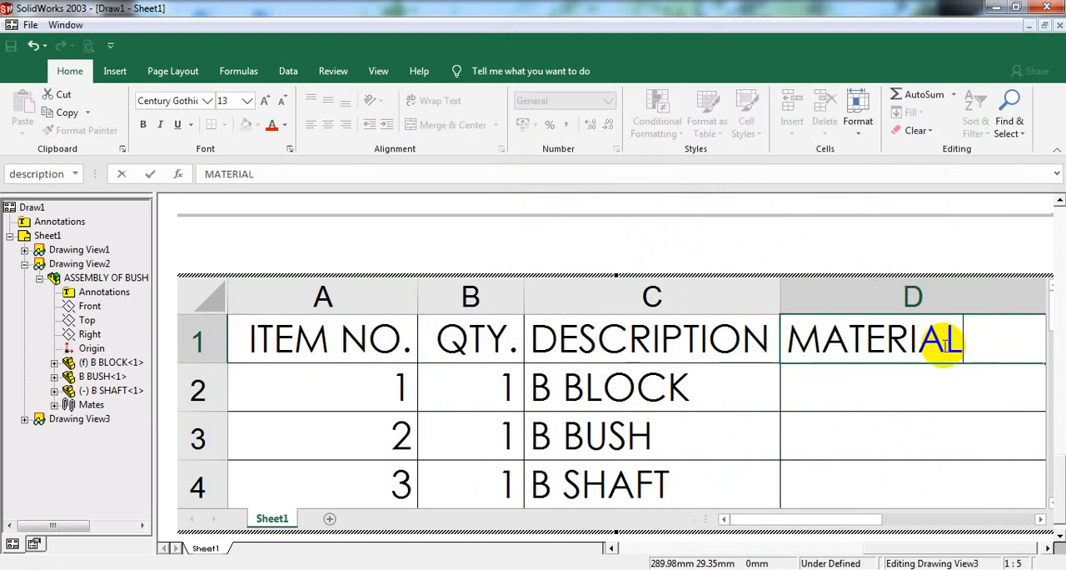
text(IAL)
click(843, 388)
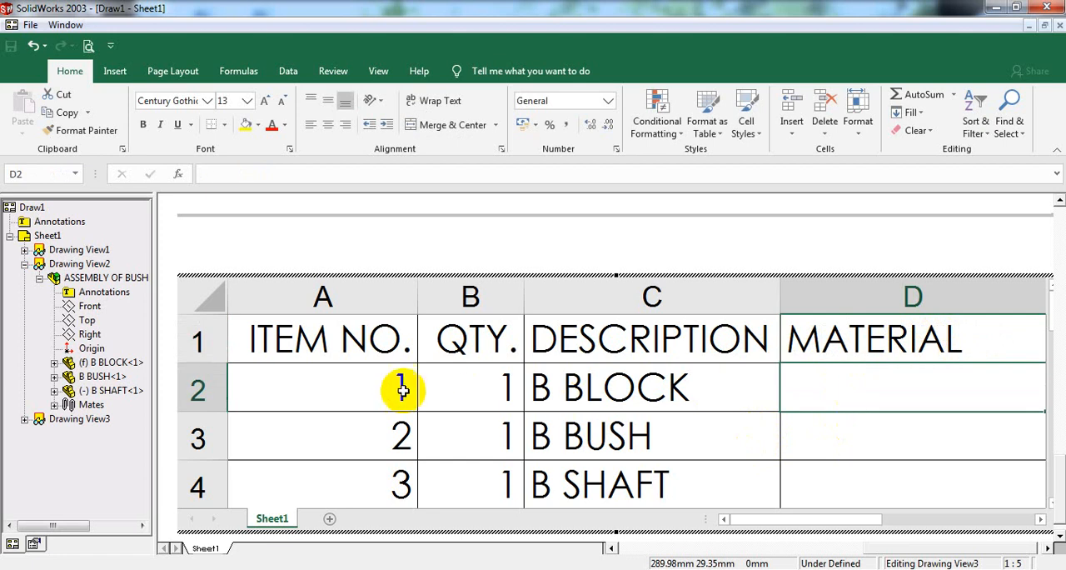
Step: Consult the bushed bearing reference drawing for the materials and enter CAST IRON for B BLOCK
click(750, 243)
click(559, 566)
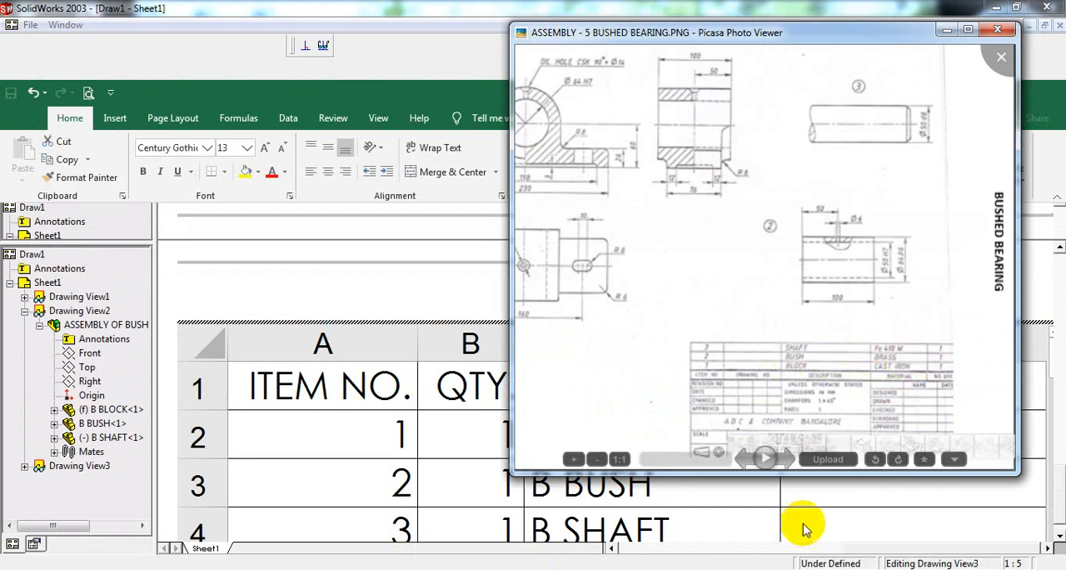
key(Escape)
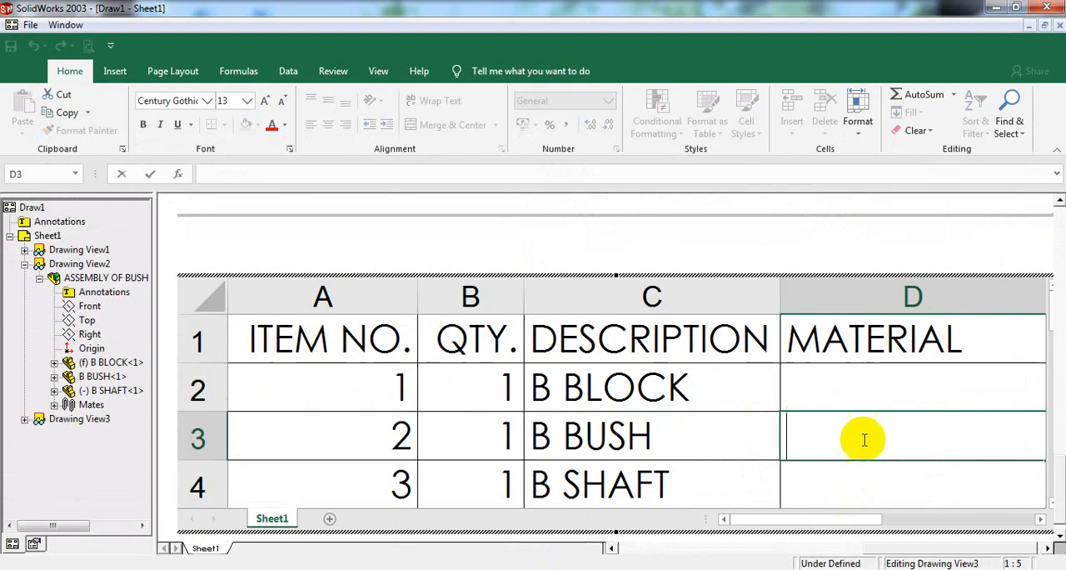
click(868, 397)
text(CAST IRON)
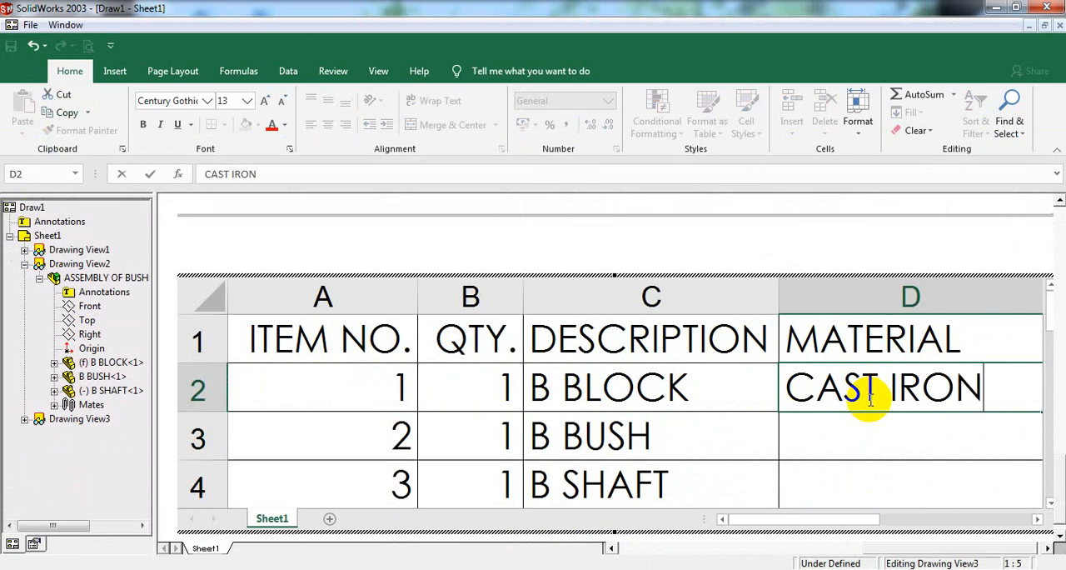
click(795, 441)
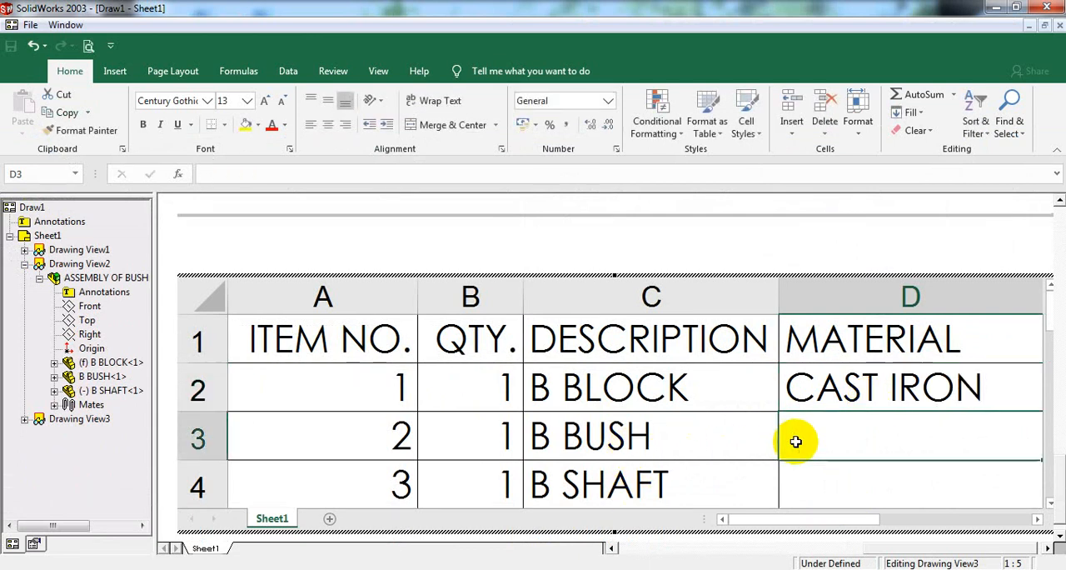
Step: Enter the material BRASS for B BUSH and Fe-410W for B SHAFT, and finish editing the table
text(BR)
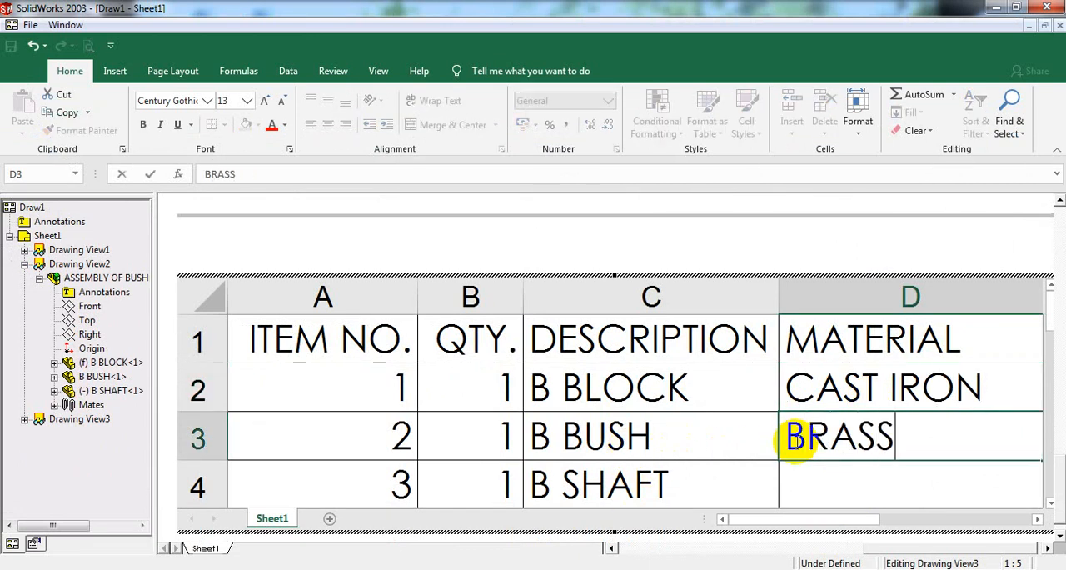
text(ASS)
click(798, 471)
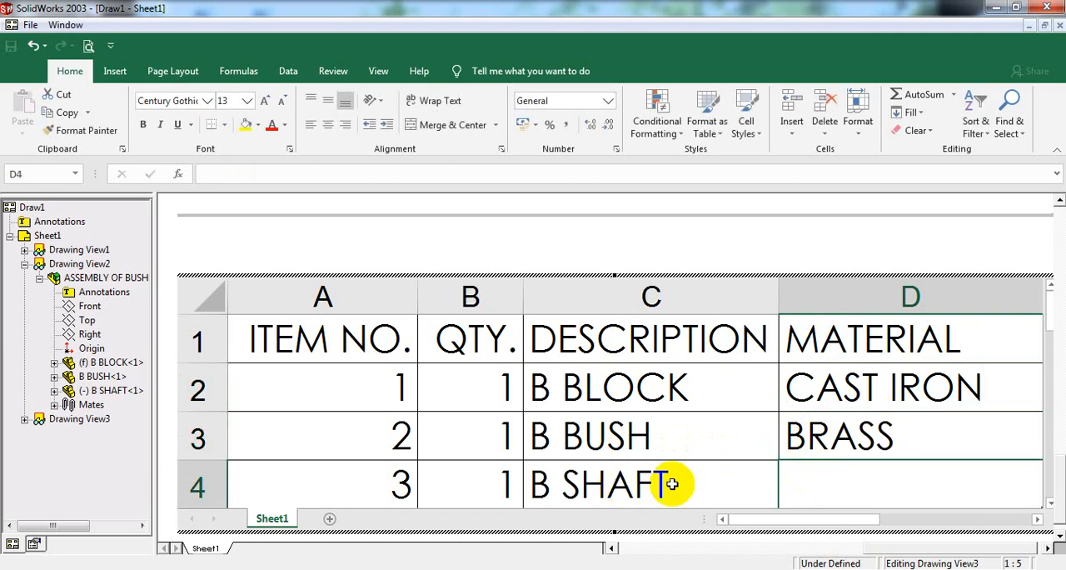
text(Fe-41)
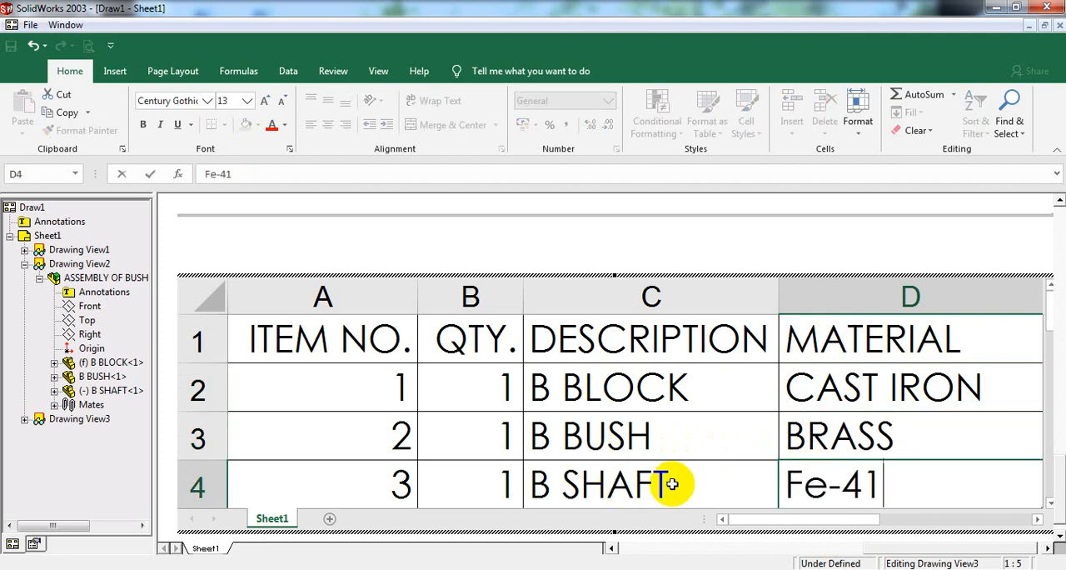
text(0W)
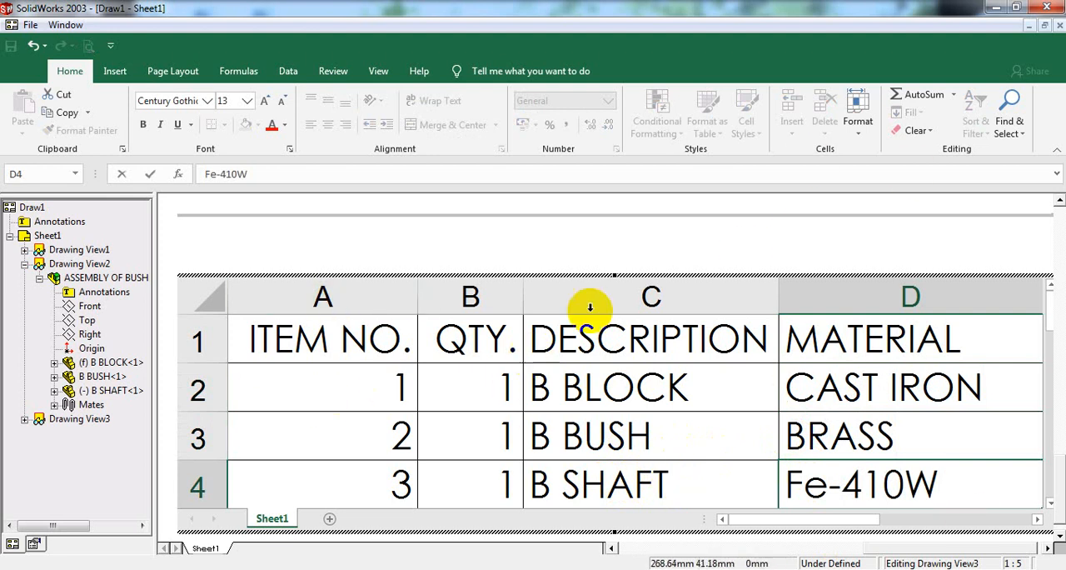
click(825, 246)
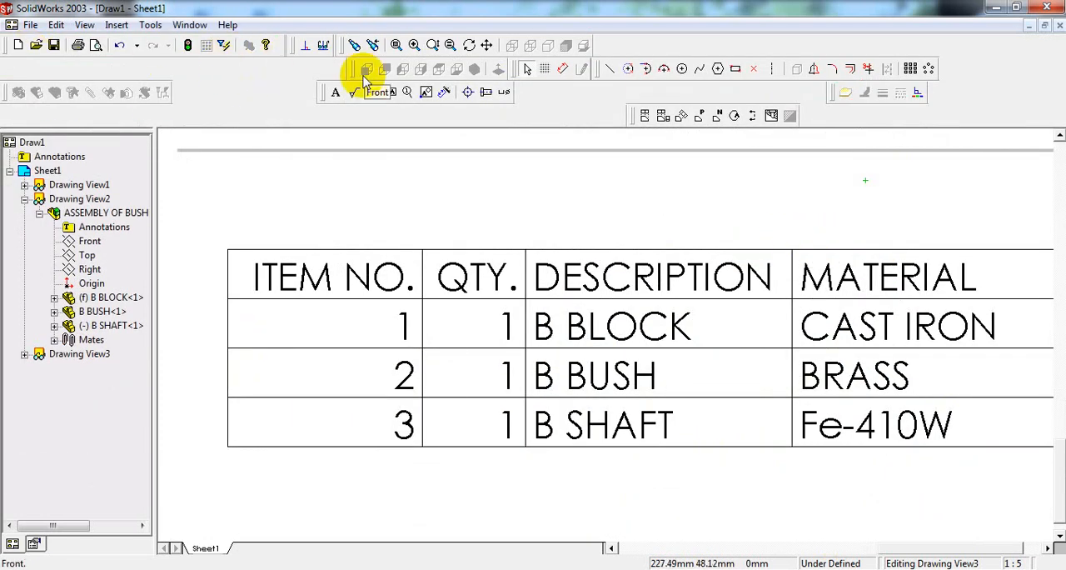
click(397, 46)
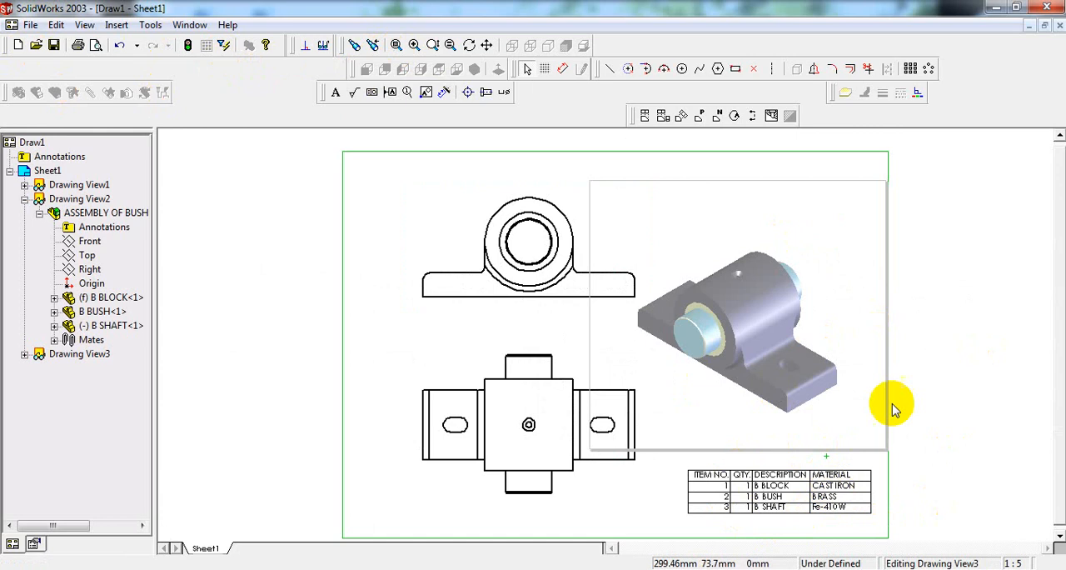
click(952, 431)
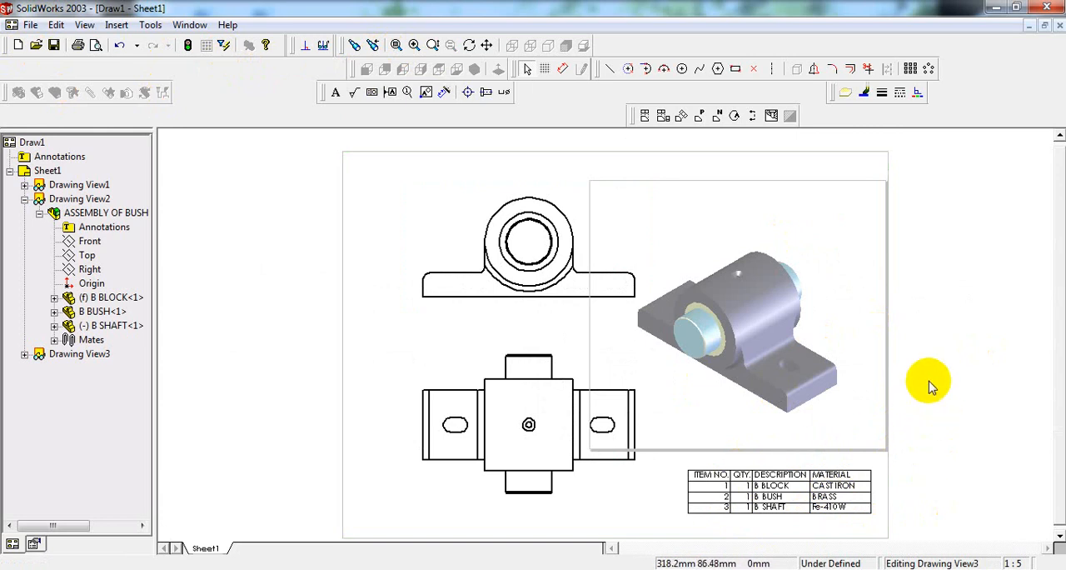
click(334, 94)
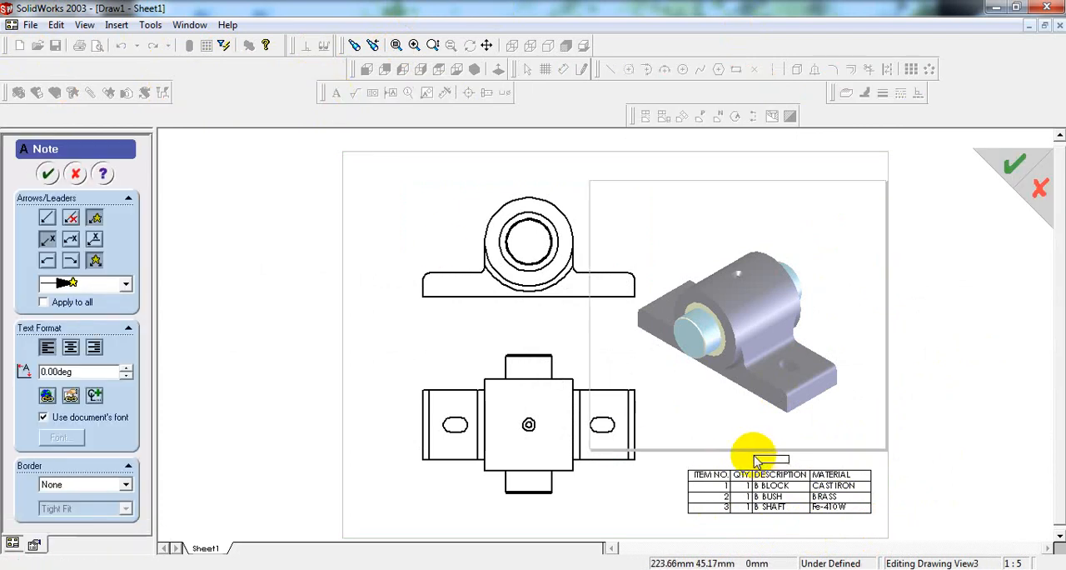
click(48, 175)
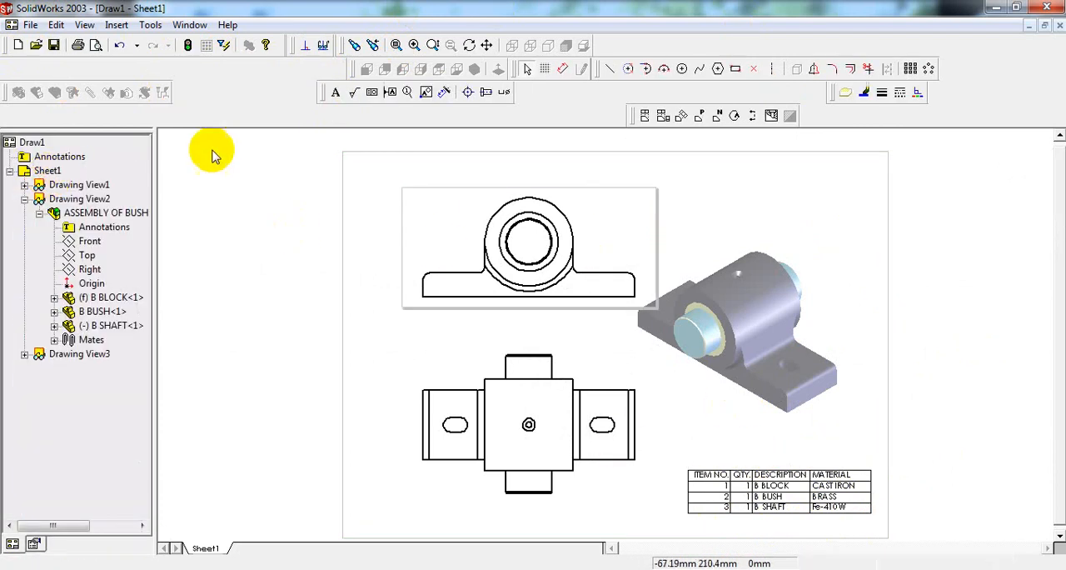
Step: Attach circular item-number balloons to the block's base and to the bush in the isometric view
click(408, 92)
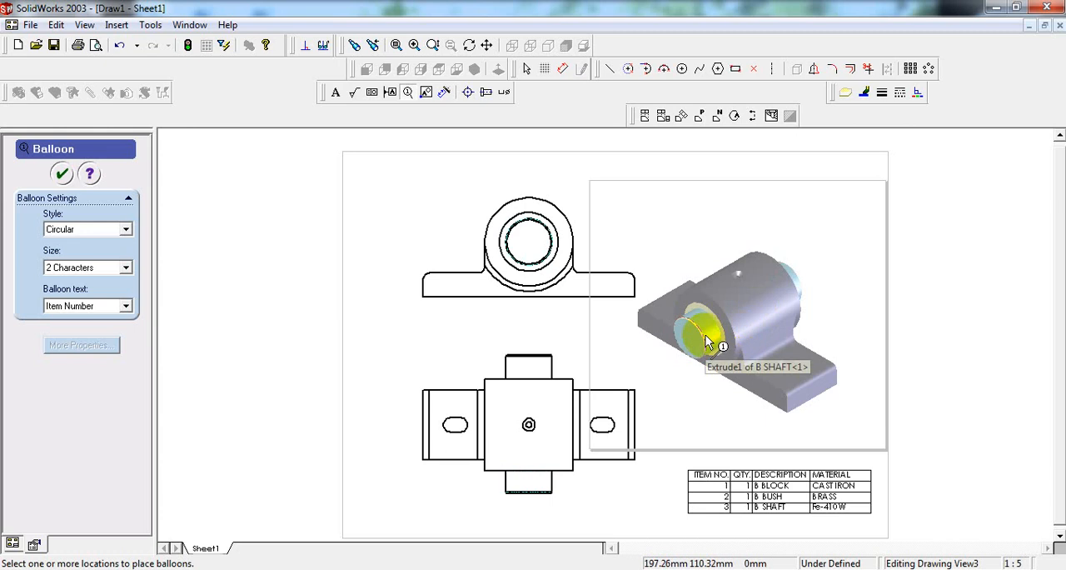
click(809, 365)
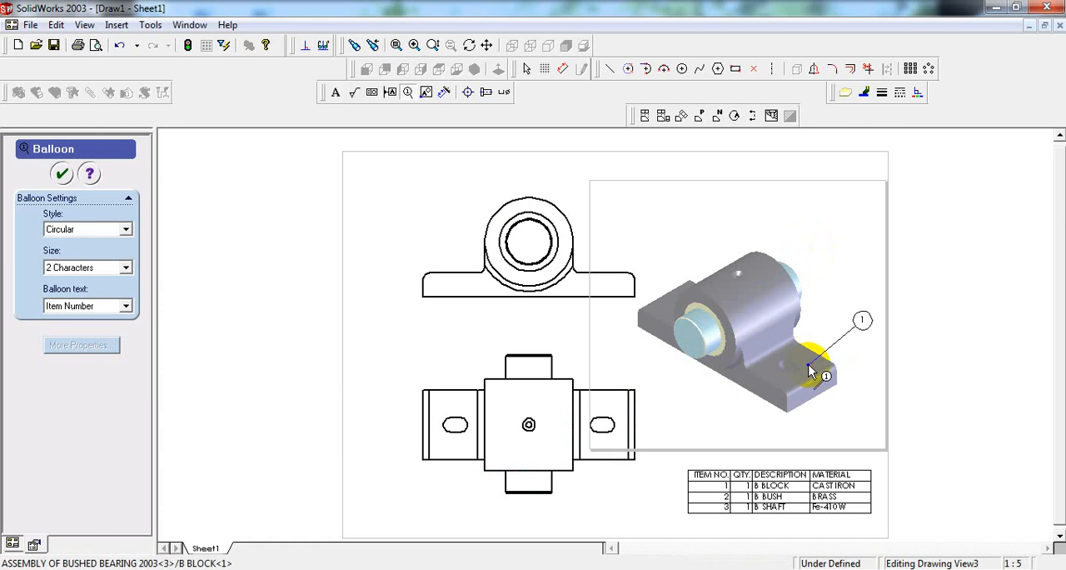
click(858, 310)
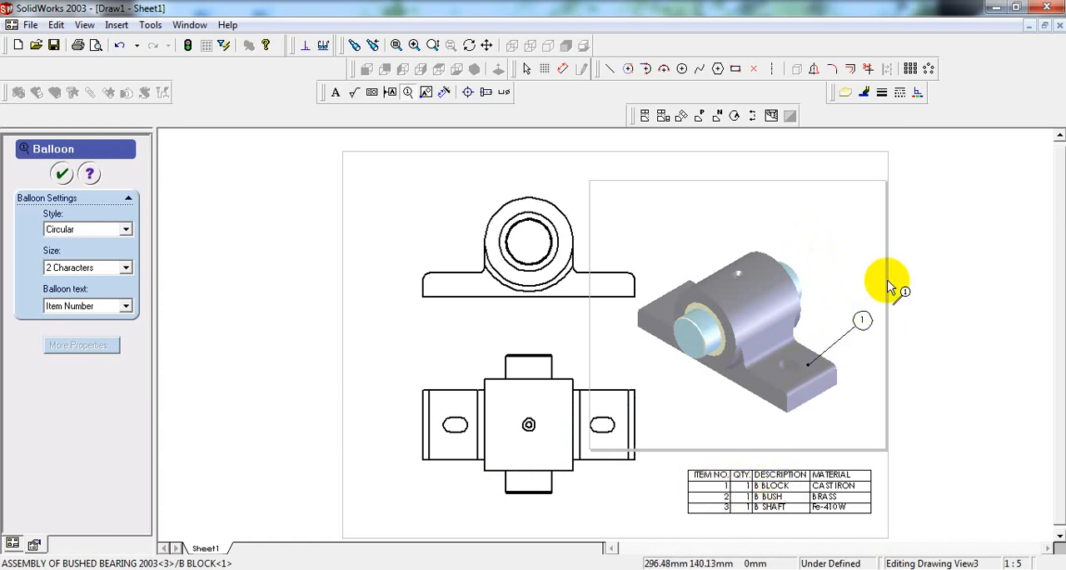
scroll(720, 317, down, 3)
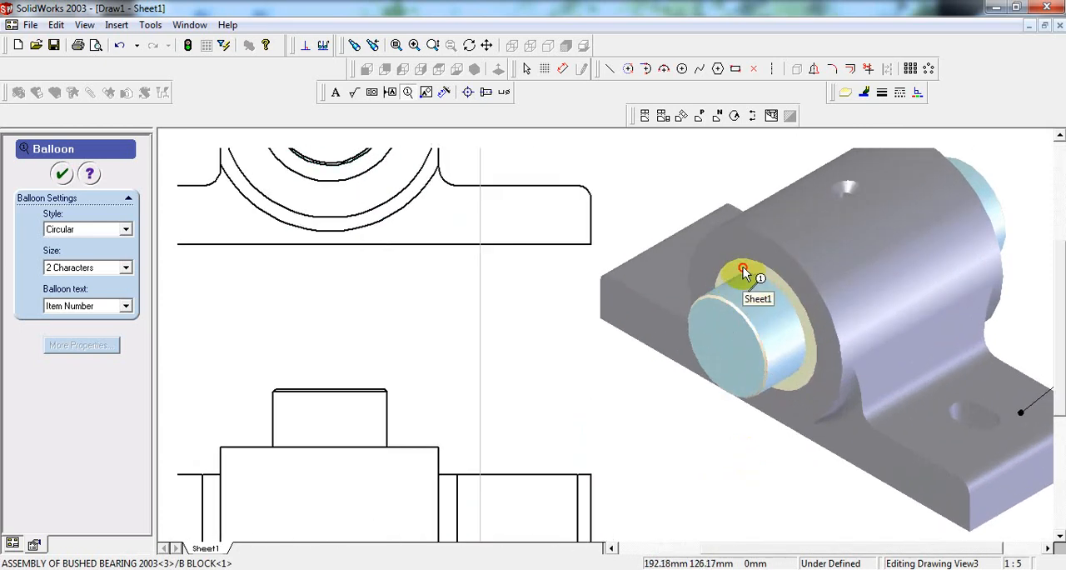
click(743, 268)
scroll(782, 237, up, 3)
scroll(776, 233, down, 3)
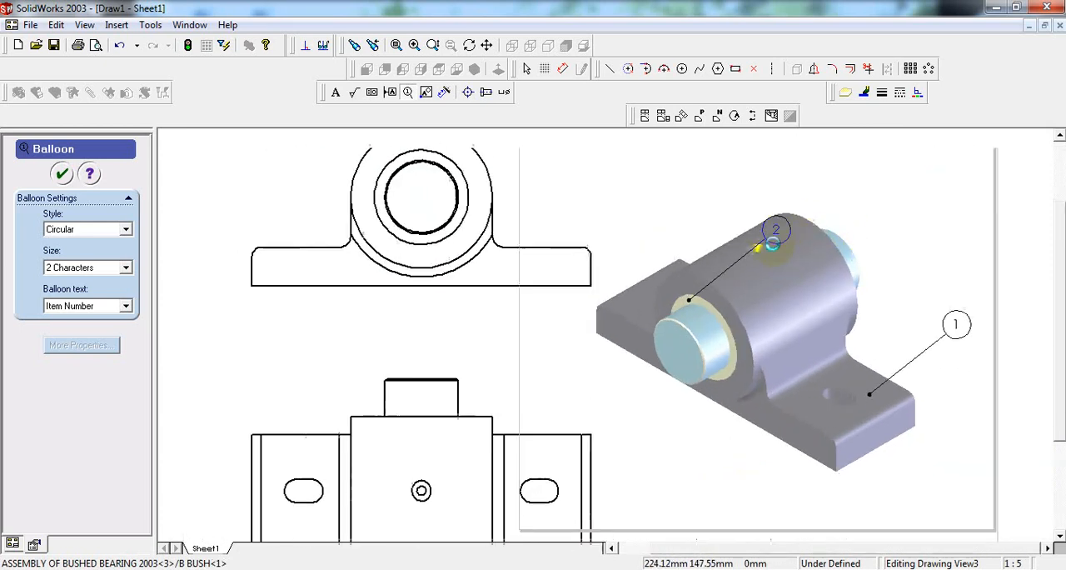
click(788, 220)
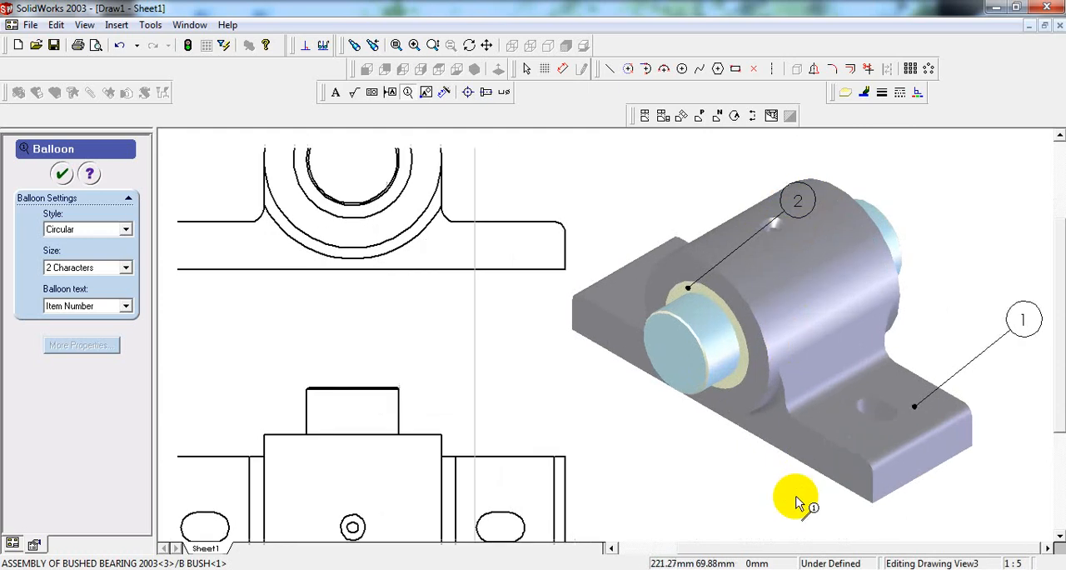
Step: Attach an item-number balloon to the shaft's far end in the isometric view, finish the Balloon command and show the whole sheet
scroll(796, 500, up, 3)
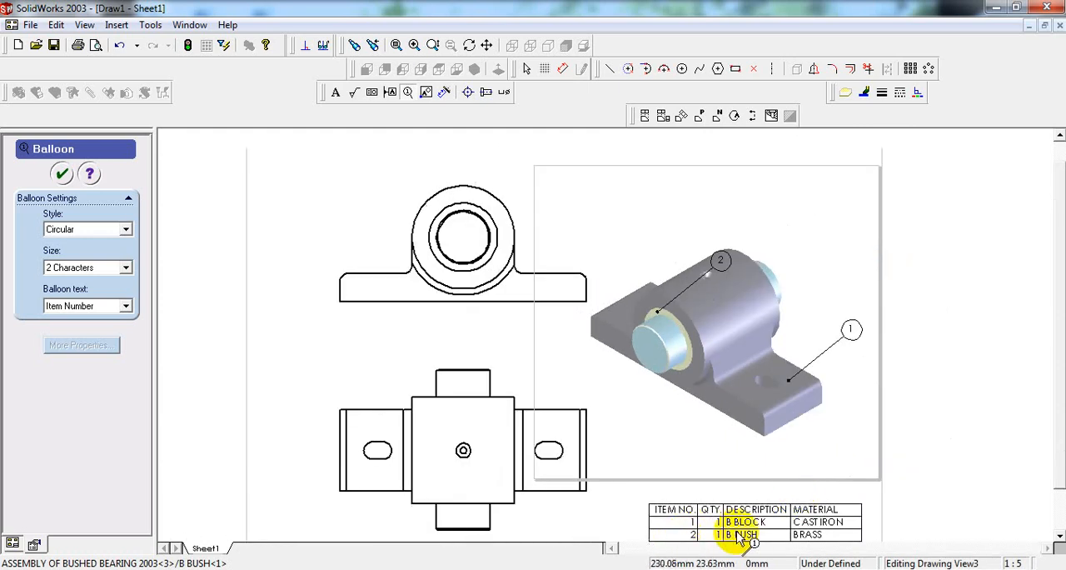
click(781, 287)
click(842, 230)
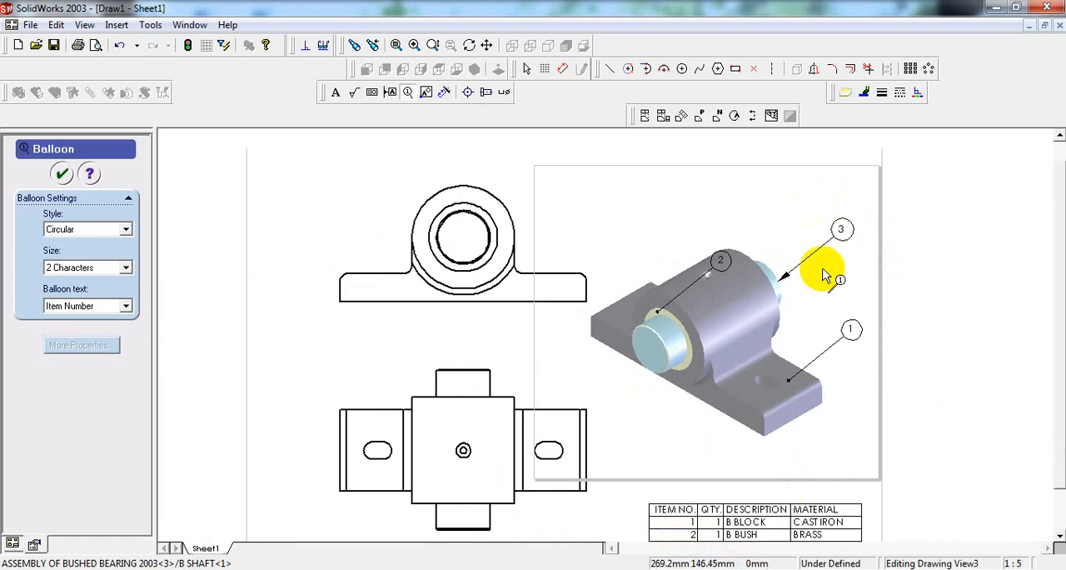
scroll(709, 546, down, 1)
scroll(708, 545, up, 3)
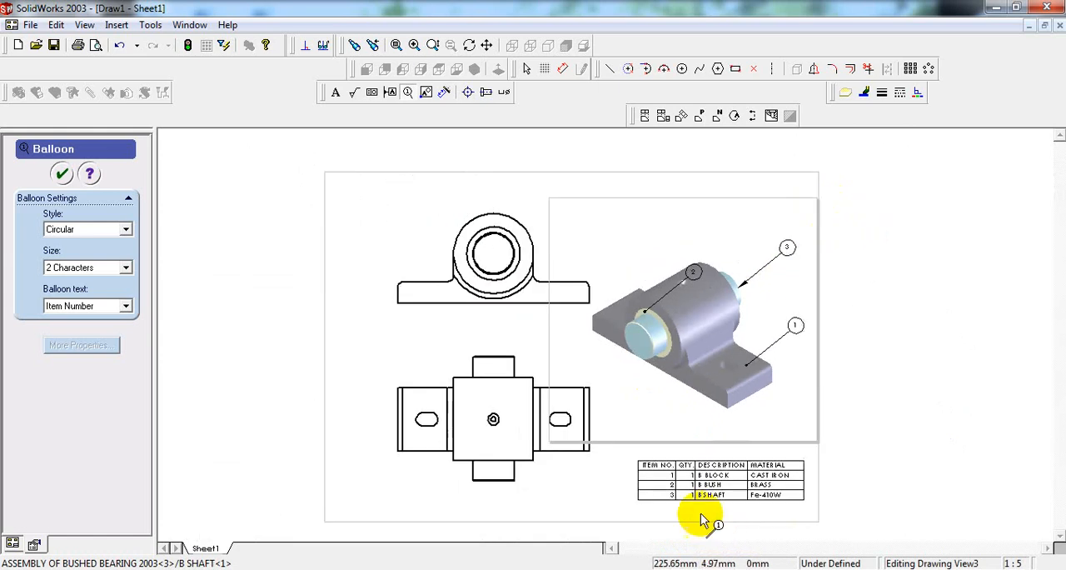
scroll(679, 503, down, 2)
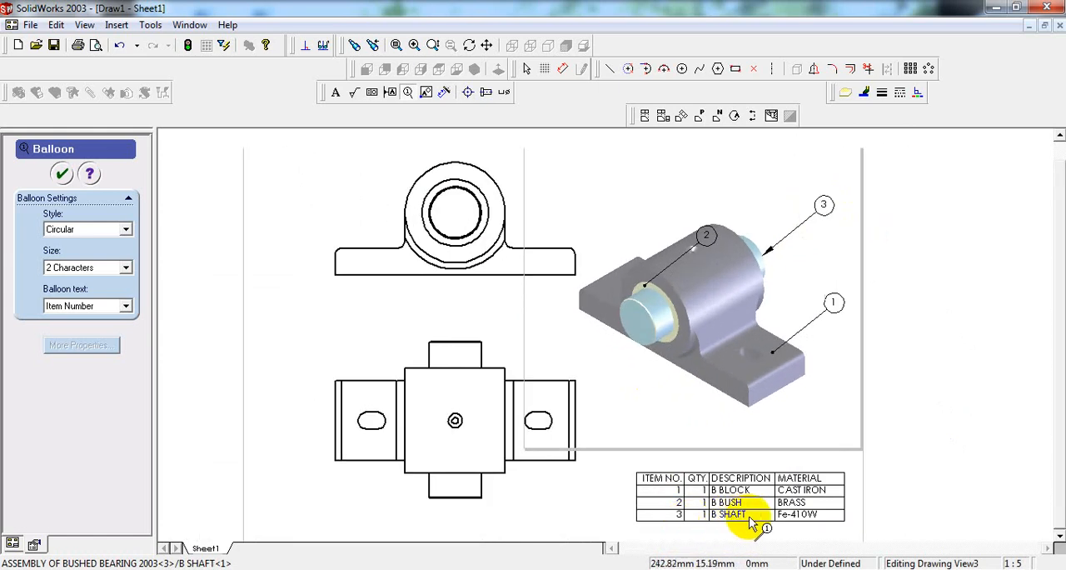
click(63, 173)
click(395, 46)
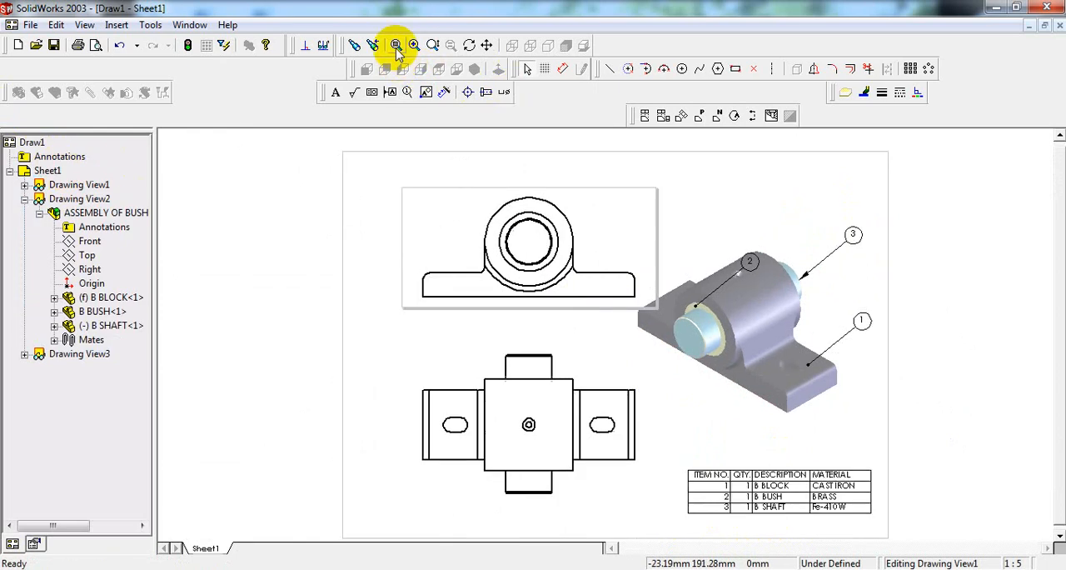
Step: Reposition the balloons: move the bush's balloon off the model, above the block's rear flange, and bring the shaft and block balloons closer in
drag(764, 265, 750, 263)
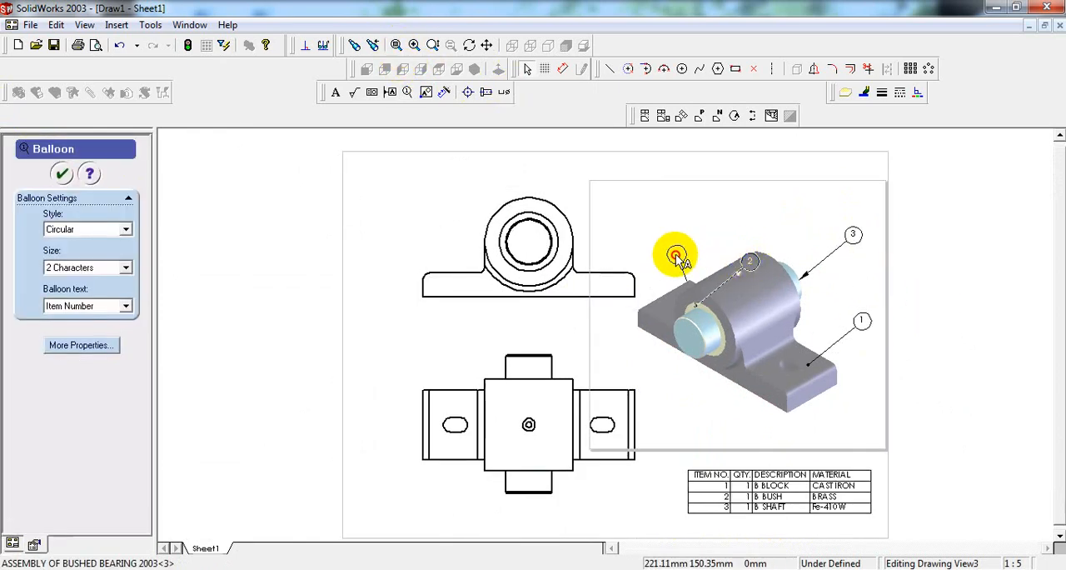
drag(675, 260, 675, 256)
drag(852, 232, 822, 245)
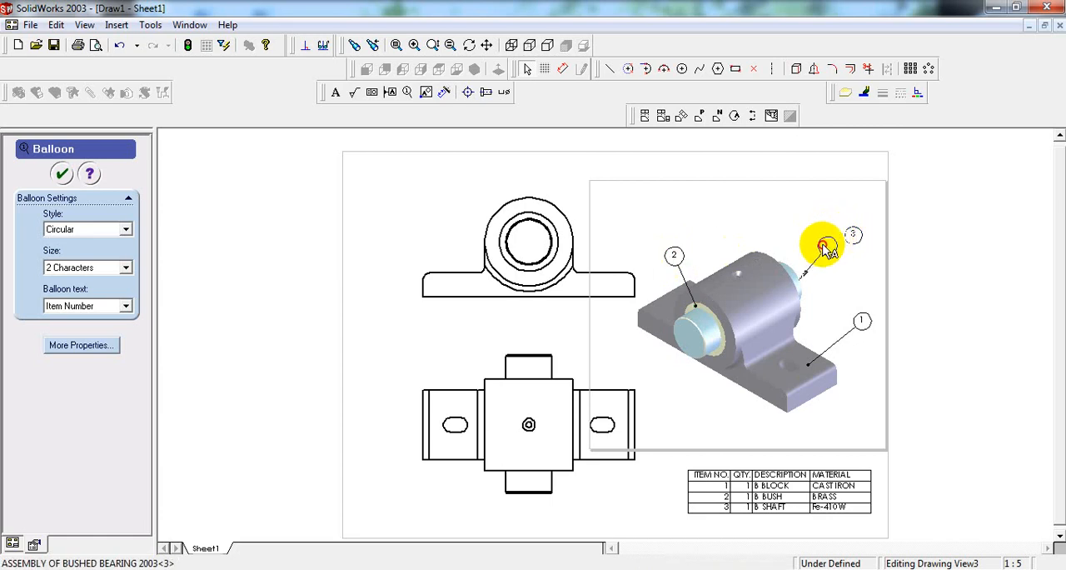
drag(866, 323, 851, 330)
click(966, 302)
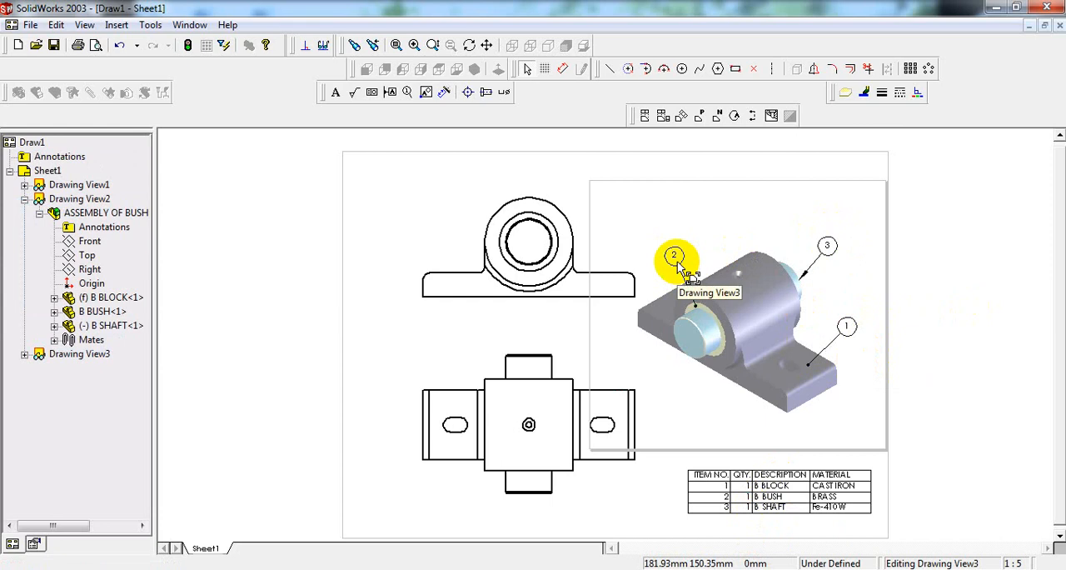
click(831, 247)
click(947, 259)
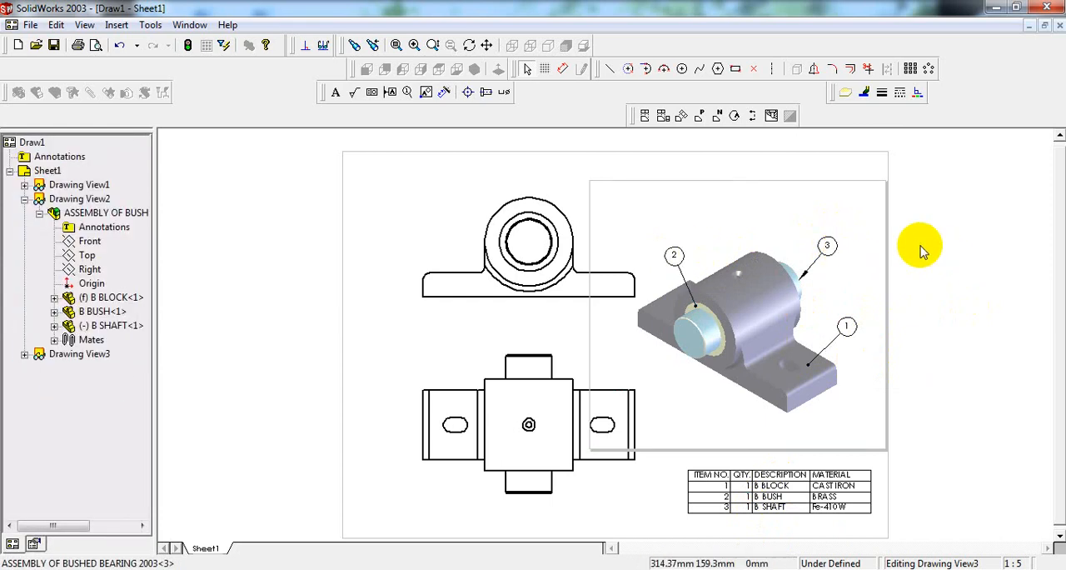
Step: Add the note FRONT VIEW above the front view and the note TOP VIEW below the top view
click(336, 94)
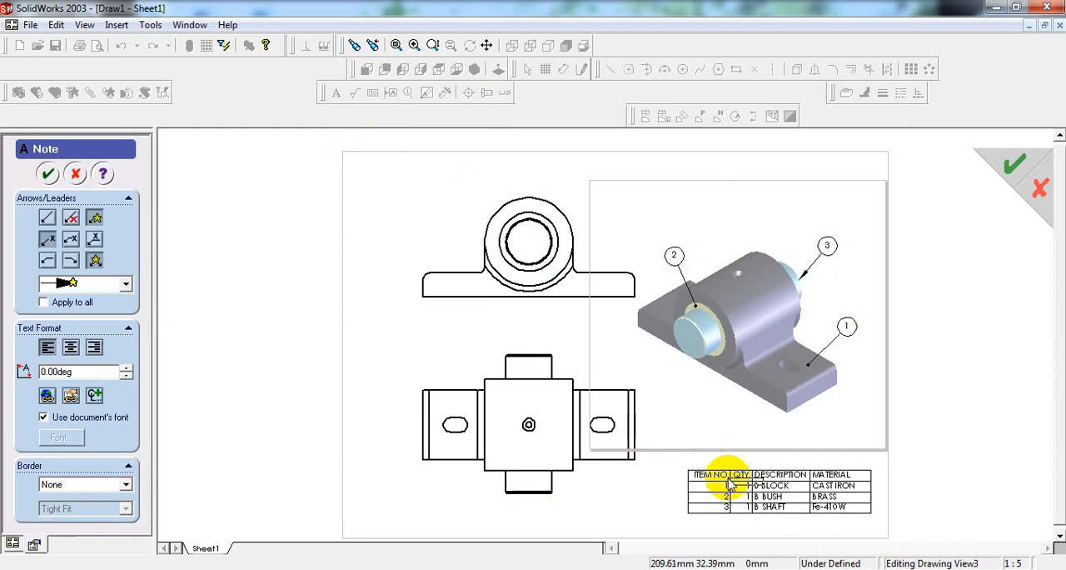
click(512, 183)
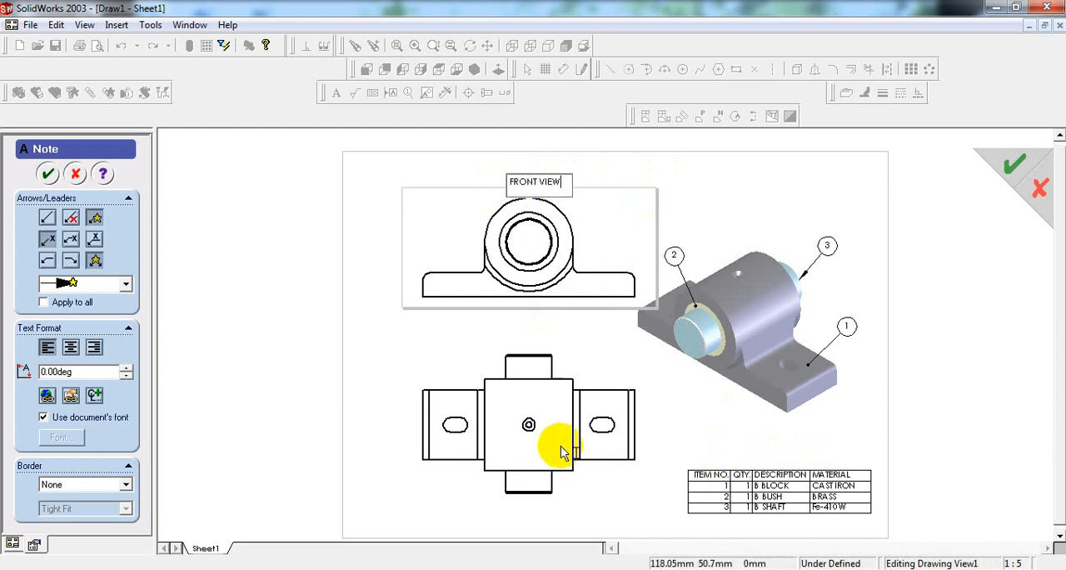
click(522, 511)
click(505, 516)
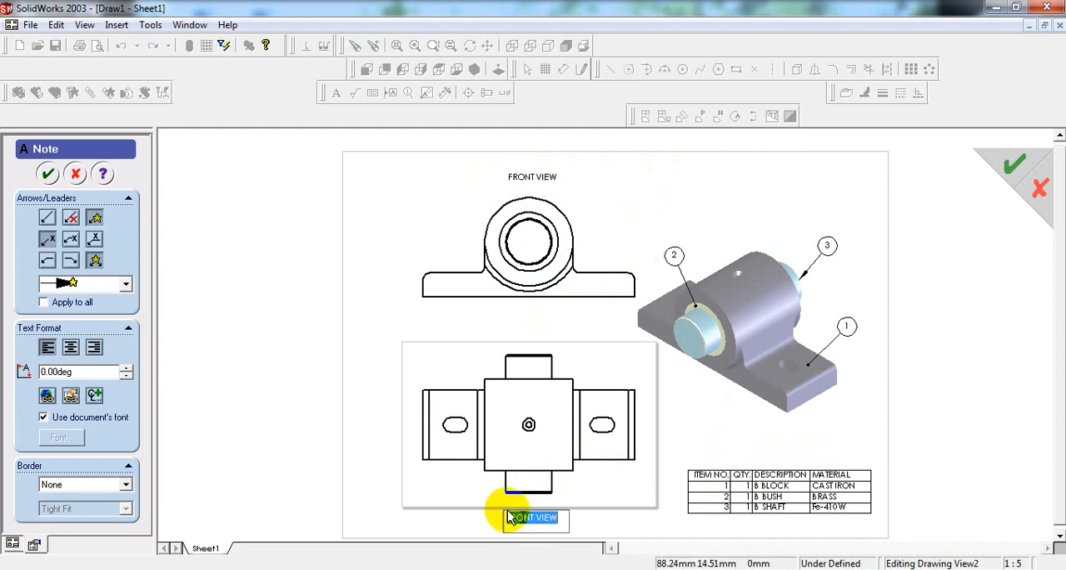
key(Delete)
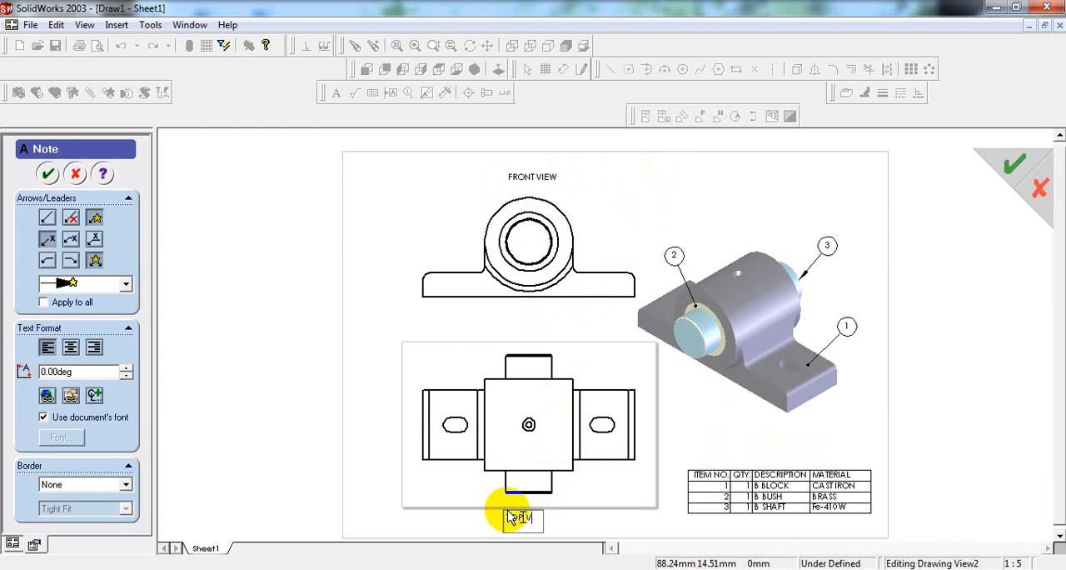
click(743, 455)
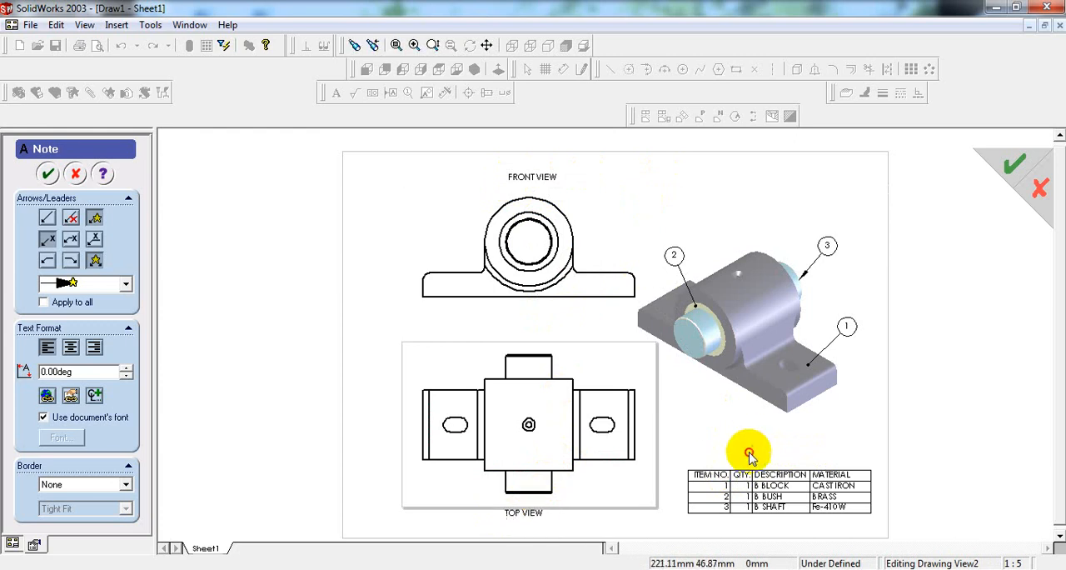
Step: Add the notes BILL OF MATERIALS above the table and ASSEMBLY OF BUSHED BEARING above the isometric view, and finish the Note command
click(749, 459)
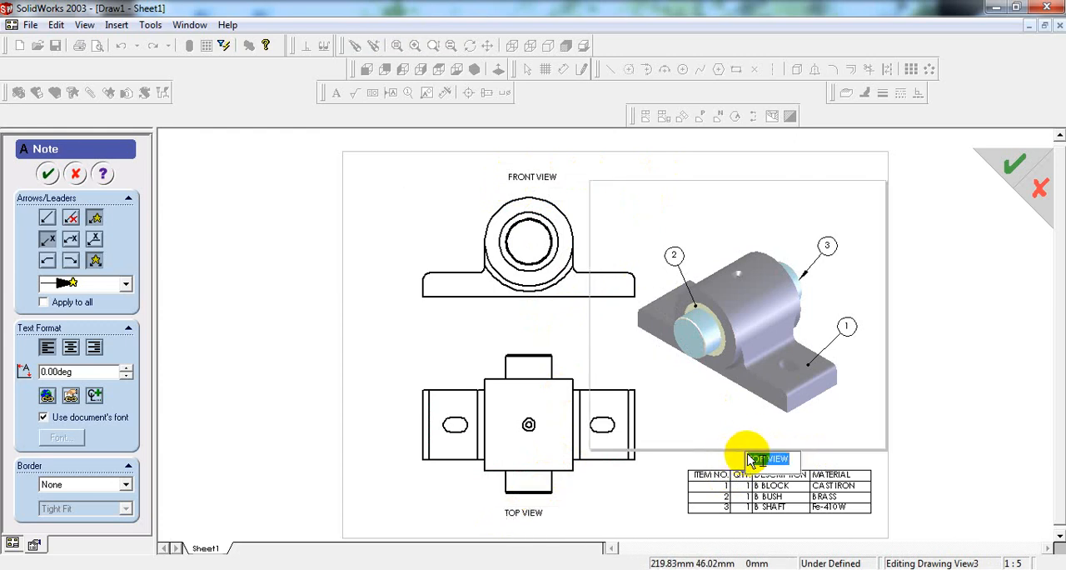
key(Delete)
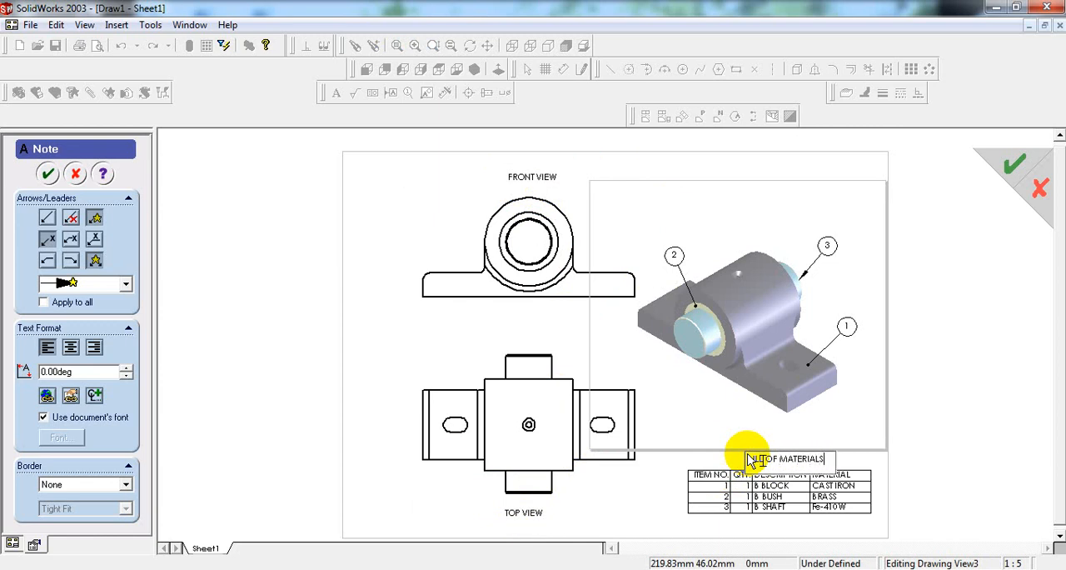
click(625, 175)
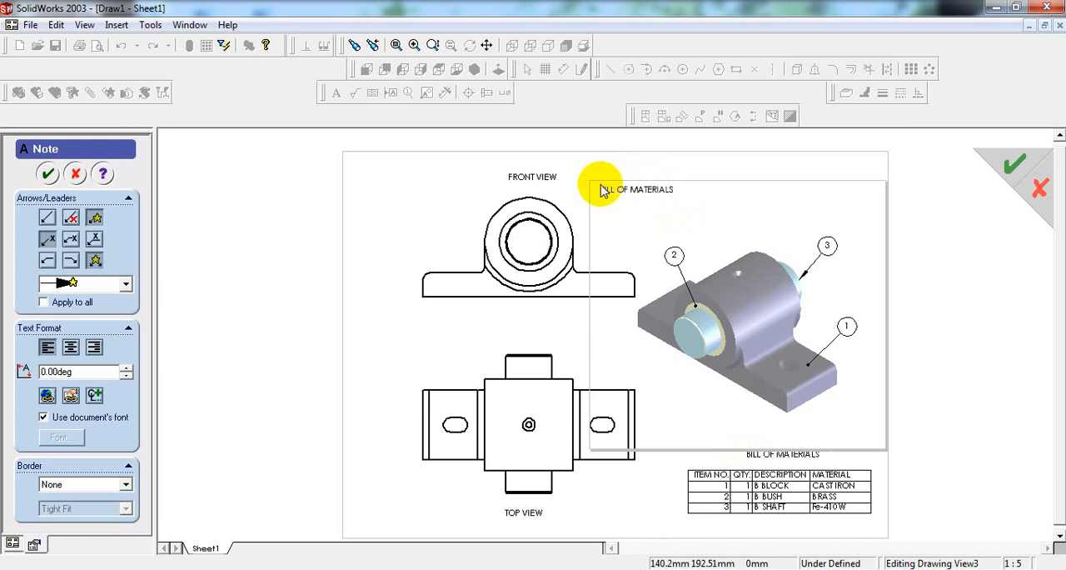
click(602, 190)
key(Delete)
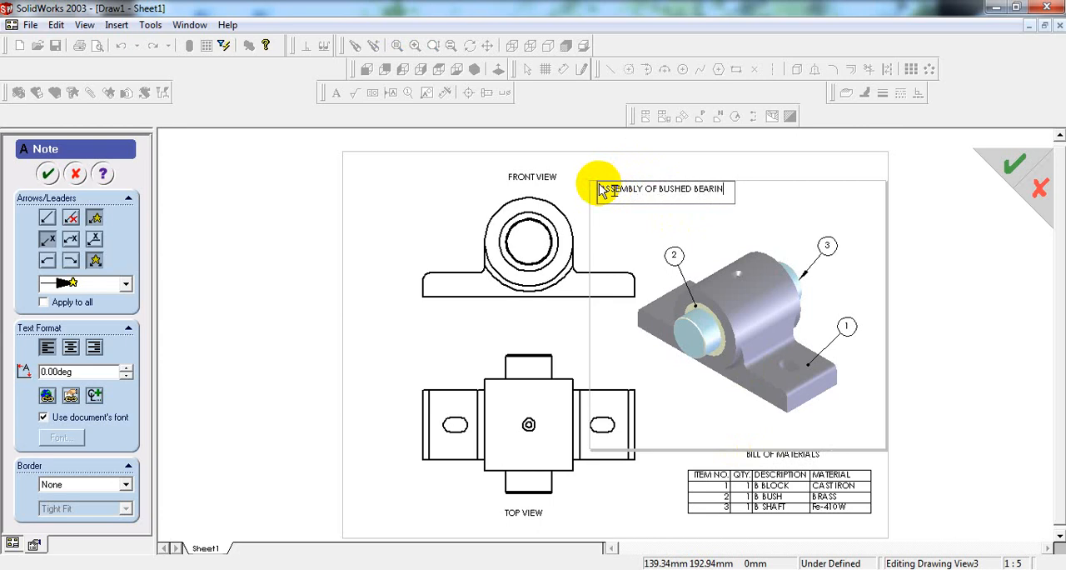
click(935, 224)
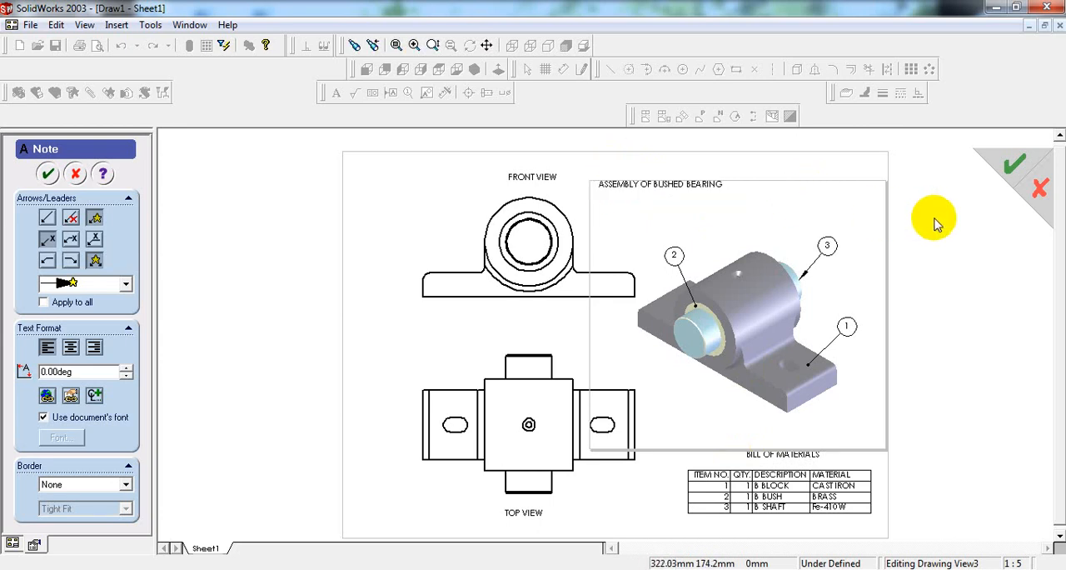
click(47, 173)
Step: Centre the FRONT VIEW note just above the front view and shift the isometric view with its notes slightly down toward the sheet's right edge
drag(526, 177, 526, 185)
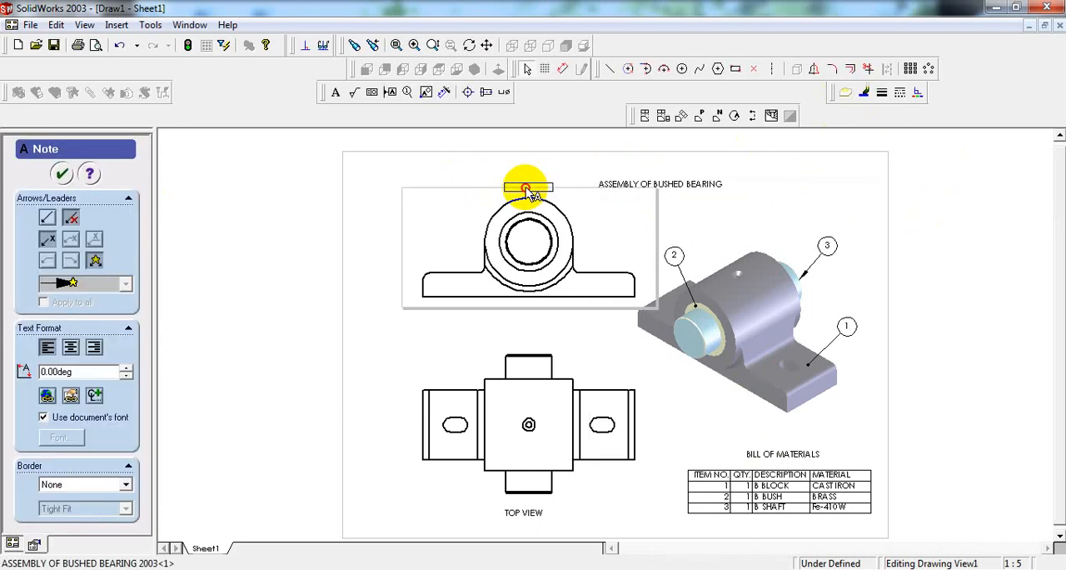
drag(654, 183, 646, 185)
click(760, 179)
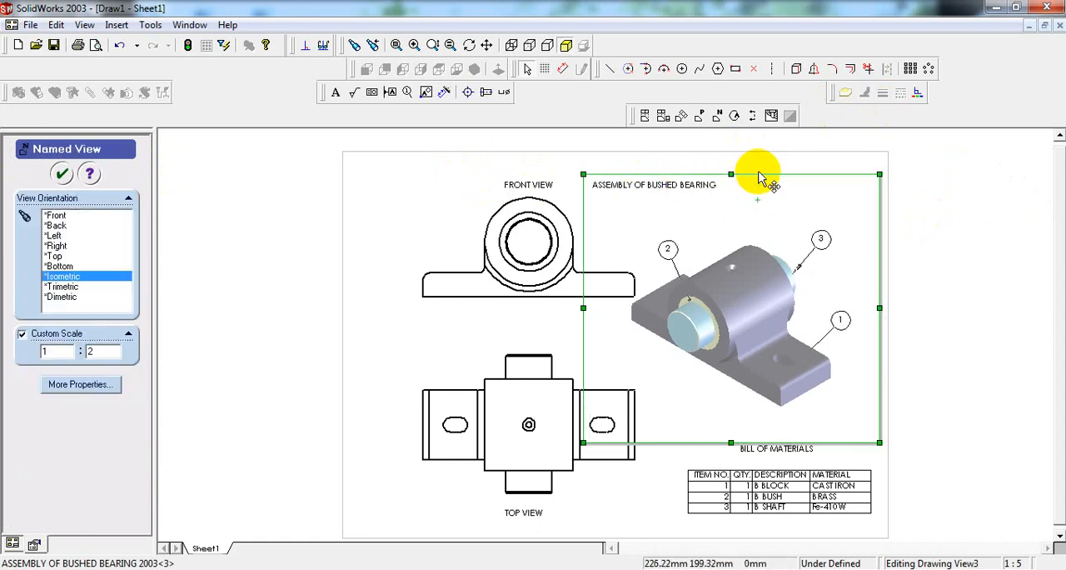
click(786, 178)
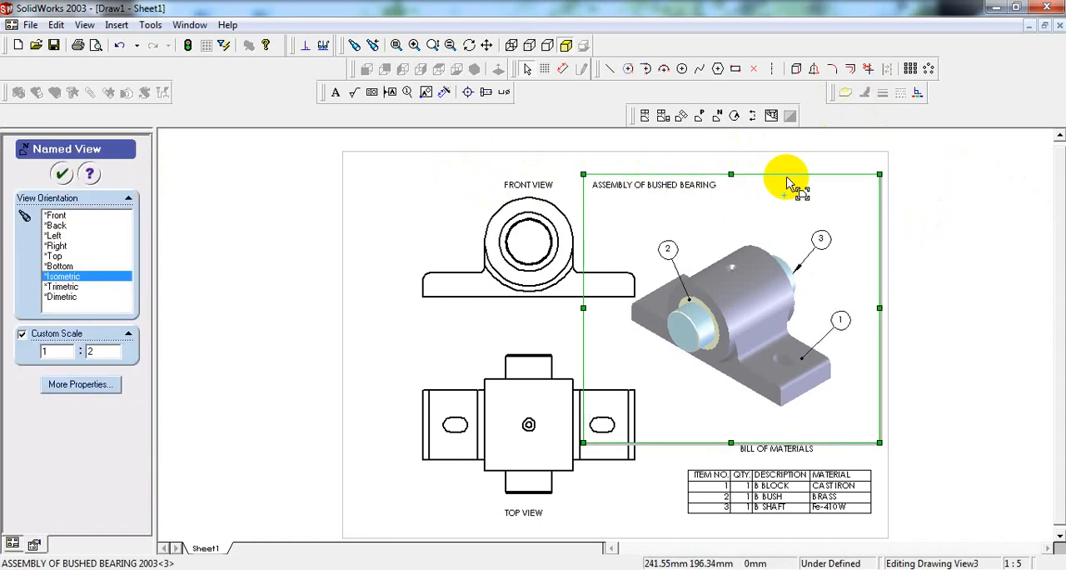
drag(788, 180, 800, 187)
click(955, 238)
Step: Move the ASSEMBLY OF BUSHED BEARING note up near the sheet's upper edge as the drawing title
drag(670, 204, 637, 169)
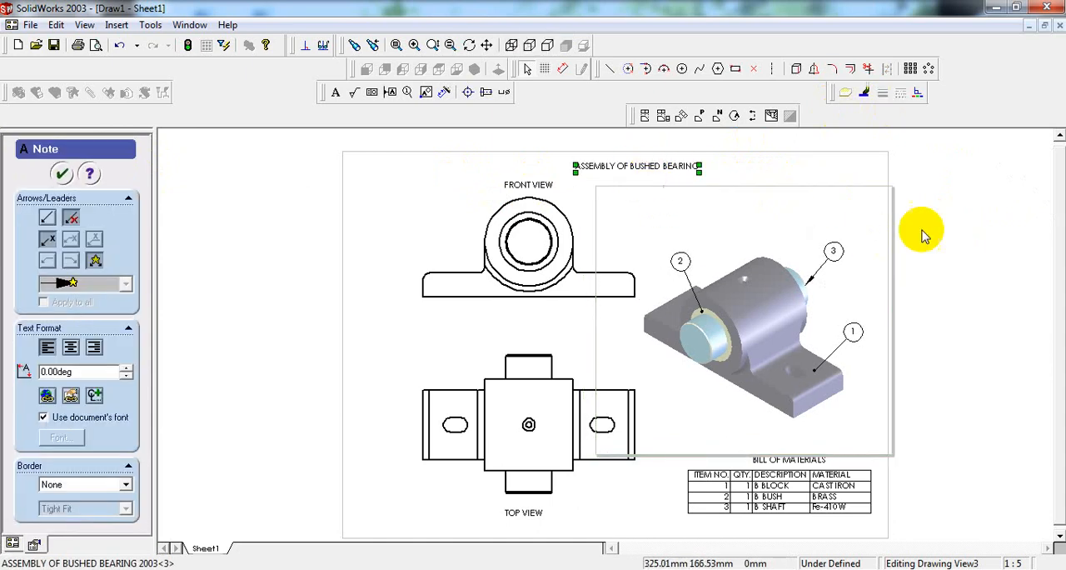
click(952, 223)
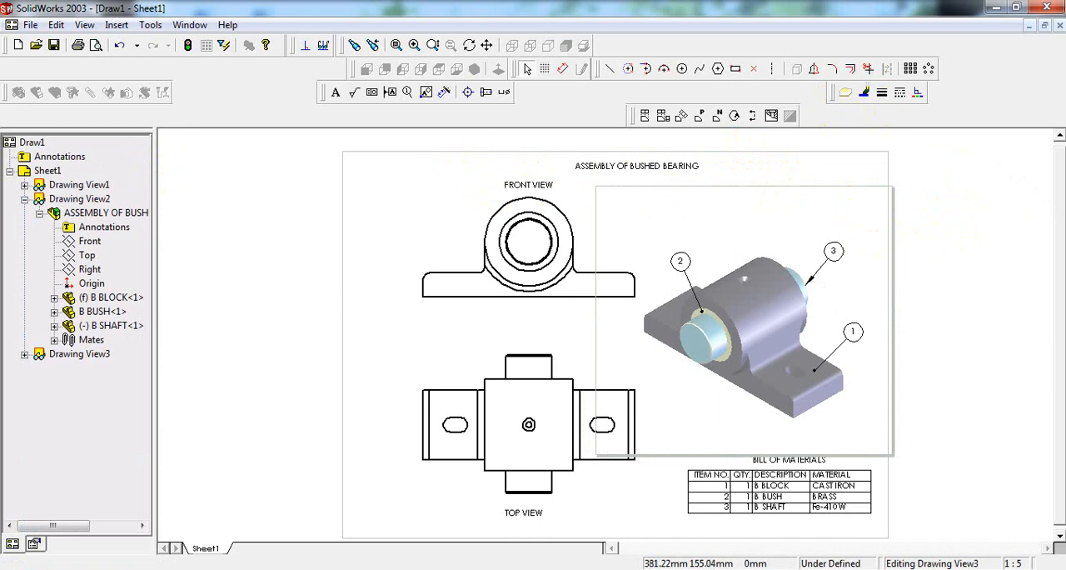